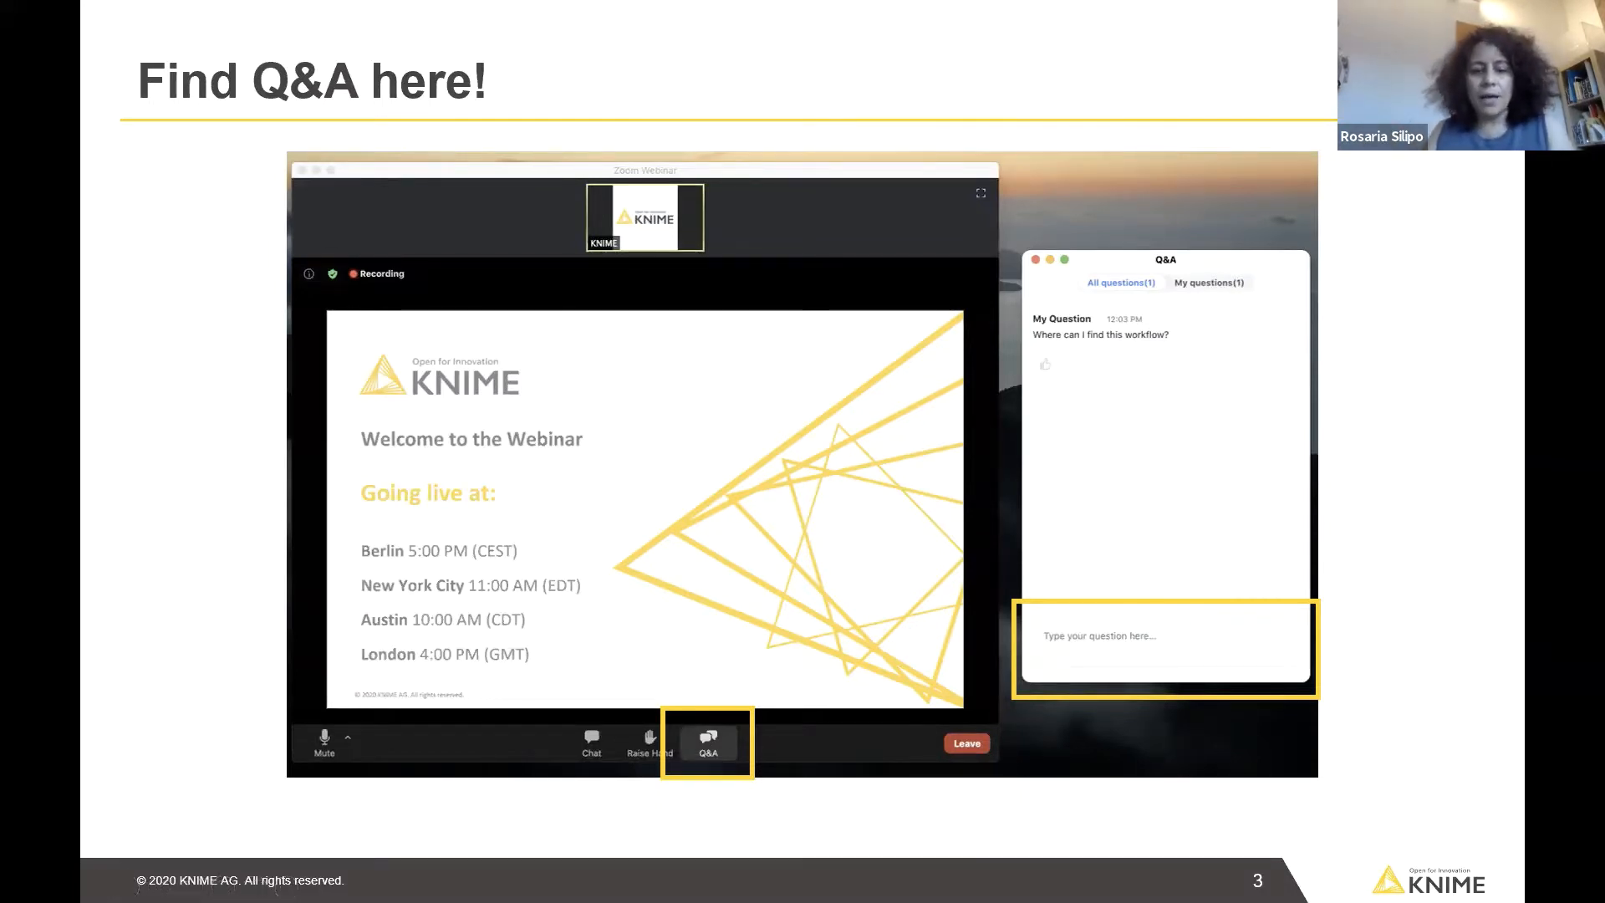
Step: Leave the slide show, switch to Firefox and run the Webinar_dashboard workflow on the KNIME WebPortal
{"action": "key", "text": "Escape"}
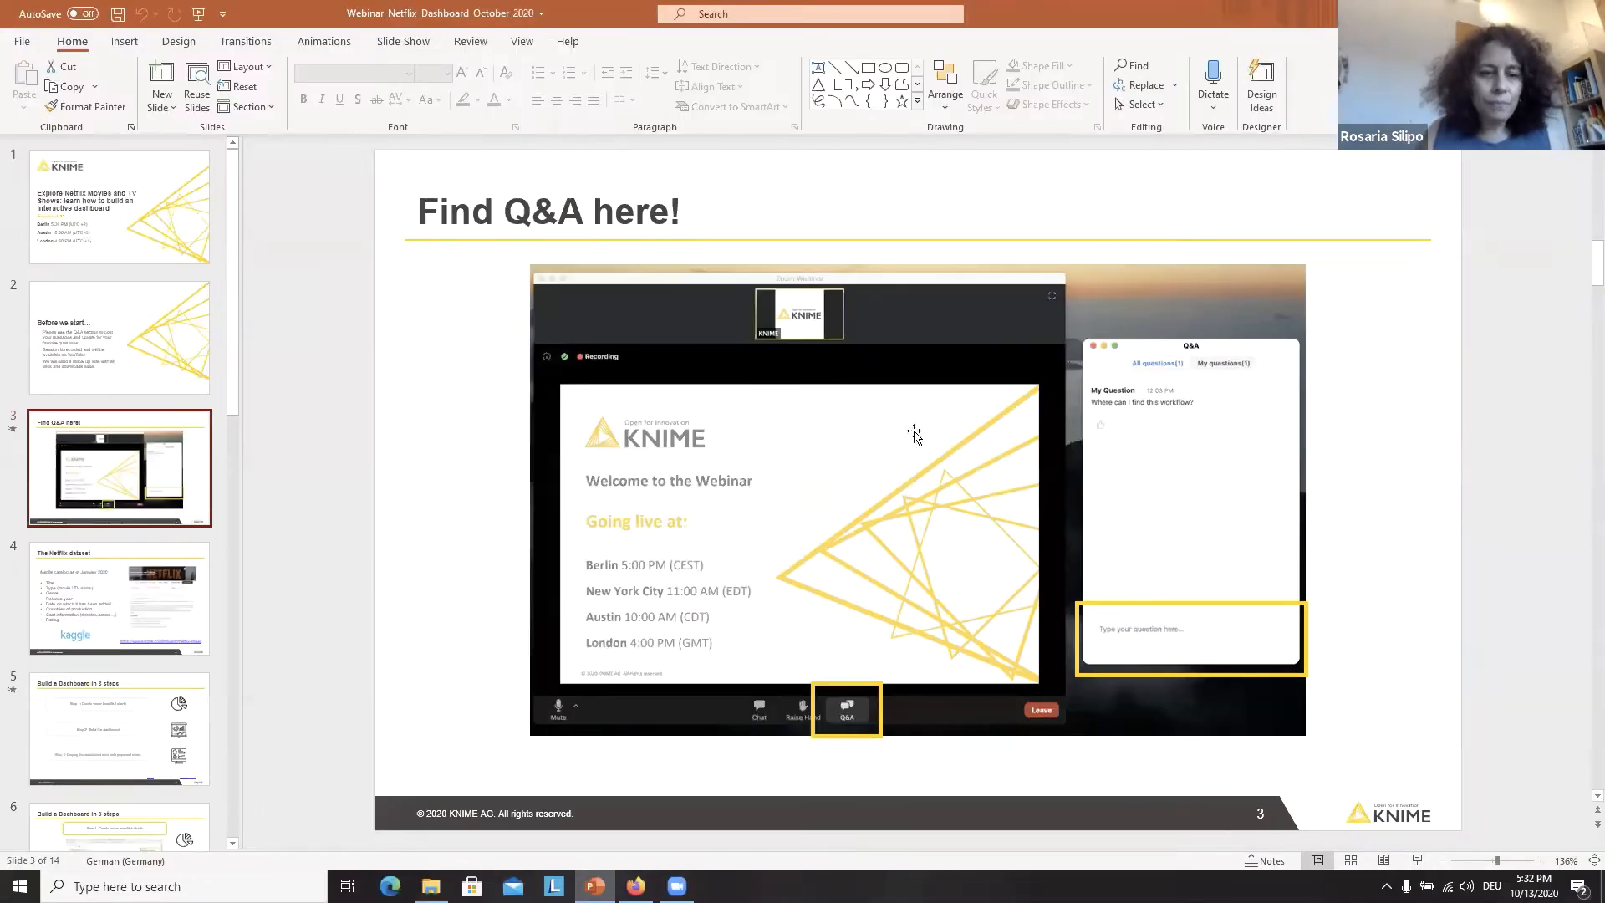
{"action": "left_click", "coordinate": [635, 885]}
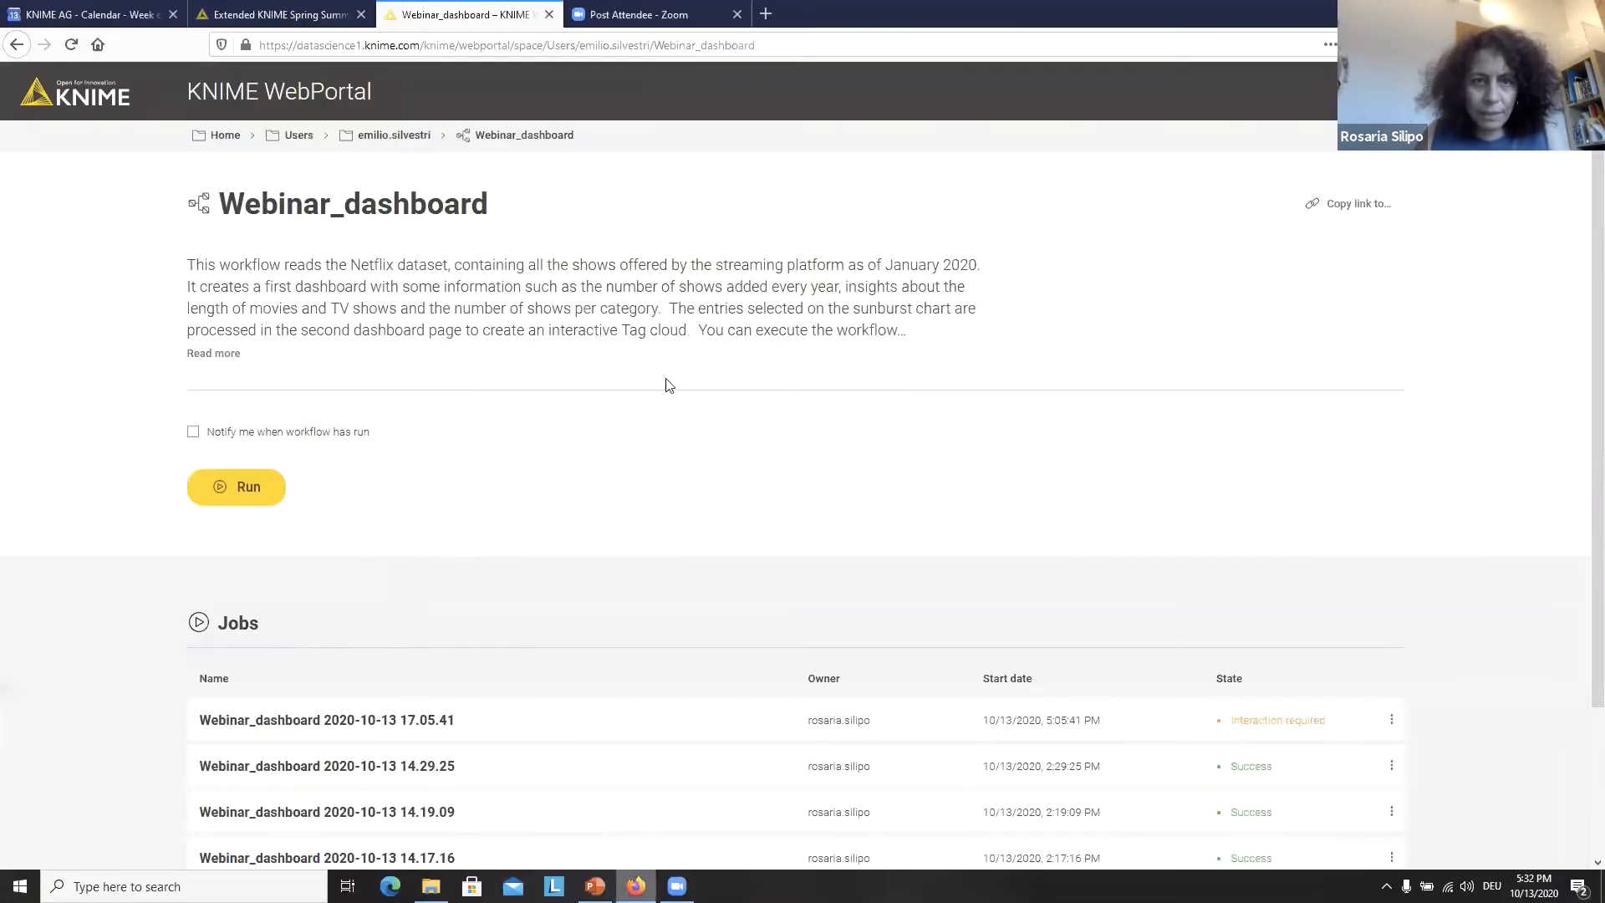
{"action": "left_click", "coordinate": [256, 492]}
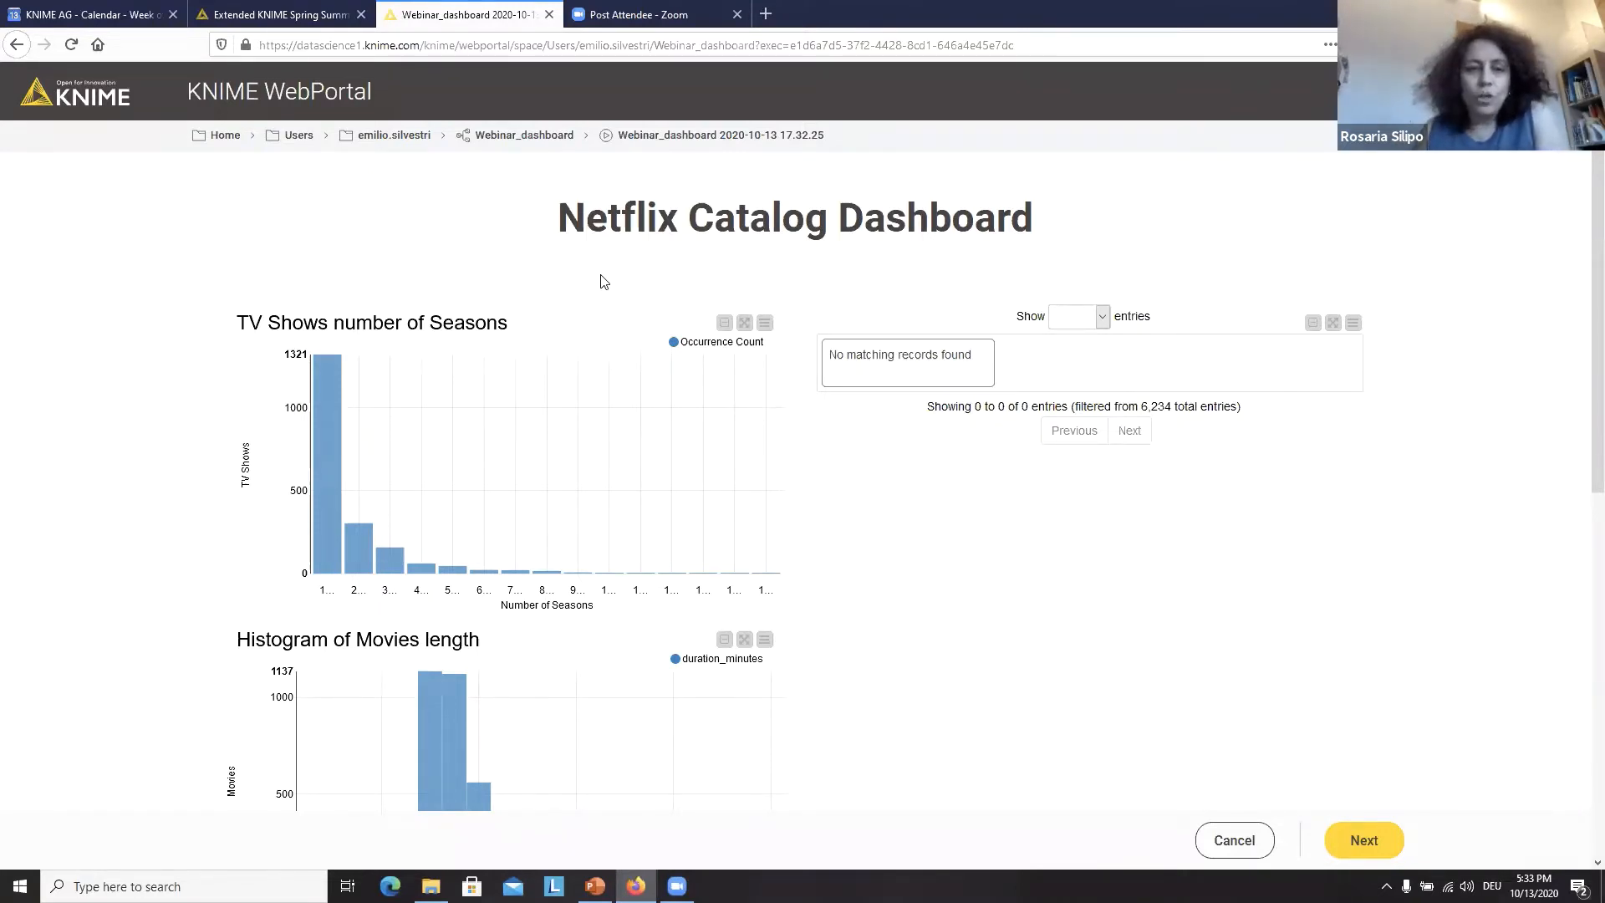
Step: List the TV shows with 15 seasons, and those with 7 seasons instead, from the number of seasons chart
{"action": "mouse_move", "coordinate": [328, 538]}
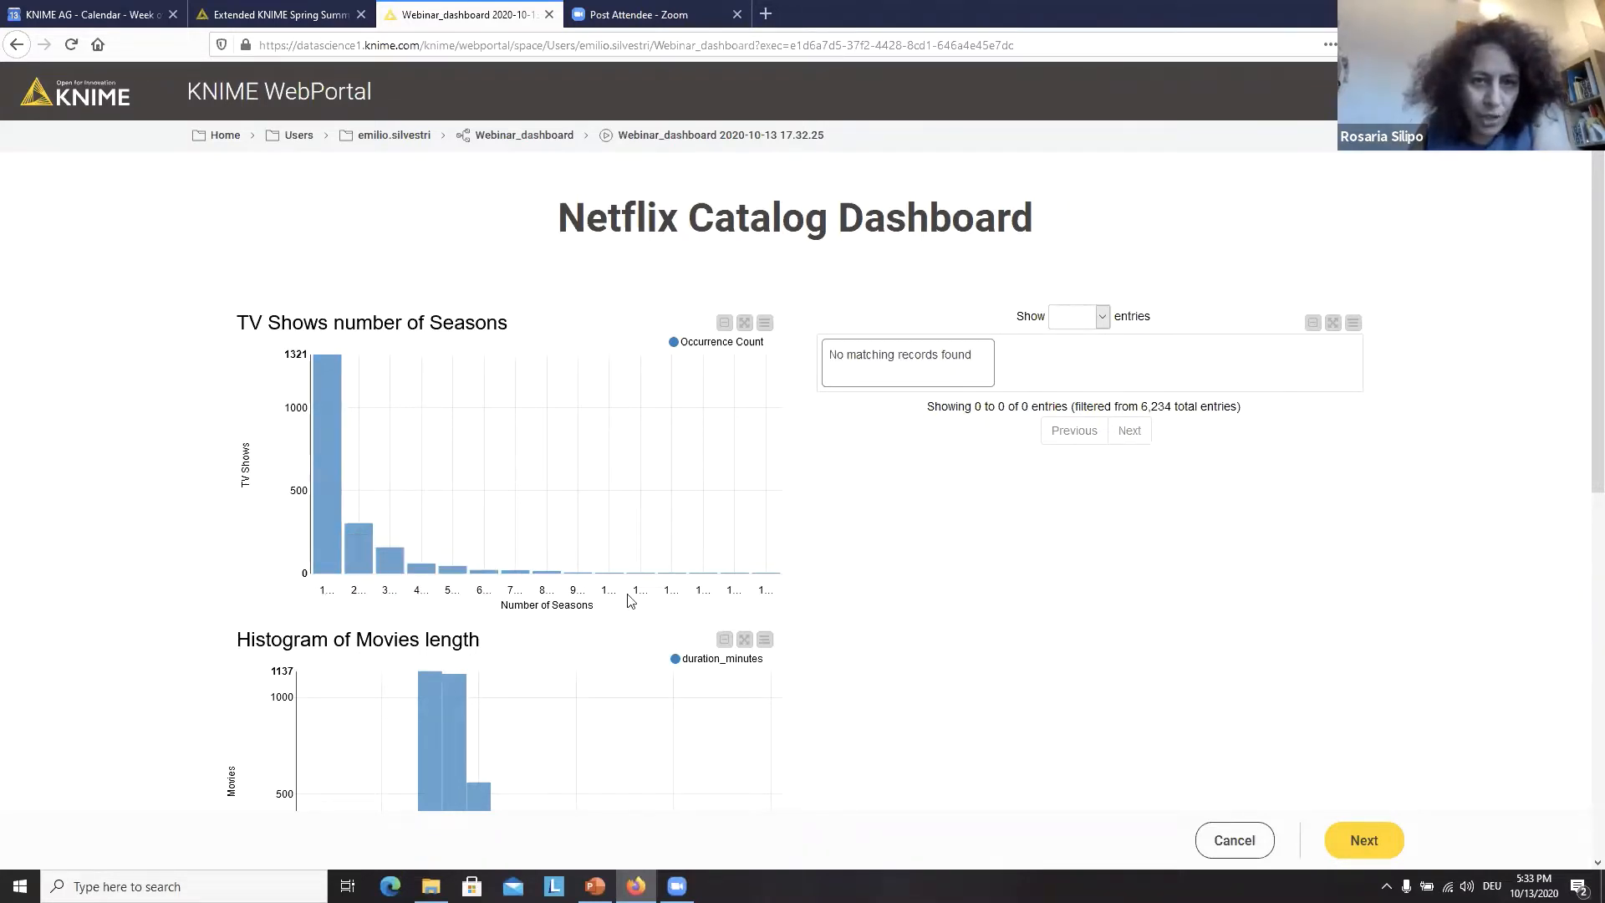
{"action": "left_click", "coordinate": [773, 579]}
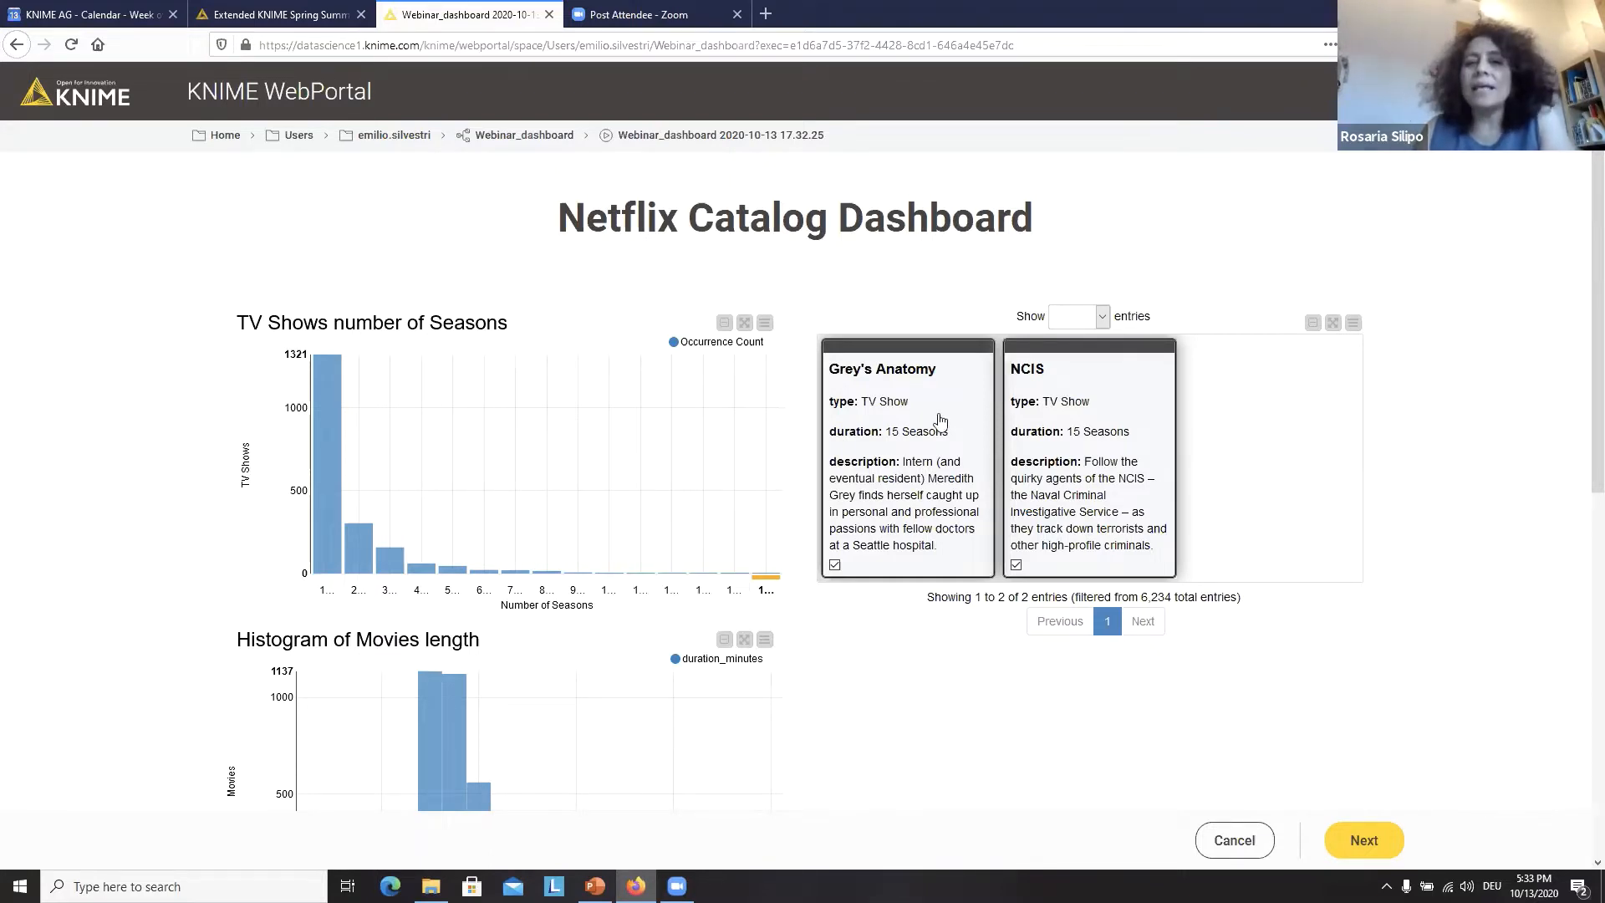
{"action": "mouse_move", "coordinate": [512, 580]}
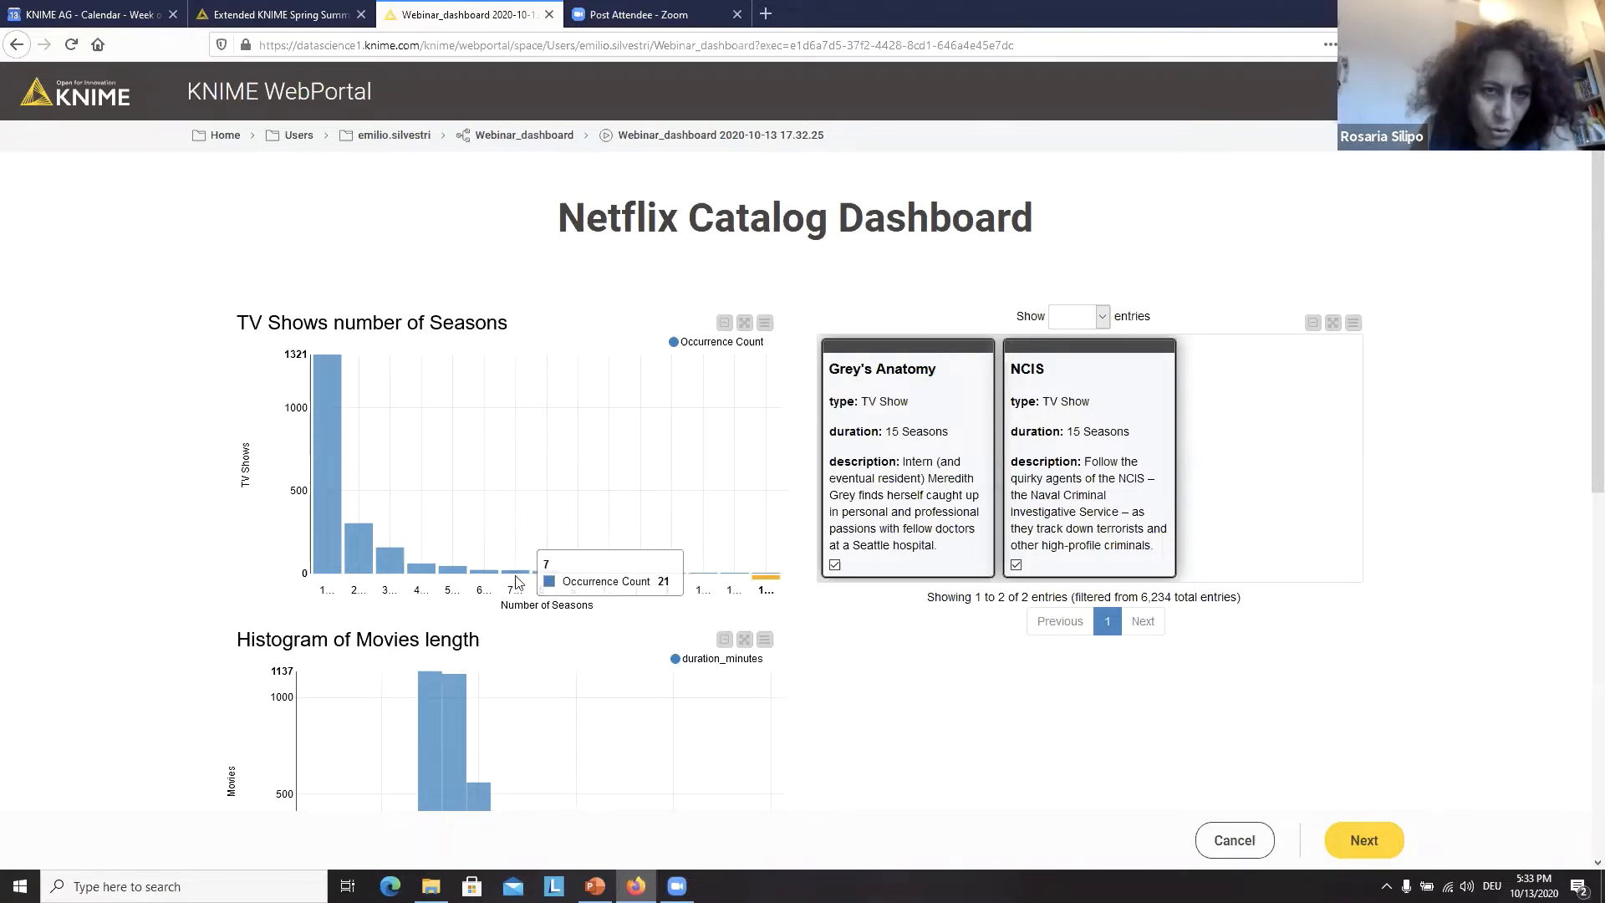
{"action": "left_click", "coordinate": [514, 575]}
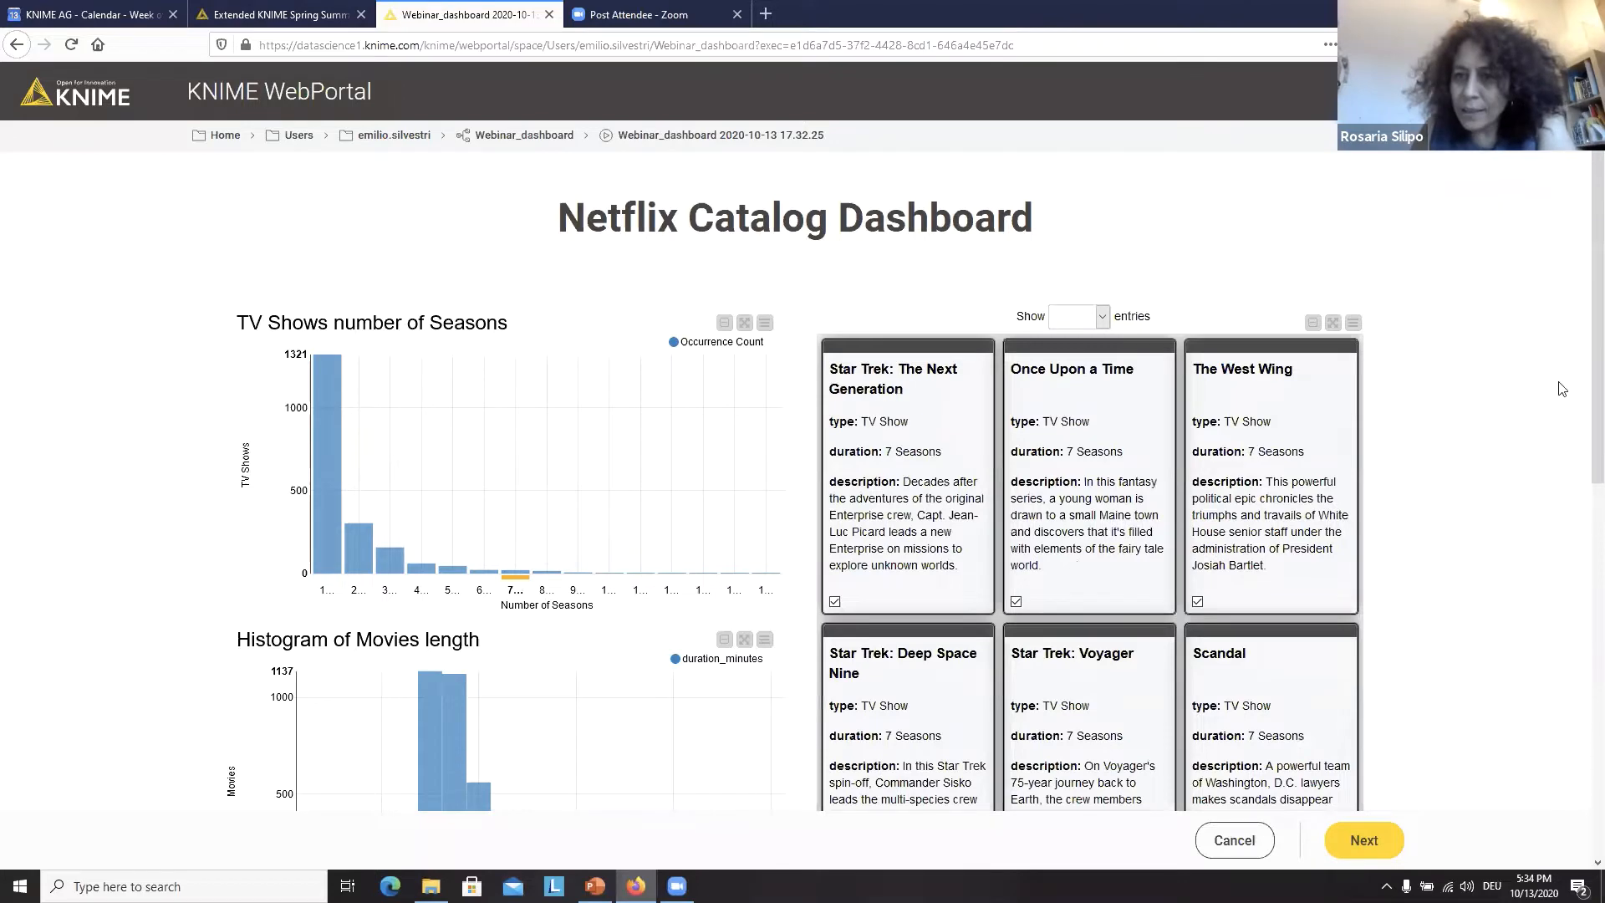
Step: Browse the cards of the 7-season TV shows through pages 2, 3 and 4
{"action": "scroll", "coordinate": [1582, 438], "scroll_direction": "down", "scroll_amount": 2}
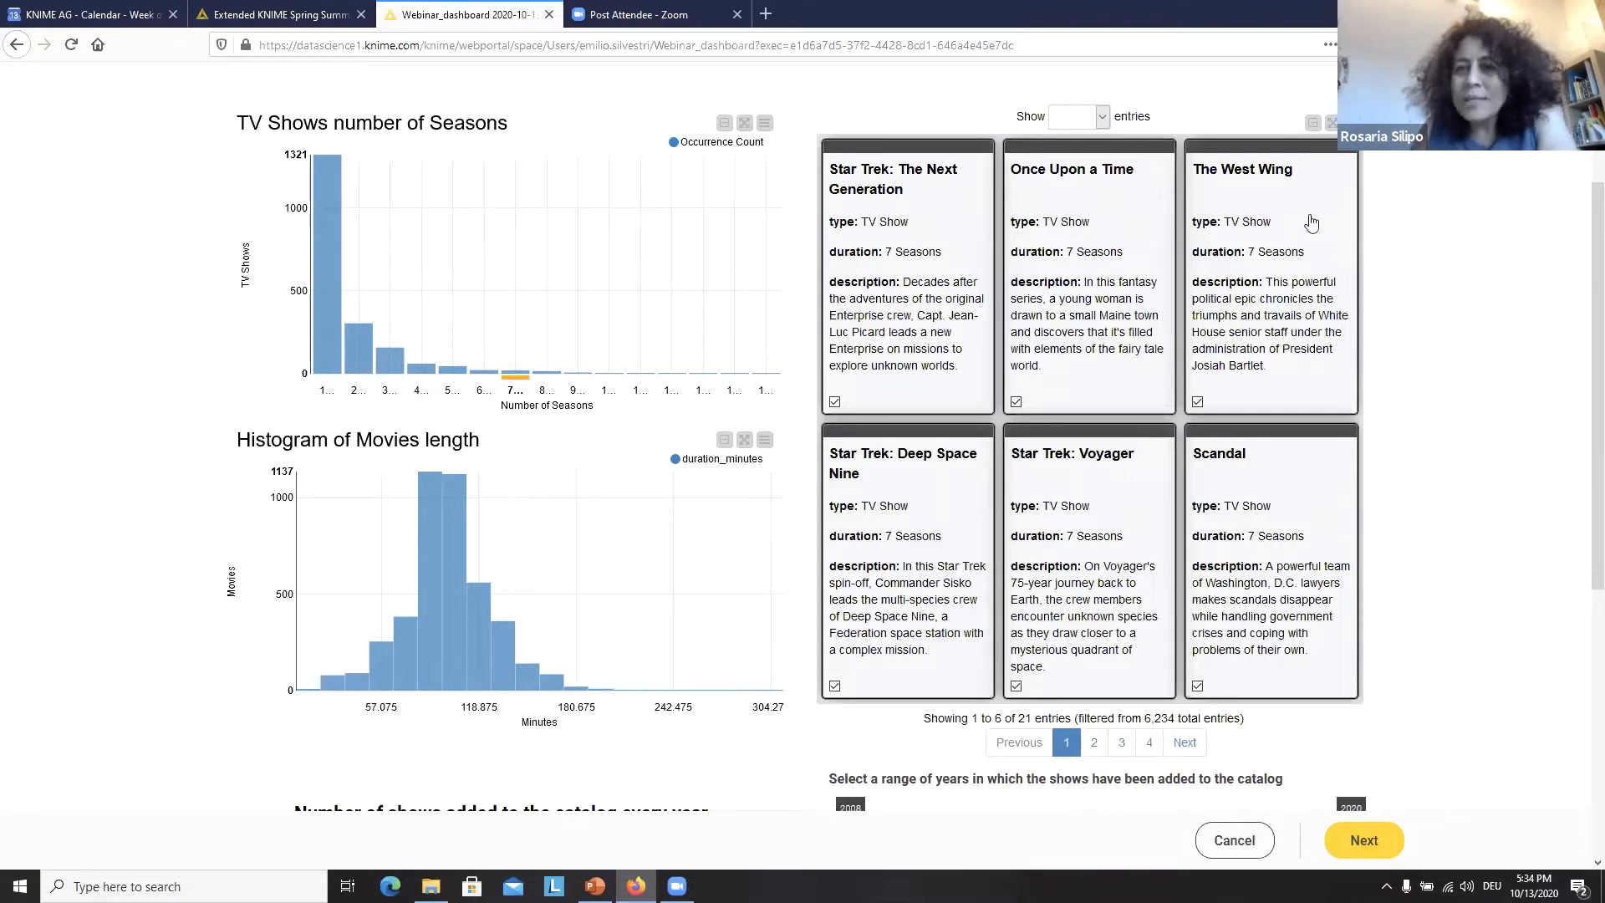
{"action": "left_click", "coordinate": [1094, 742]}
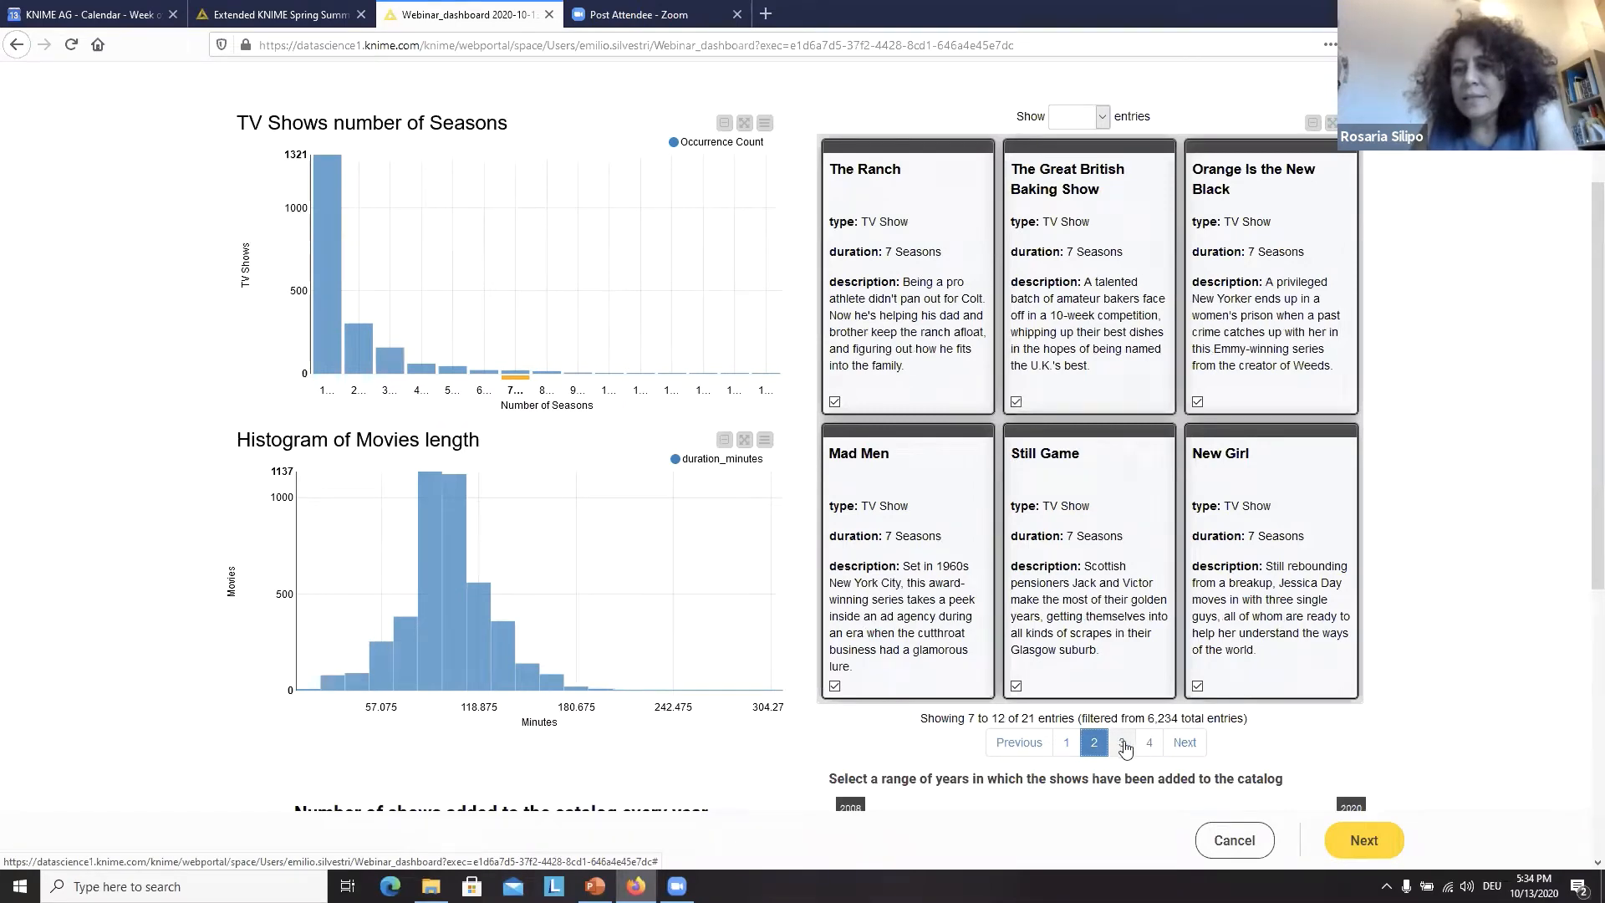
{"action": "left_click", "coordinate": [1120, 744]}
{"action": "left_click", "coordinate": [1147, 743]}
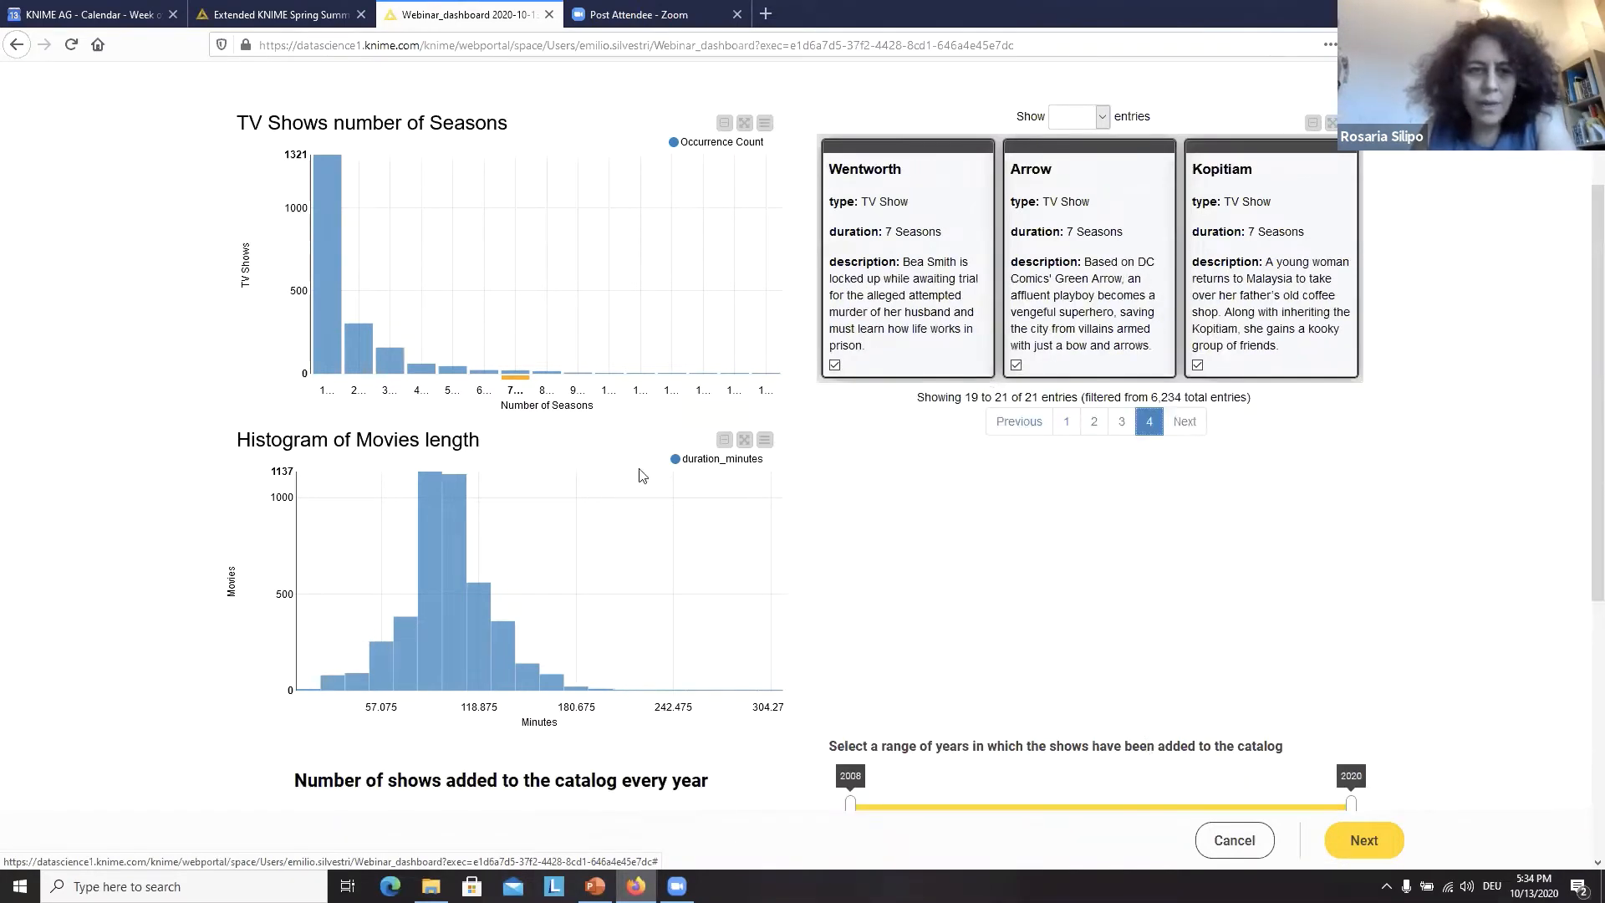
Step: List the TV shows with 2 seasons, view page 4 of their cards, and clear the selection
{"action": "mouse_move", "coordinate": [362, 357]}
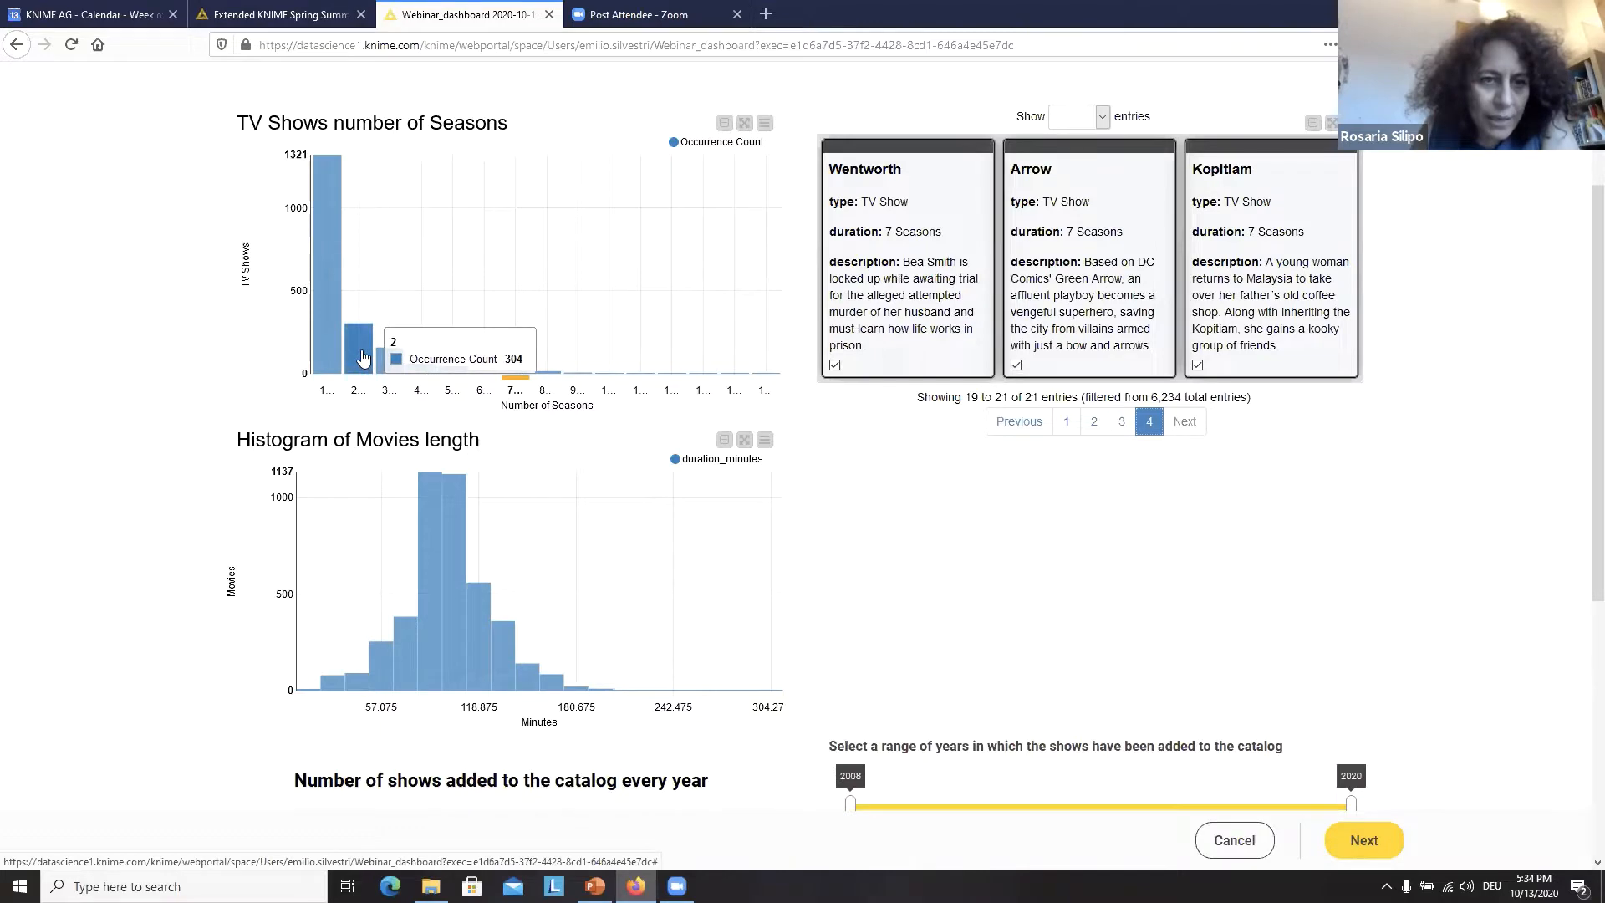
{"action": "left_click", "coordinate": [362, 358]}
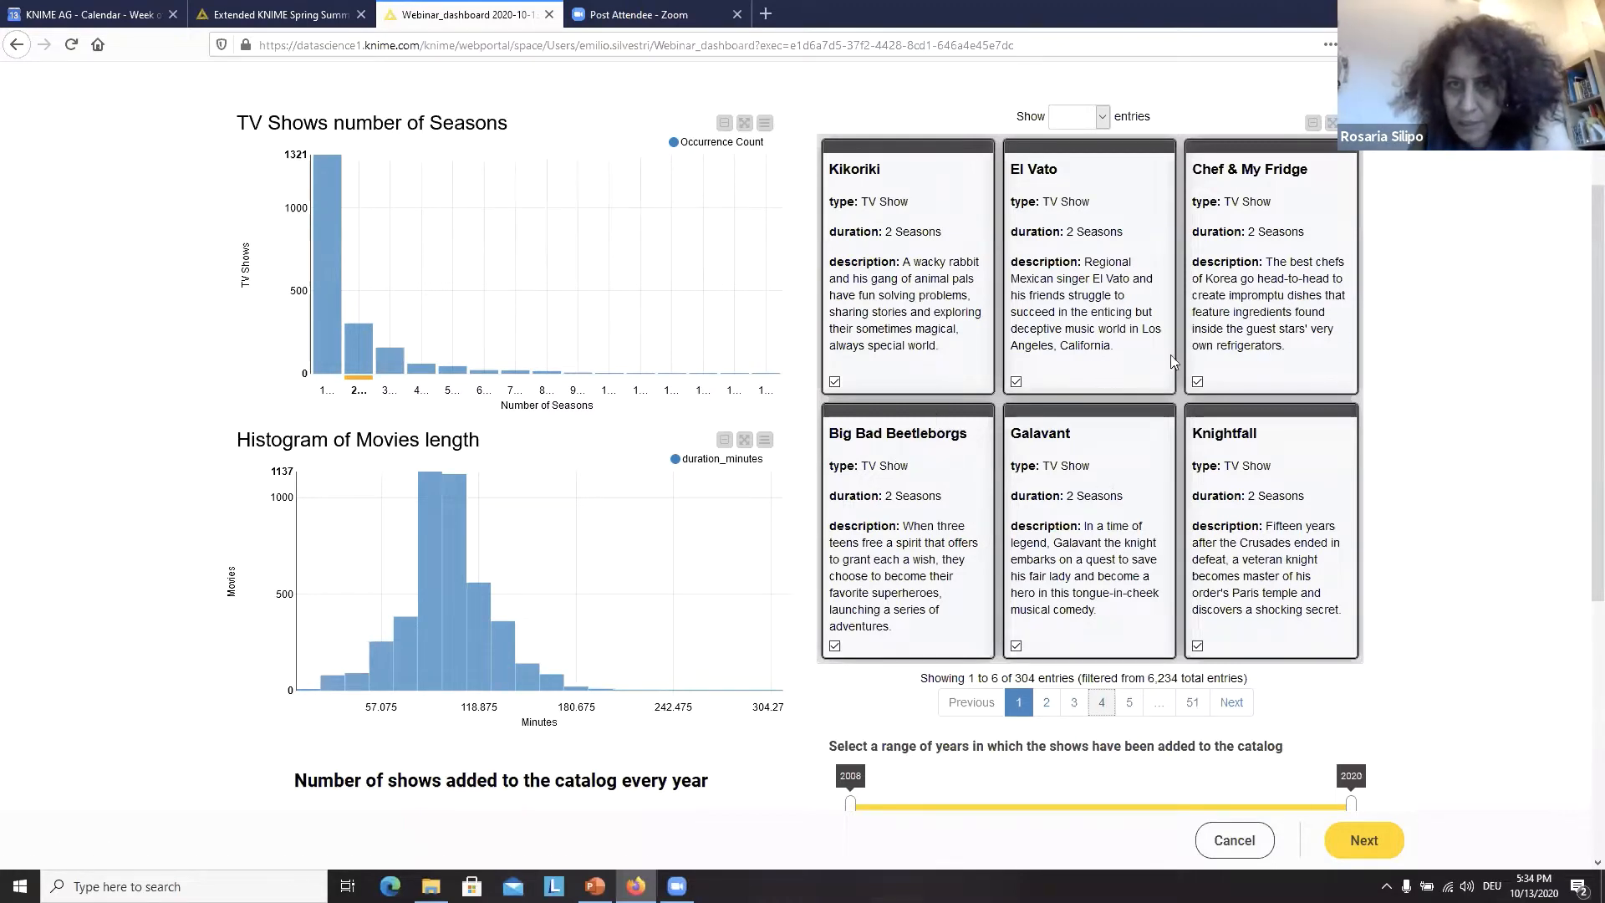
{"action": "left_click", "coordinate": [1102, 702]}
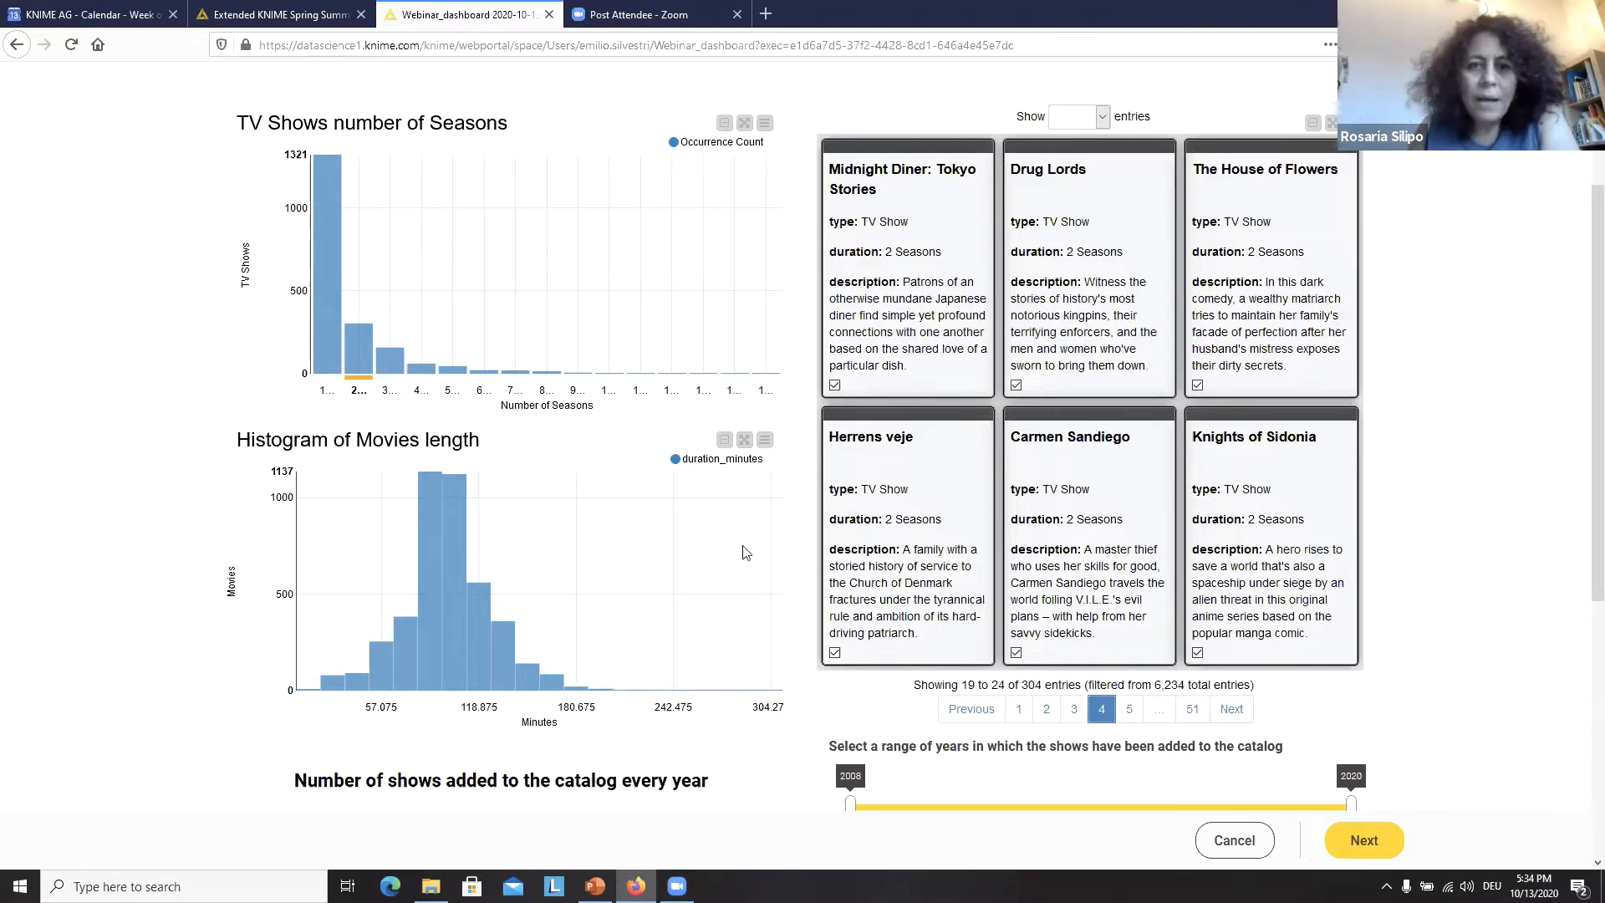
{"action": "left_click", "coordinate": [1309, 126]}
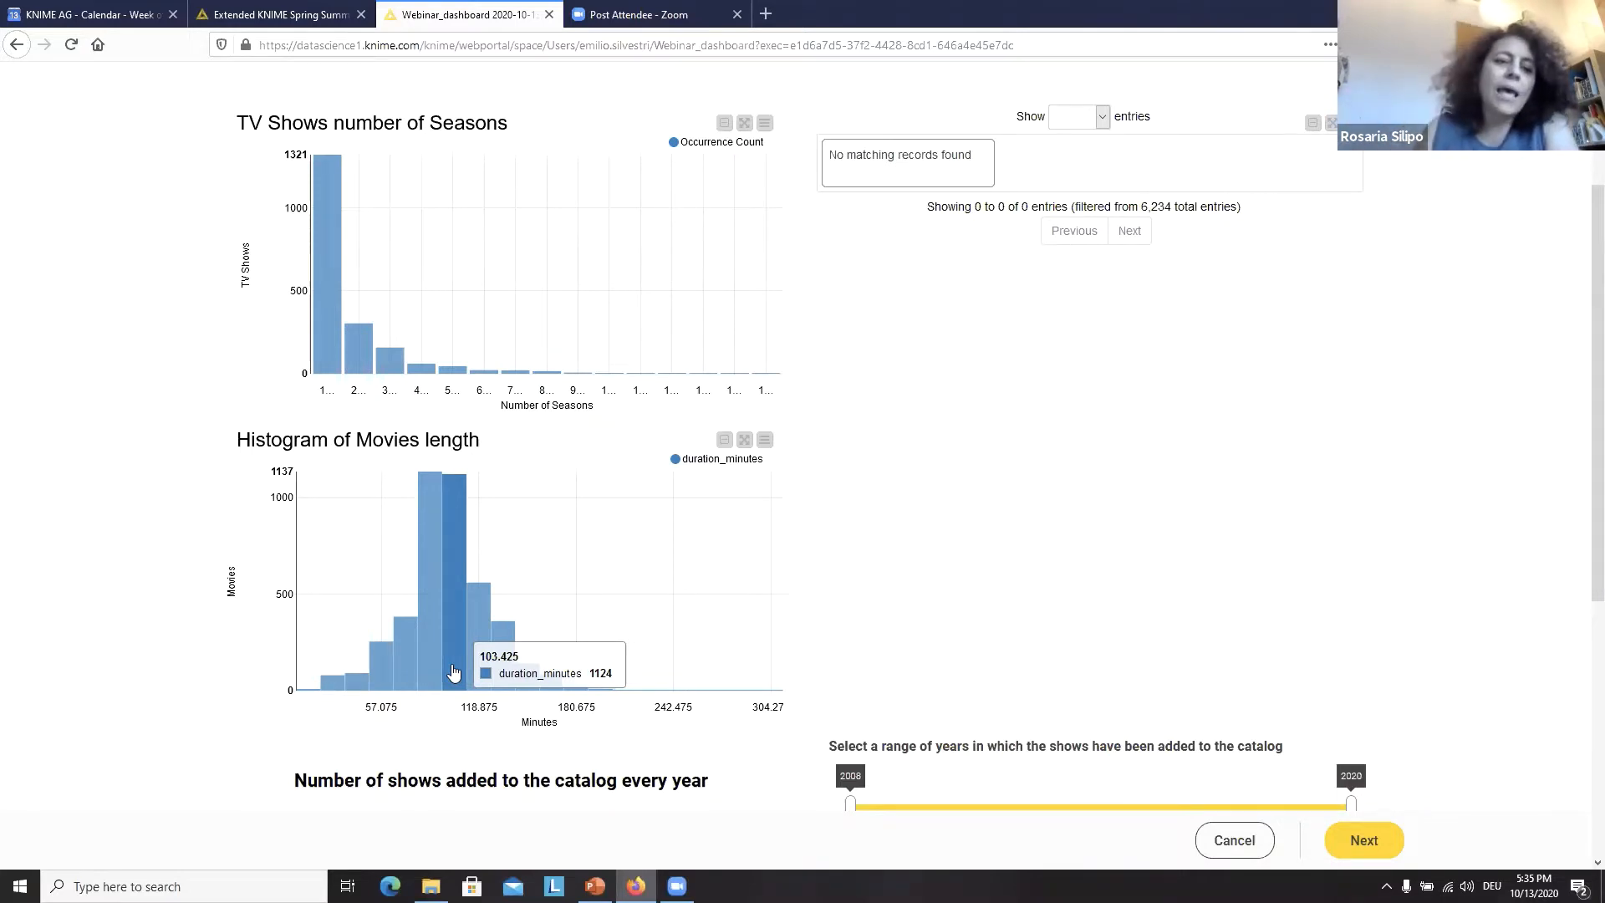
Step: Select the bar just above 180.675 minutes in the movie length histogram and view page 2 of the matching movies
{"action": "left_click", "coordinate": [599, 694]}
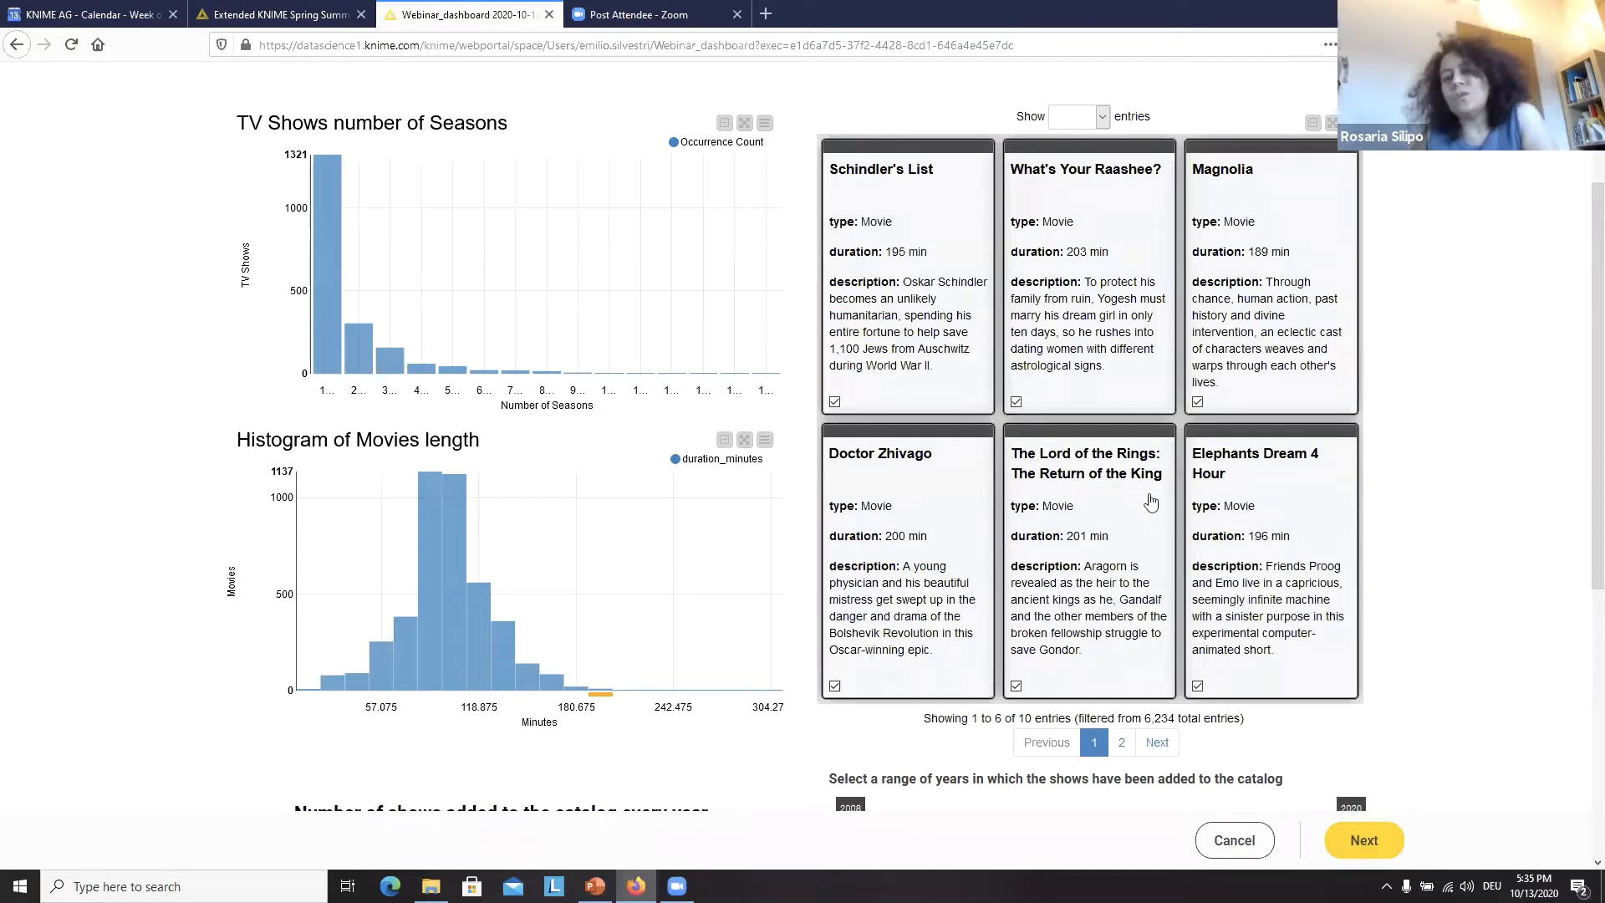
{"action": "left_click", "coordinate": [1122, 742]}
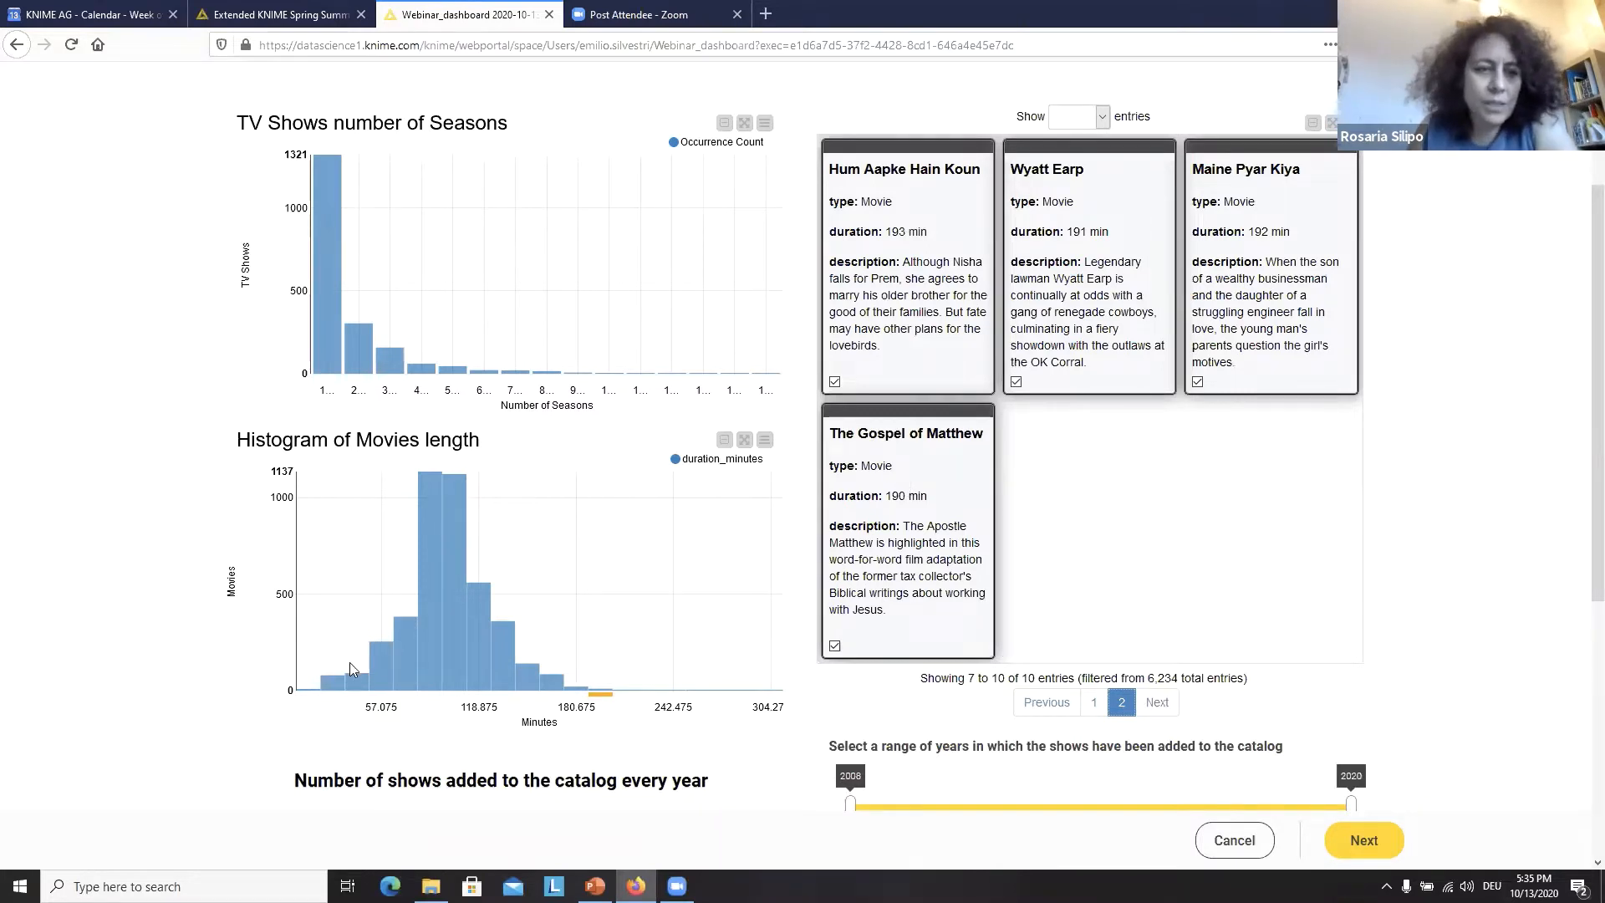
Step: Select the 26.175-minute bar in the movie length histogram and browse the short movies on pages 2 and 3
{"action": "mouse_move", "coordinate": [337, 685]}
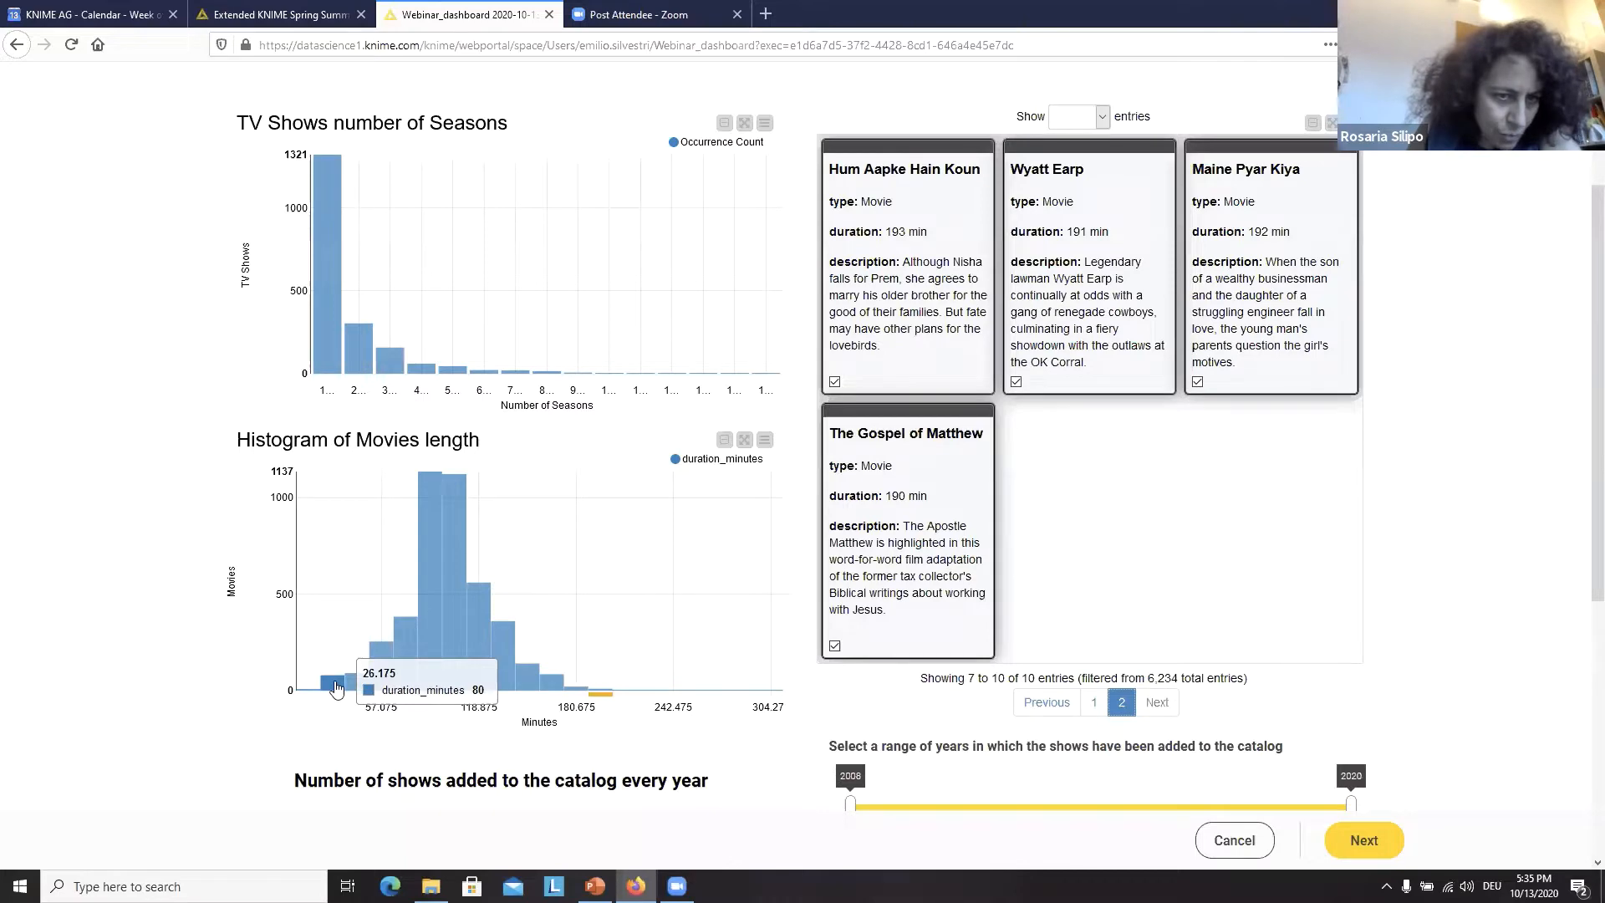
{"action": "left_click", "coordinate": [336, 686]}
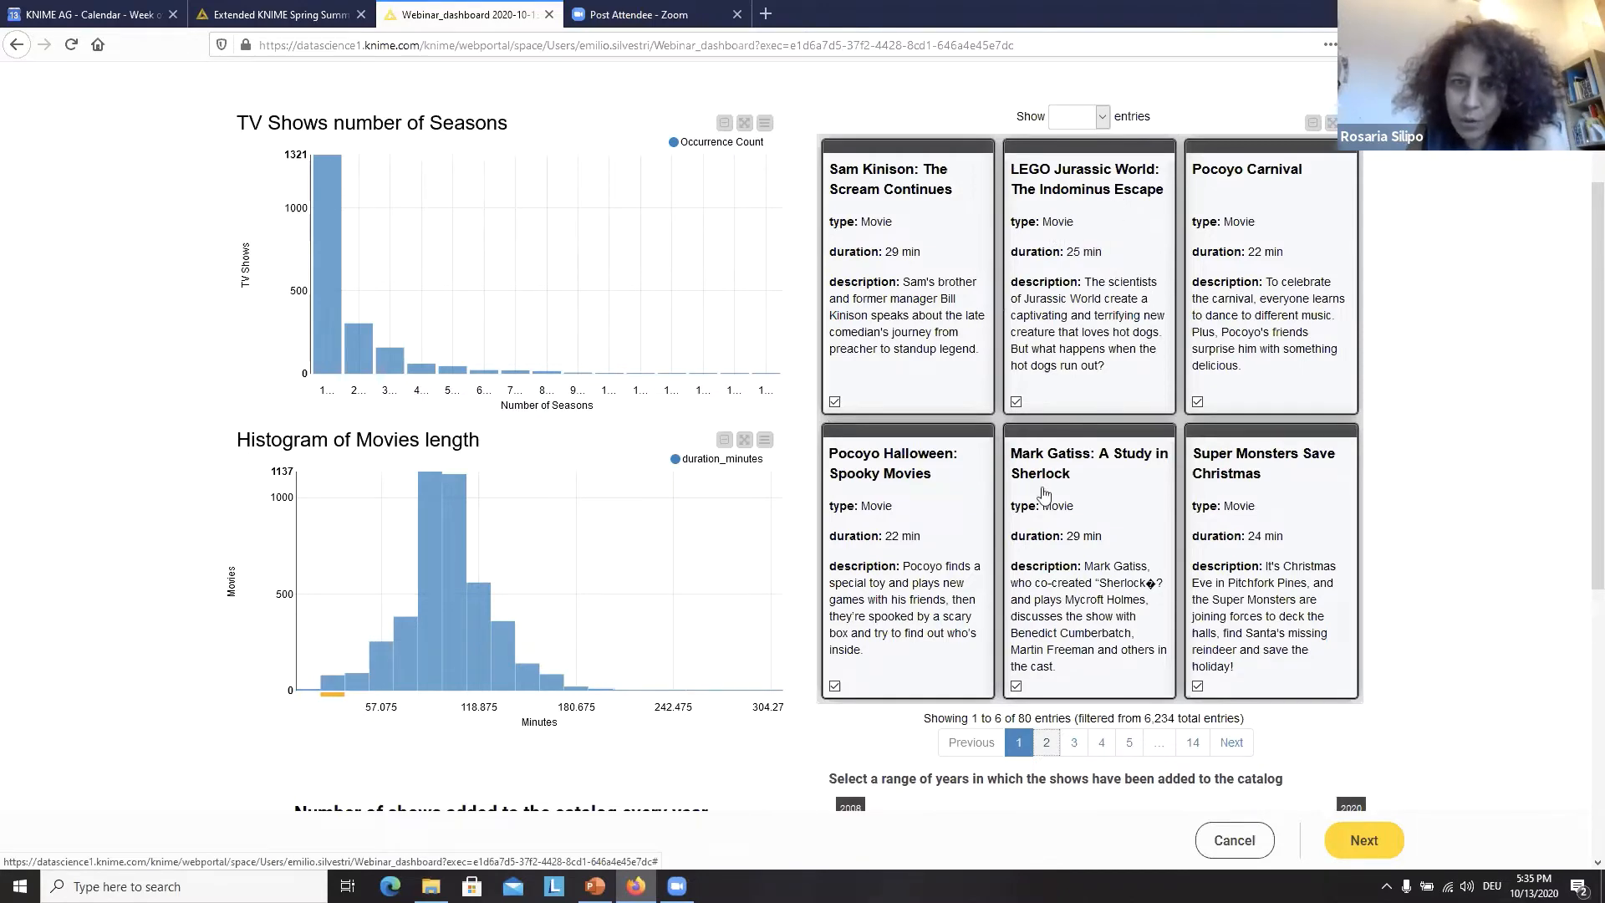
{"action": "left_click", "coordinate": [1046, 744]}
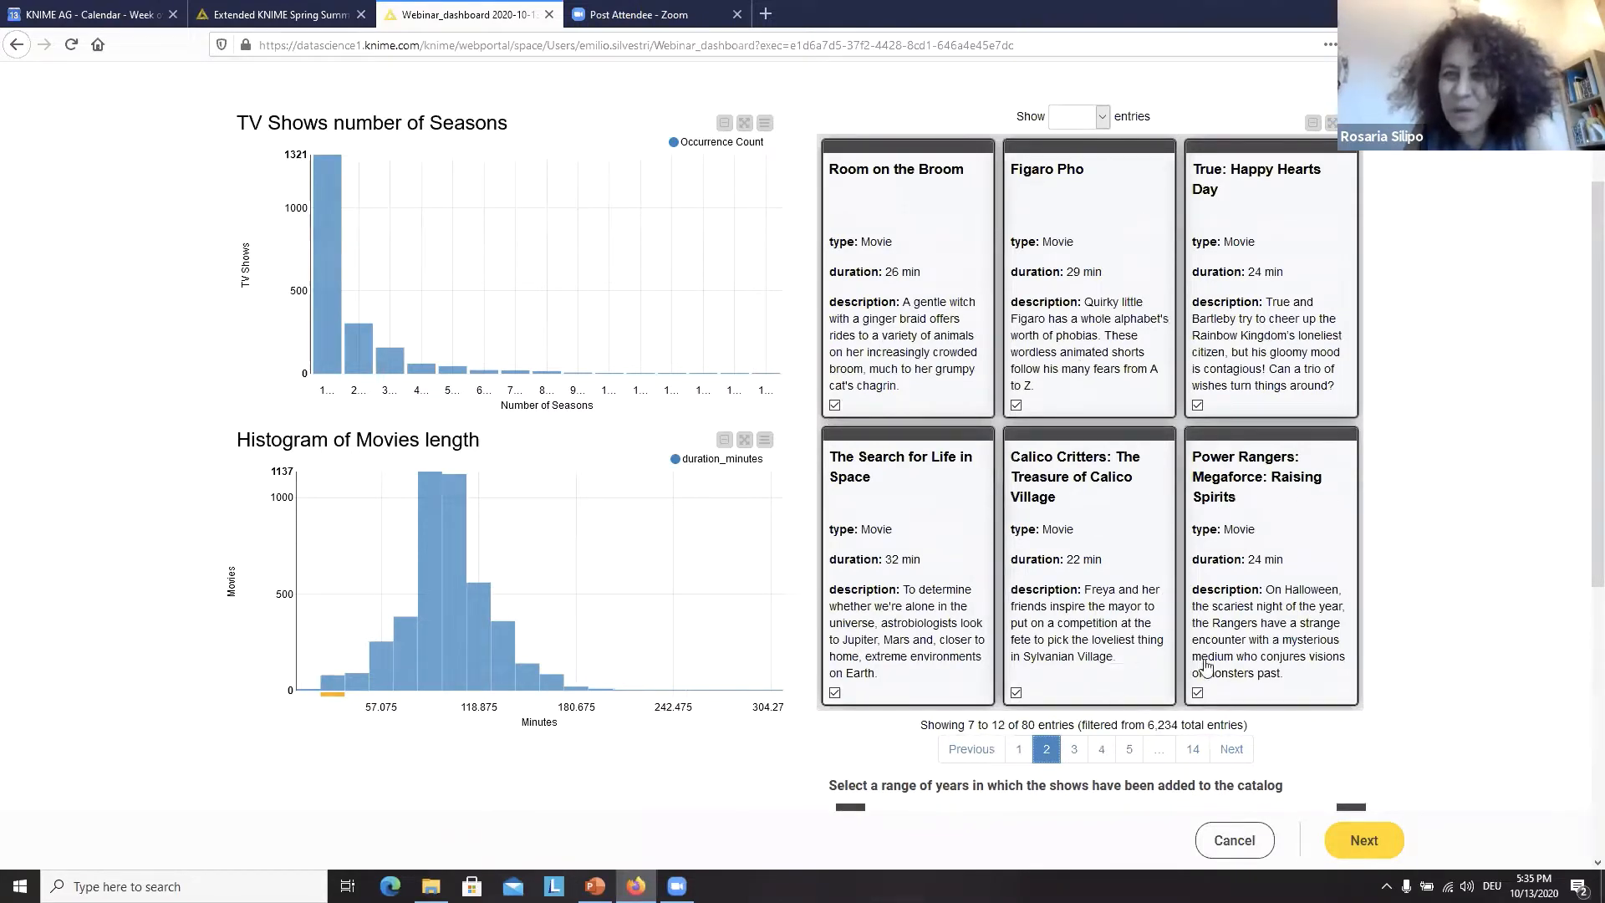
{"action": "left_click", "coordinate": [1076, 749]}
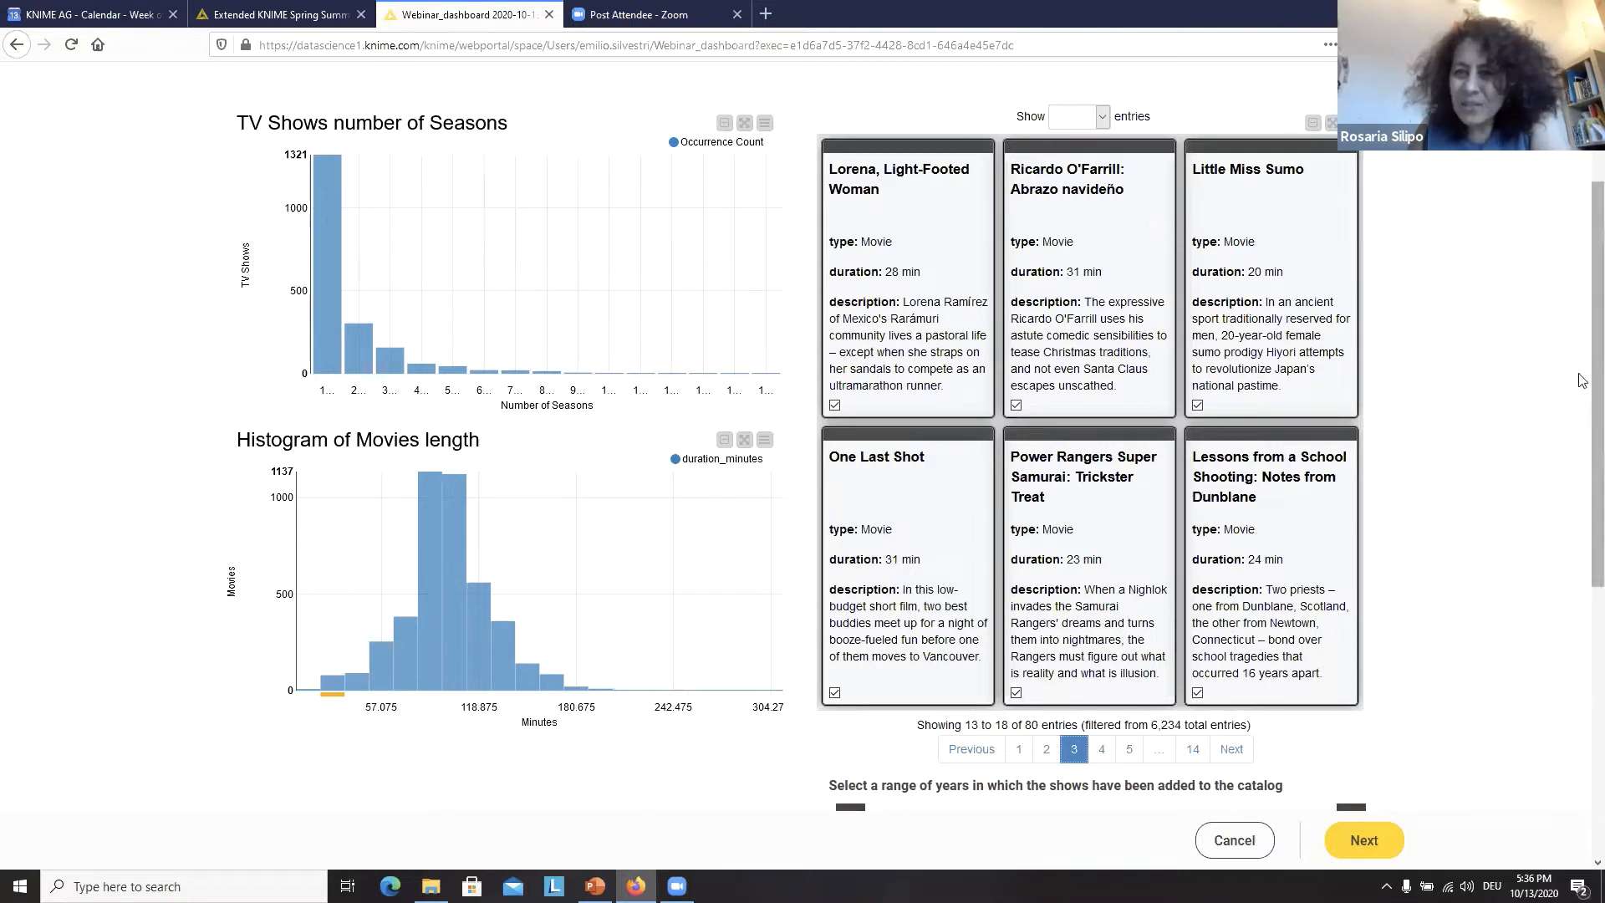
Step: Set the range of years in which shows were added to the catalog to 2015 through 2018
{"action": "scroll", "coordinate": [1581, 391], "scroll_direction": "down", "scroll_amount": 1}
{"action": "scroll", "coordinate": [1581, 391], "scroll_direction": "down", "scroll_amount": 1}
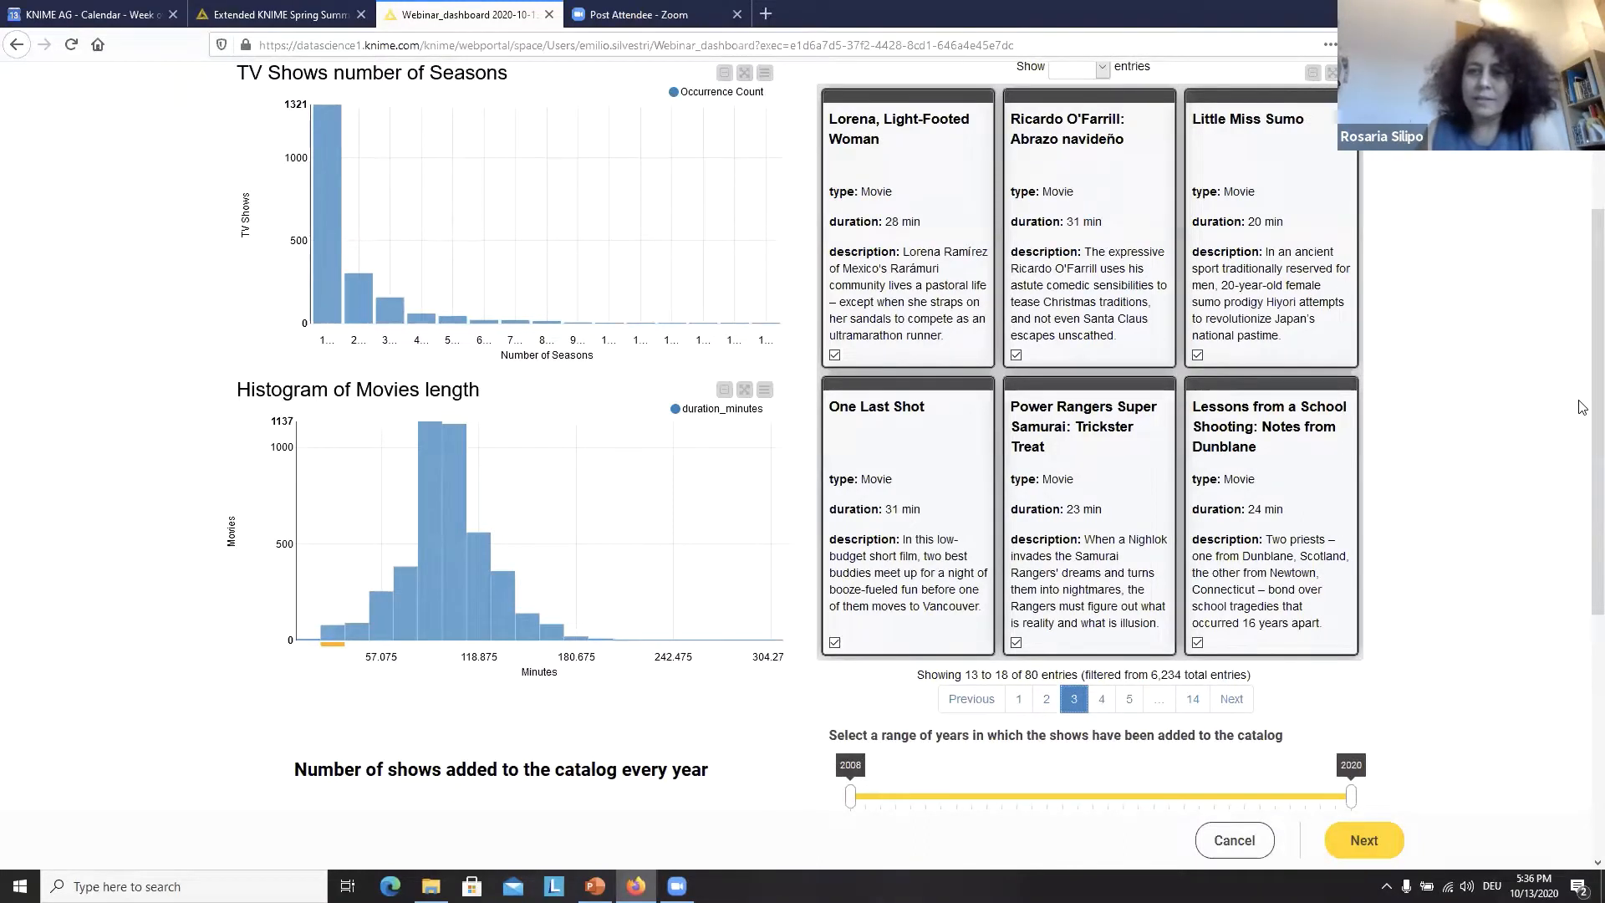
{"action": "scroll", "coordinate": [1581, 407], "scroll_direction": "down", "scroll_amount": 5}
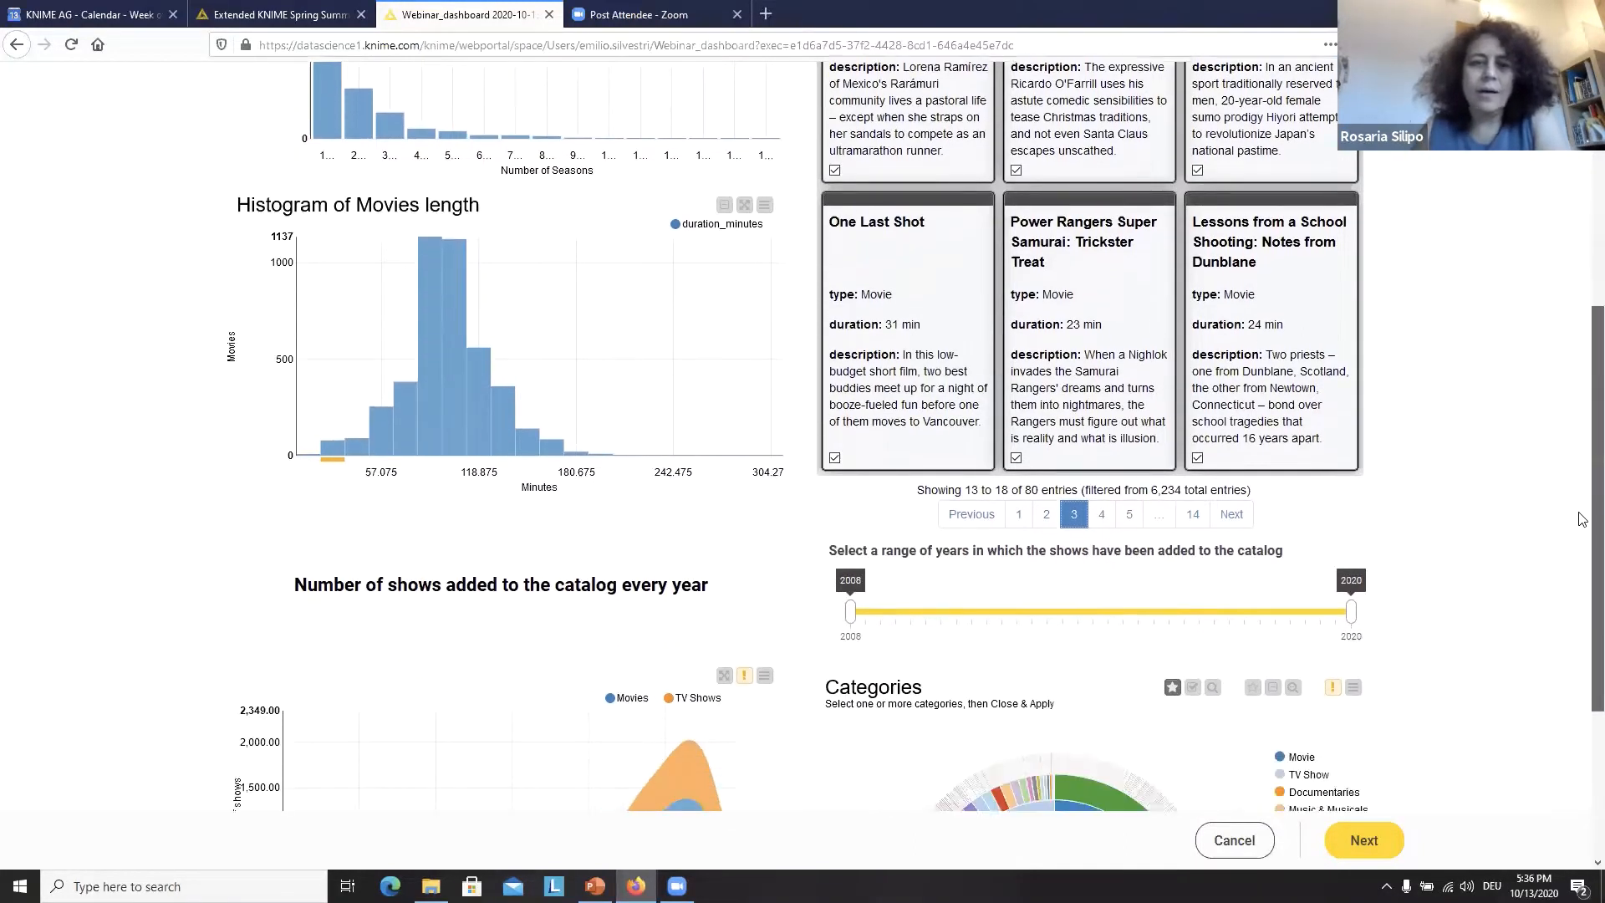
{"action": "scroll", "coordinate": [1581, 544], "scroll_direction": "down", "scroll_amount": 4}
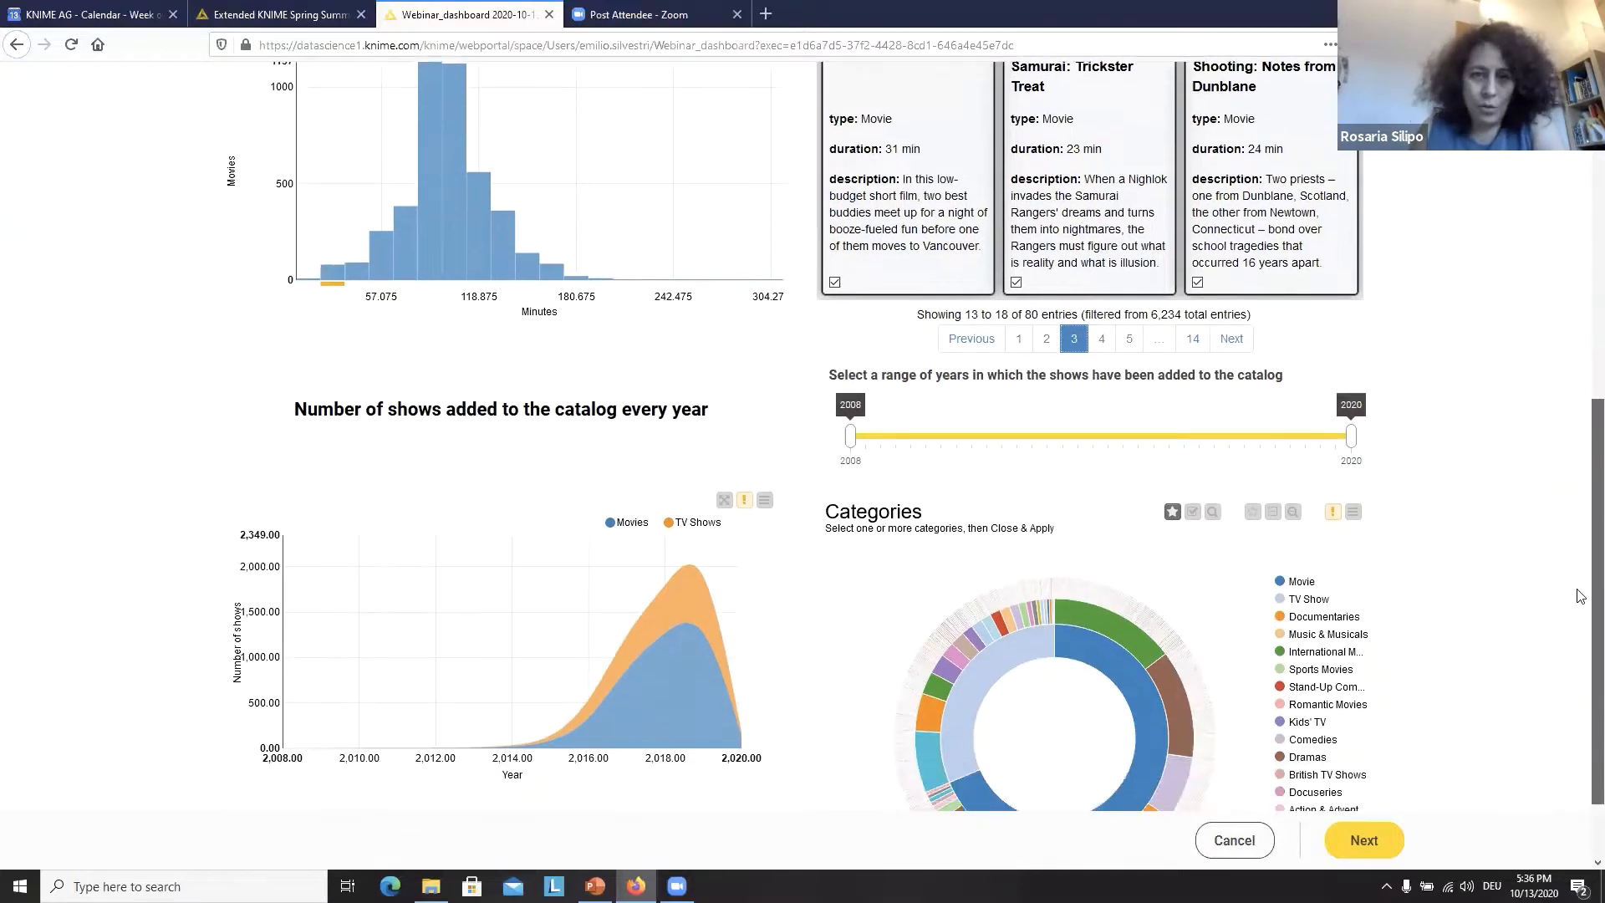
{"action": "scroll", "coordinate": [1573, 624], "scroll_direction": "down", "scroll_amount": 2}
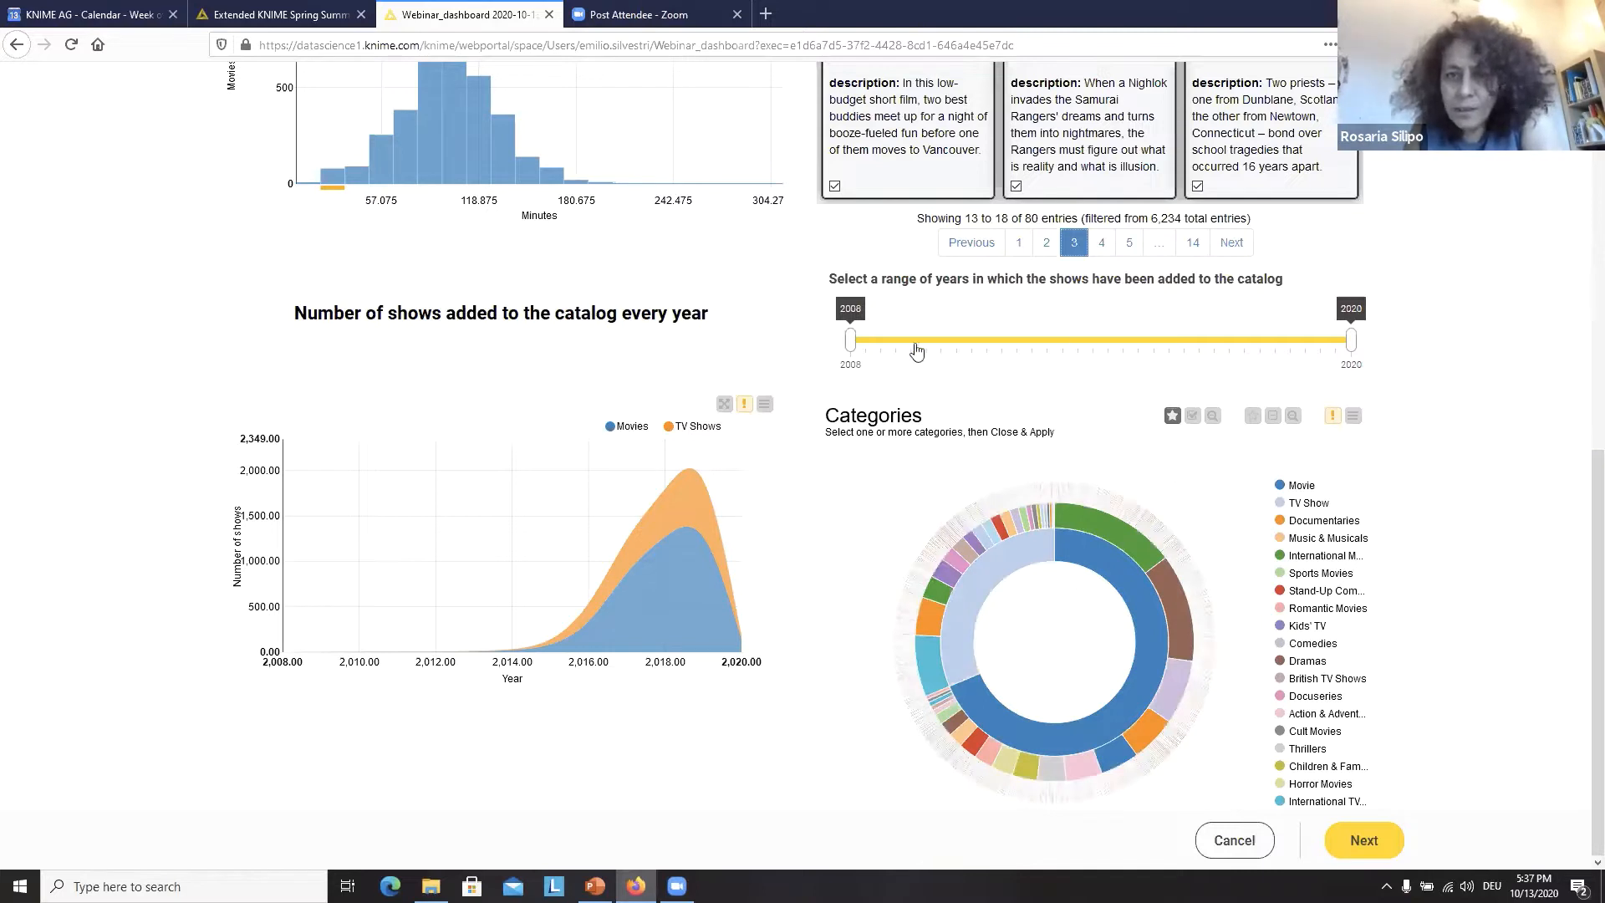
{"action": "left_click_drag", "start_coordinate": [854, 349], "coordinate": [1137, 357]}
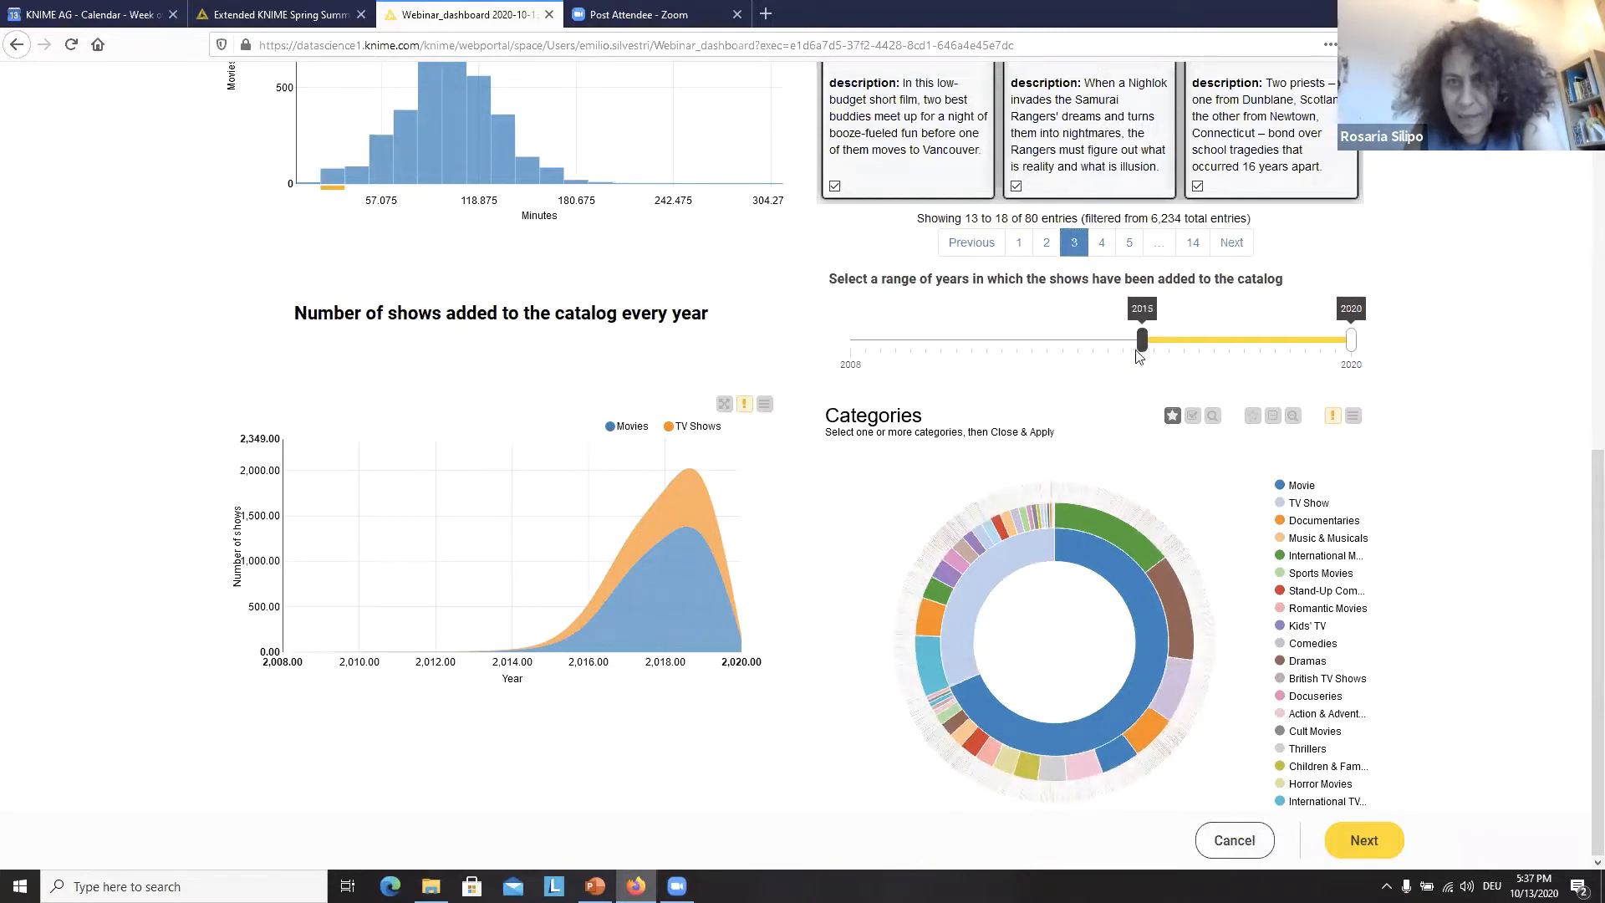
{"action": "left_click_drag", "start_coordinate": [1352, 343], "coordinate": [1220, 343]}
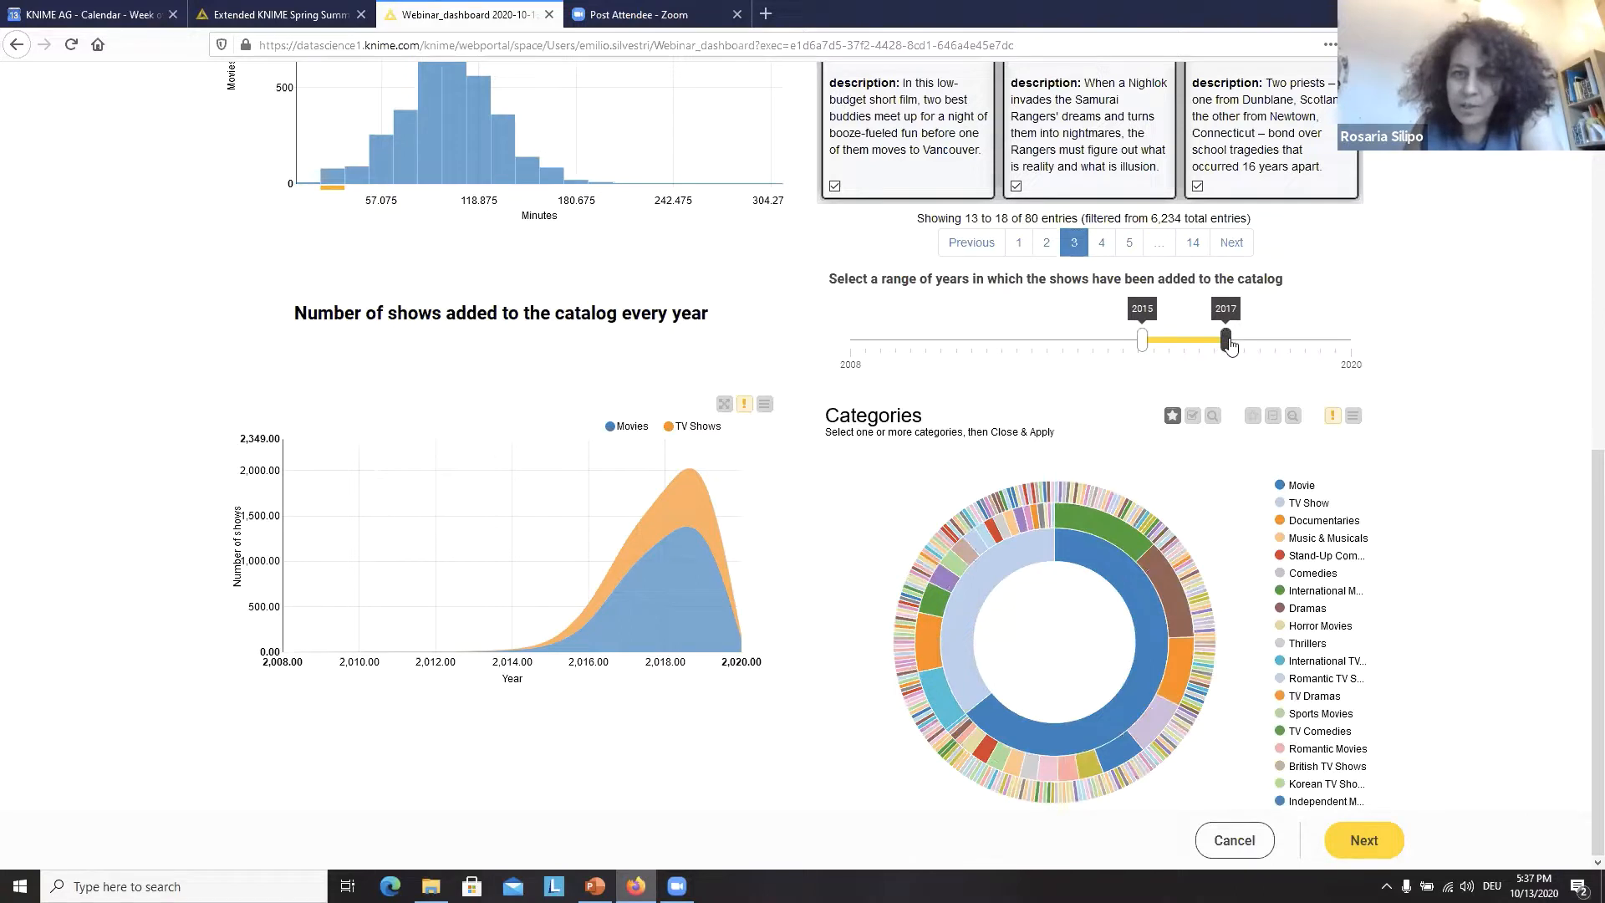
{"action": "left_click_drag", "start_coordinate": [1229, 344], "coordinate": [1276, 344]}
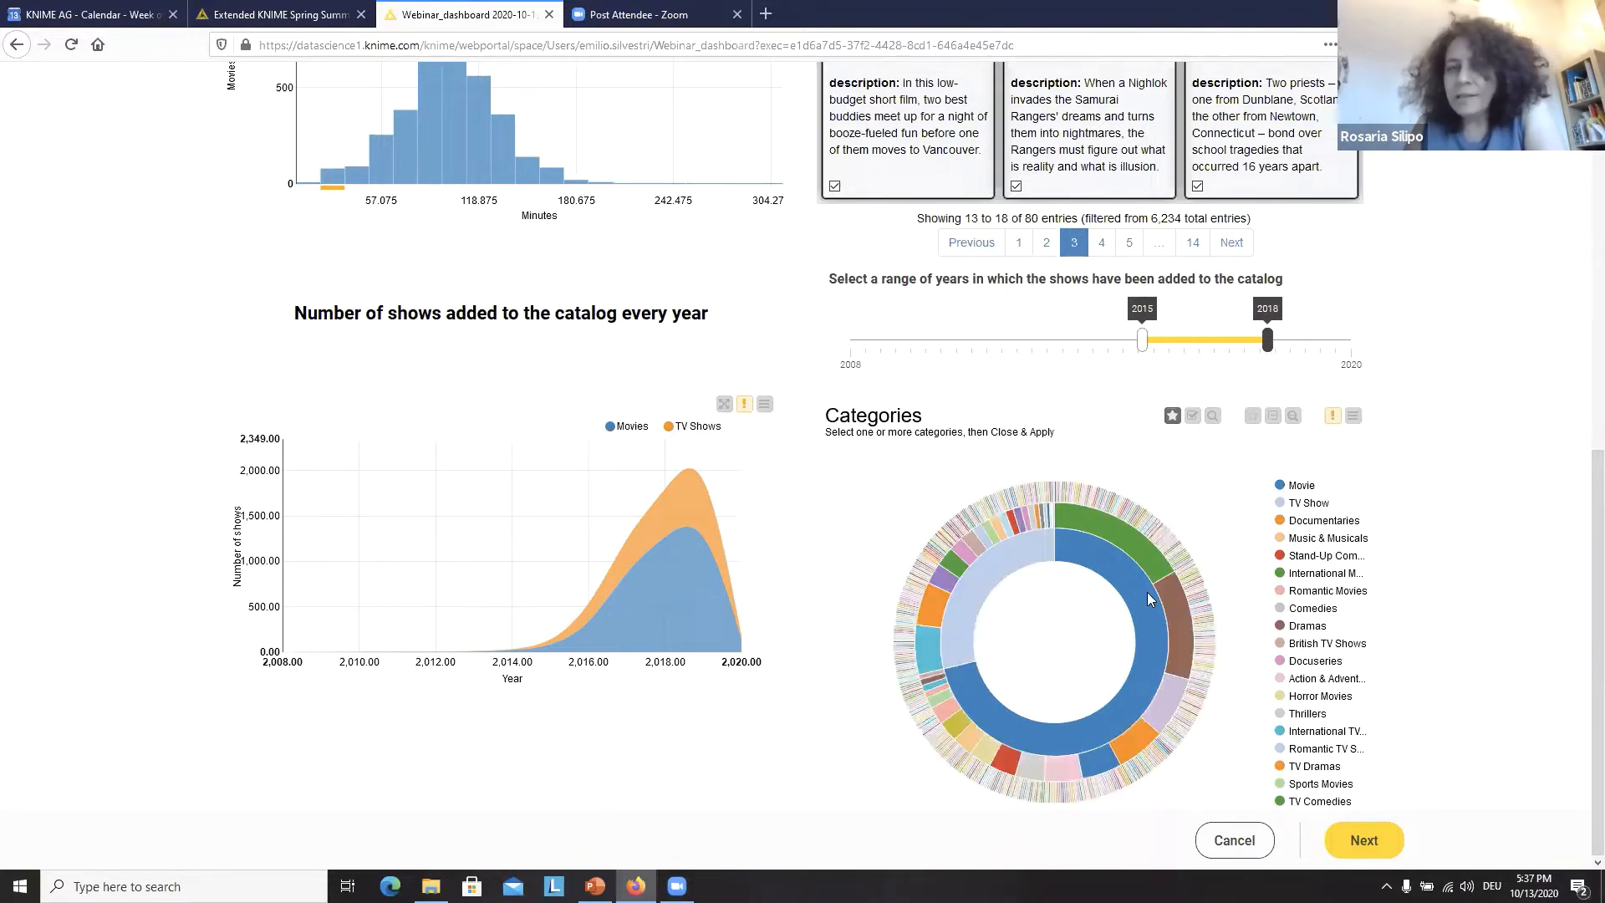
Step: Enable selection in the Categories sunburst chart, select the Dramas segment under Movie, and advance to the Tag cloud page
{"action": "mouse_move", "coordinate": [1148, 595]}
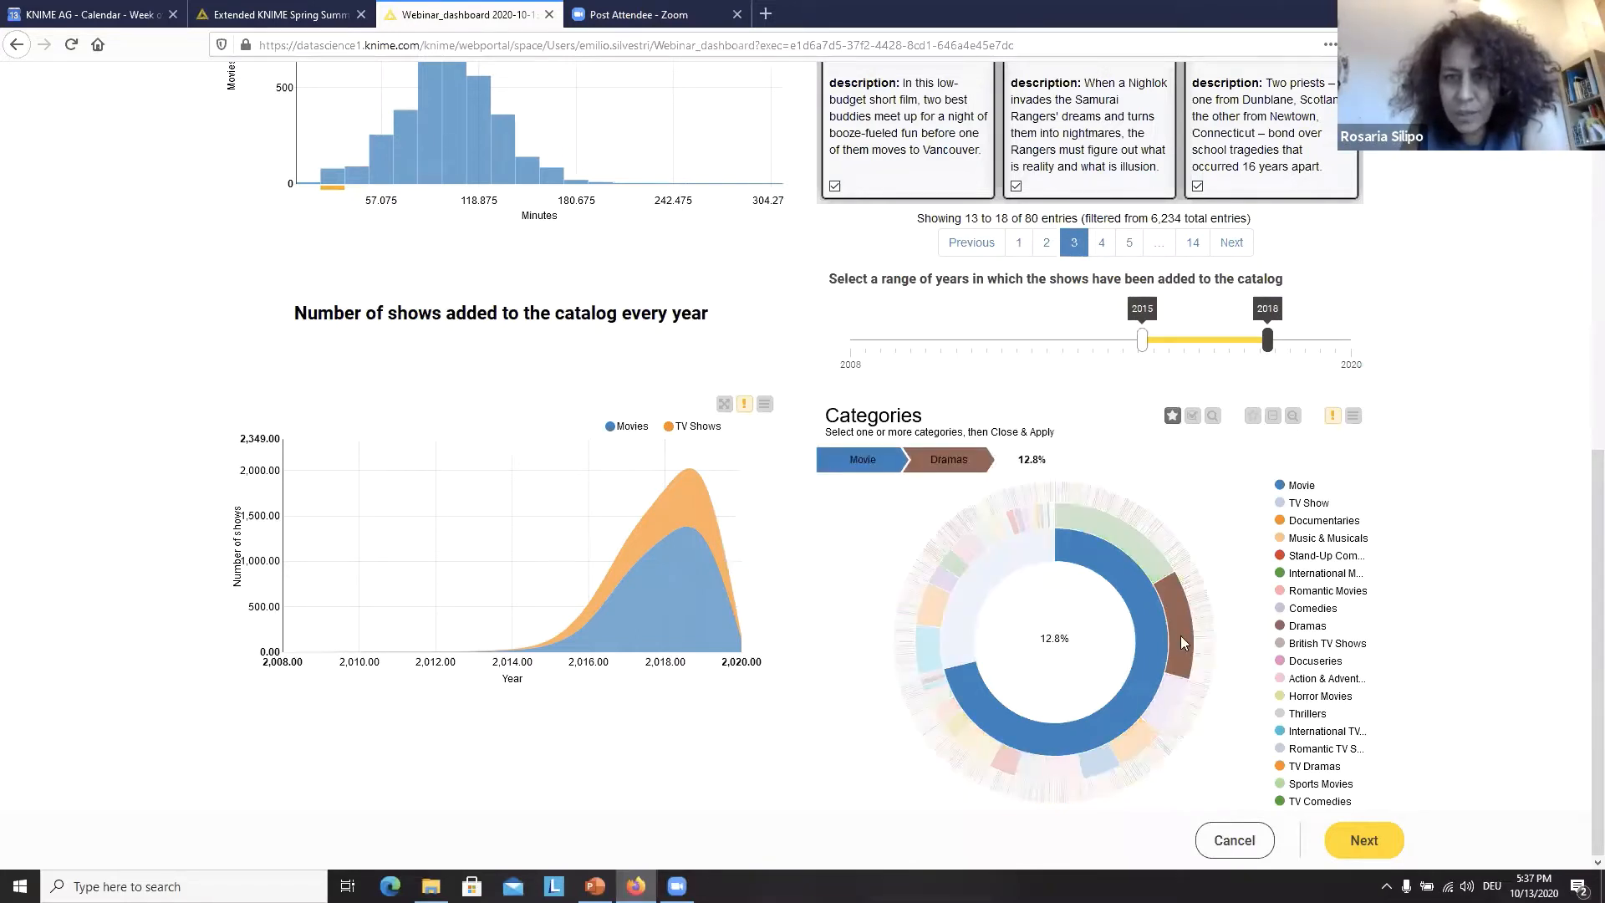
{"action": "left_click", "coordinate": [1192, 417]}
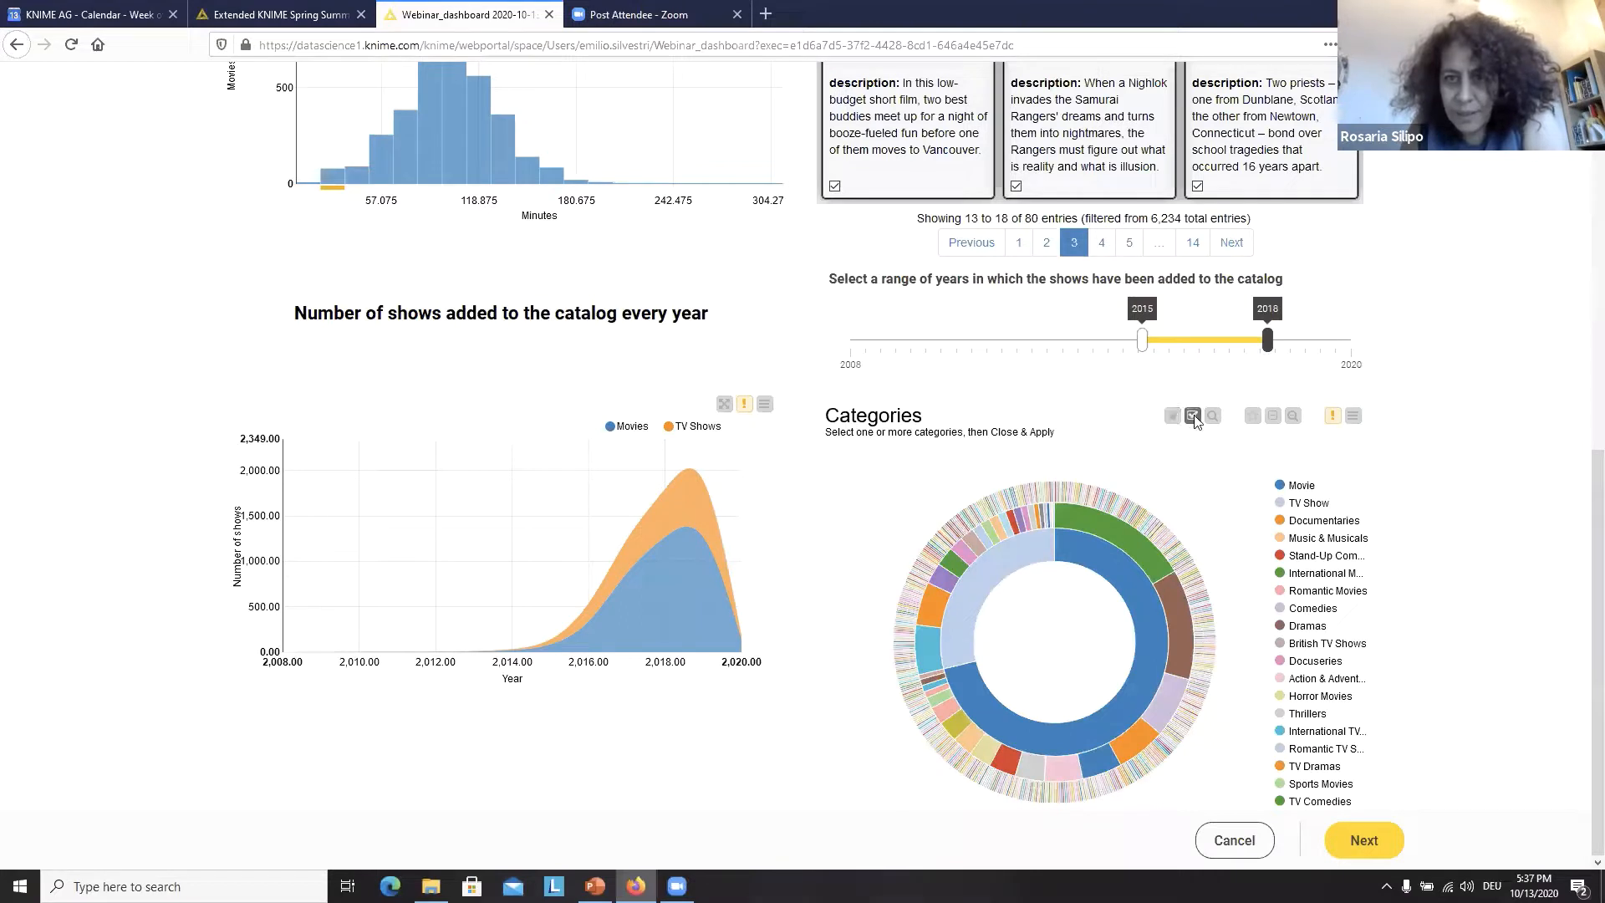
{"action": "left_click", "coordinate": [1173, 600]}
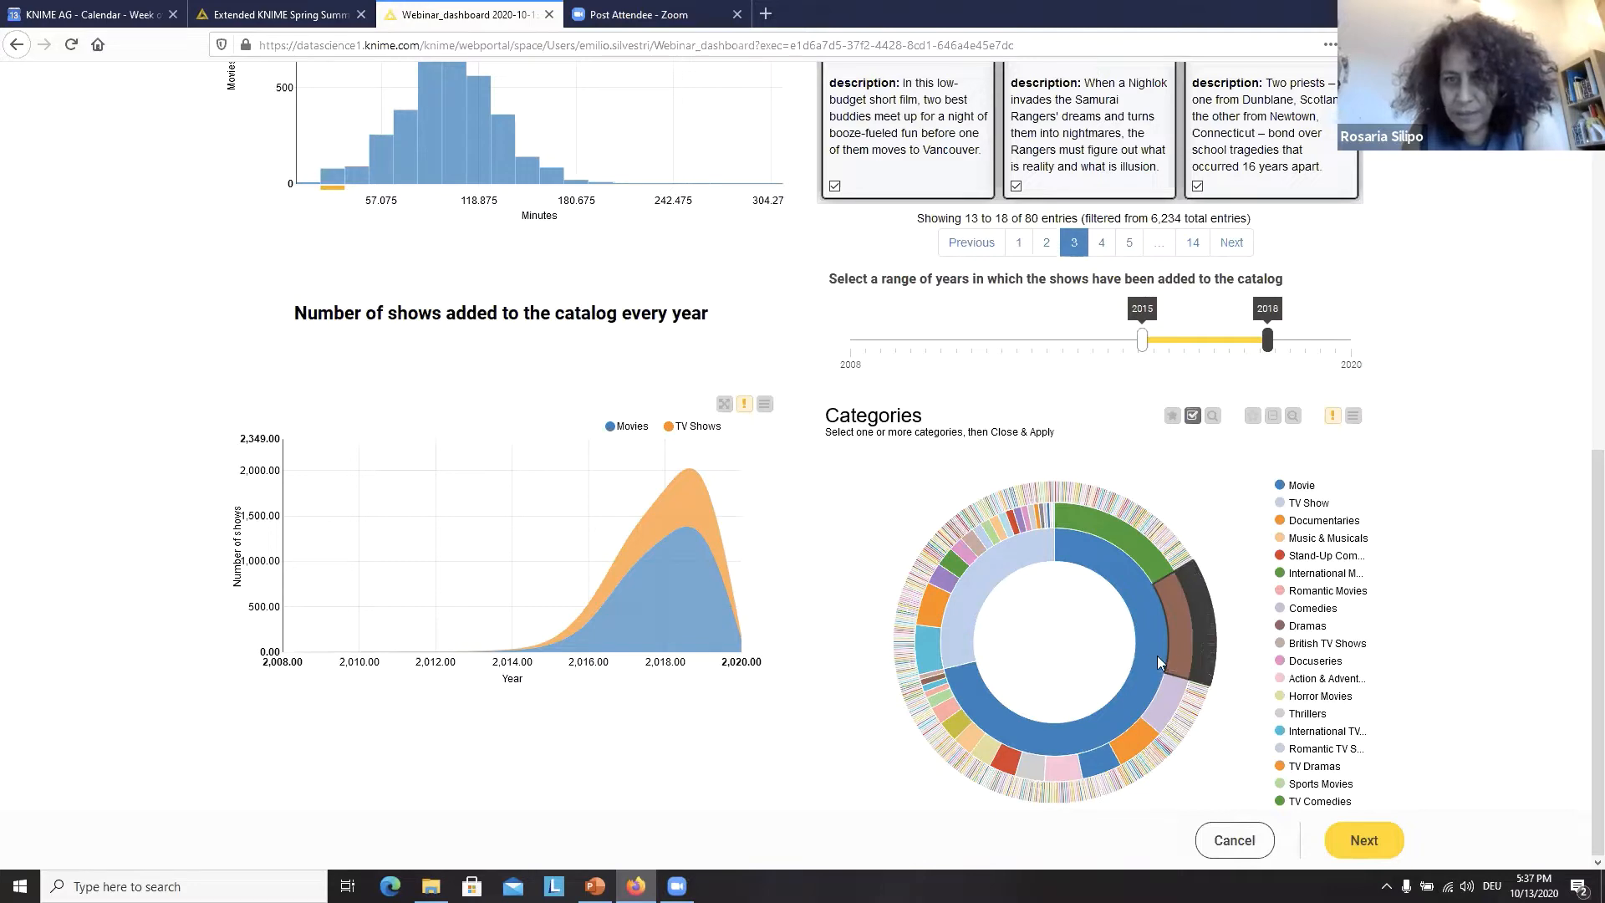
{"action": "left_click", "coordinate": [1367, 840]}
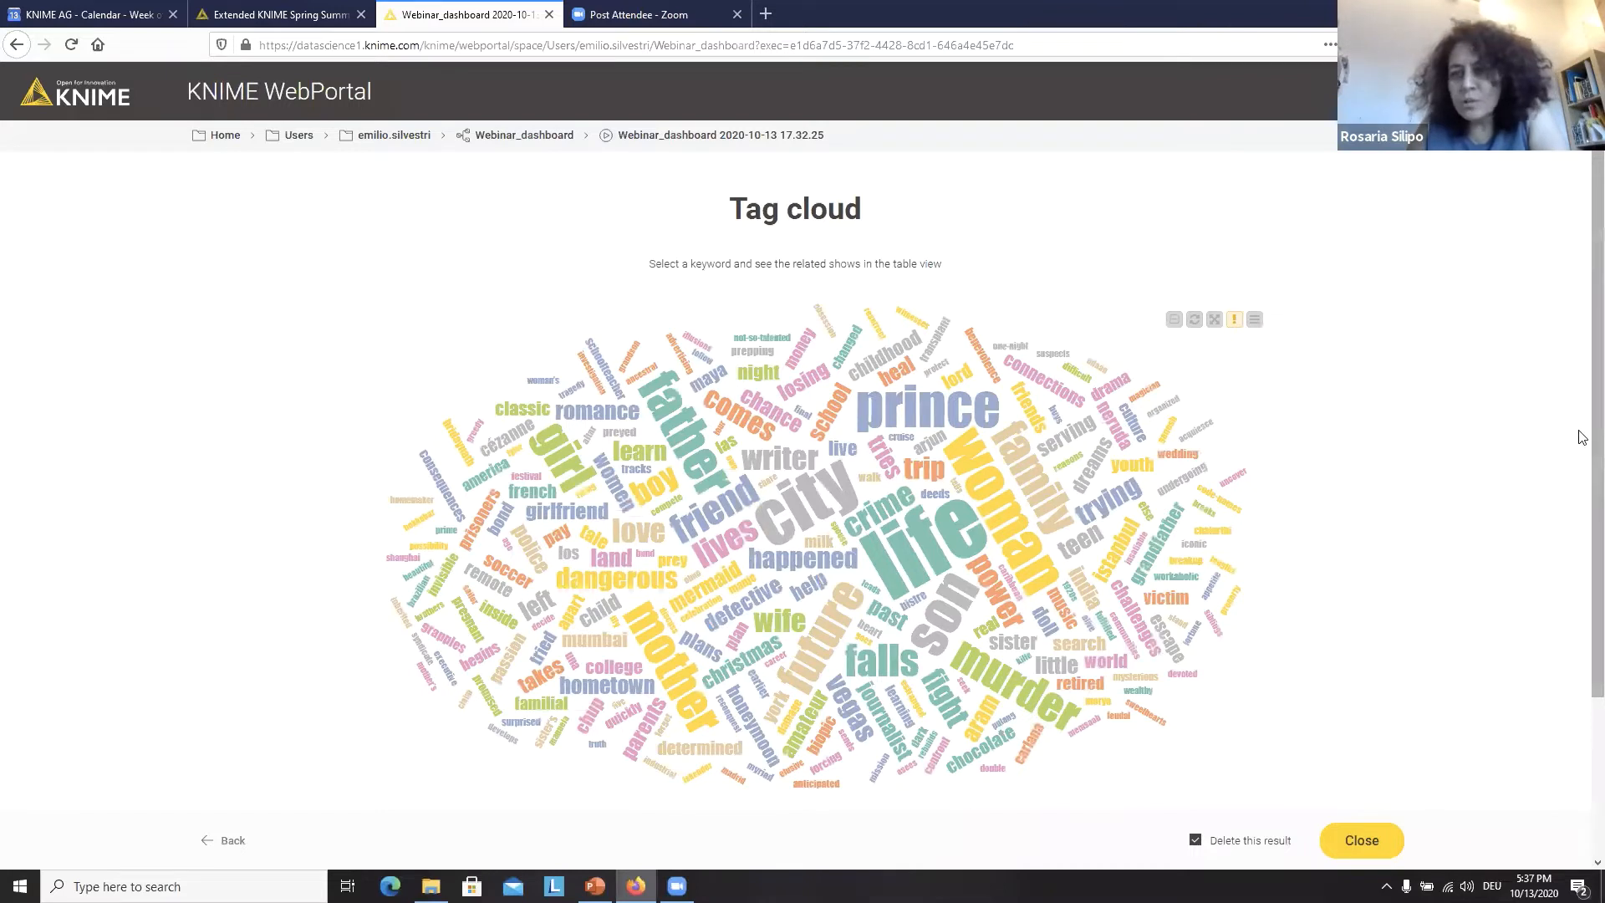
Step: Review the tag cloud and the table for related shows below it
{"action": "scroll", "coordinate": [1581, 451], "scroll_direction": "down", "scroll_amount": 1}
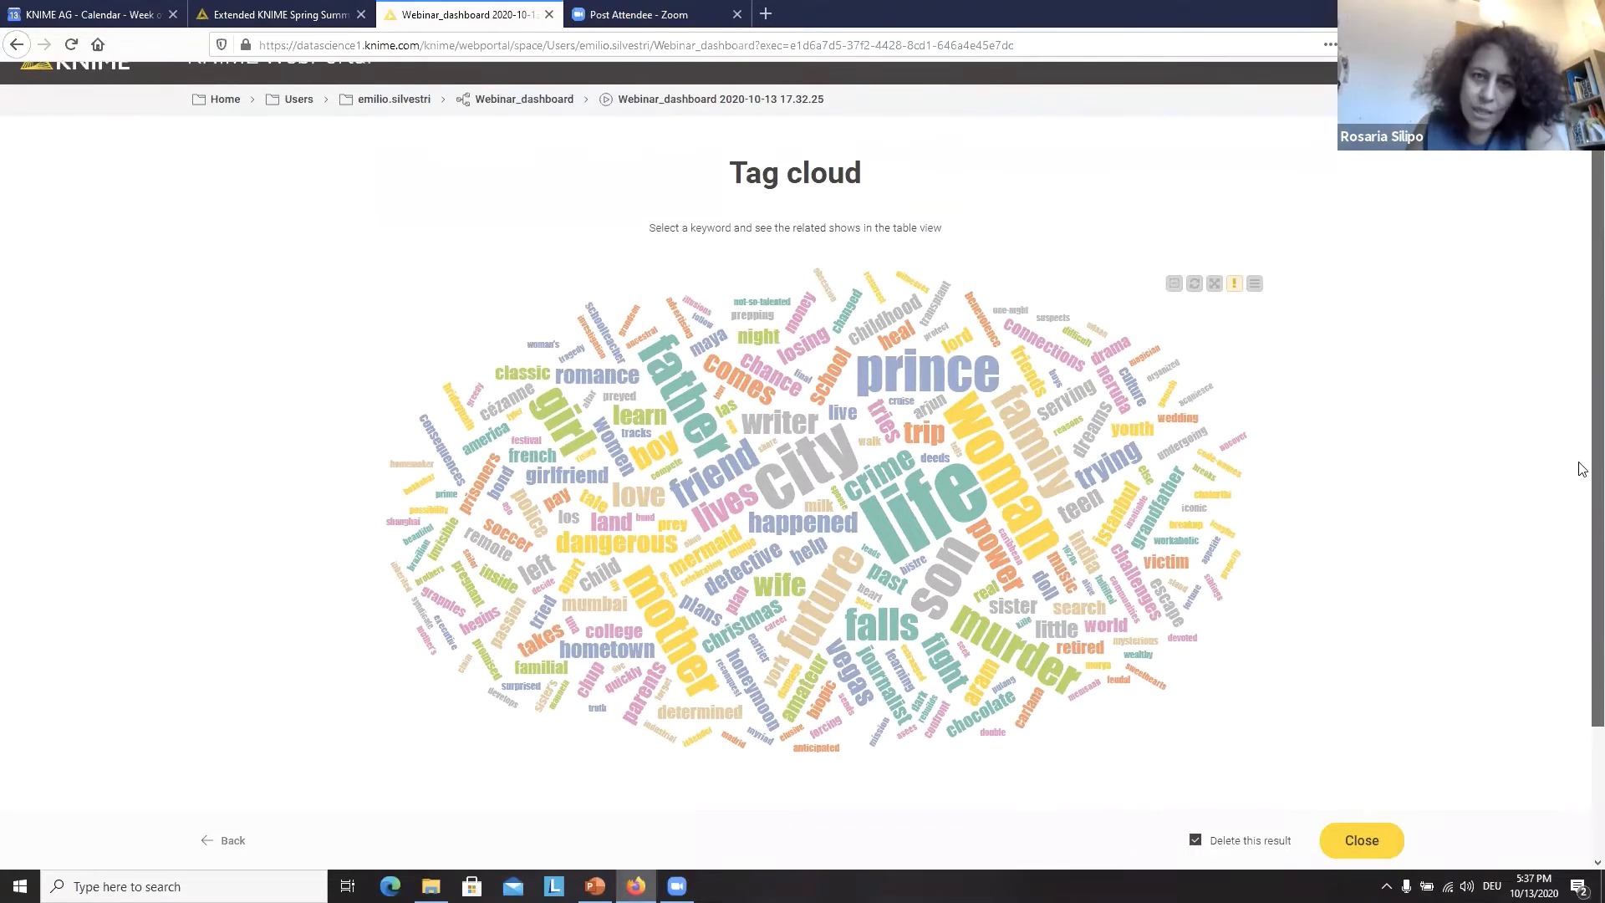
{"action": "scroll", "coordinate": [1582, 501], "scroll_direction": "down", "scroll_amount": 4}
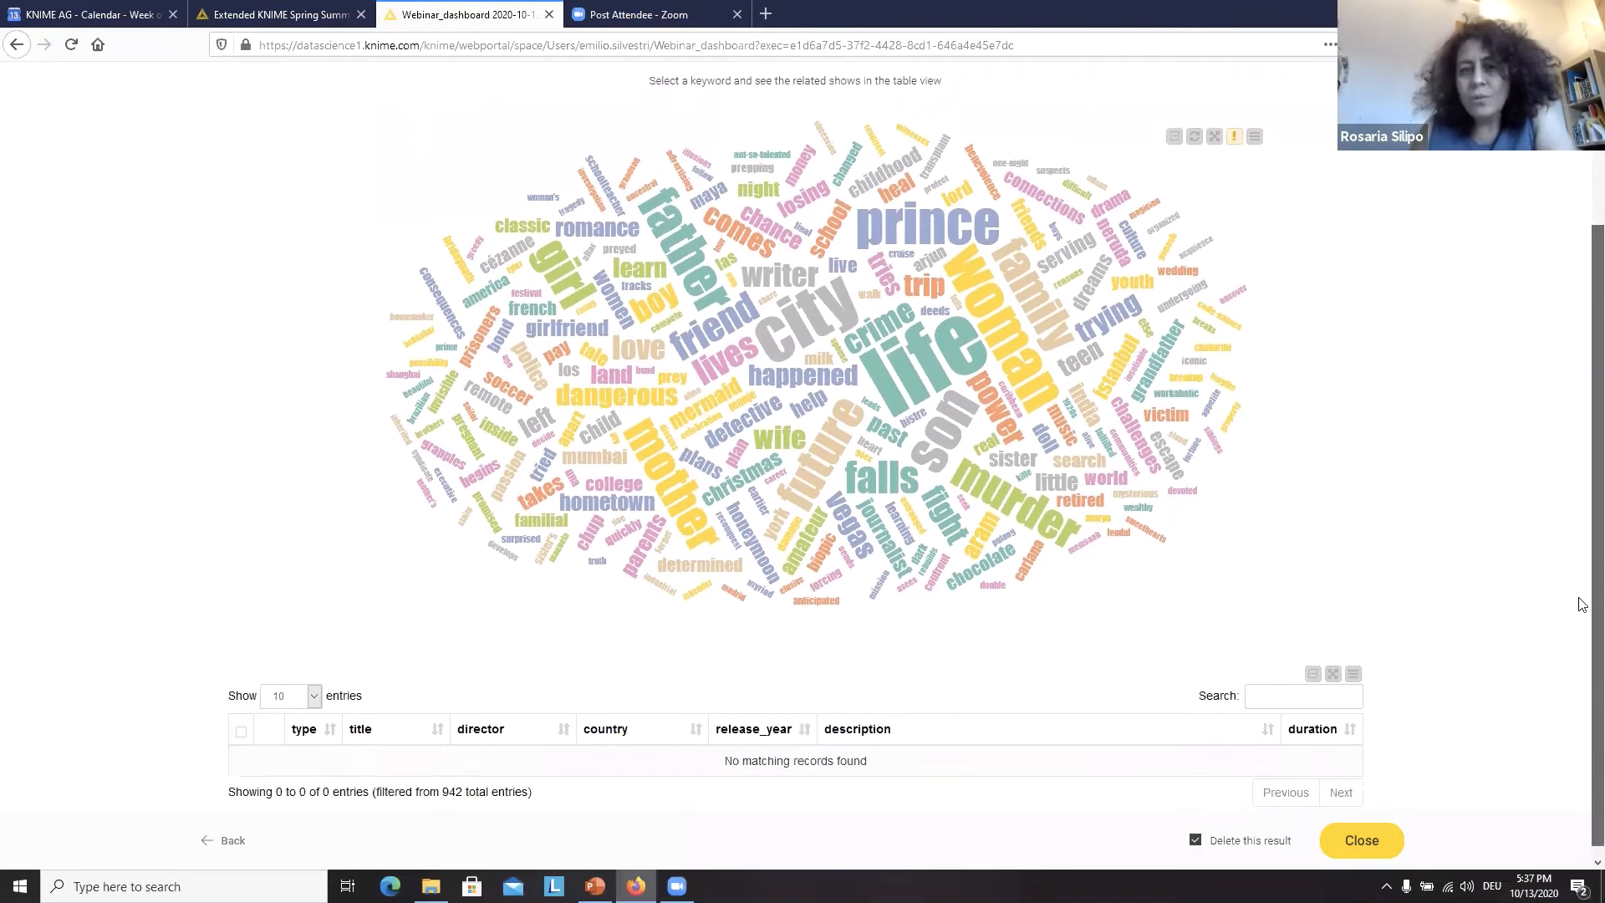
{"action": "left_click_drag", "start_coordinate": [1578, 597], "coordinate": [1578, 620]}
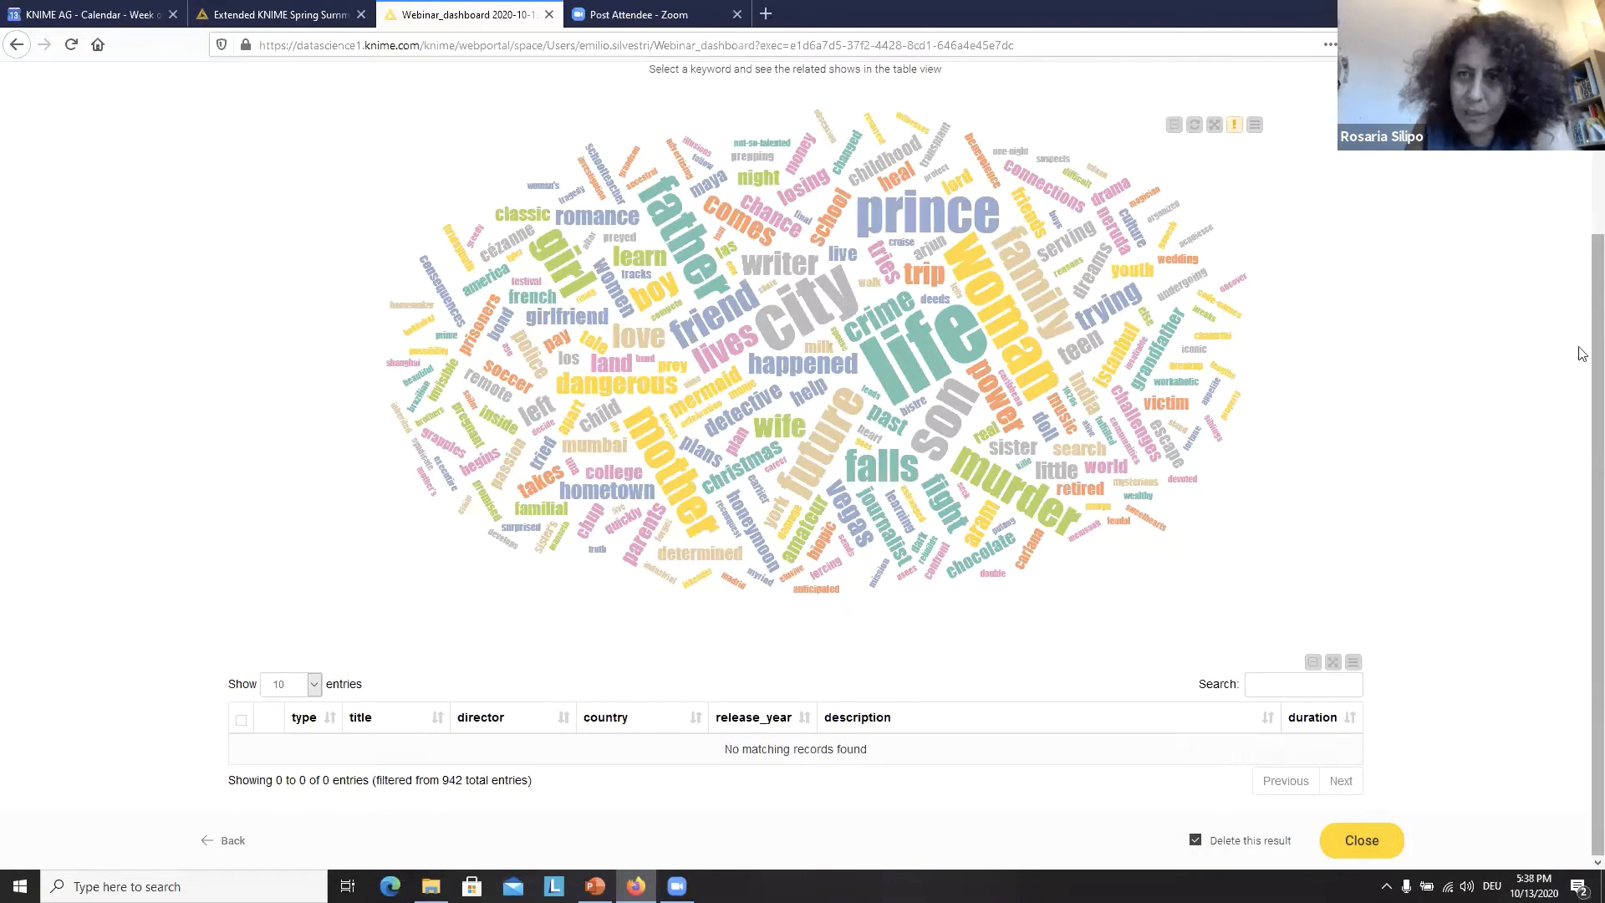
{"action": "left_click_drag", "start_coordinate": [1579, 361], "coordinate": [1582, 328]}
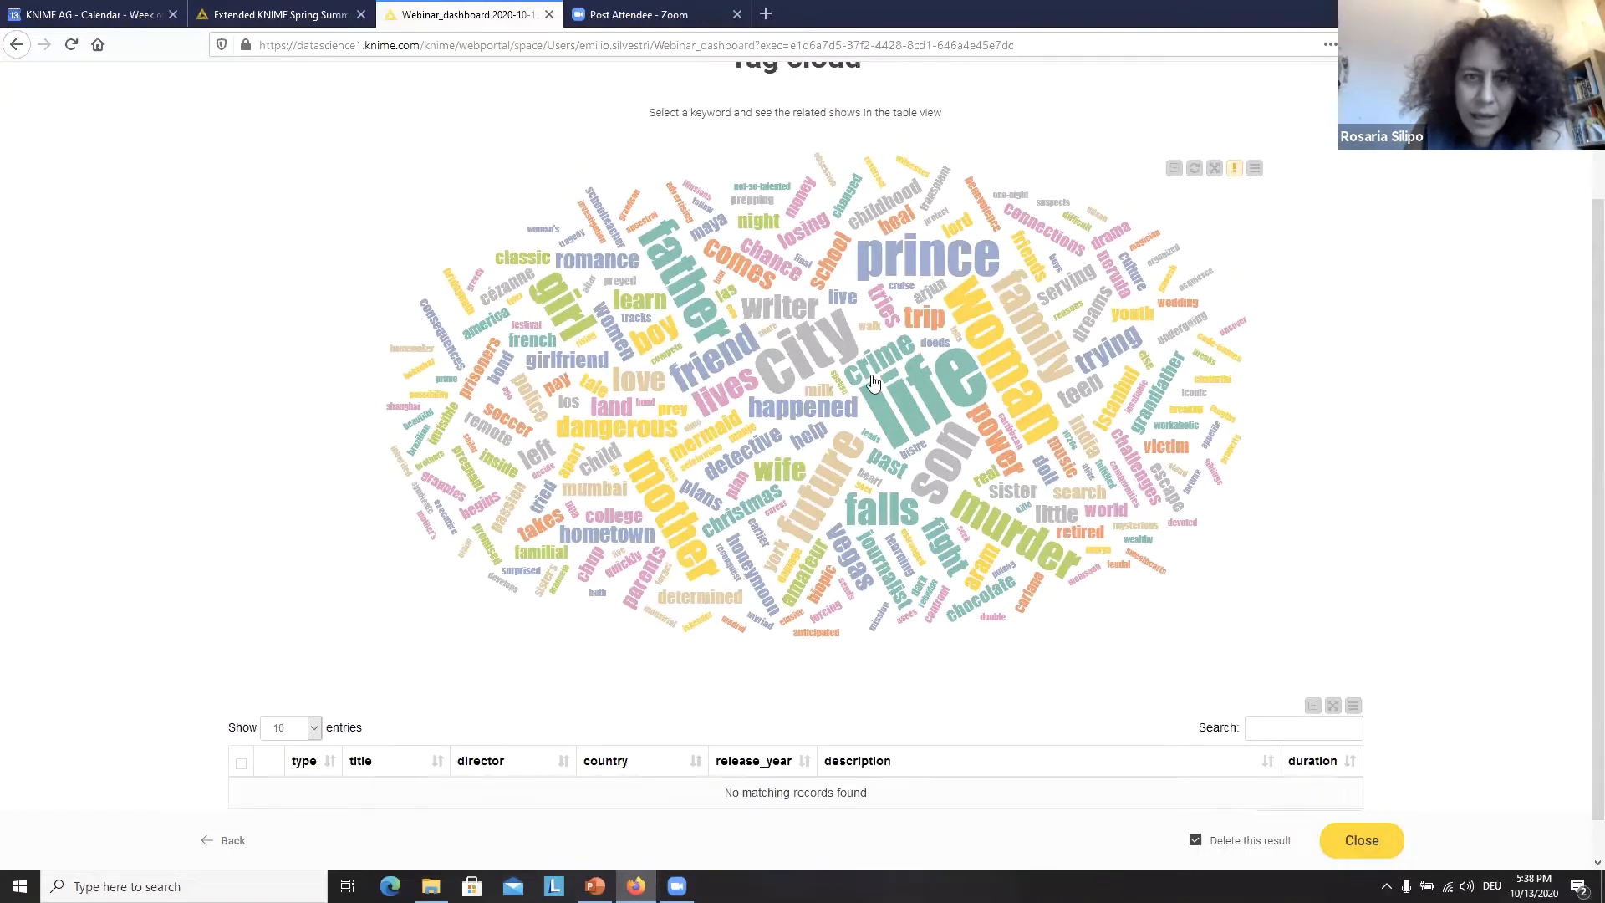
Step: Select the keyword "mother" in the tag cloud and review the related shows in the table
{"action": "left_click", "coordinate": [680, 539]}
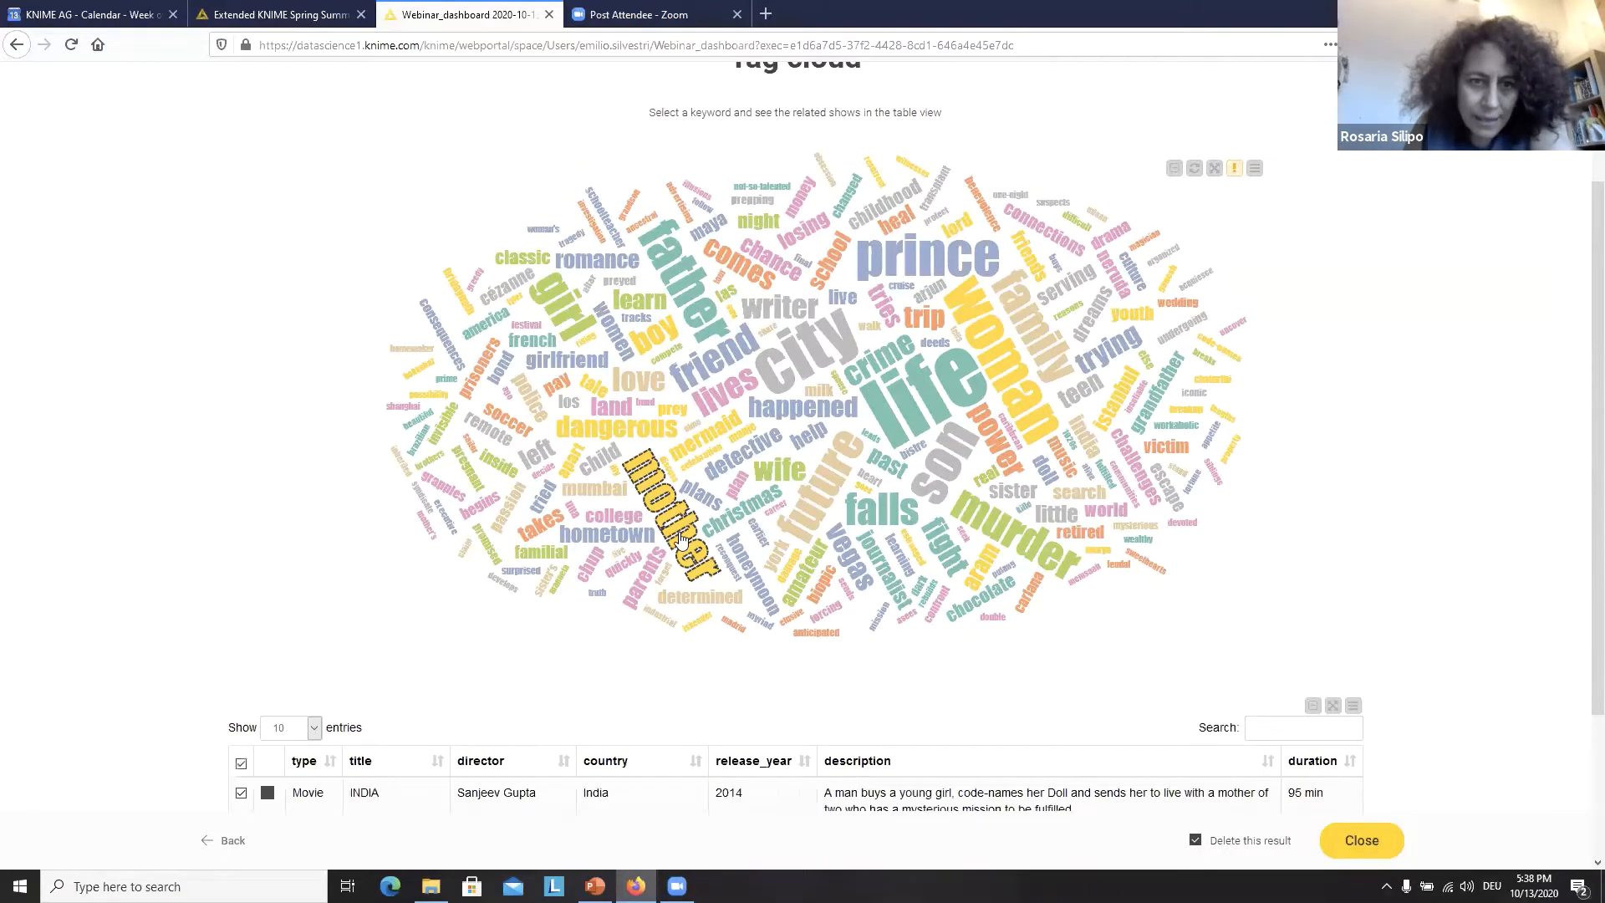
{"action": "scroll", "coordinate": [1580, 456], "scroll_direction": "down", "scroll_amount": 3}
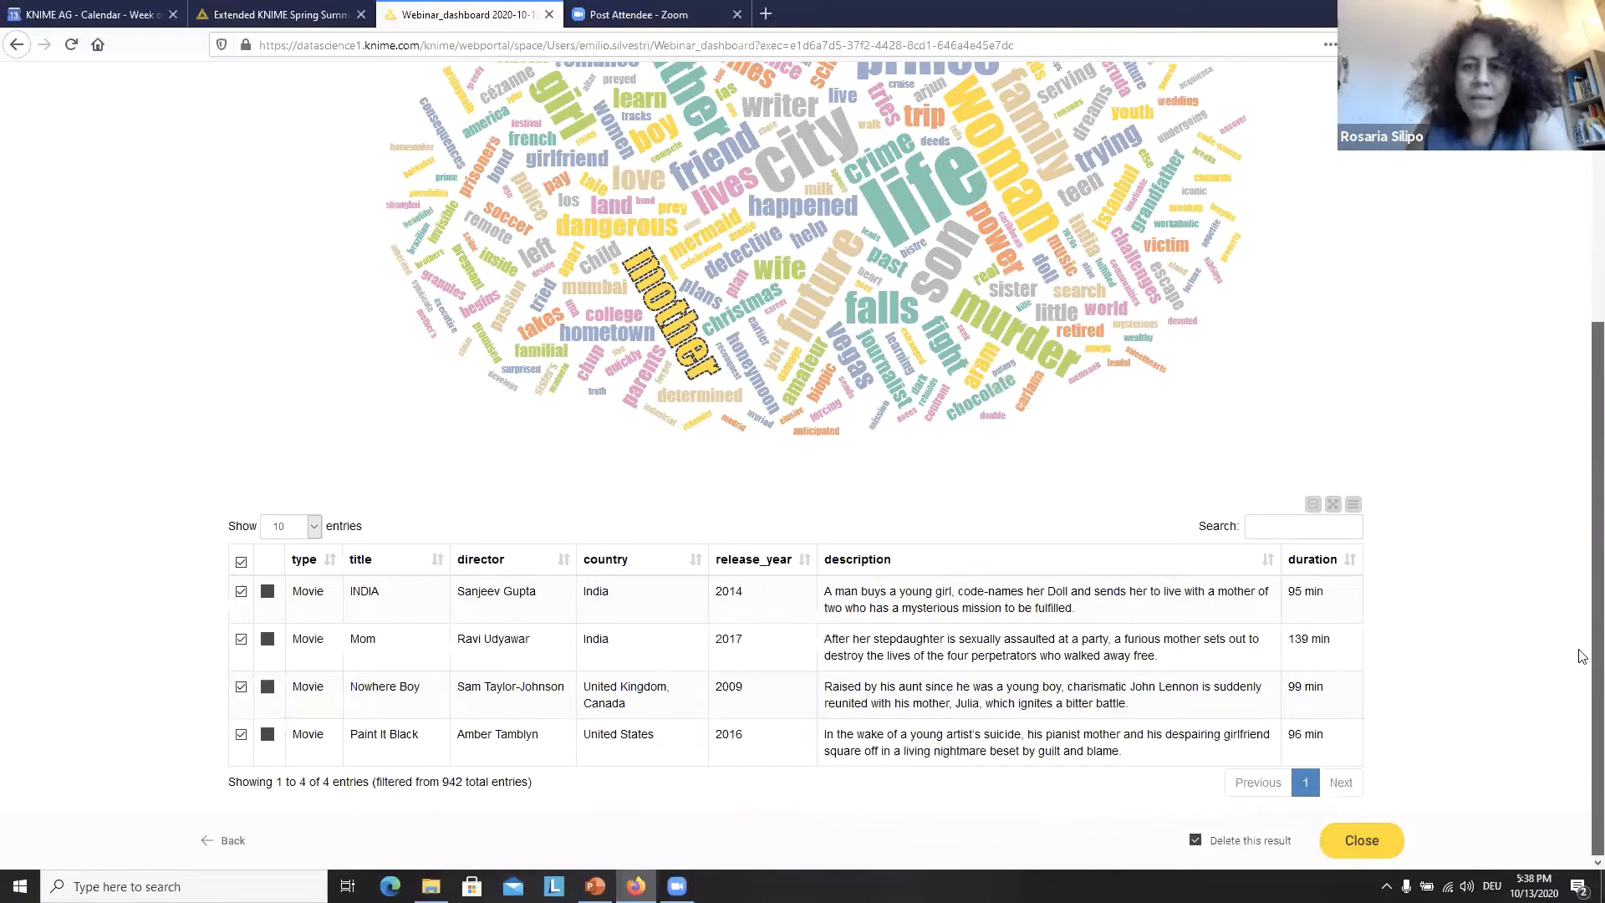
{"action": "scroll", "coordinate": [1581, 600], "scroll_direction": "up", "scroll_amount": 3}
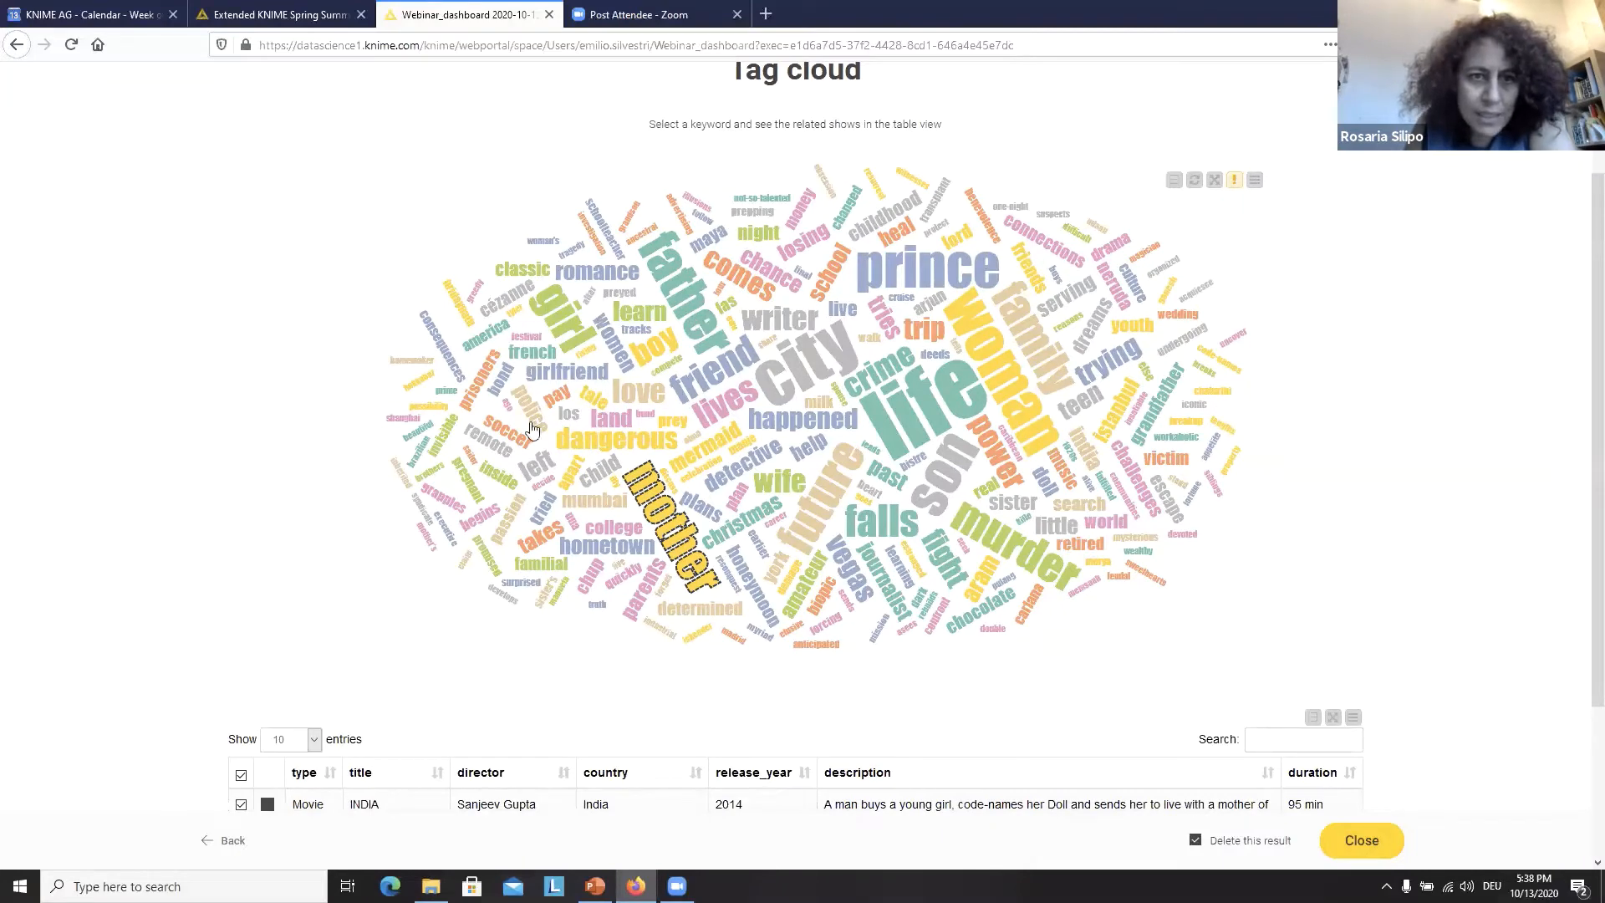
Step: Select the keyword "invisible" in the tag cloud and check the related show in the table
{"action": "left_click", "coordinate": [443, 448]}
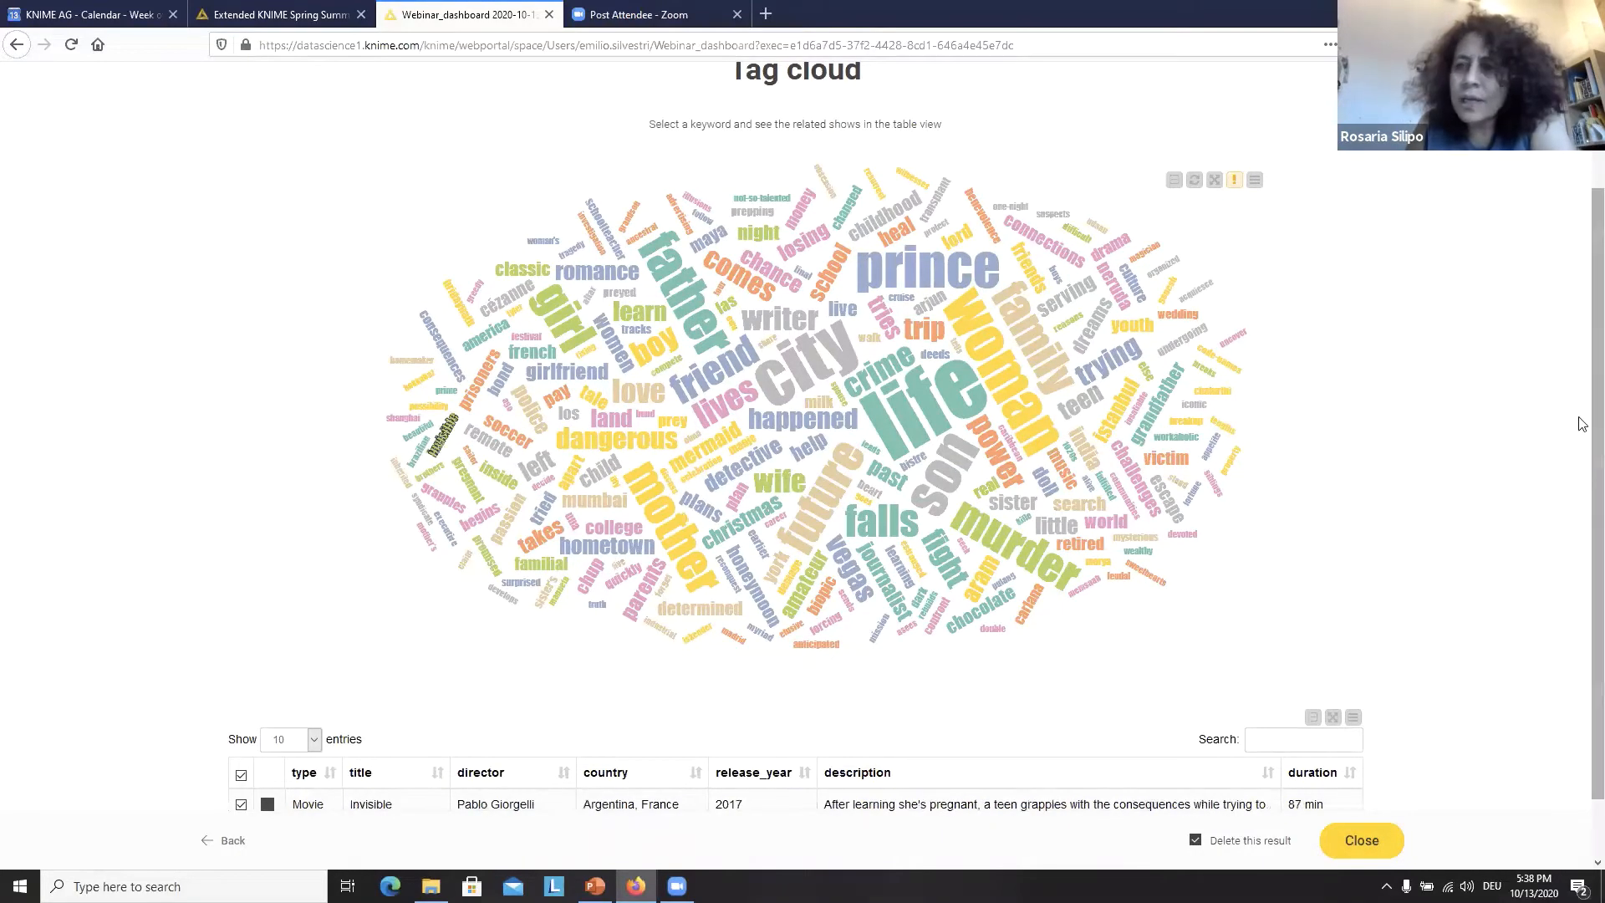
{"action": "scroll", "coordinate": [1582, 518], "scroll_direction": "down", "scroll_amount": 1}
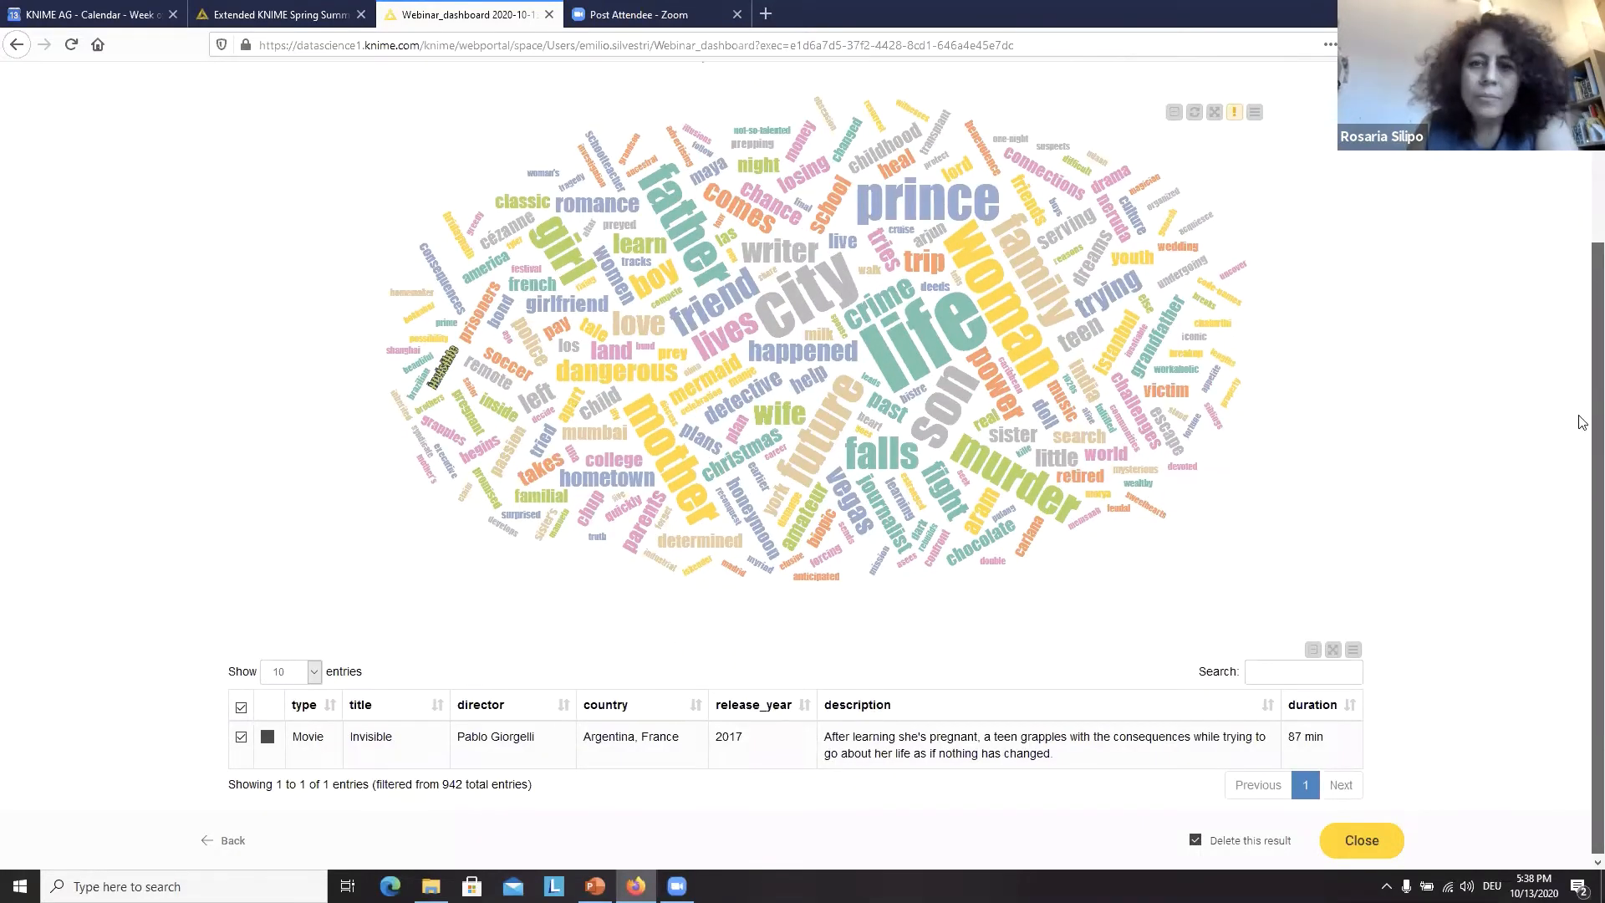
{"action": "scroll", "coordinate": [1582, 418], "scroll_direction": "up", "scroll_amount": 2}
{"action": "scroll", "coordinate": [1582, 384], "scroll_direction": "up", "scroll_amount": 1}
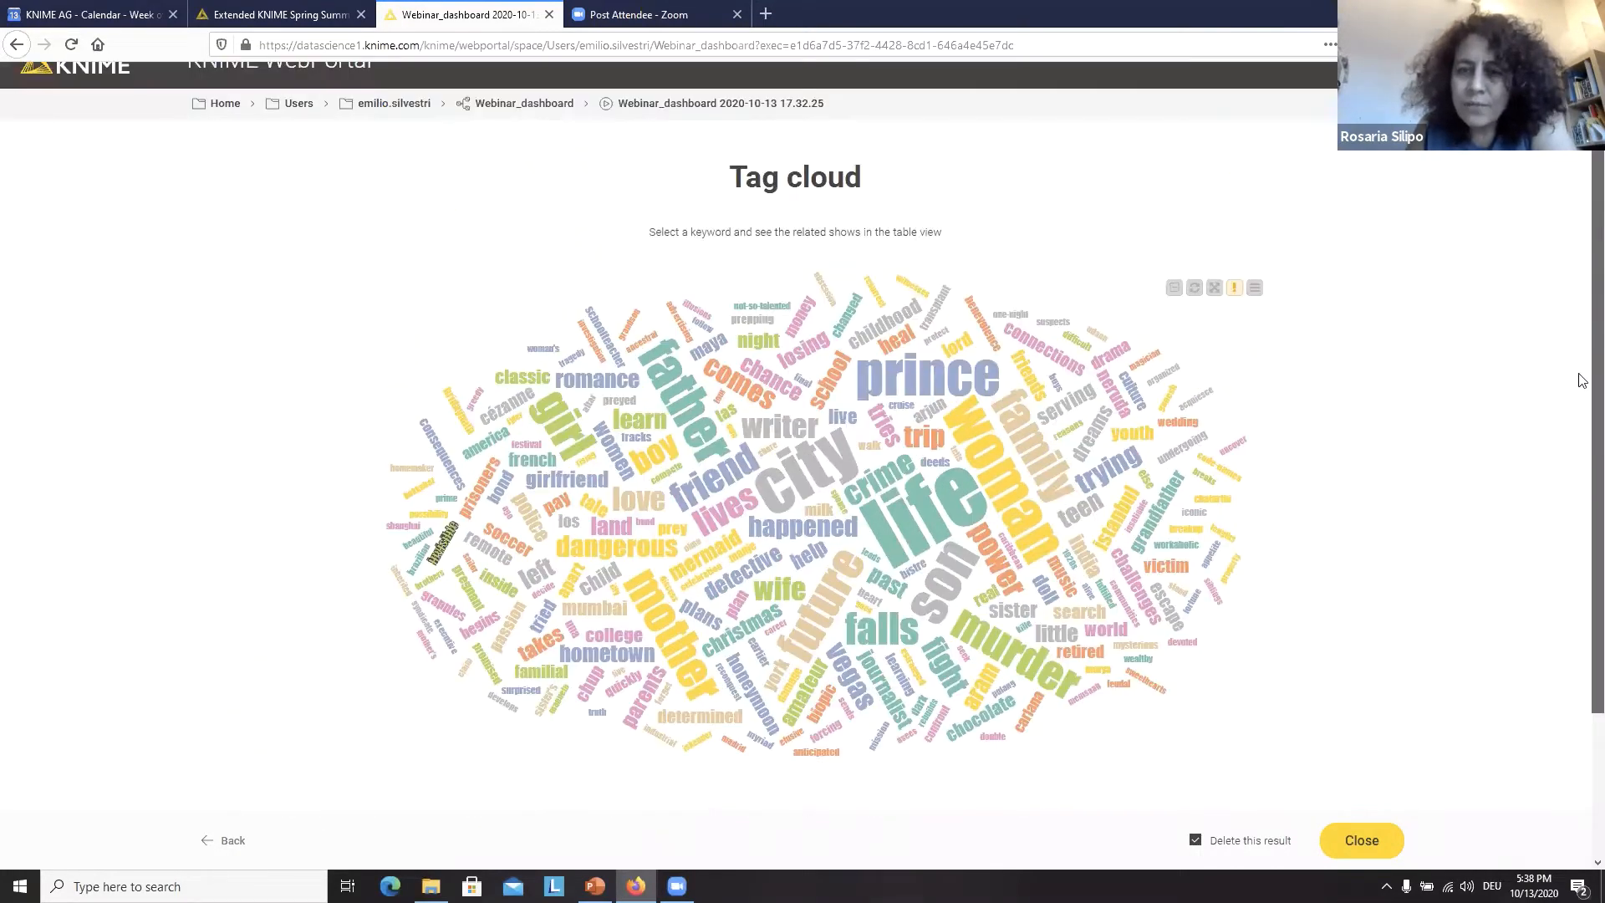
{"action": "scroll", "coordinate": [1582, 380], "scroll_direction": "down", "scroll_amount": 1}
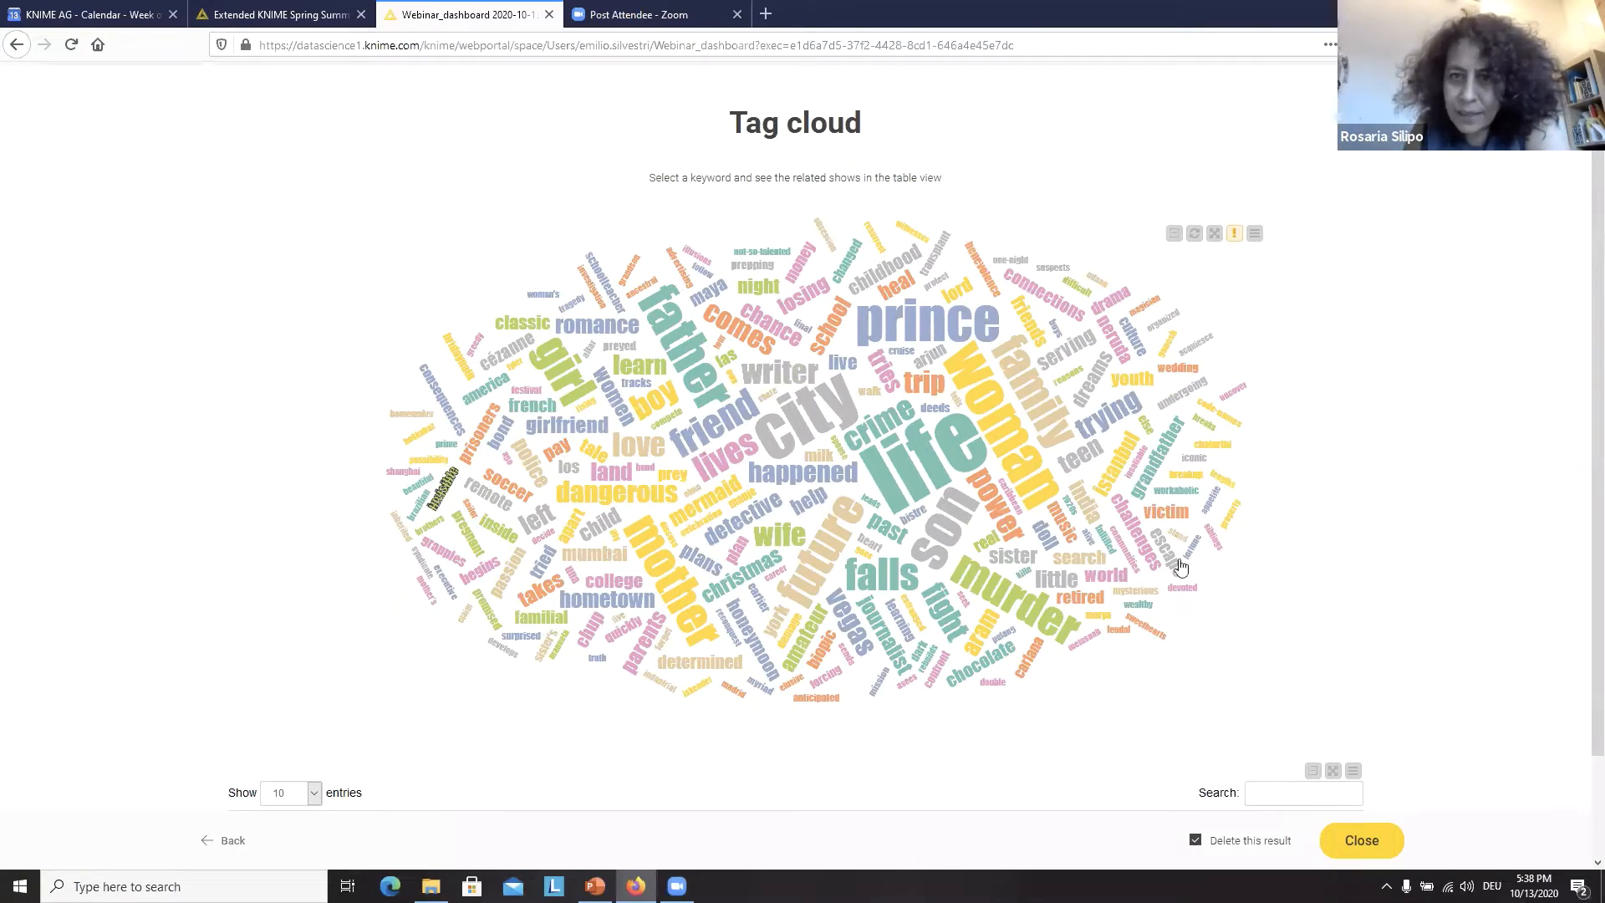
Step: Select the keyword "world" in the tag cloud and review the related movies in the table
{"action": "left_click", "coordinate": [1095, 578]}
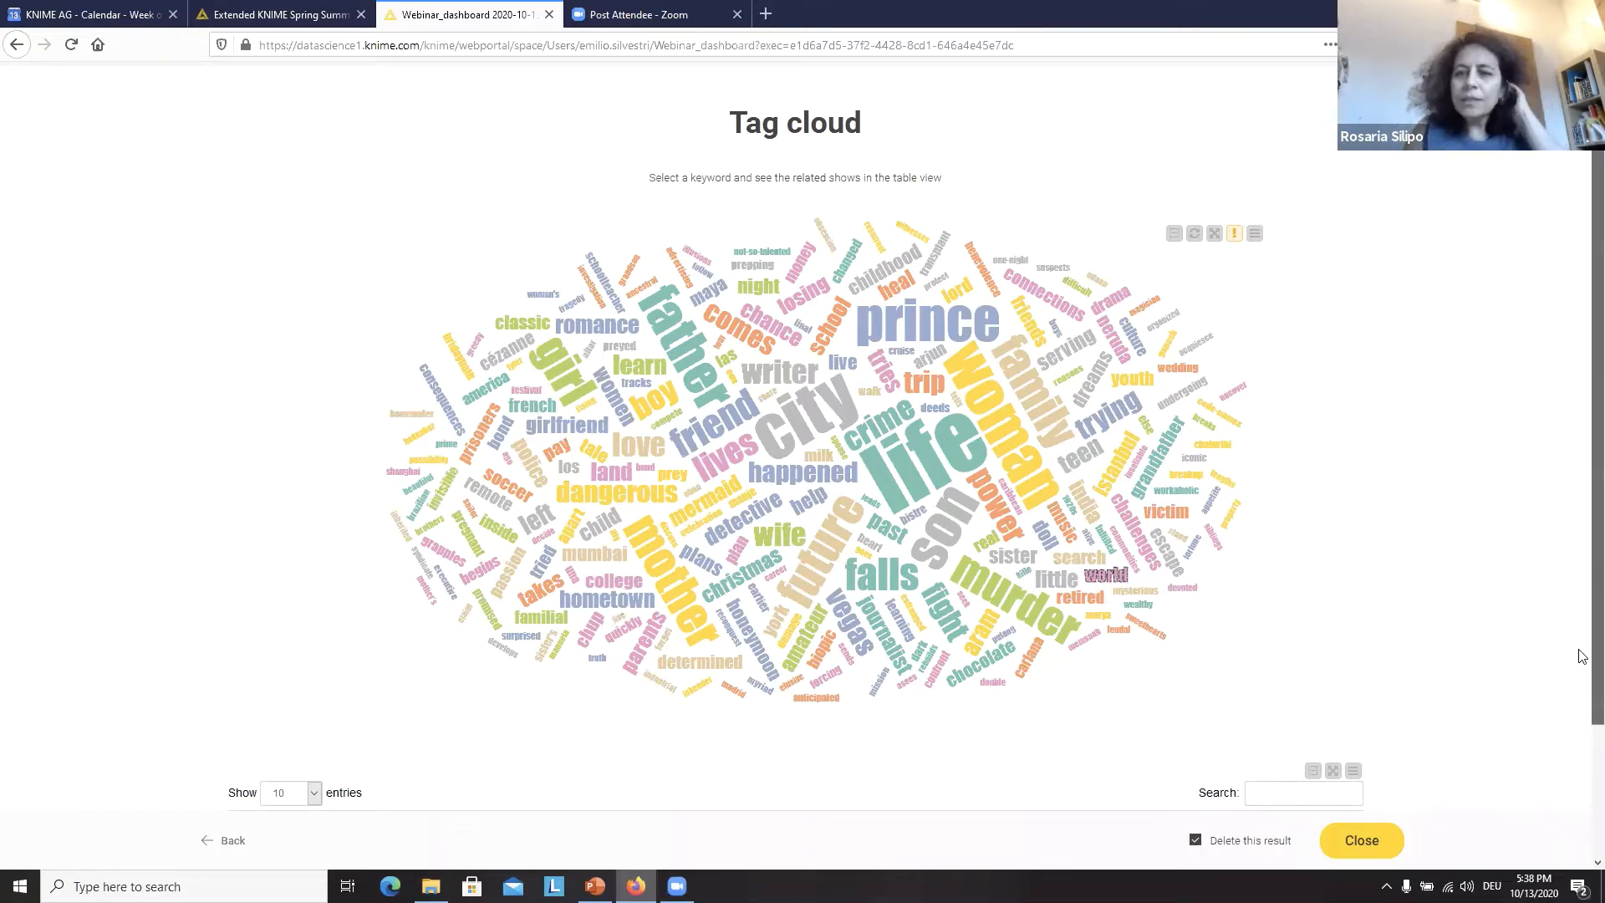
{"action": "scroll", "coordinate": [1580, 656], "scroll_direction": "down", "scroll_amount": 2}
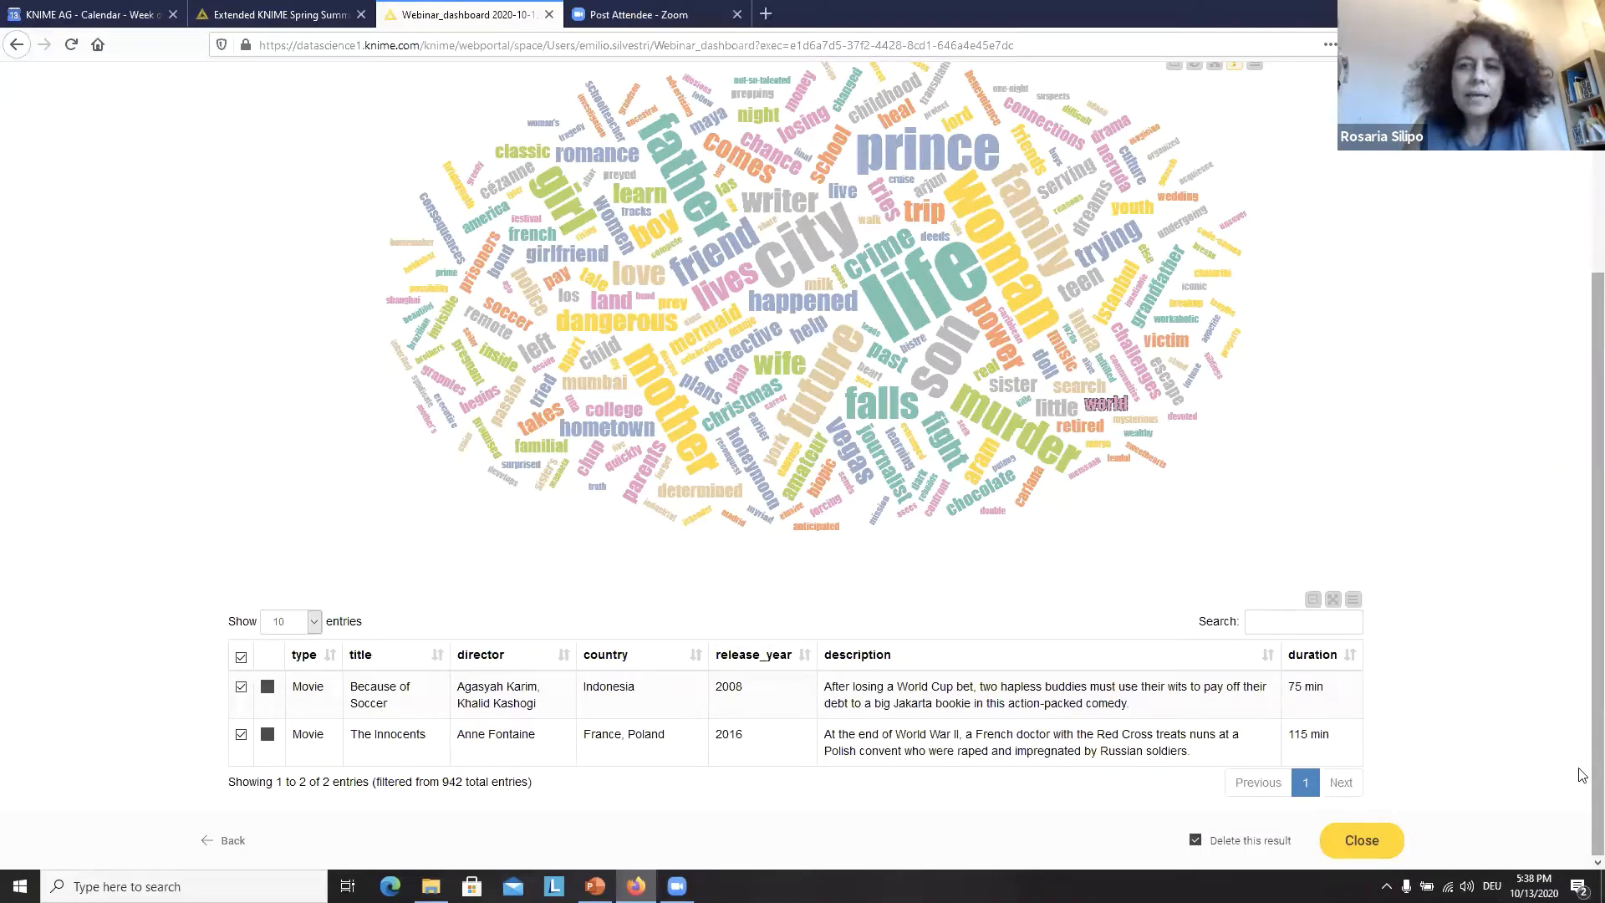
{"action": "scroll", "coordinate": [1582, 501], "scroll_direction": "up", "scroll_amount": 3}
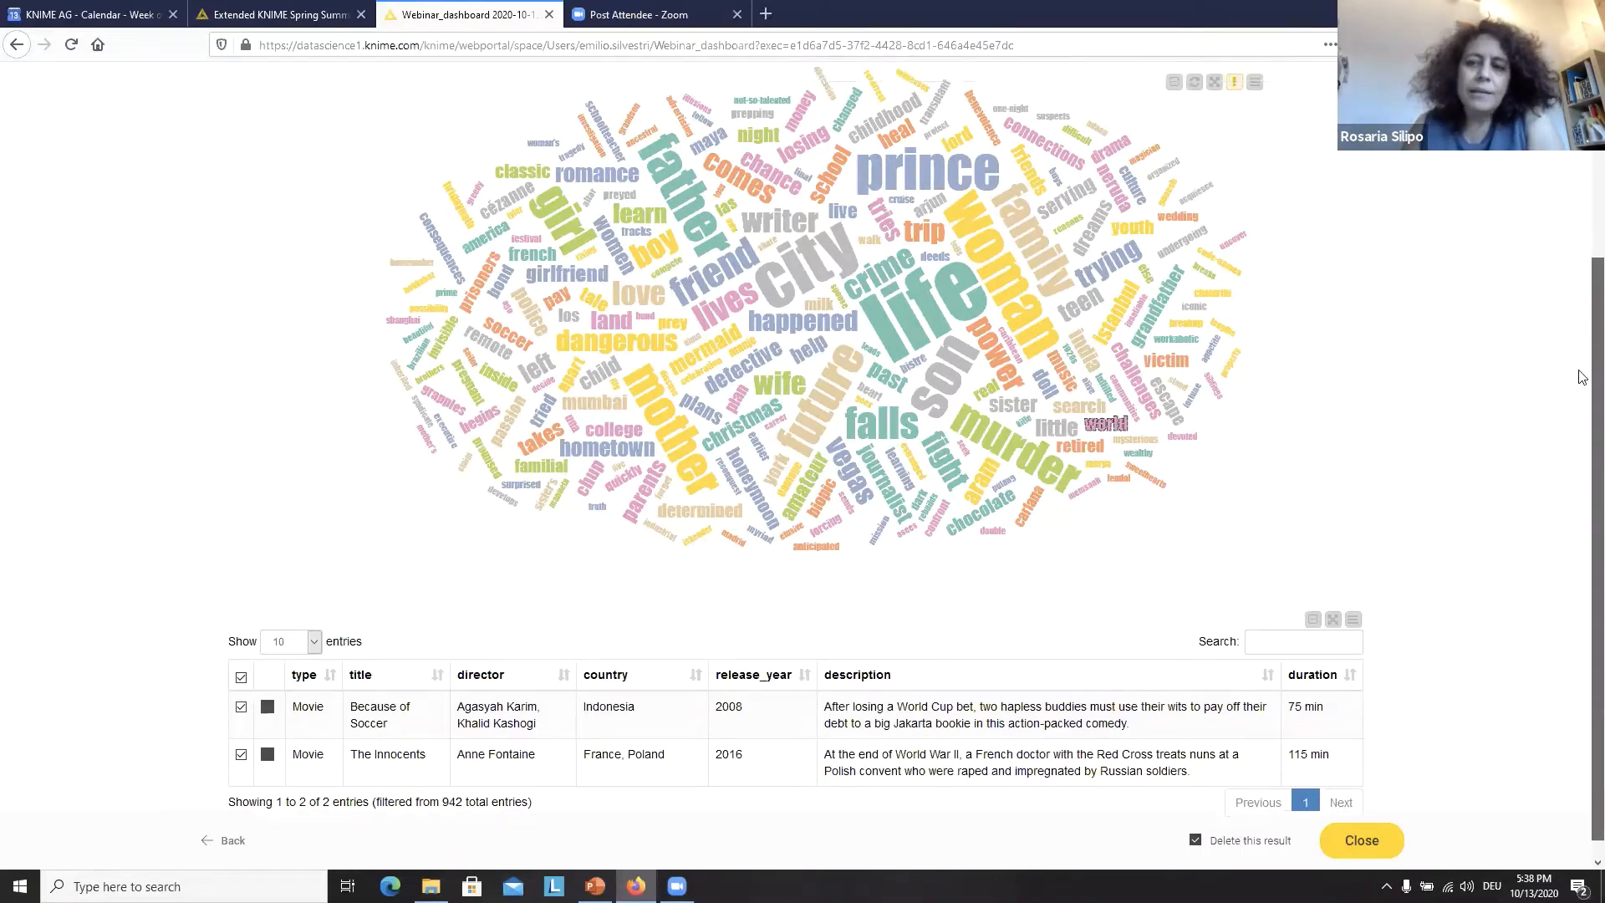
{"action": "scroll", "coordinate": [1582, 325], "scroll_direction": "up", "scroll_amount": 1}
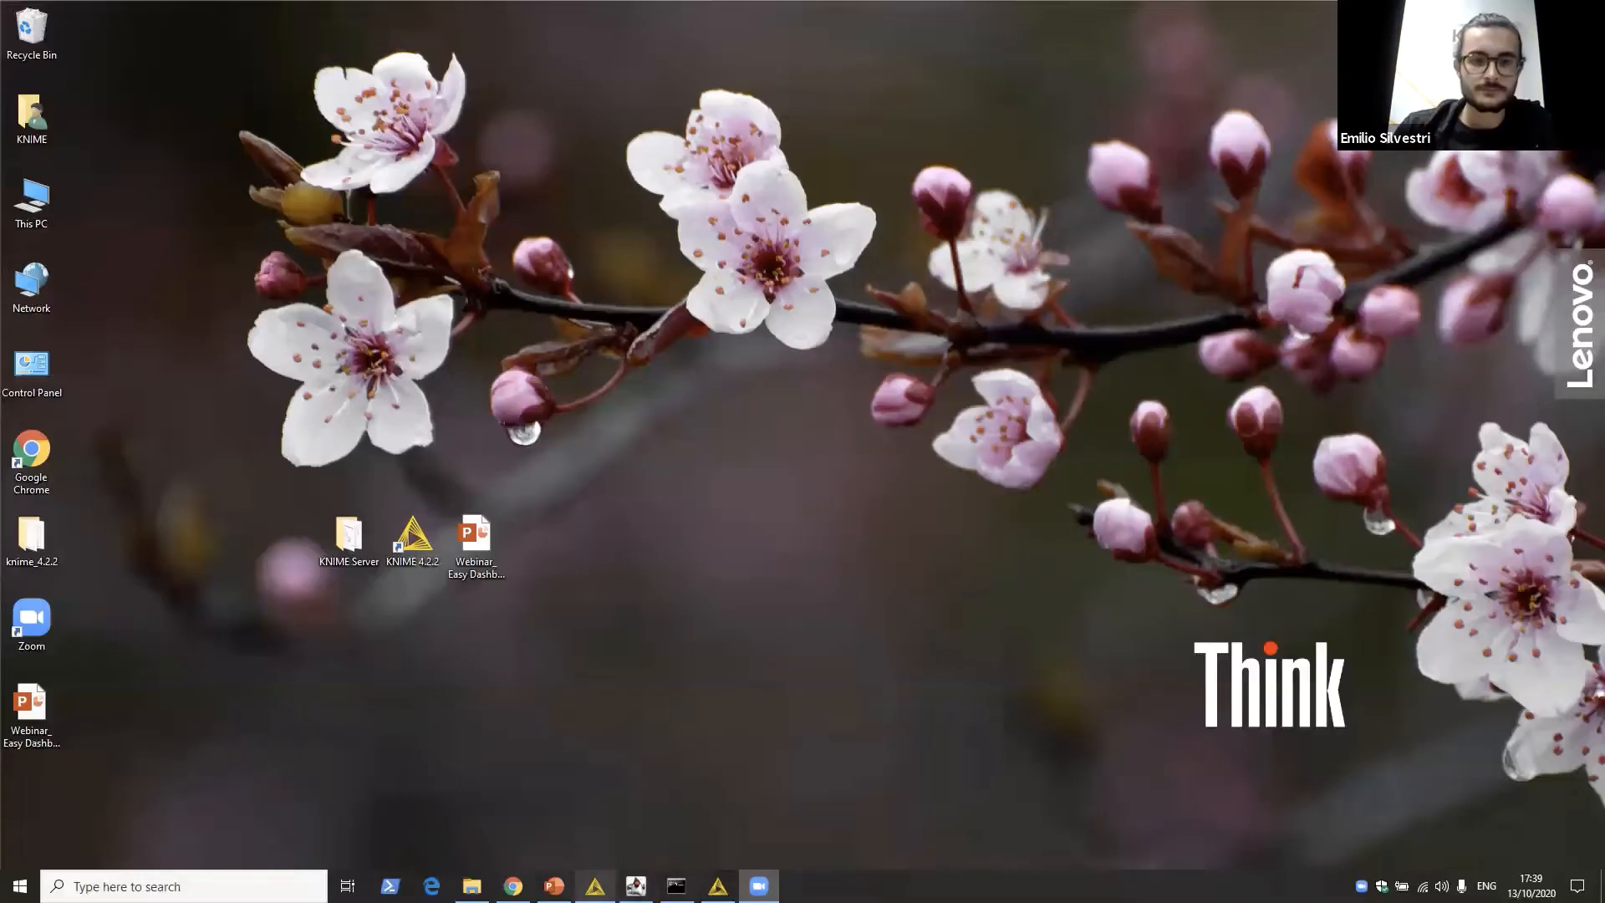
Step: Switch to KNIME Analytics Platform and open the File Reader node's output table in the Dashboard_demo workflow
{"action": "left_click", "coordinate": [595, 886]}
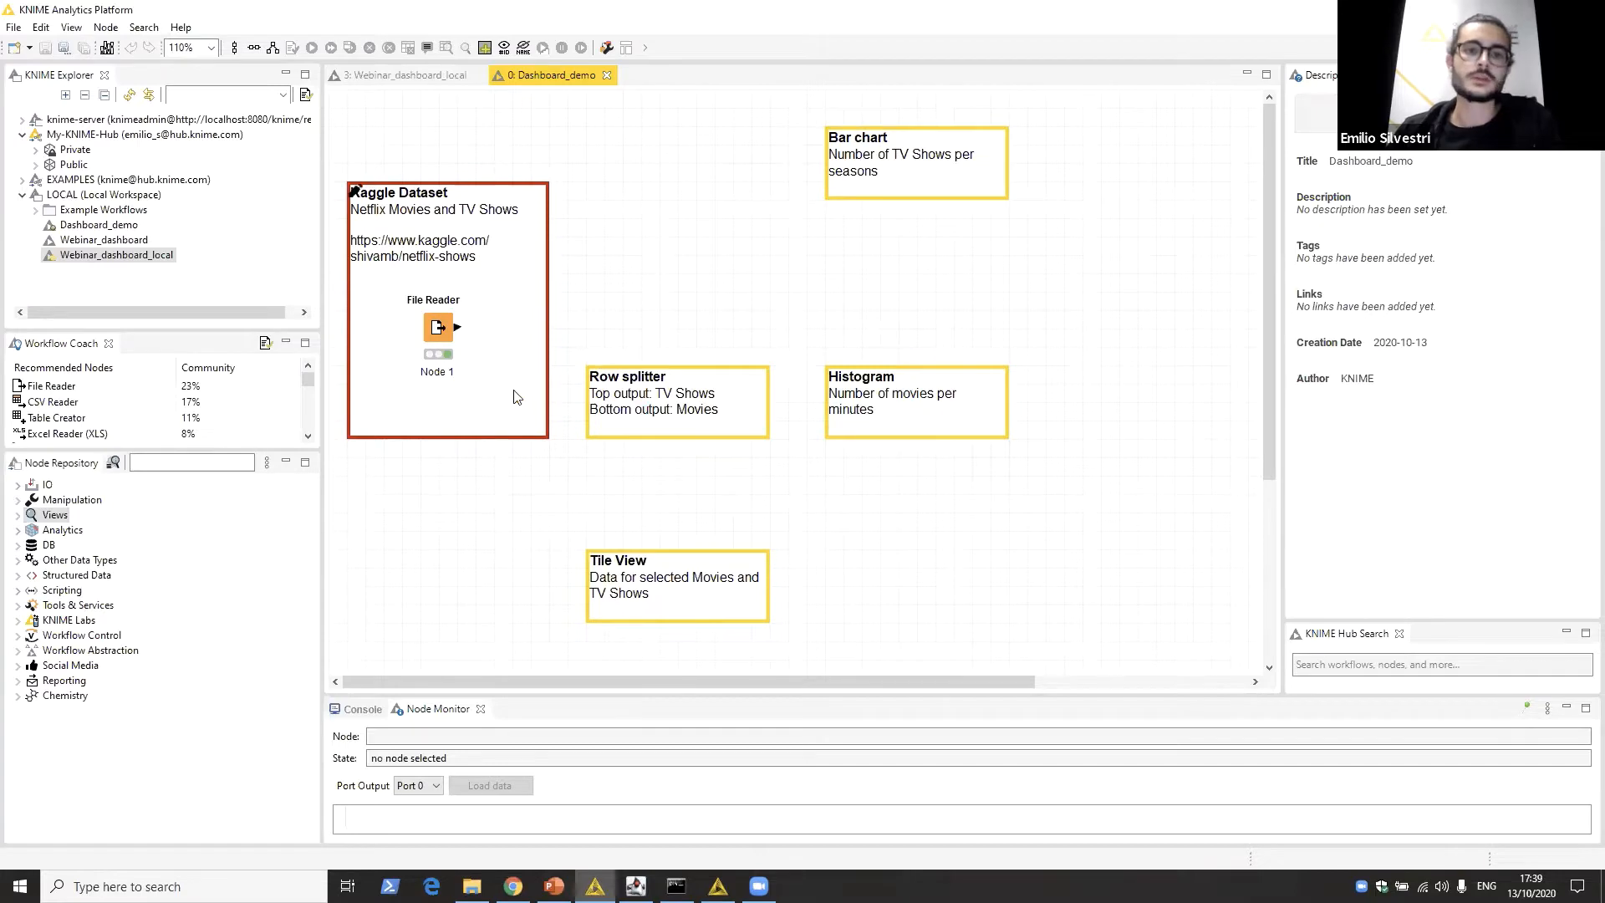
{"action": "left_click", "coordinate": [440, 341]}
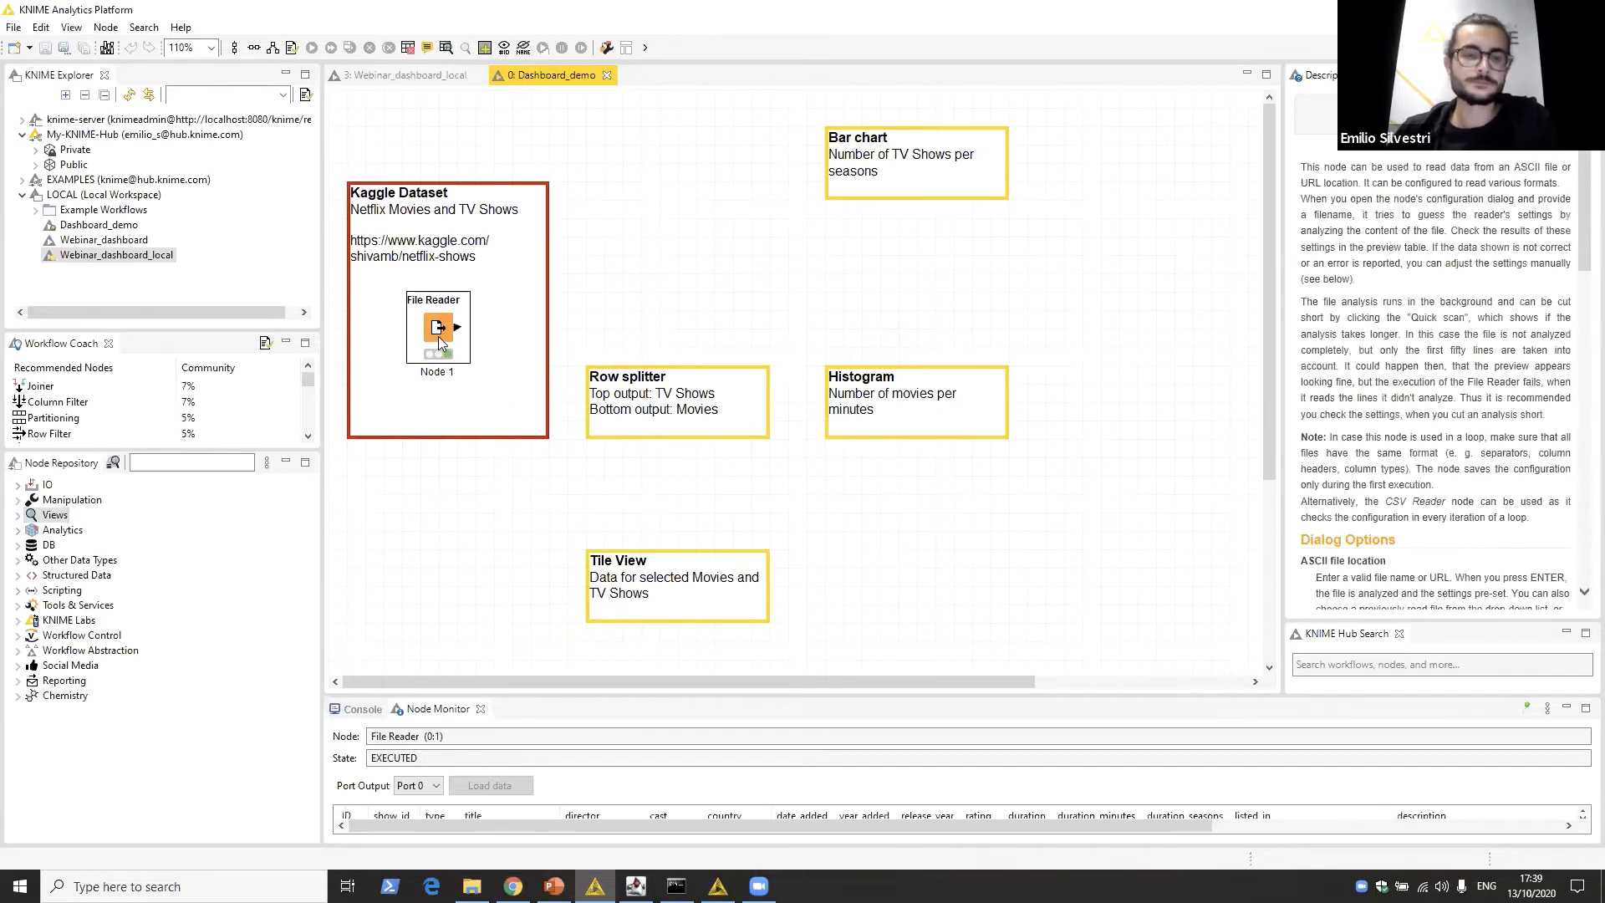
{"action": "right_click", "coordinate": [438, 336]}
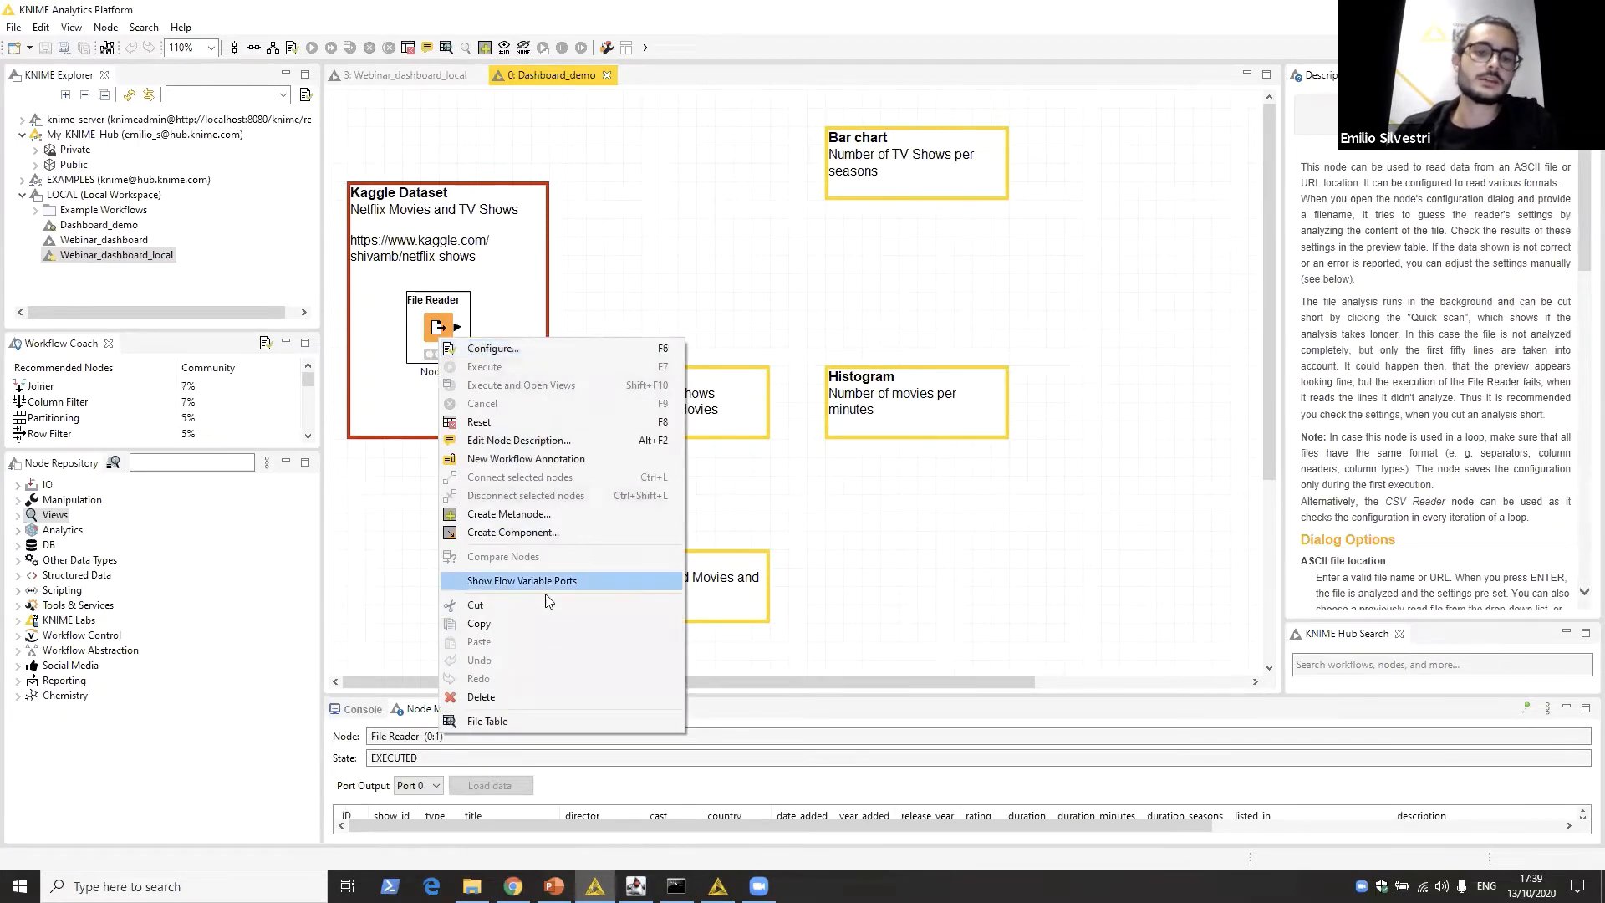
{"action": "left_click", "coordinate": [551, 720]}
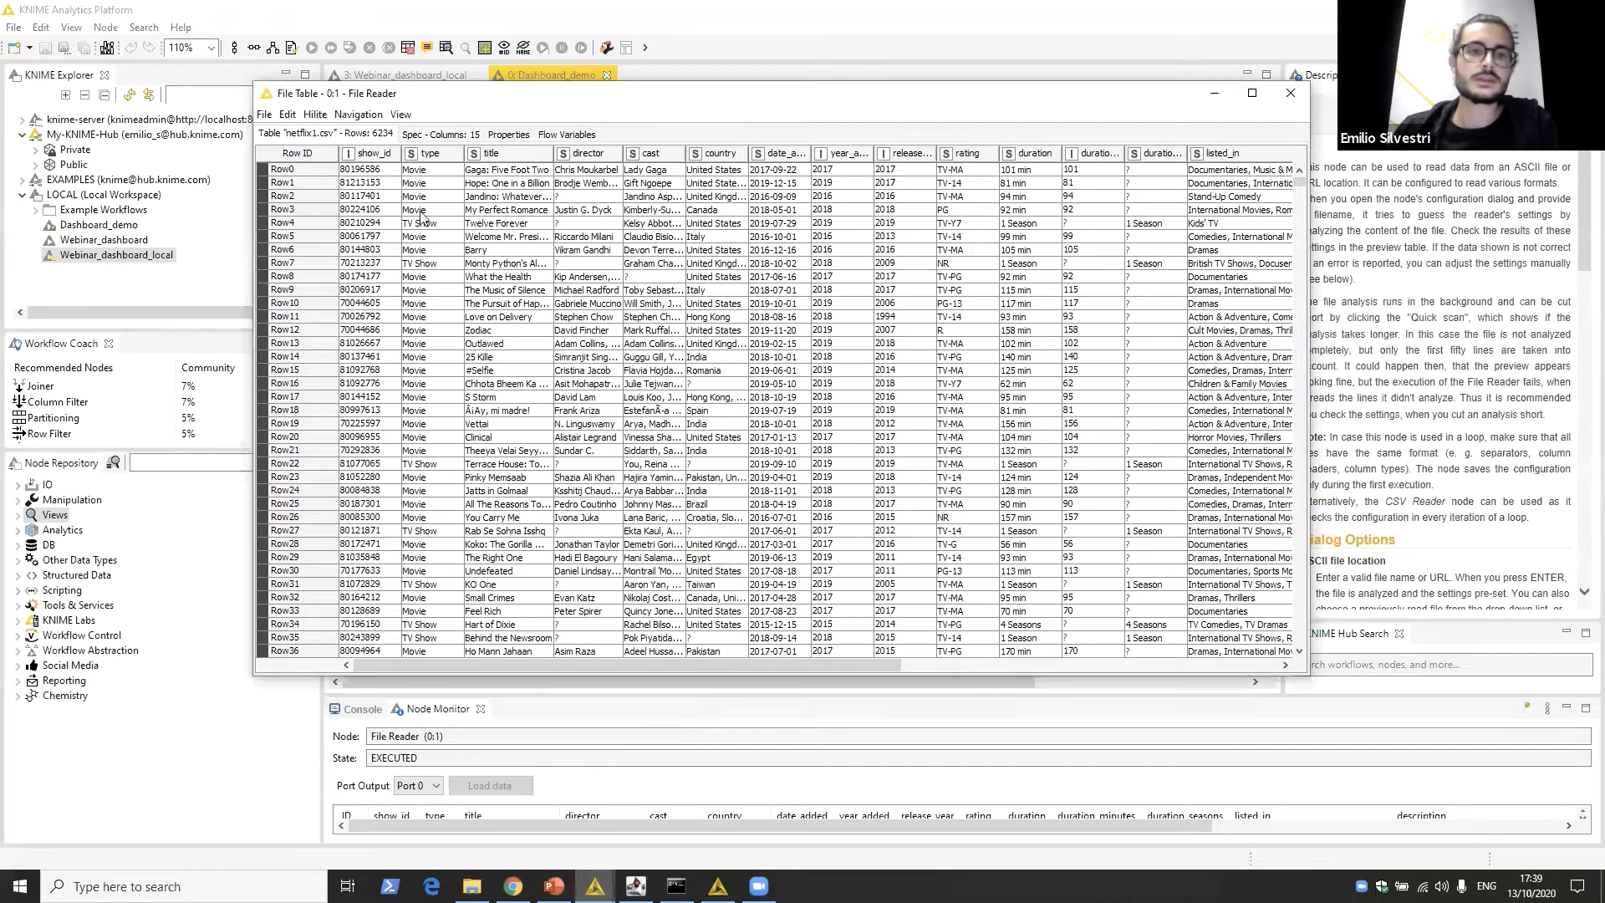
Step: Examine the type column and the widened duration_minutes and duration_seasons columns of the Netflix table, and close the table
{"action": "left_click_drag", "start_coordinate": [429, 173], "coordinate": [430, 184]}
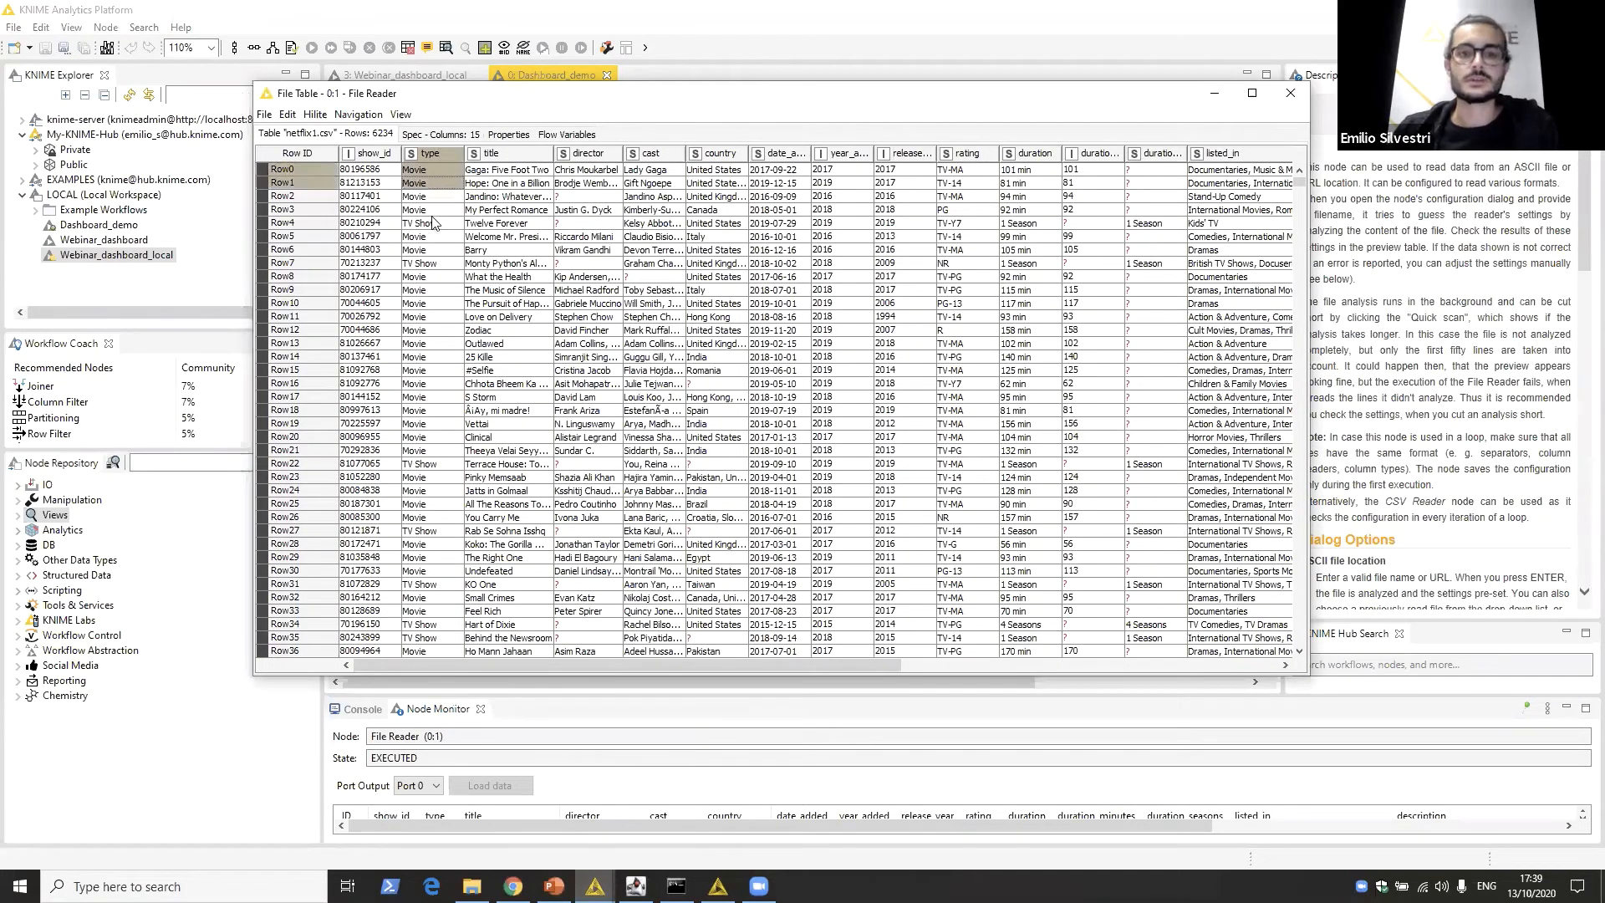
{"action": "left_click", "coordinate": [432, 222]}
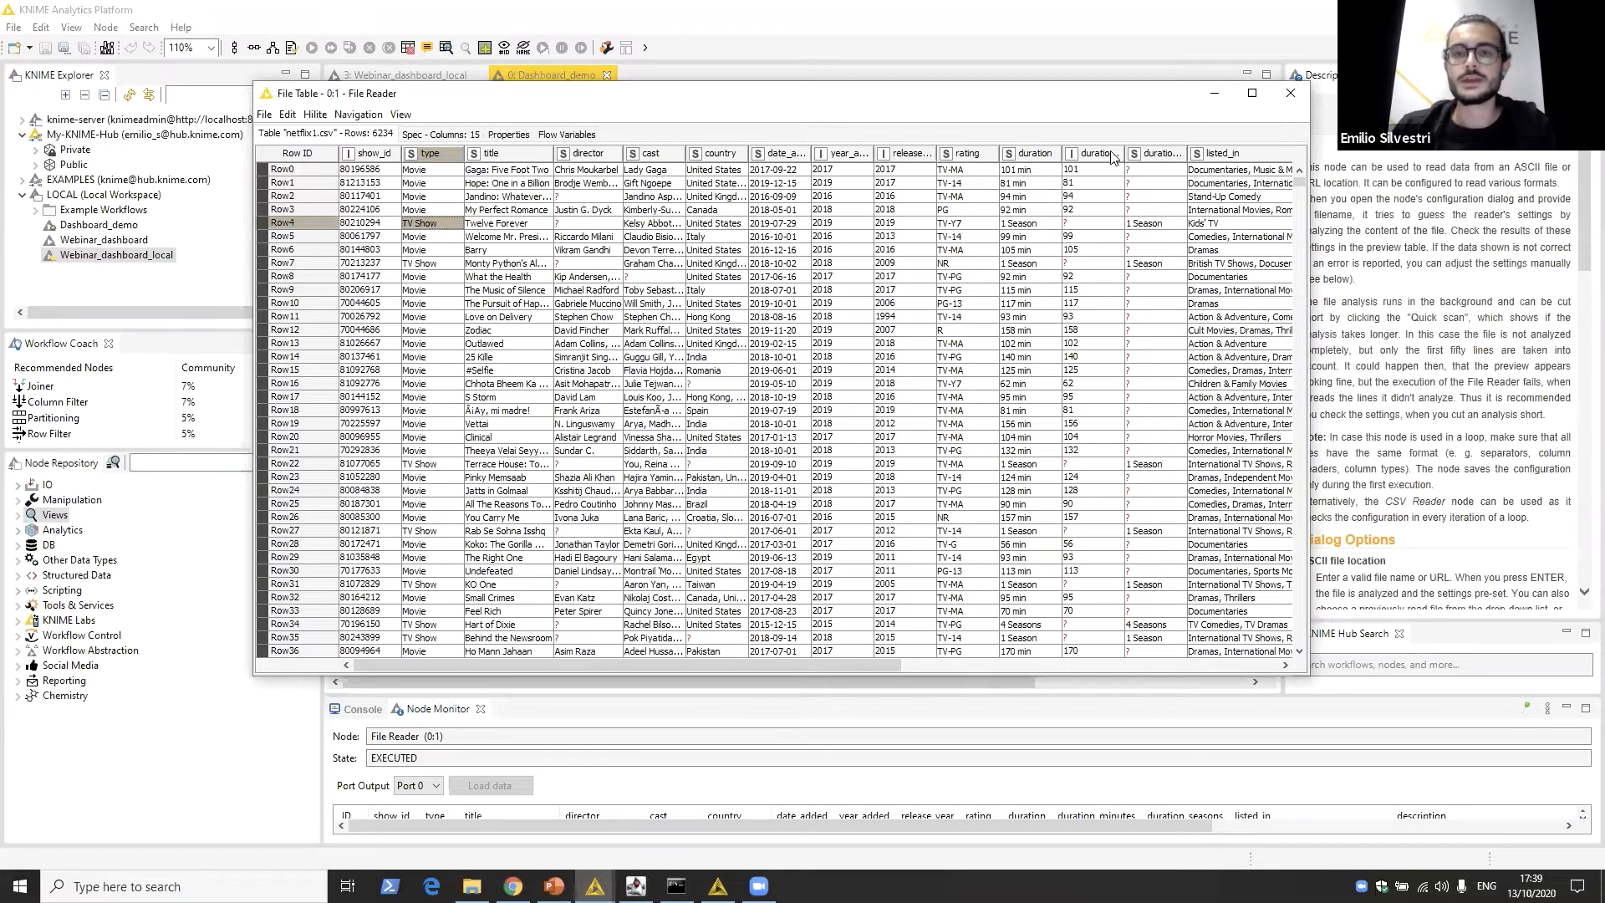
{"action": "left_click_drag", "start_coordinate": [1137, 154], "coordinate": [1165, 154]}
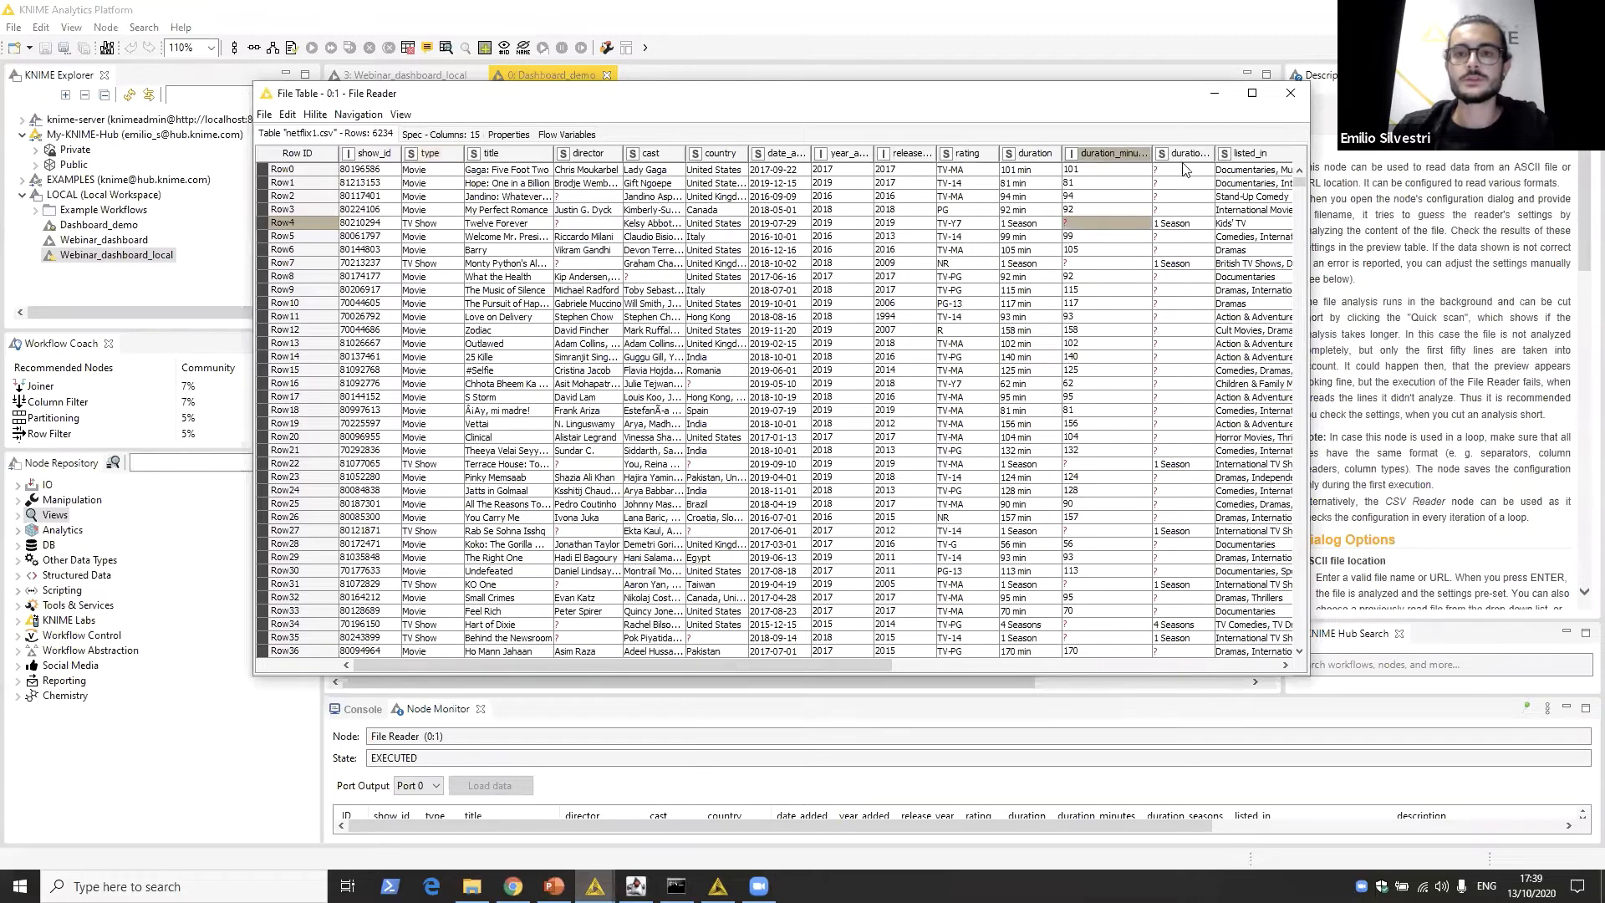
{"action": "left_click", "coordinate": [1126, 192]}
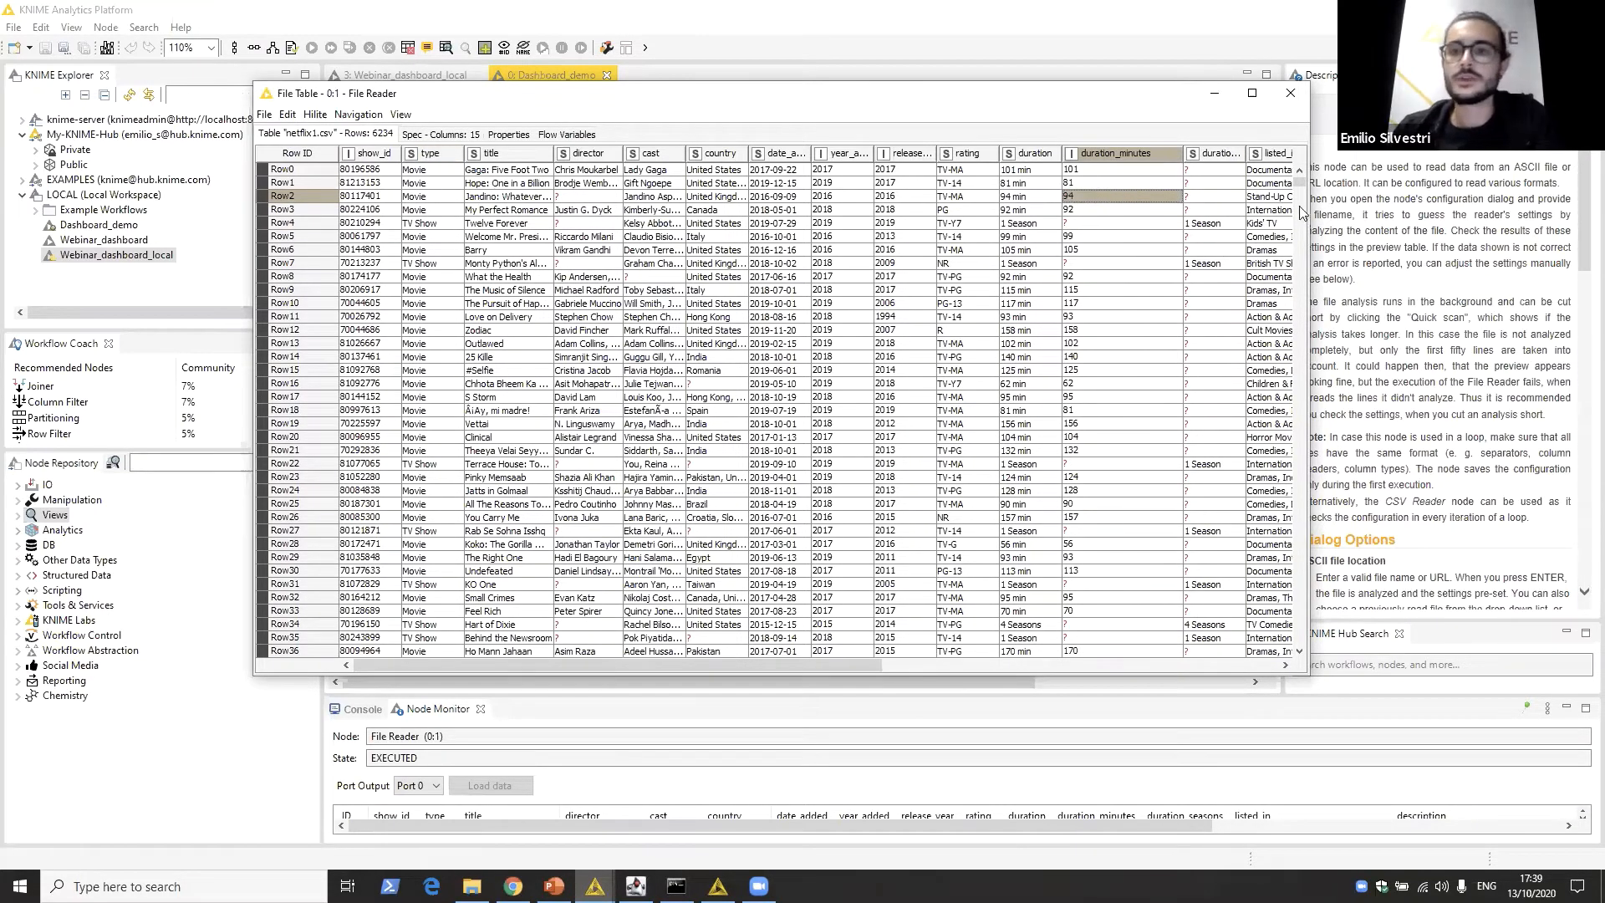
{"action": "mouse_move", "coordinate": [1252, 153]}
{"action": "left_mouse_down"}
{"action": "mouse_move", "coordinate": [1278, 159]}
{"action": "mouse_move", "coordinate": [1254, 159]}
{"action": "left_mouse_up"}
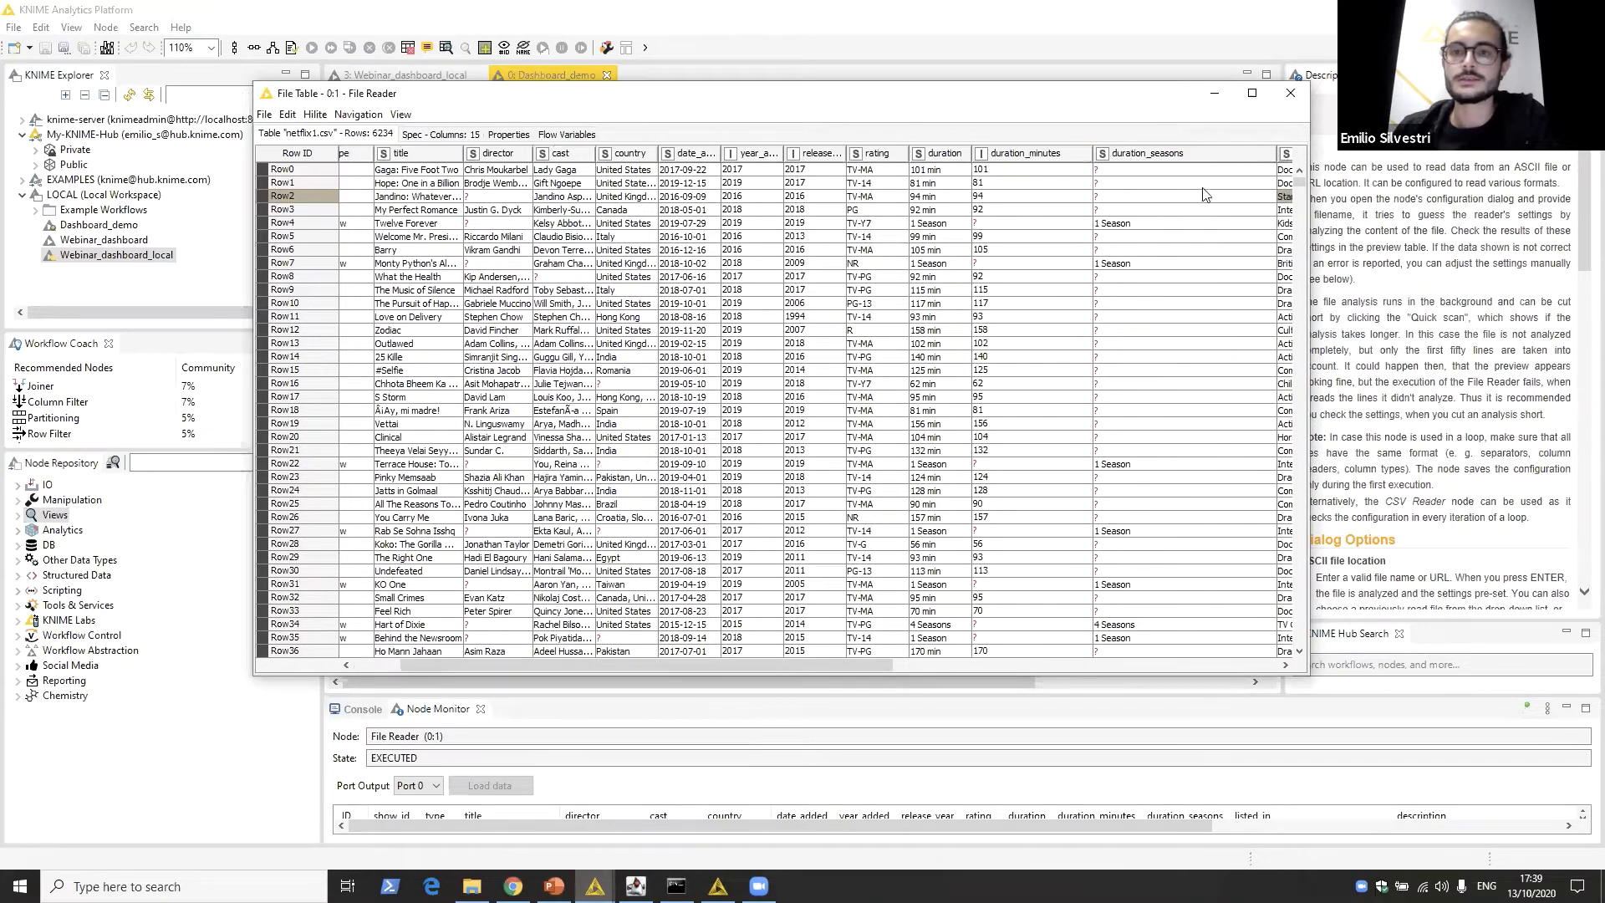
{"action": "left_click", "coordinate": [1153, 223]}
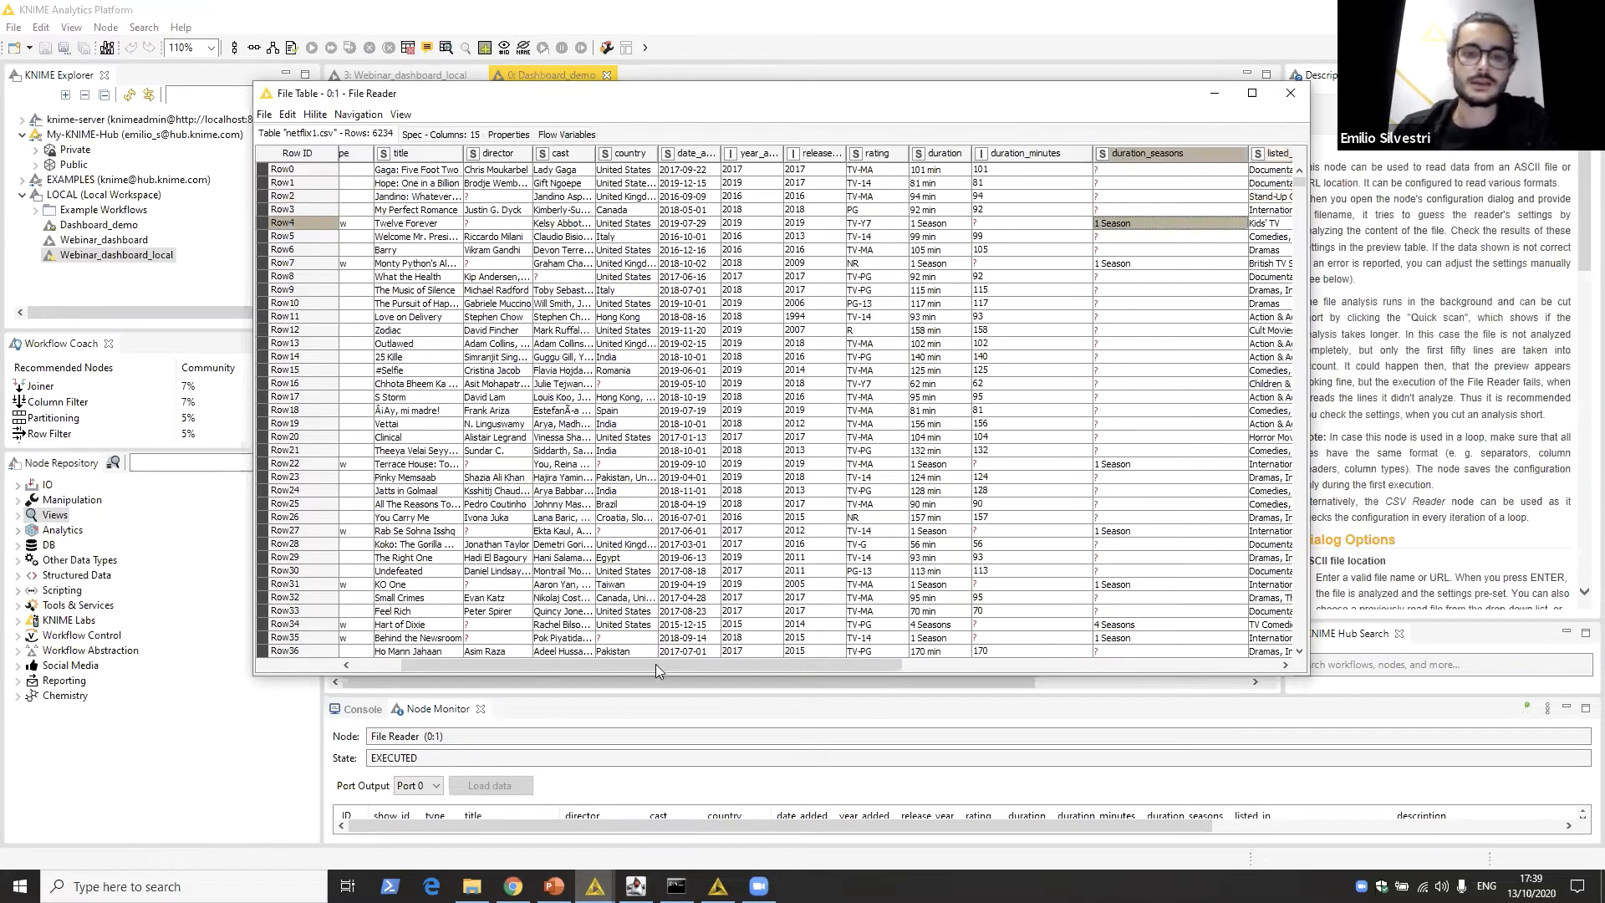
{"action": "scroll", "coordinate": [1014, 470], "scroll_direction": "left", "scroll_amount": 3}
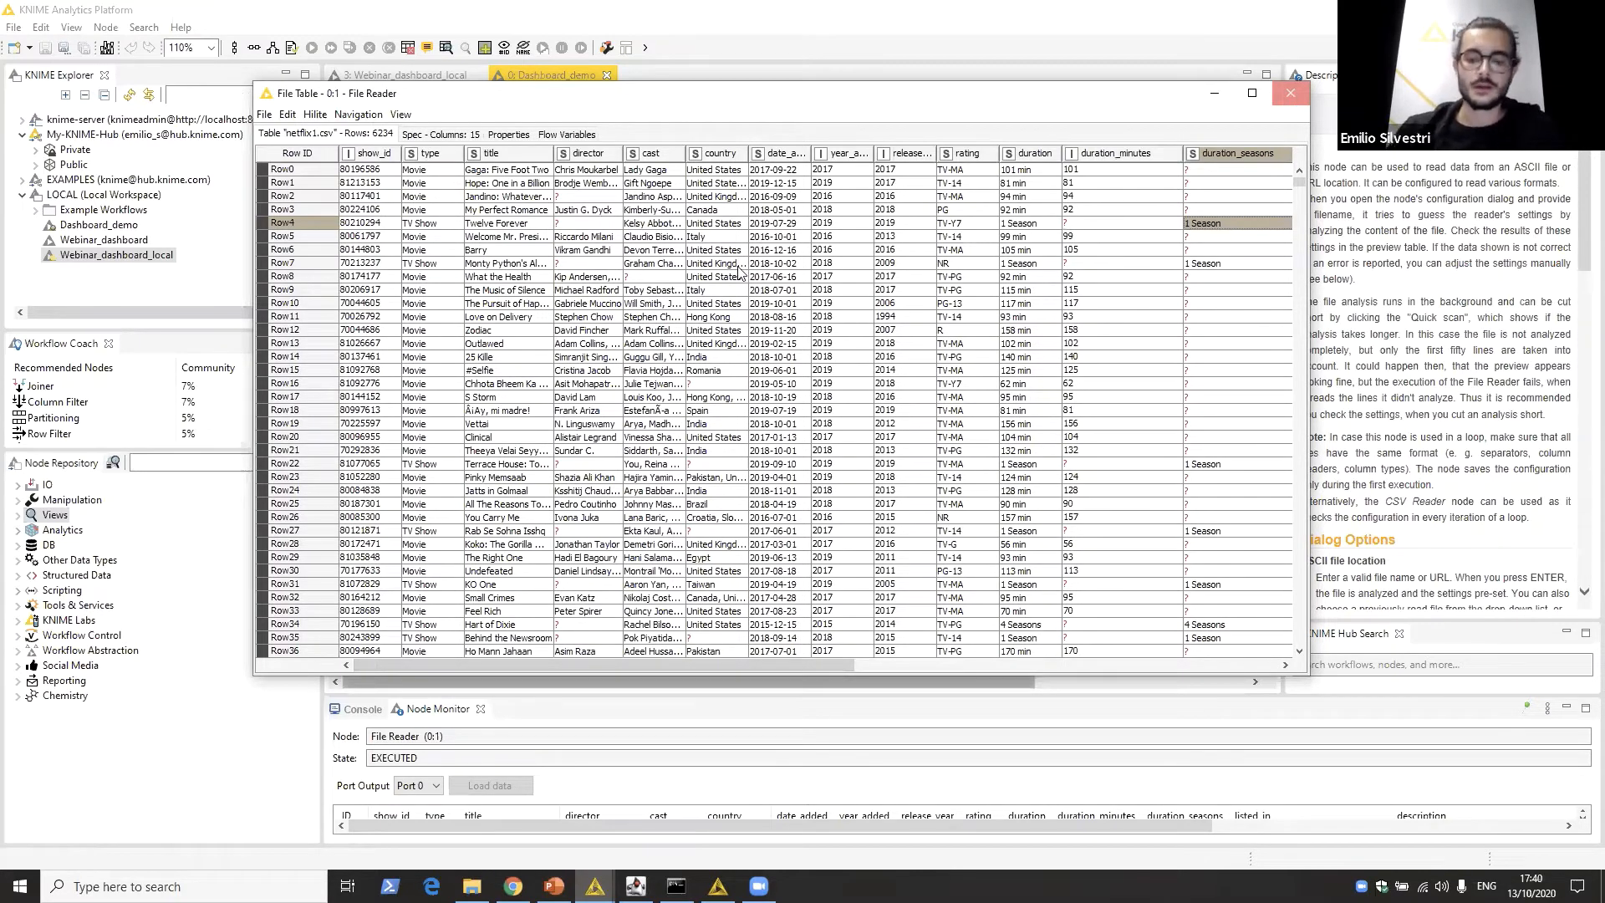
{"action": "left_click", "coordinate": [723, 454]}
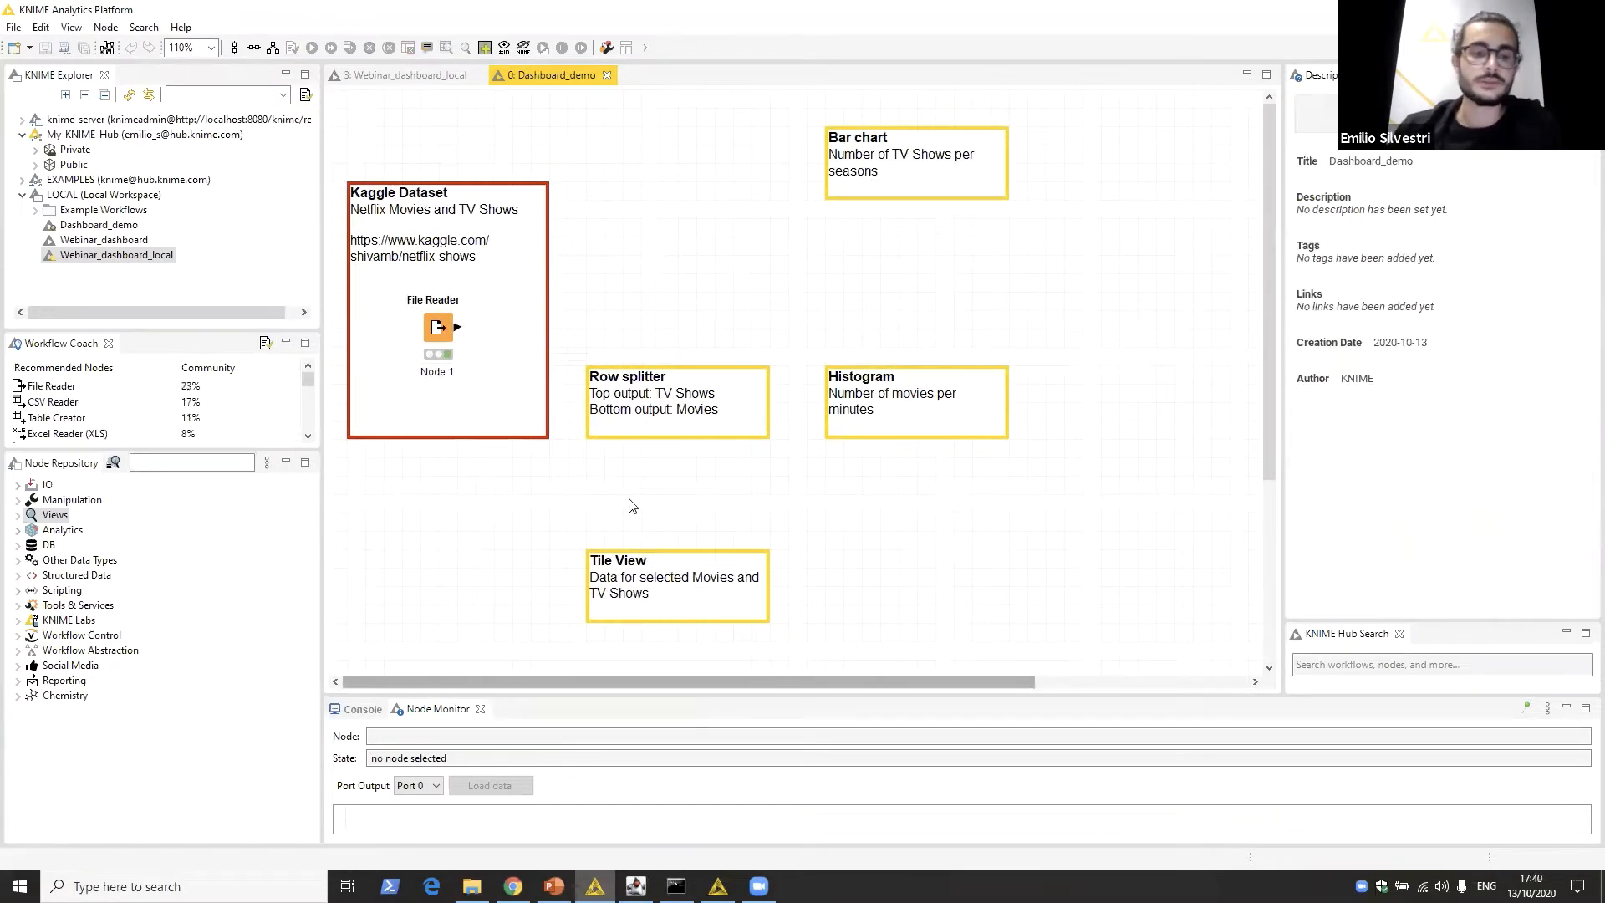
Step: Search the node repository for "nominal", add a Nominal Value Row Splitter above the Row splitter annotation, and connect the File Reader to it
{"action": "left_click", "coordinate": [194, 460]}
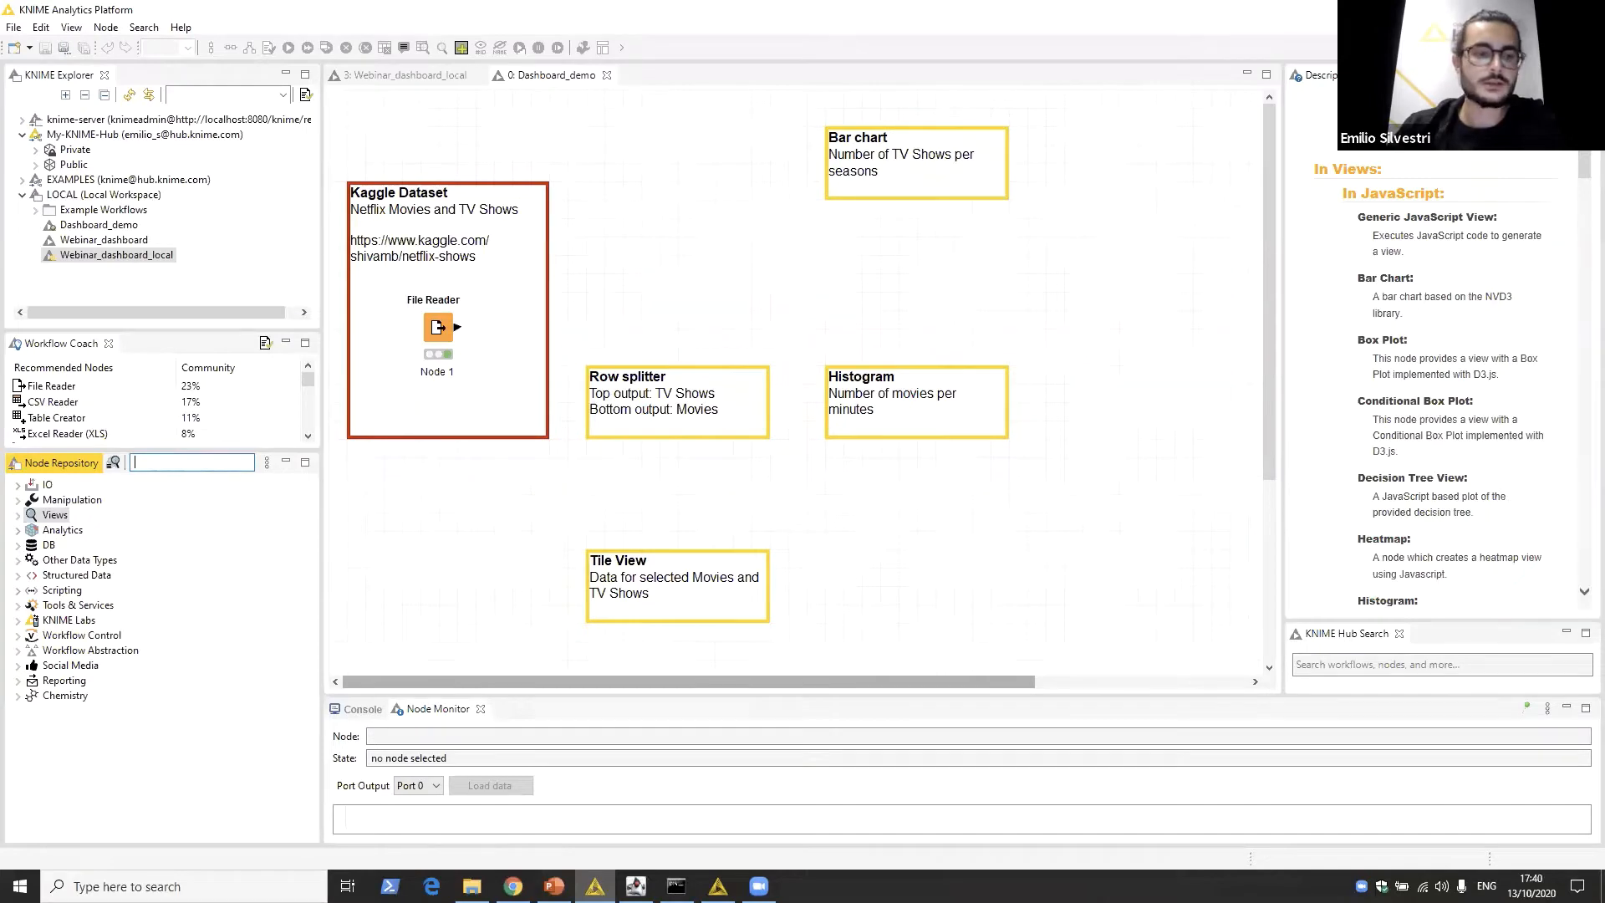
{"action": "type", "text": "nomi"}
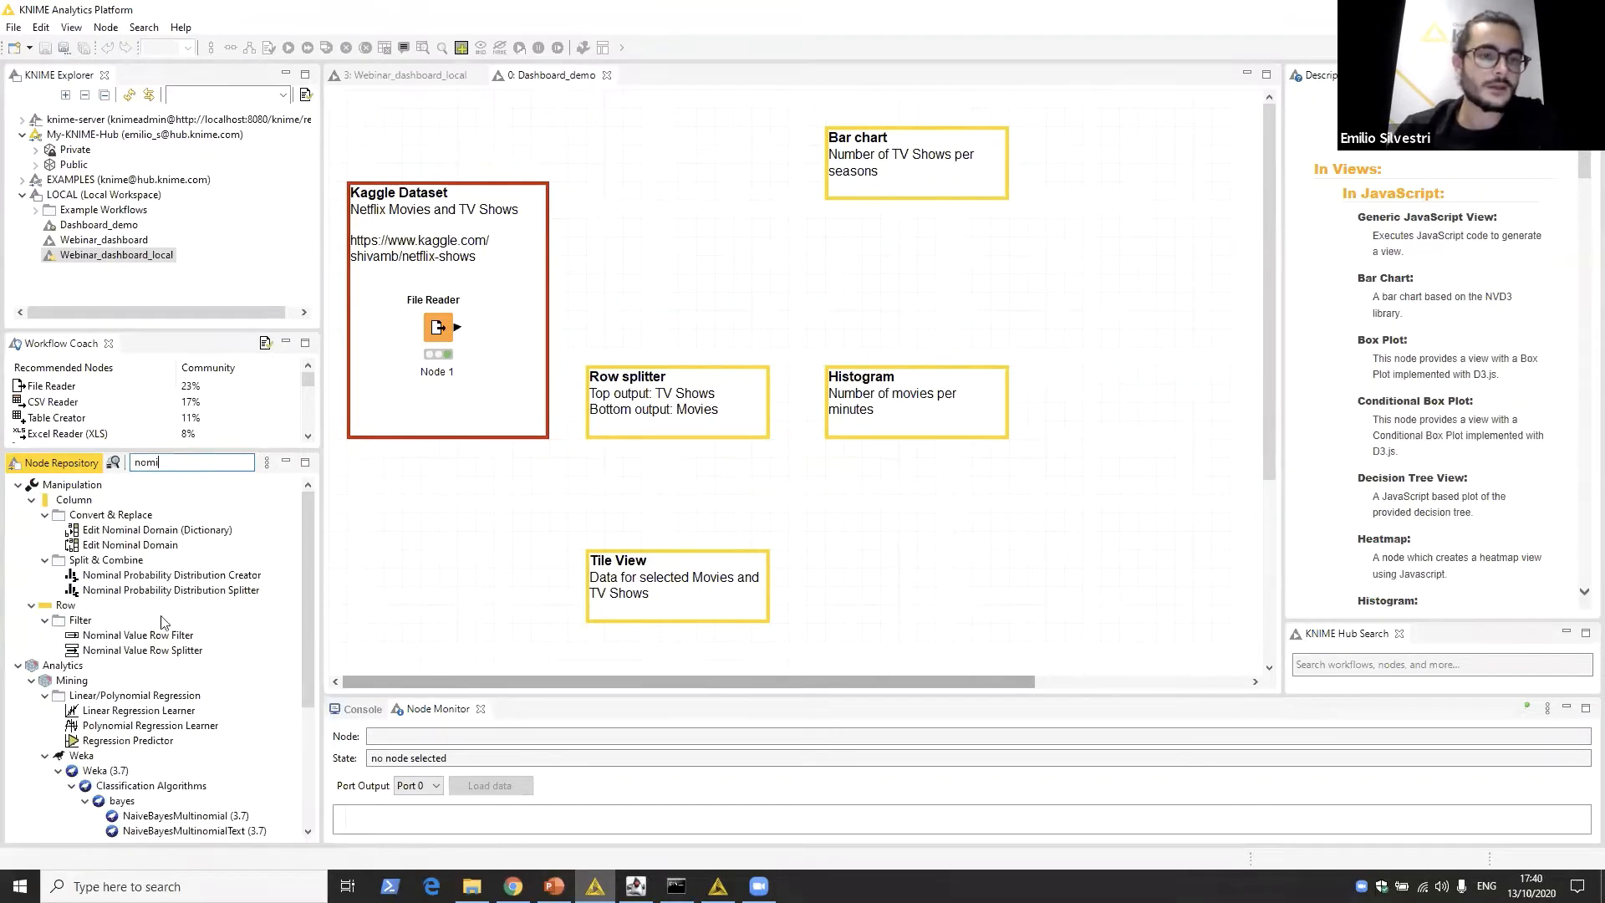
{"action": "type", "text": "nal"}
{"action": "left_click", "coordinate": [104, 651]}
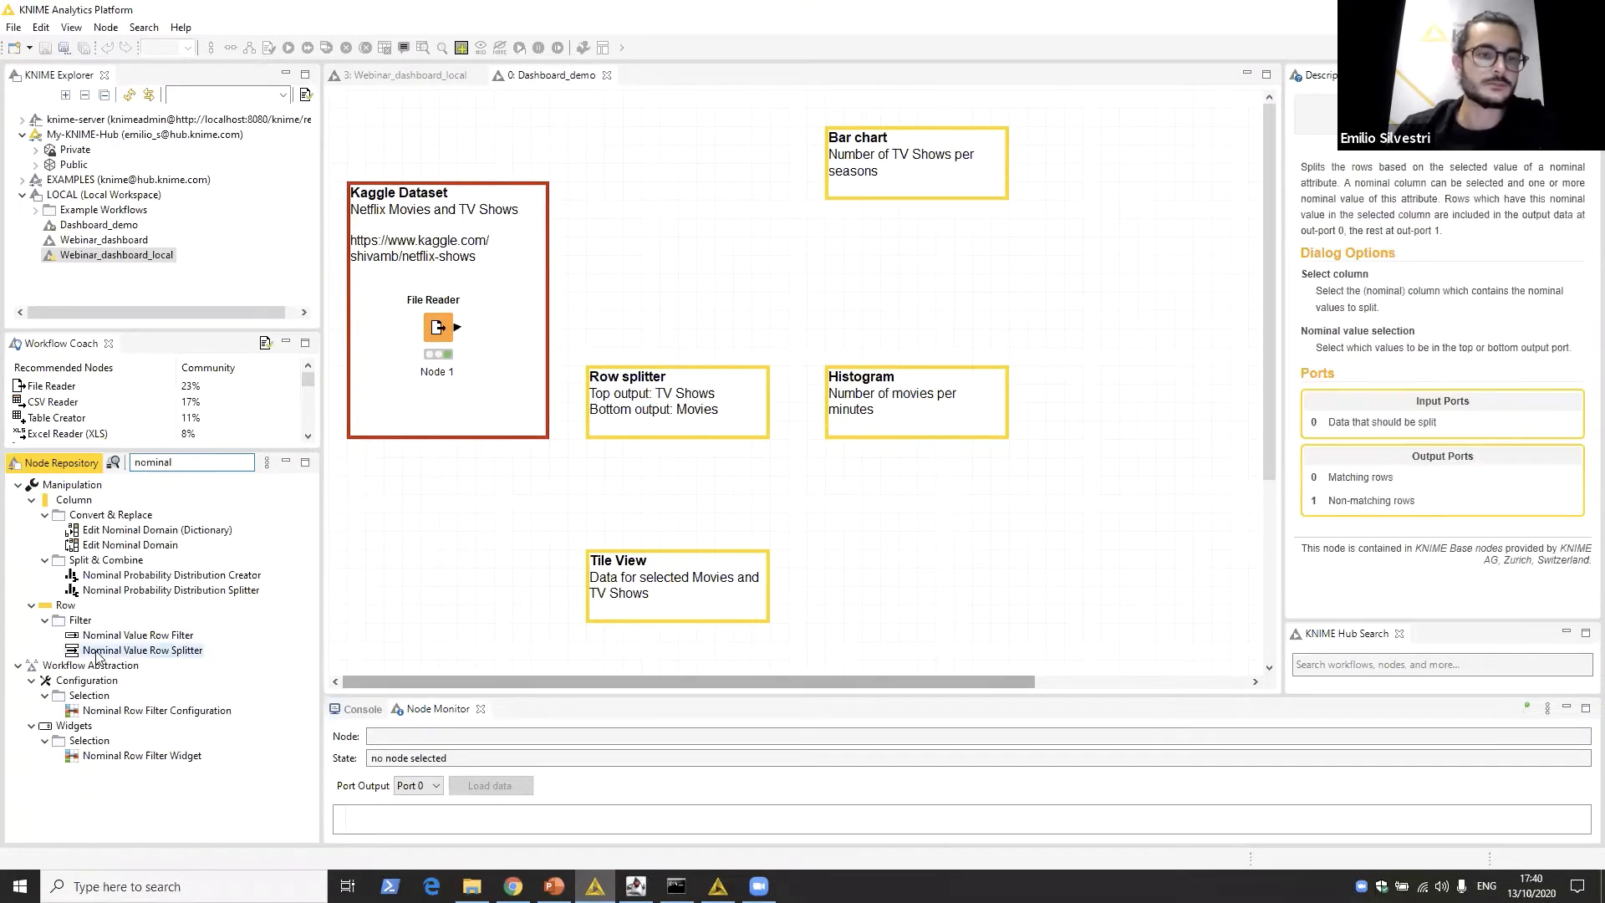
{"action": "left_click_drag", "start_coordinate": [105, 651], "coordinate": [664, 333]}
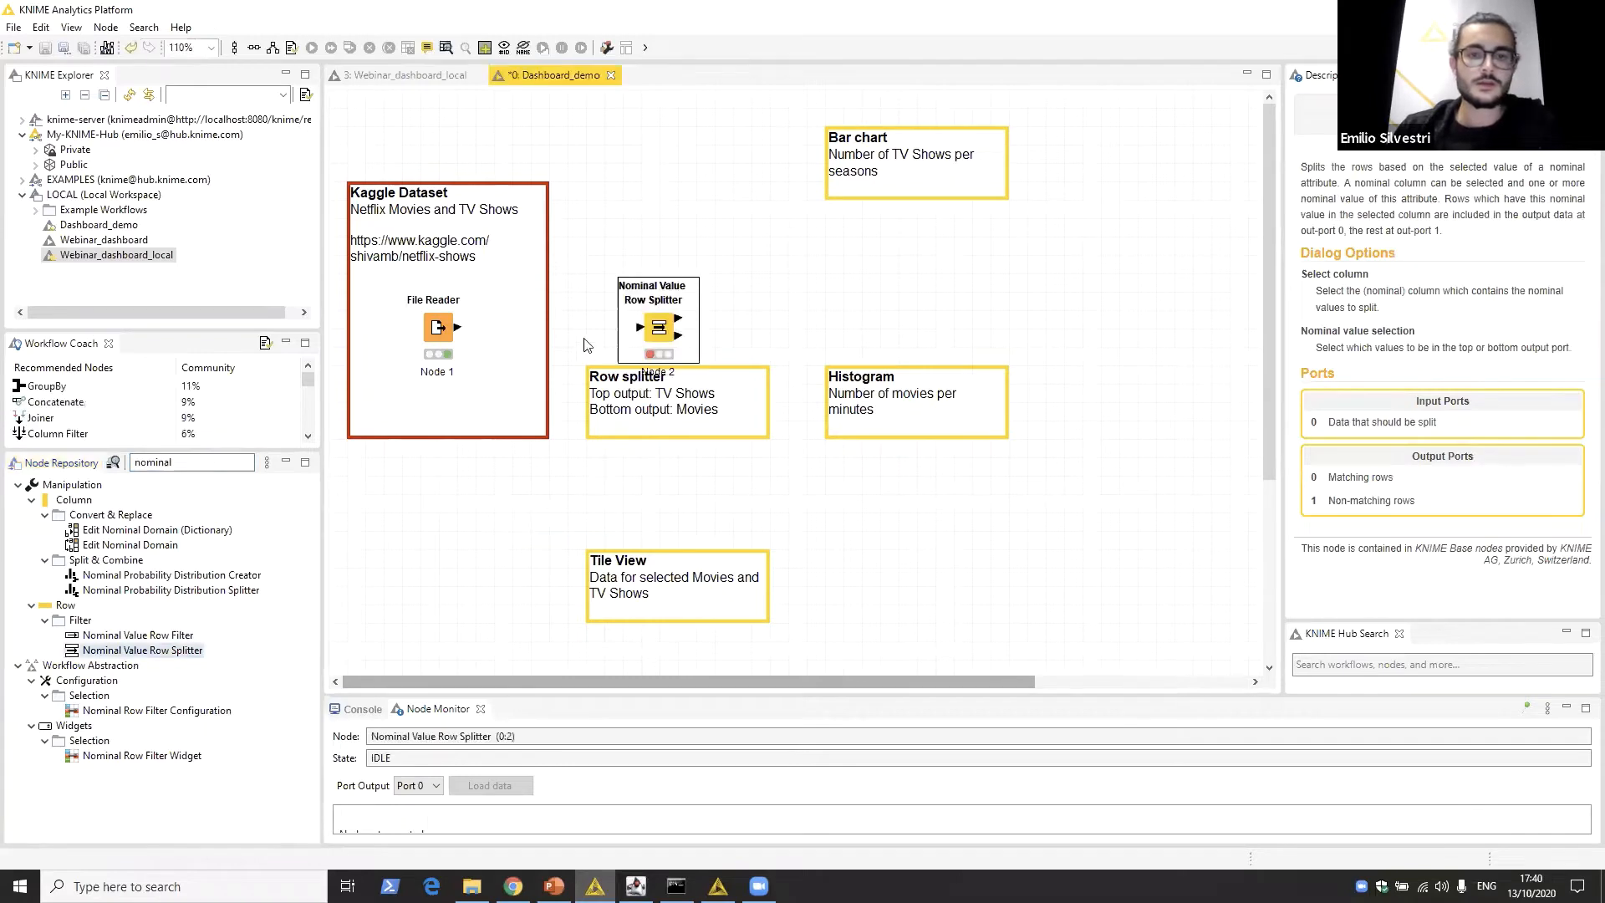
{"action": "left_click_drag", "start_coordinate": [458, 328], "coordinate": [658, 334]}
Step: Configure the Nominal Value Row Splitter on the type column to send TV Show to the top output and Movie to the bottom
{"action": "left_click", "coordinate": [658, 334]}
{"action": "right_click", "coordinate": [659, 334]}
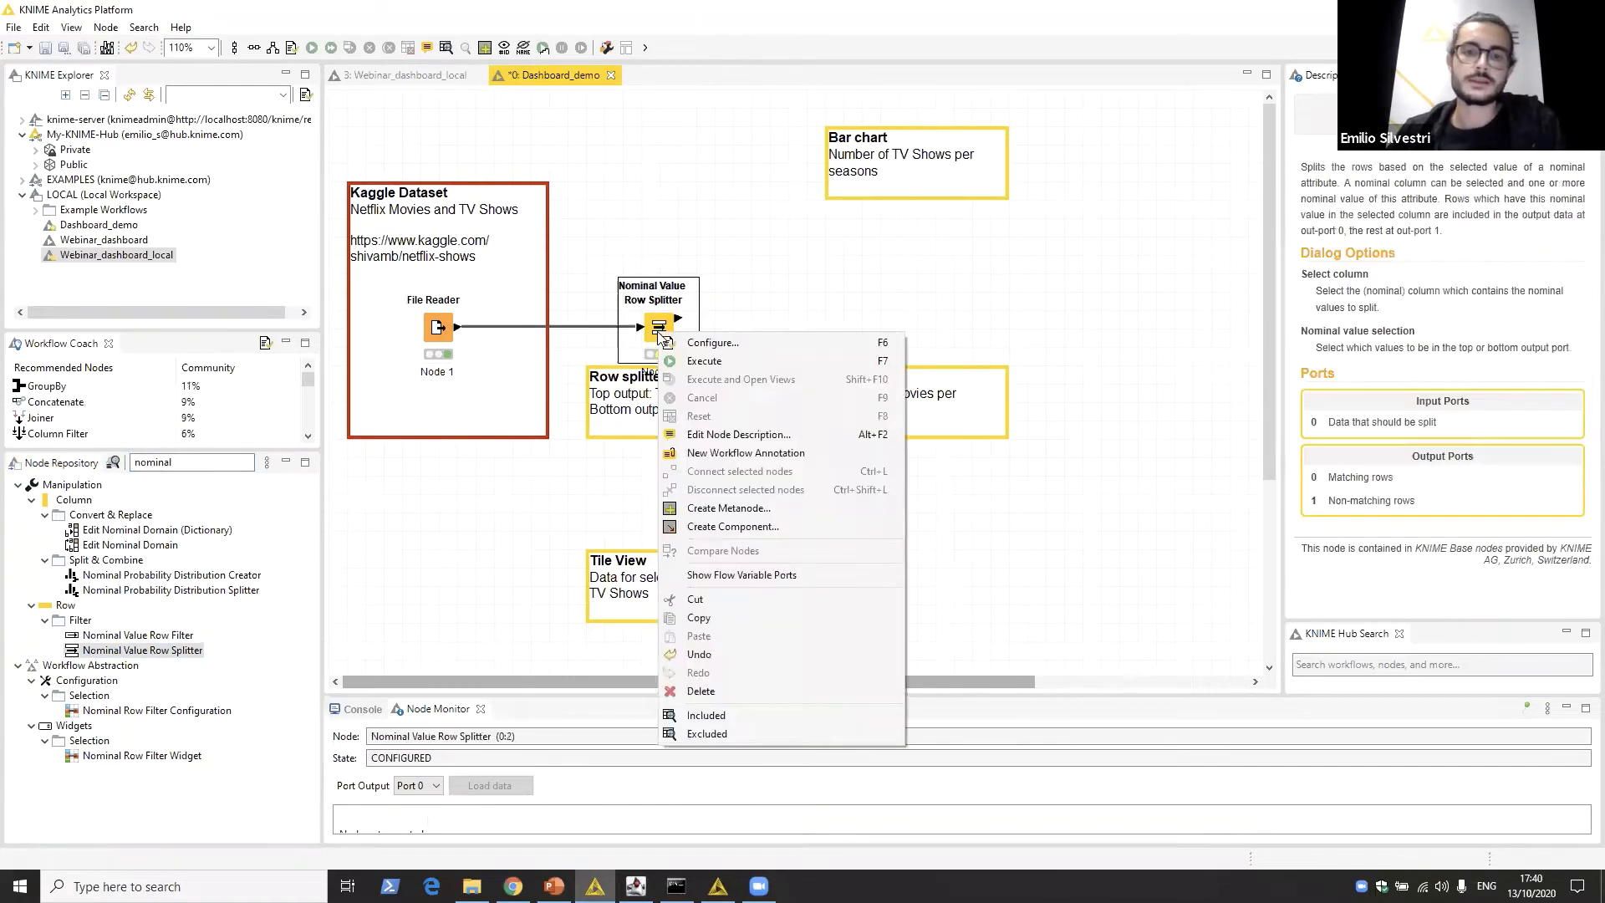
{"action": "left_click", "coordinate": [764, 346]}
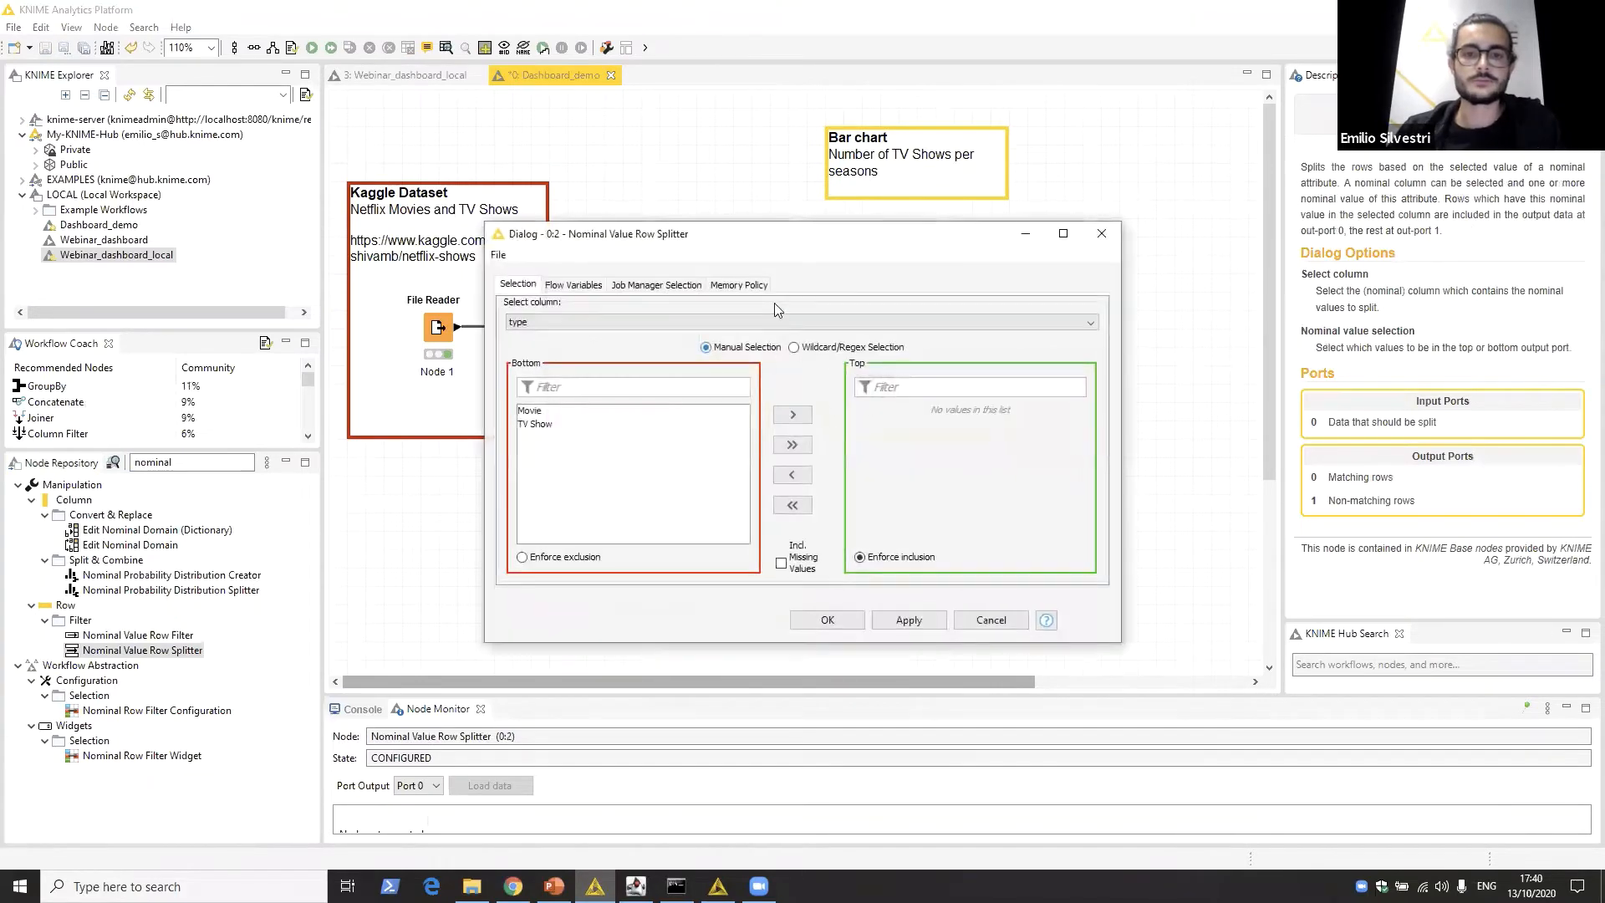
{"action": "left_click_drag", "start_coordinate": [805, 242], "coordinate": [879, 201]}
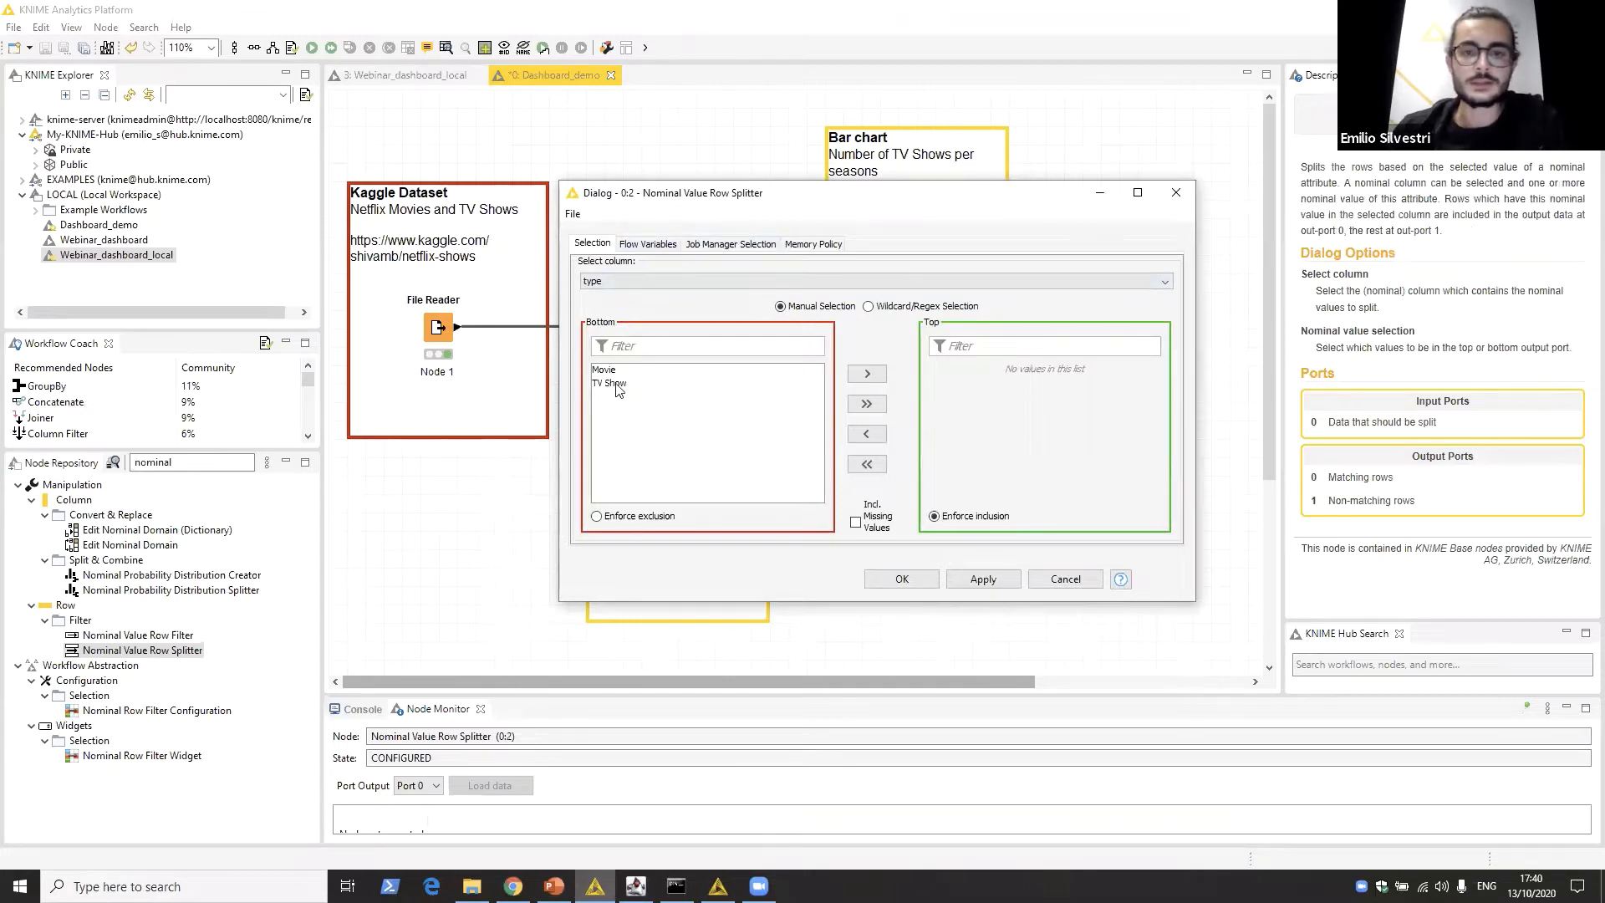
{"action": "left_click_drag", "start_coordinate": [619, 391], "coordinate": [990, 373]}
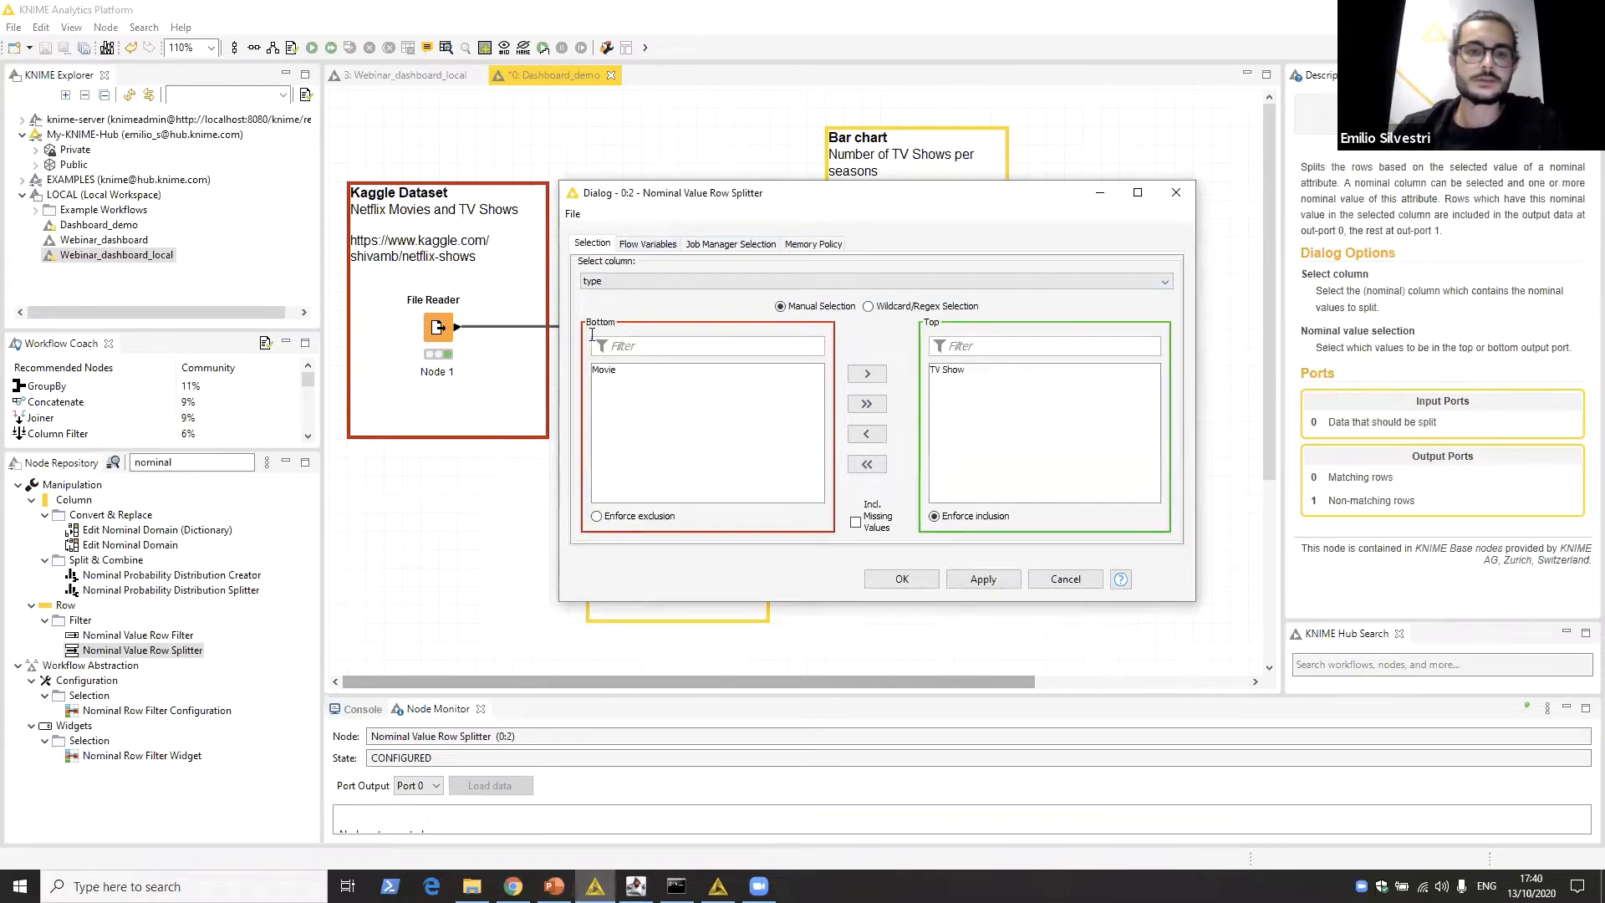
{"action": "left_click", "coordinate": [901, 579]}
Step: Execute the Nominal Value Row Splitter and move it slightly up, clear of the Row splitter annotation
{"action": "right_click", "coordinate": [660, 328]}
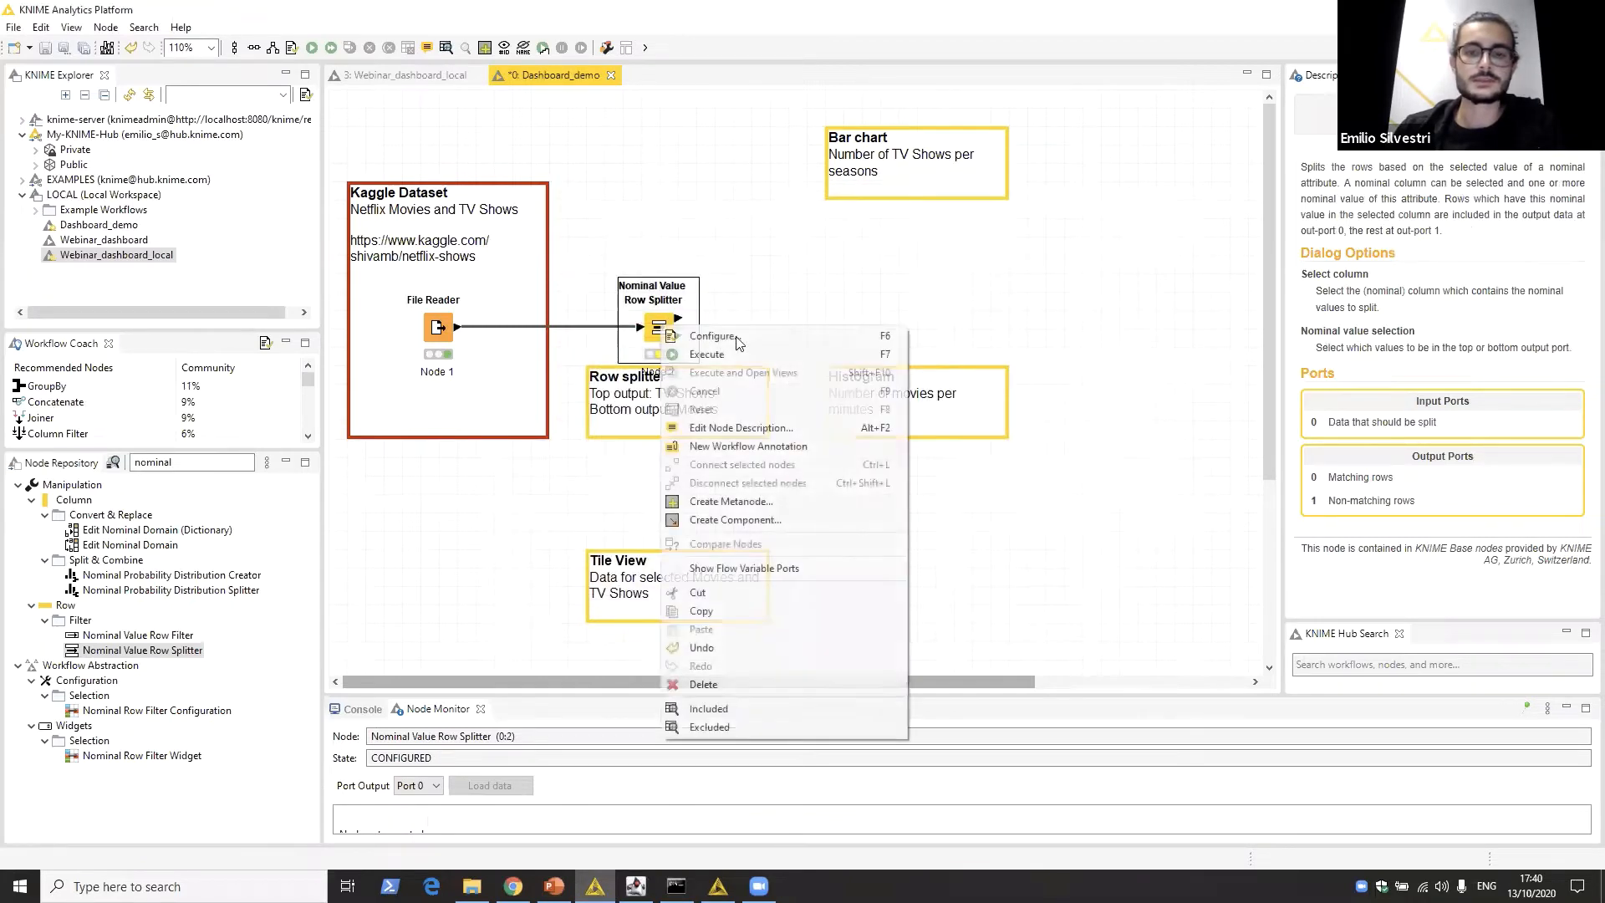
{"action": "left_click", "coordinate": [778, 353]}
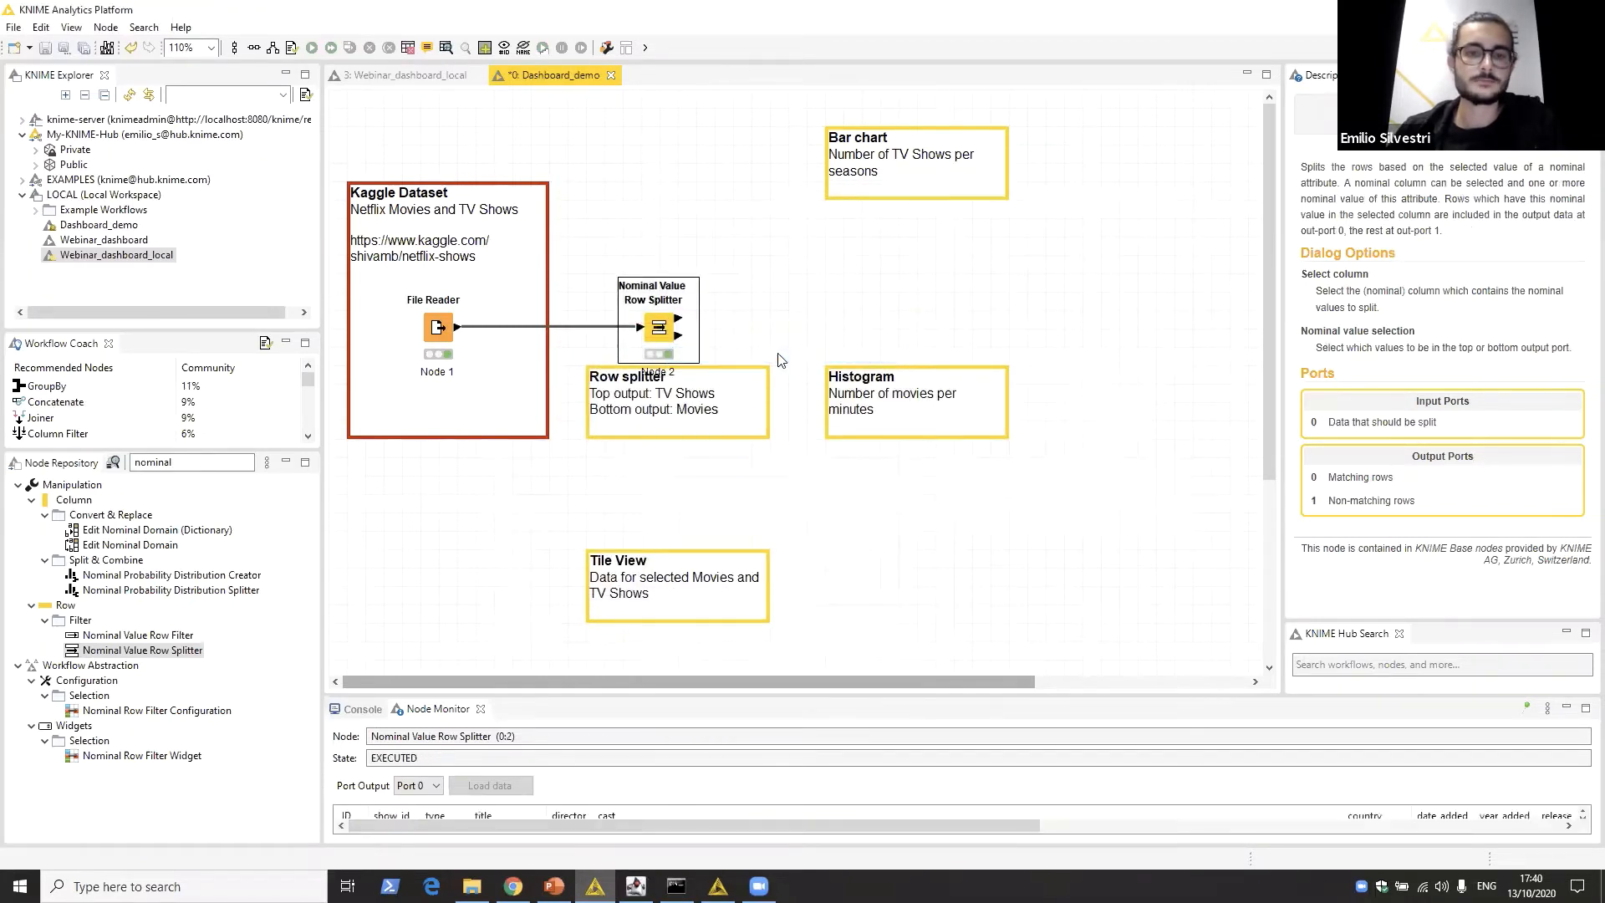
{"action": "left_click_drag", "start_coordinate": [659, 327], "coordinate": [659, 309]}
{"action": "right_click", "coordinate": [658, 311]}
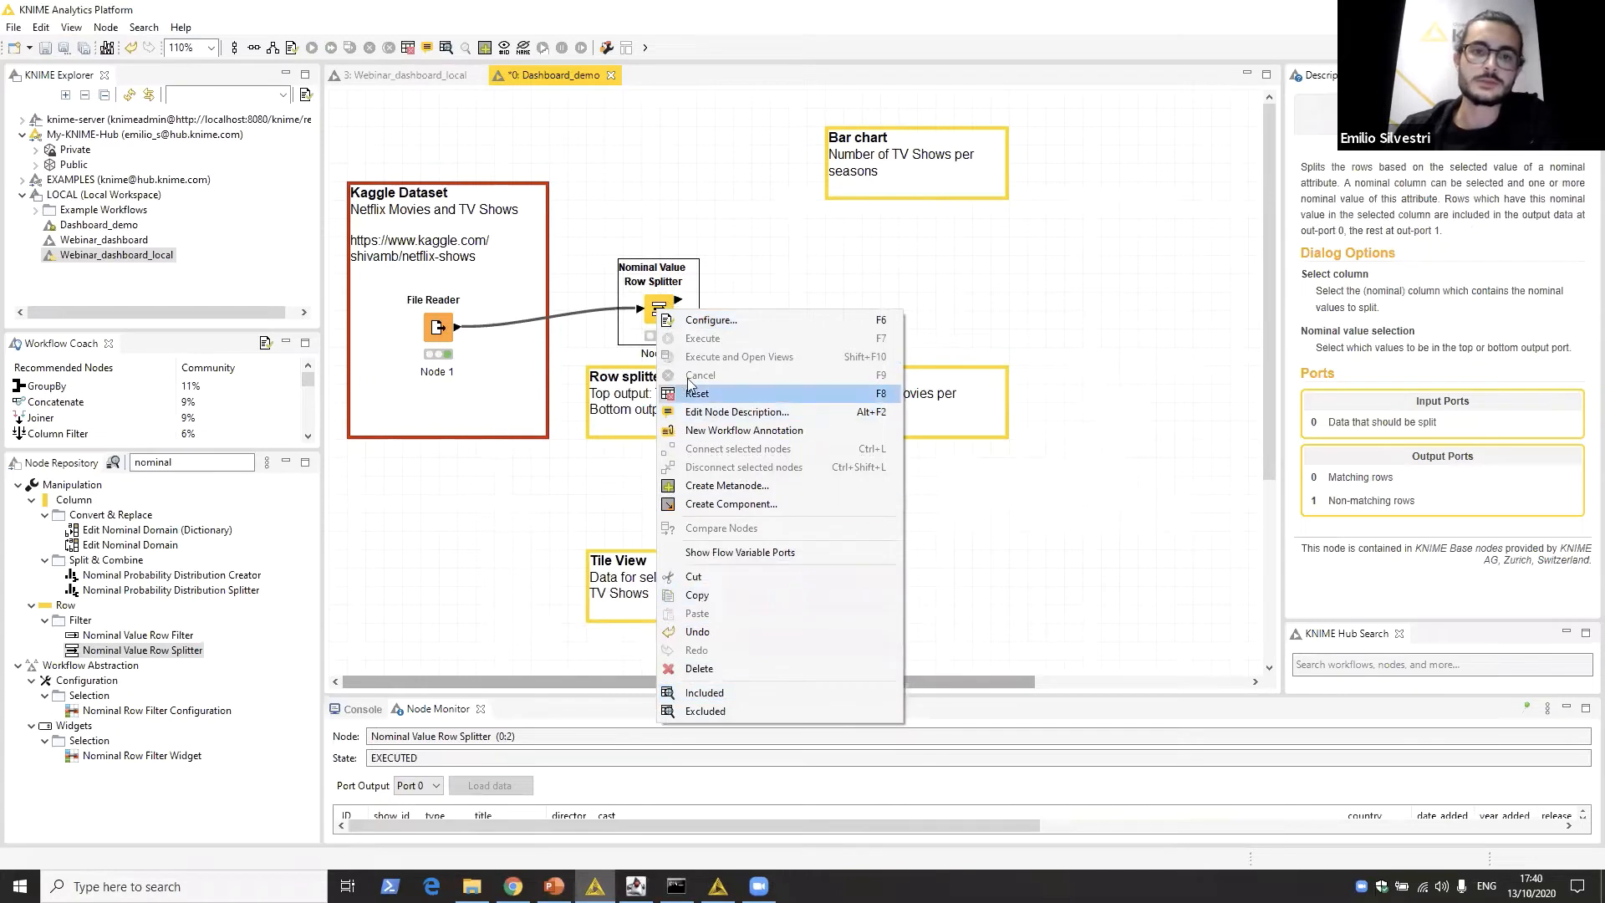
{"action": "left_click", "coordinate": [653, 313]}
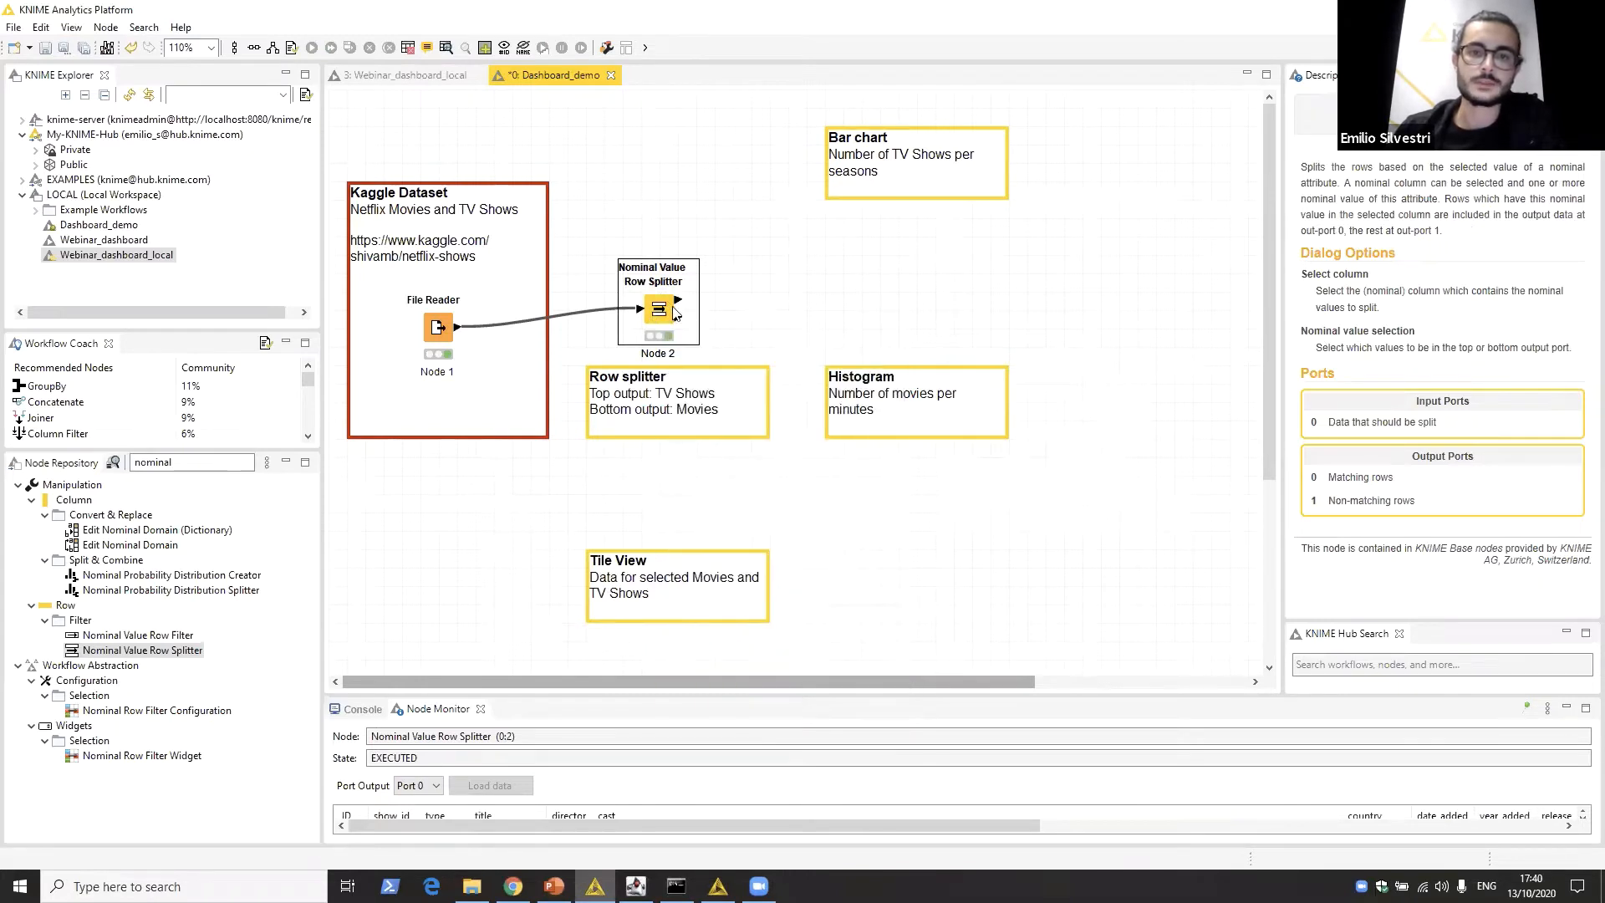
Step: Inspect the Included and Excluded output tables of the Nominal Value Row Splitter, and close them
{"action": "right_click", "coordinate": [666, 306]}
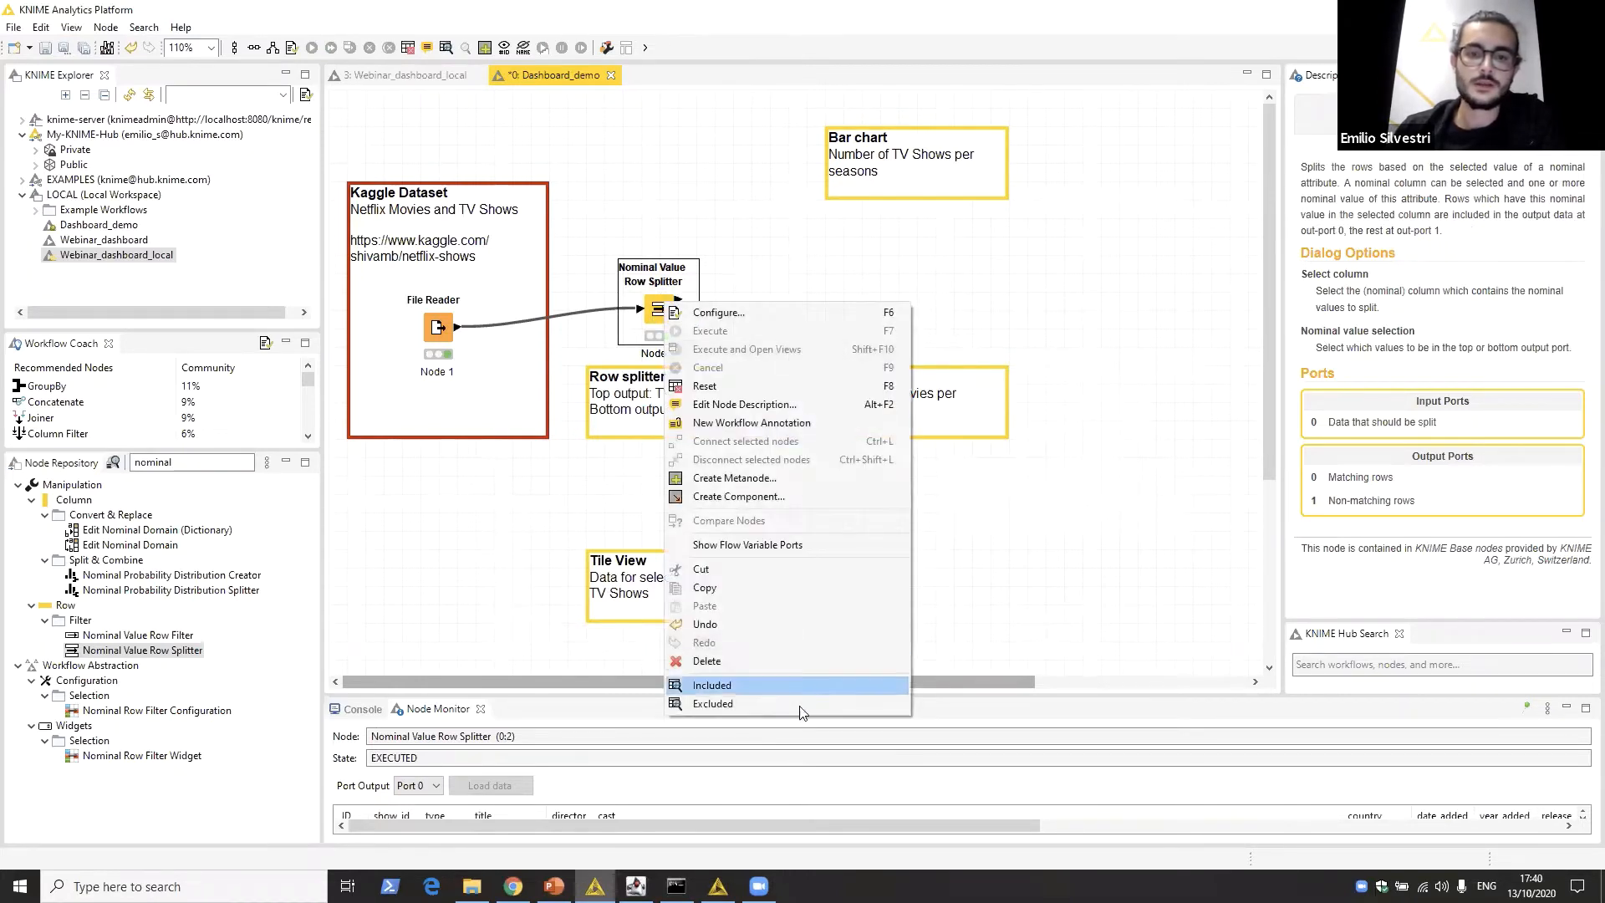
{"action": "left_click", "coordinate": [809, 685]}
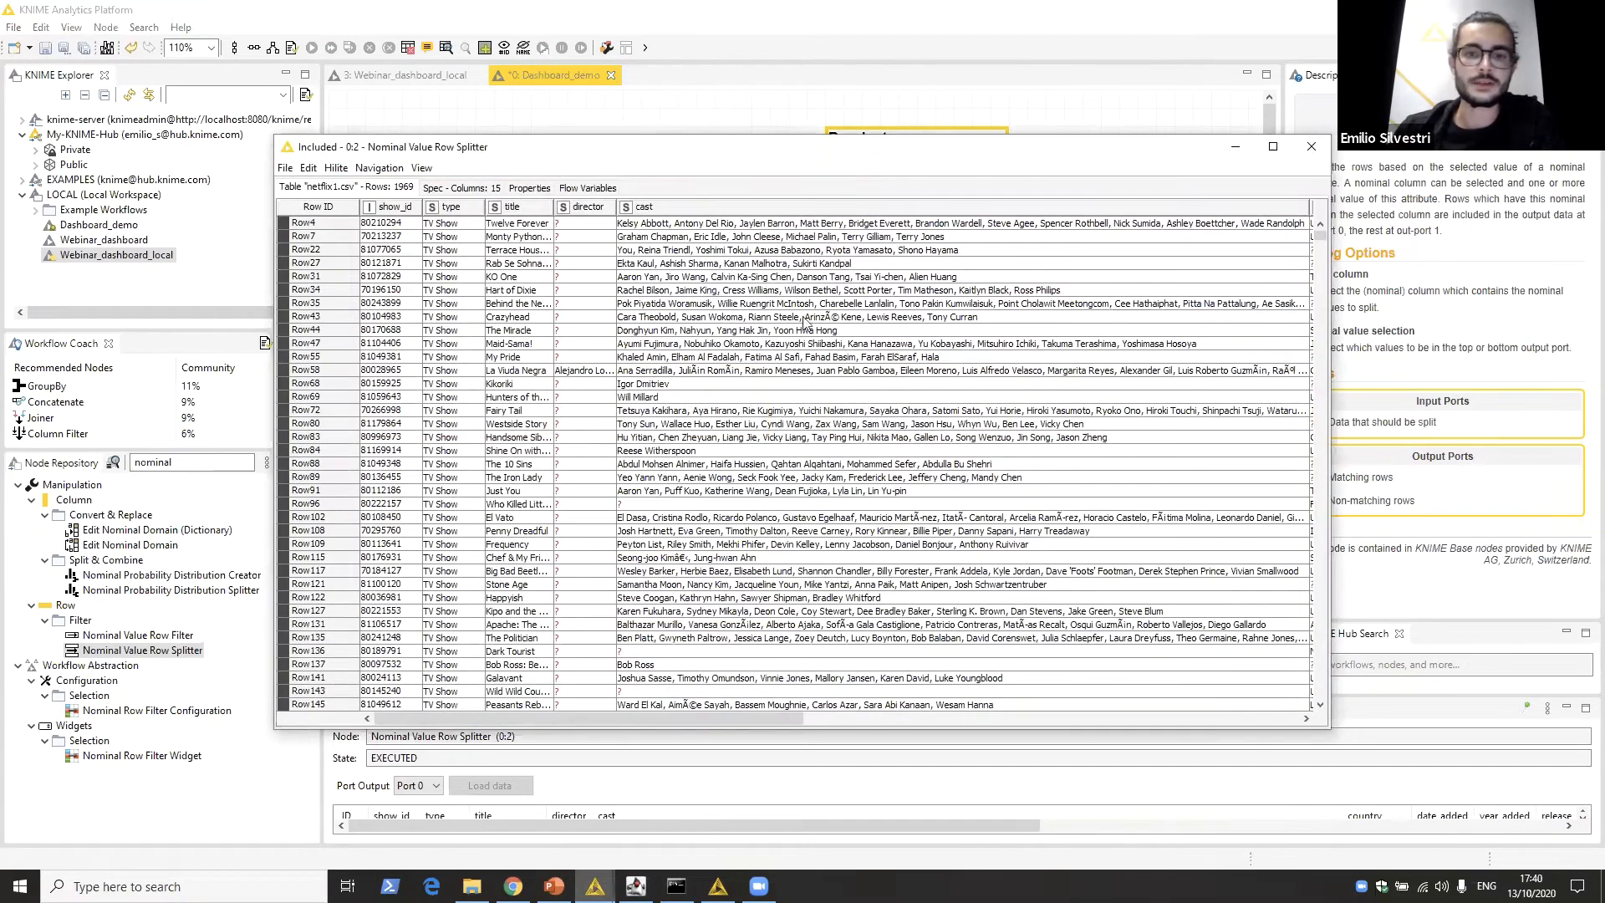
{"action": "left_click", "coordinate": [1312, 146]}
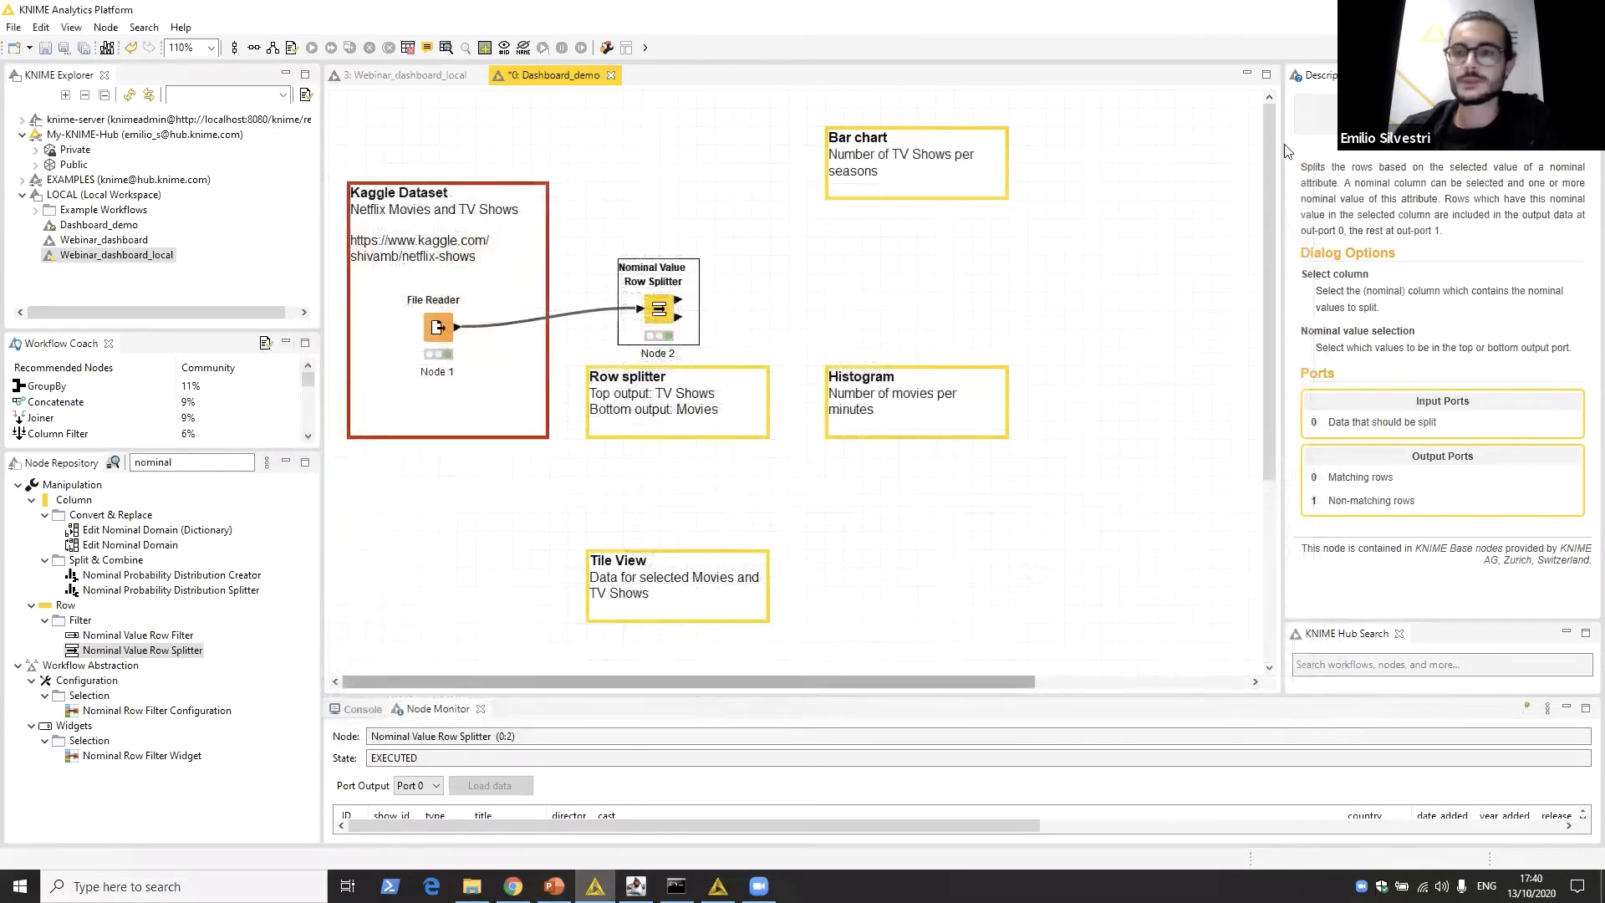
{"action": "right_click", "coordinate": [659, 300]}
{"action": "left_click", "coordinate": [708, 699]}
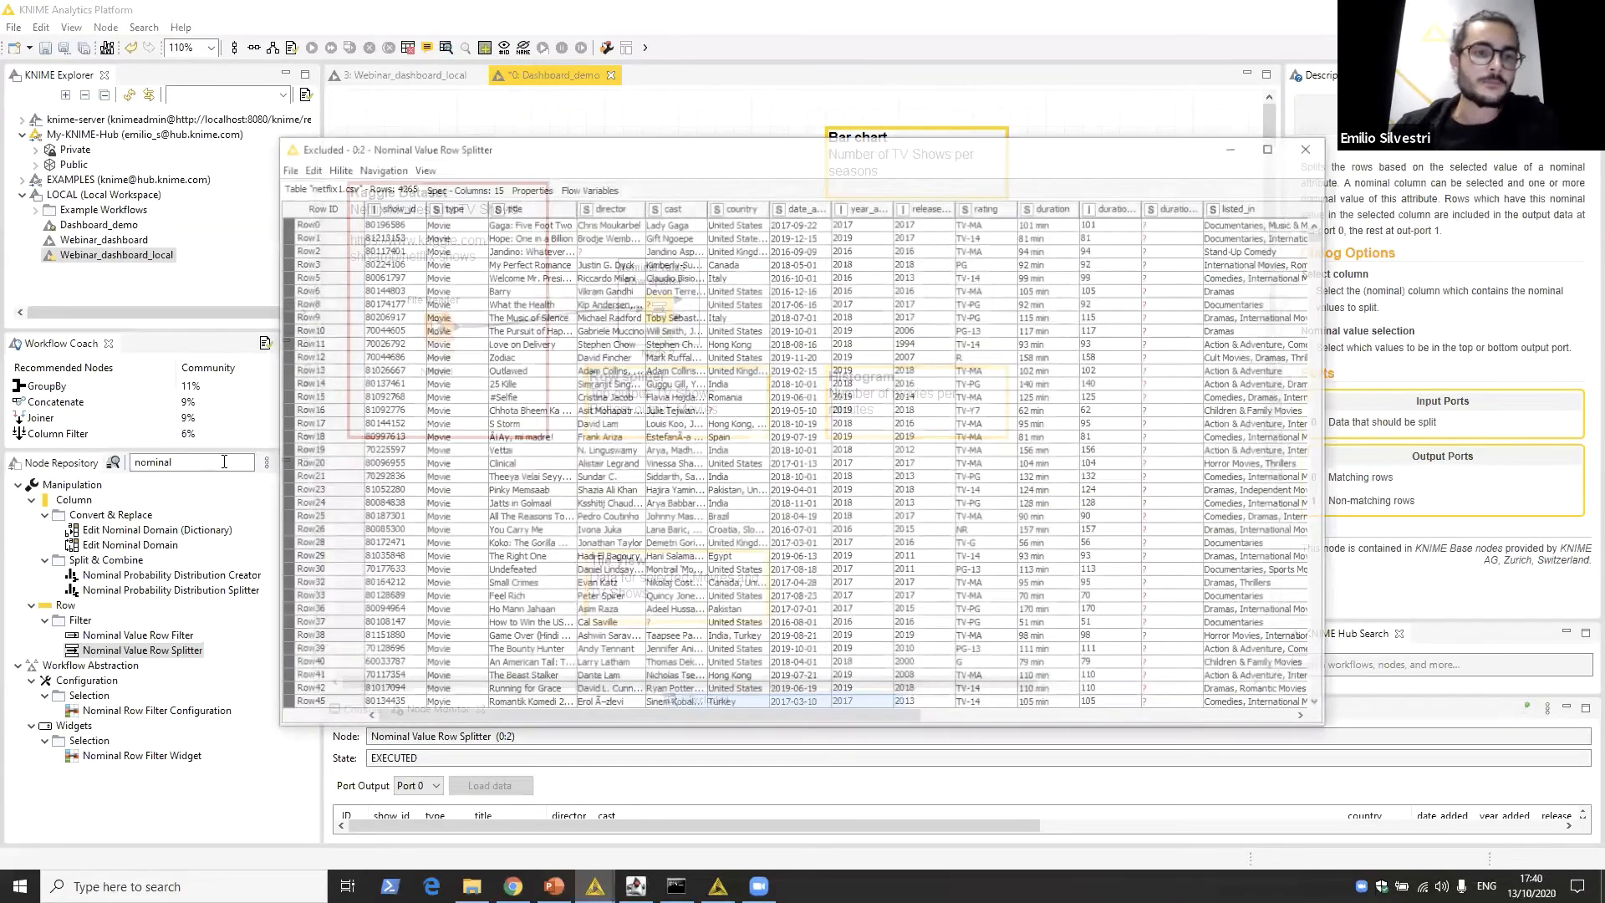
Step: Clear the node repository search, expand the JavaScript category under Views, and show the Bar Chart node's description
{"action": "left_click", "coordinate": [117, 467]}
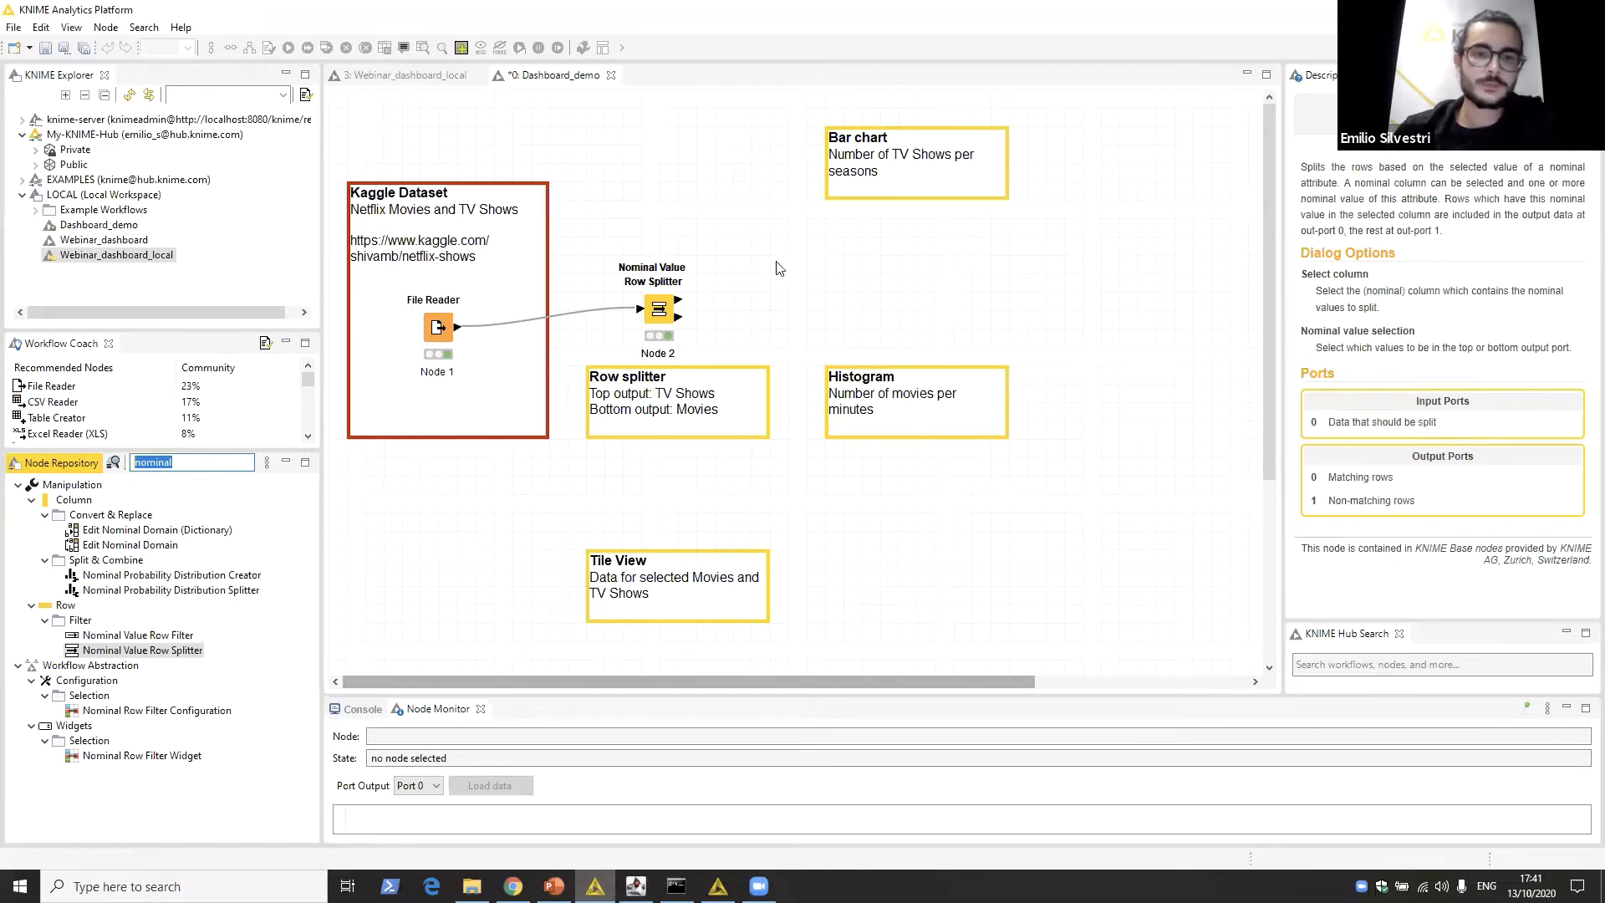
{"action": "key", "text": "BackSpace"}
{"action": "left_click", "coordinate": [389, 274]}
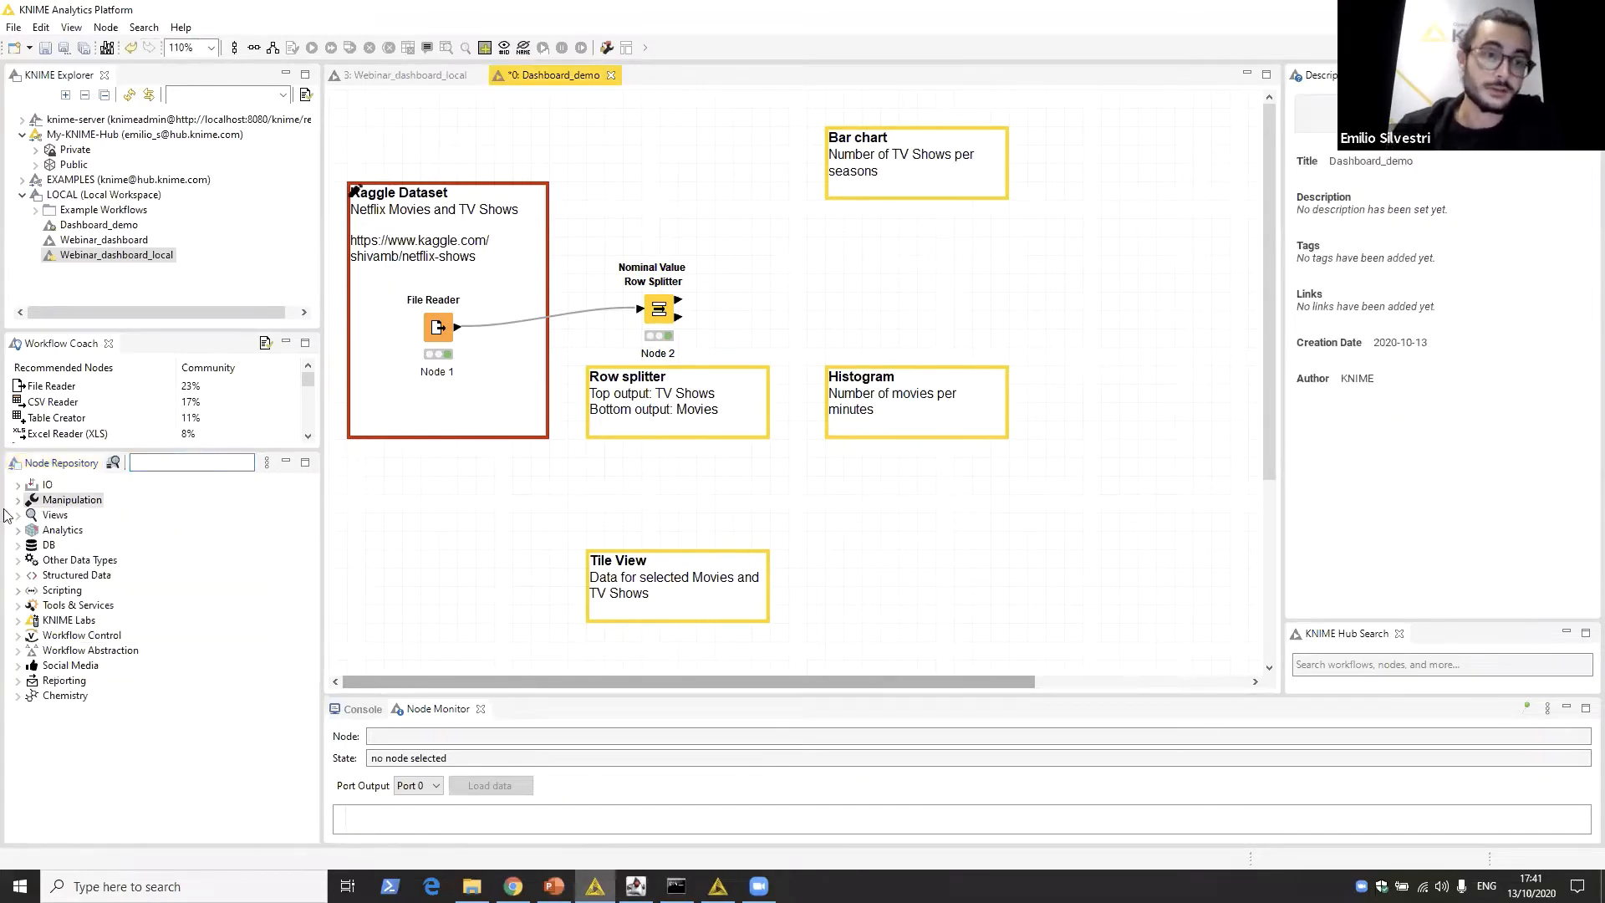
{"action": "left_click", "coordinate": [61, 517]}
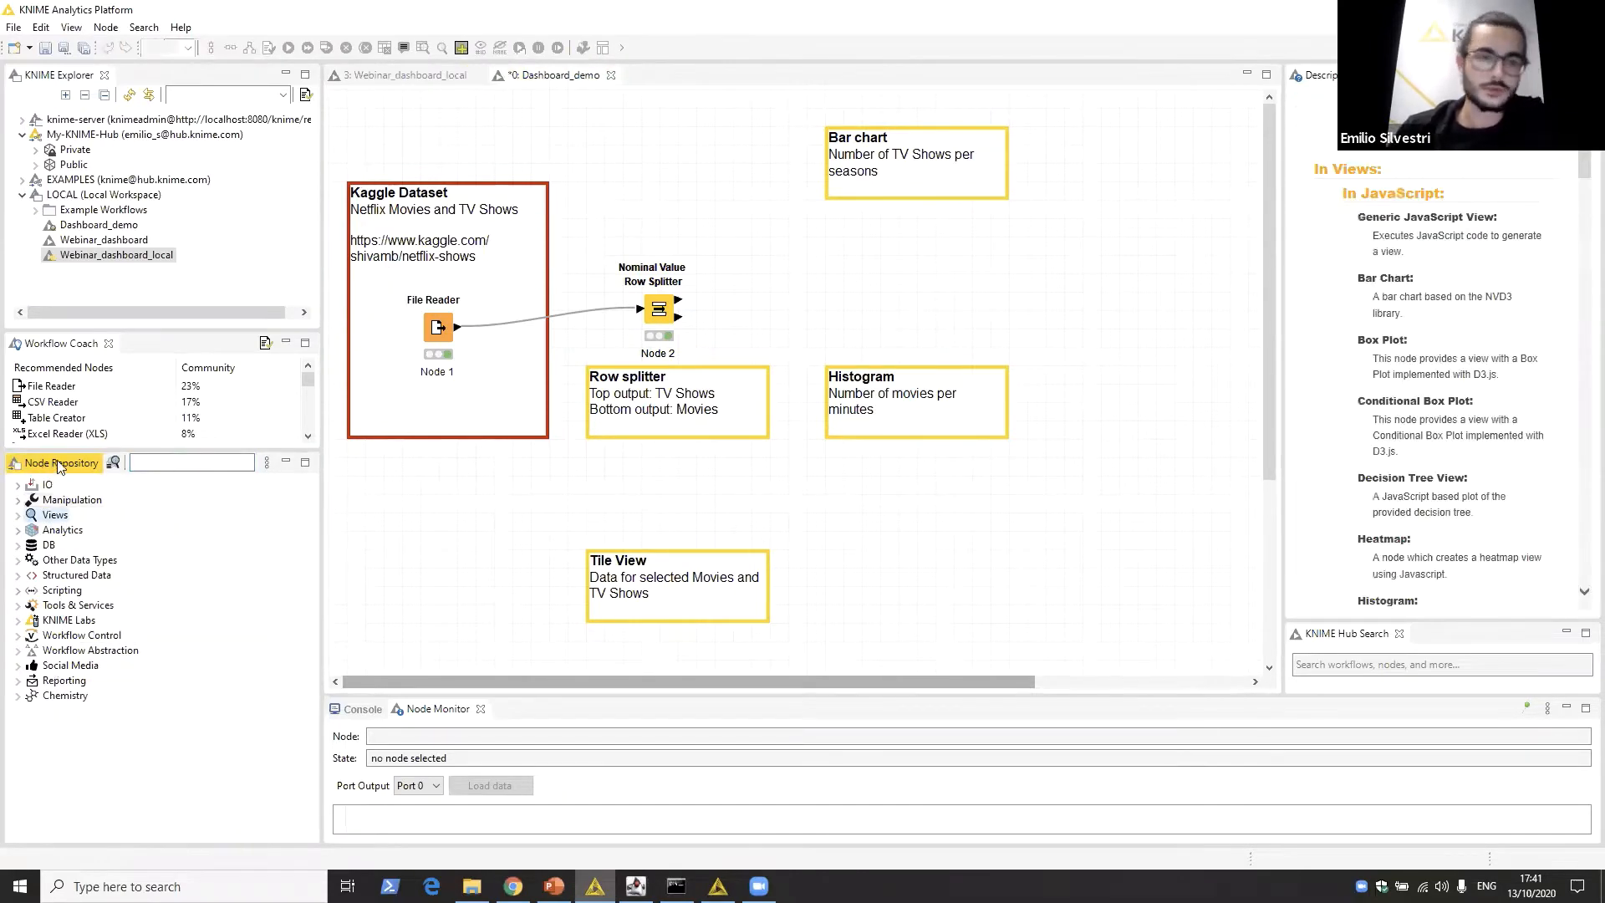
{"action": "left_click", "coordinate": [19, 515]}
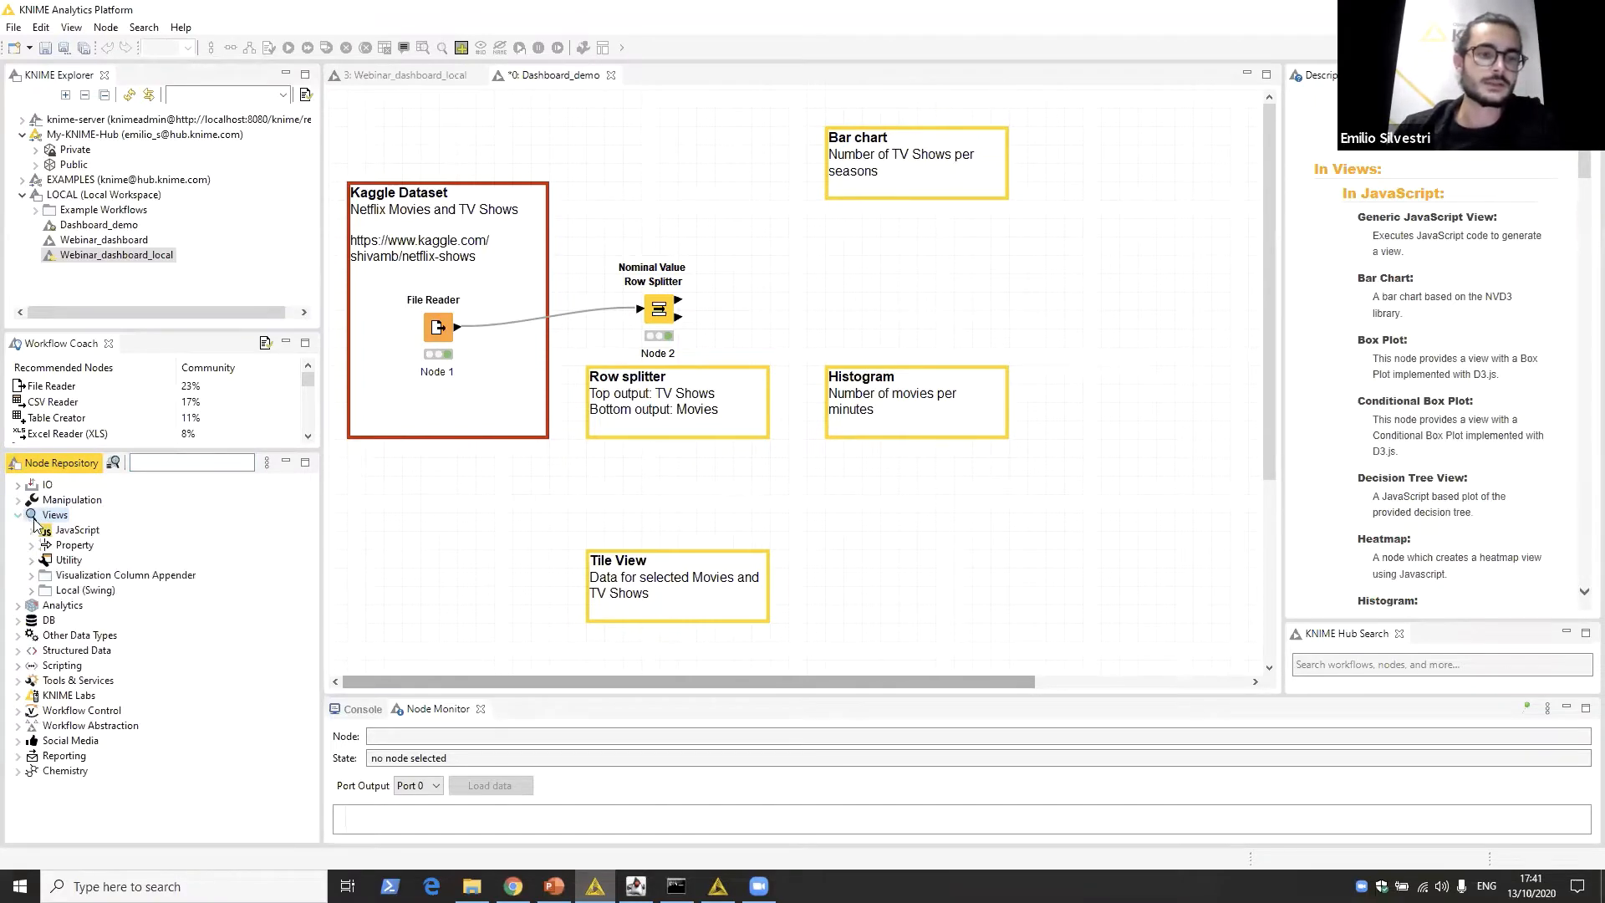
{"action": "left_click", "coordinate": [49, 532]}
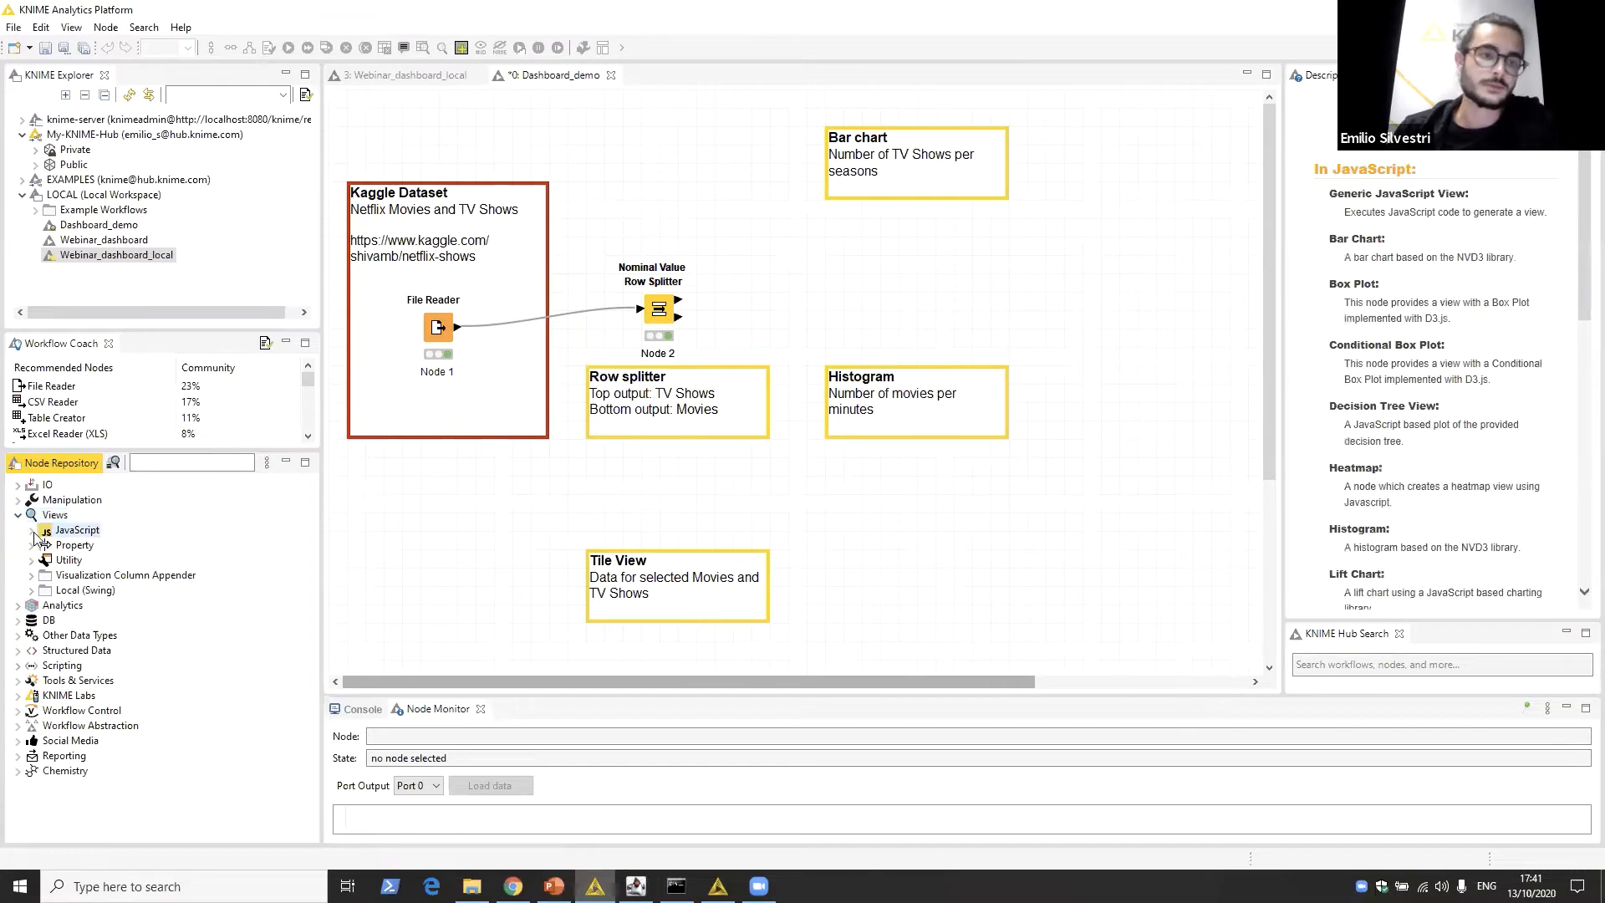
{"action": "left_click", "coordinate": [32, 529]}
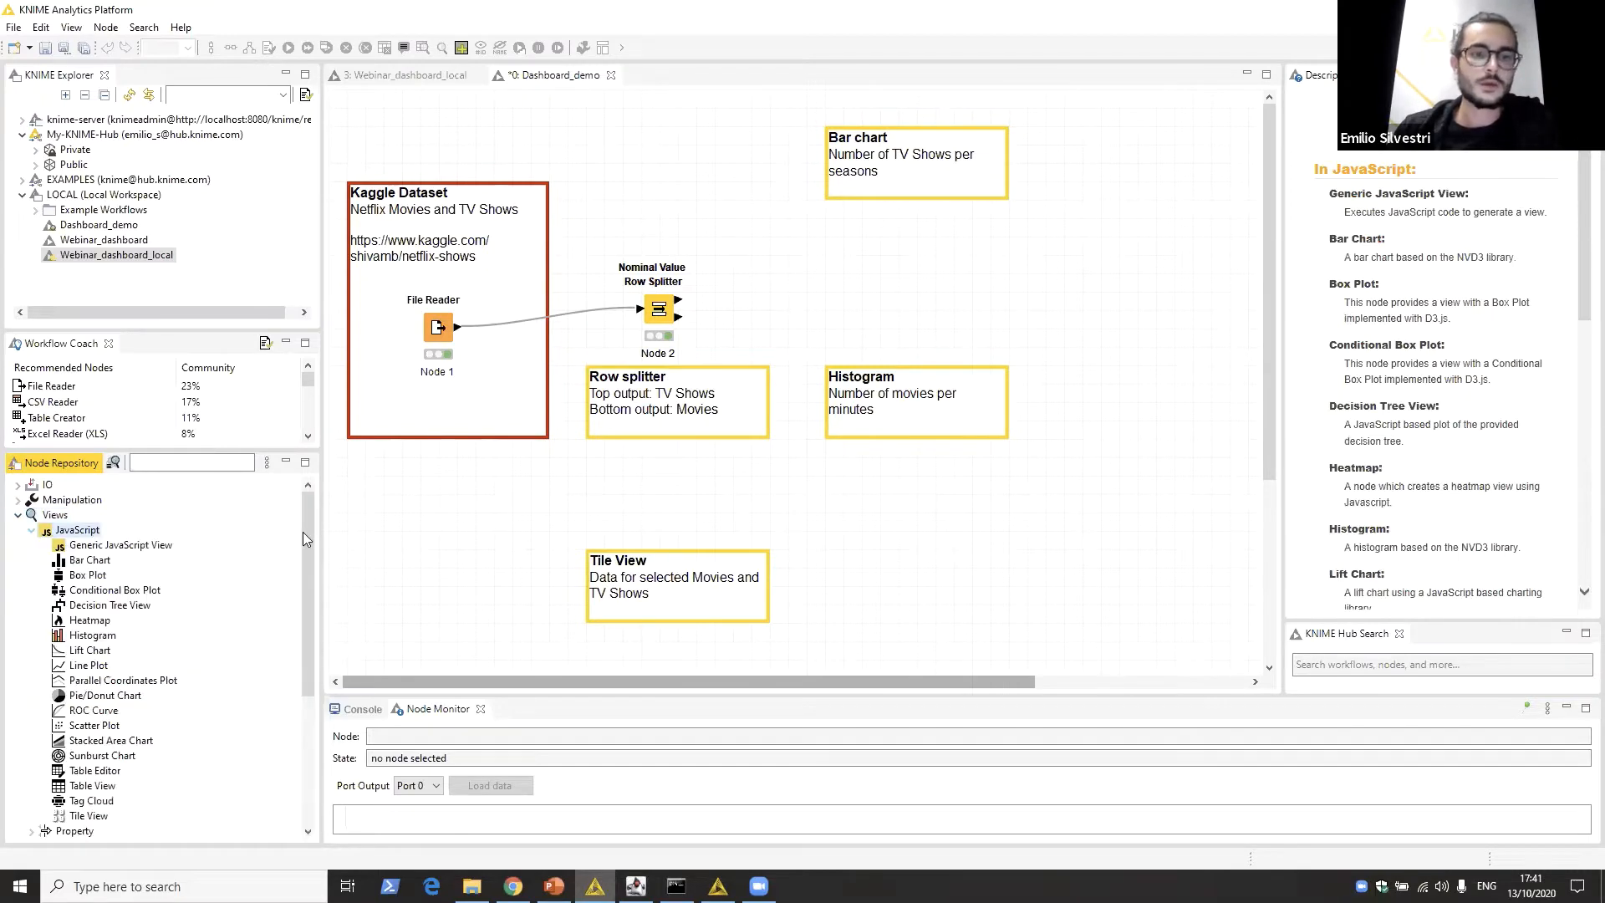
{"action": "scroll", "coordinate": [93, 585], "scroll_direction": "down", "scroll_amount": 1}
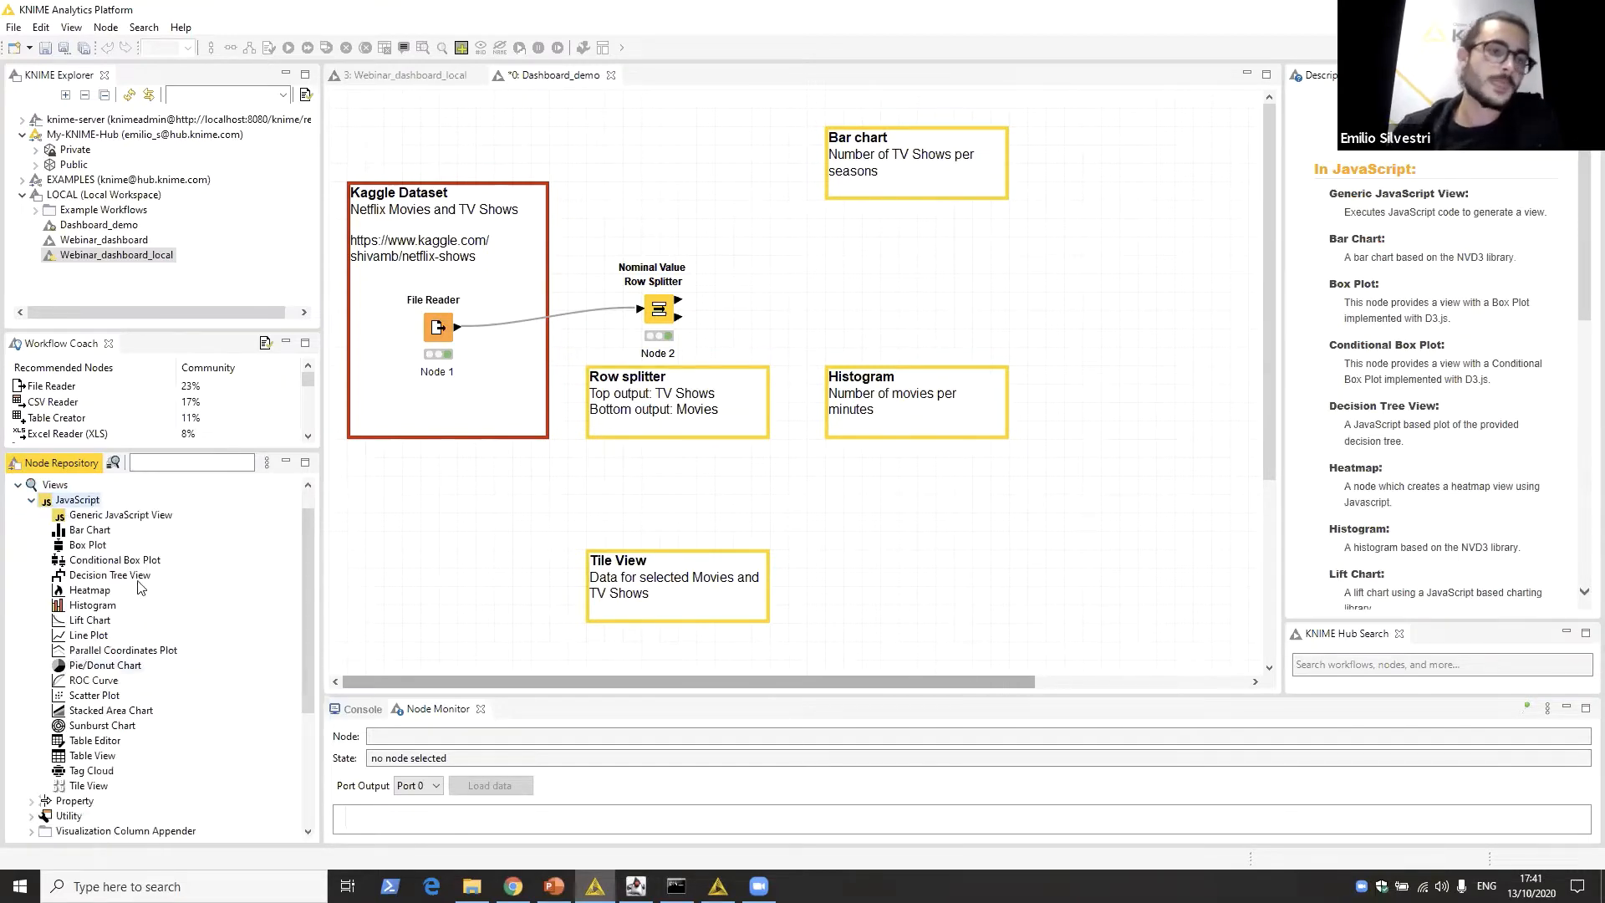
{"action": "left_click", "coordinate": [80, 531]}
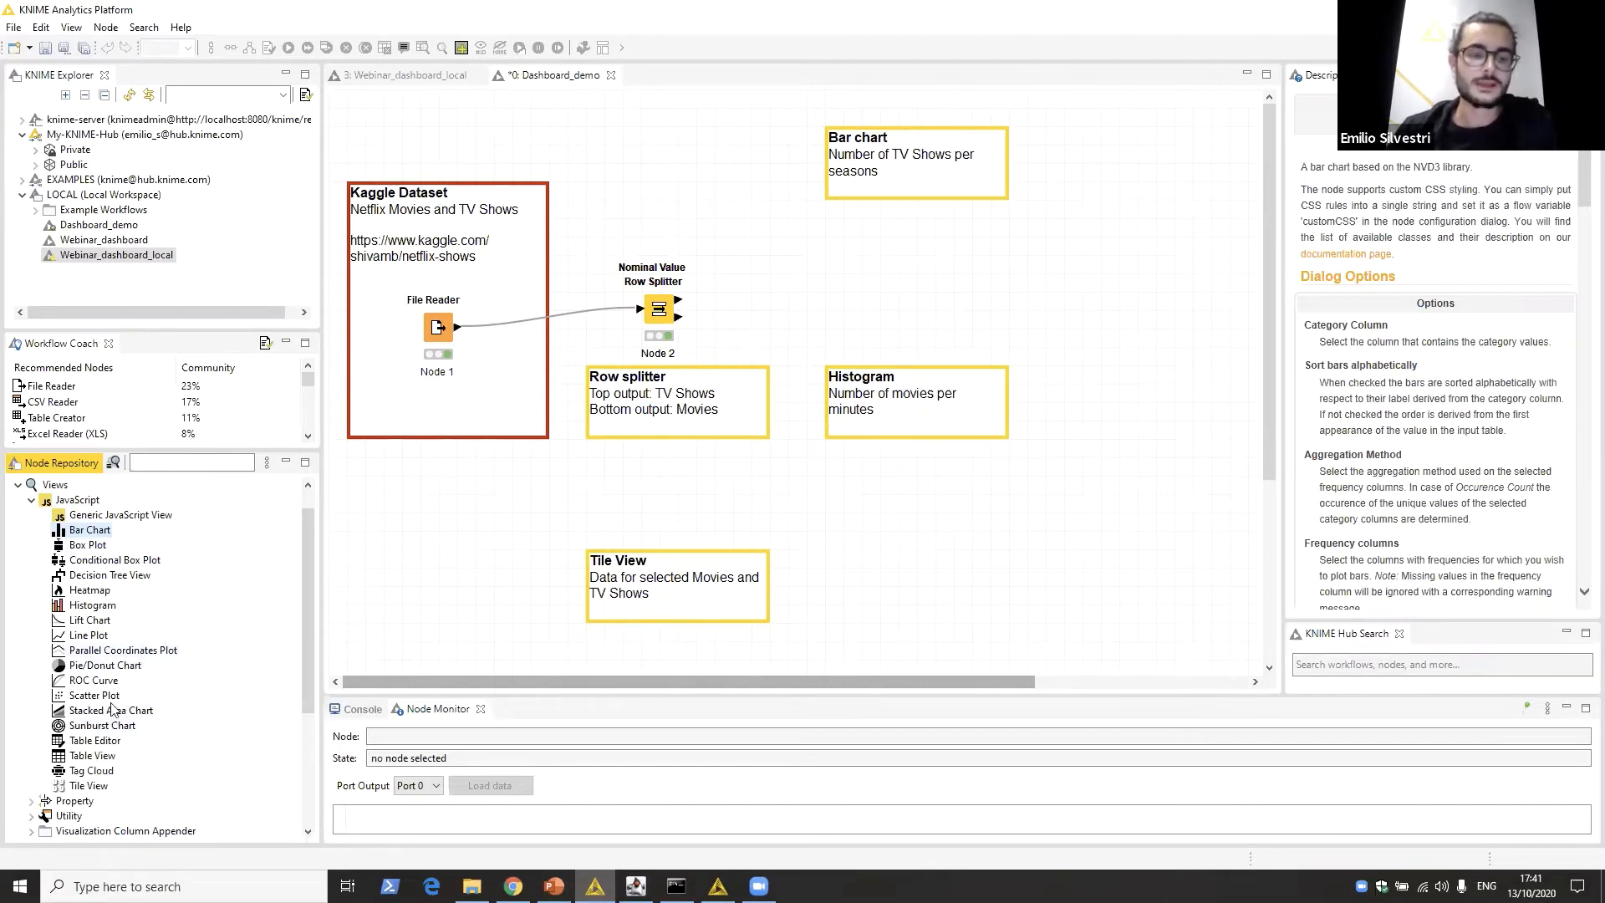
{"action": "left_click", "coordinate": [313, 499]}
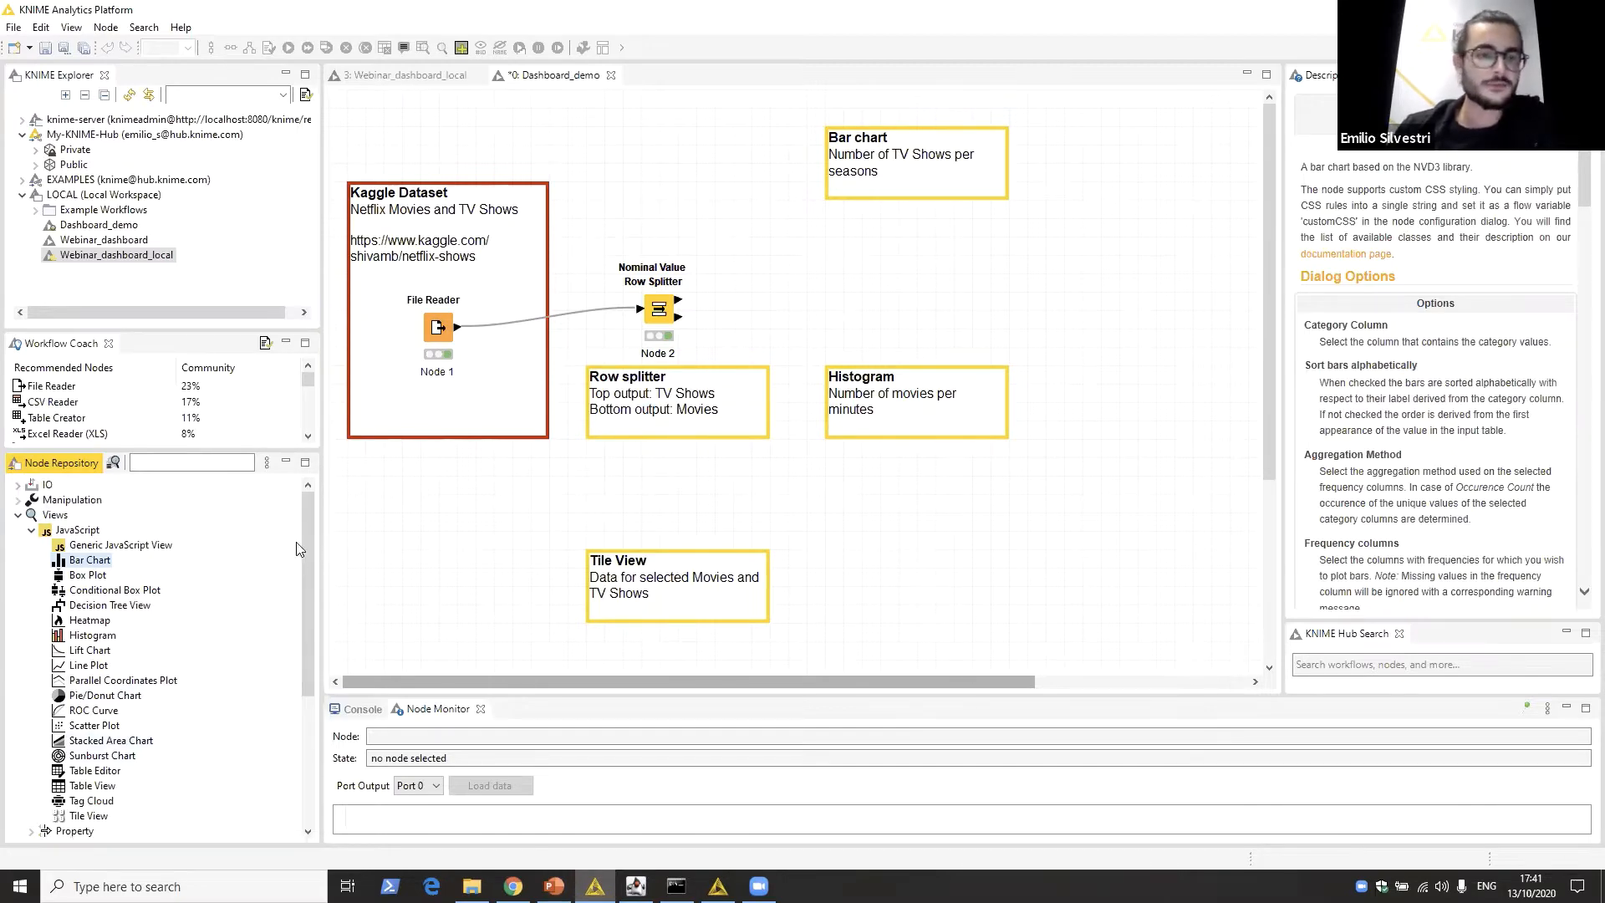
Step: Browse the Plotly nodes within JavaScript Views (Labs) of KNIME Labs and show the Violin Plot description
{"action": "scroll", "coordinate": [297, 715], "scroll_direction": "down", "scroll_amount": 5}
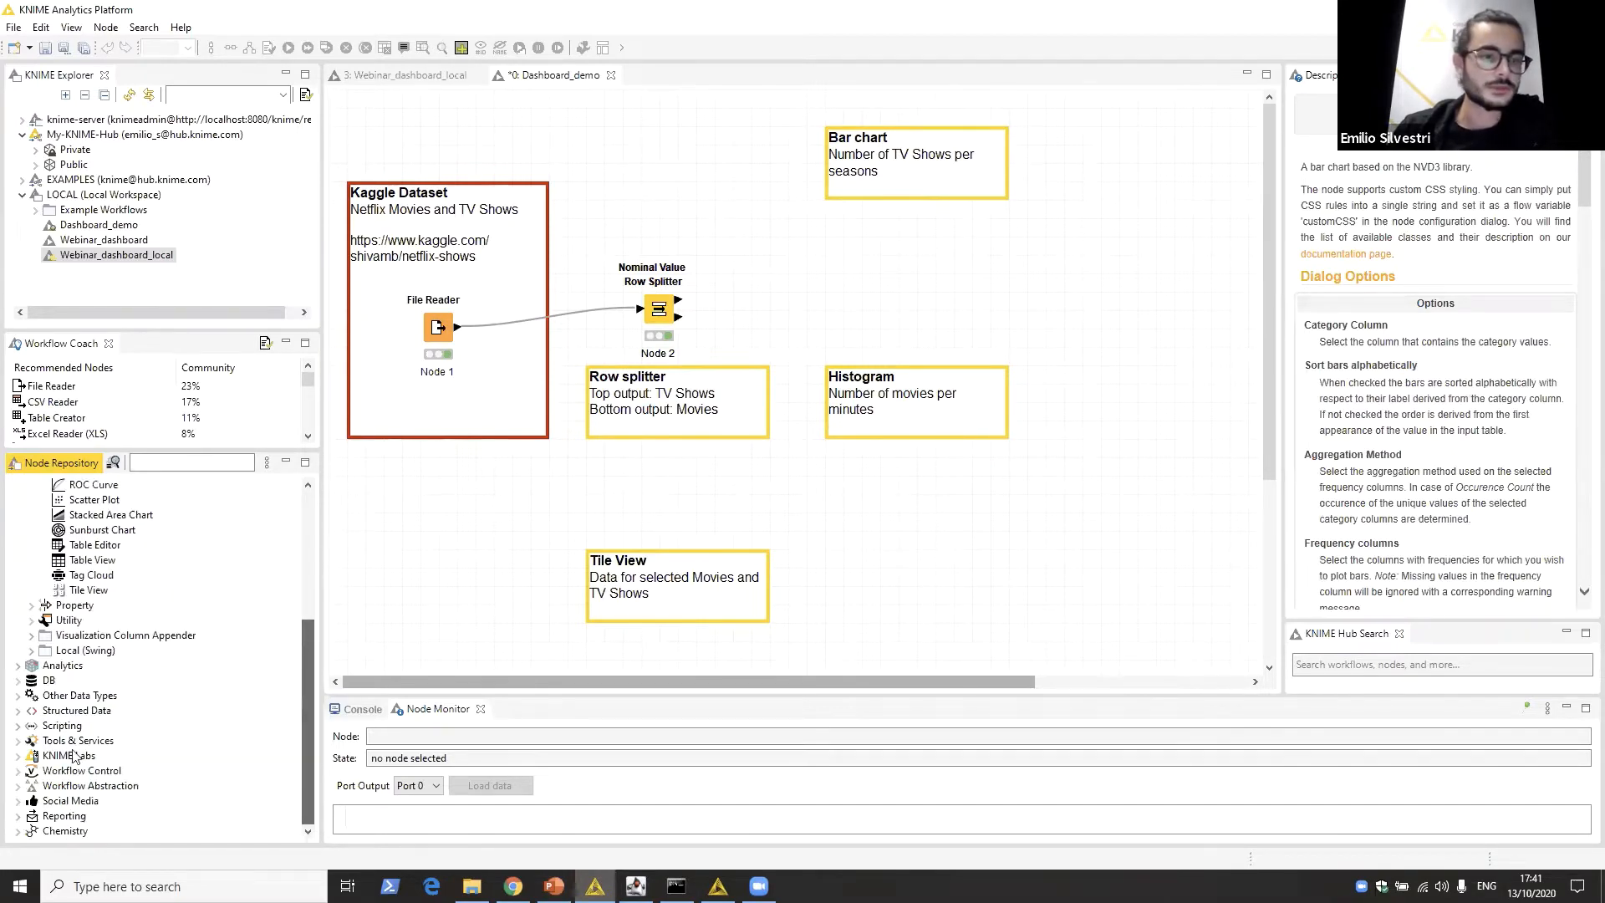
{"action": "double_click", "coordinate": [12, 757]}
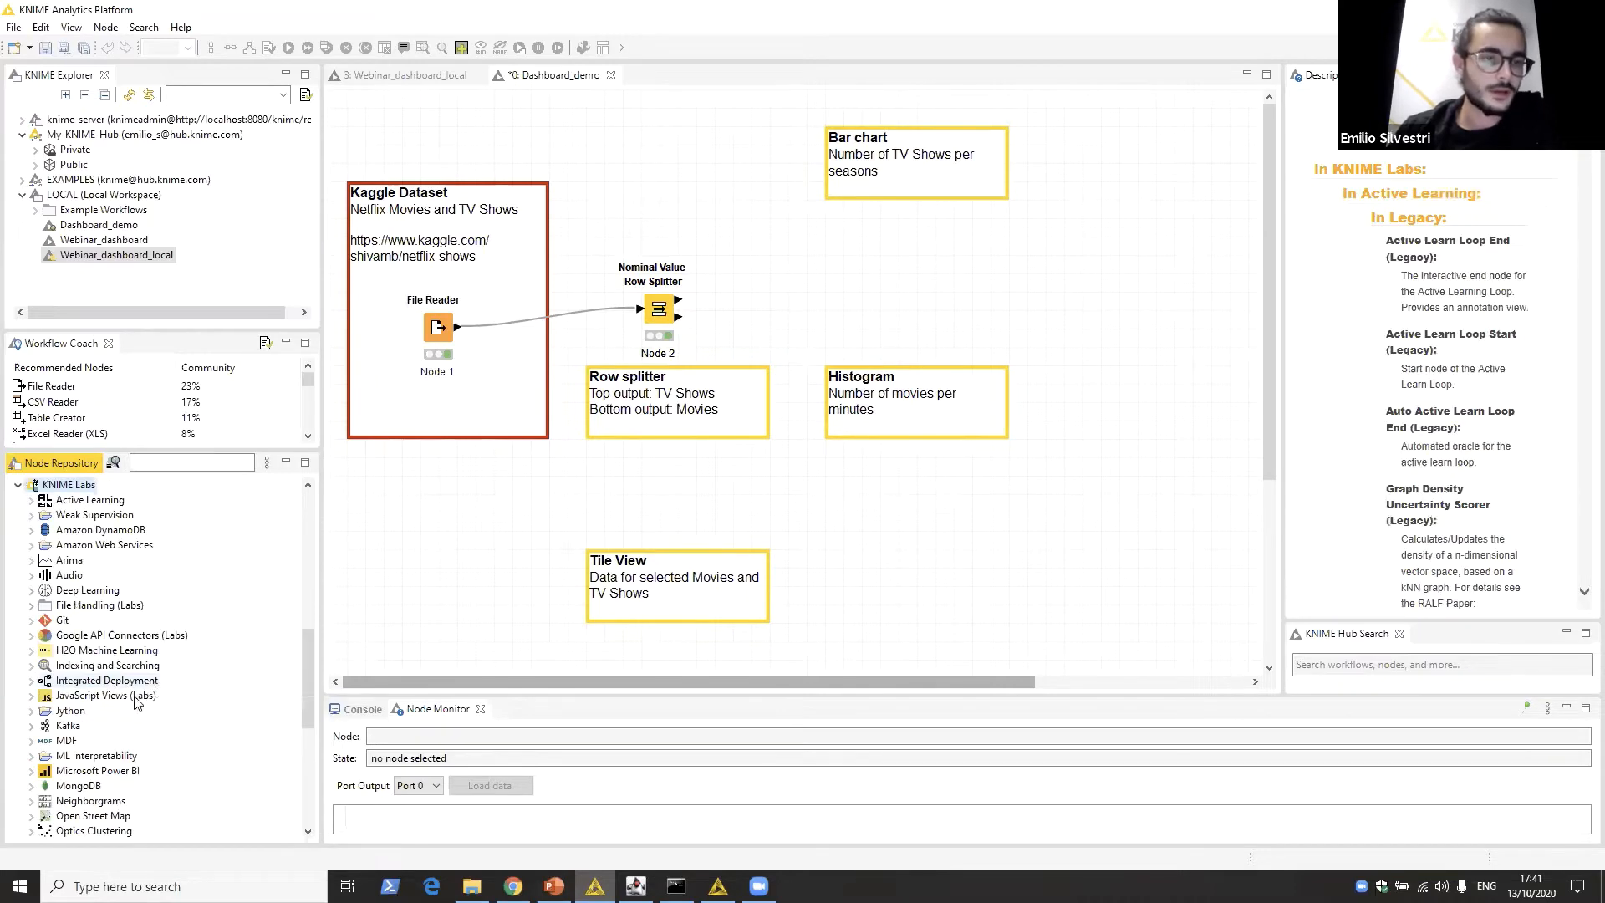
{"action": "left_click", "coordinate": [31, 697]}
{"action": "left_click", "coordinate": [32, 697]}
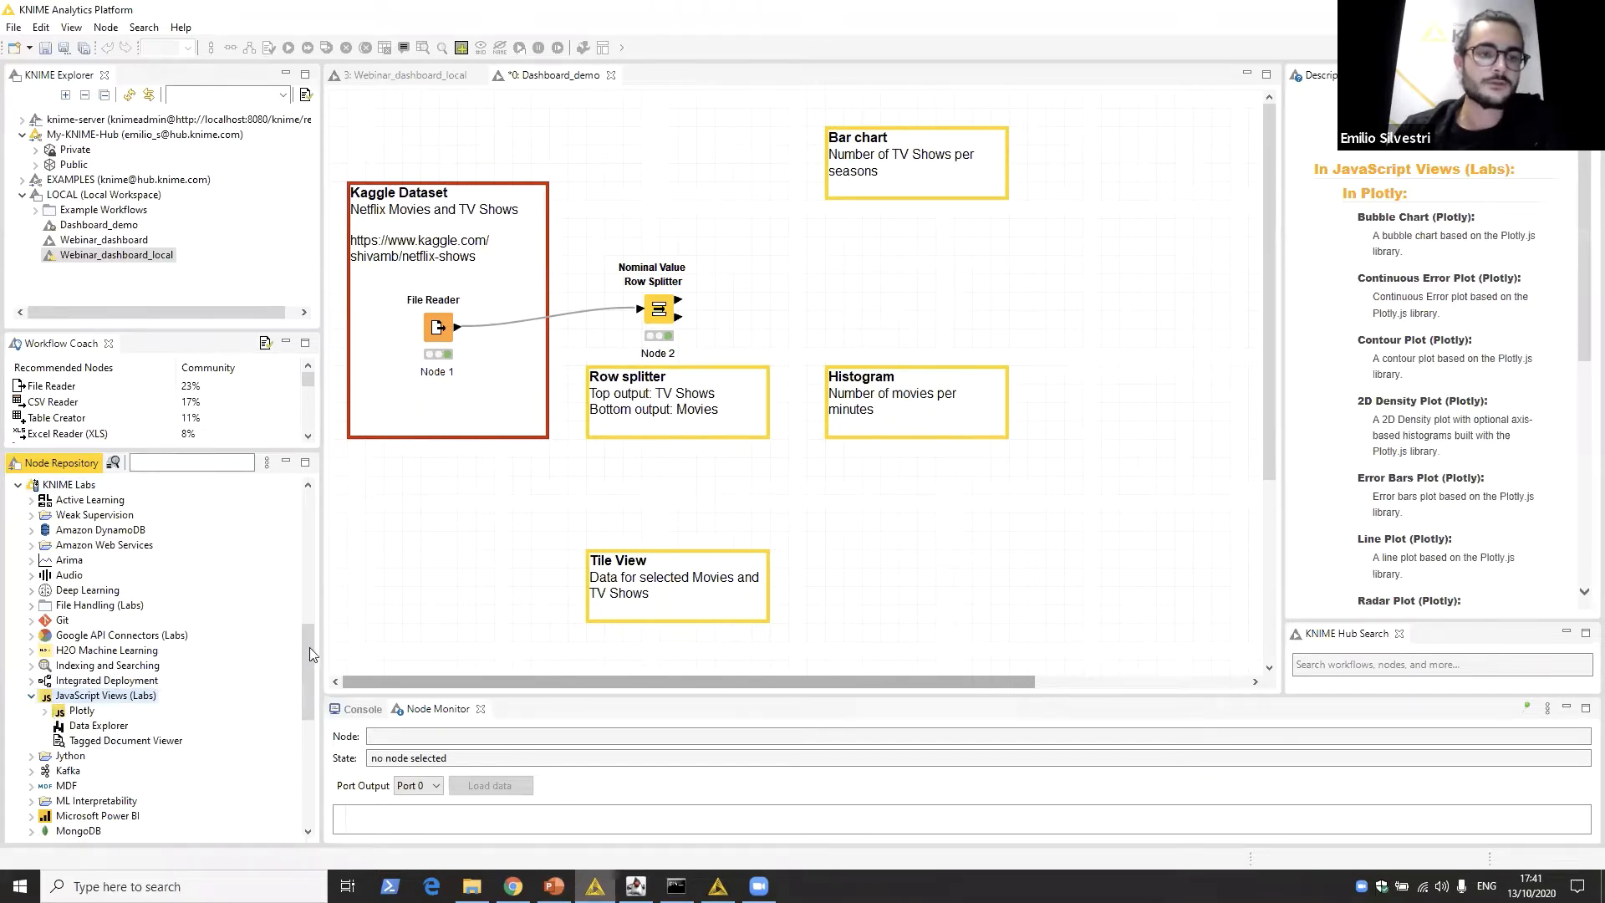
{"action": "left_click_drag", "start_coordinate": [310, 649], "coordinate": [308, 674]}
{"action": "scroll", "coordinate": [176, 677], "scroll_direction": "down", "scroll_amount": 2}
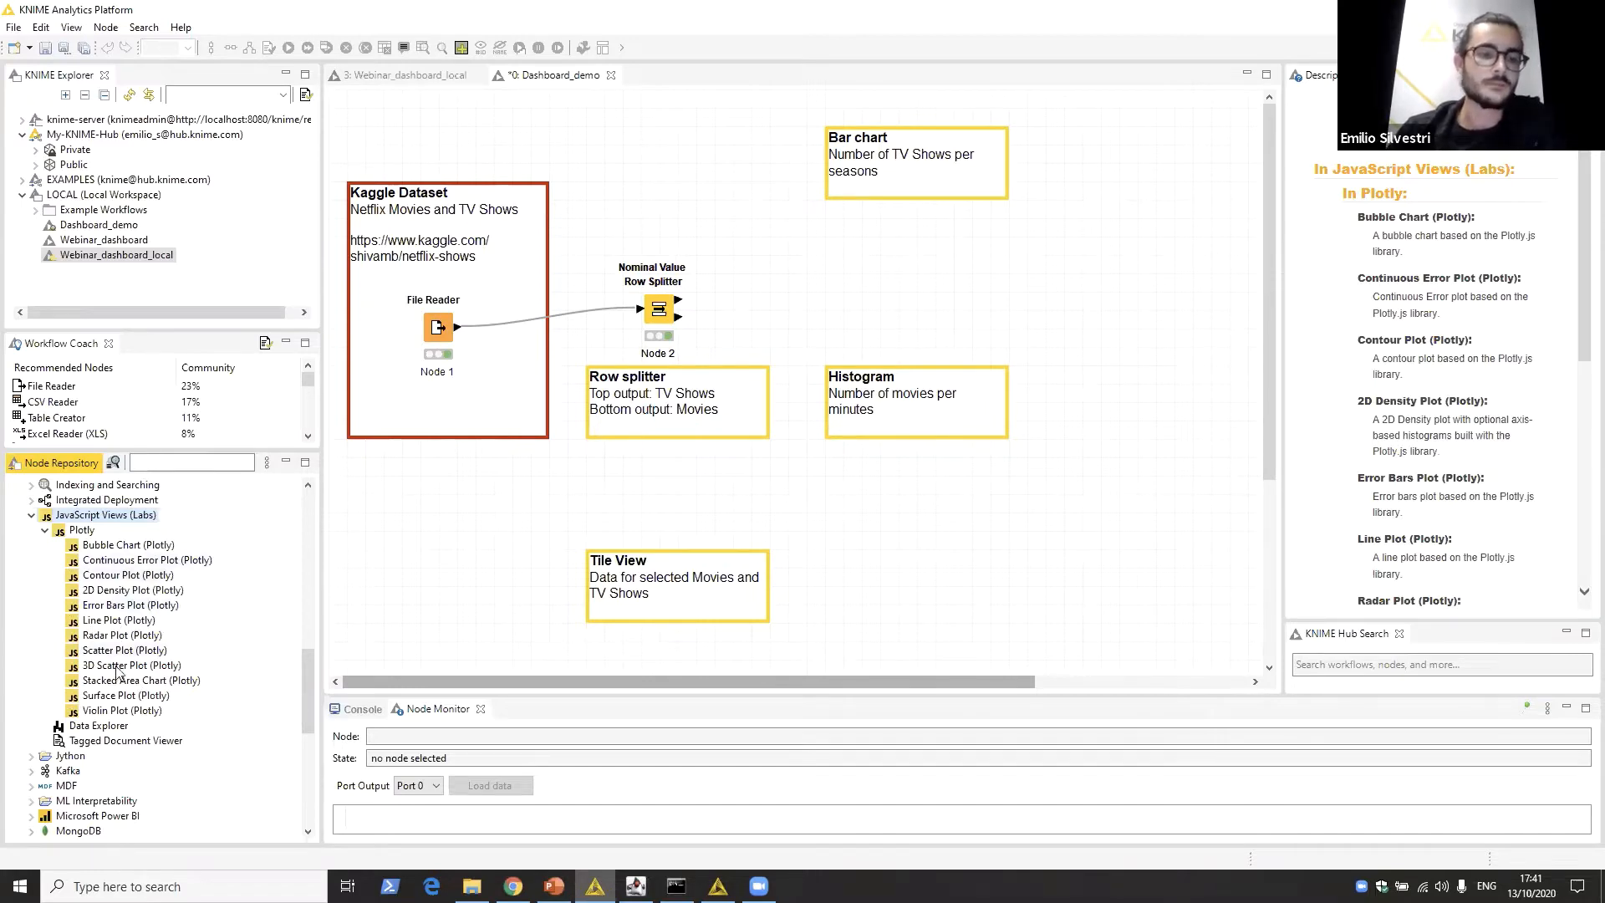
{"action": "left_click", "coordinate": [119, 710]}
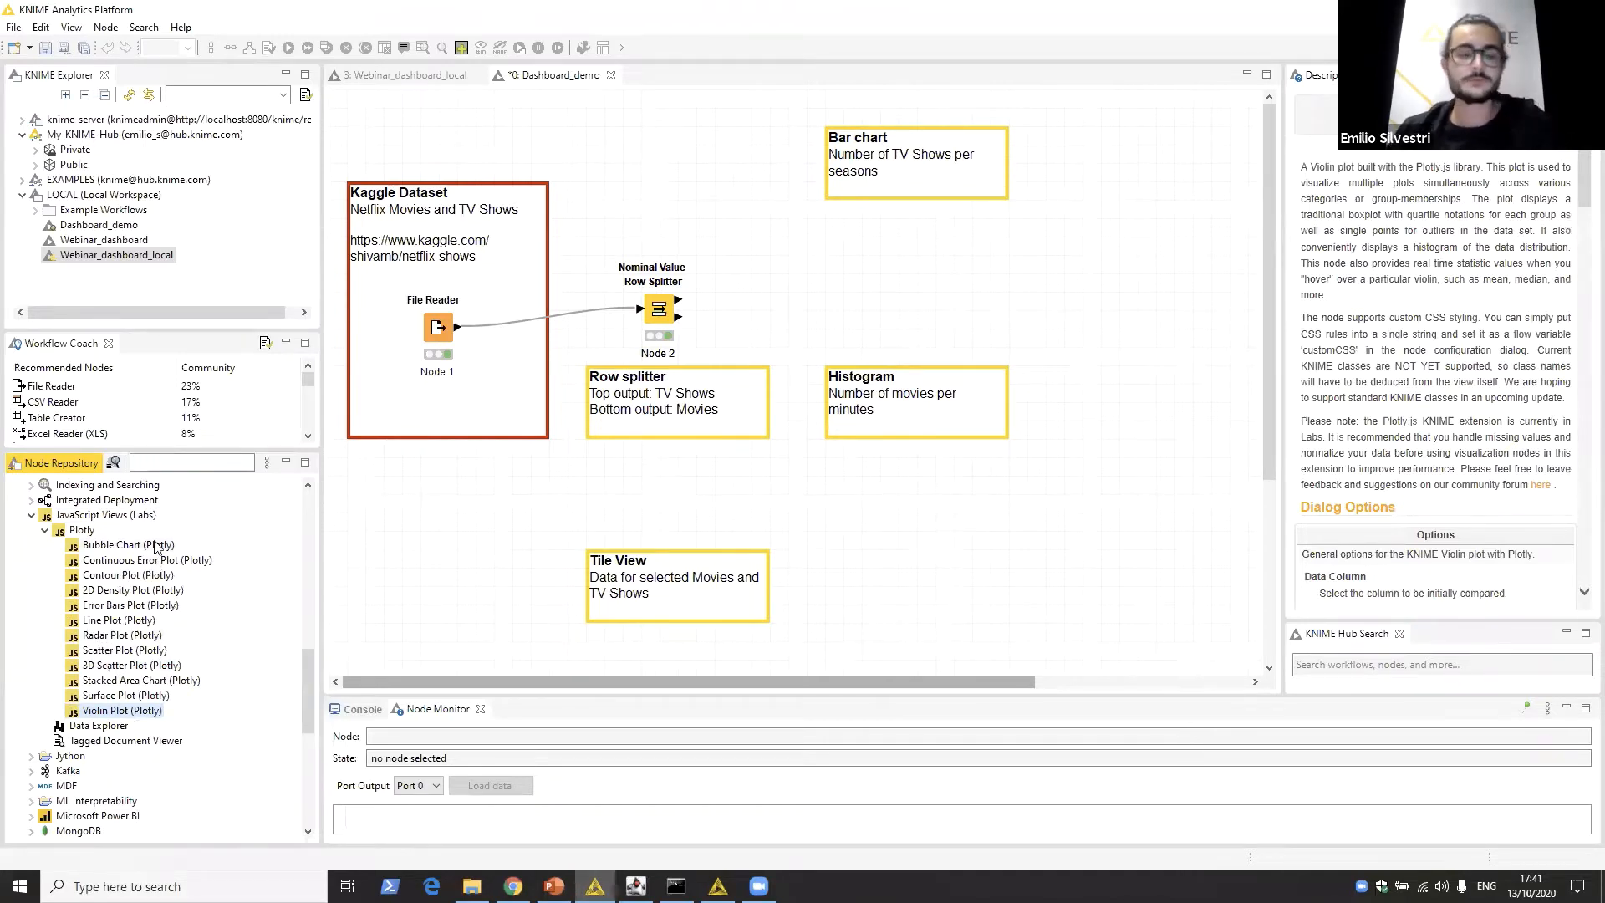
Step: Add a JavaScript Bar Chart node below the Bar chart annotation and connect the splitter's top output to its data input
{"action": "left_click", "coordinate": [307, 635]}
{"action": "scroll", "coordinate": [325, 558], "scroll_direction": "up", "scroll_amount": 5}
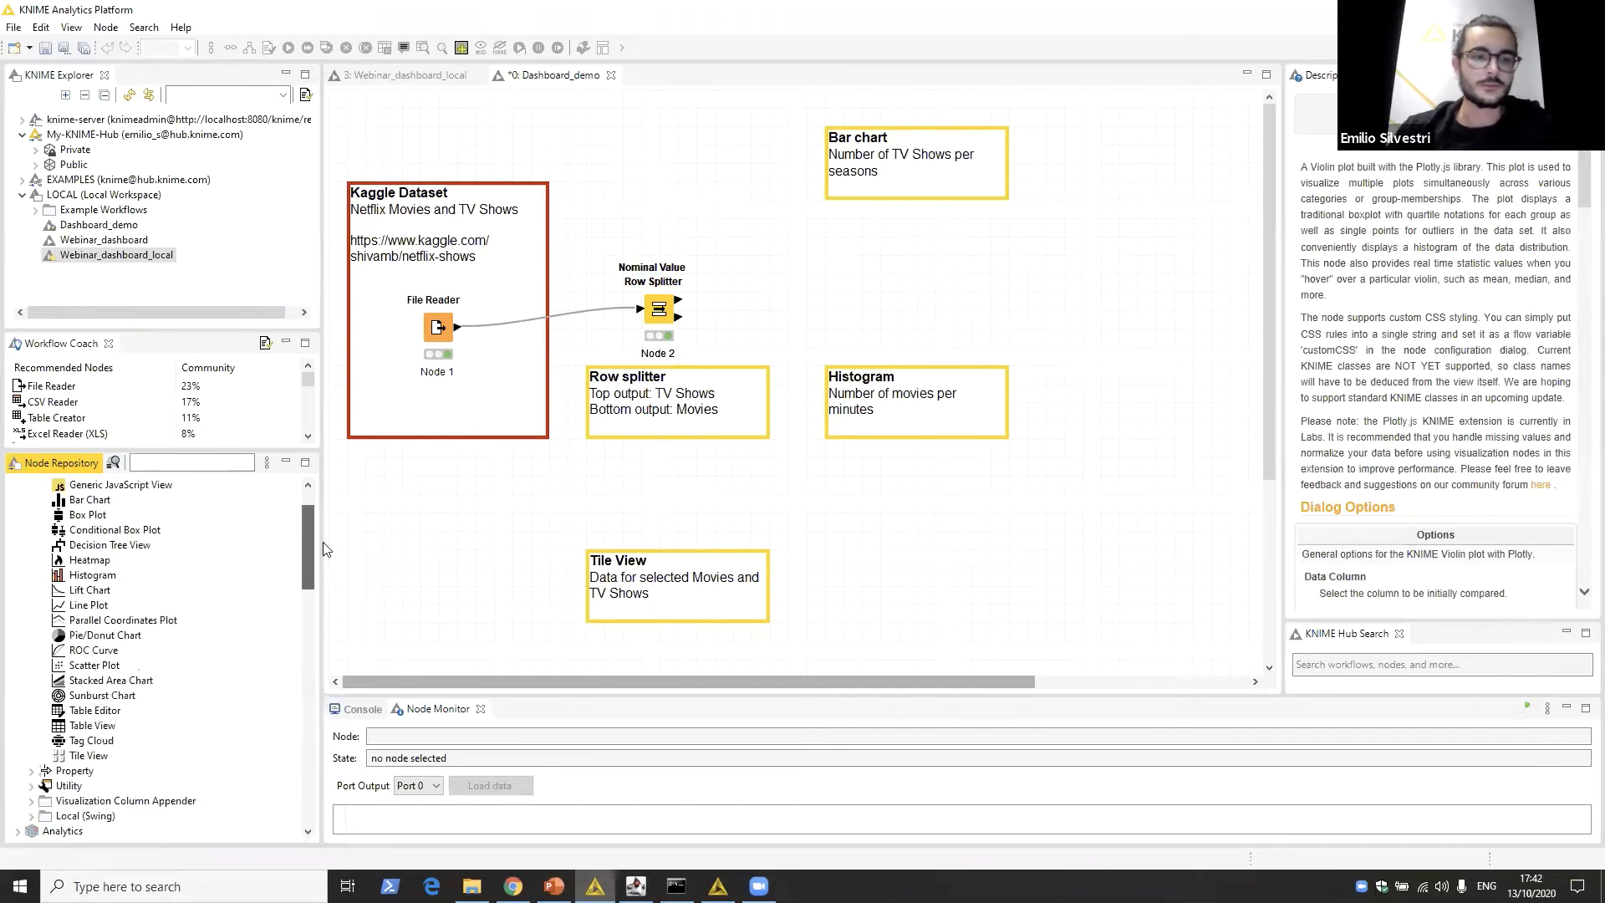
{"action": "scroll", "coordinate": [325, 549], "scroll_direction": "up", "scroll_amount": 1}
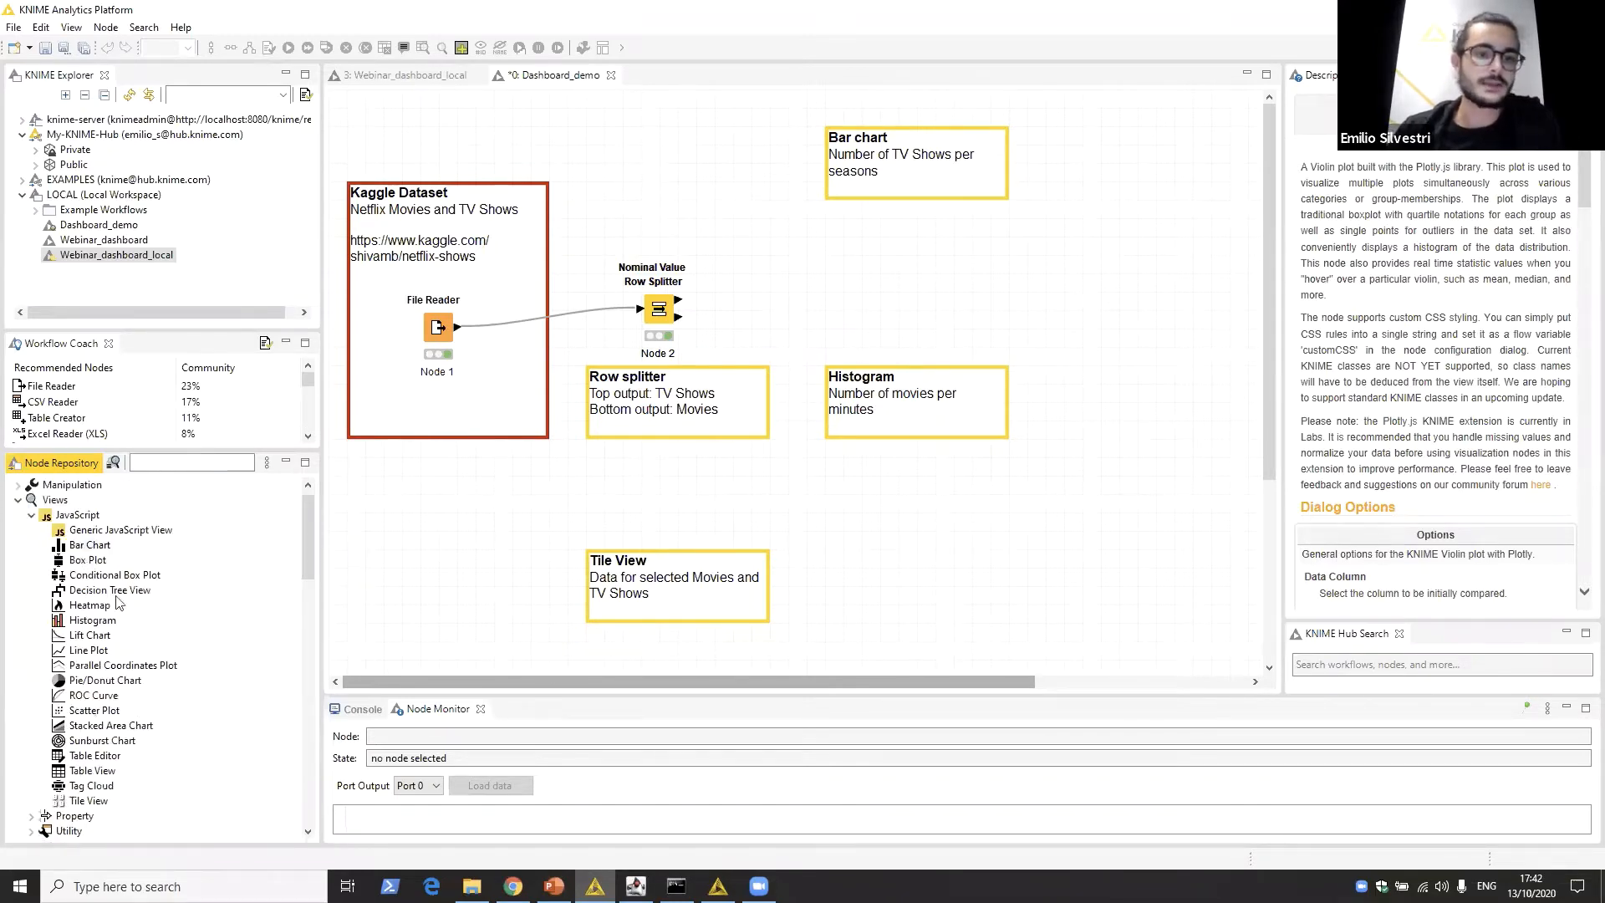
{"action": "left_click", "coordinate": [84, 545]}
{"action": "scroll", "coordinate": [81, 565], "scroll_direction": "up", "scroll_amount": 1}
{"action": "mouse_move", "coordinate": [81, 565]}
{"action": "left_mouse_down"}
{"action": "mouse_move", "coordinate": [69, 570]}
{"action": "mouse_move", "coordinate": [165, 652]}
{"action": "mouse_move", "coordinate": [900, 285]}
{"action": "mouse_move", "coordinate": [896, 239]}
{"action": "left_mouse_up"}
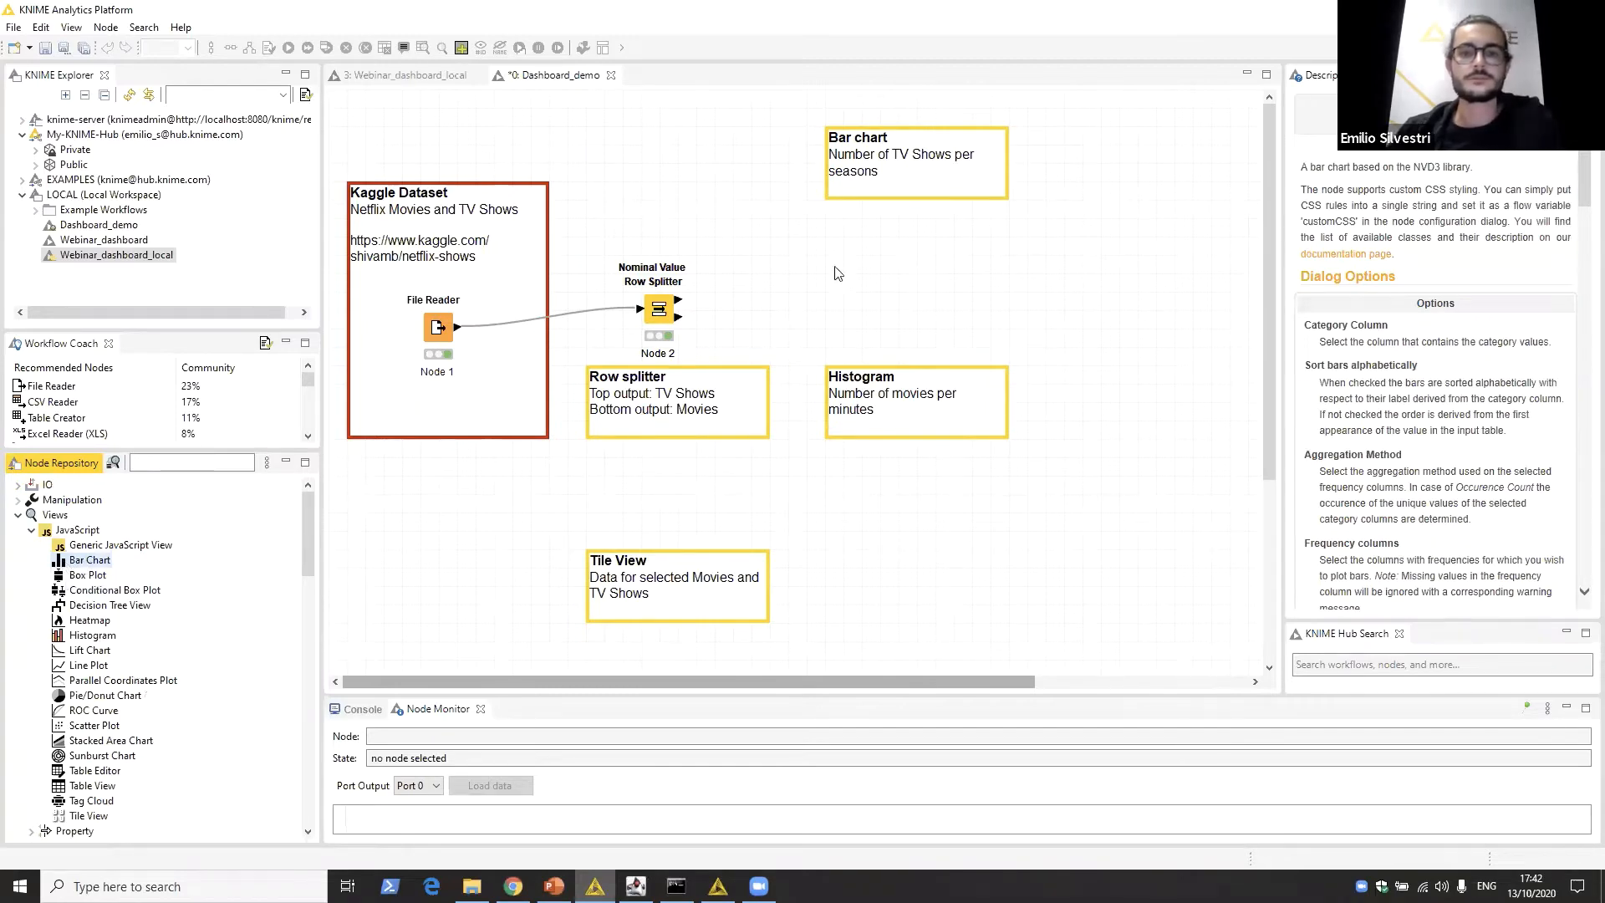
{"action": "left_click_drag", "start_coordinate": [677, 299], "coordinate": [877, 226]}
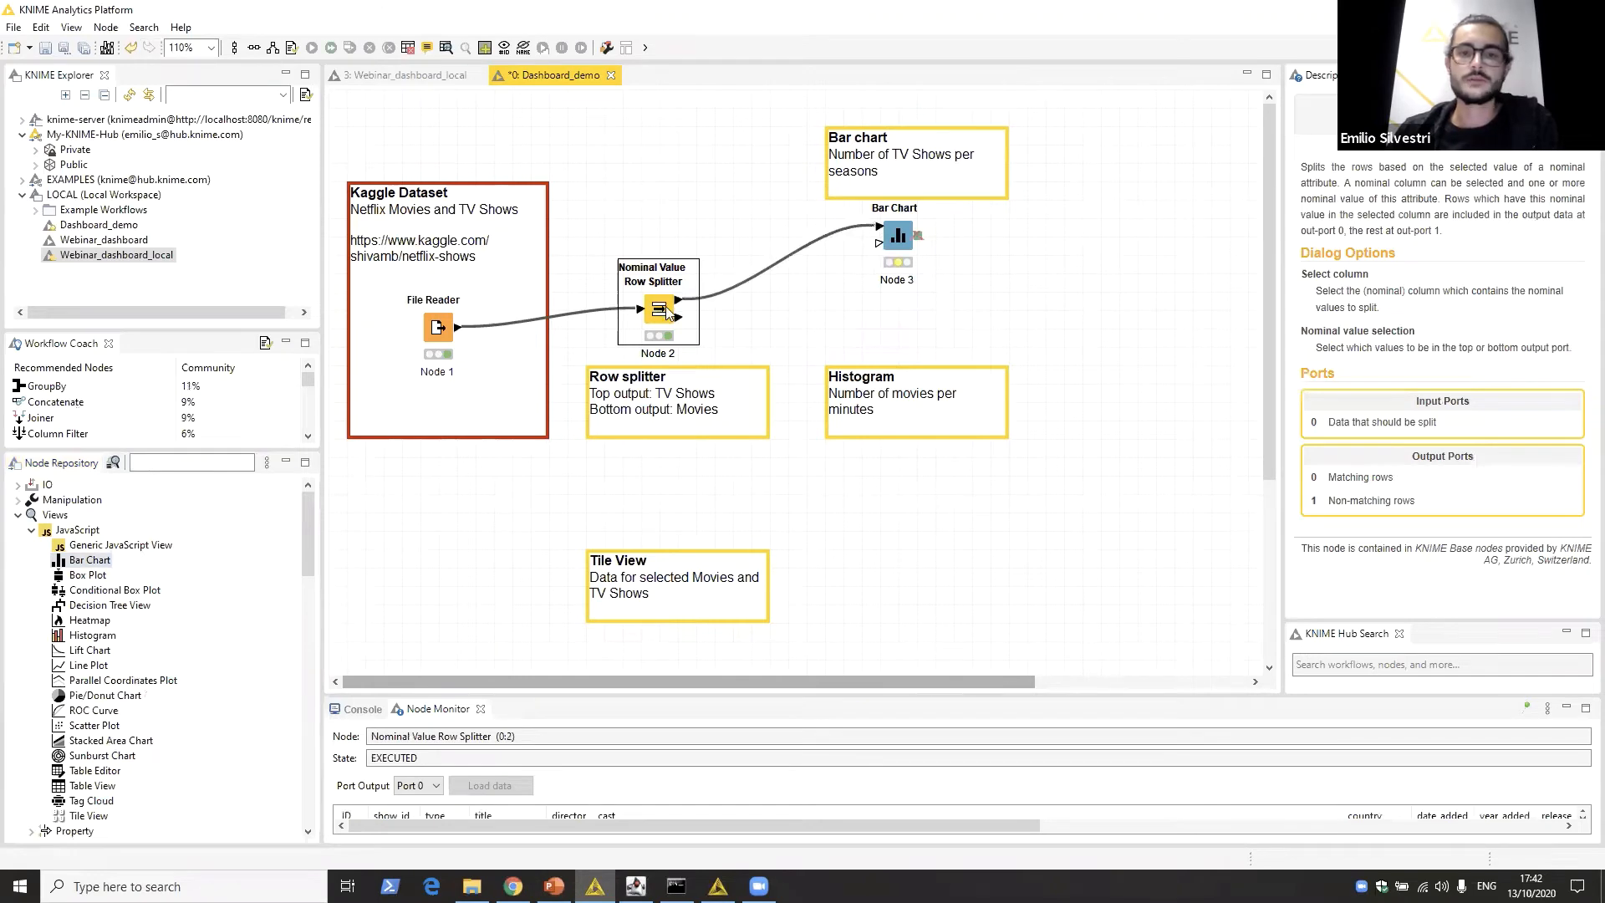
Step: Open the Bar Chart configuration and set the category column to duration_seasons
{"action": "right_click", "coordinate": [897, 241]}
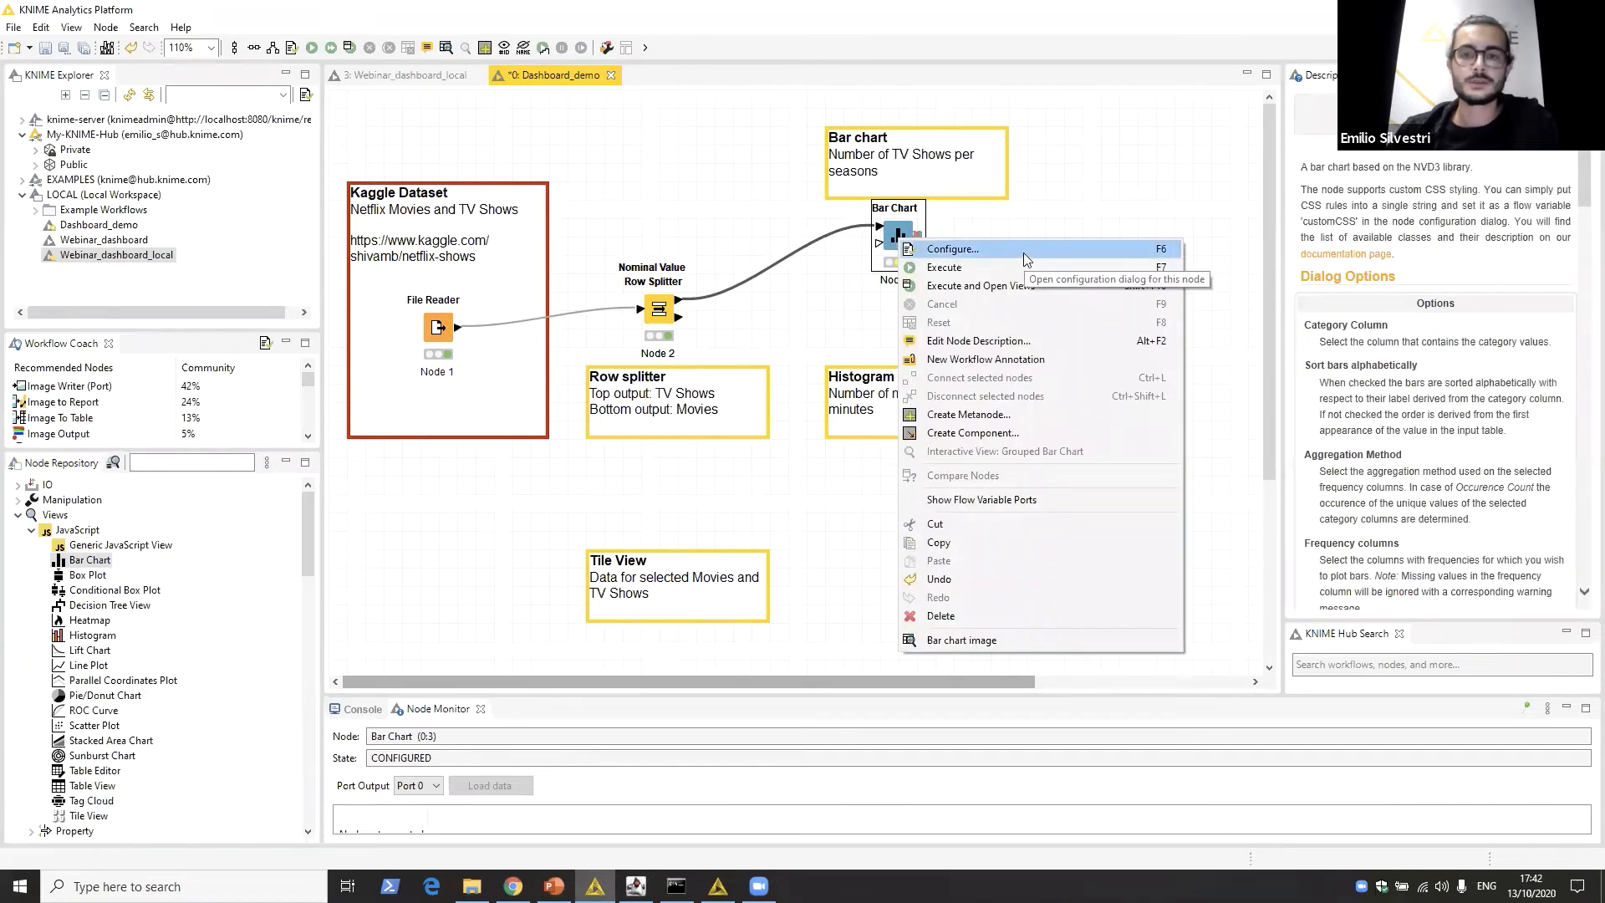
{"action": "left_click", "coordinate": [1023, 252]}
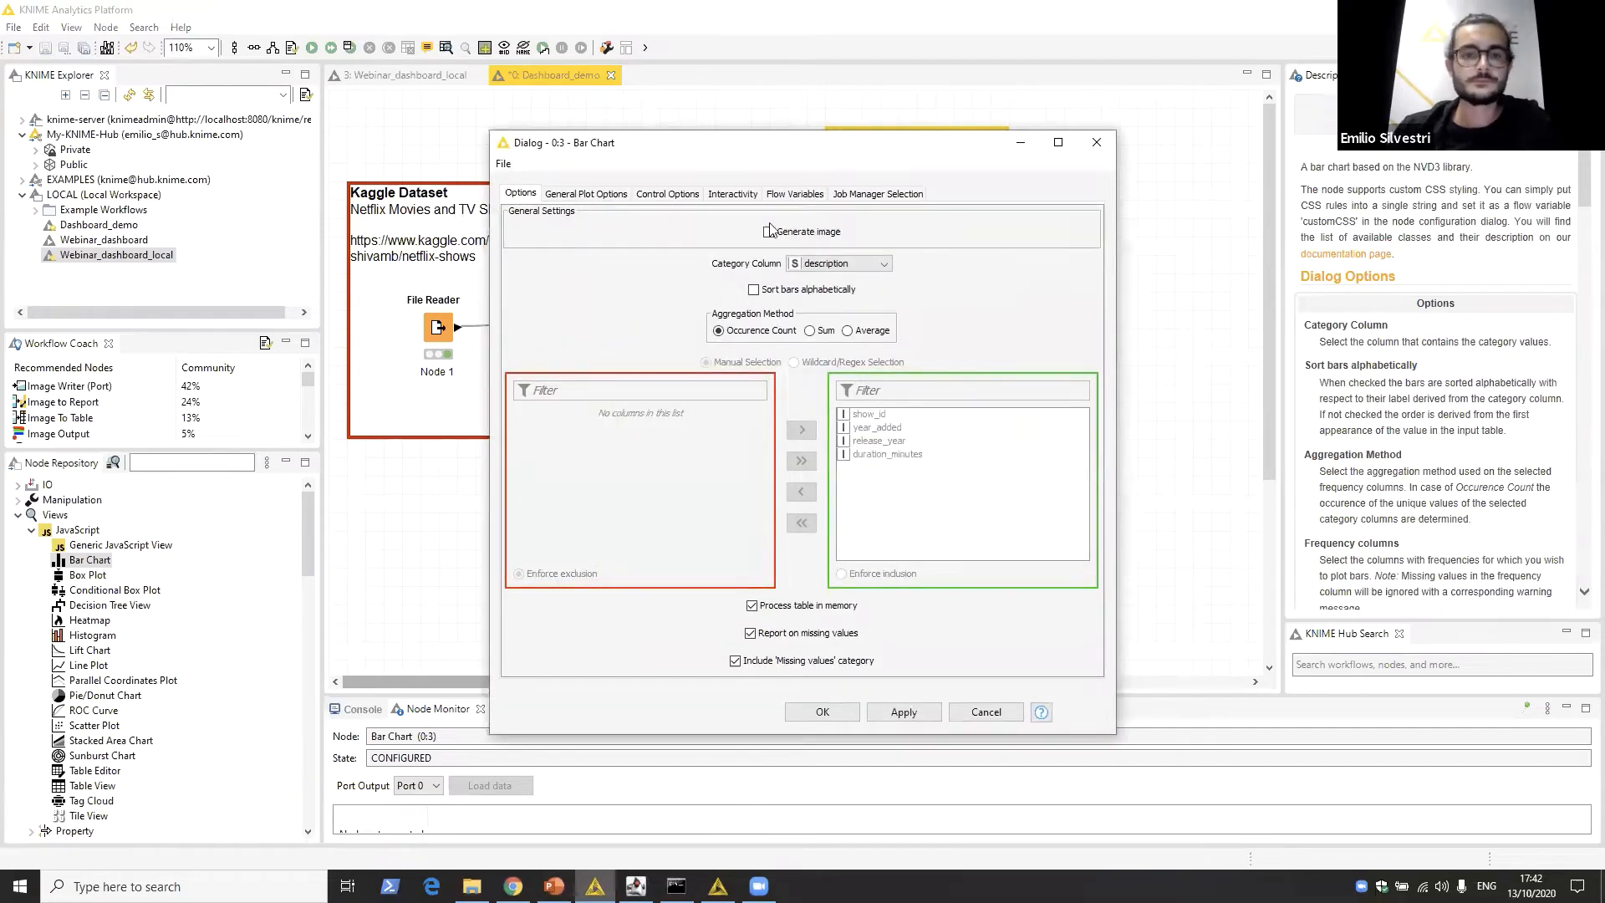
{"action": "left_click_drag", "start_coordinate": [789, 144], "coordinate": [821, 124]}
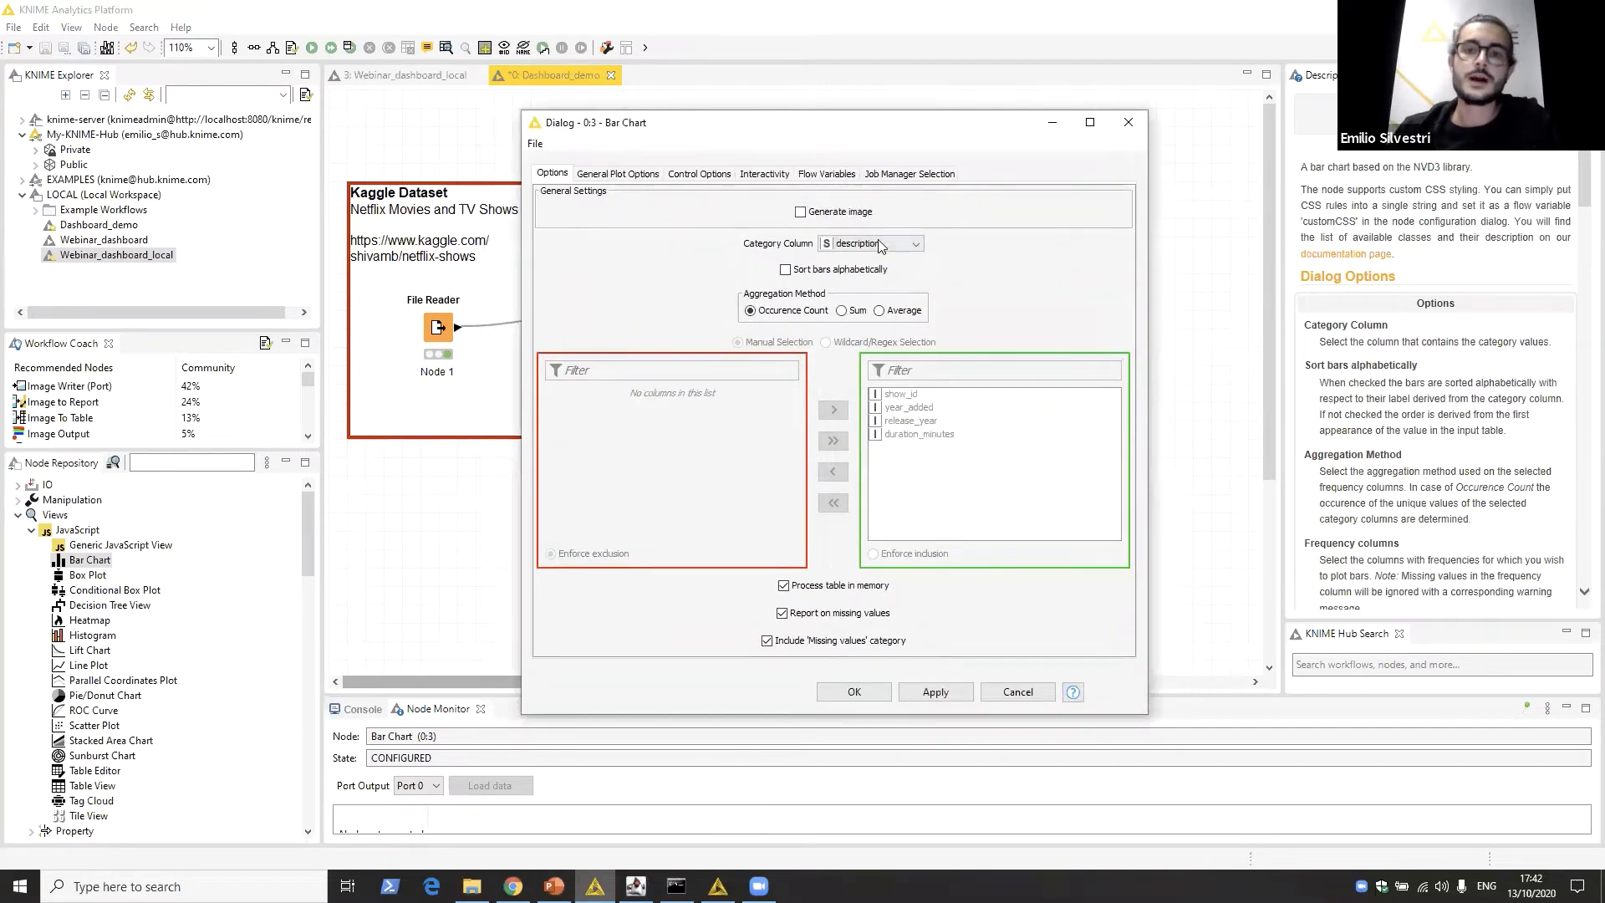
{"action": "left_click", "coordinate": [917, 244]}
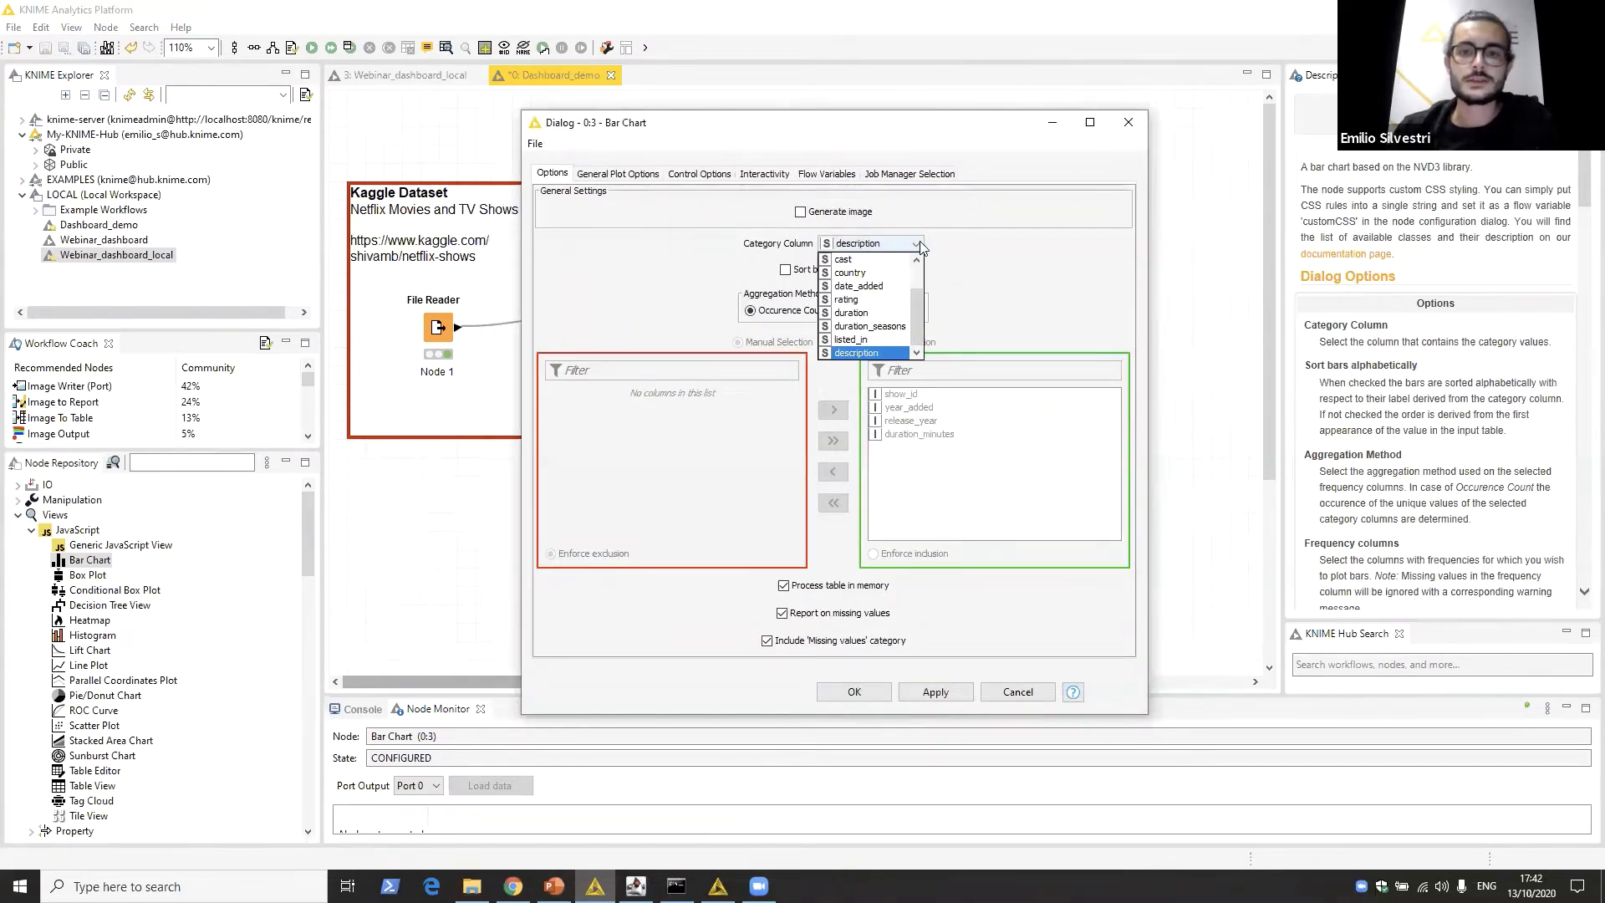
{"action": "left_click", "coordinate": [888, 326]}
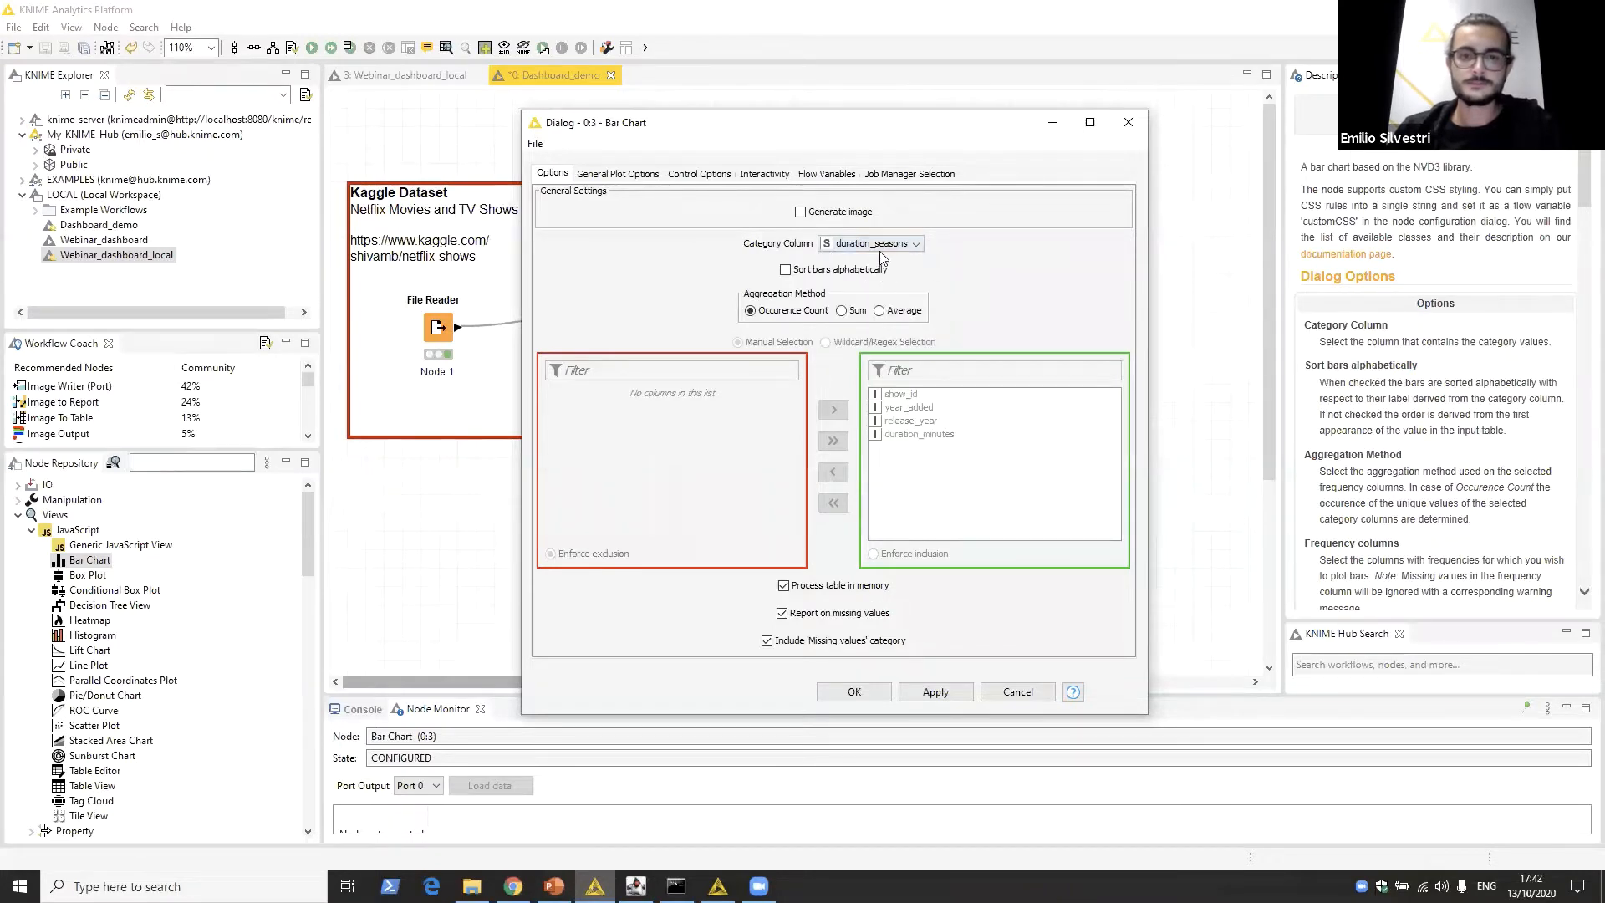
Step: Title the bar chart "TV Shows length", label its category axis "Number of seasons" and frequency axis "Nuber of shows", and execute the node
{"action": "left_click", "coordinate": [638, 176]}
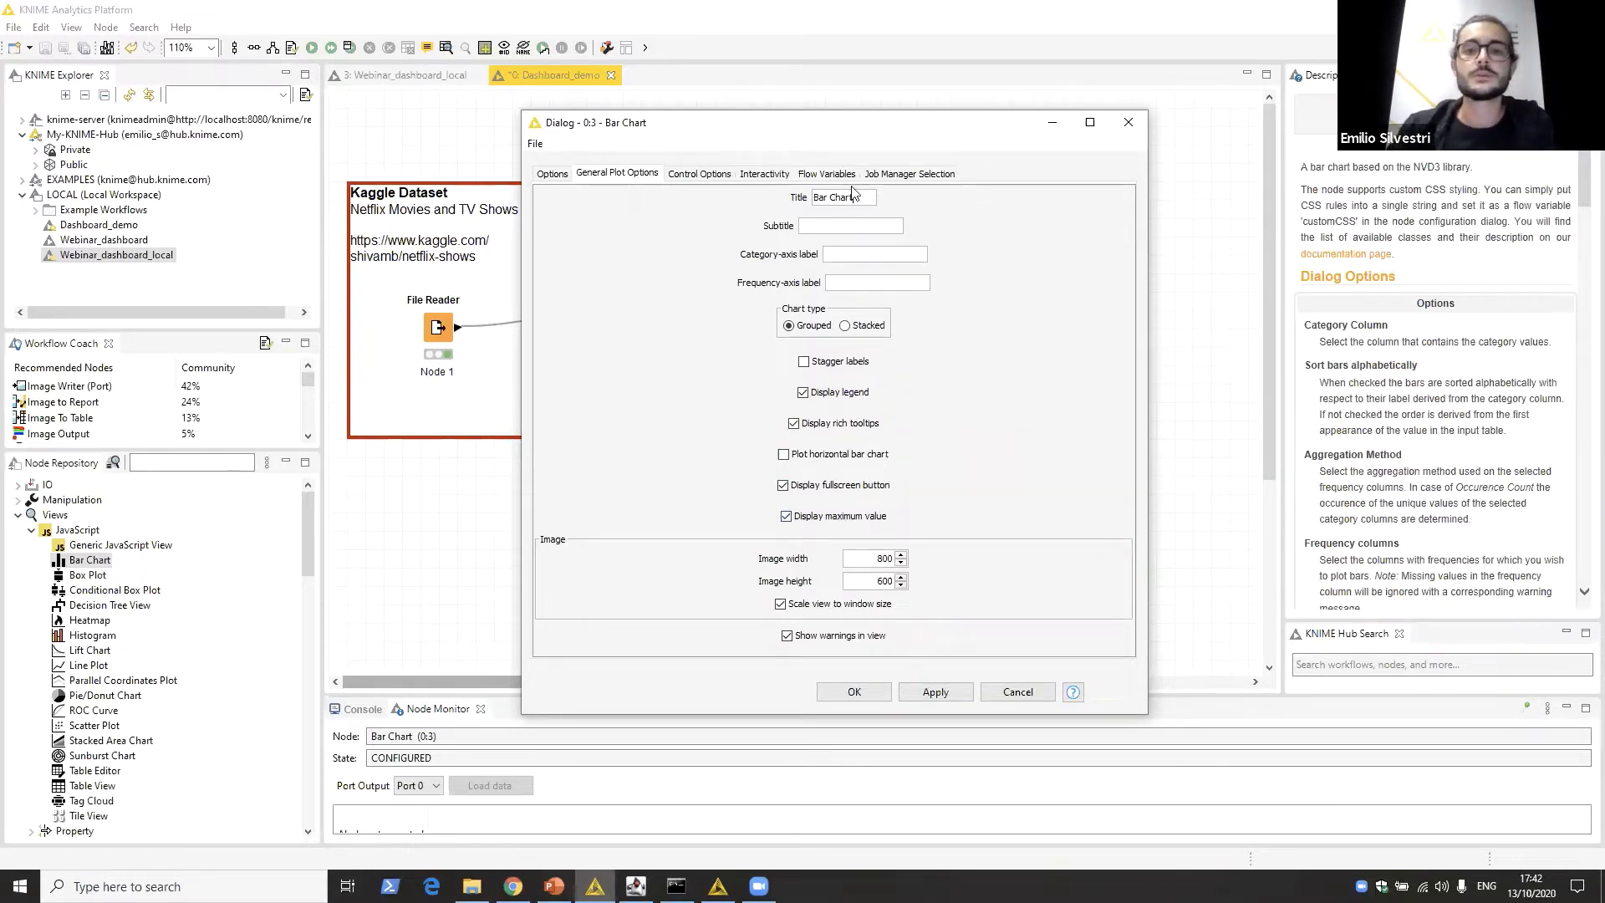
{"action": "left_click_drag", "start_coordinate": [861, 199], "coordinate": [798, 200]}
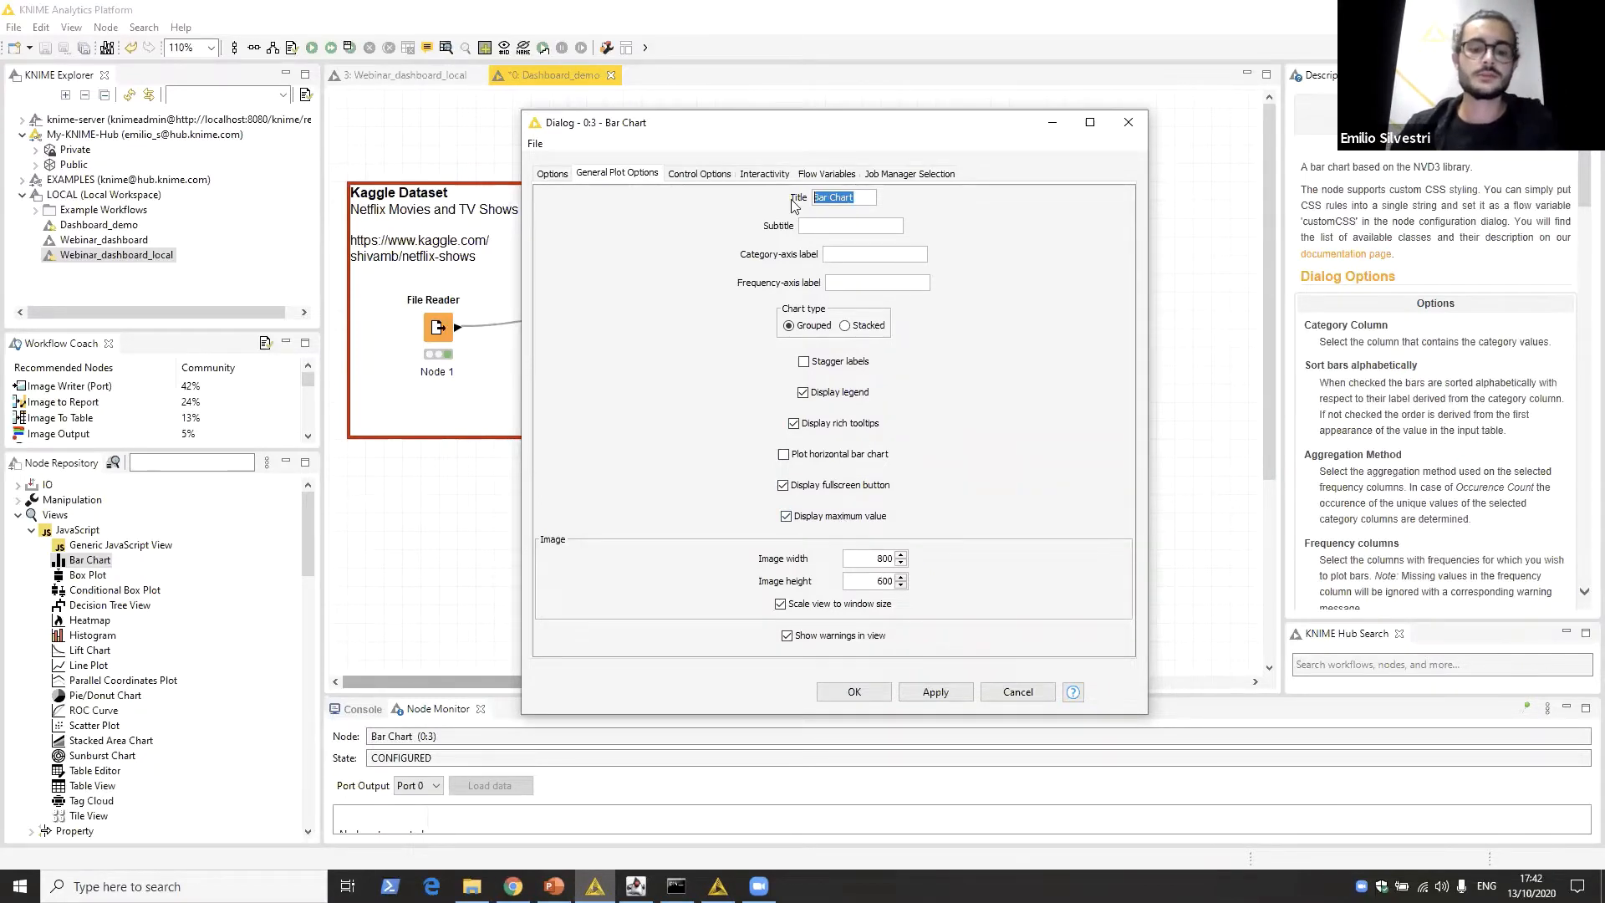
{"action": "type", "text": "TV Shows len"}
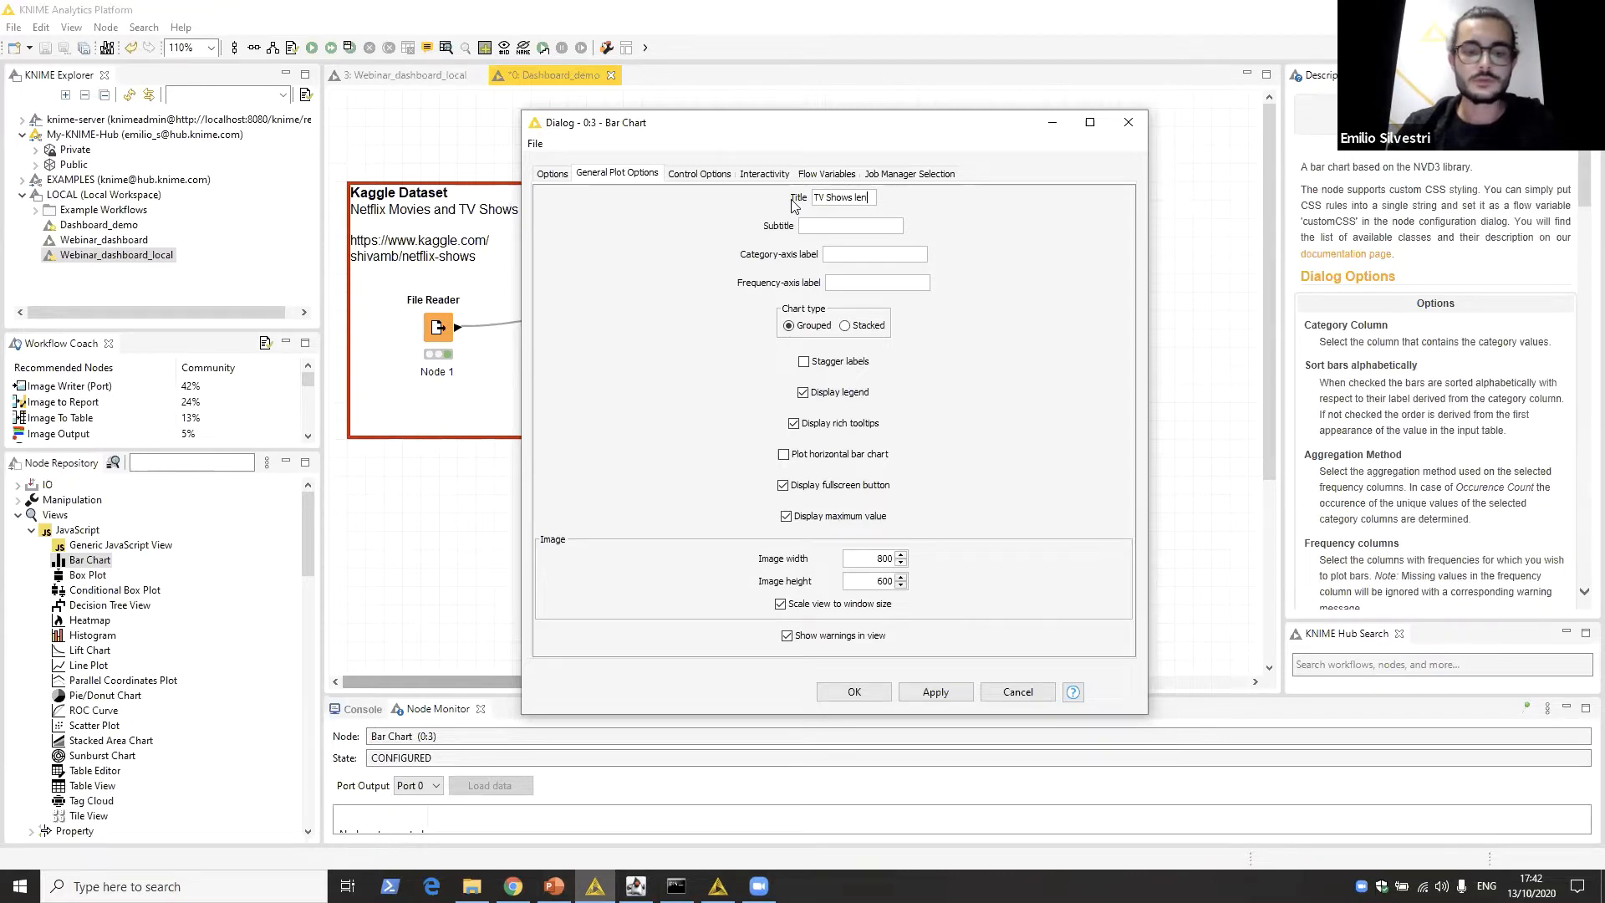
{"action": "type", "text": "gth"}
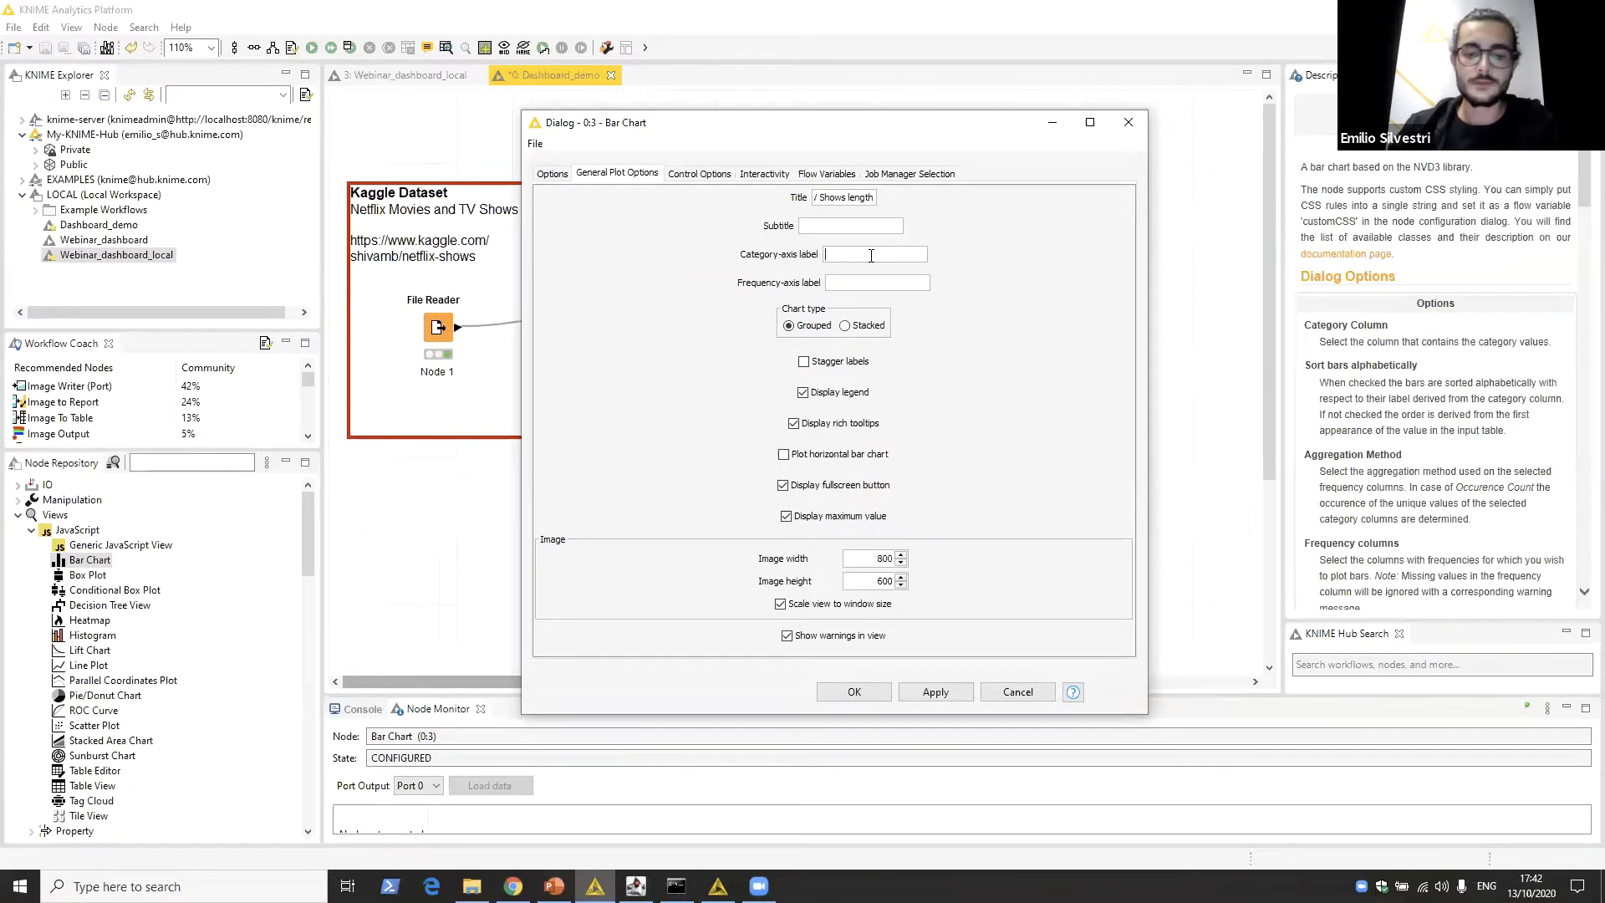
{"action": "type", "text": "ber "}
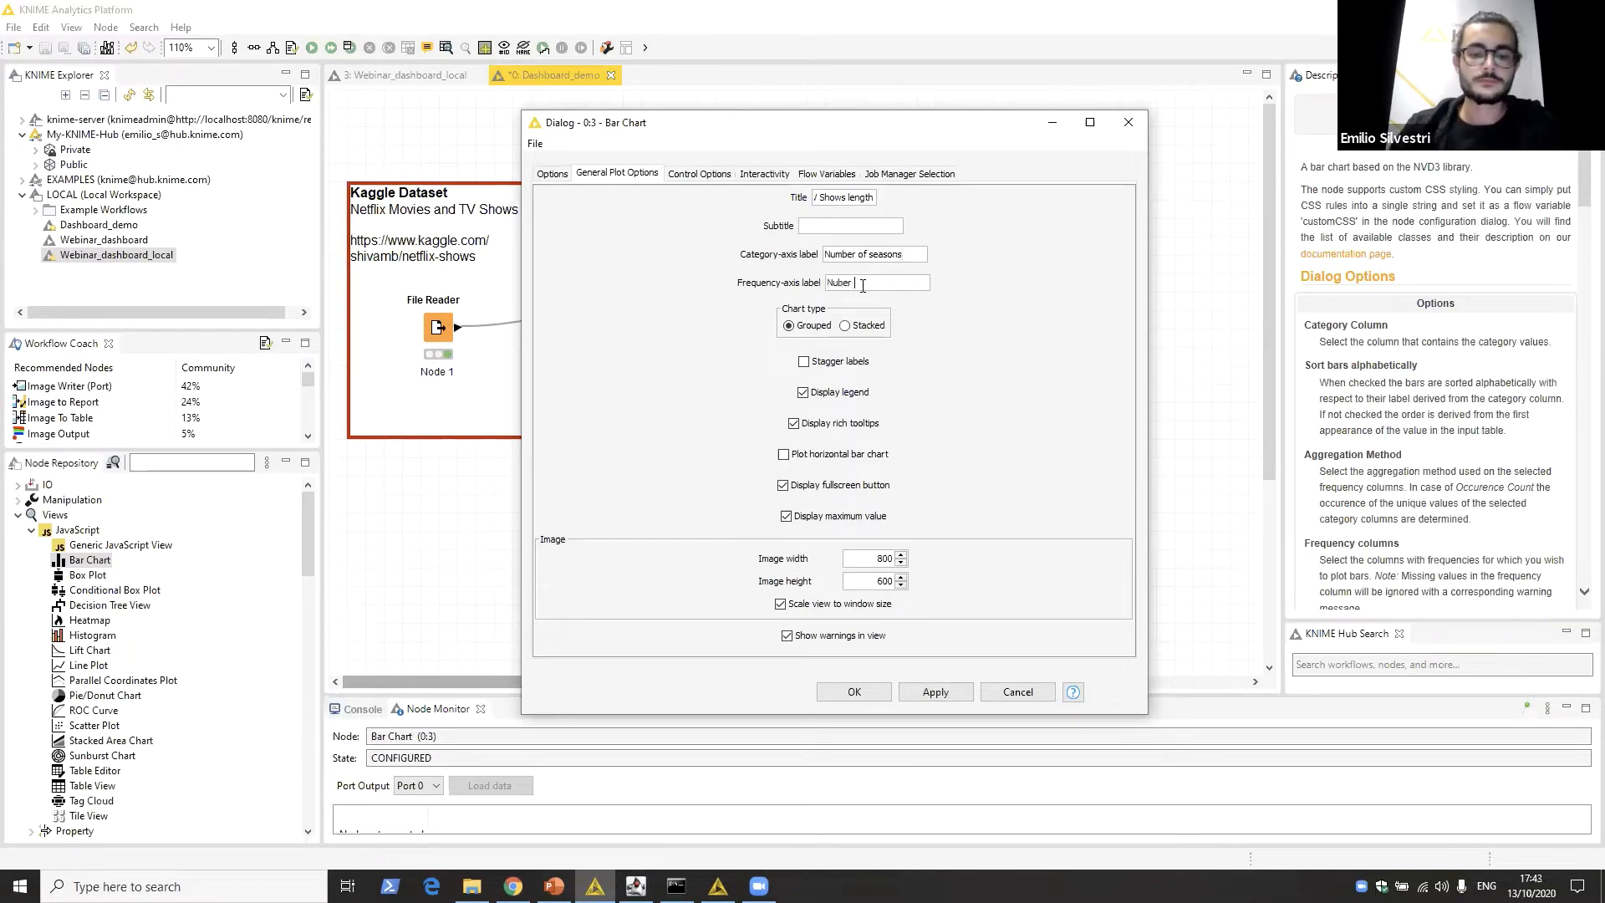
{"action": "type", "text": "of shows"}
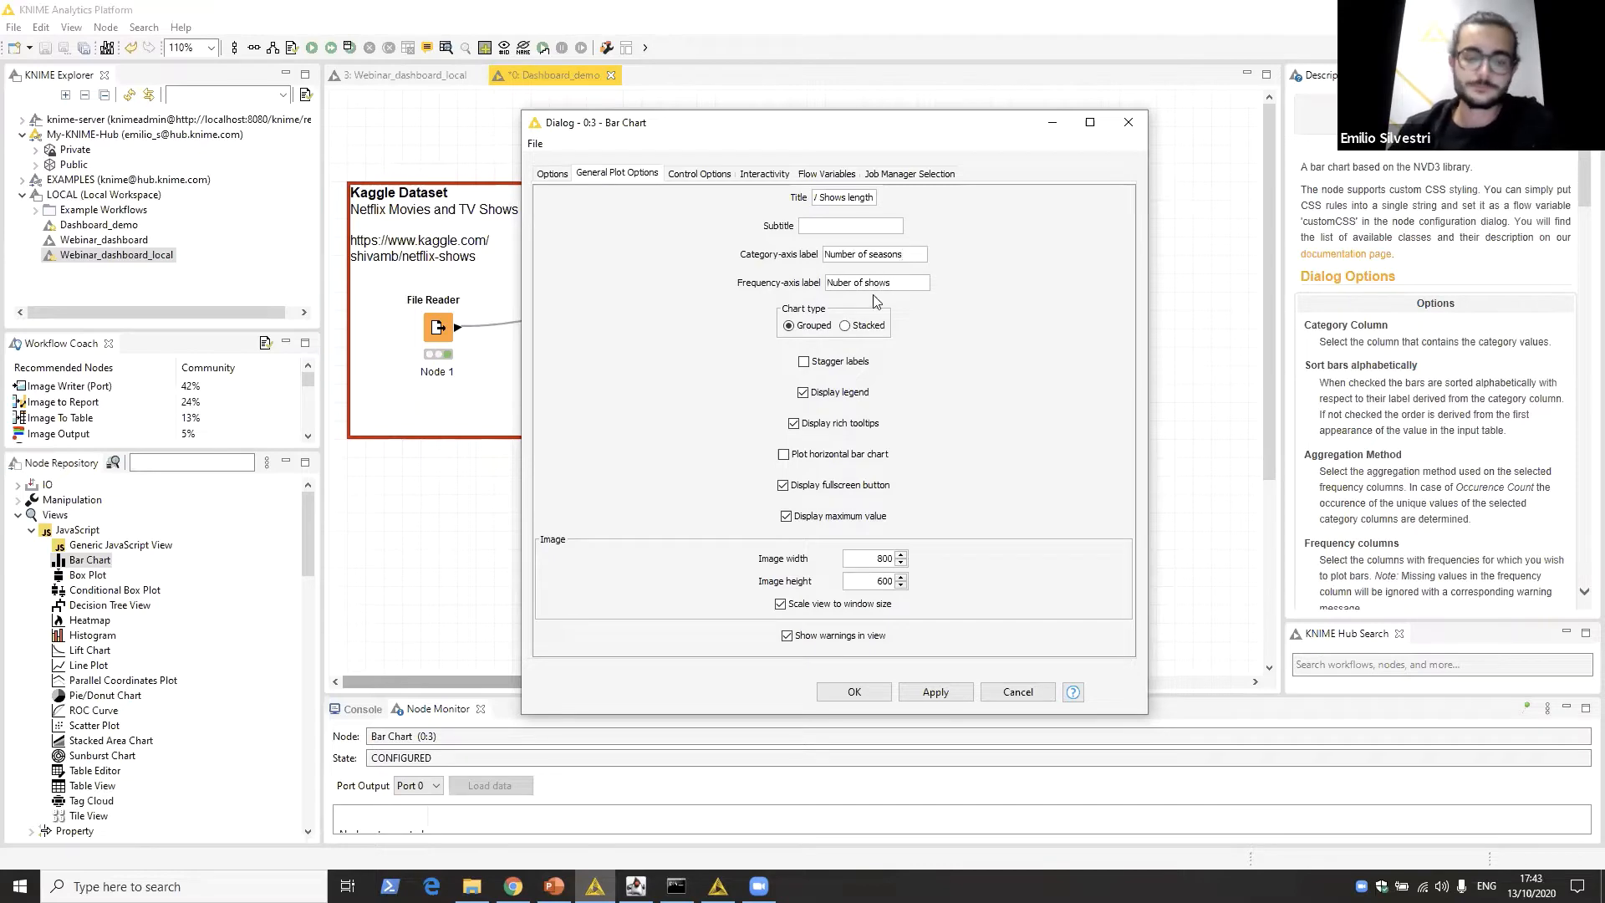
{"action": "left_click", "coordinate": [854, 691]}
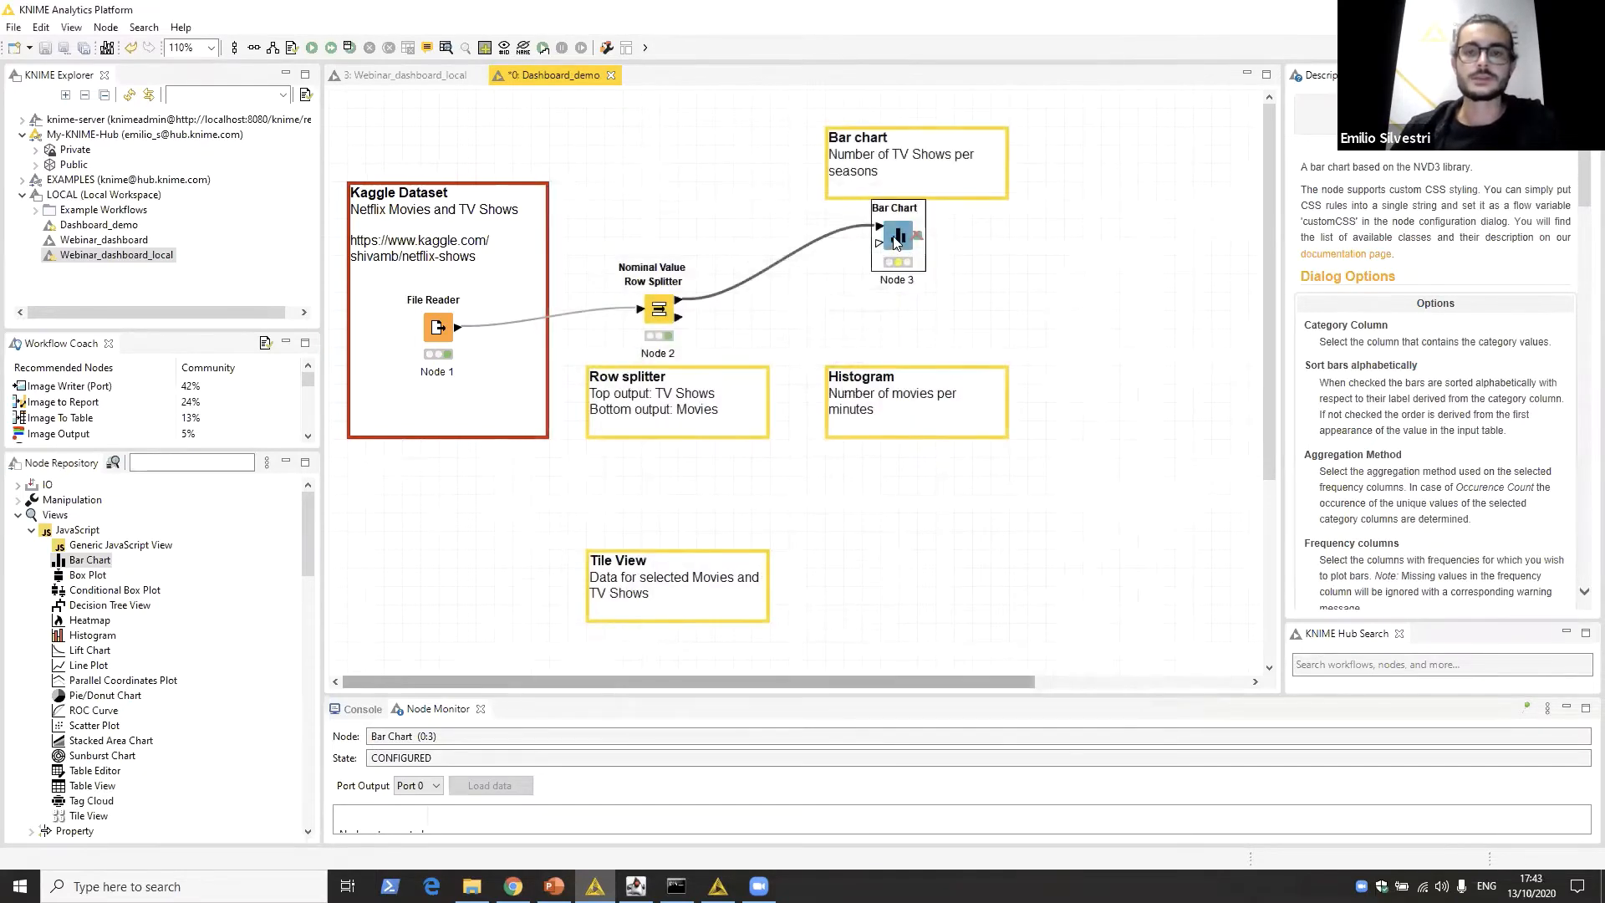
{"action": "right_click", "coordinate": [897, 239]}
{"action": "left_click", "coordinate": [977, 264]}
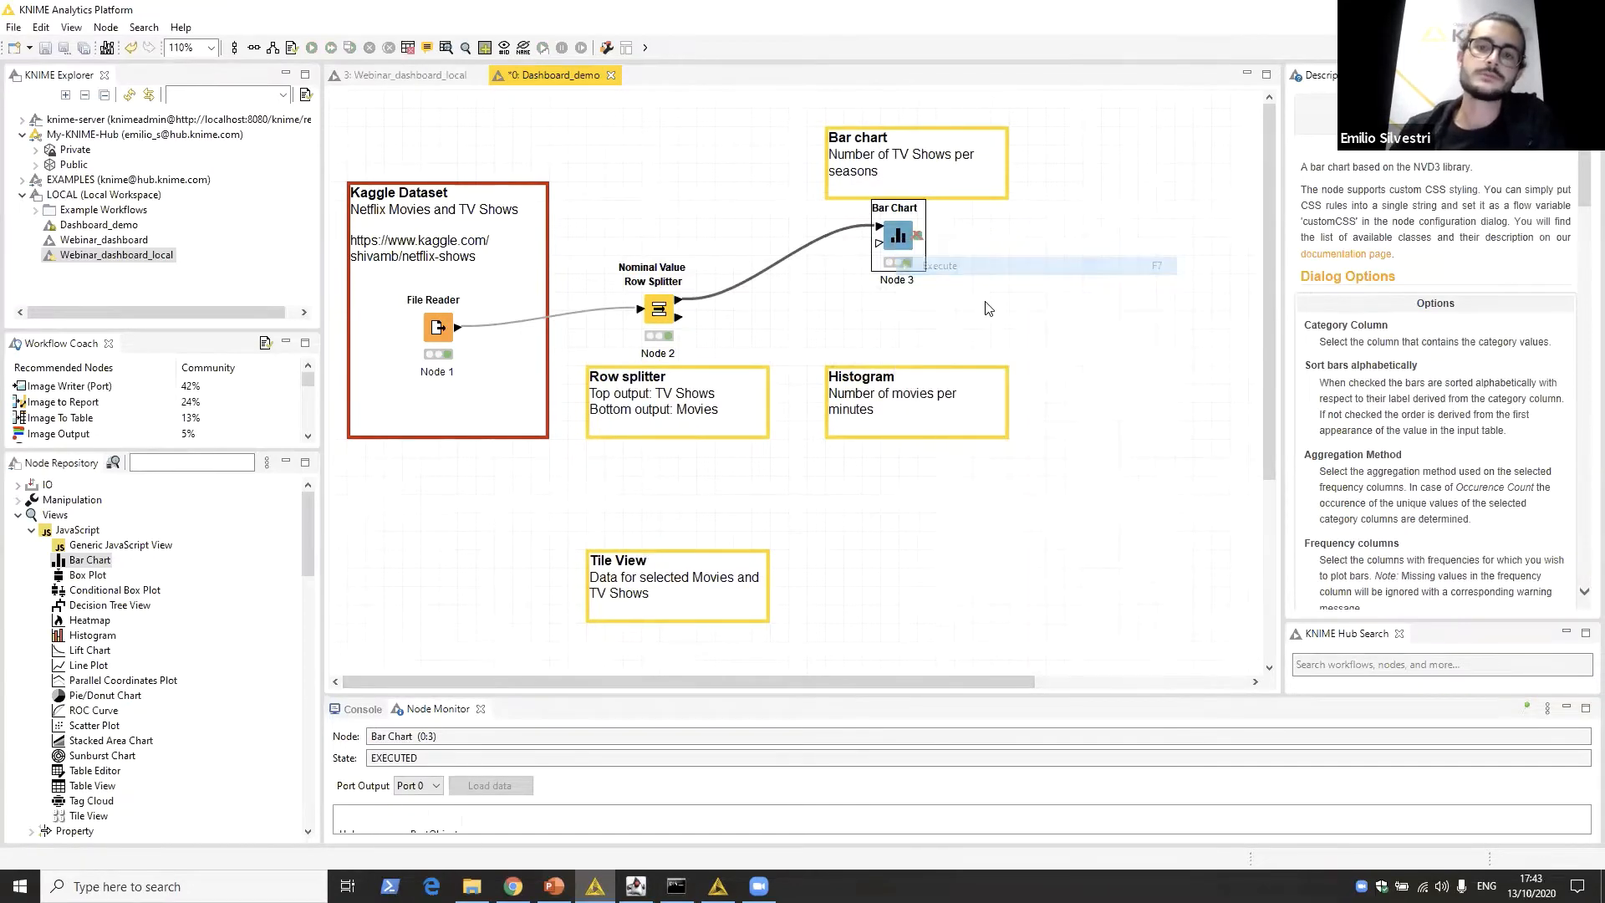
Step: Open the Bar Chart's interactive view, widen it, check the occurrence counts, select the 15 Seasons bar and close the view
{"action": "right_click", "coordinate": [903, 235]}
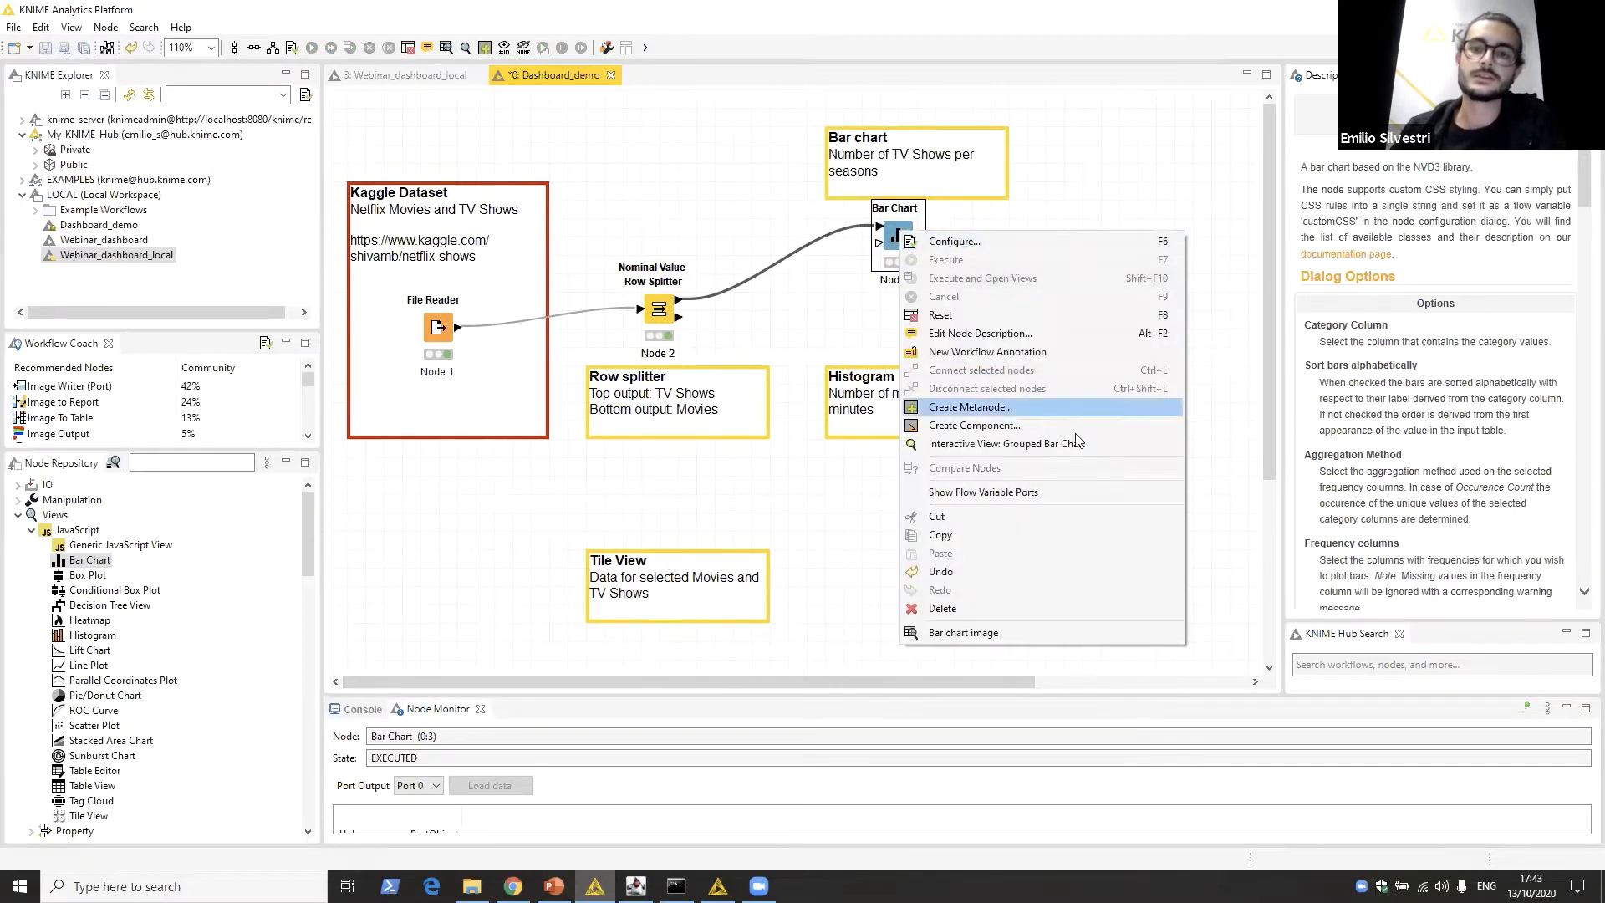
{"action": "left_click", "coordinate": [1100, 447]}
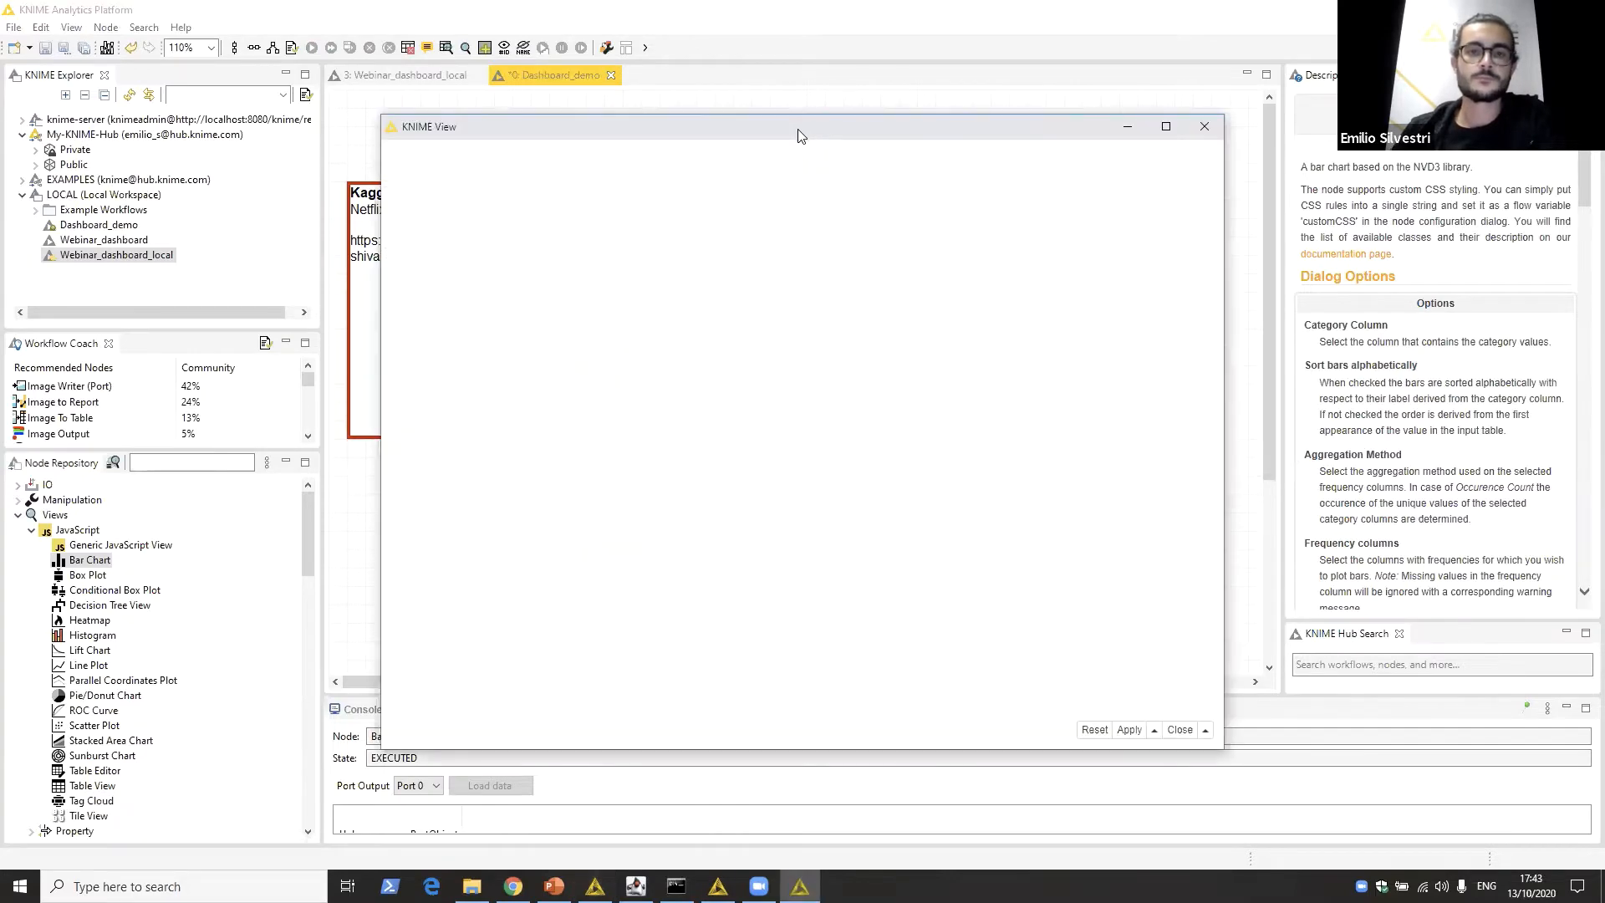
{"action": "left_click_drag", "start_coordinate": [800, 134], "coordinate": [763, 81]}
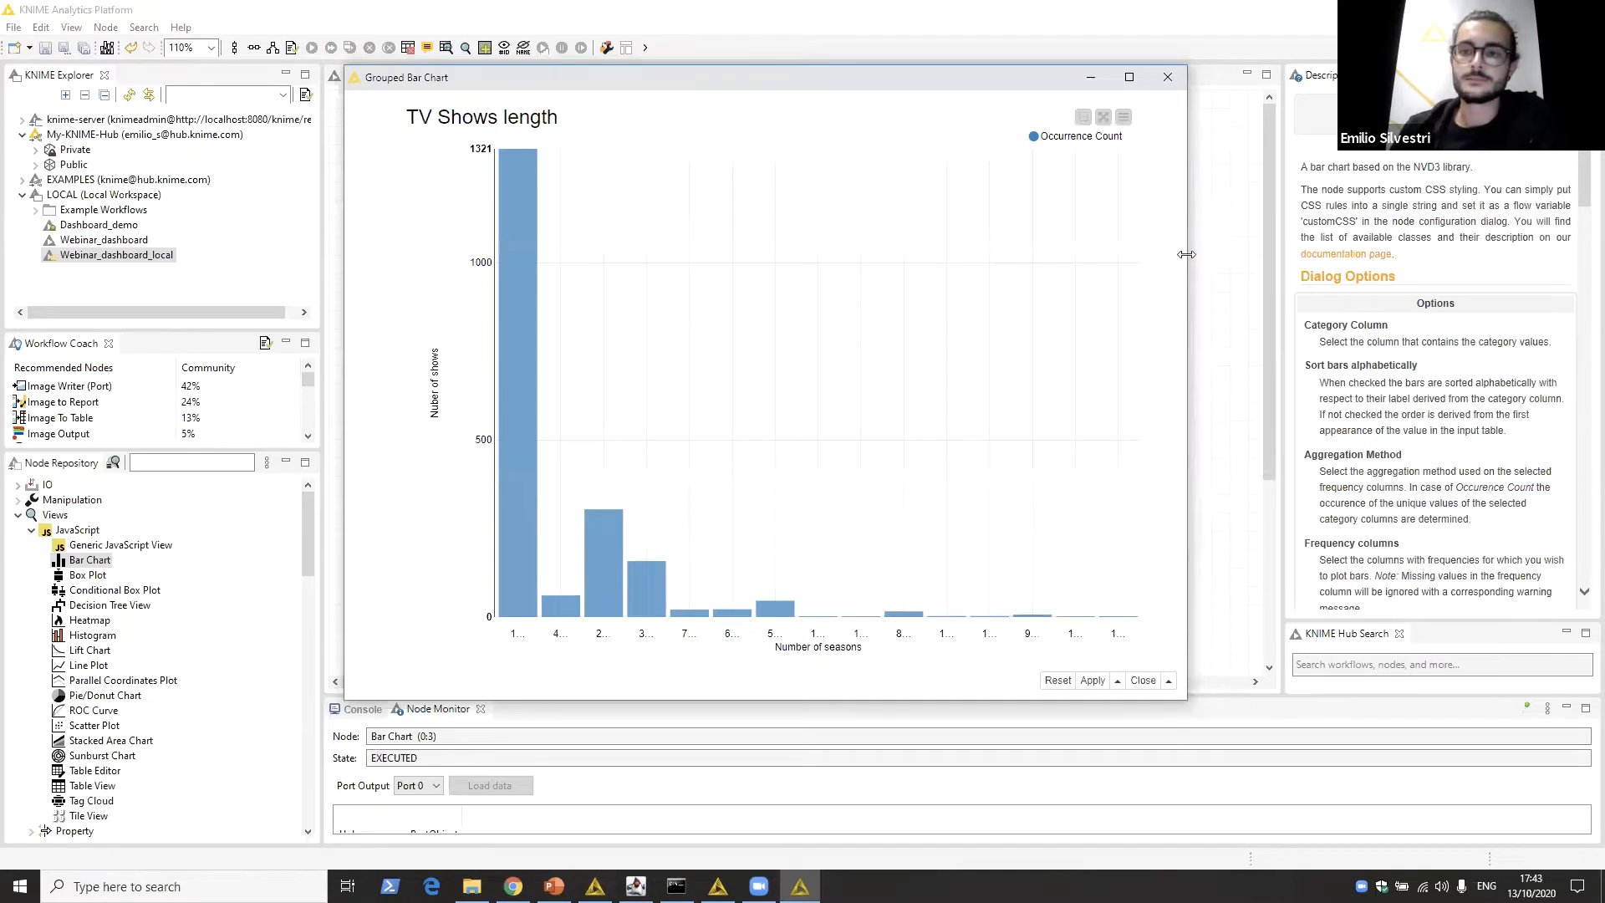
{"action": "left_click_drag", "start_coordinate": [1068, 80], "coordinate": [1129, 75]}
{"action": "left_click_drag", "start_coordinate": [405, 443], "coordinate": [184, 443]}
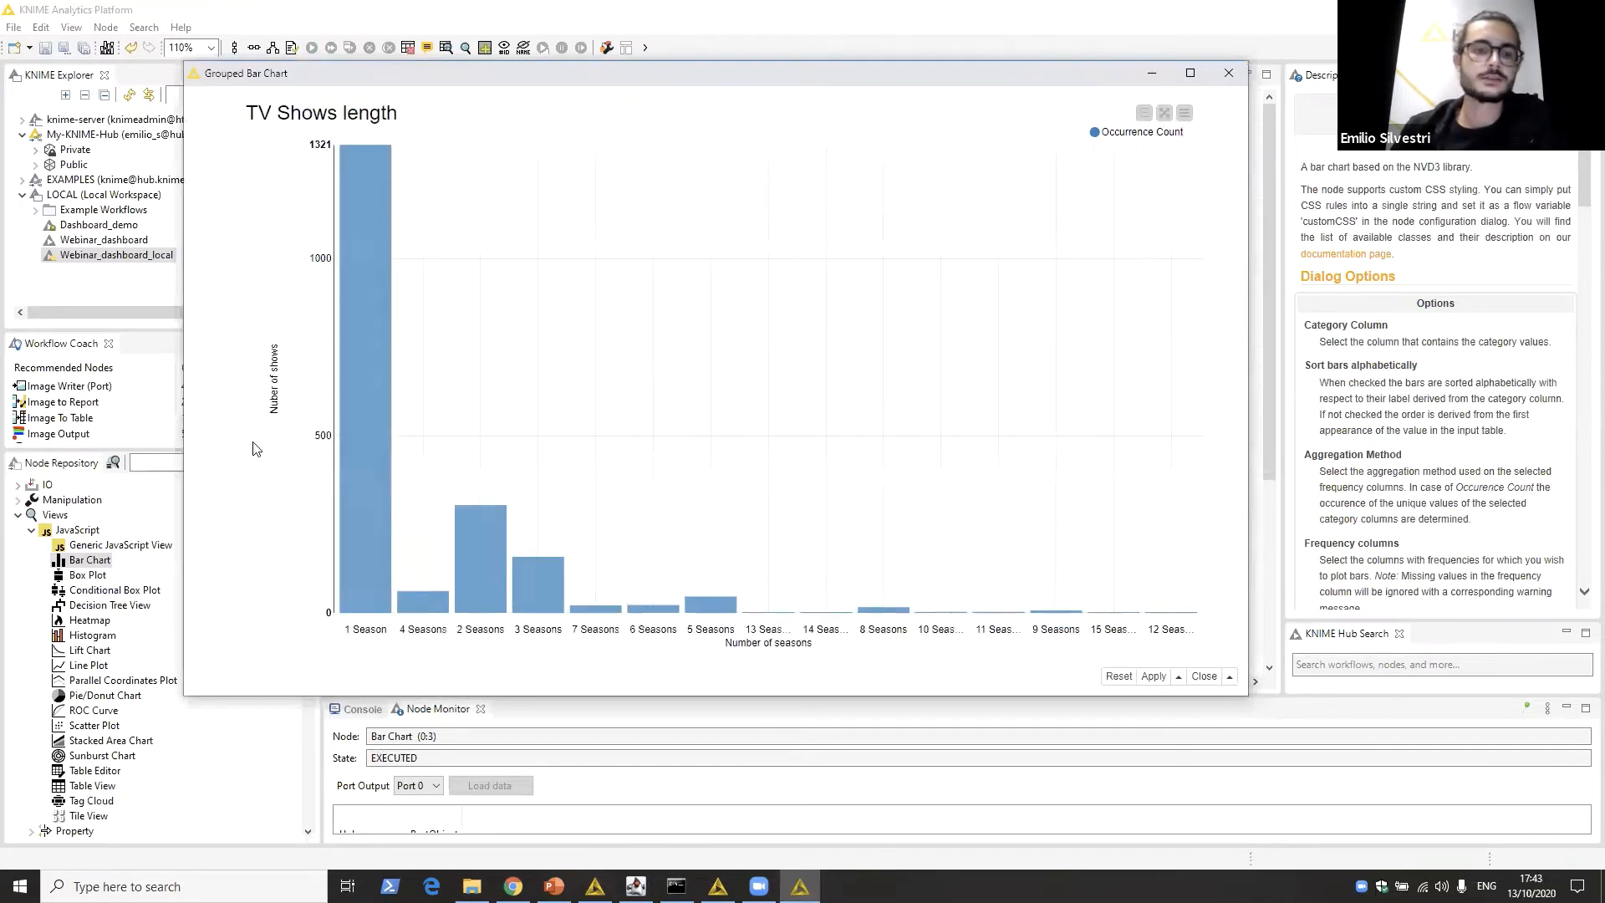
{"action": "mouse_move", "coordinate": [369, 343]}
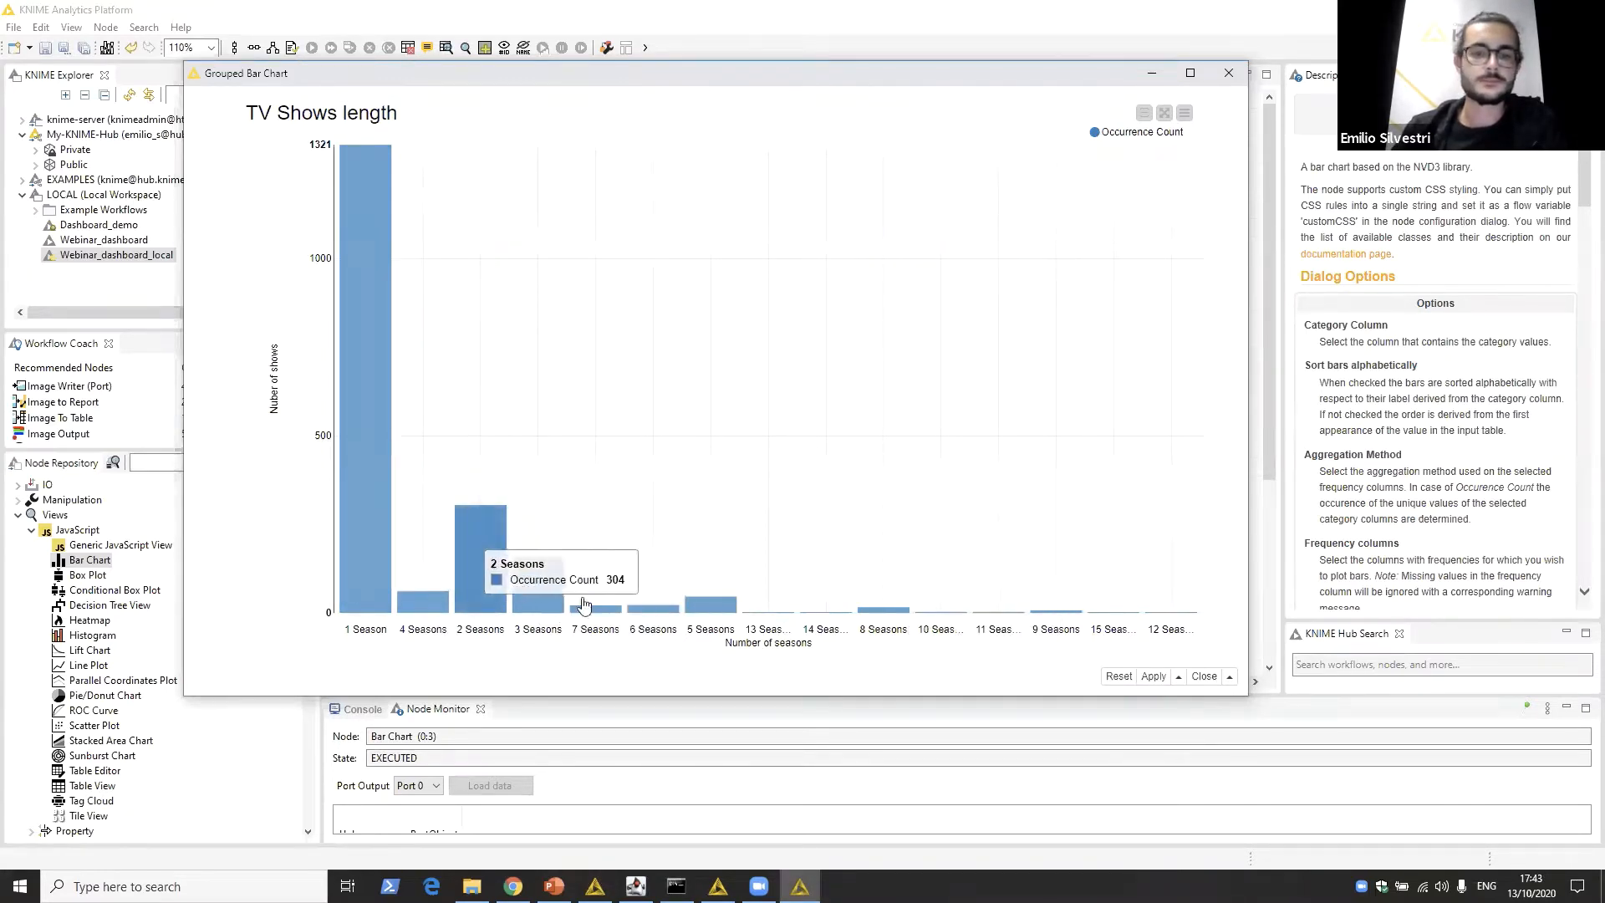
{"action": "left_click", "coordinate": [1112, 613]}
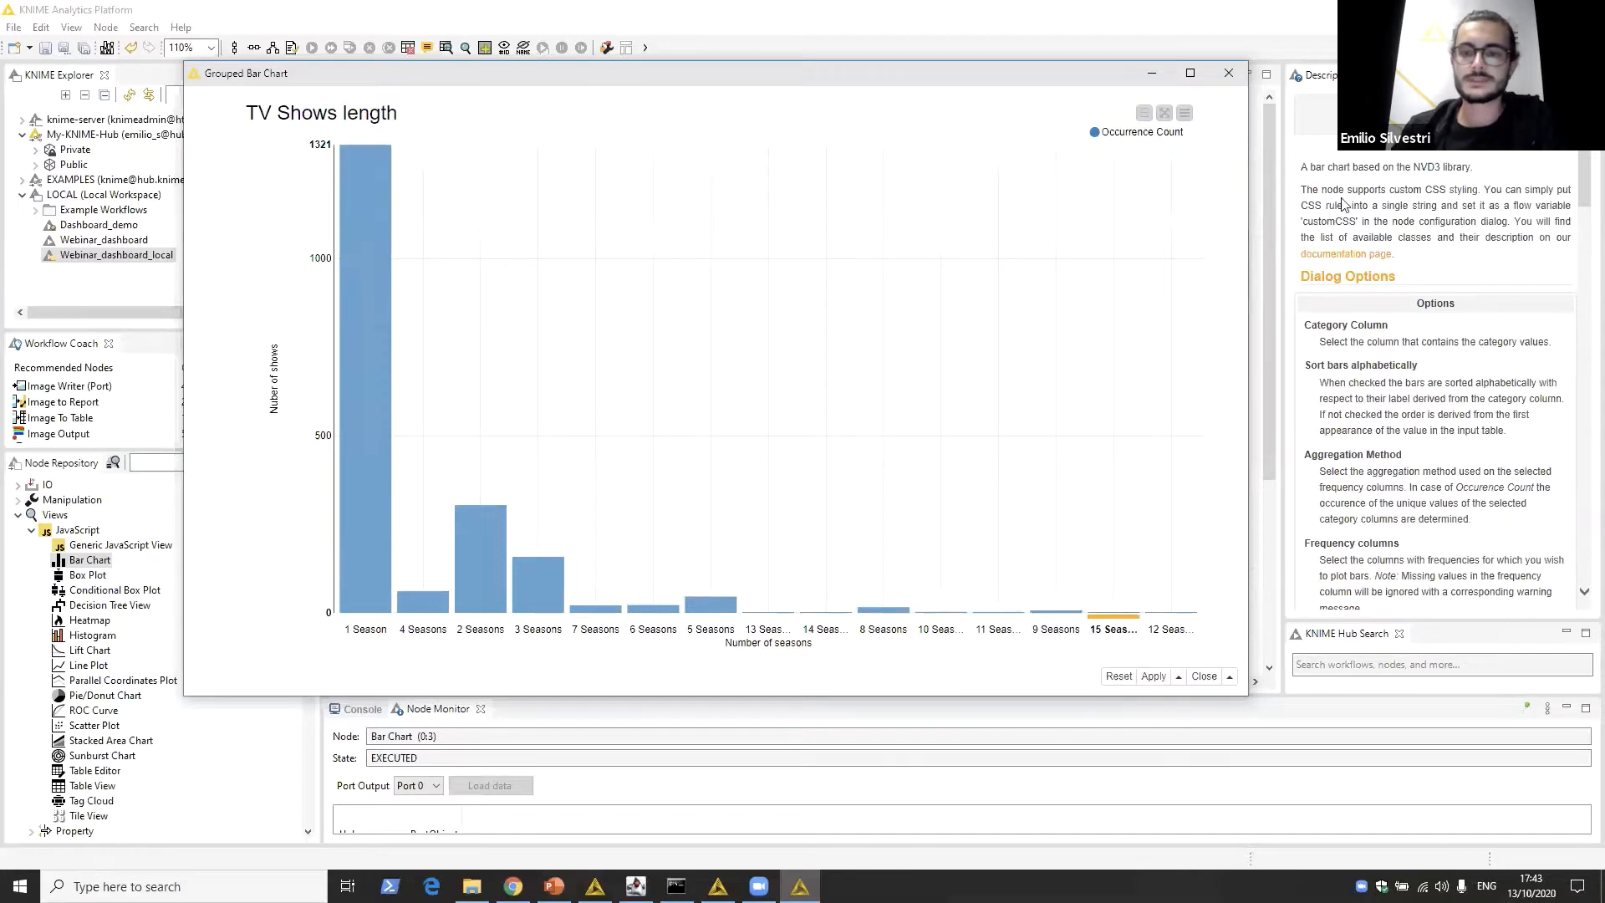
{"action": "left_click", "coordinate": [1228, 75]}
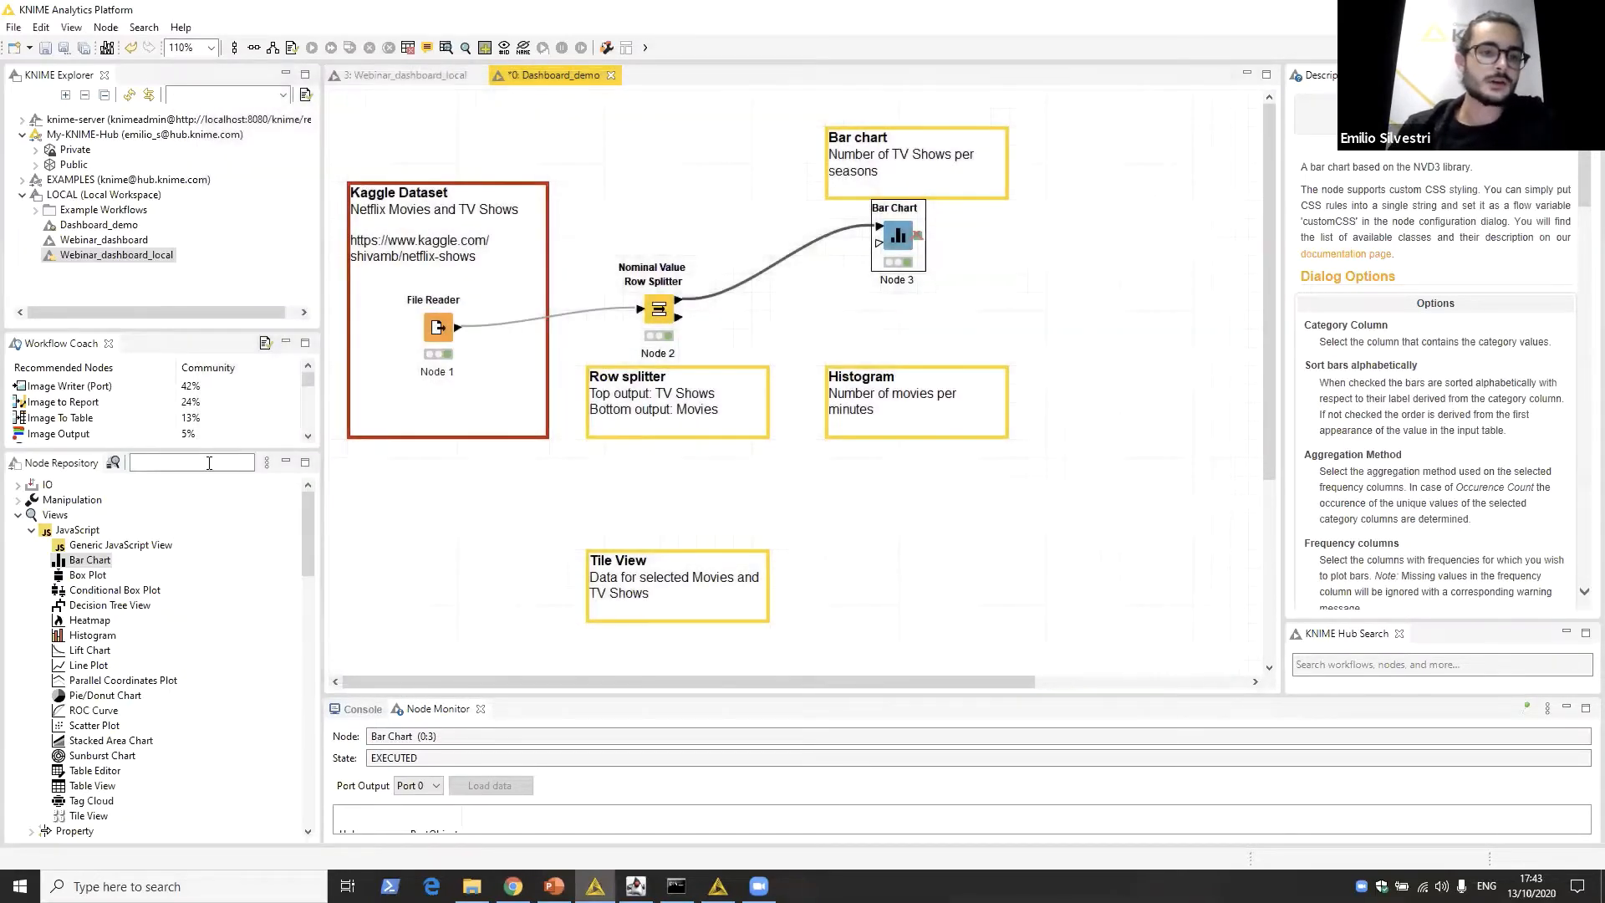
Step: Add a JavaScript Histogram node above the Histogram annotation and connect the splitter's bottom output to its input
{"action": "left_click", "coordinate": [209, 463]}
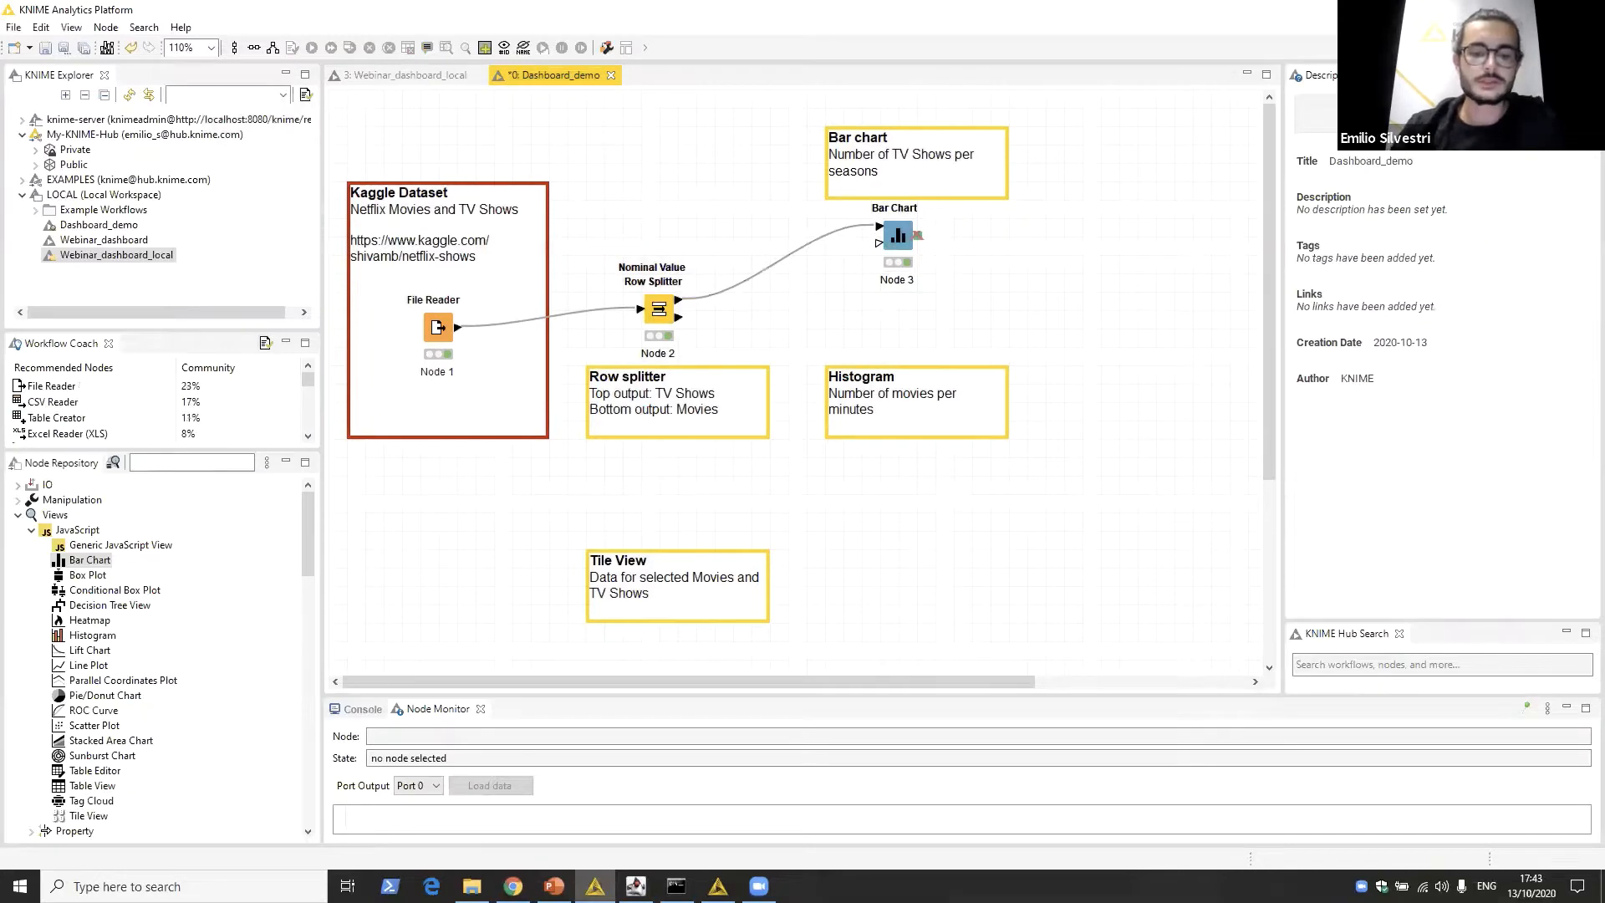
{"action": "left_click", "coordinate": [208, 463]}
{"action": "type", "text": "histogram"}
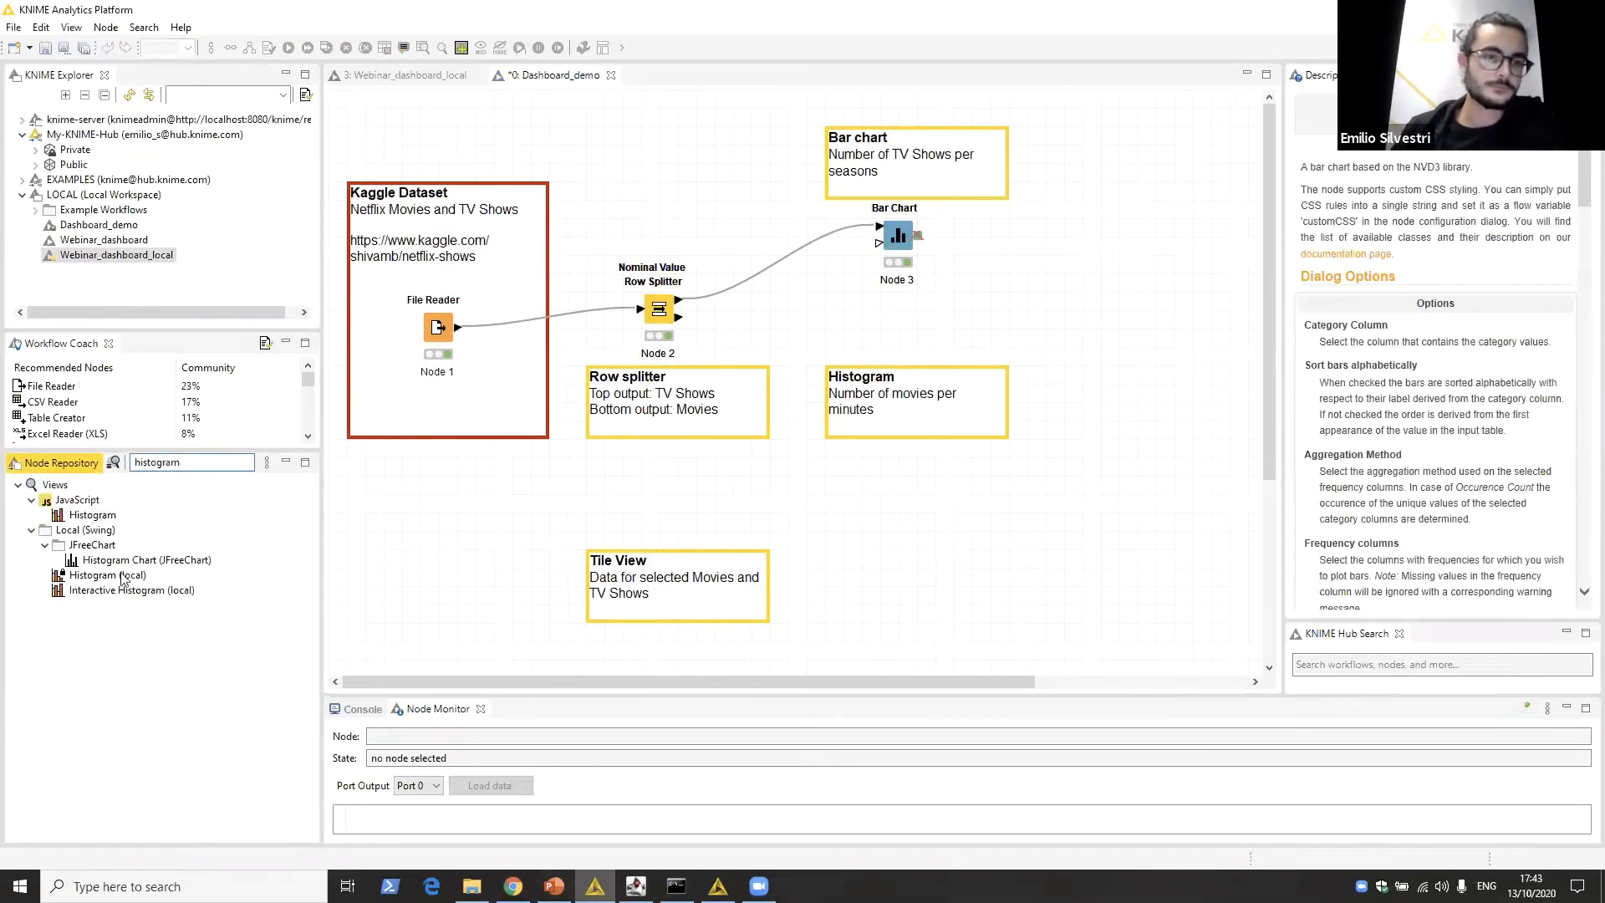
{"action": "left_click_drag", "start_coordinate": [93, 514], "coordinate": [897, 328]}
{"action": "left_click", "coordinate": [659, 315]}
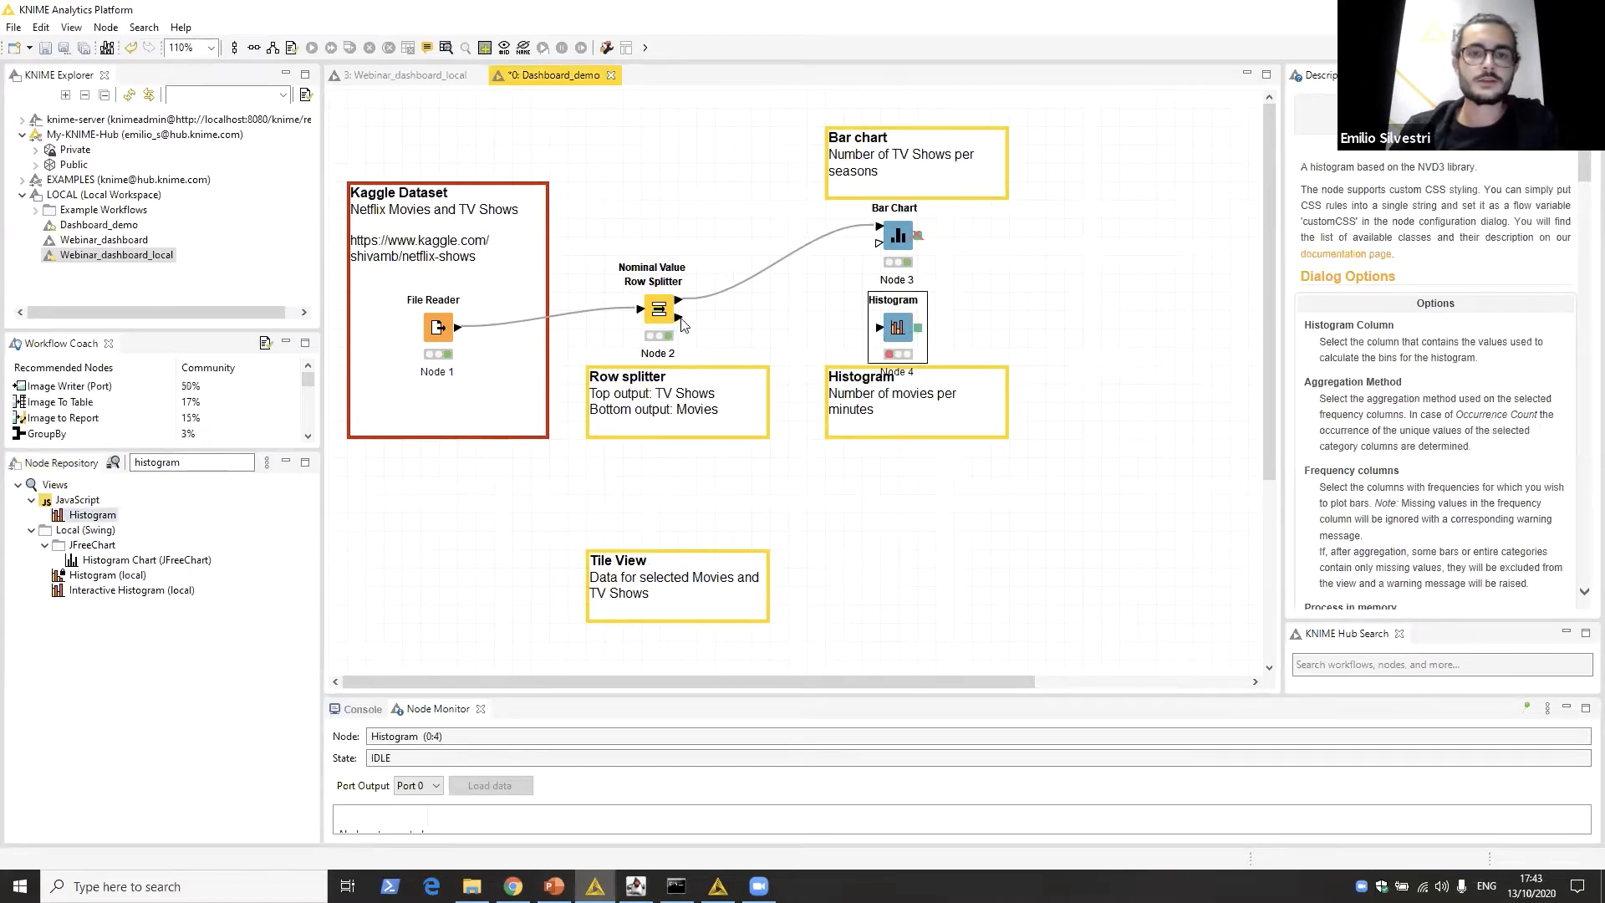
{"action": "left_click_drag", "start_coordinate": [678, 317], "coordinate": [880, 327]}
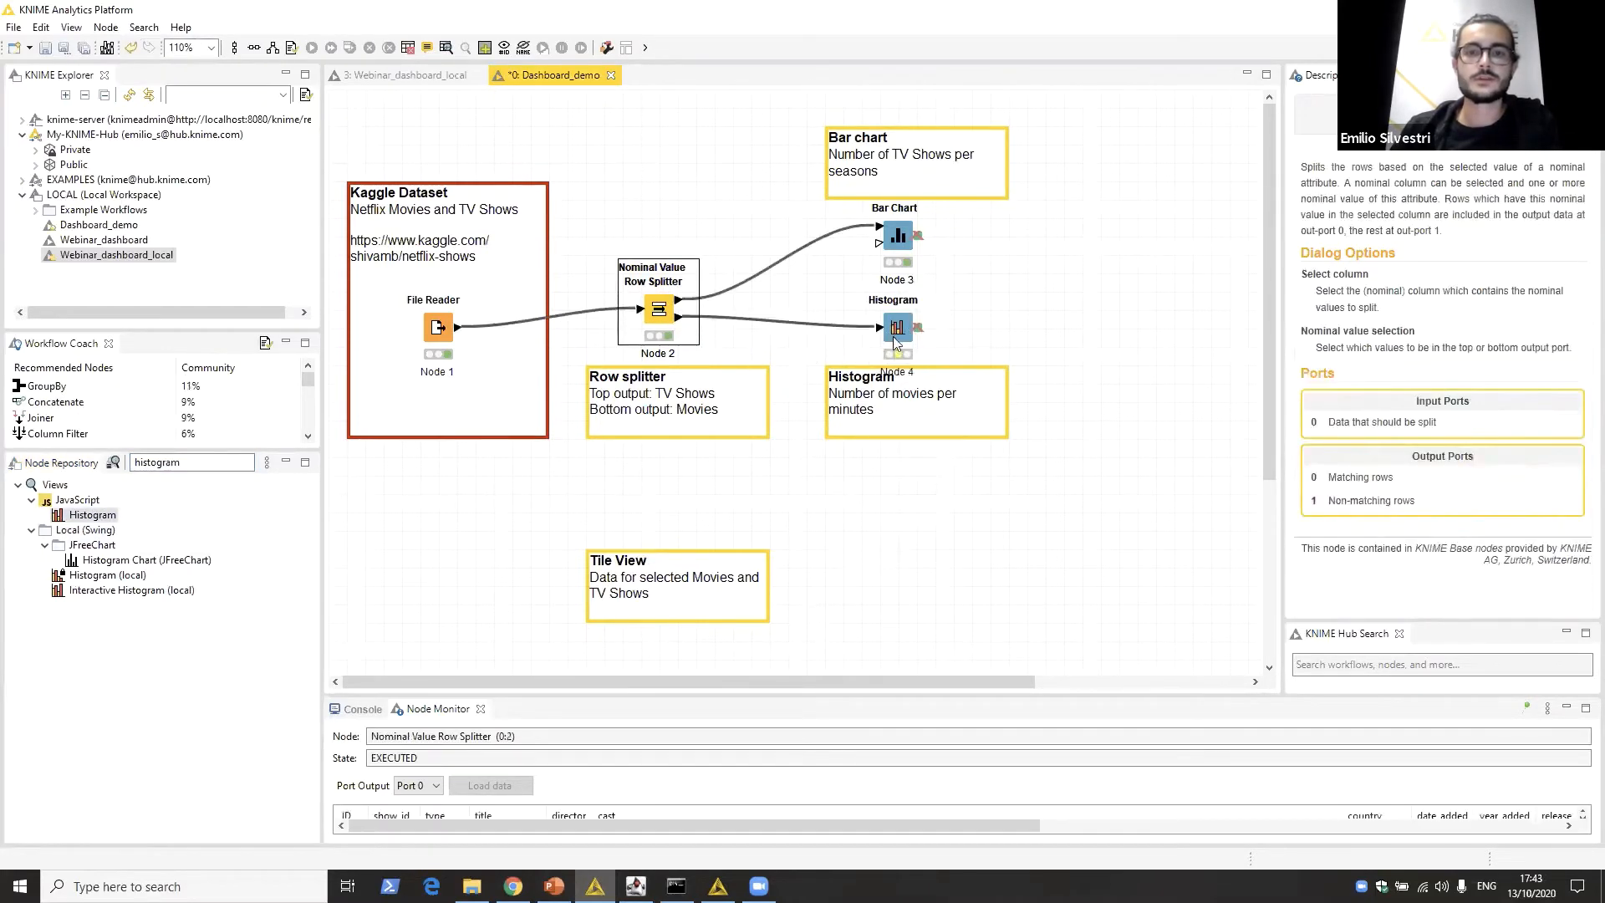
Step: Configure the Histogram node to use the duration_minutes column with a fixed number of 20 bins
{"action": "left_click", "coordinate": [898, 334]}
{"action": "right_click", "coordinate": [899, 334]}
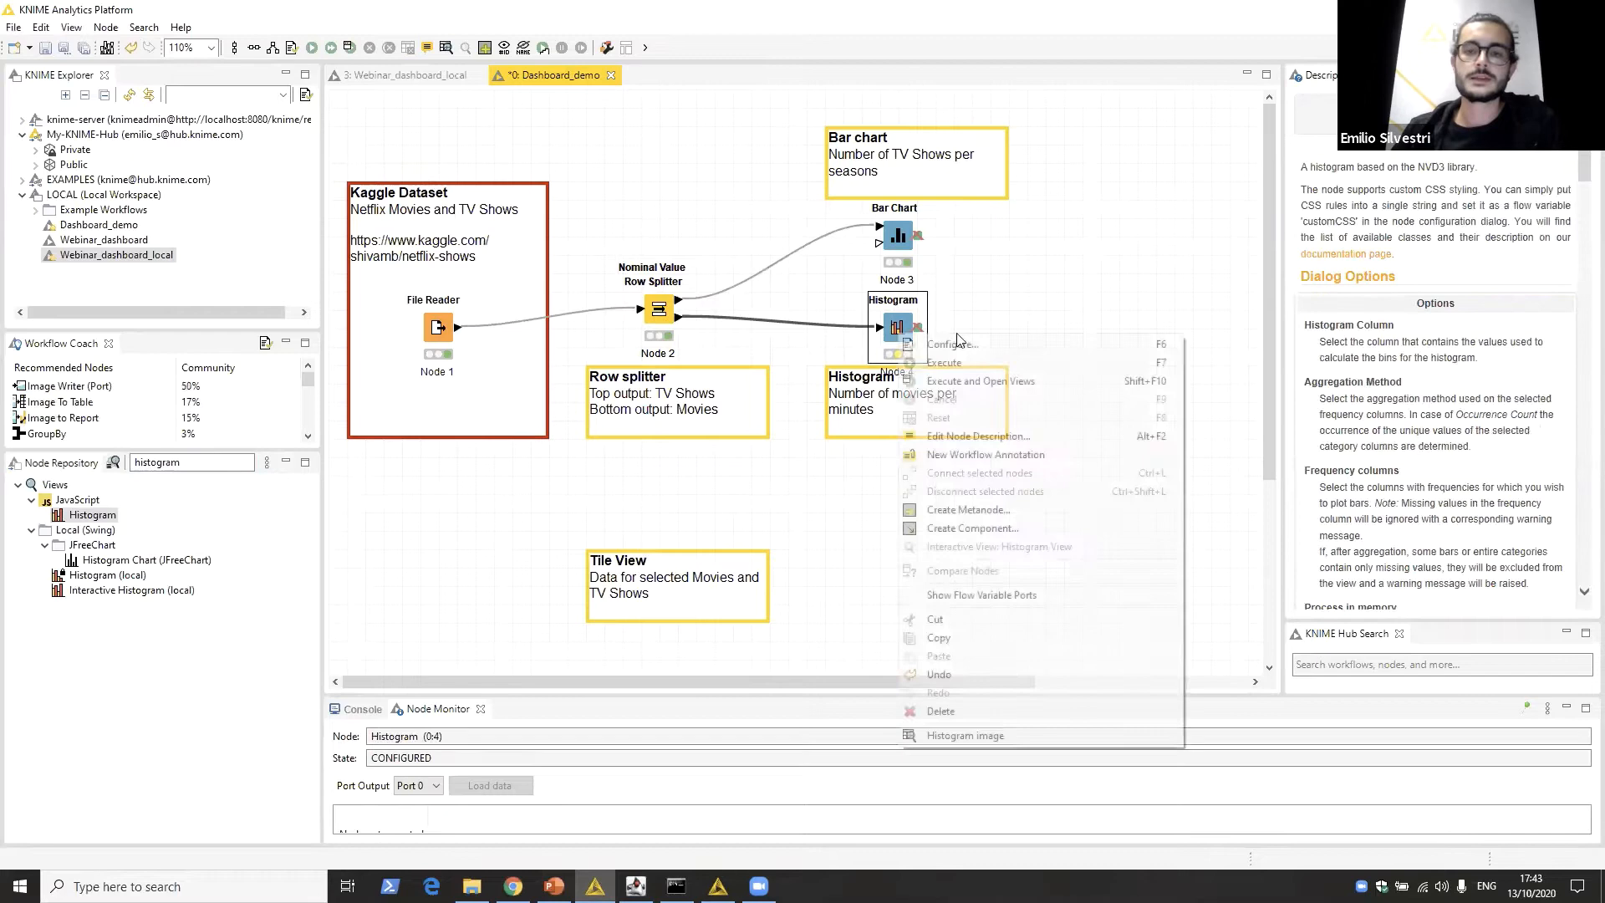
{"action": "left_click", "coordinate": [1108, 347]}
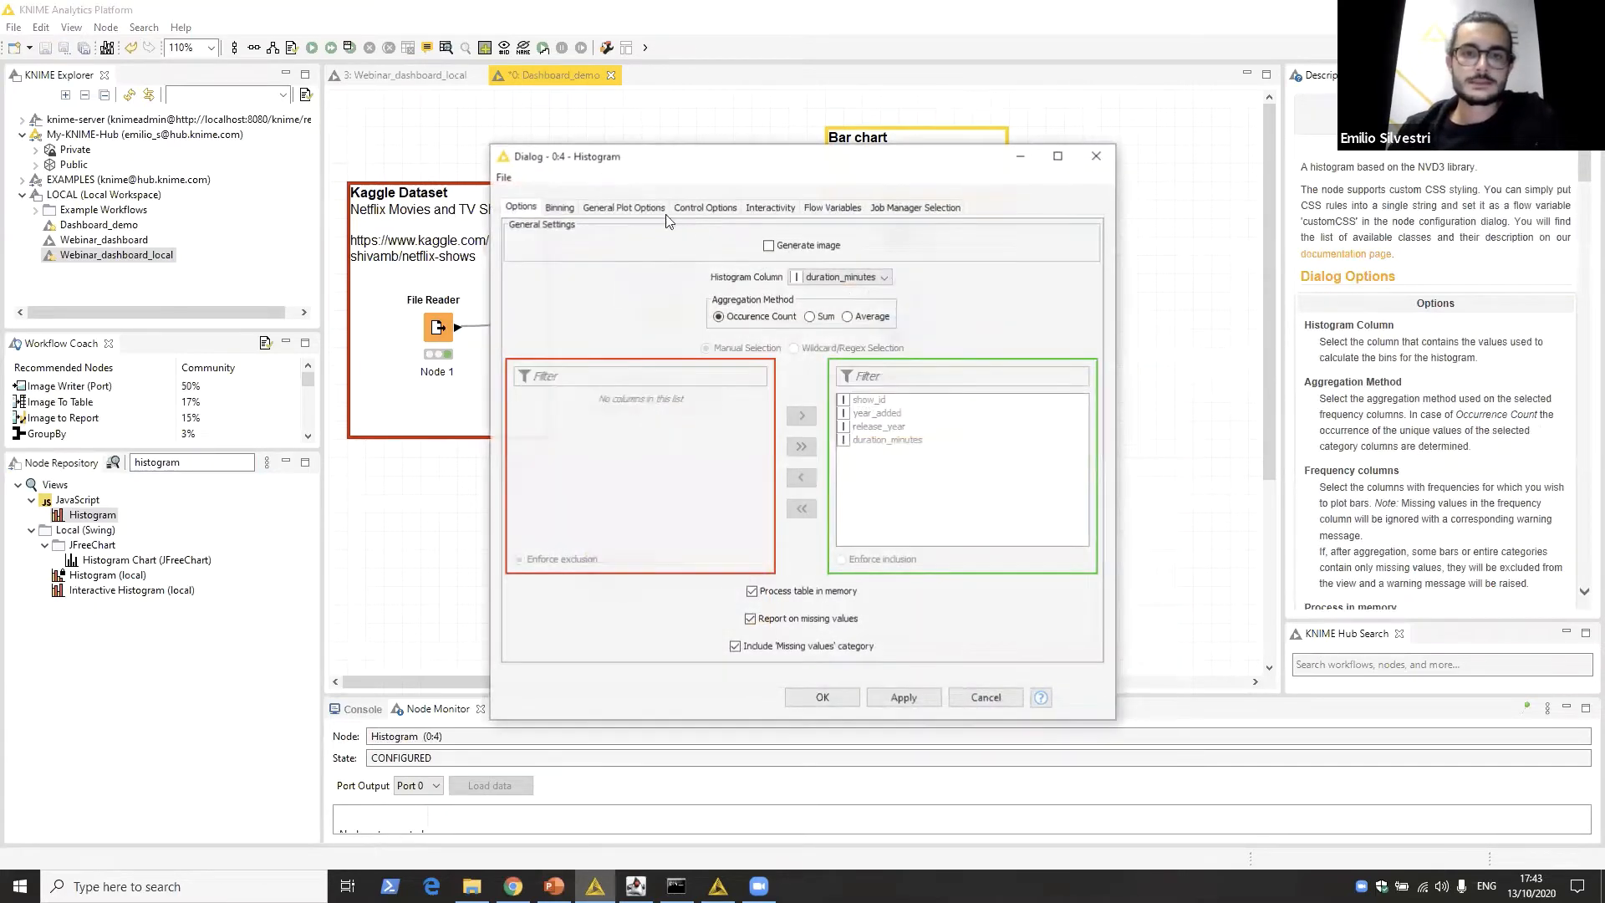
{"action": "left_click", "coordinate": [952, 249]}
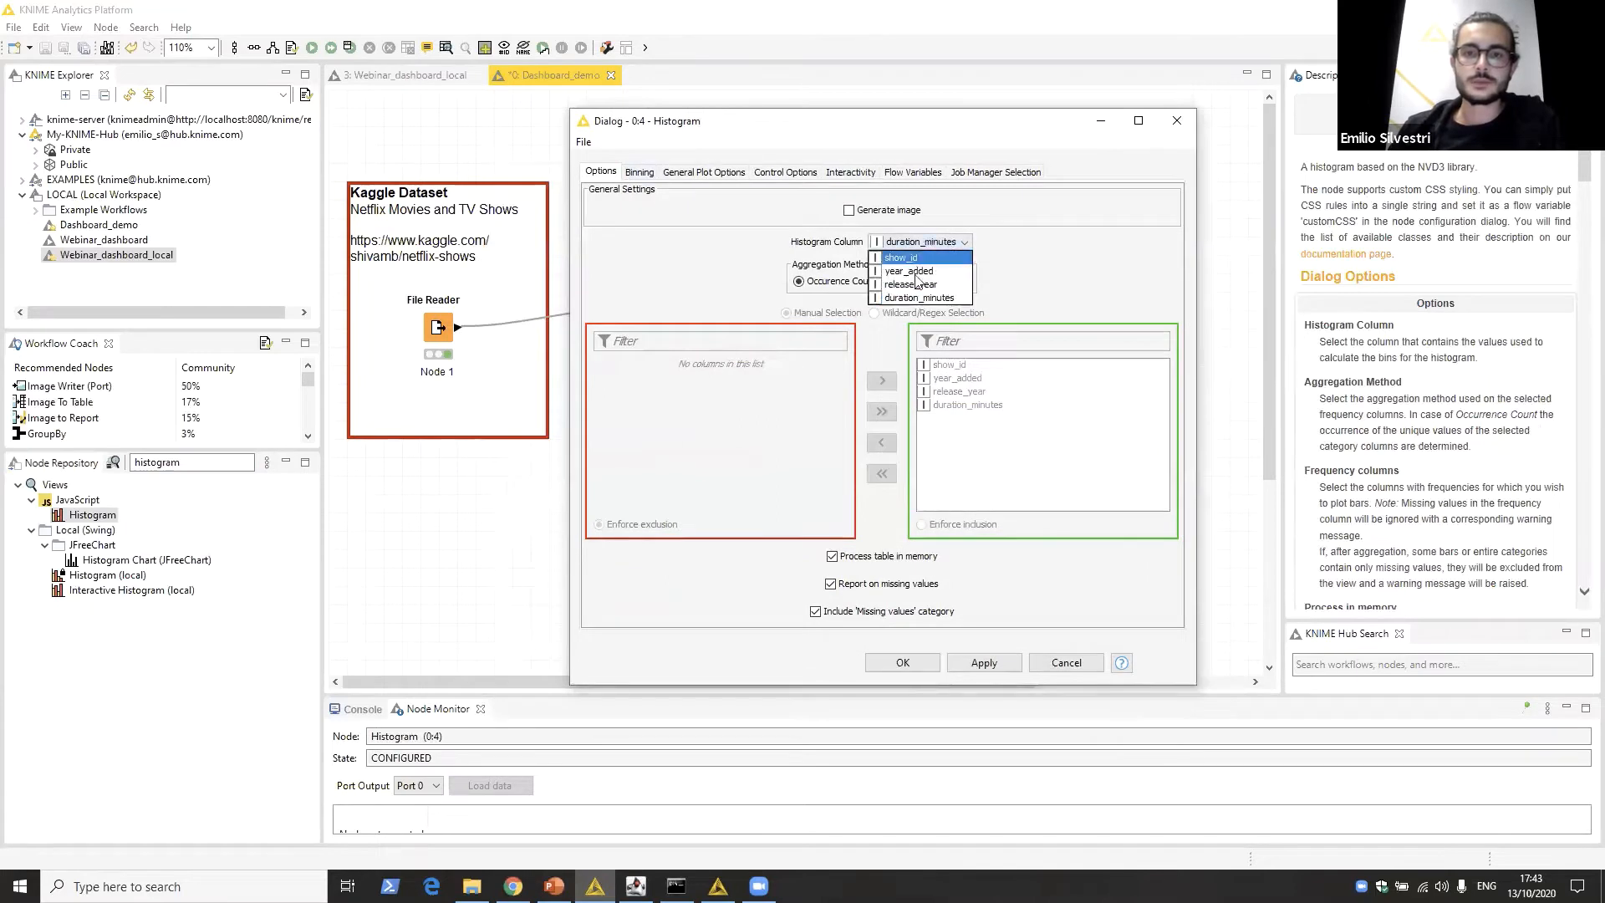
{"action": "left_click", "coordinate": [944, 303]}
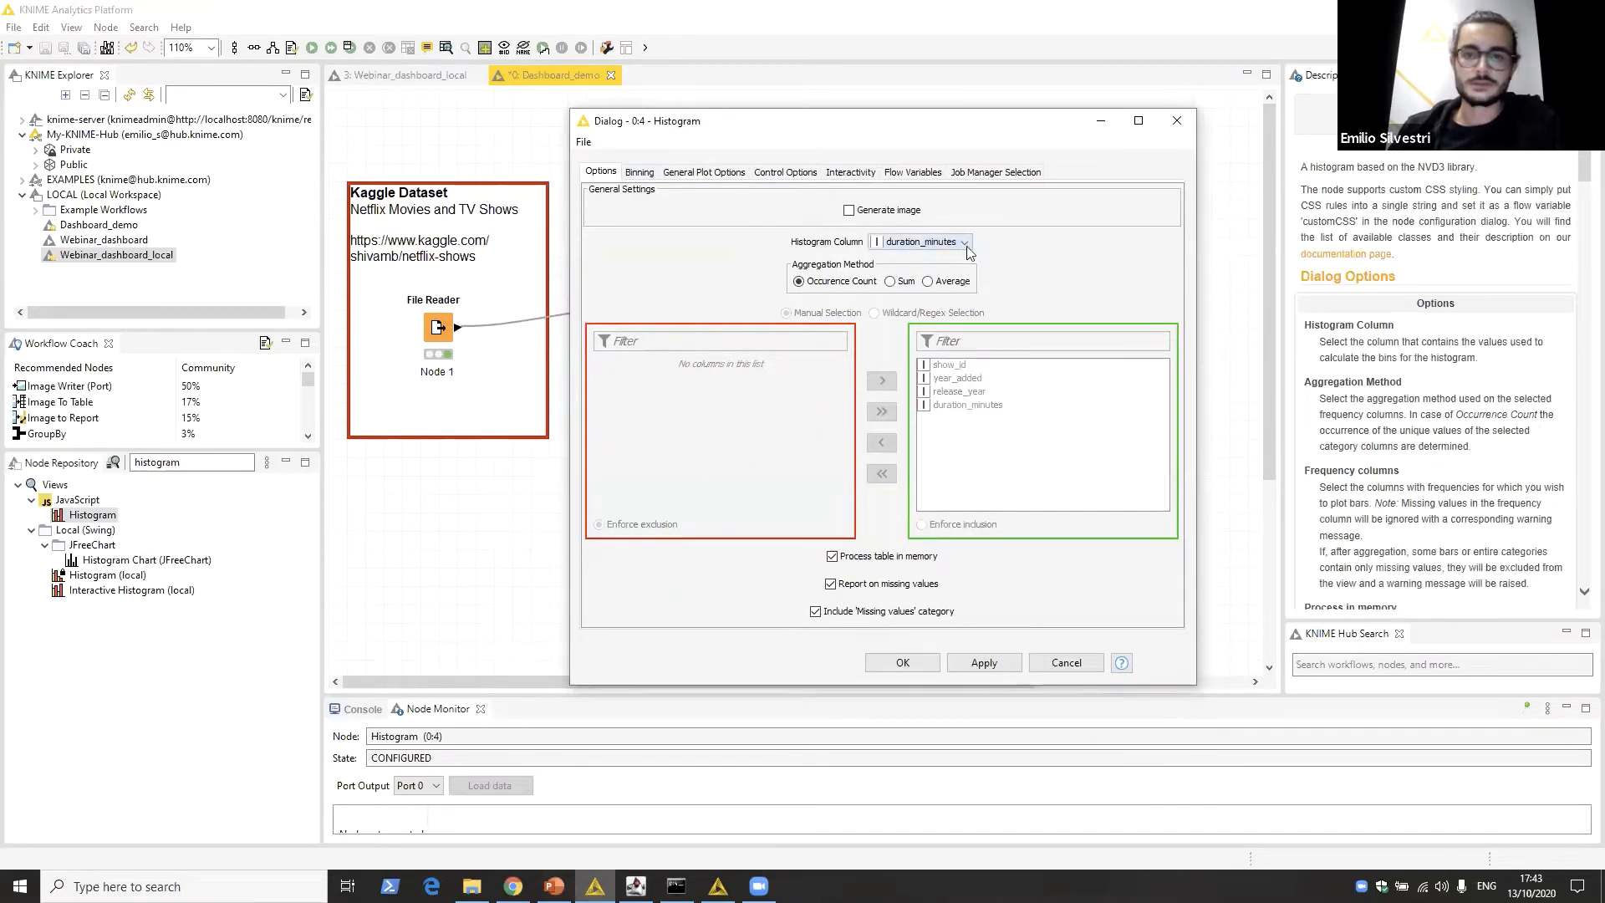
{"action": "left_click", "coordinate": [640, 173]}
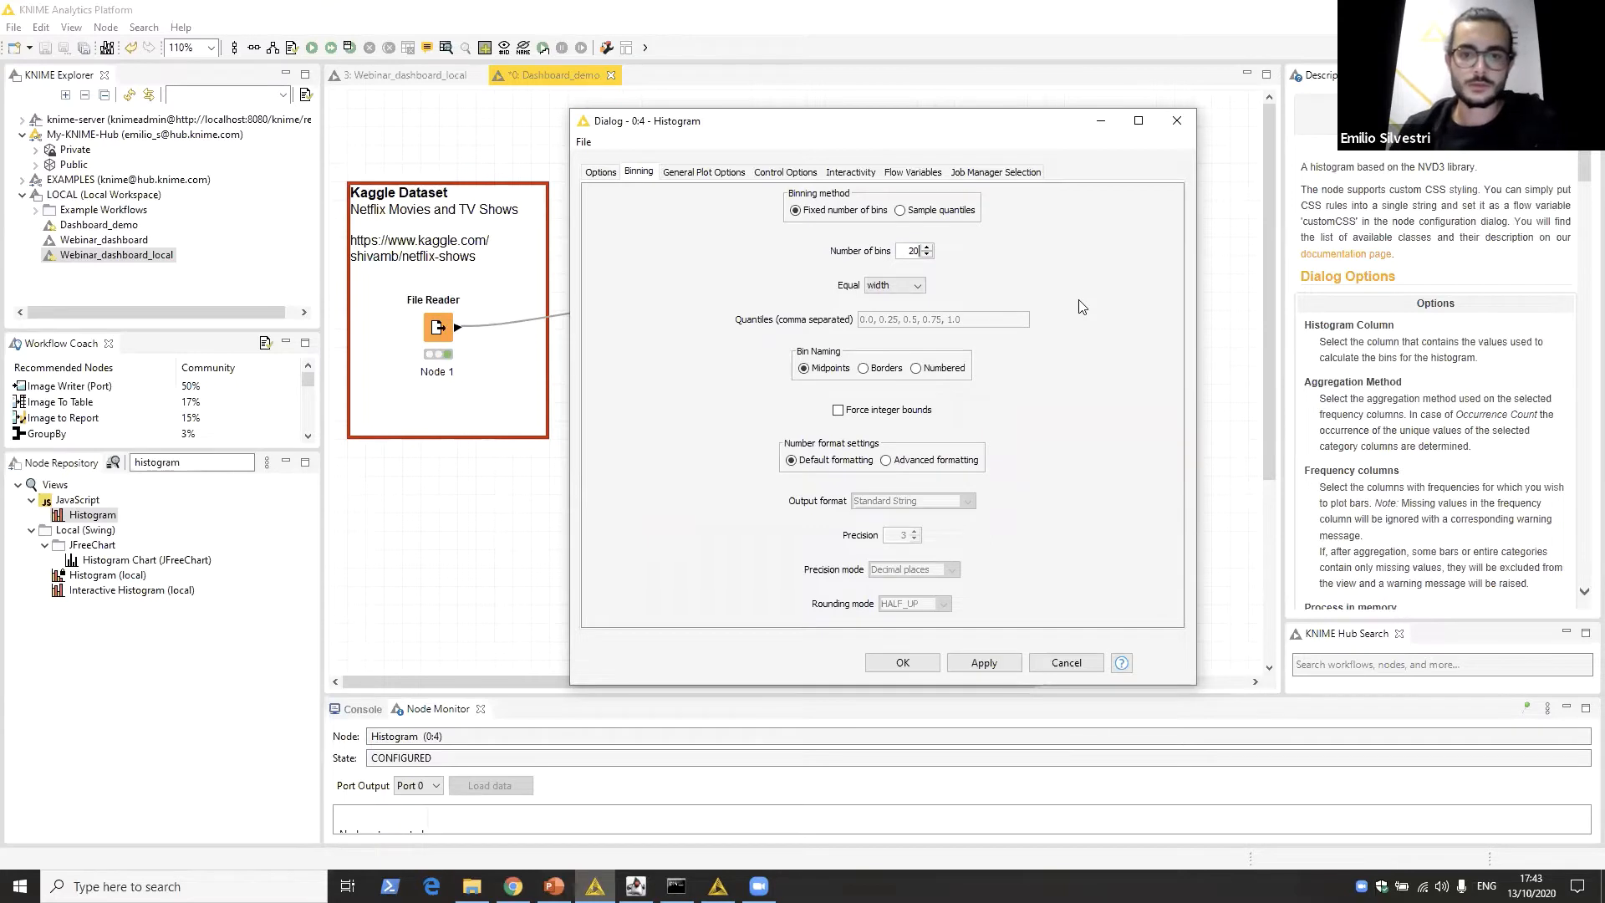
Step: Title the histogram "Movies length", label its category axis "Minutes" and frequency axis "Number of movies", and apply the configuration
{"action": "left_click", "coordinate": [690, 173]}
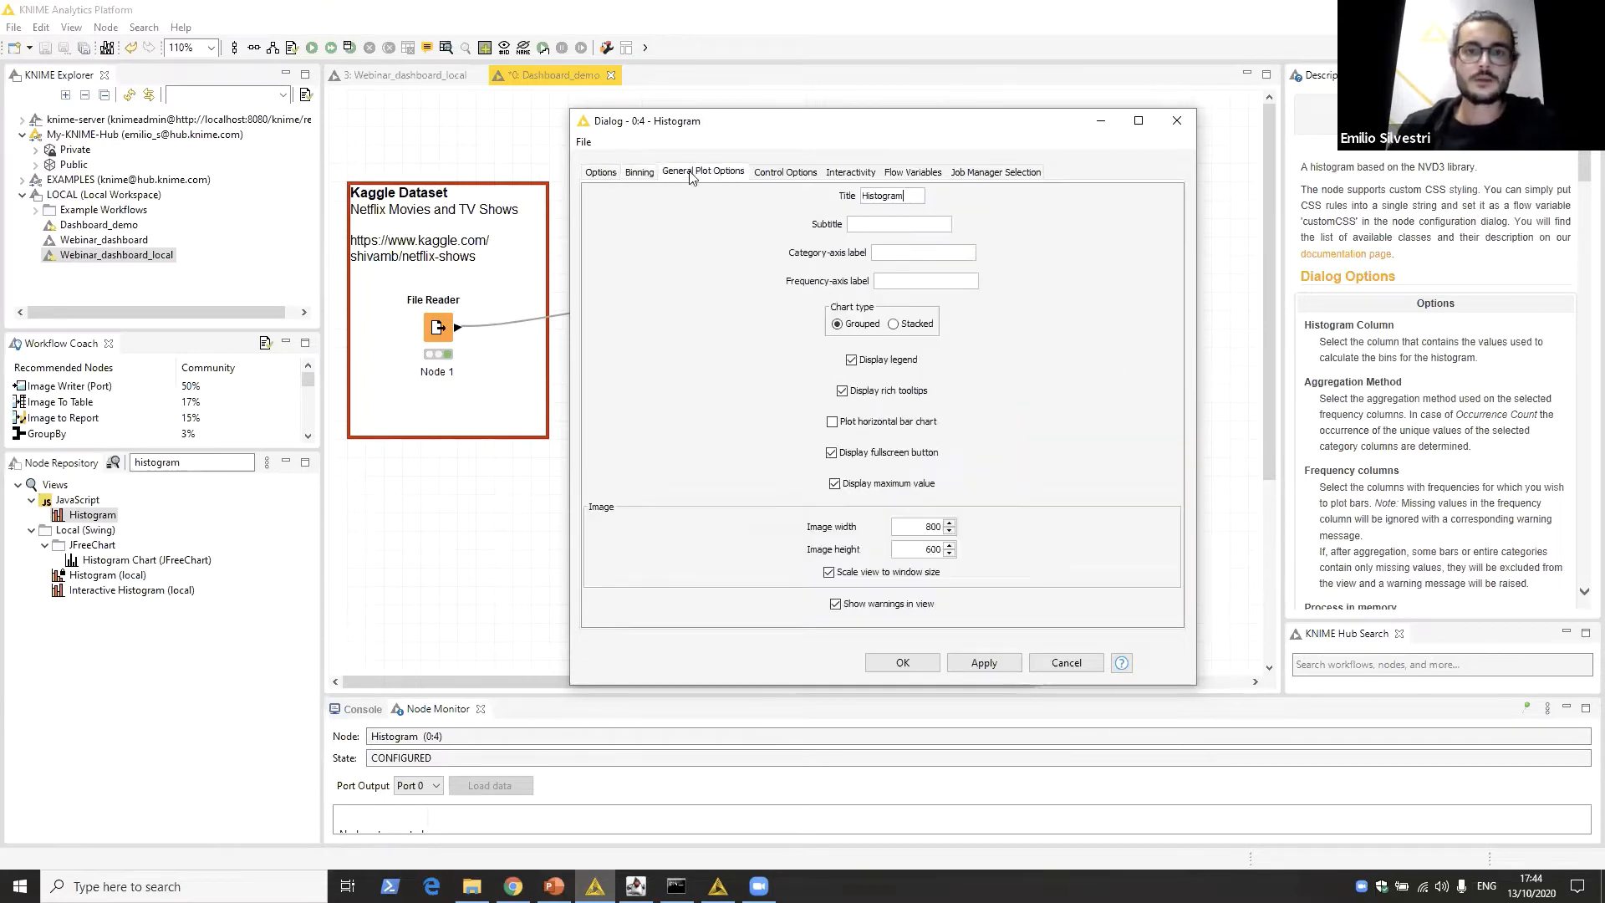
{"action": "left_click_drag", "start_coordinate": [897, 198], "coordinate": [833, 205]}
{"action": "key", "text": "BackSpace"}
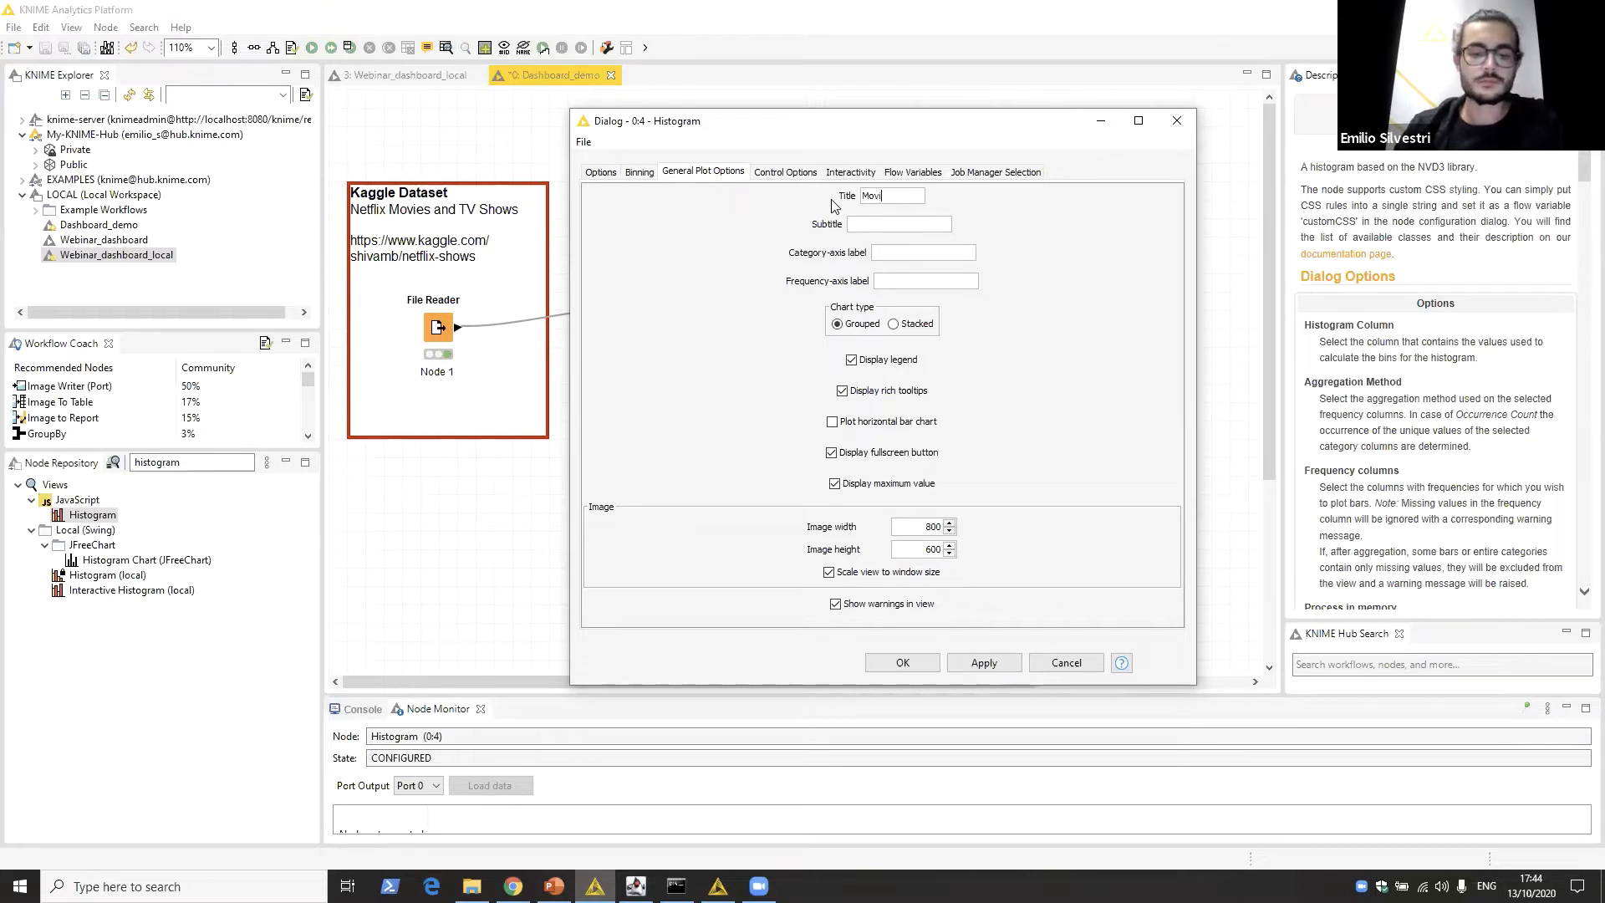
{"action": "type", "text": "gth"}
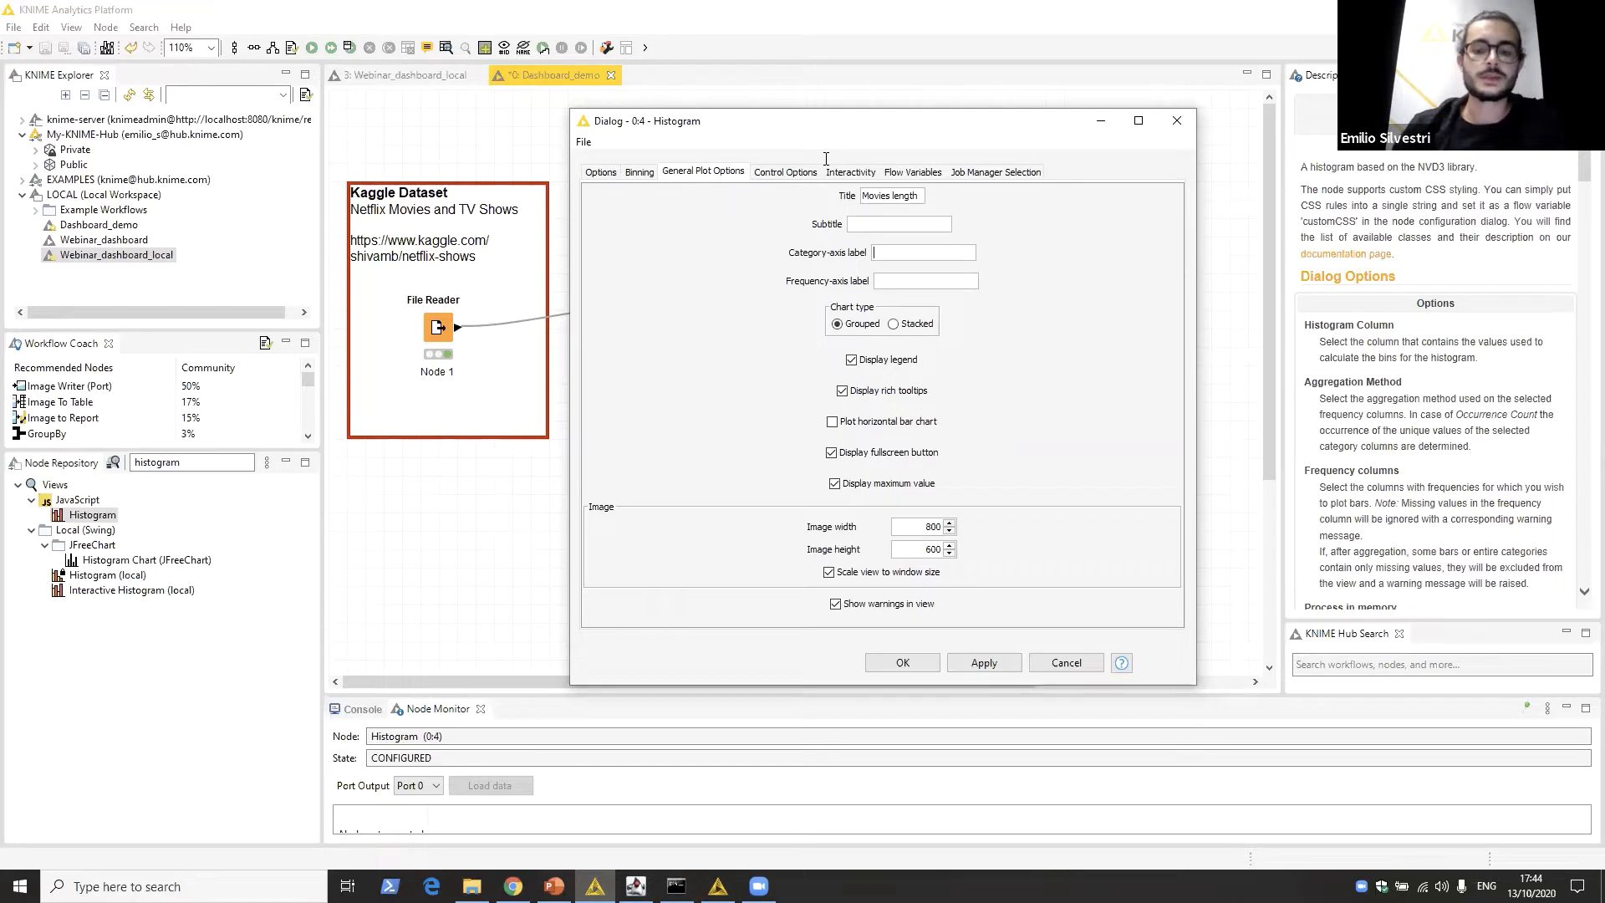
{"action": "key", "text": "Tab"}
{"action": "key", "text": "Tab"}
{"action": "type", "text": "M"}
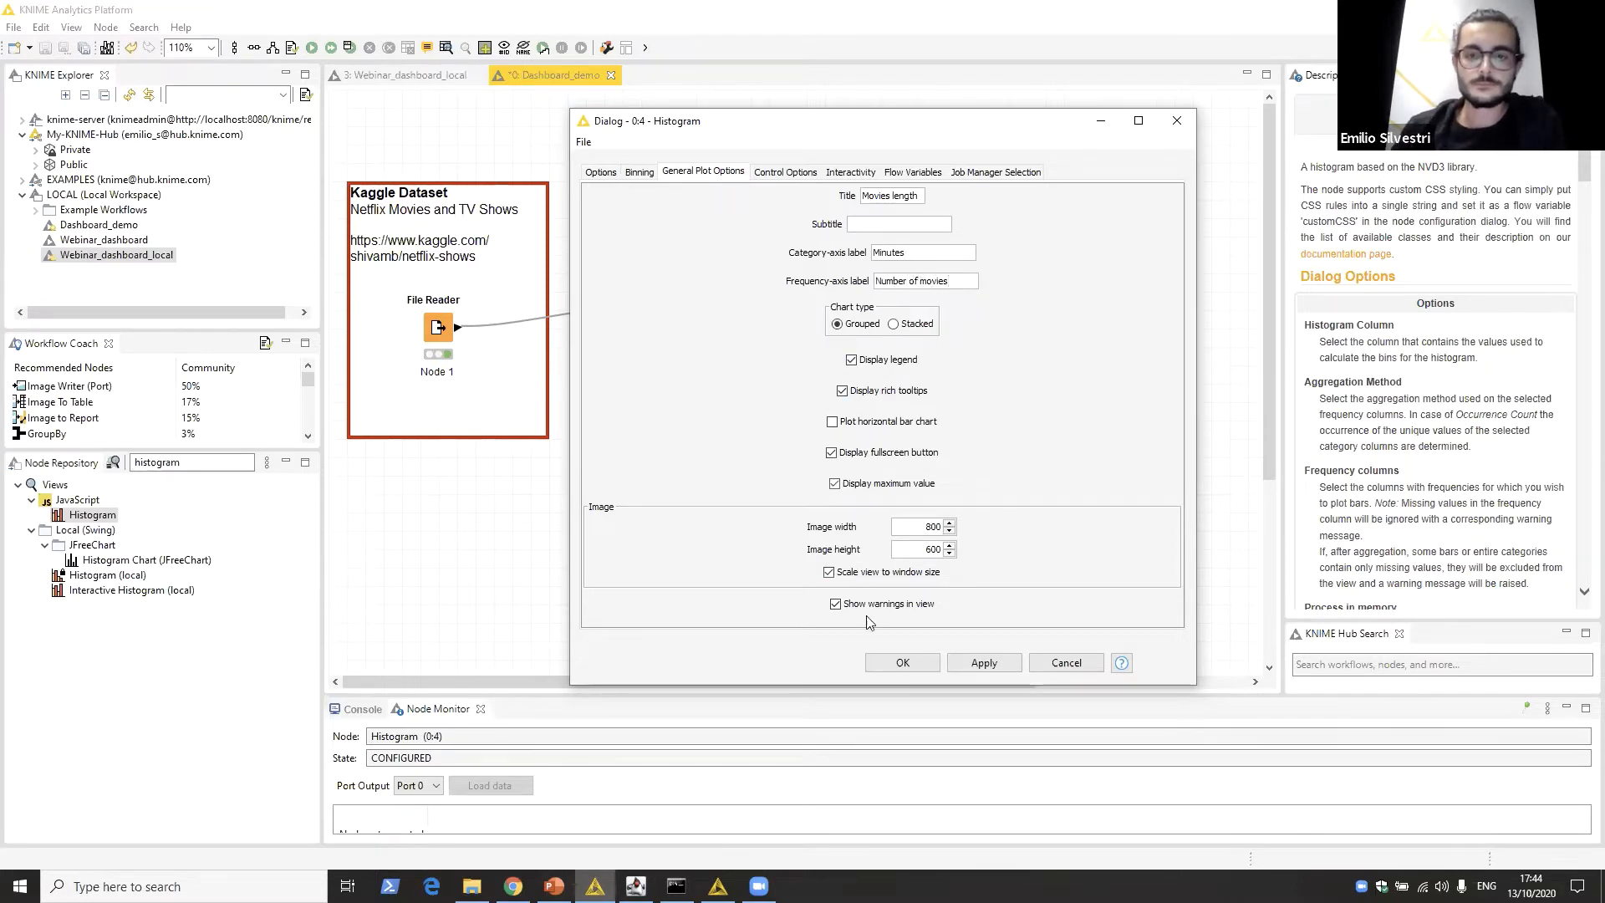
{"action": "left_click", "coordinate": [893, 663]}
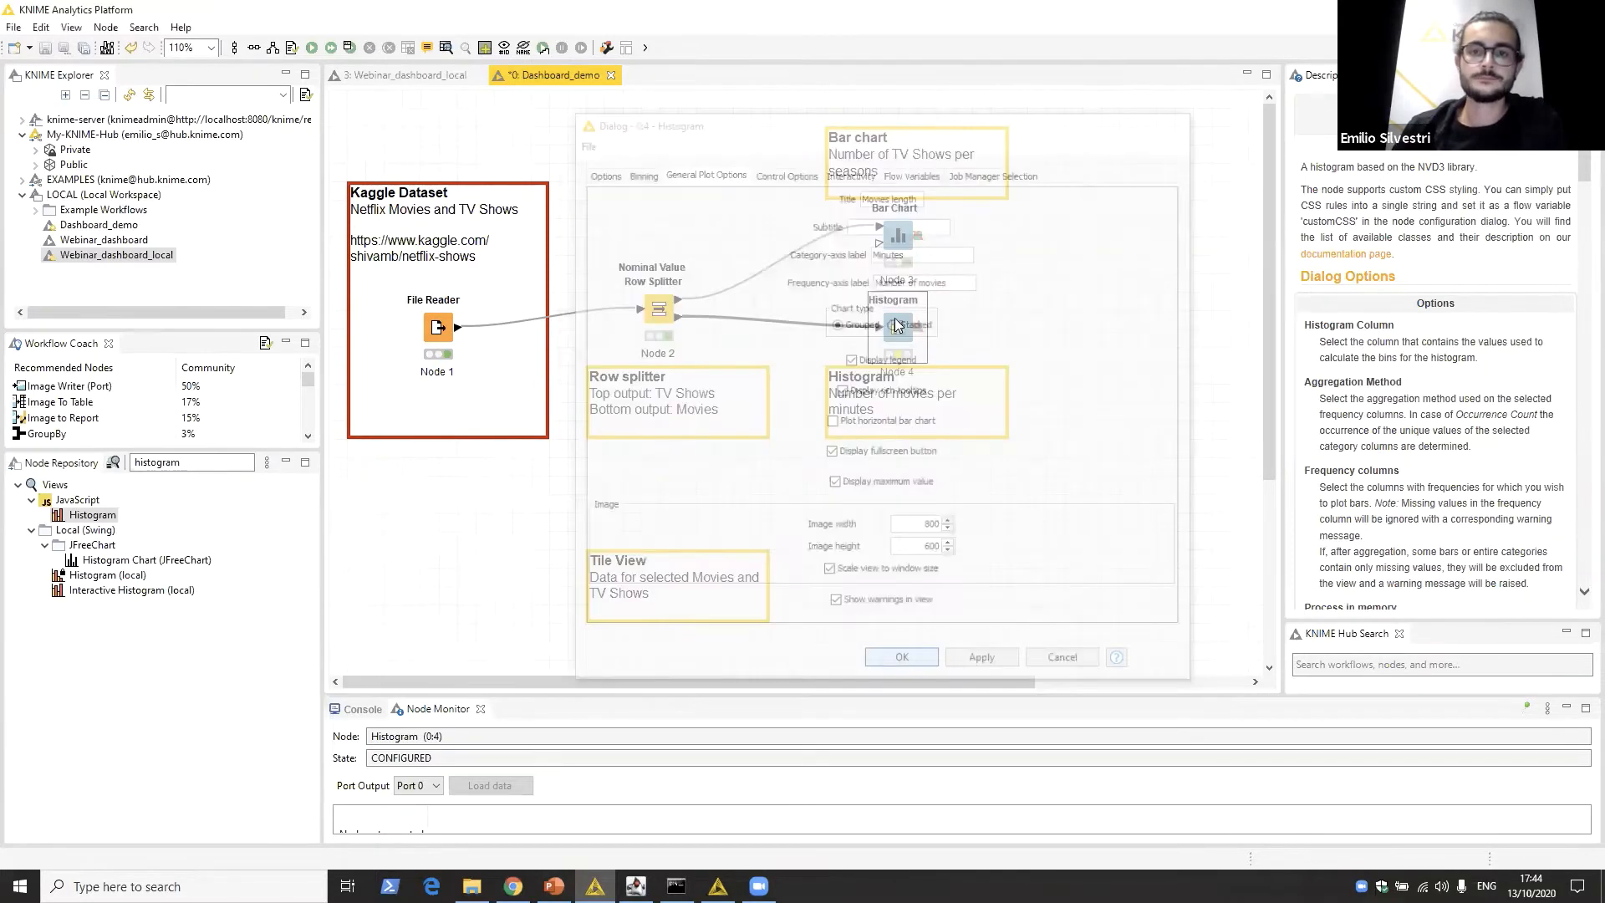
Step: Execute the Histogram node and open its view, widen it to examine the distribution of movie lengths, and close it
{"action": "right_click", "coordinate": [900, 324]}
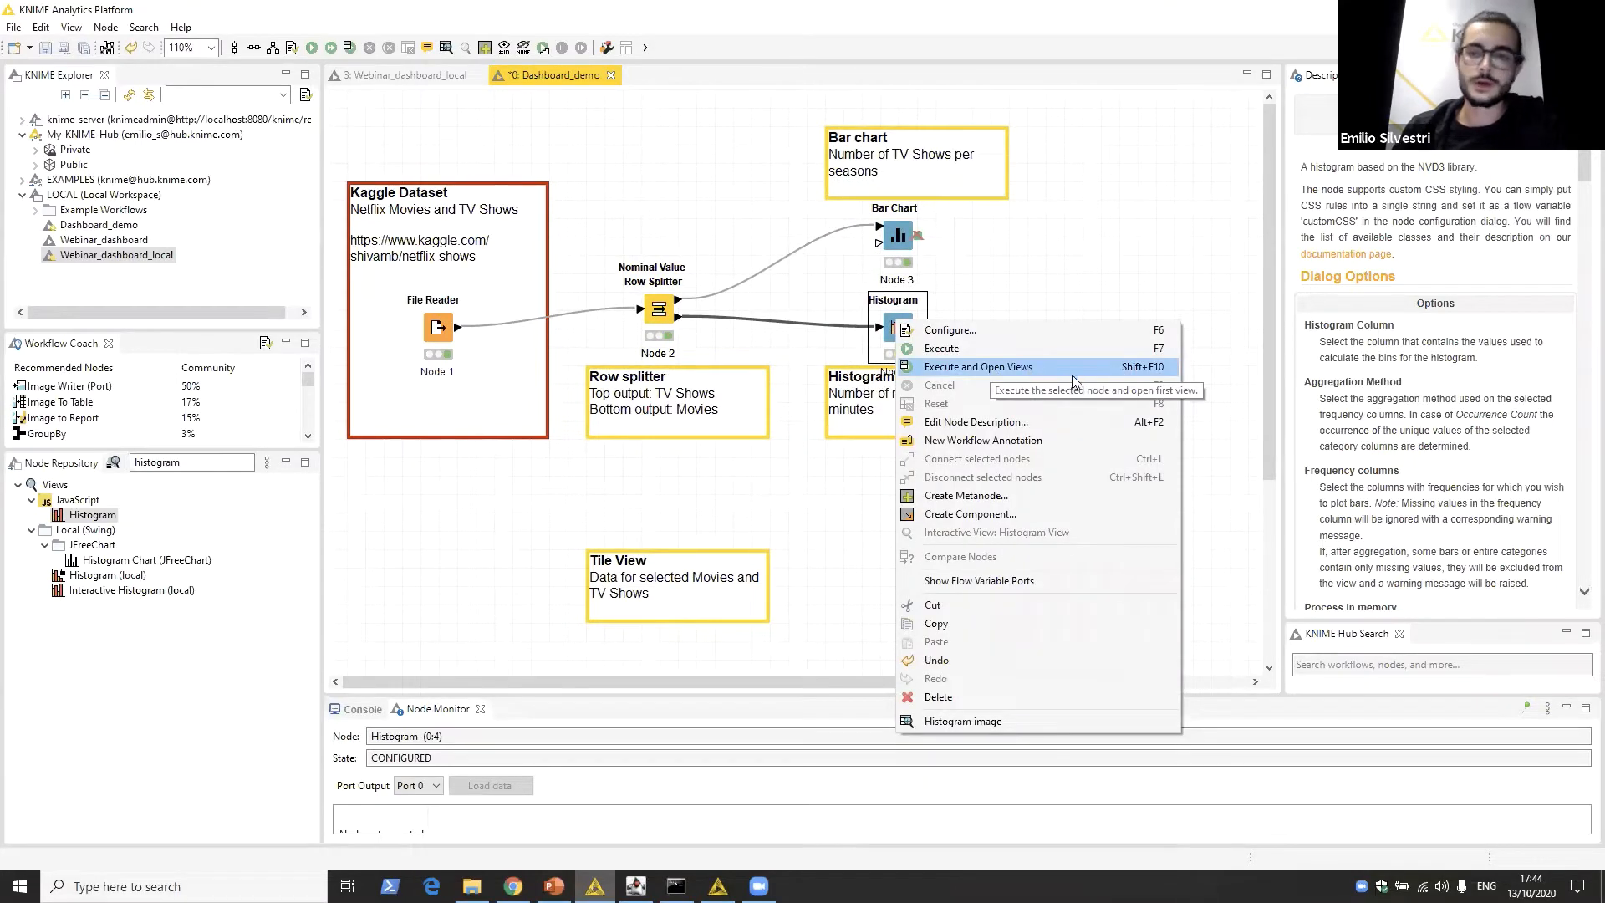
{"action": "left_click", "coordinate": [1067, 374]}
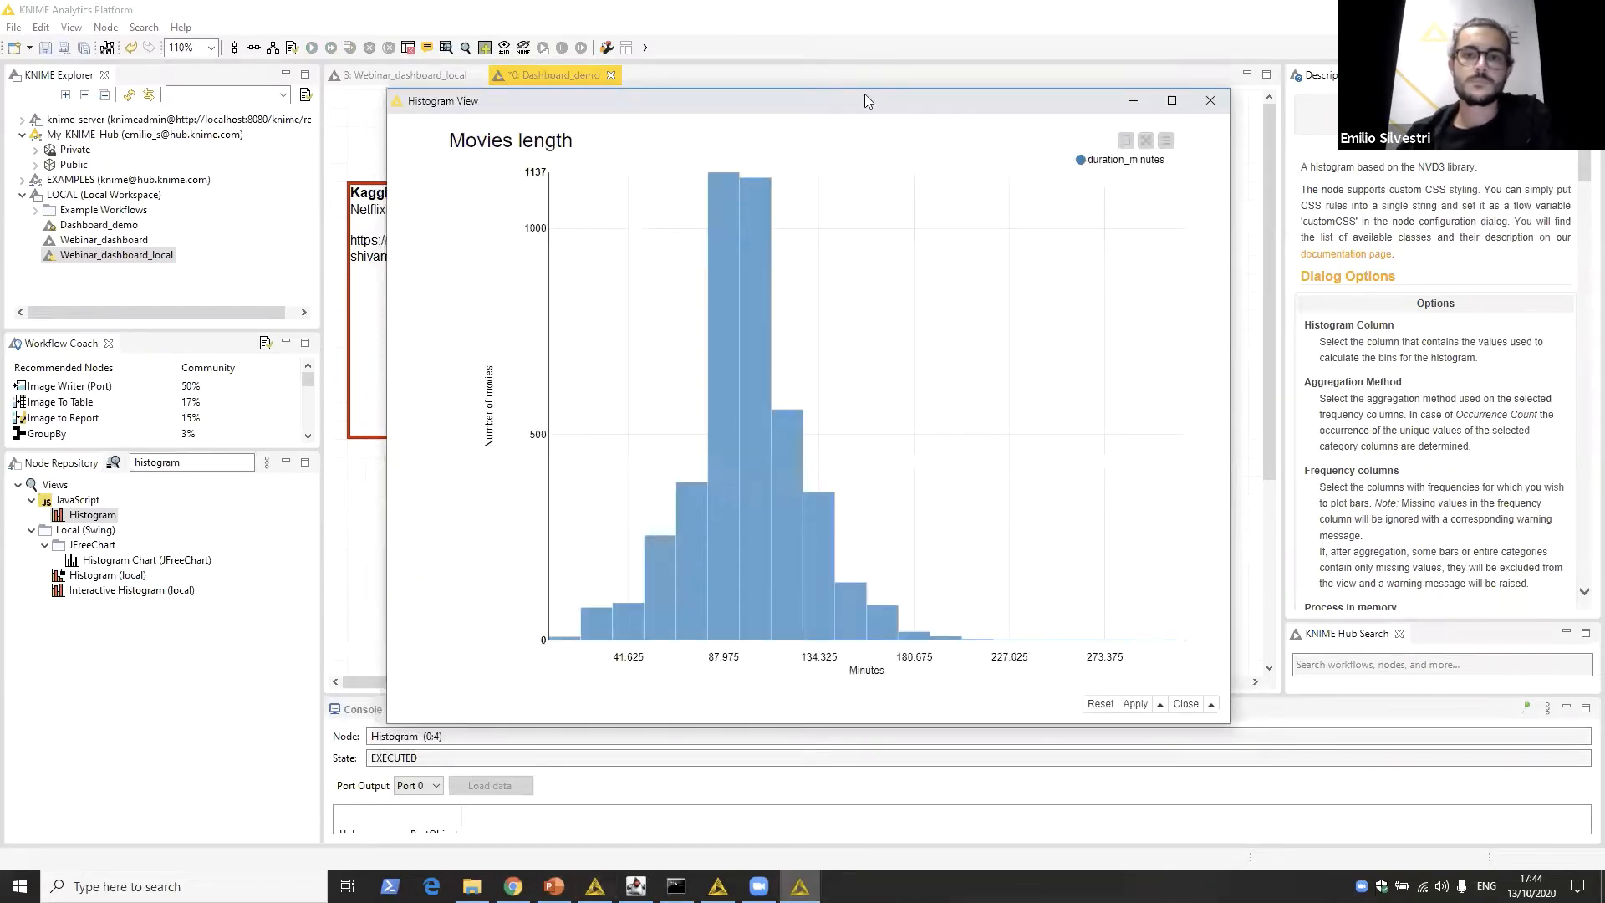
{"action": "left_click_drag", "start_coordinate": [865, 101], "coordinate": [793, 88]}
{"action": "left_click_drag", "start_coordinate": [1162, 259], "coordinate": [1363, 259]}
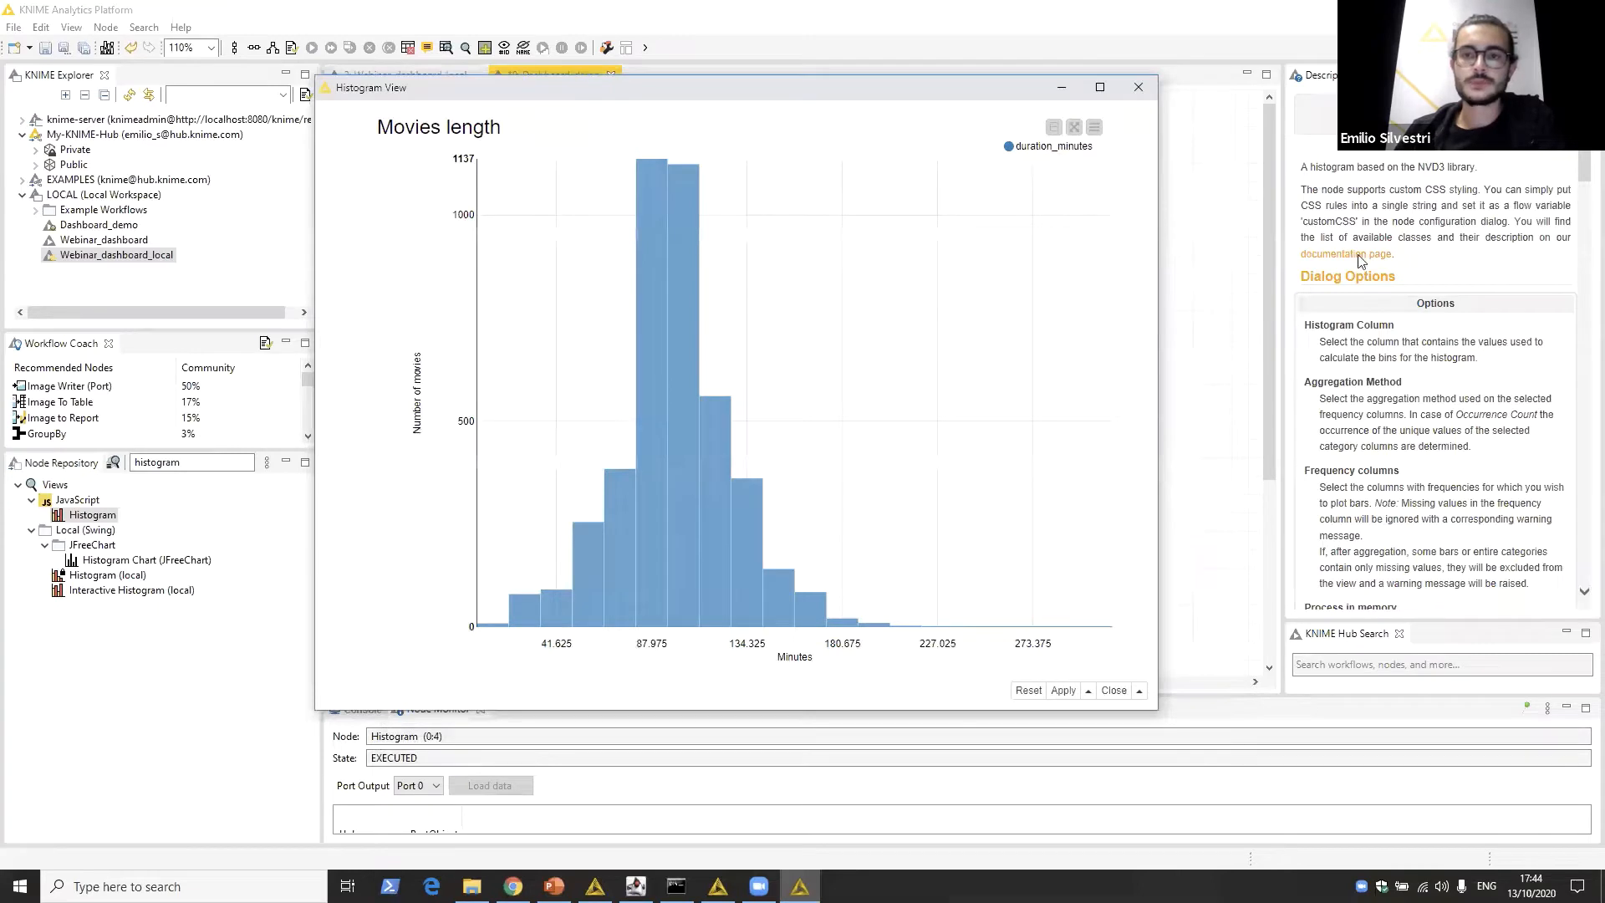
{"action": "left_click_drag", "start_coordinate": [1026, 92], "coordinate": [925, 85]}
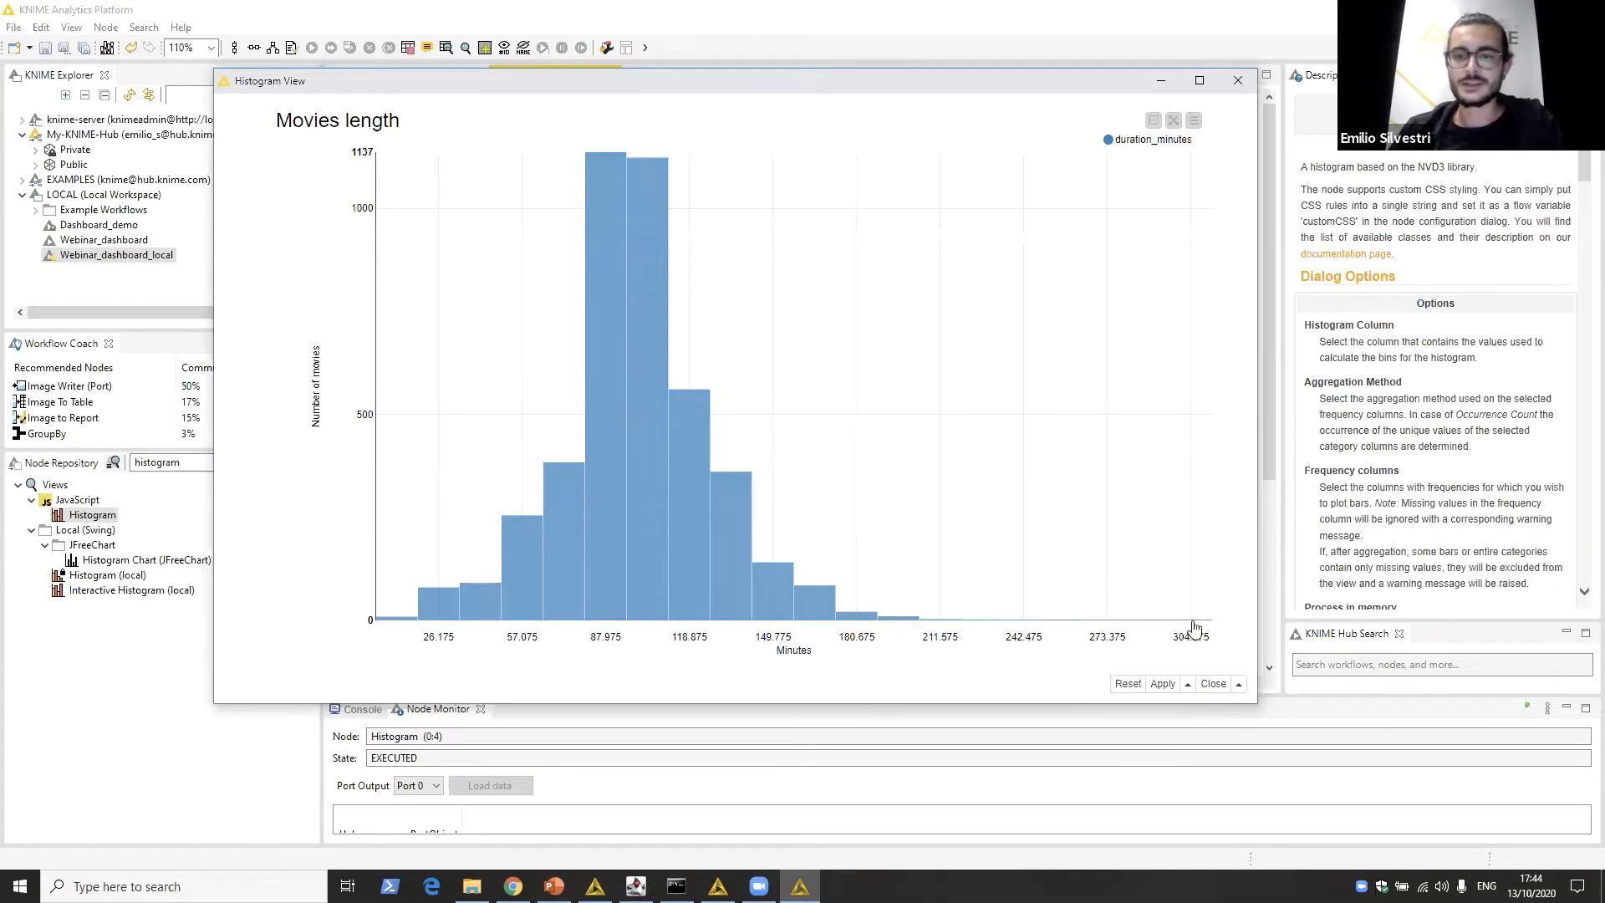
{"action": "mouse_move", "coordinate": [1195, 629]}
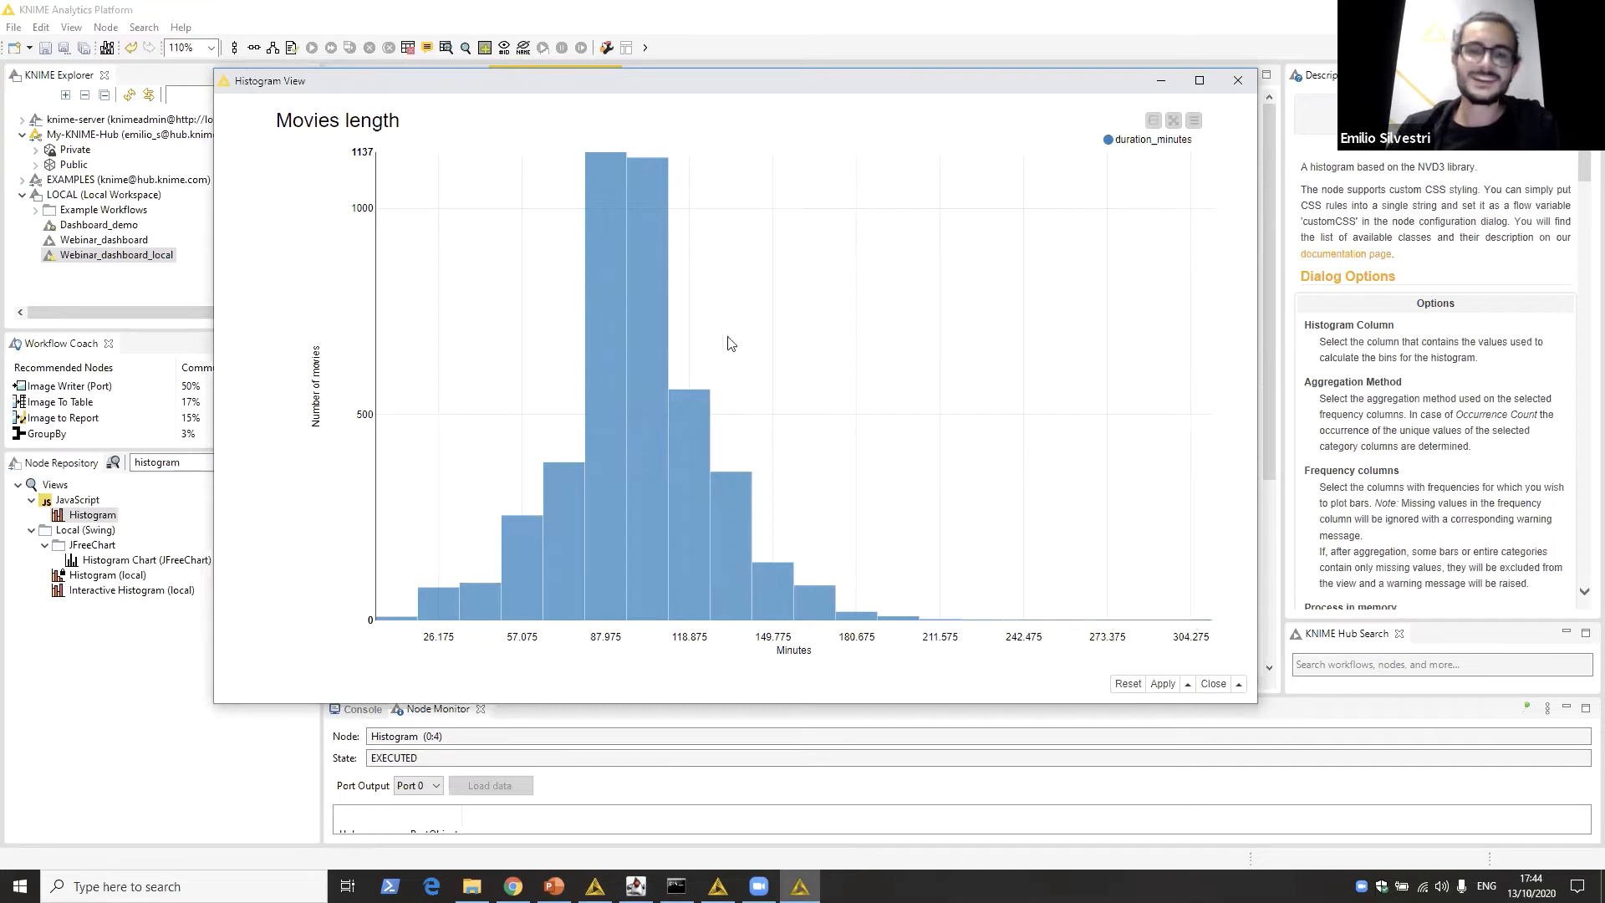
{"action": "mouse_move", "coordinate": [566, 543]}
{"action": "mouse_move", "coordinate": [633, 553]}
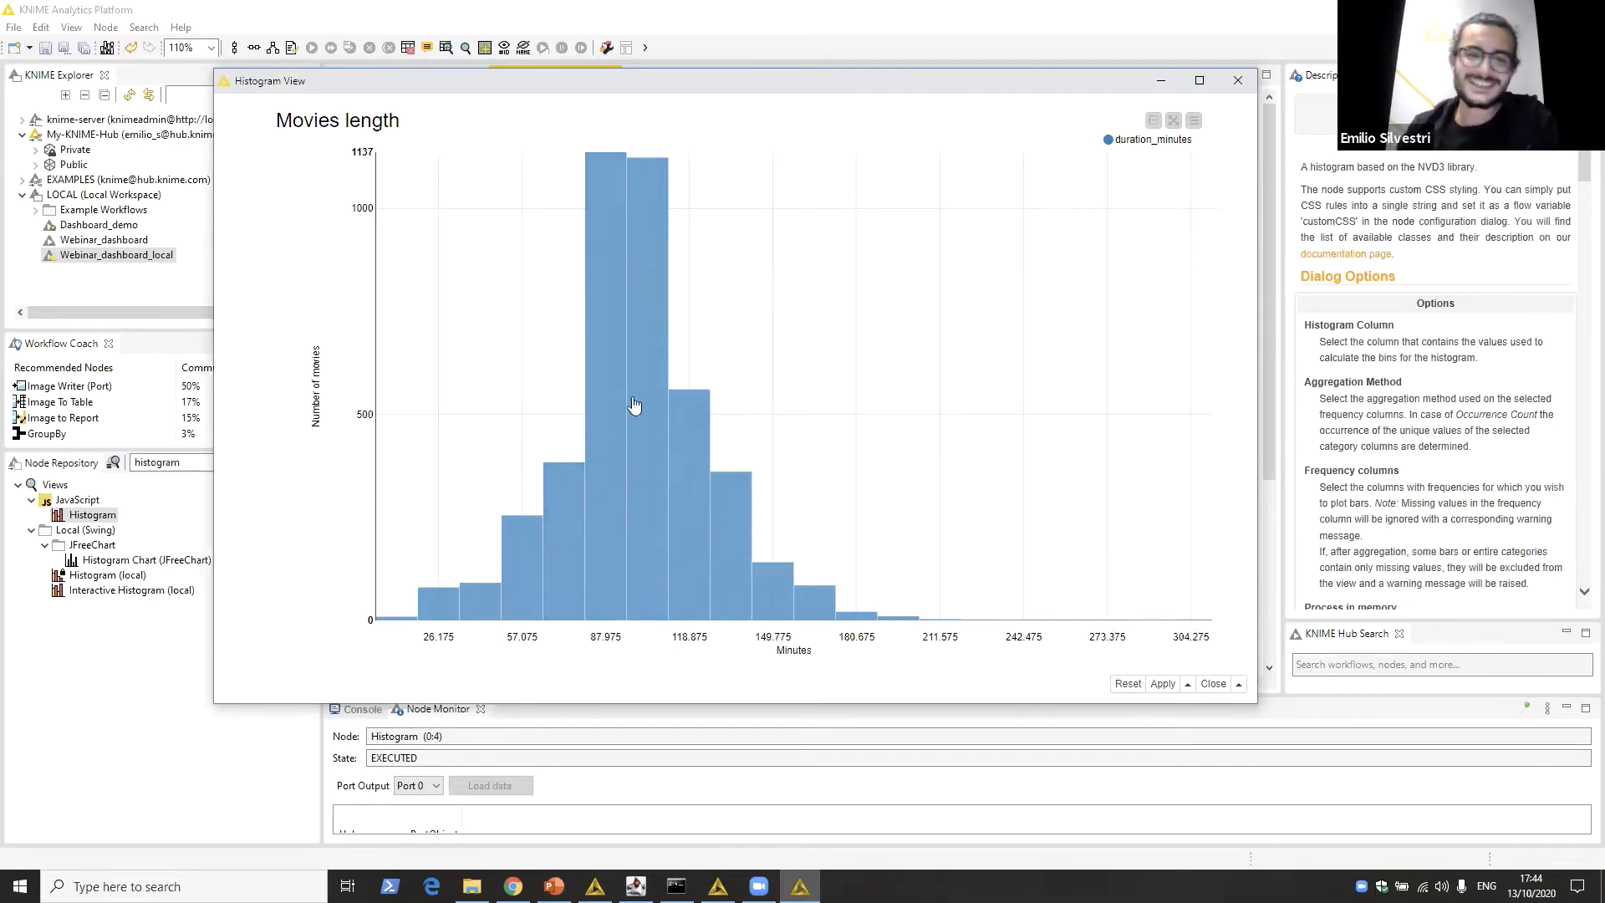
{"action": "left_click_drag", "start_coordinate": [1040, 89], "coordinate": [1037, 104]}
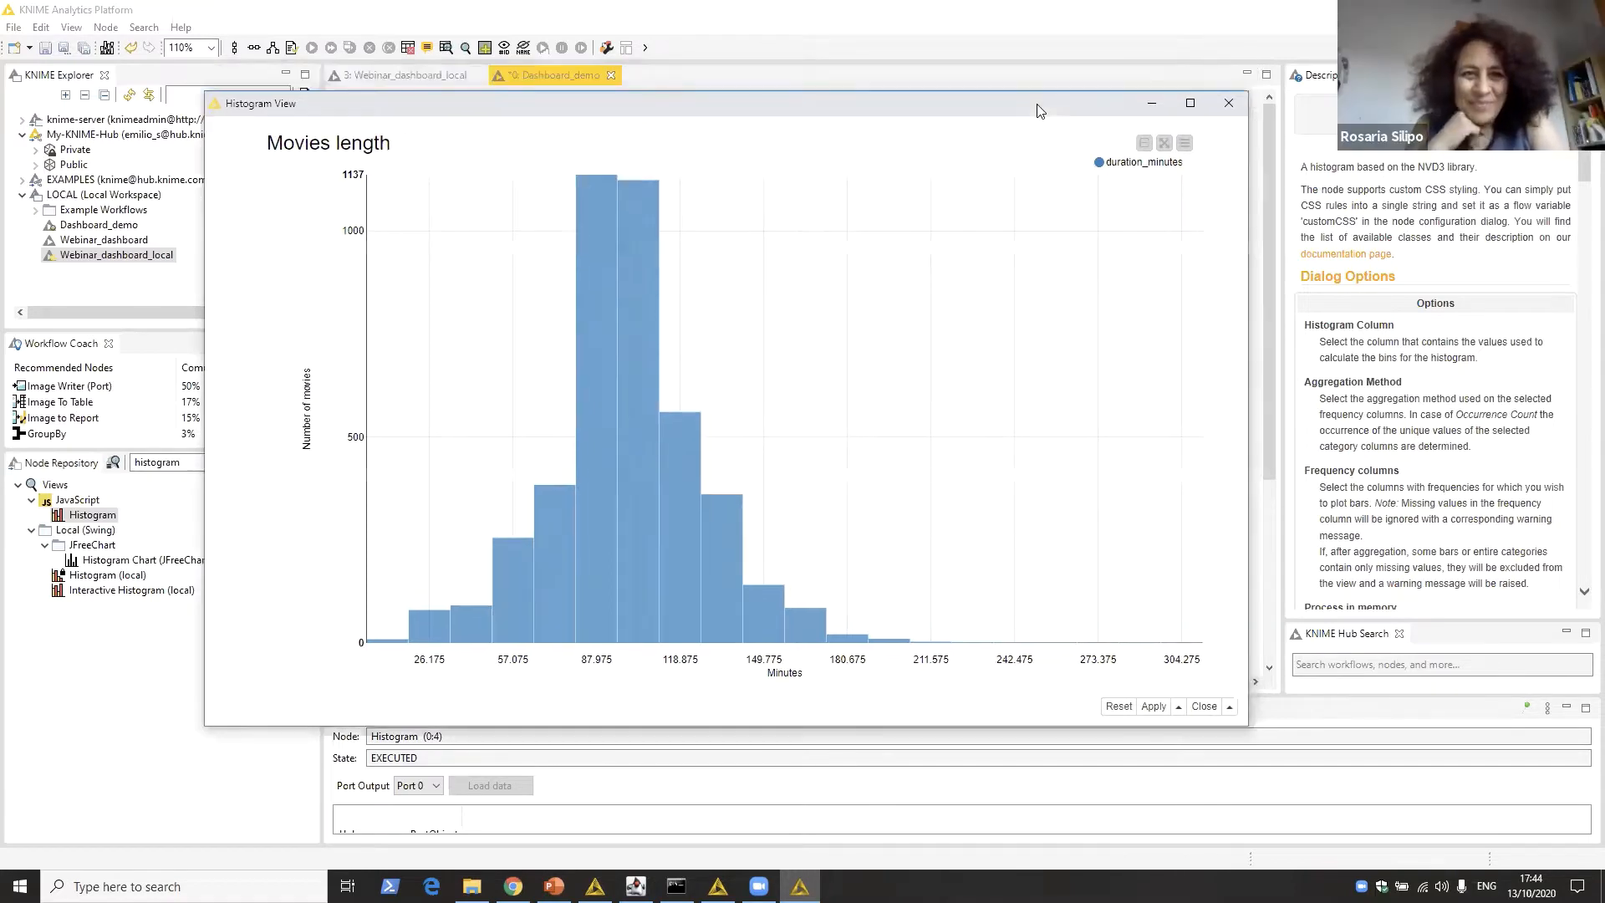
{"action": "left_click", "coordinate": [1229, 105]}
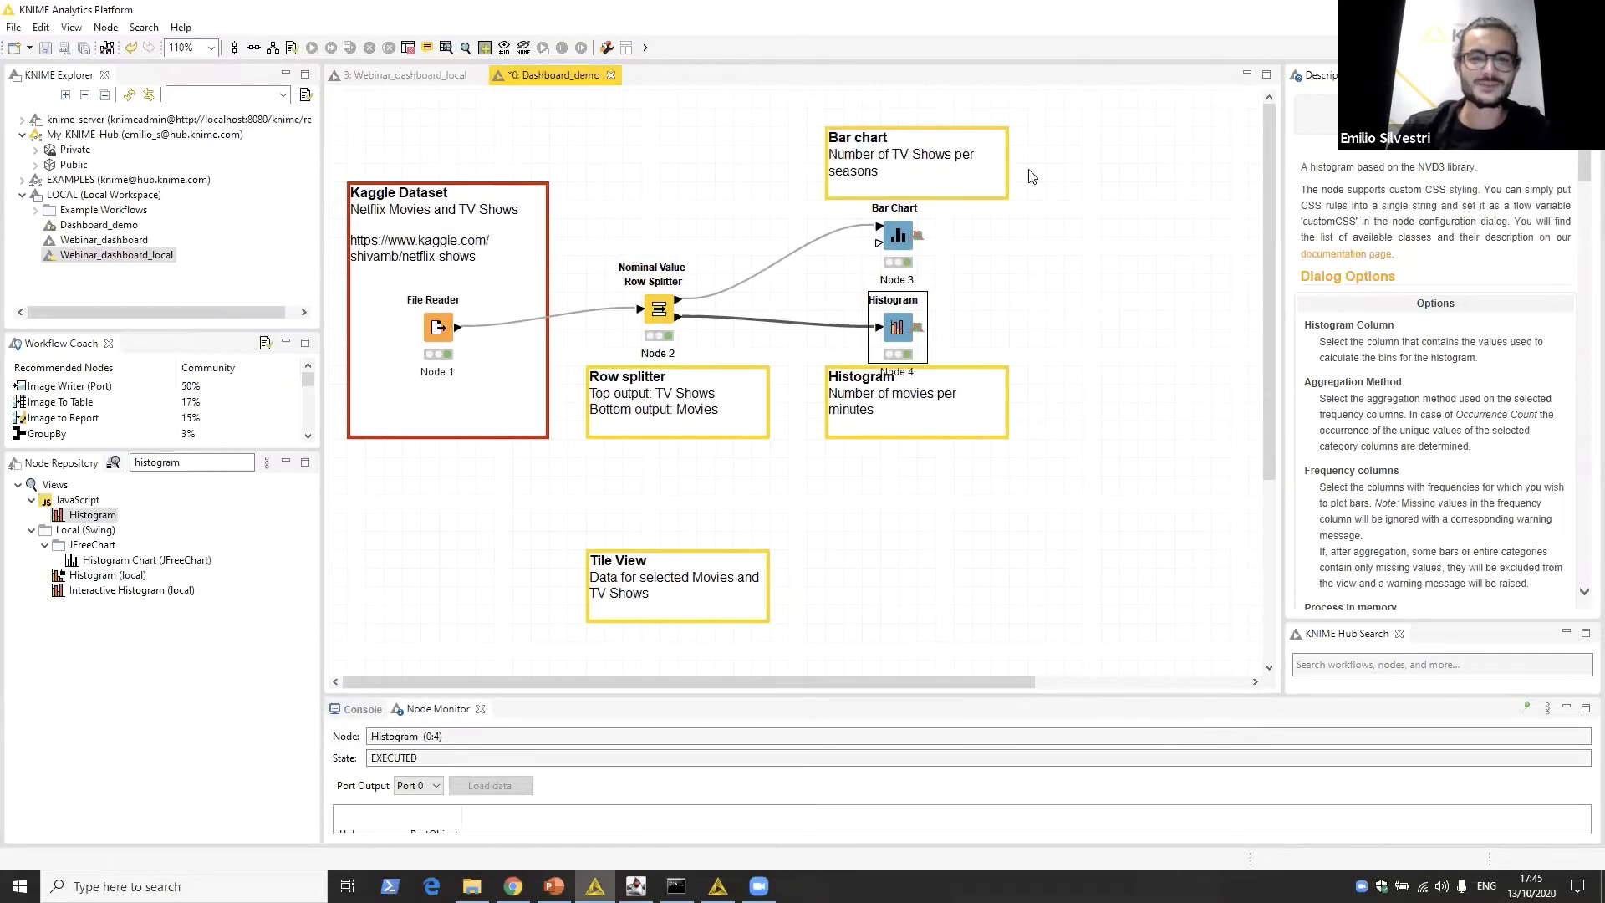
Step: Add a JavaScript Tile View node above the Tile View annotation and connect the File Reader's output to its input
{"action": "left_click", "coordinate": [1059, 520]}
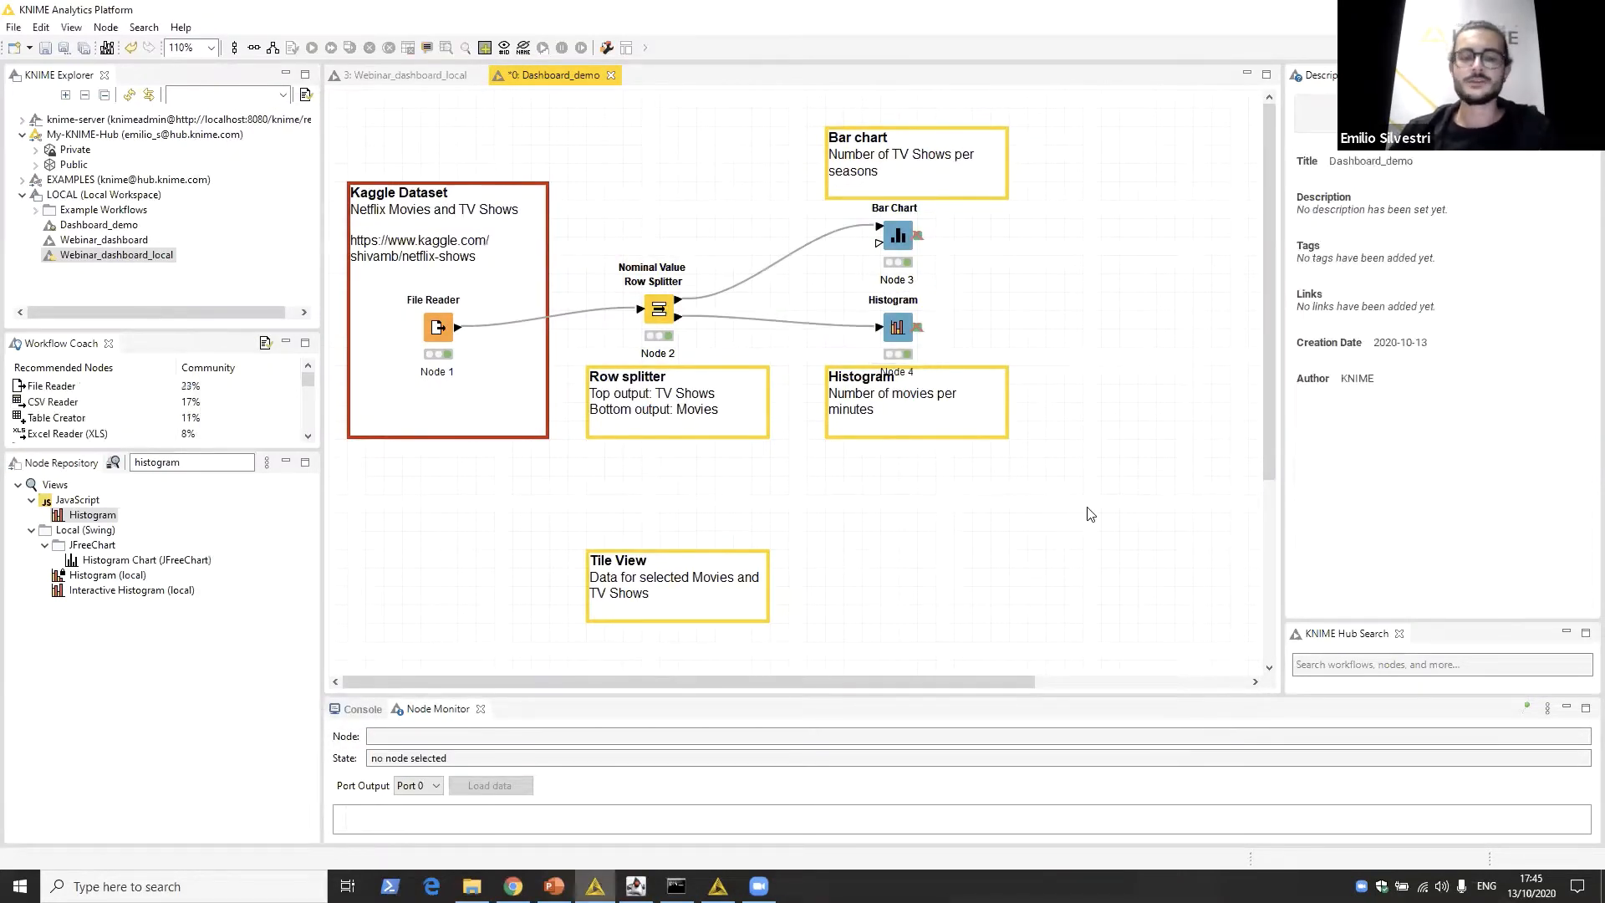
{"action": "left_click", "coordinate": [183, 462]}
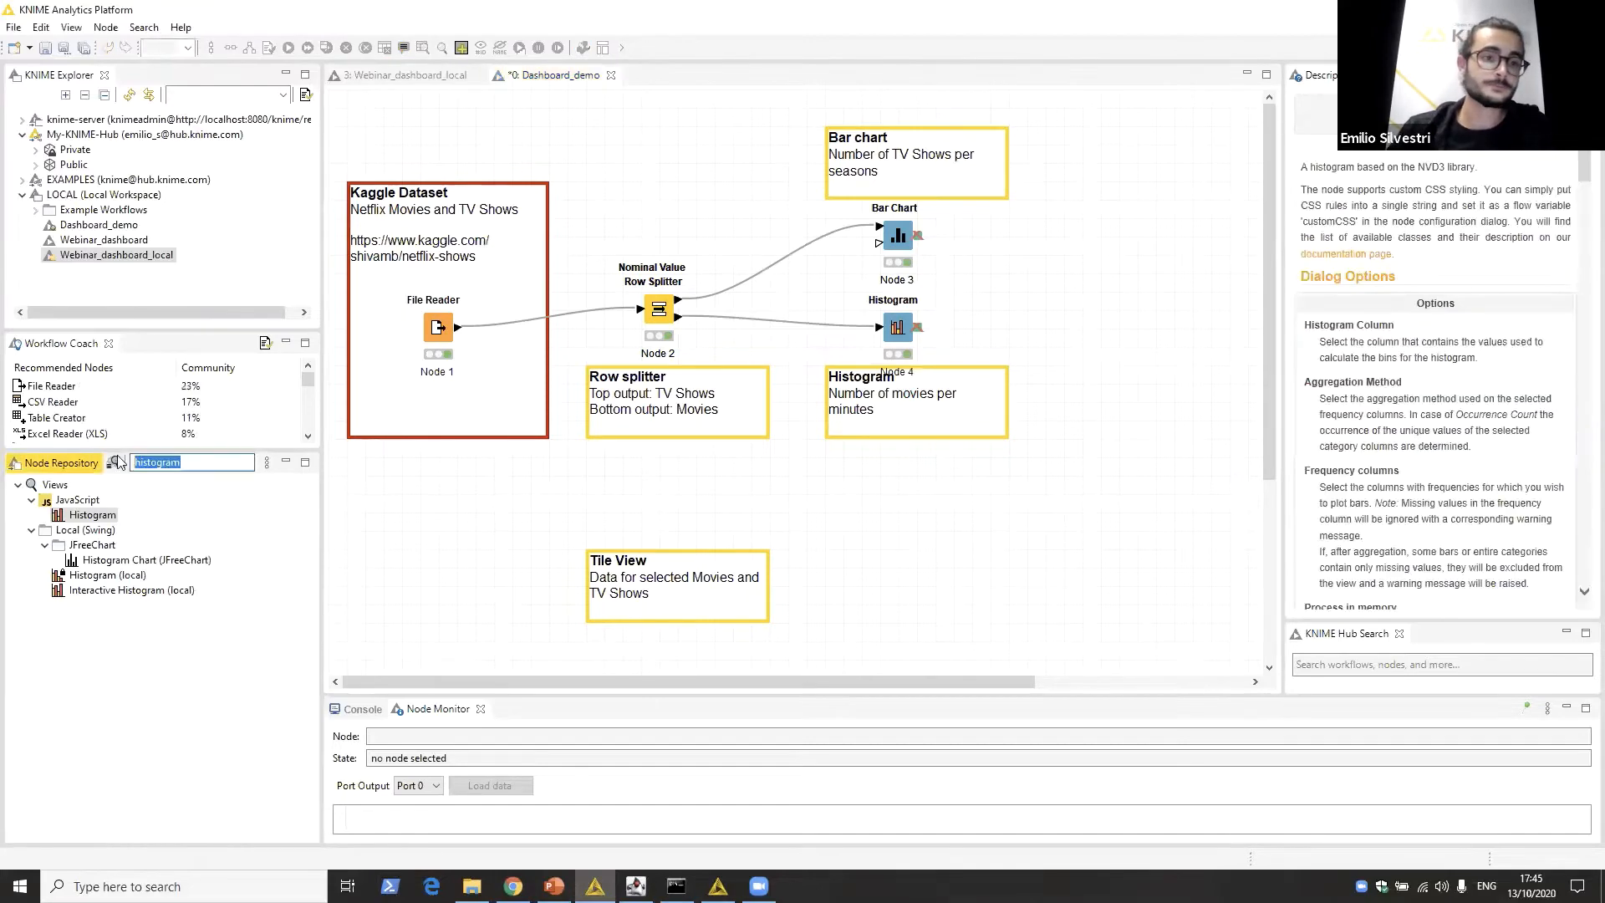
{"action": "left_click", "coordinate": [115, 462]}
{"action": "type", "text": "tile view"}
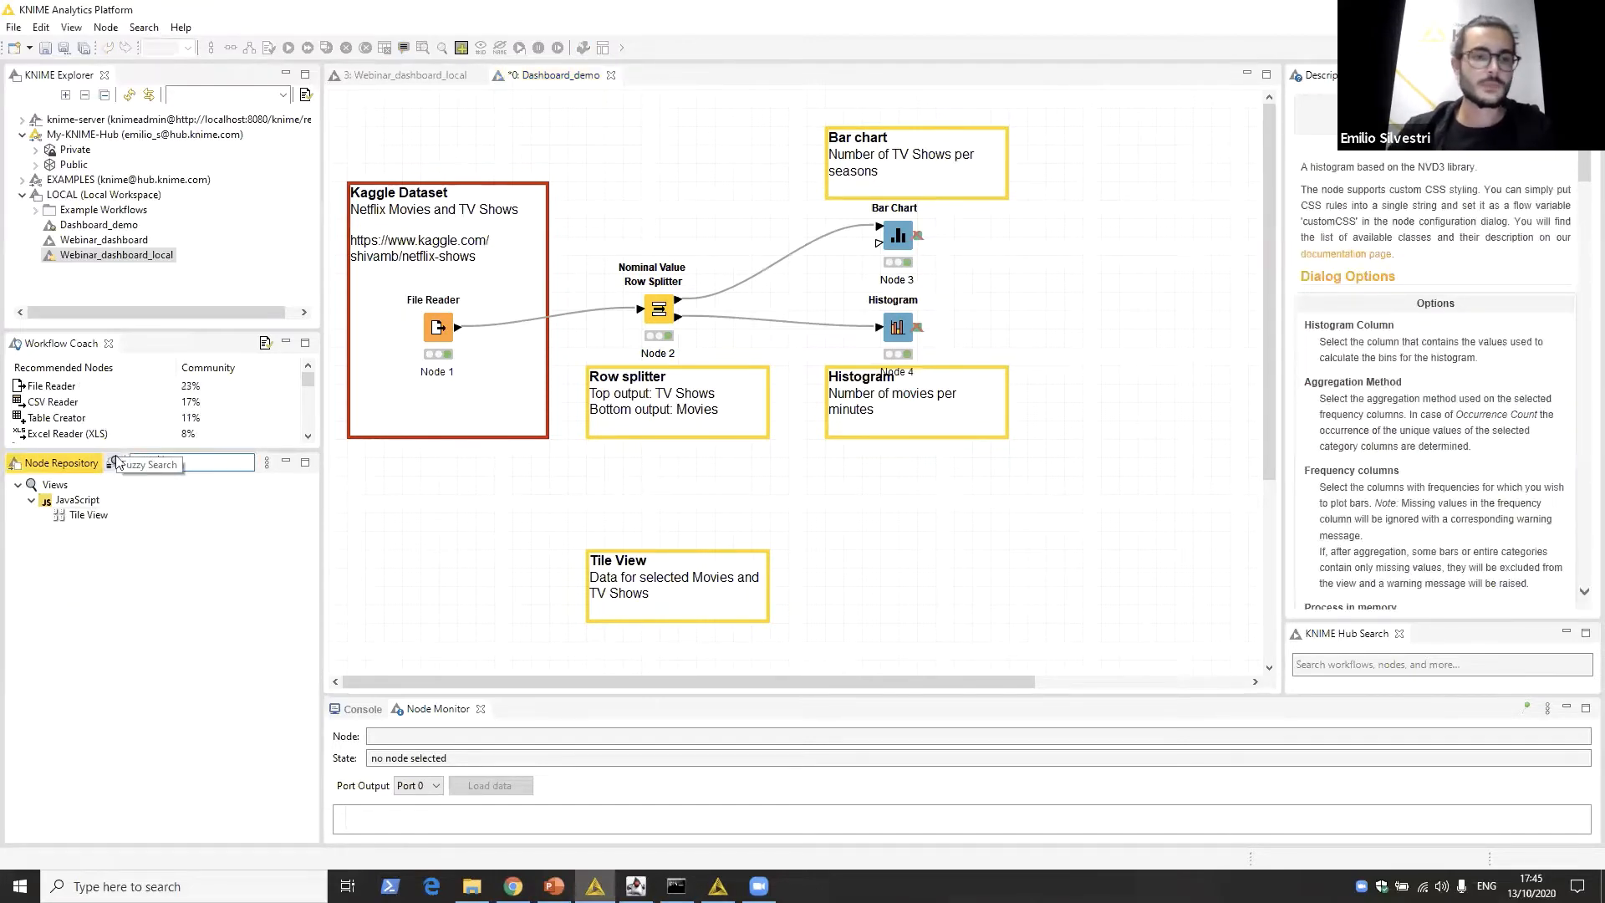
{"action": "left_click_drag", "start_coordinate": [81, 525], "coordinate": [675, 498]}
{"action": "left_click", "coordinate": [786, 526]}
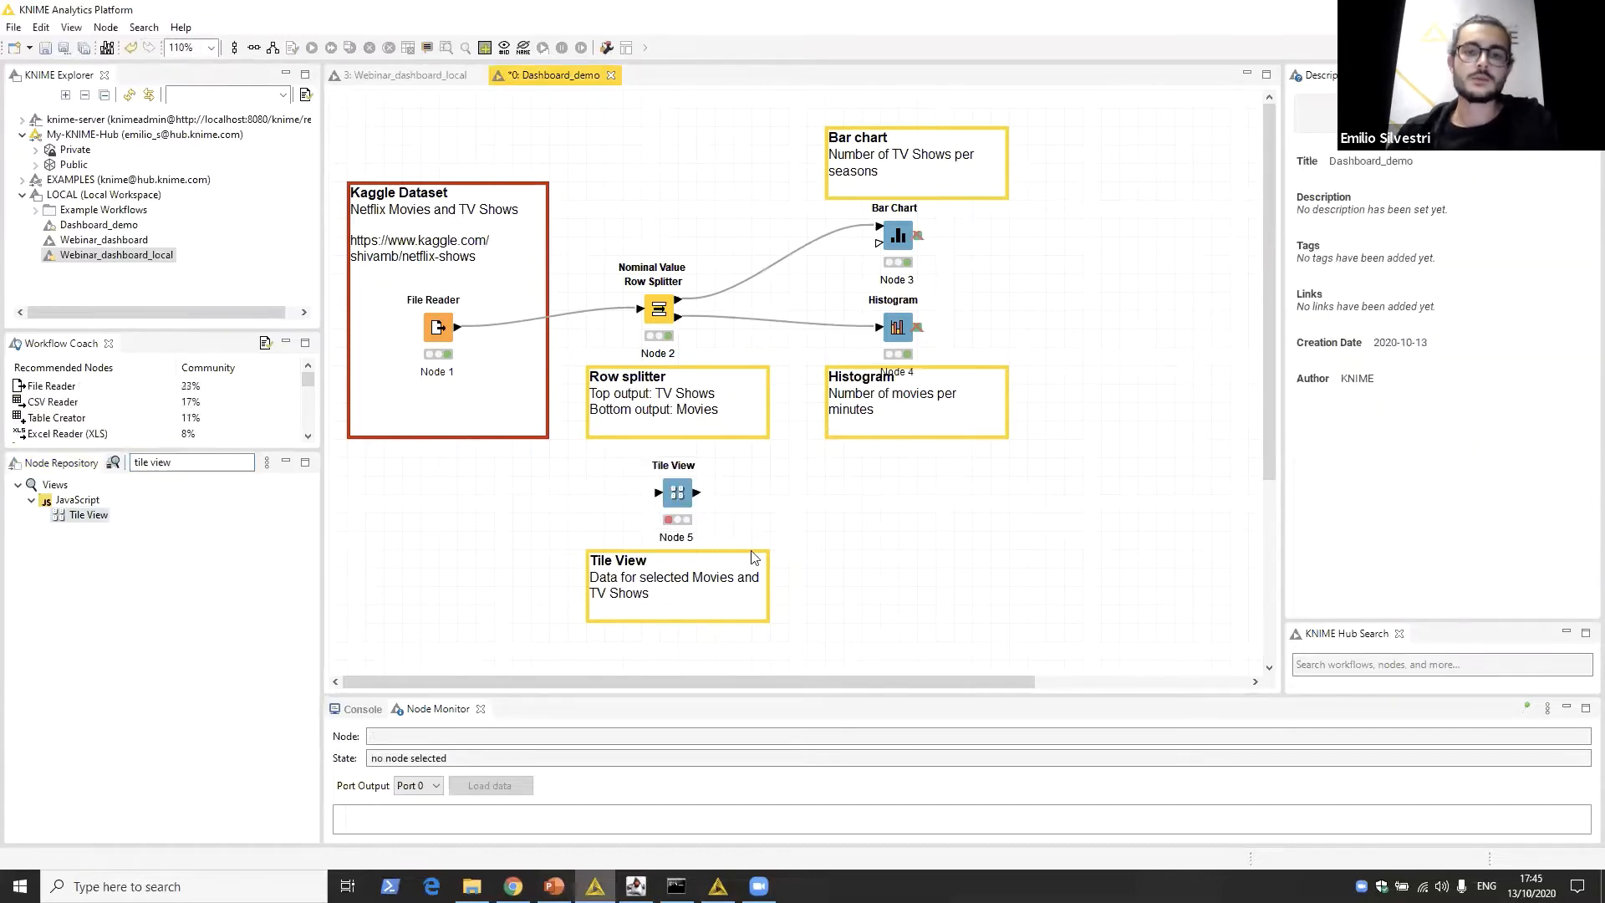
{"action": "left_click_drag", "start_coordinate": [456, 331], "coordinate": [666, 499]}
Step: Configure the Tile View node's interactivity to show selected rows only, with an initial page size of 9
{"action": "left_click", "coordinate": [678, 502]}
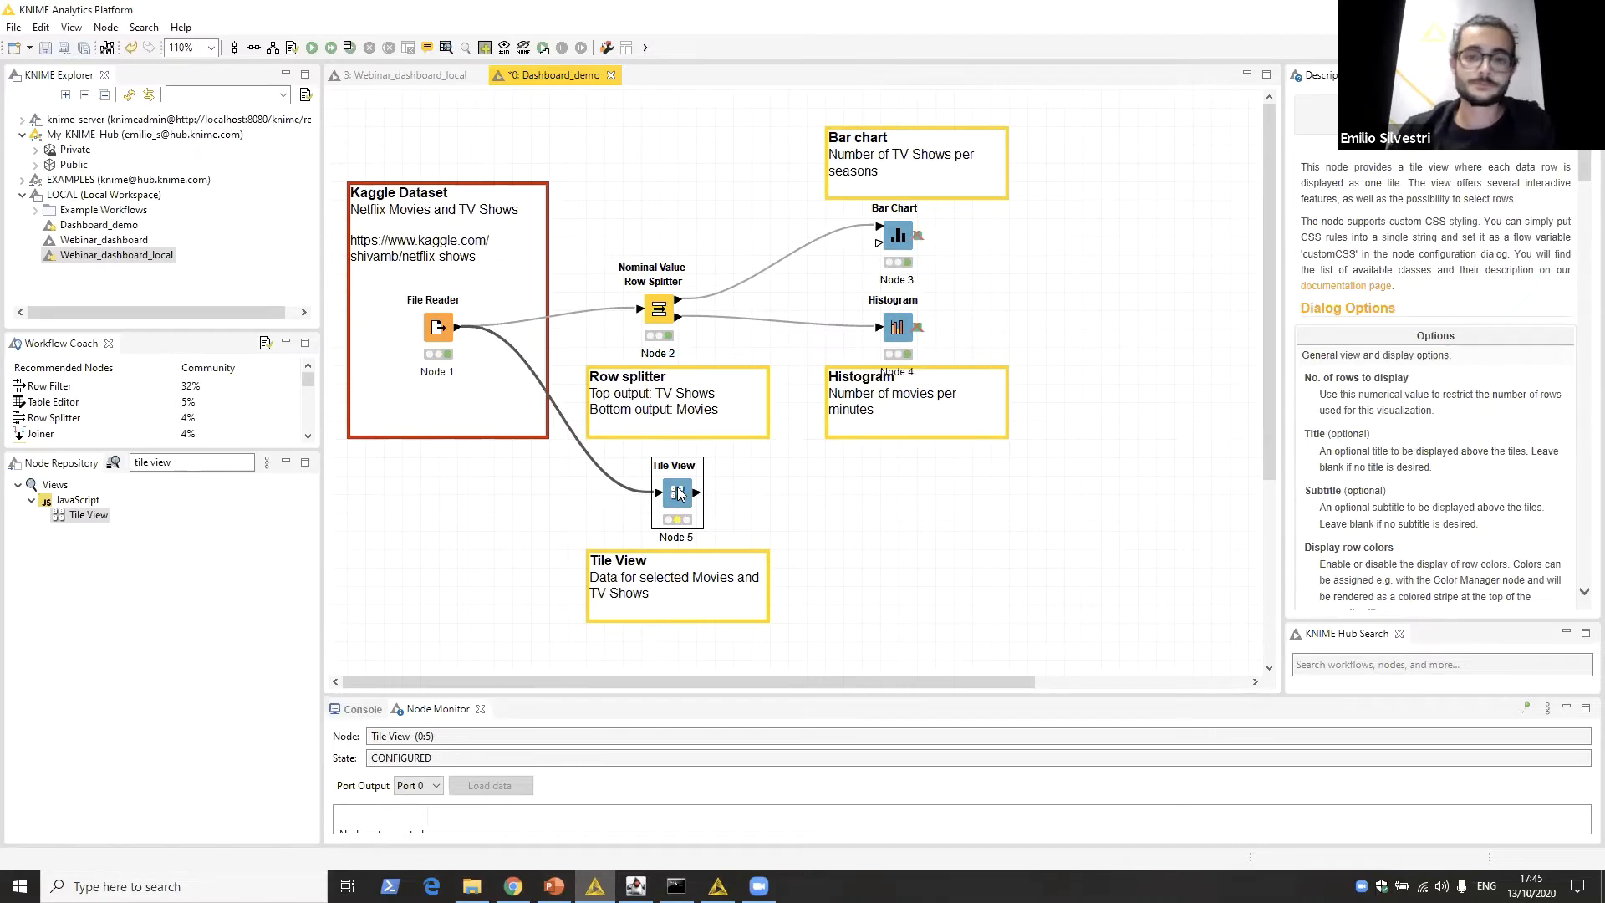
{"action": "right_click", "coordinate": [678, 493]}
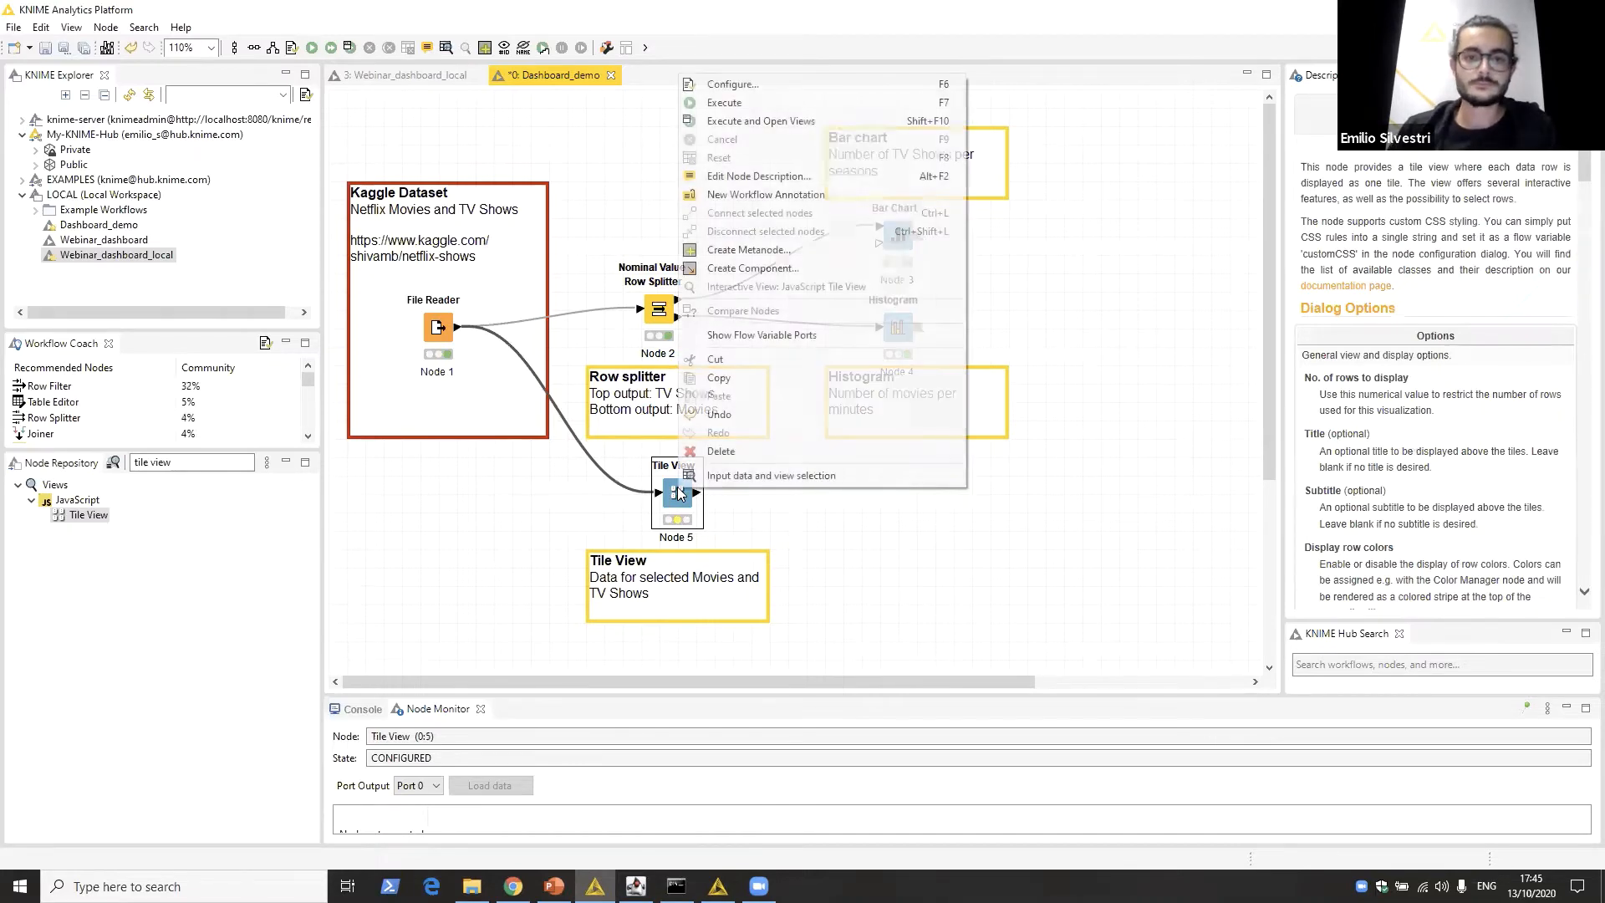
{"action": "left_click", "coordinate": [861, 85]}
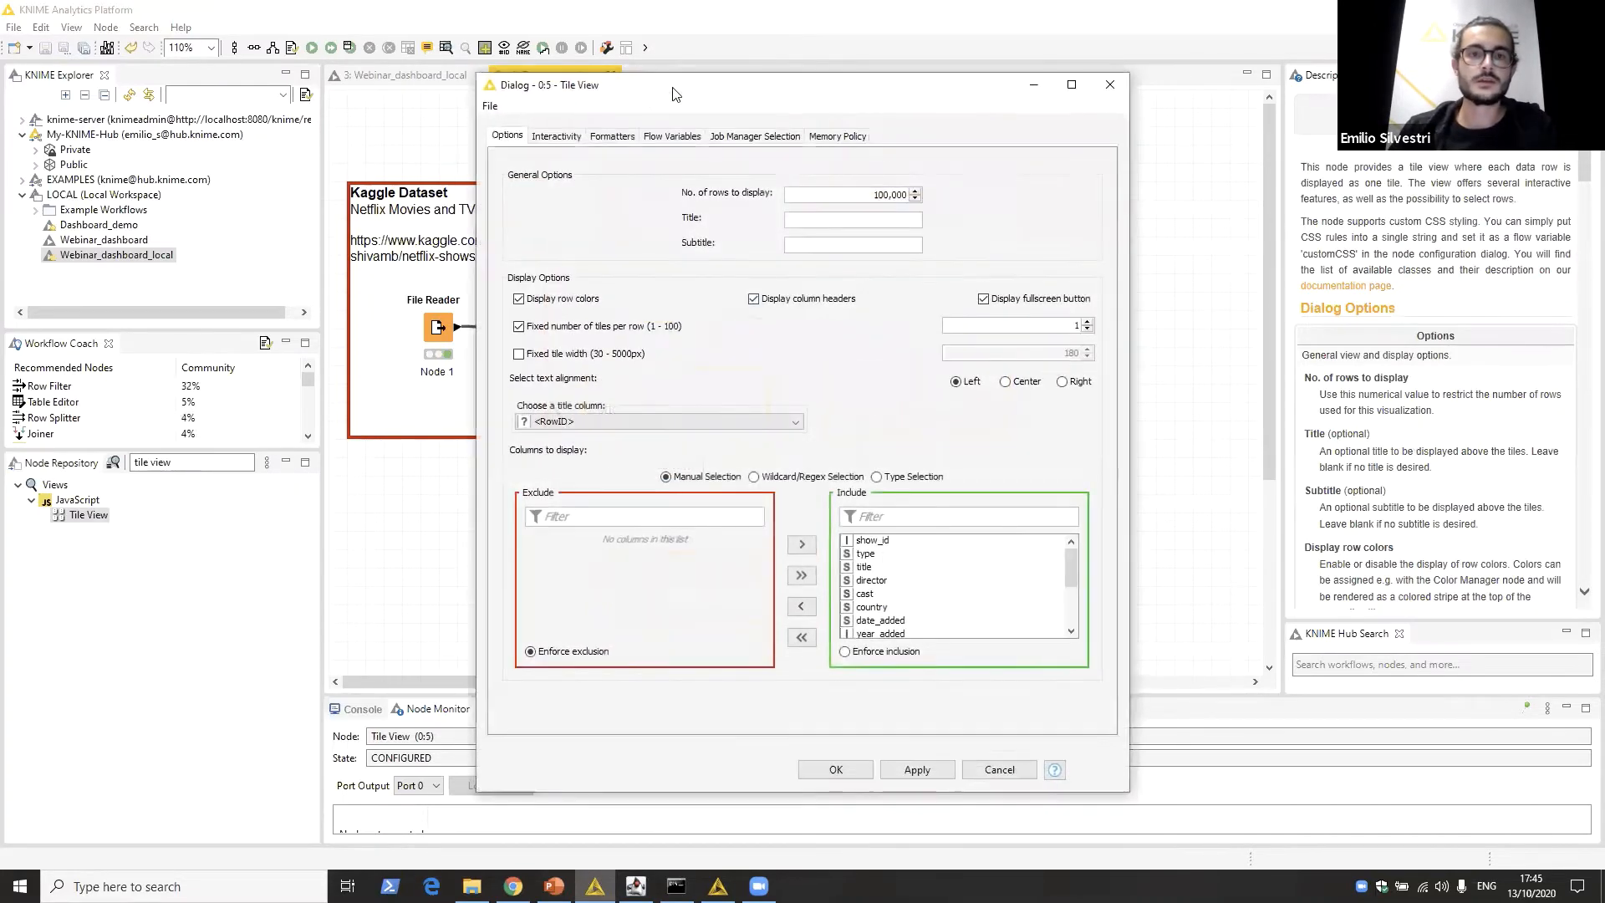
{"action": "left_click", "coordinate": [558, 138]}
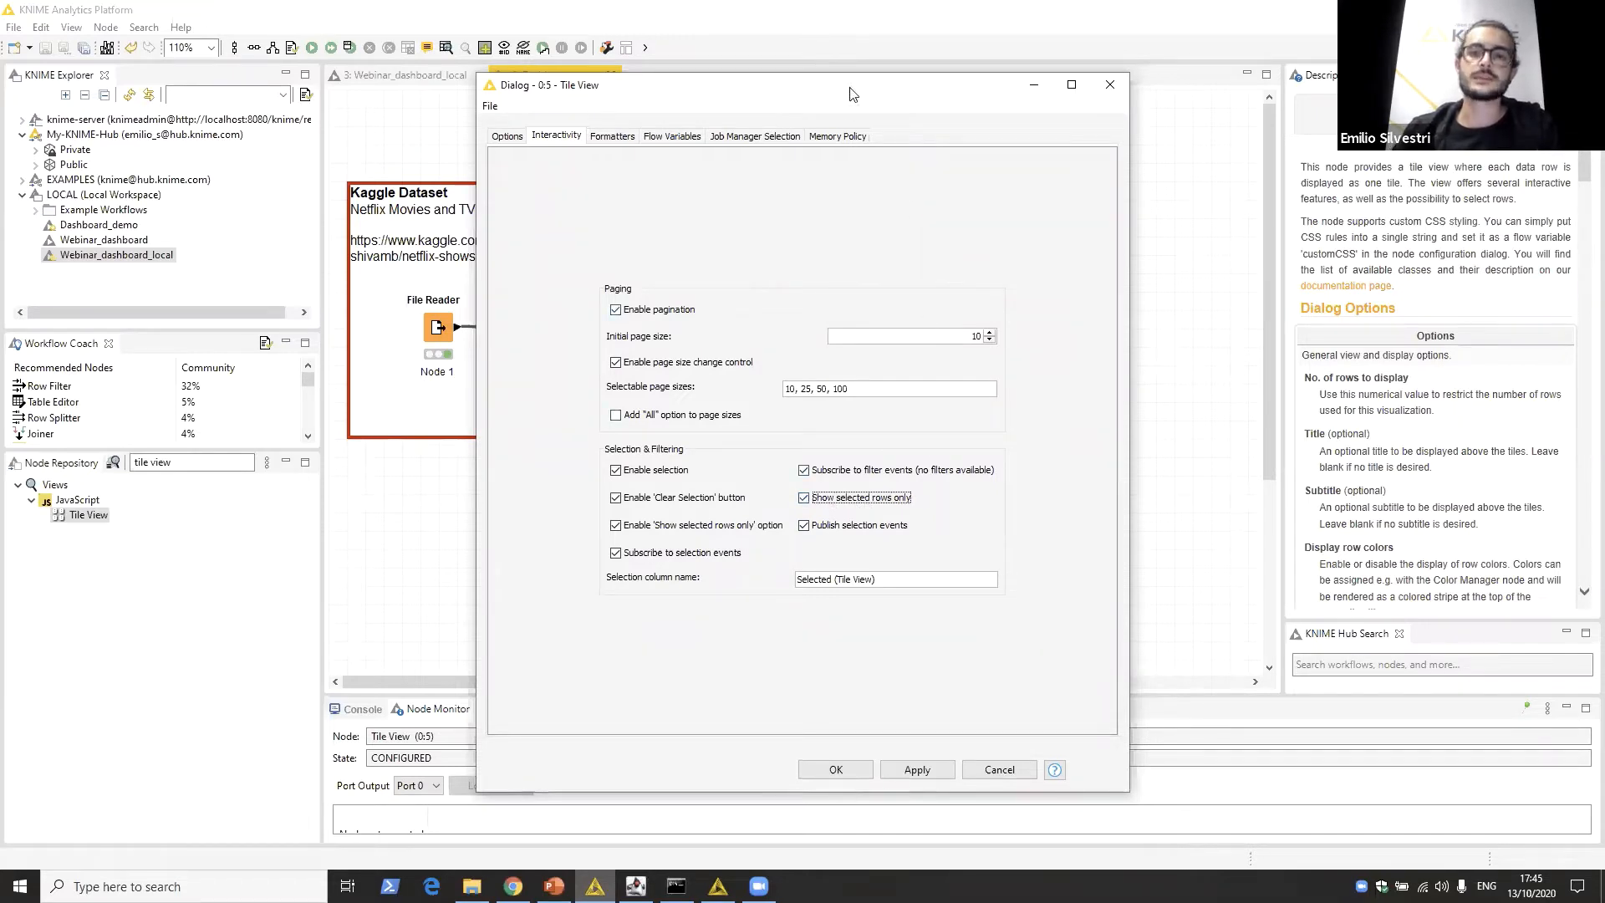
{"action": "left_click_drag", "start_coordinate": [850, 92], "coordinate": [1010, 97]}
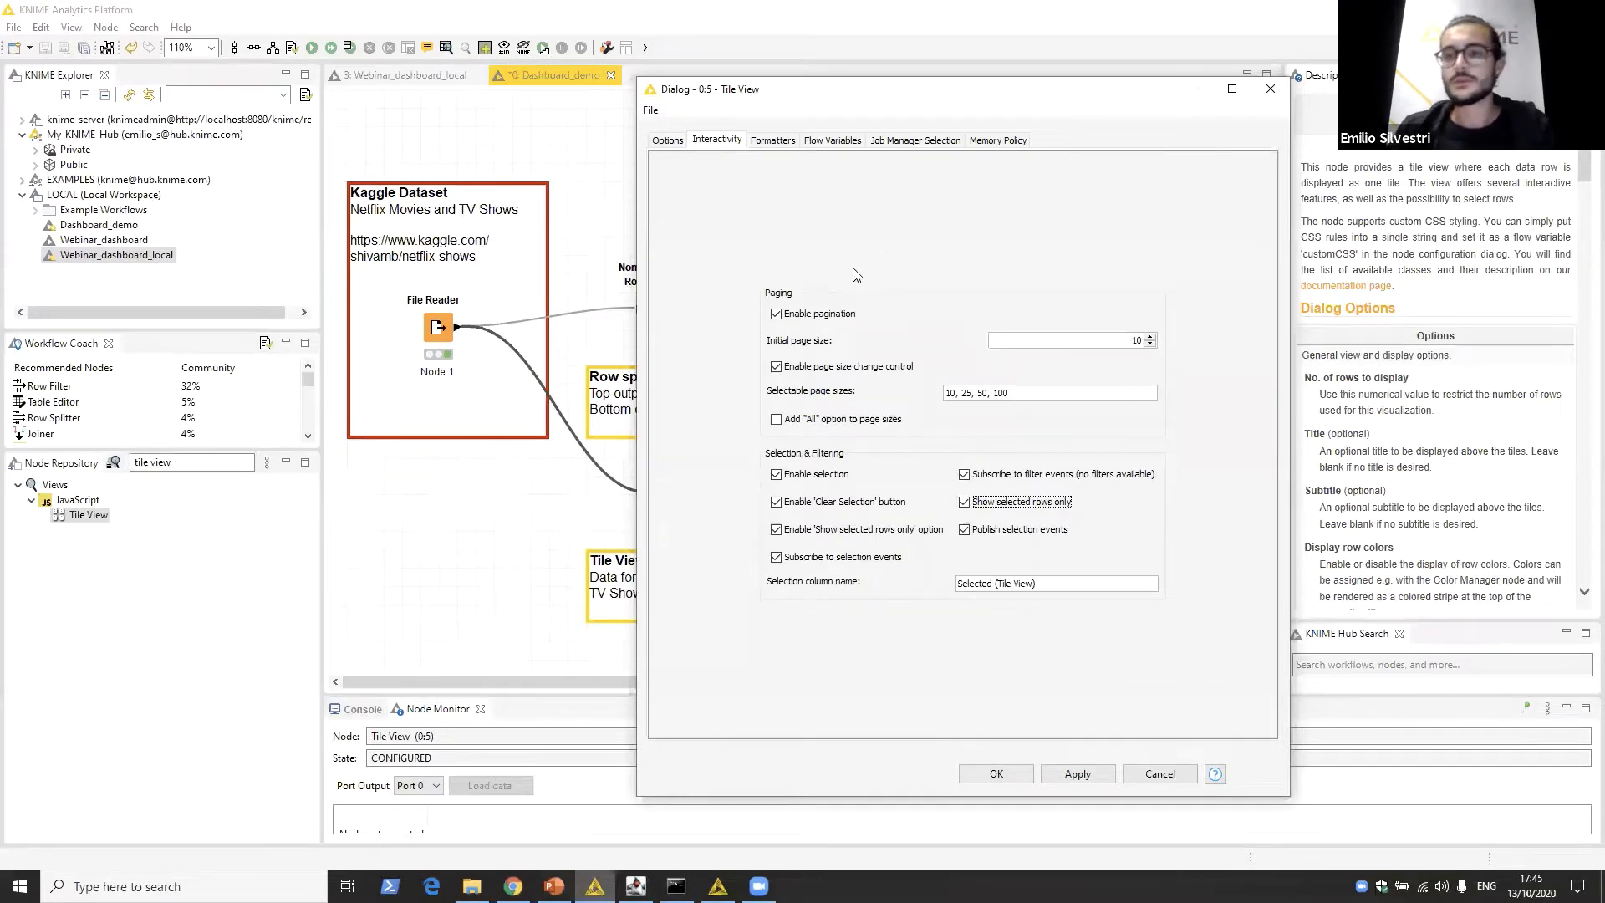
{"action": "left_click", "coordinate": [1096, 339]}
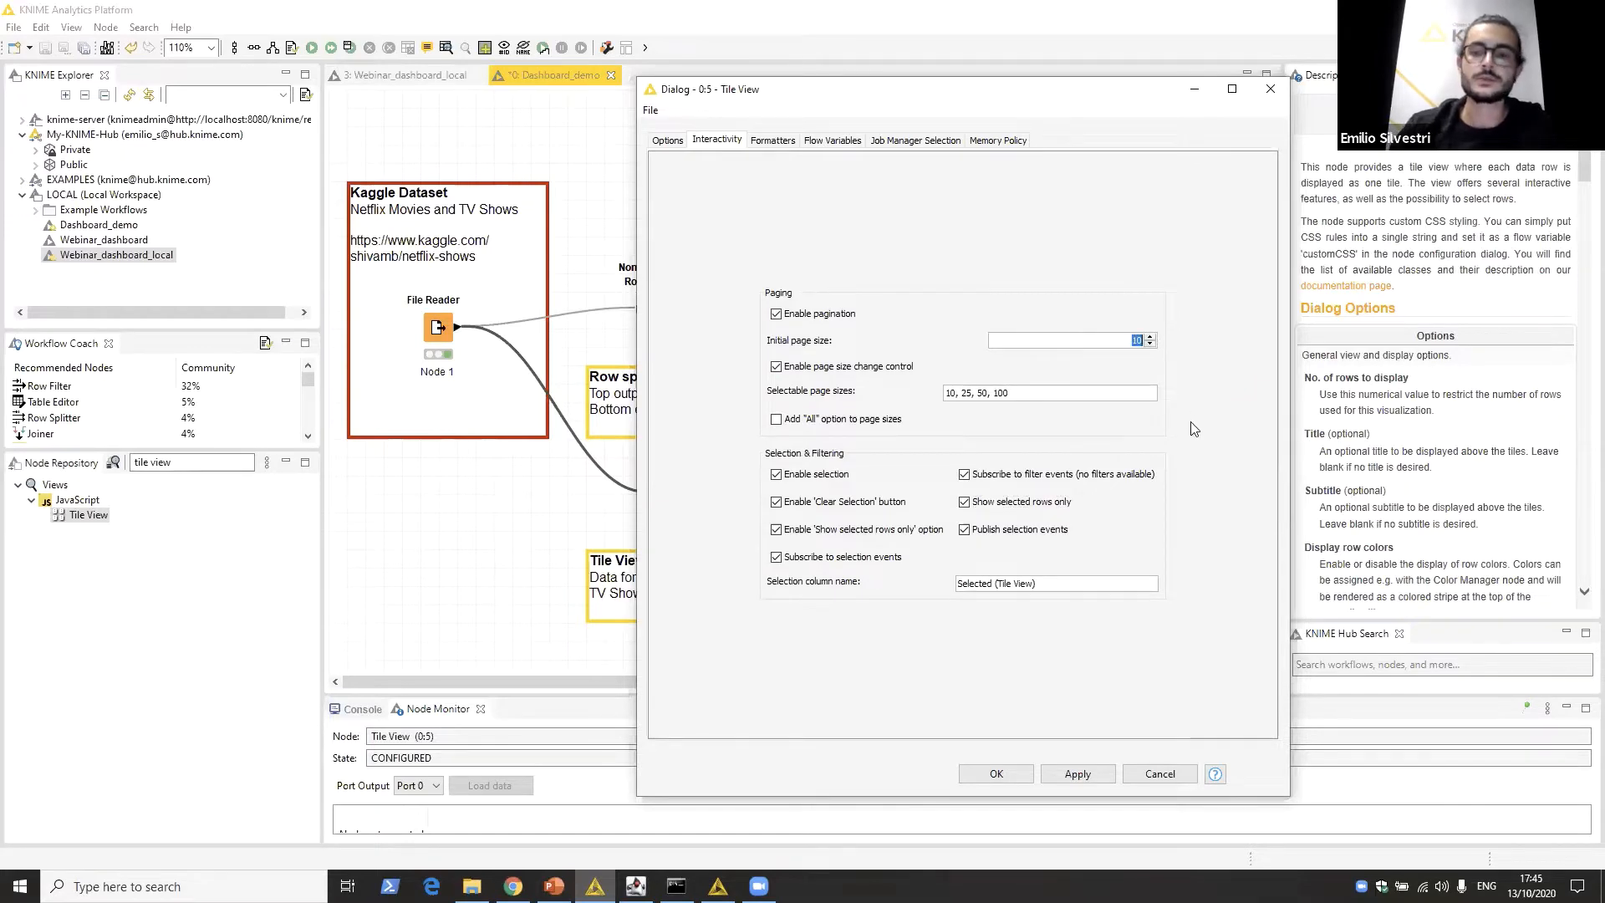
{"action": "type", "text": "9"}
Step: Set the Tile View to a fixed 3 tiles per row and use the title column as the tile title
{"action": "left_click", "coordinate": [669, 141]}
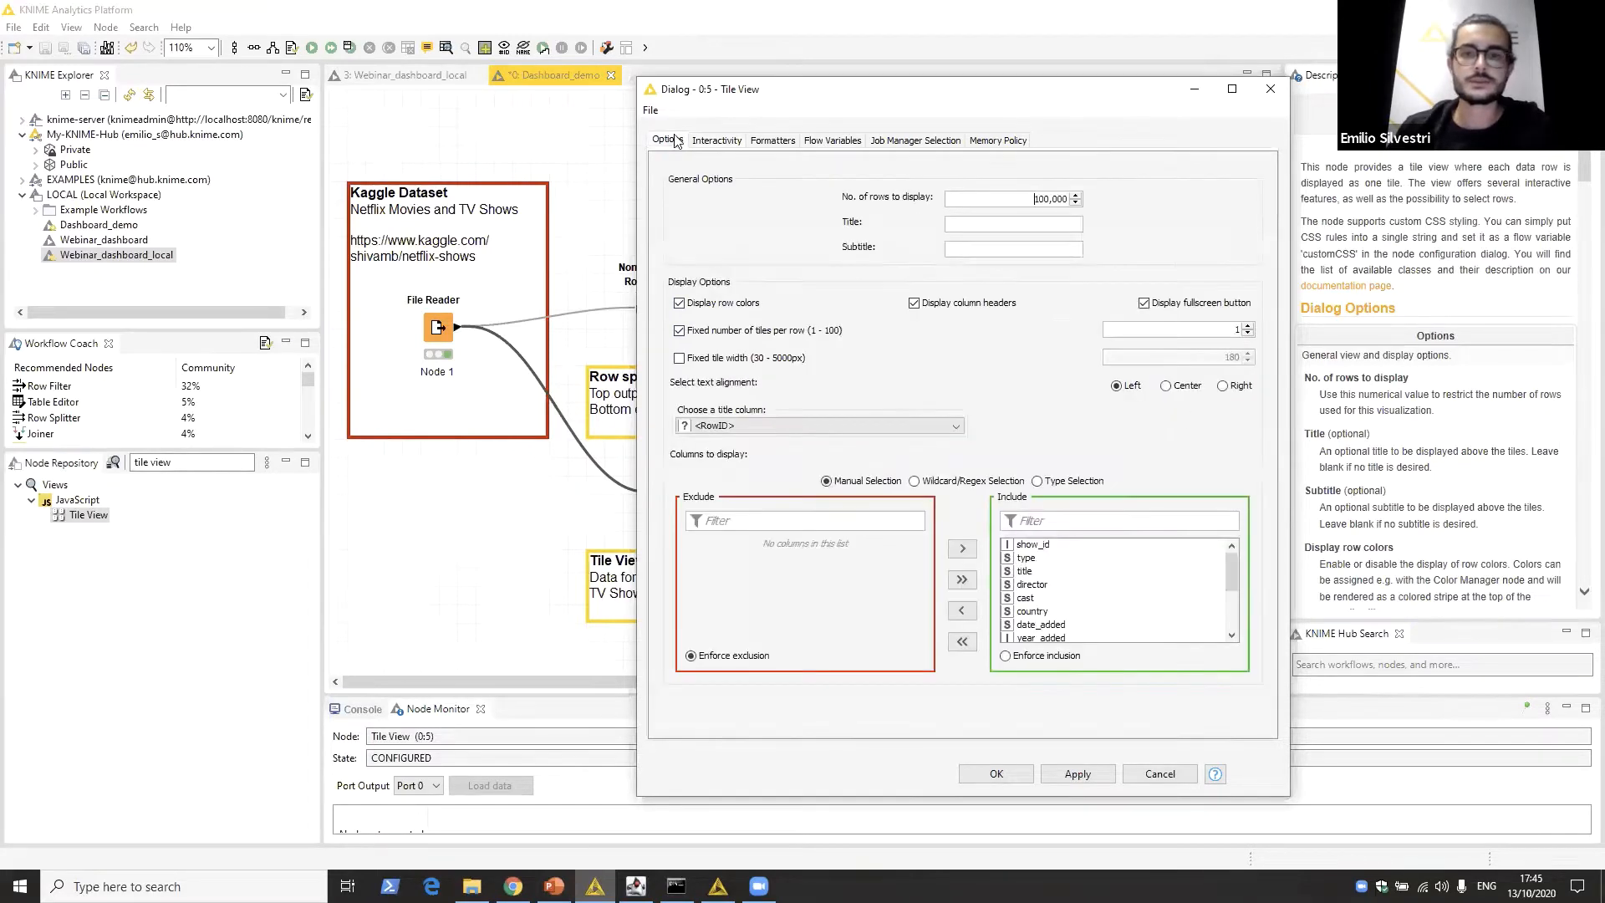
{"action": "double_click", "coordinate": [1217, 334]}
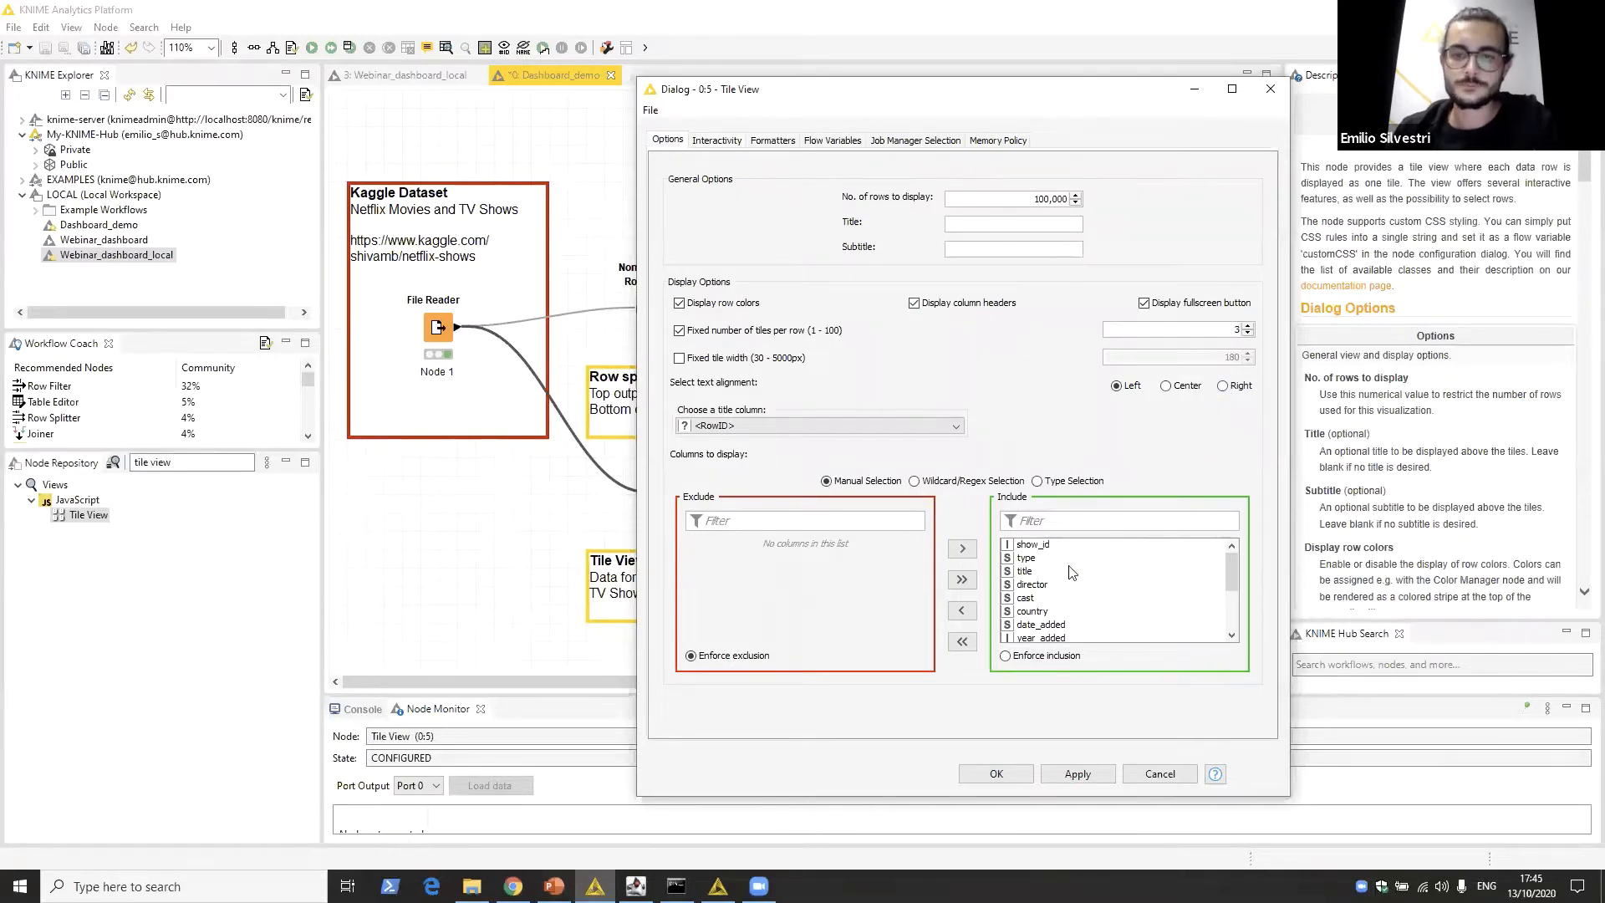
{"action": "left_click", "coordinate": [872, 429]}
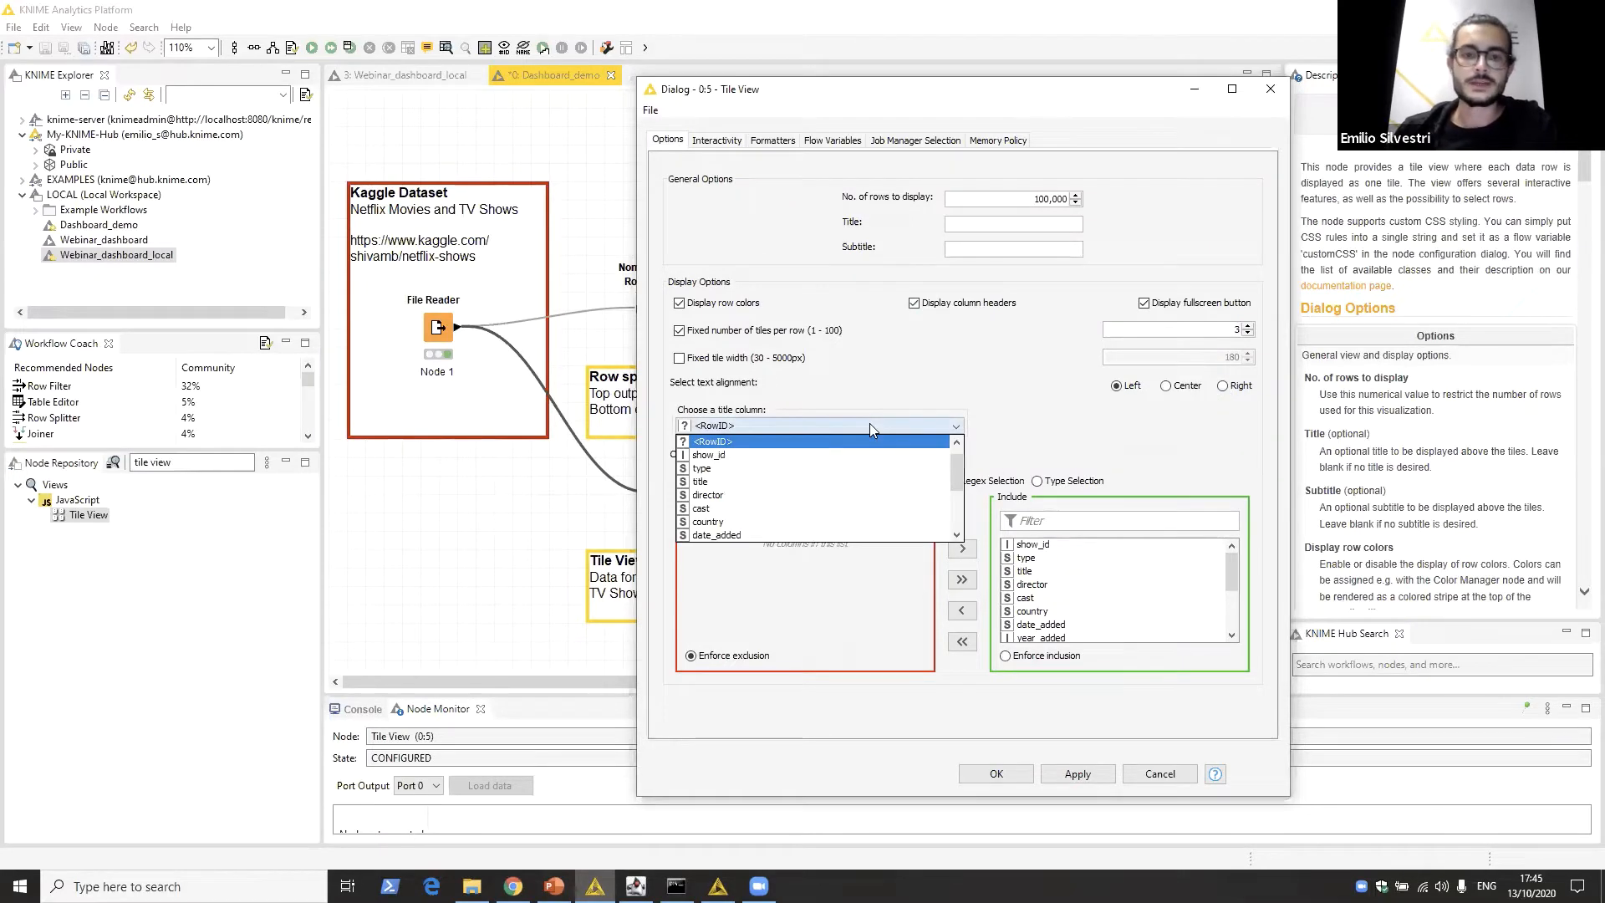
{"action": "left_click", "coordinate": [871, 483]}
Step: Exclude all columns from the tiles except duration and description, and accept the Tile View configuration
{"action": "left_click", "coordinate": [962, 643]}
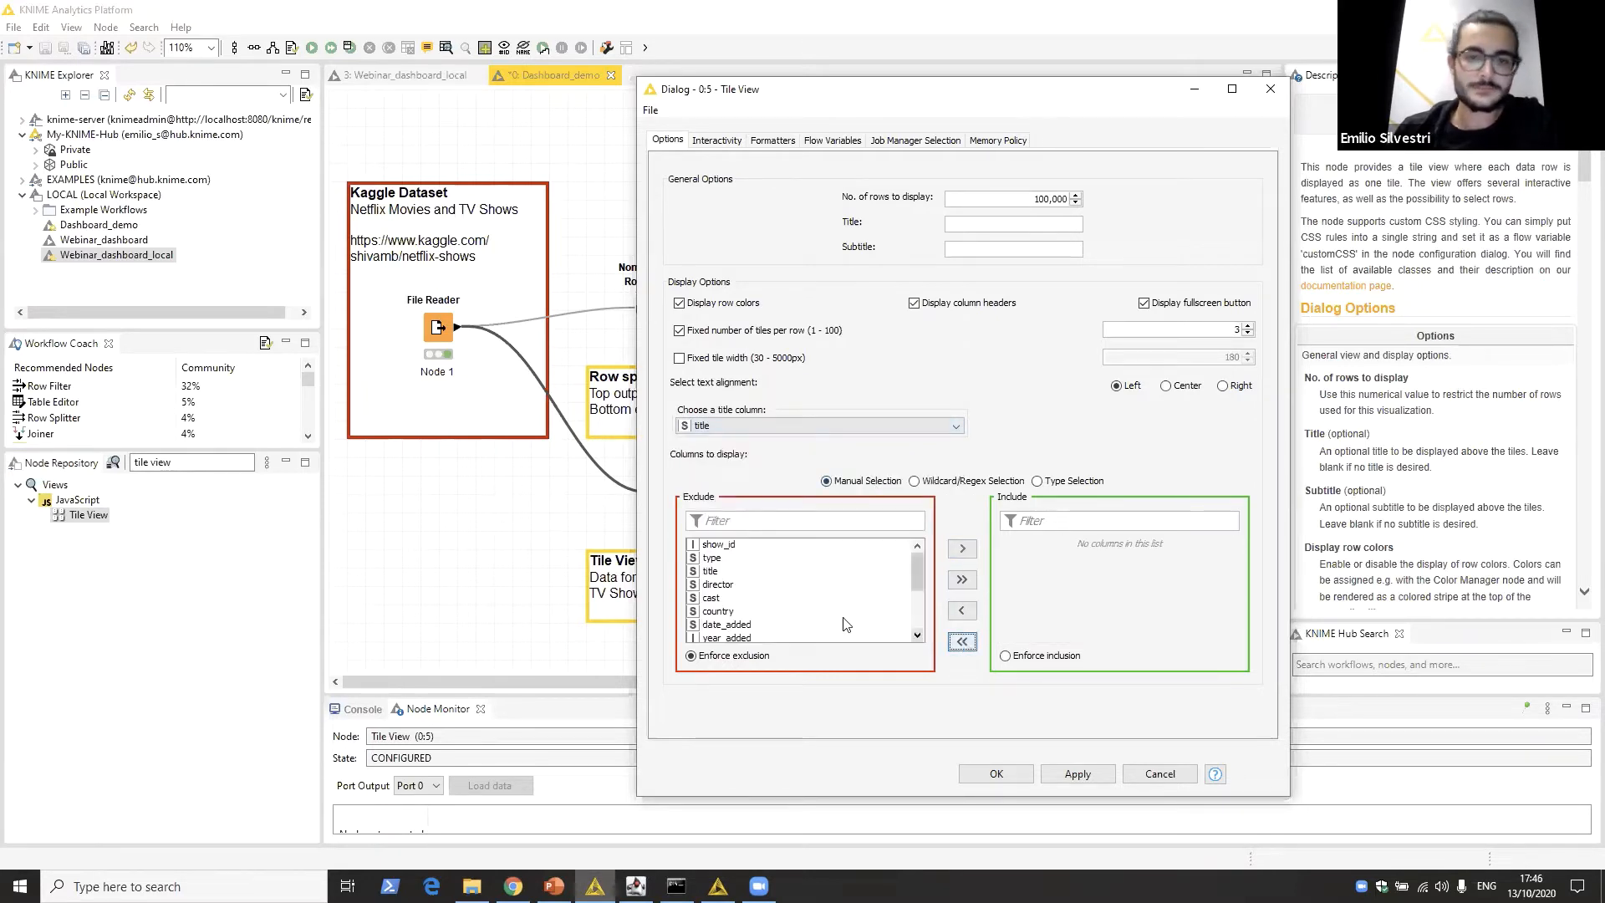
{"action": "scroll", "coordinate": [836, 614], "scroll_direction": "down", "scroll_amount": 3}
{"action": "left_click", "coordinate": [754, 636]}
{"action": "double_click", "coordinate": [755, 635]}
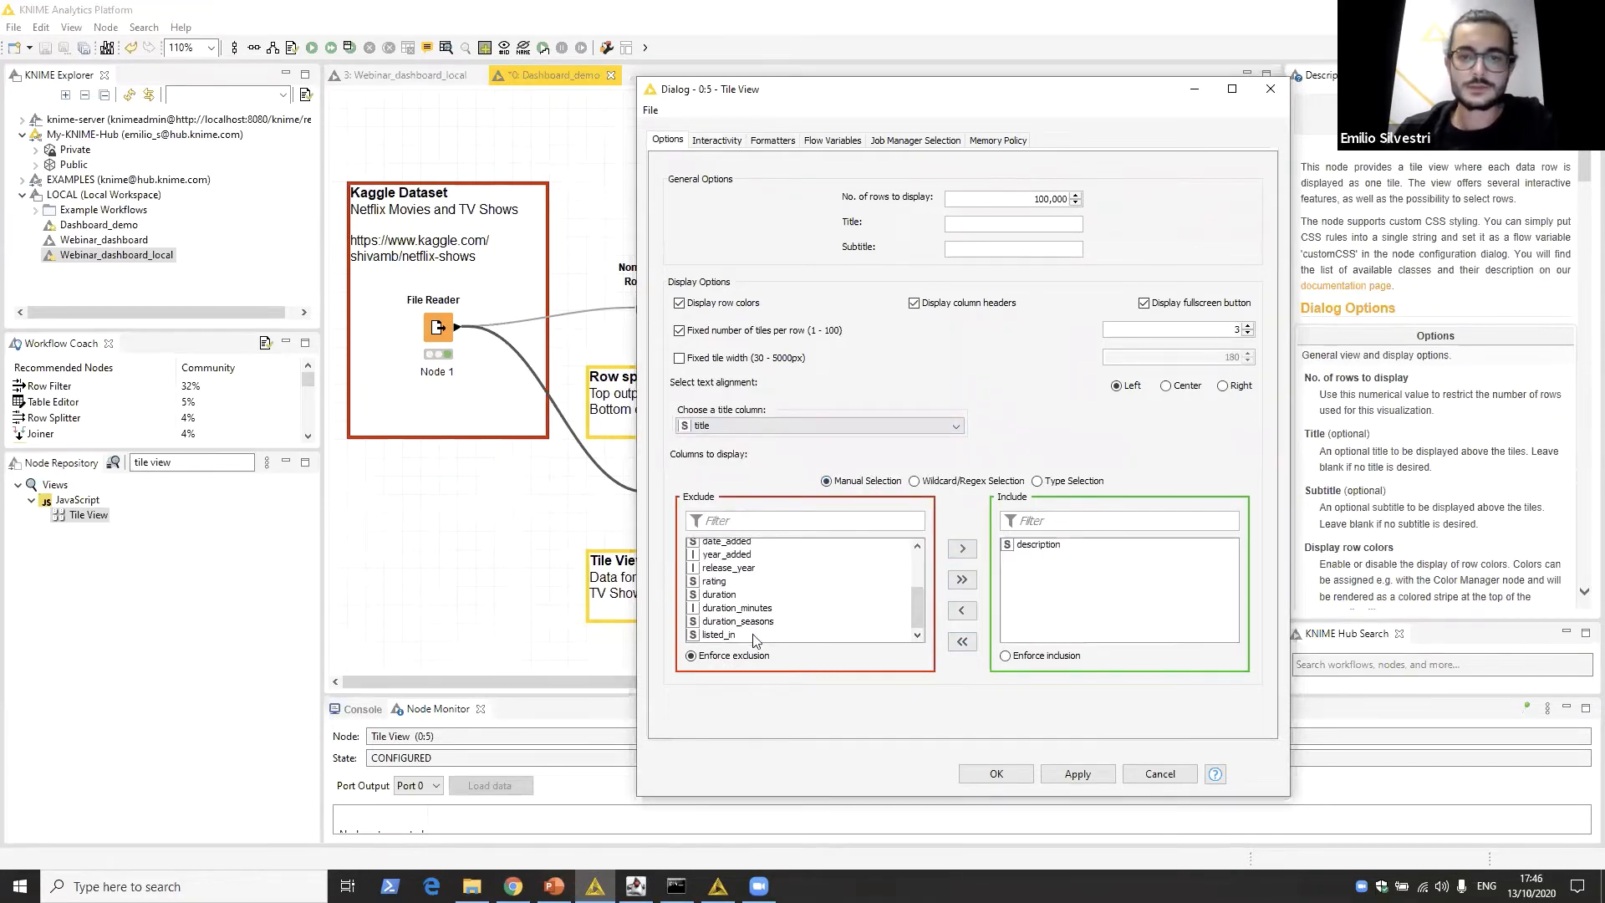
{"action": "left_click", "coordinate": [831, 594]}
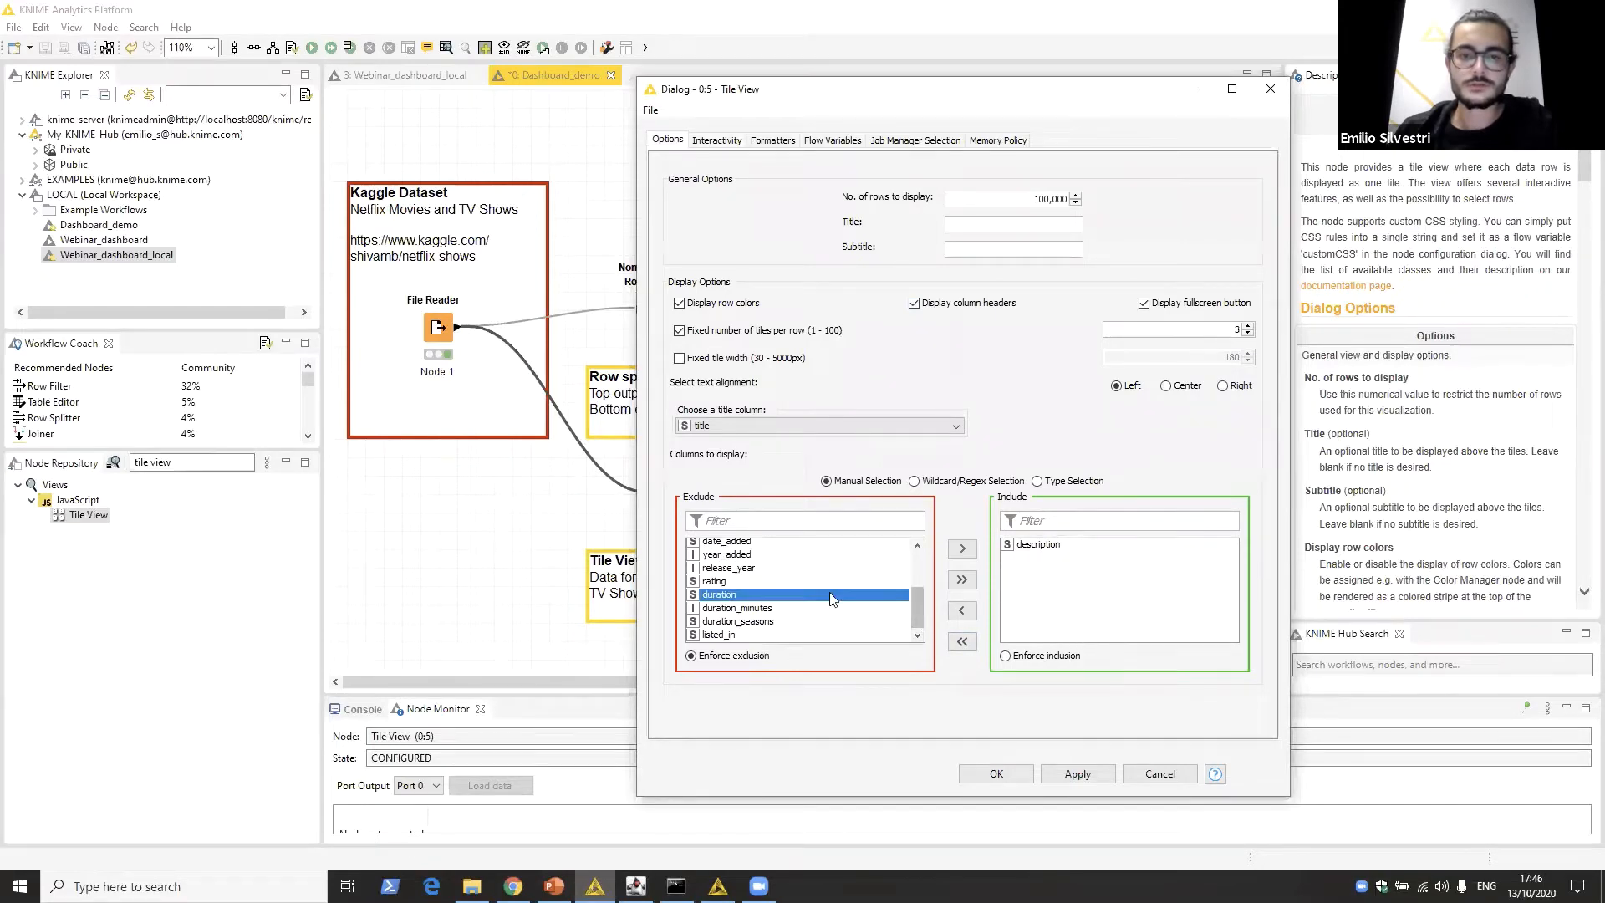
{"action": "double_click", "coordinate": [827, 594]}
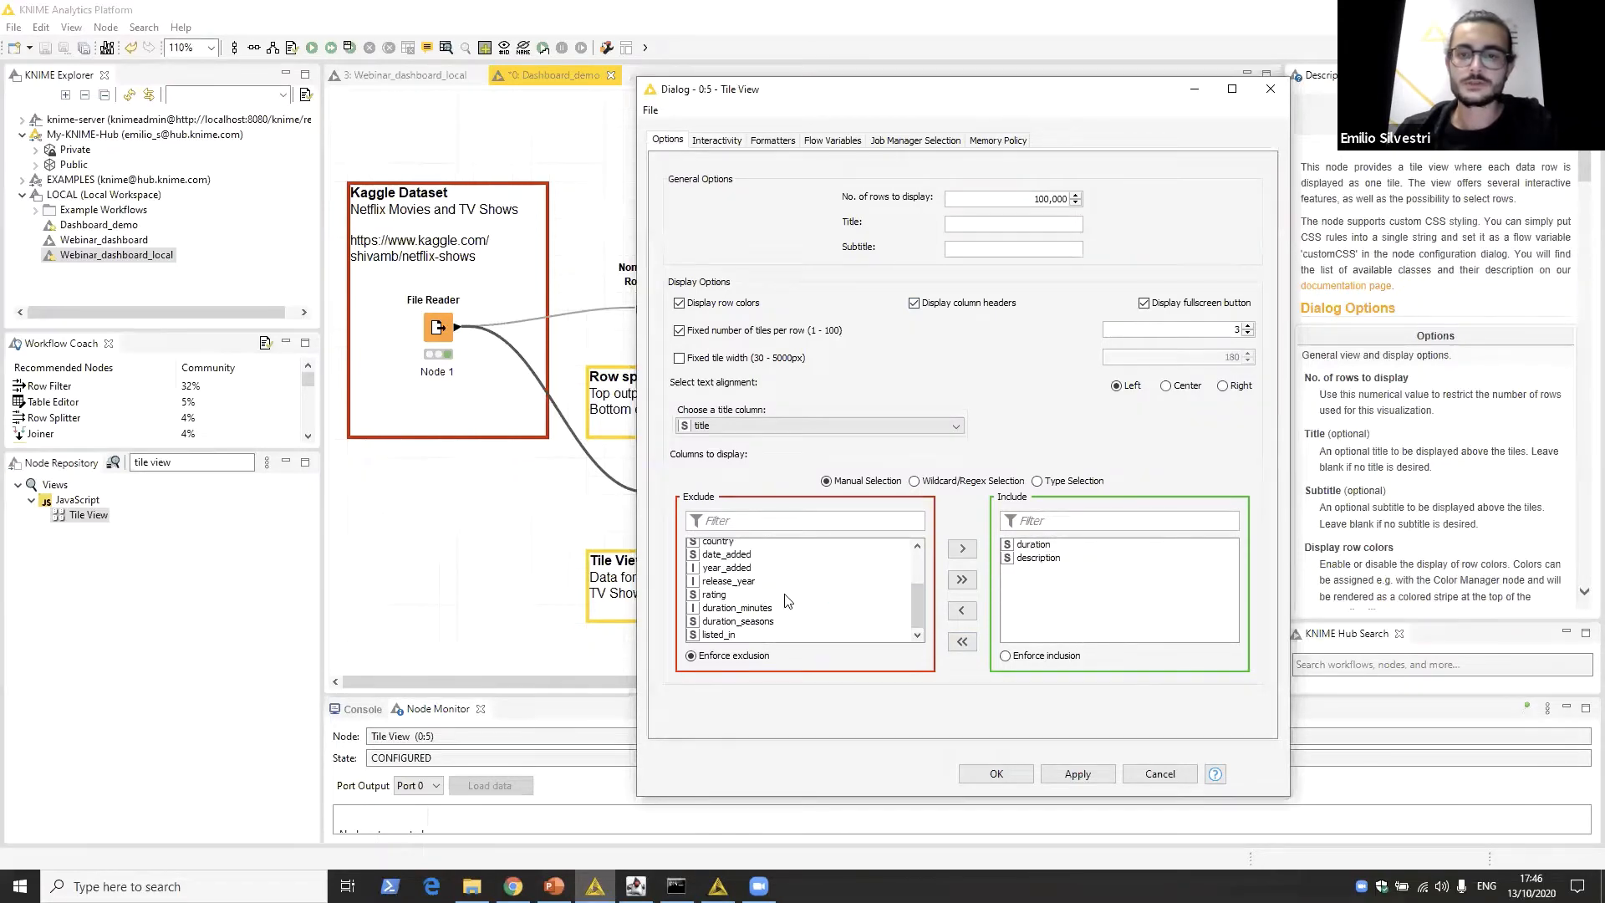
{"action": "left_click", "coordinate": [993, 773]}
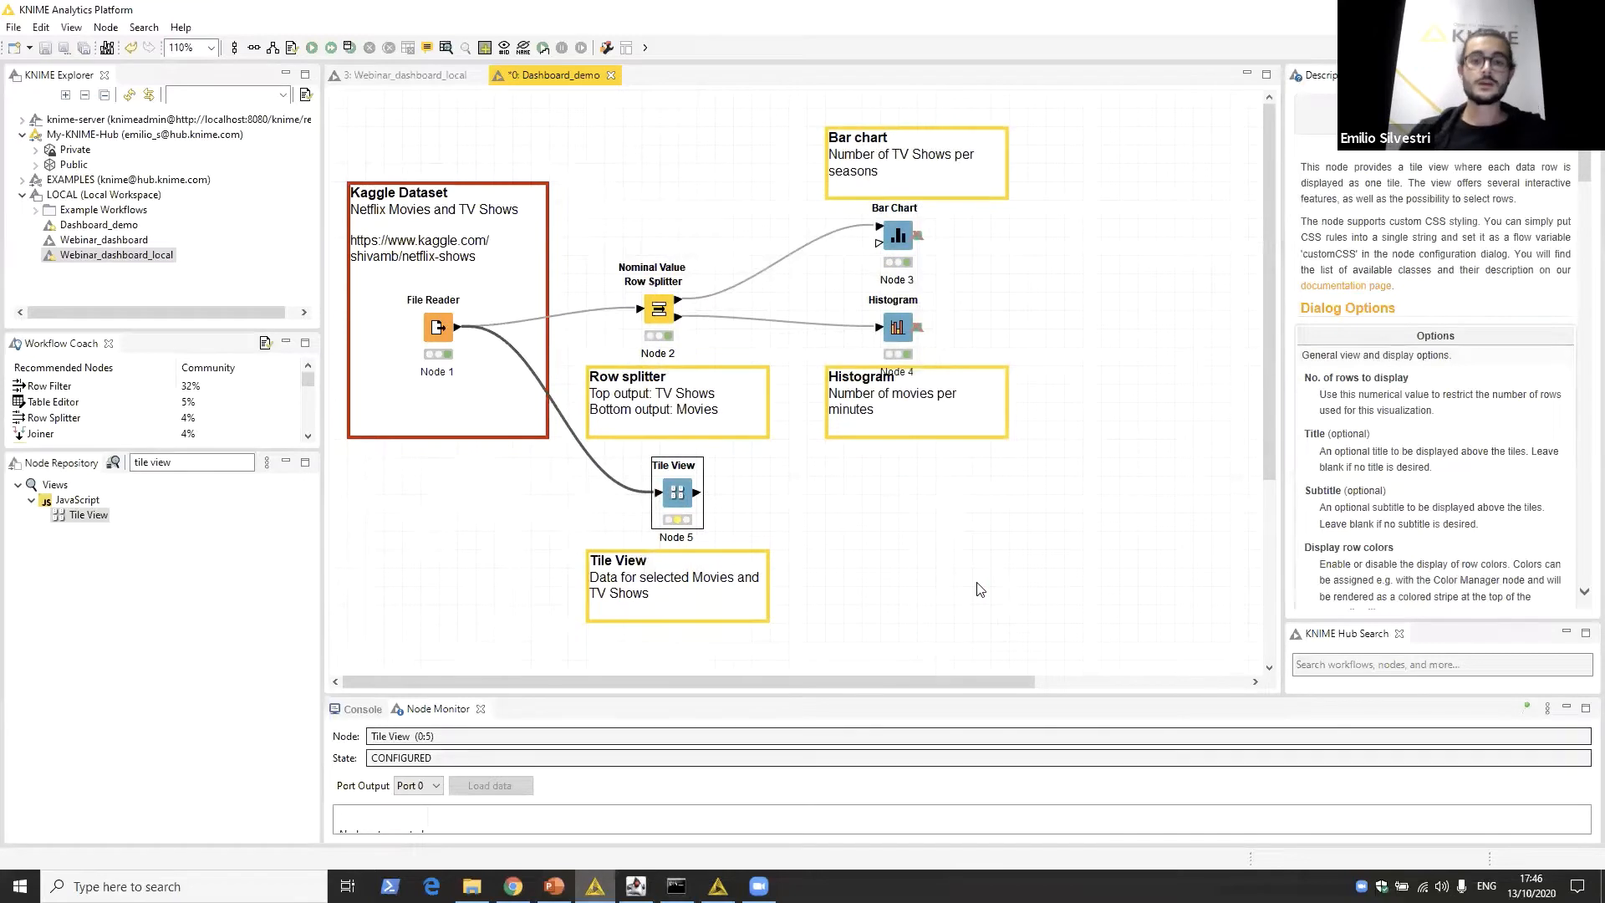
{"action": "left_click", "coordinate": [981, 589]}
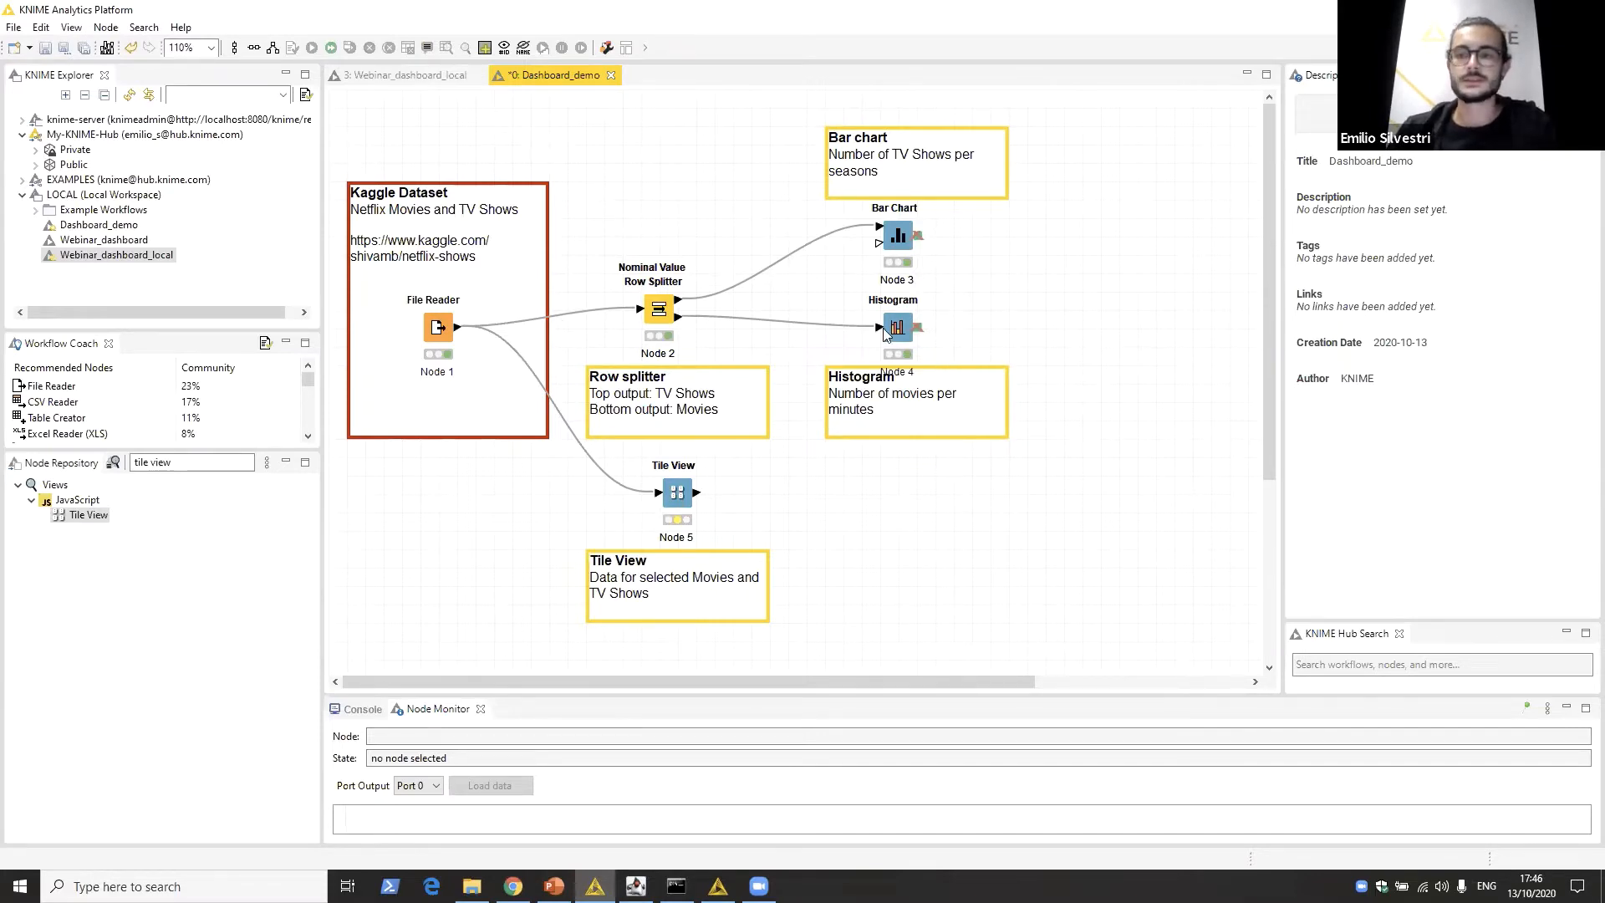
{"action": "left_click", "coordinate": [899, 230]}
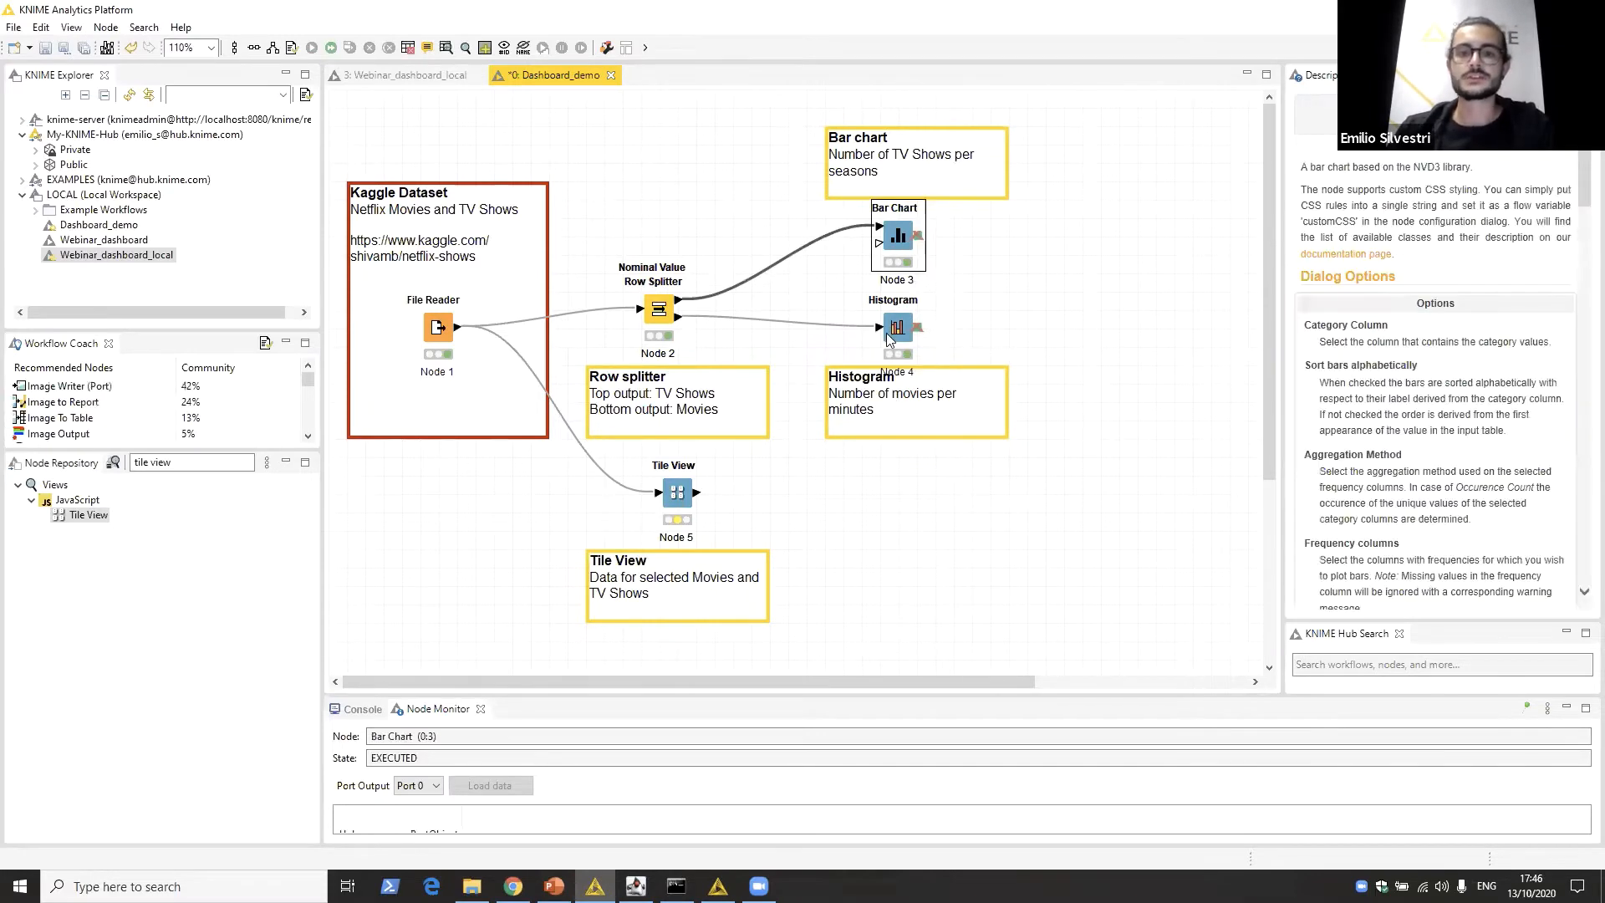
{"action": "left_click", "coordinate": [677, 491]}
{"action": "left_click", "coordinate": [850, 495]}
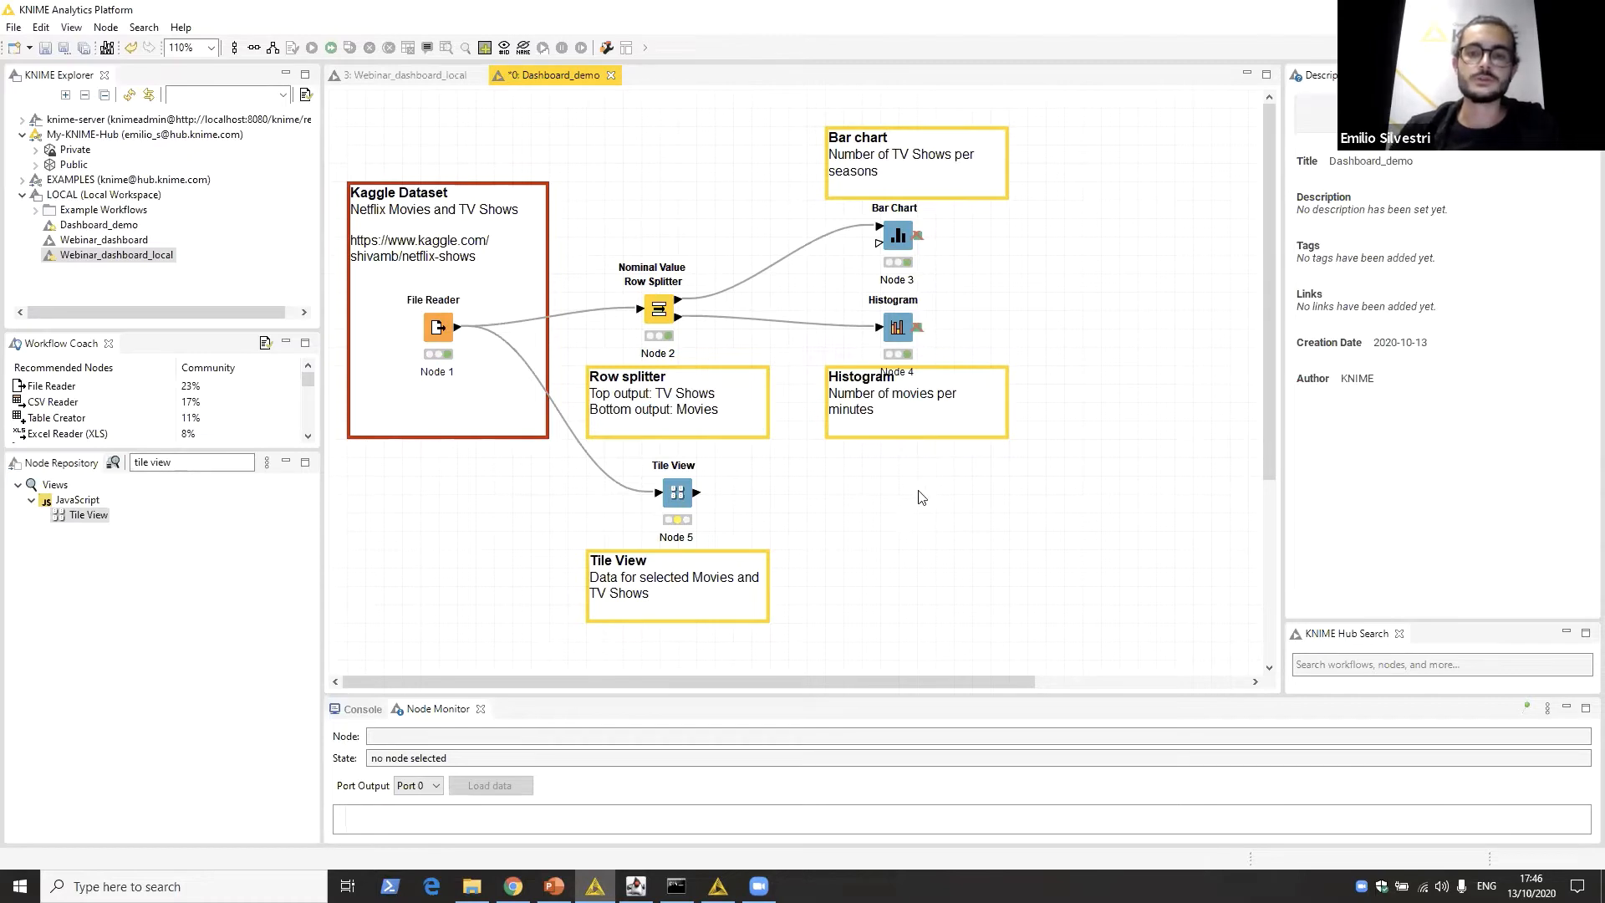
Step: Wrap the row splitter, Bar Chart, Histogram and Tile View nodes in a component, allowing the node reset, and shift it slightly upward
{"action": "left_click_drag", "start_coordinate": [924, 526], "coordinate": [639, 207]}
{"action": "right_click", "coordinate": [662, 316]}
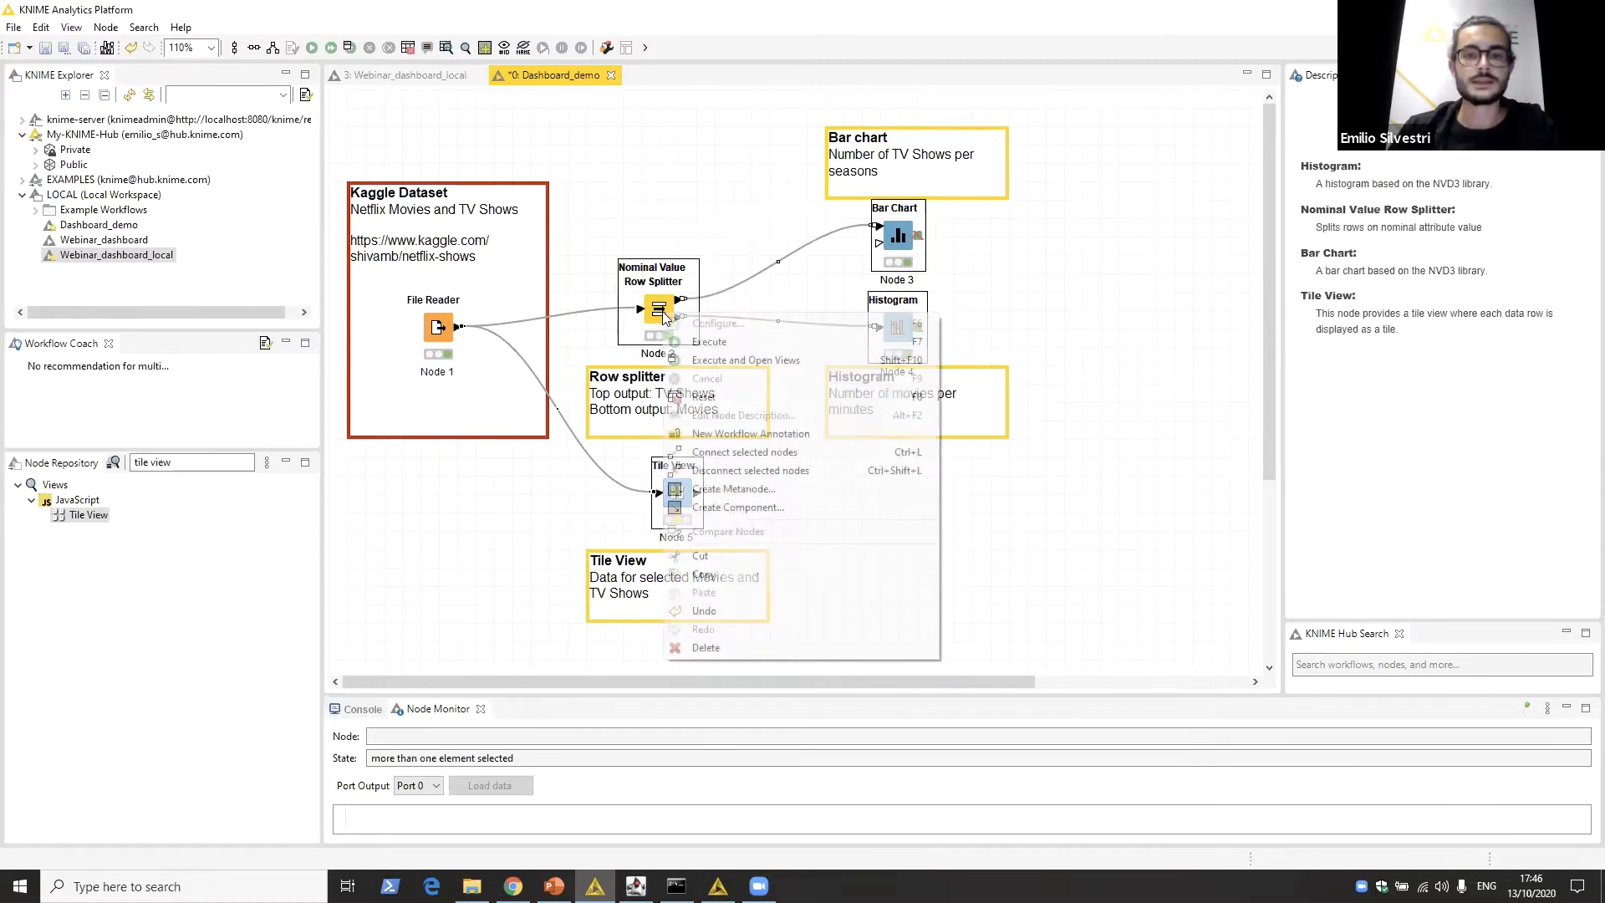
{"action": "left_click", "coordinate": [871, 508]}
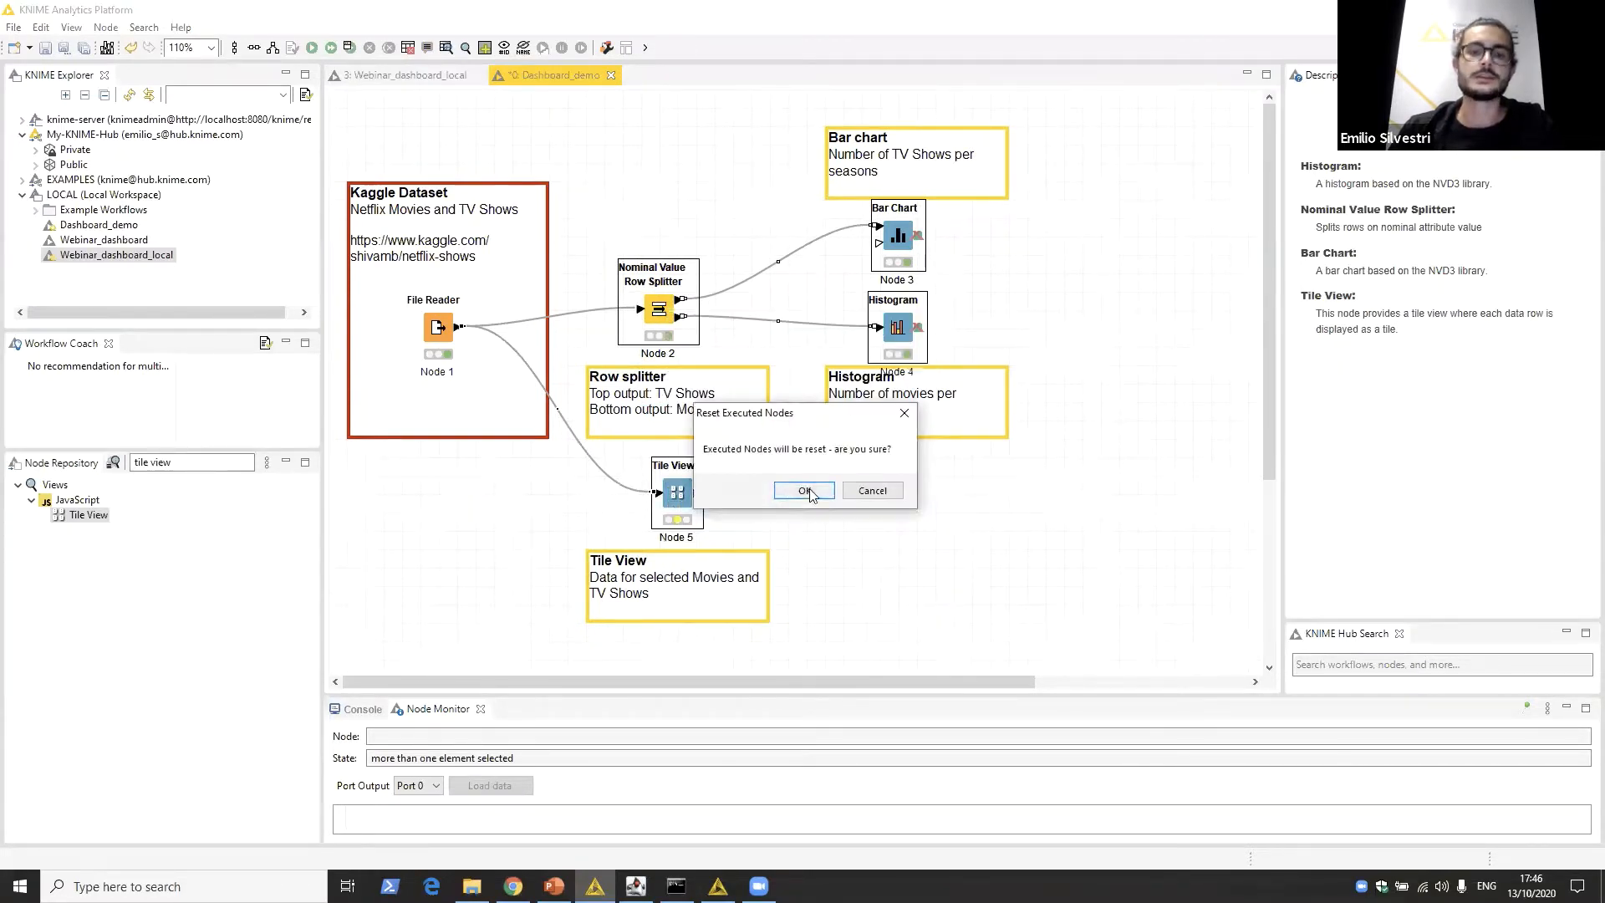
{"action": "left_click", "coordinate": [804, 492]}
{"action": "left_click", "coordinate": [868, 463]}
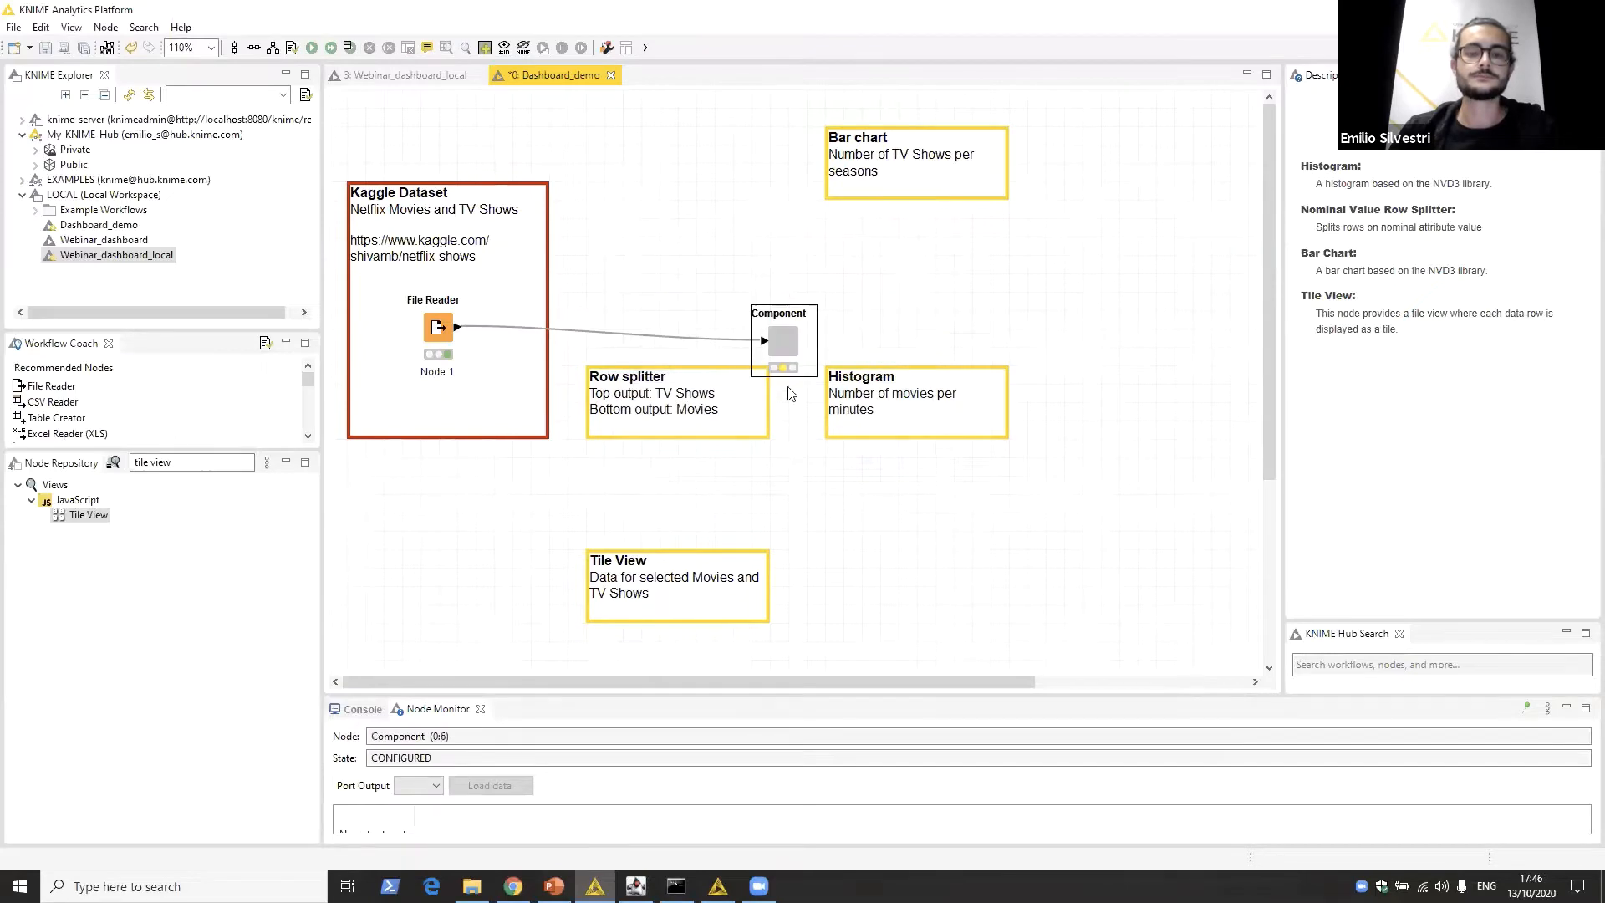
{"action": "left_click_drag", "start_coordinate": [782, 347], "coordinate": [786, 316]}
{"action": "left_click", "coordinate": [834, 341]}
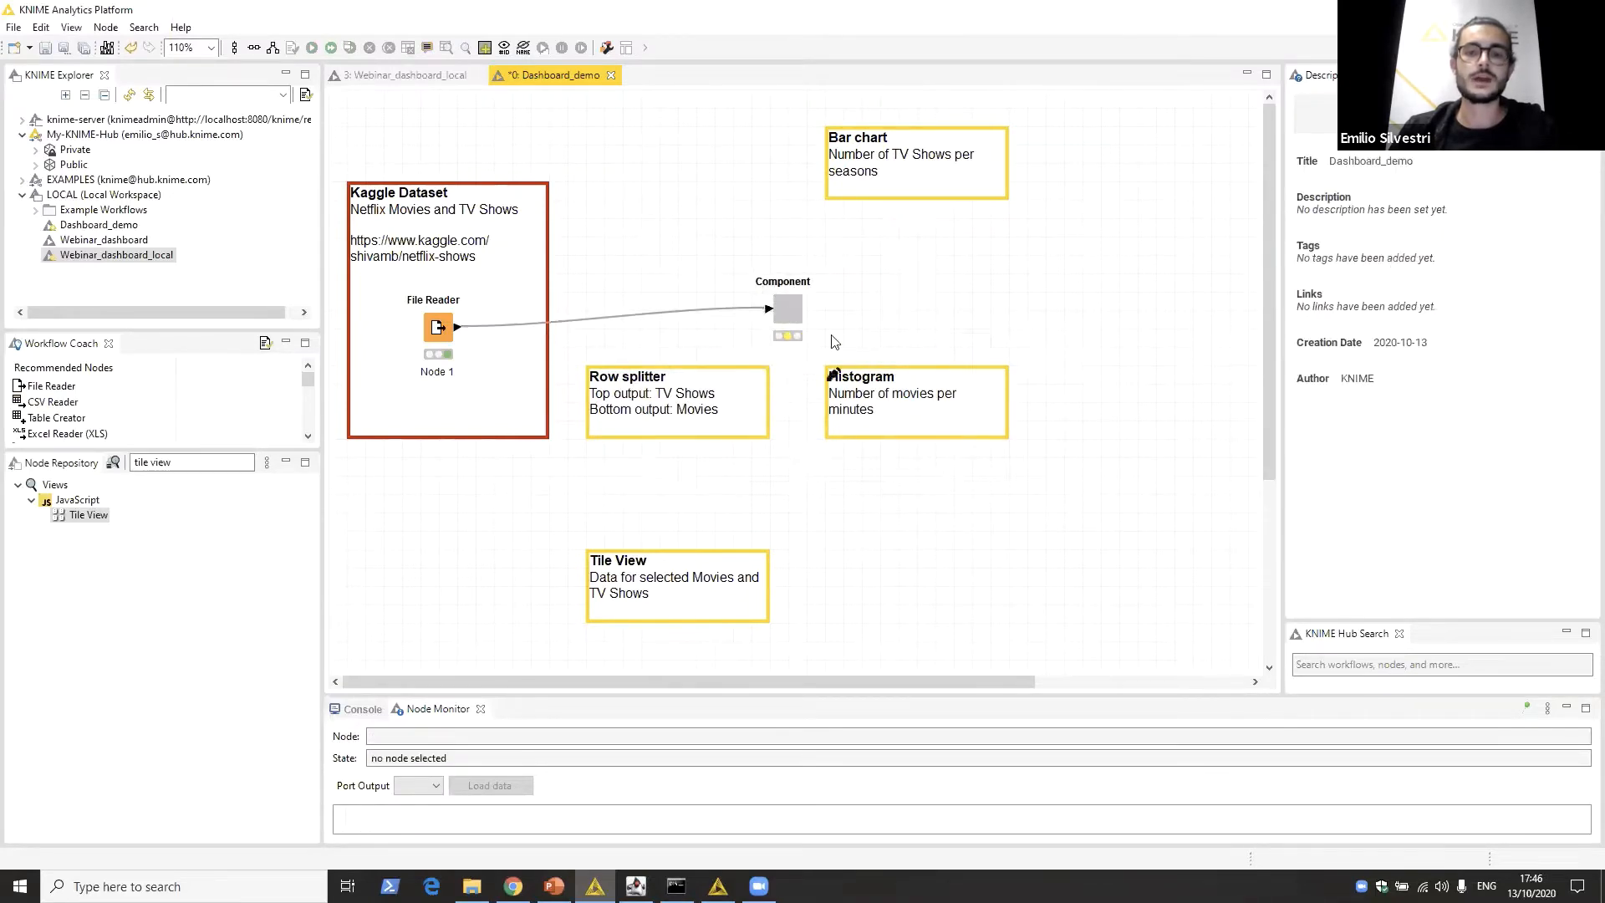
Step: Execute the component, open its interactive view and enlarge the view window
{"action": "left_click", "coordinate": [789, 308]}
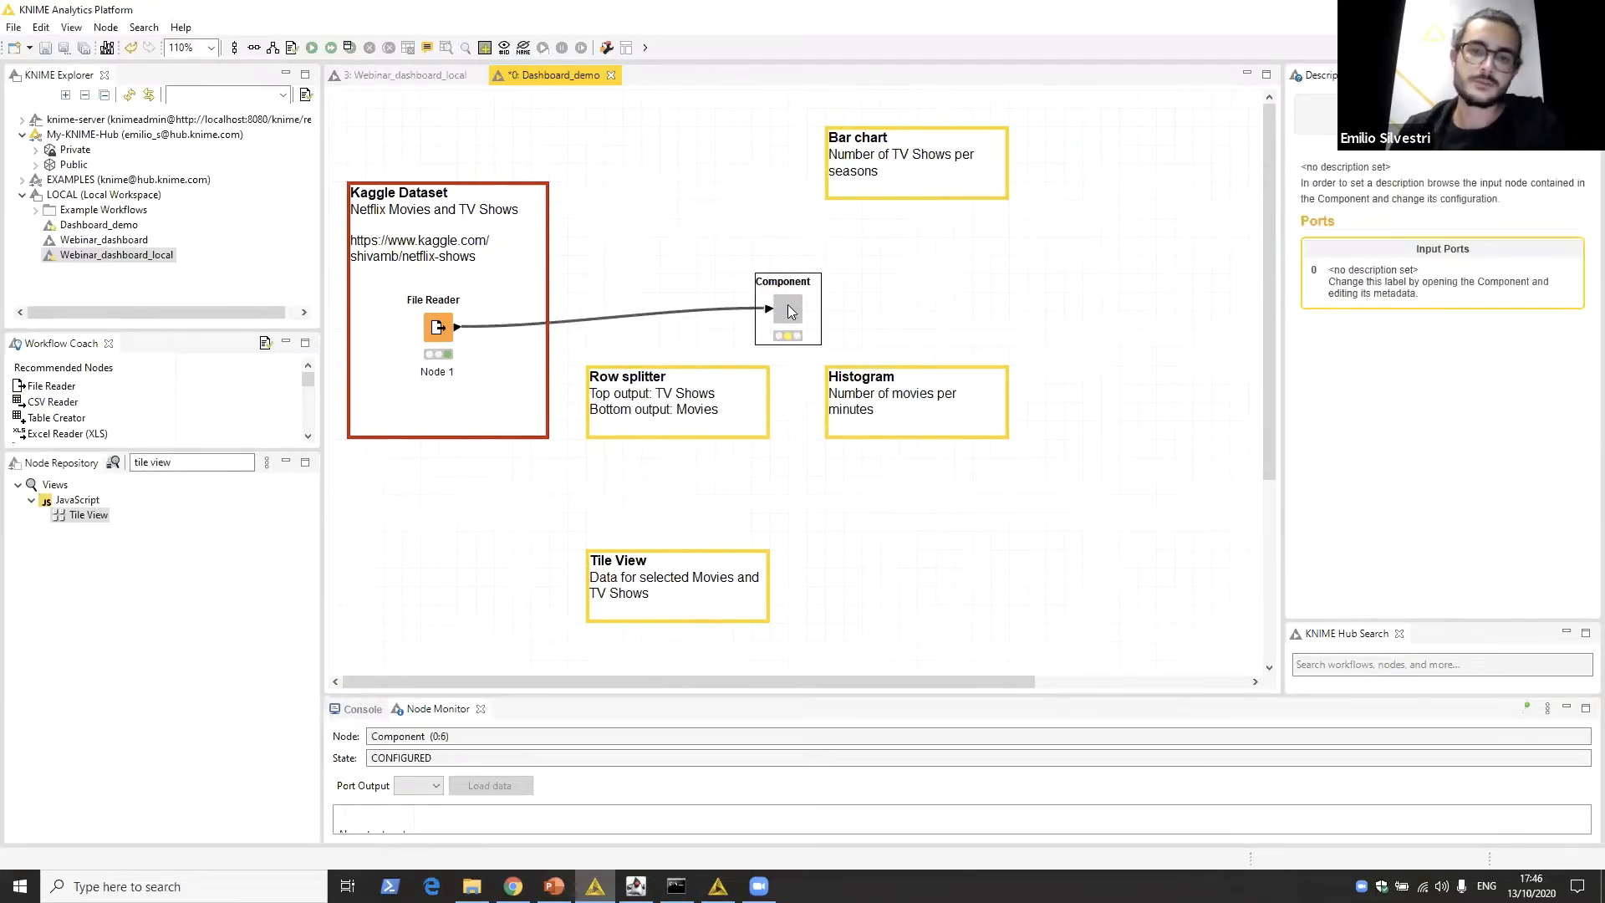
{"action": "right_click", "coordinate": [789, 311]}
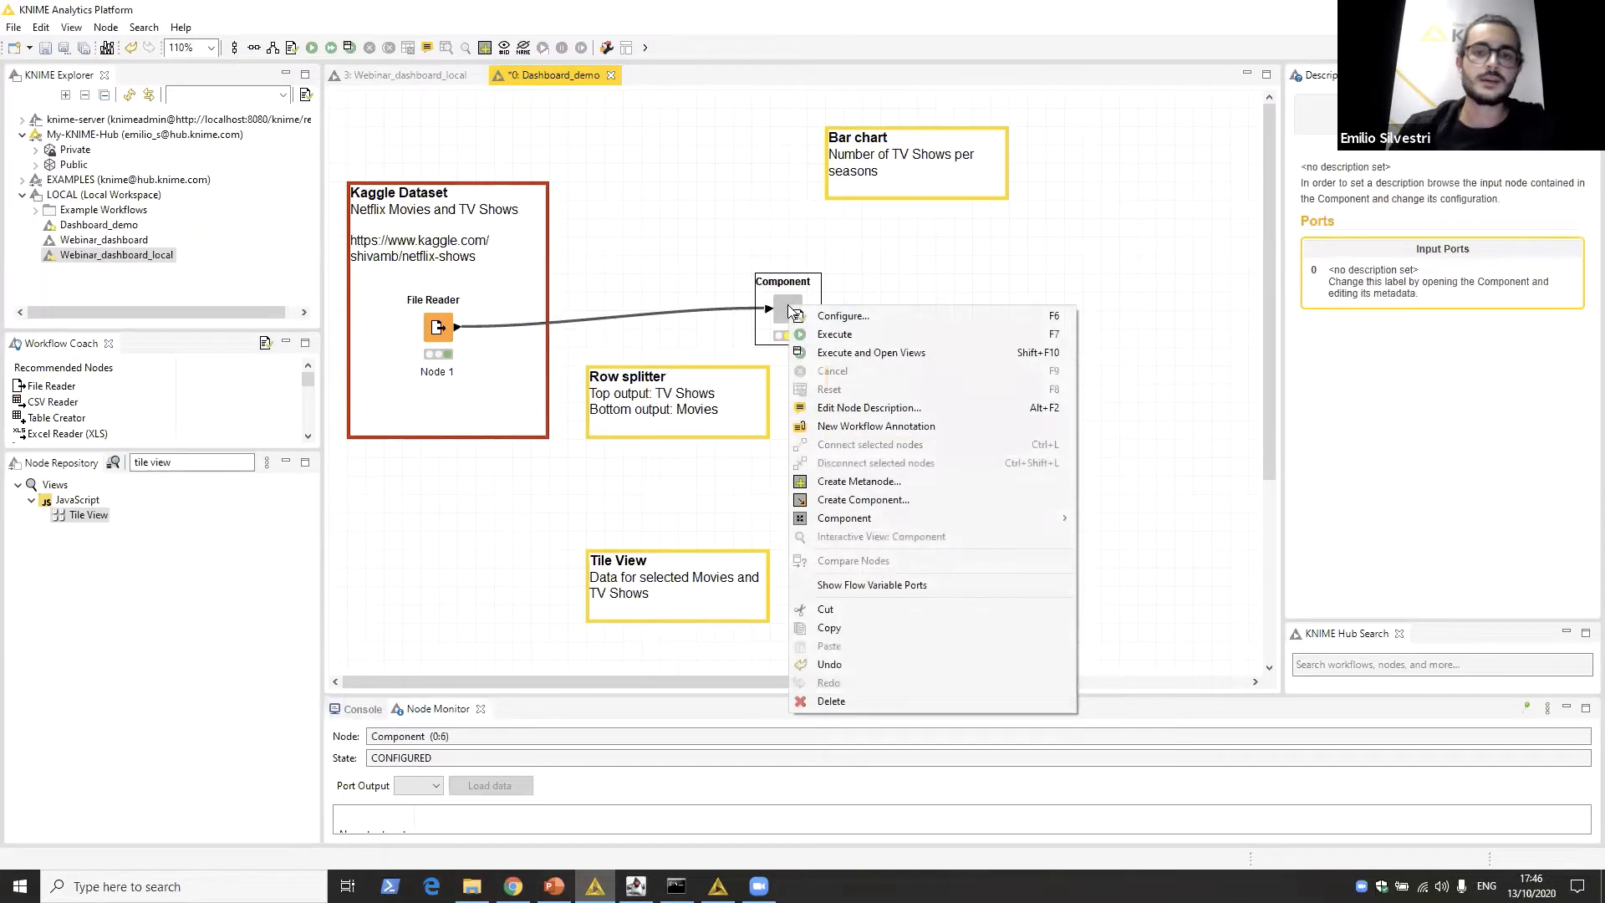
{"action": "left_click", "coordinate": [938, 334]}
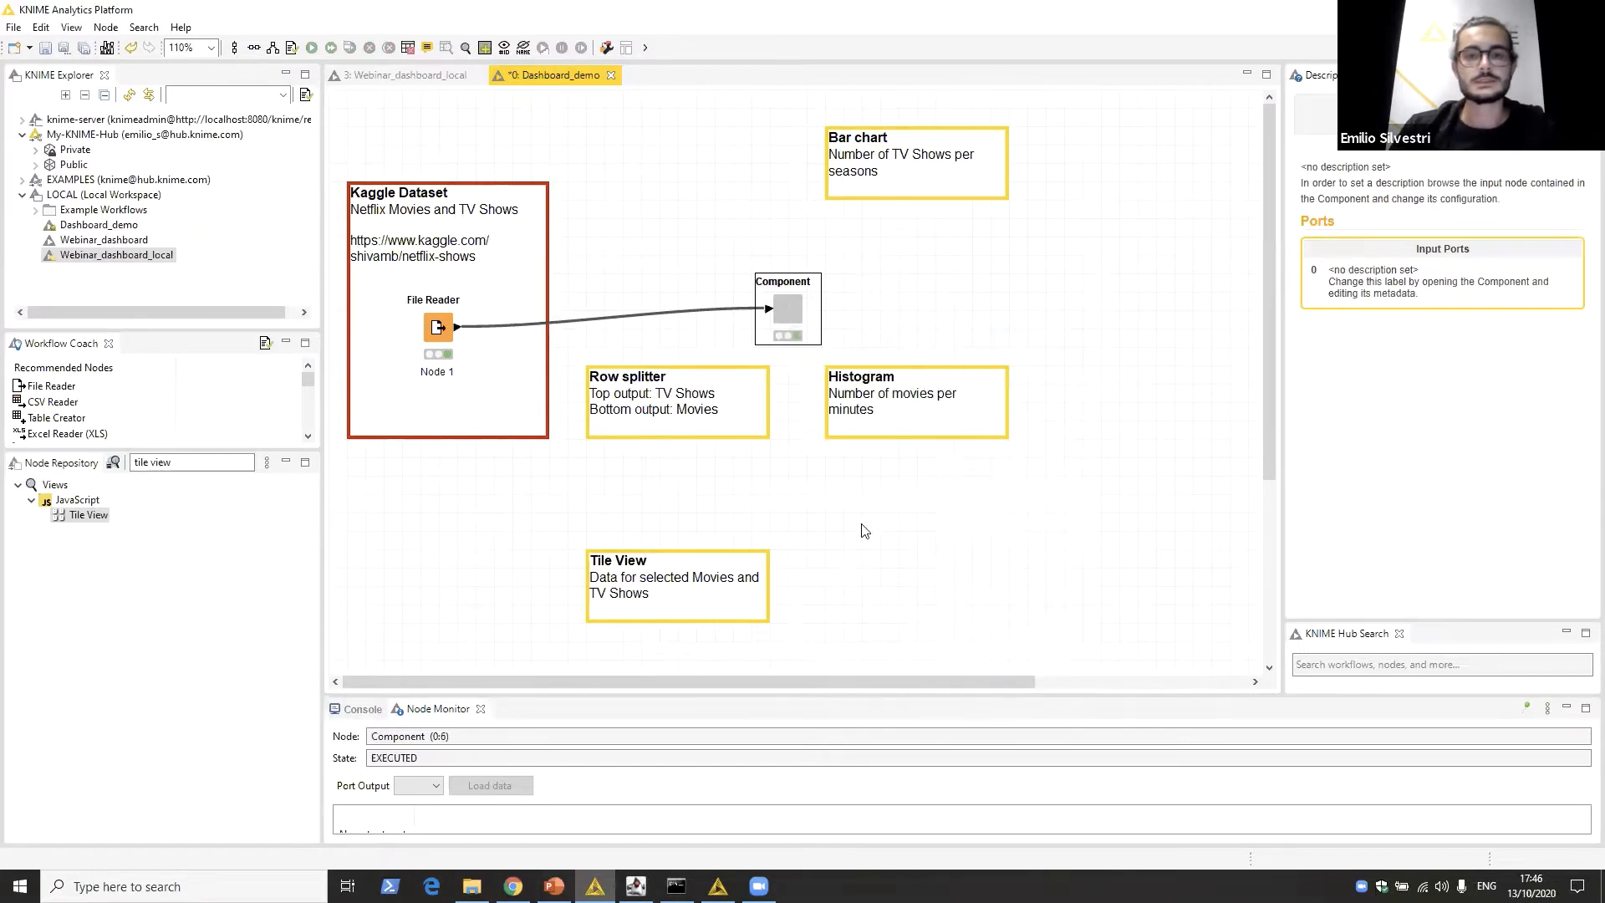
{"action": "right_click", "coordinate": [789, 311]}
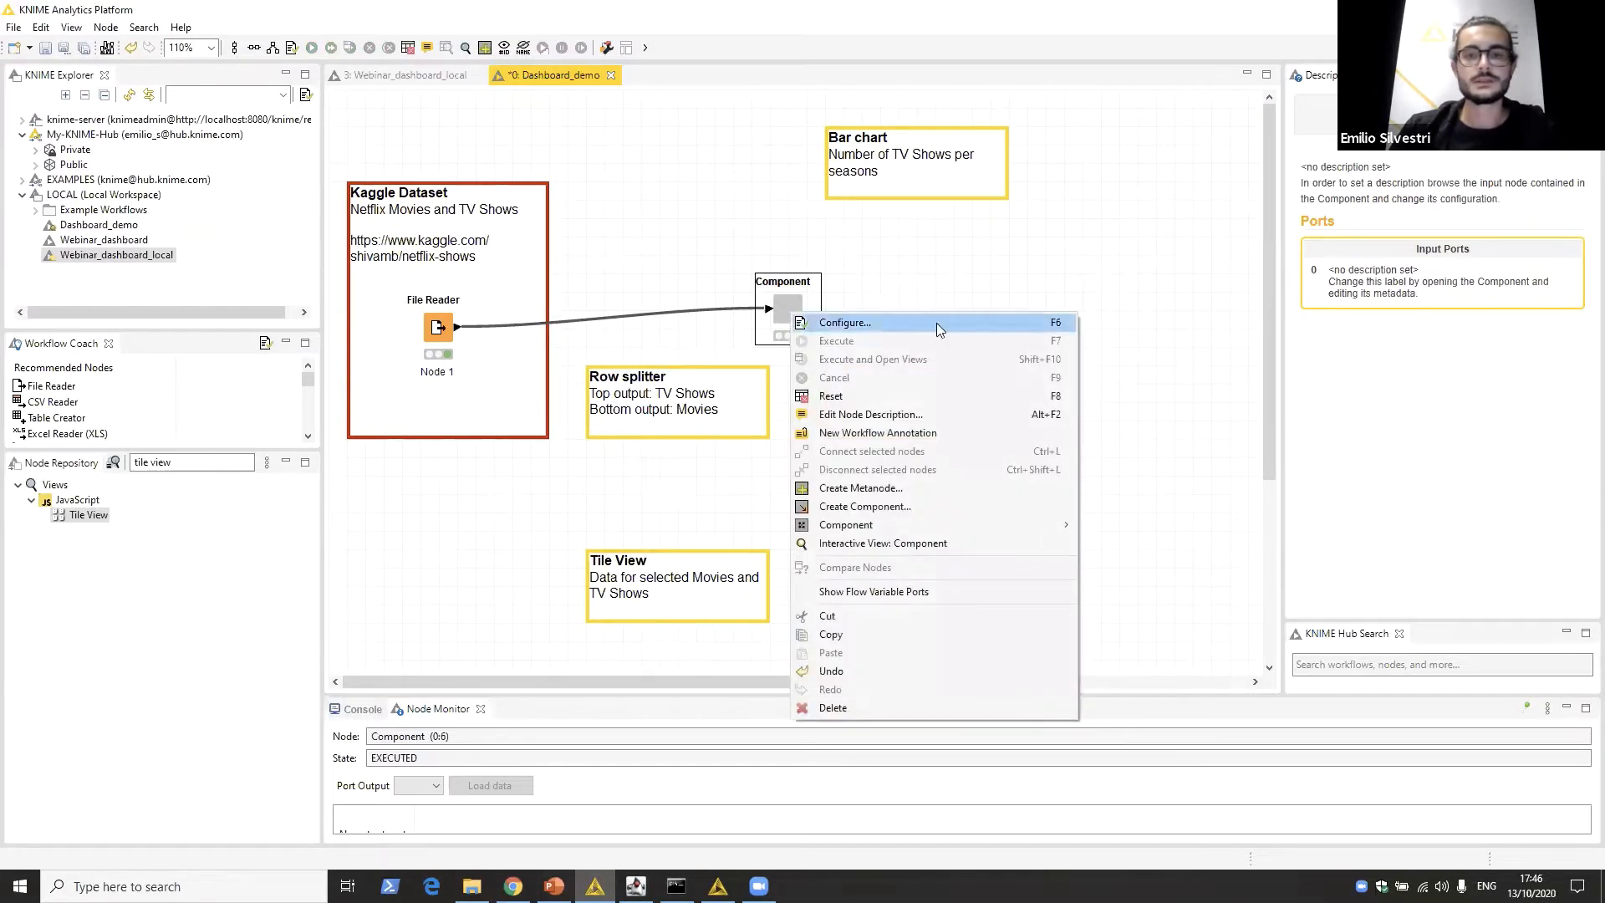
{"action": "left_click", "coordinate": [963, 543]}
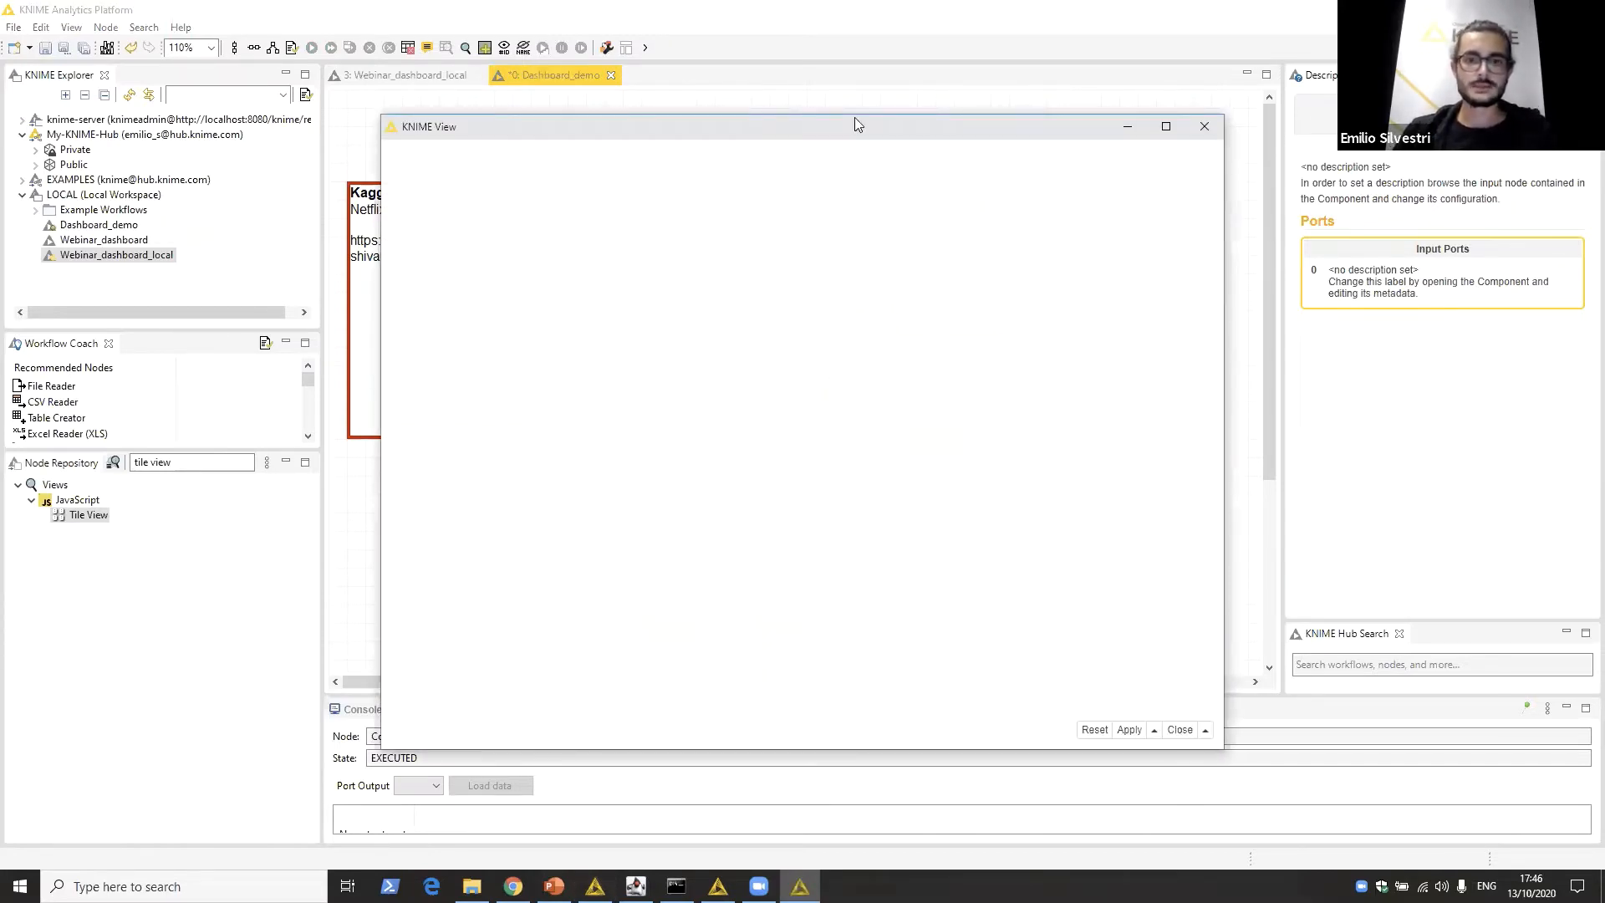
{"action": "left_click_drag", "start_coordinate": [833, 644], "coordinate": [832, 817]}
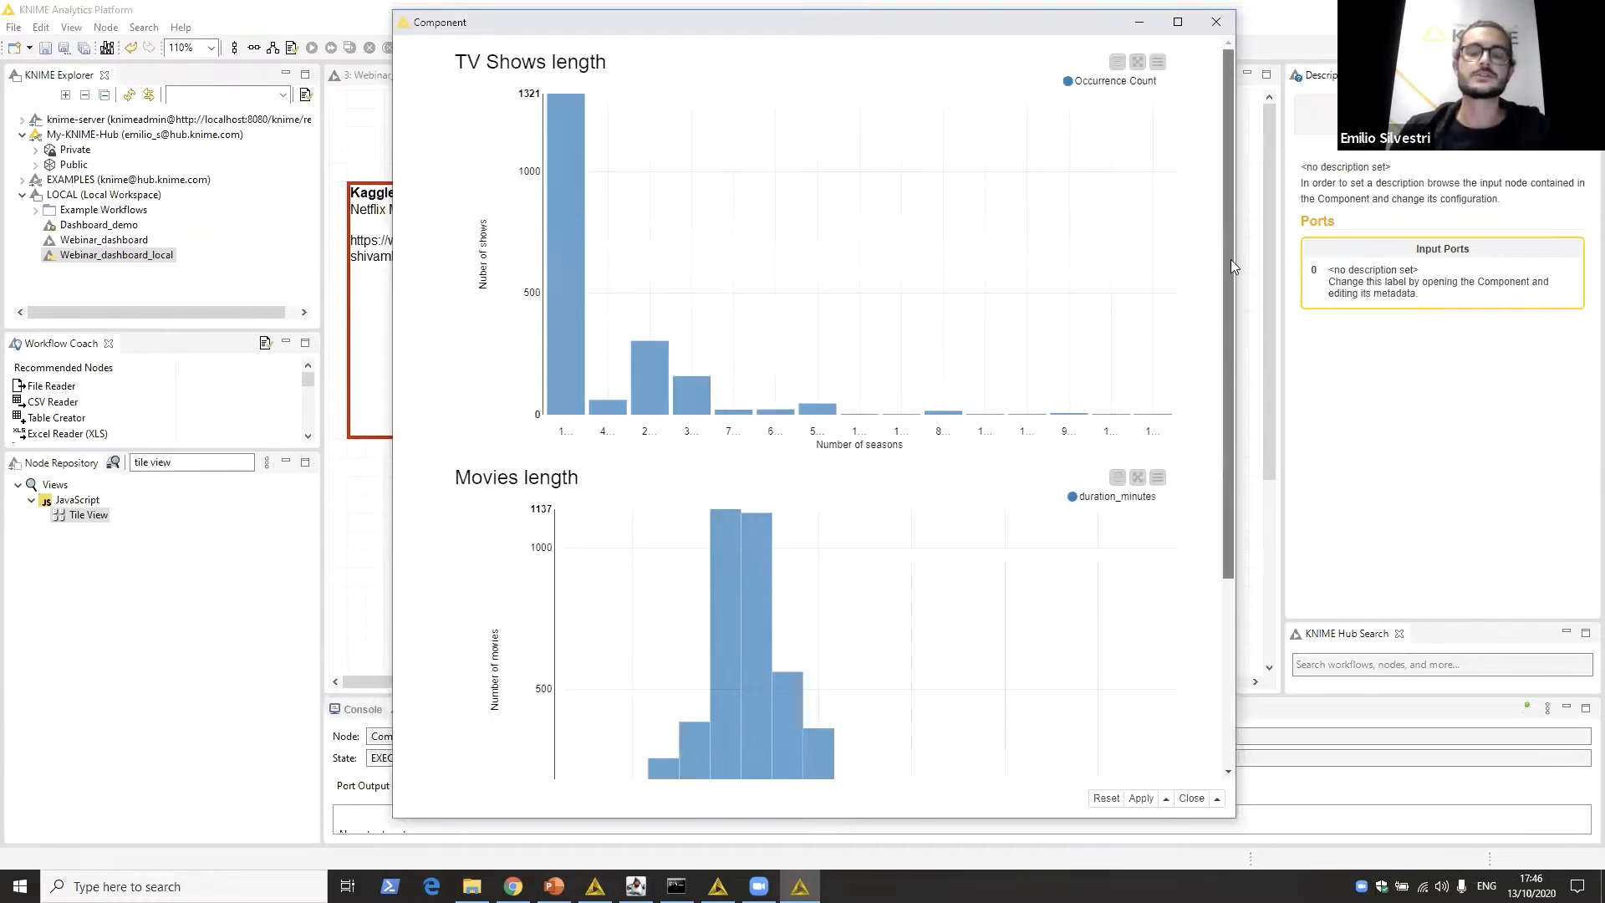
Step: Select the 134.325-minute bar in the Movies length histogram and look through the matching movie tiles
{"action": "left_click_drag", "start_coordinate": [1230, 259], "coordinate": [1230, 451]}
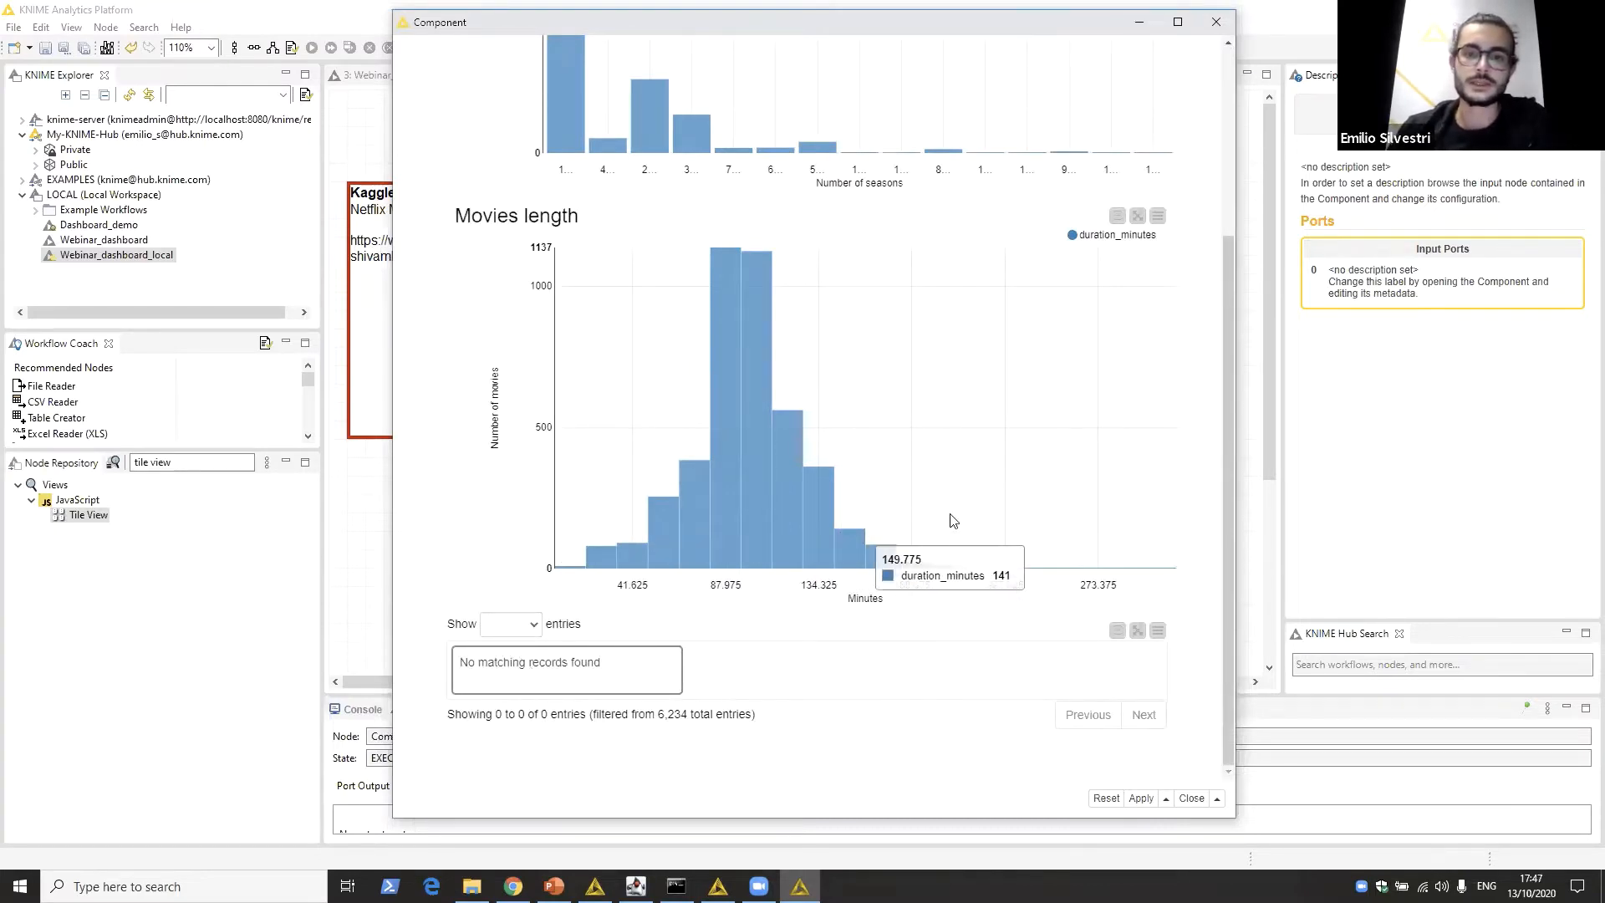
{"action": "left_click", "coordinate": [826, 547]}
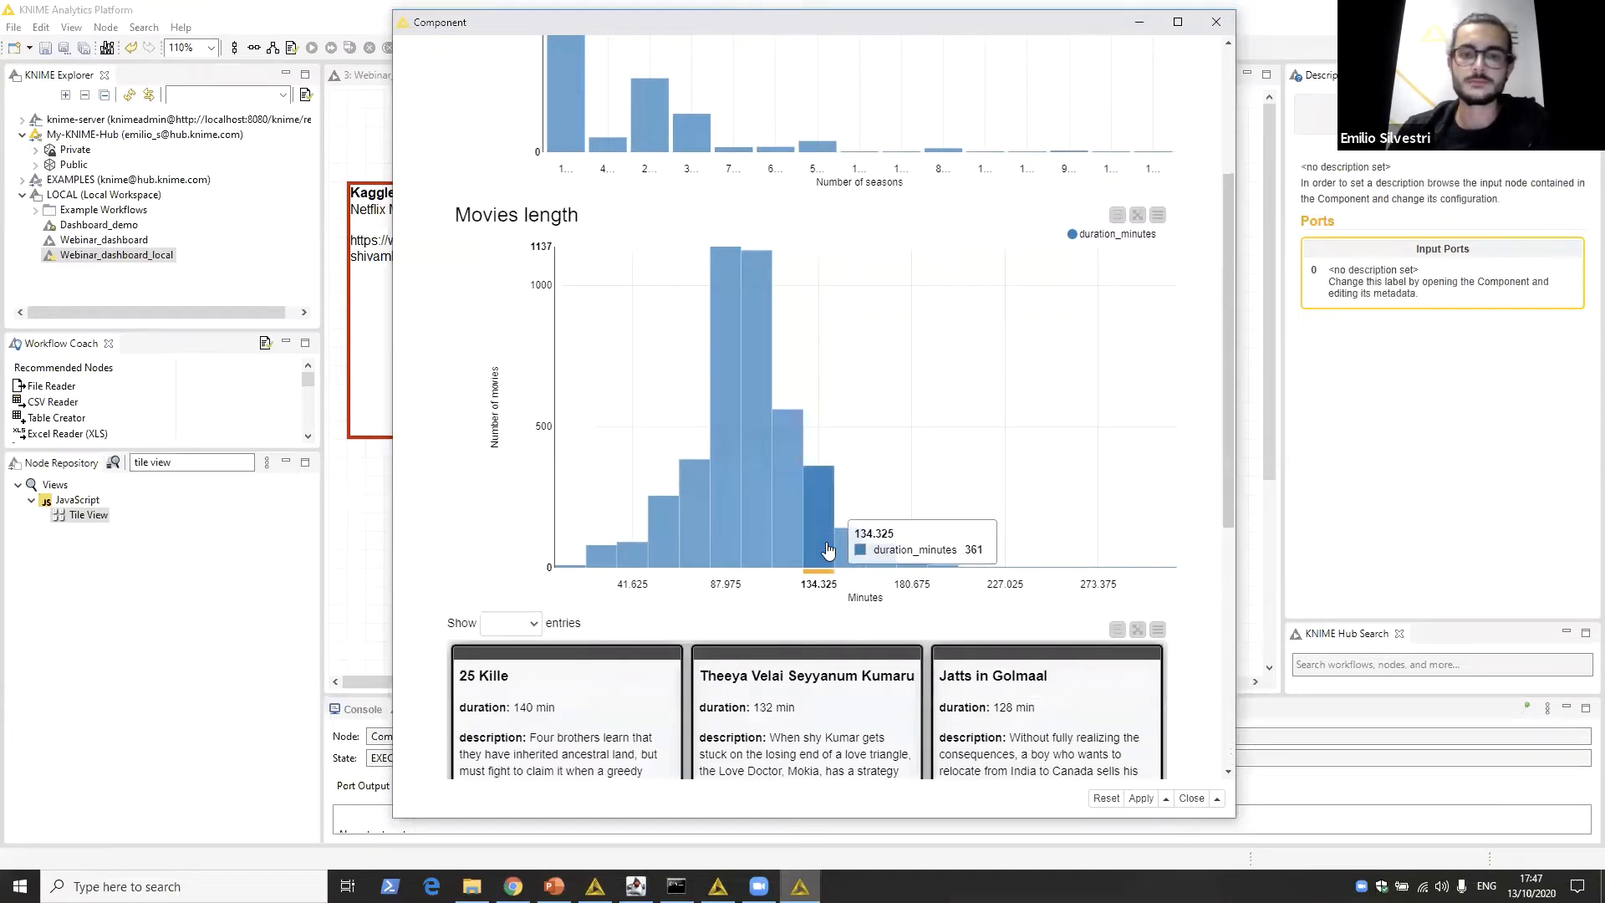
{"action": "scroll", "coordinate": [828, 549], "scroll_direction": "down", "scroll_amount": 4}
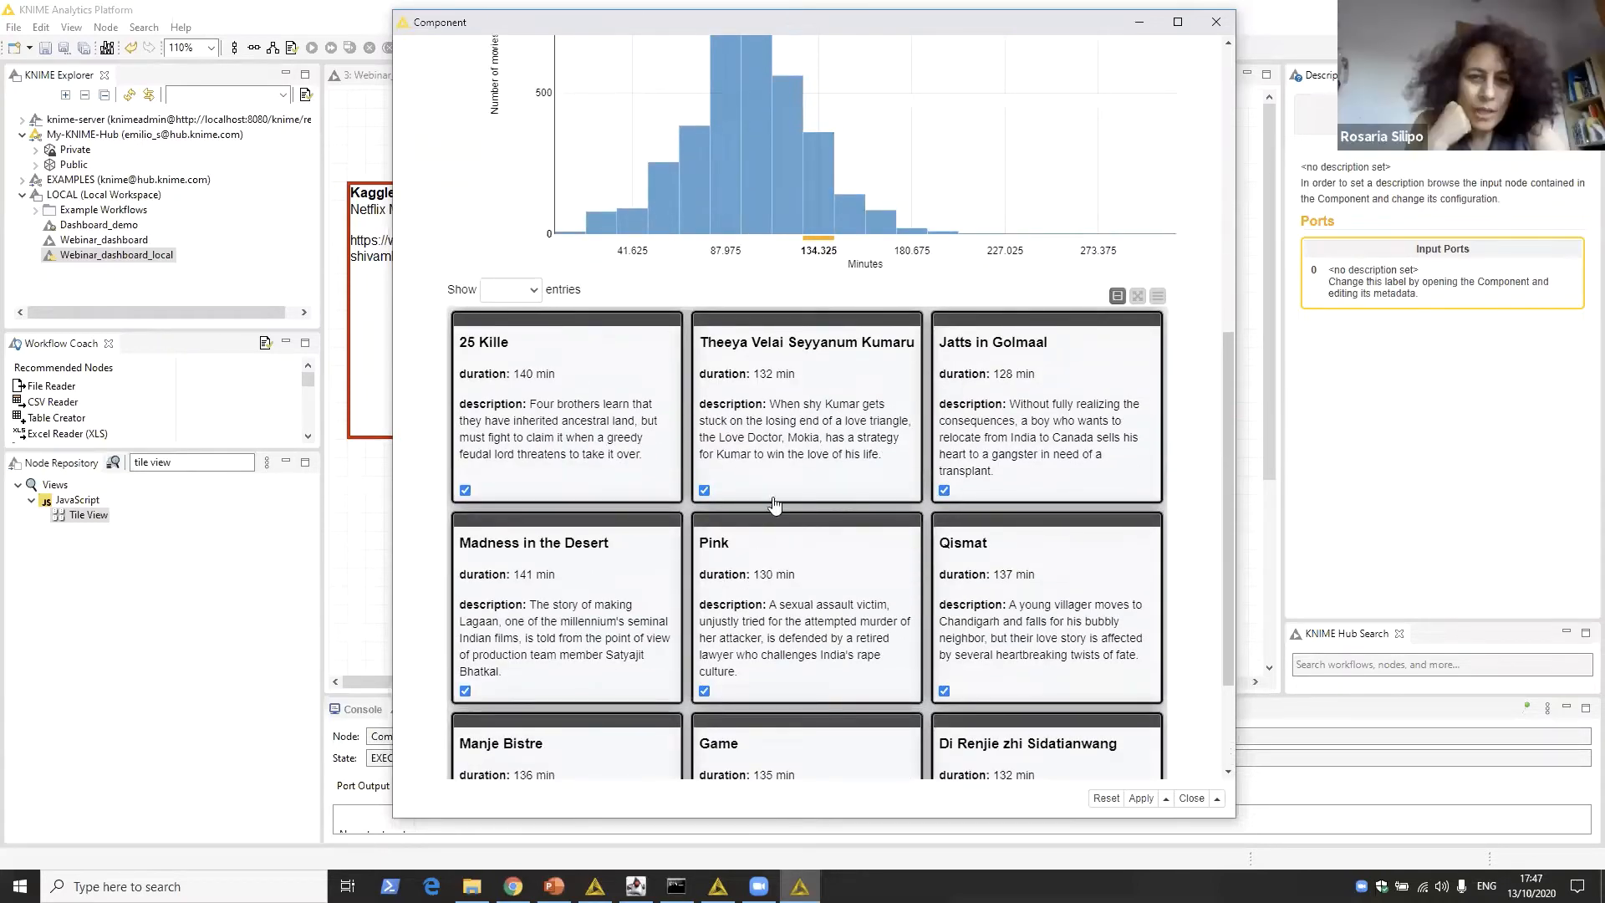
{"action": "scroll", "coordinate": [658, 443], "scroll_direction": "up", "scroll_amount": 4}
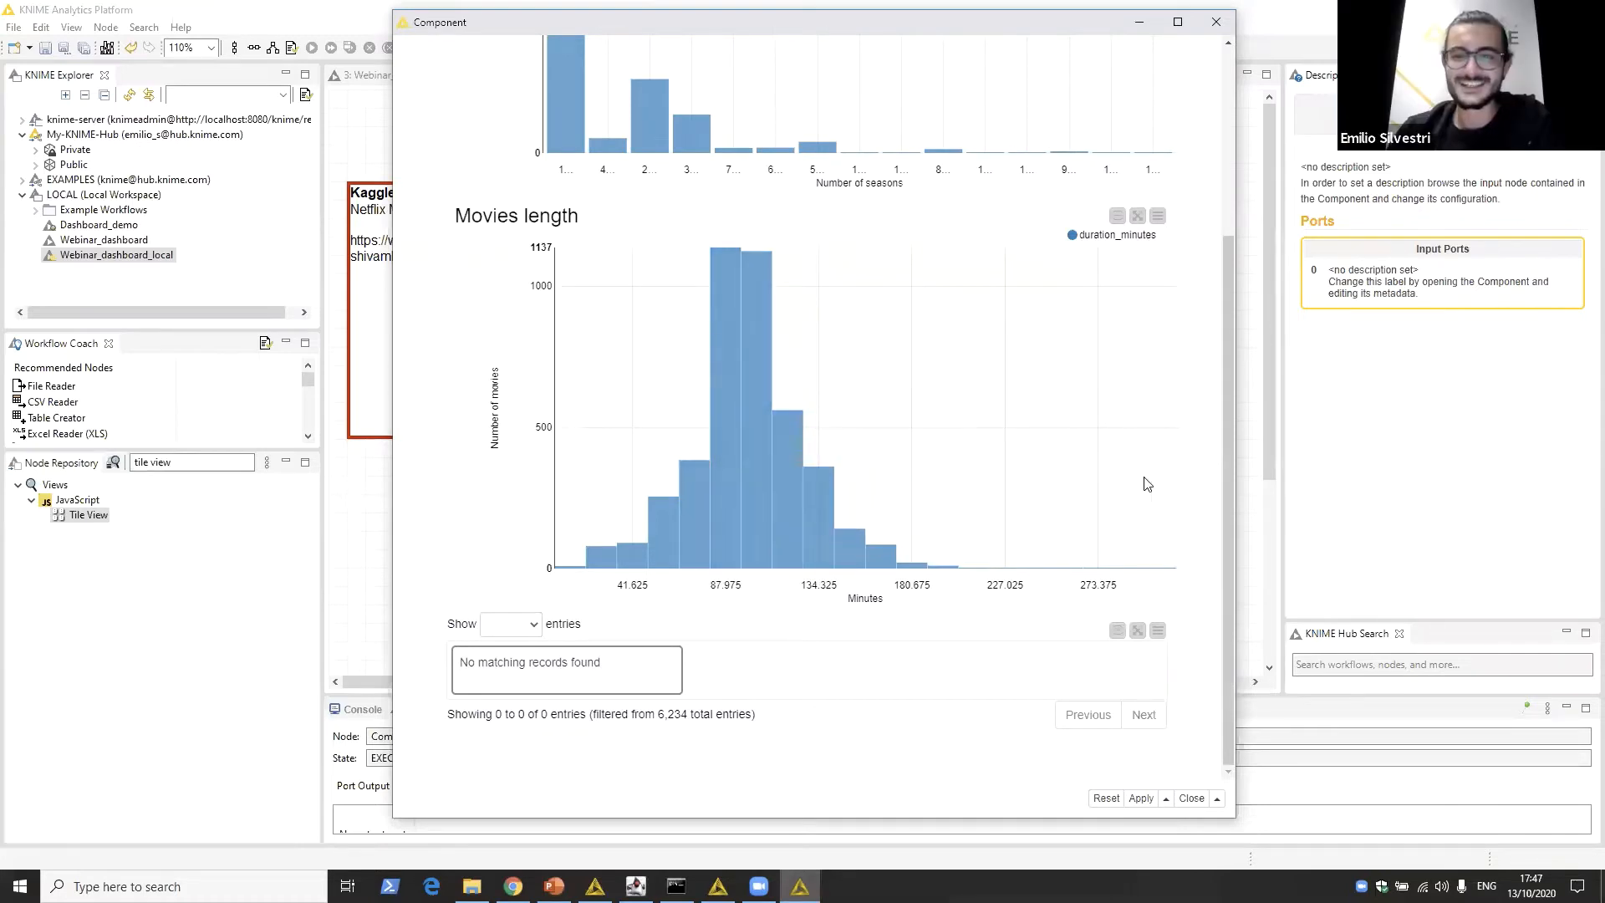
Step: Select the longest-duration bar in the Movies length histogram and examine its tile together with the charts
{"action": "left_click", "coordinate": [1165, 577]}
{"action": "scroll", "coordinate": [1192, 585], "scroll_direction": "down", "scroll_amount": 1}
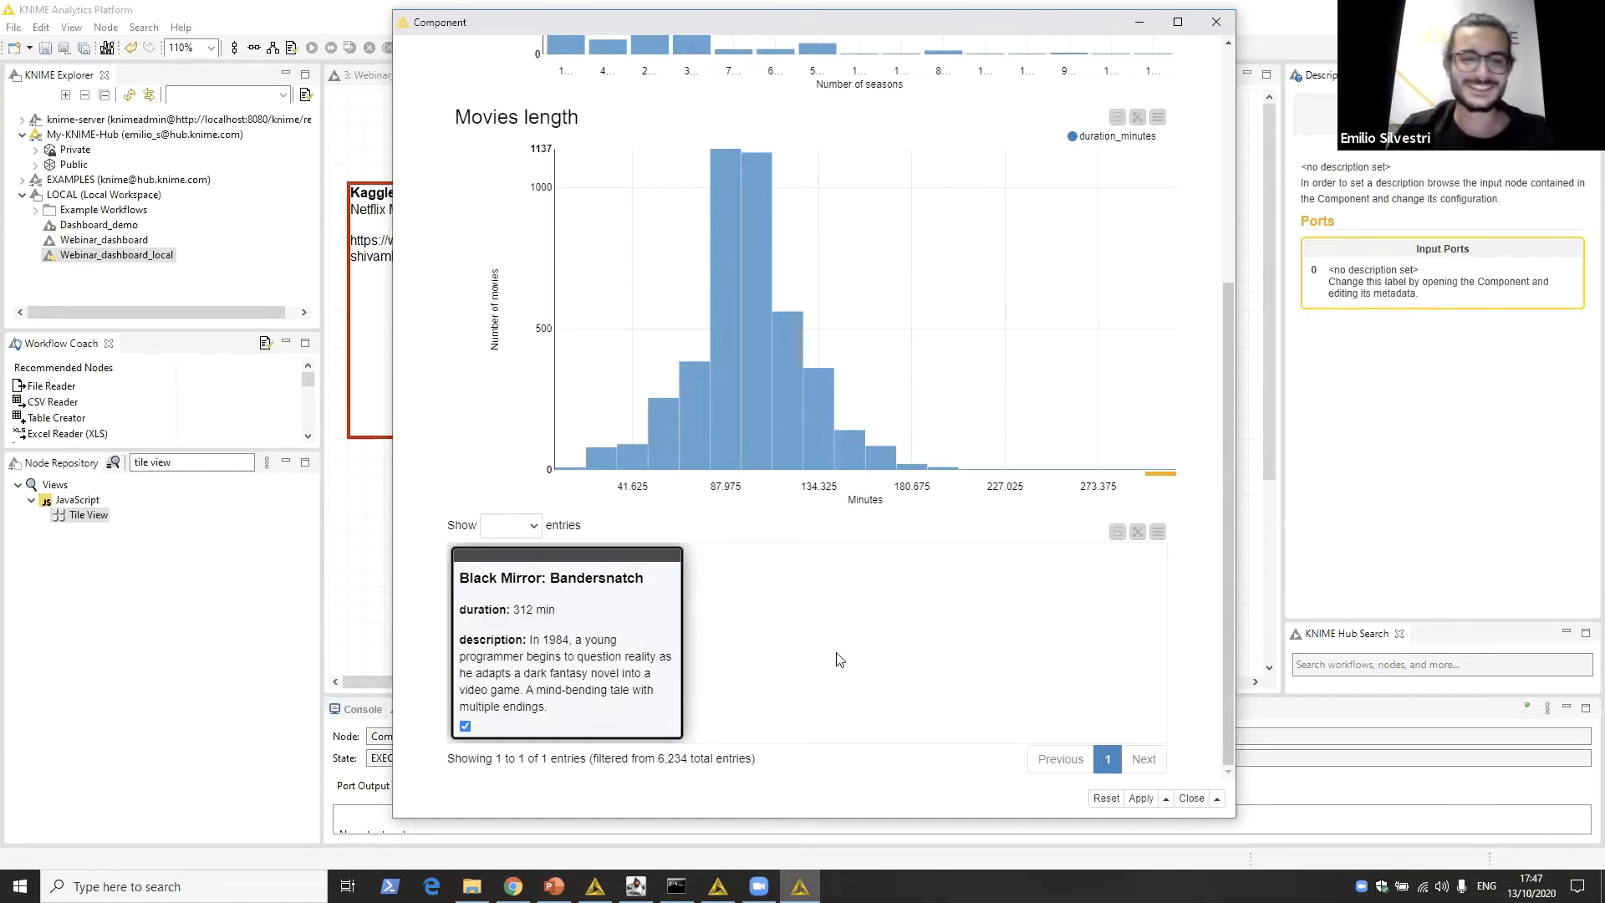
{"action": "scroll", "coordinate": [707, 583], "scroll_direction": "up", "scroll_amount": 4}
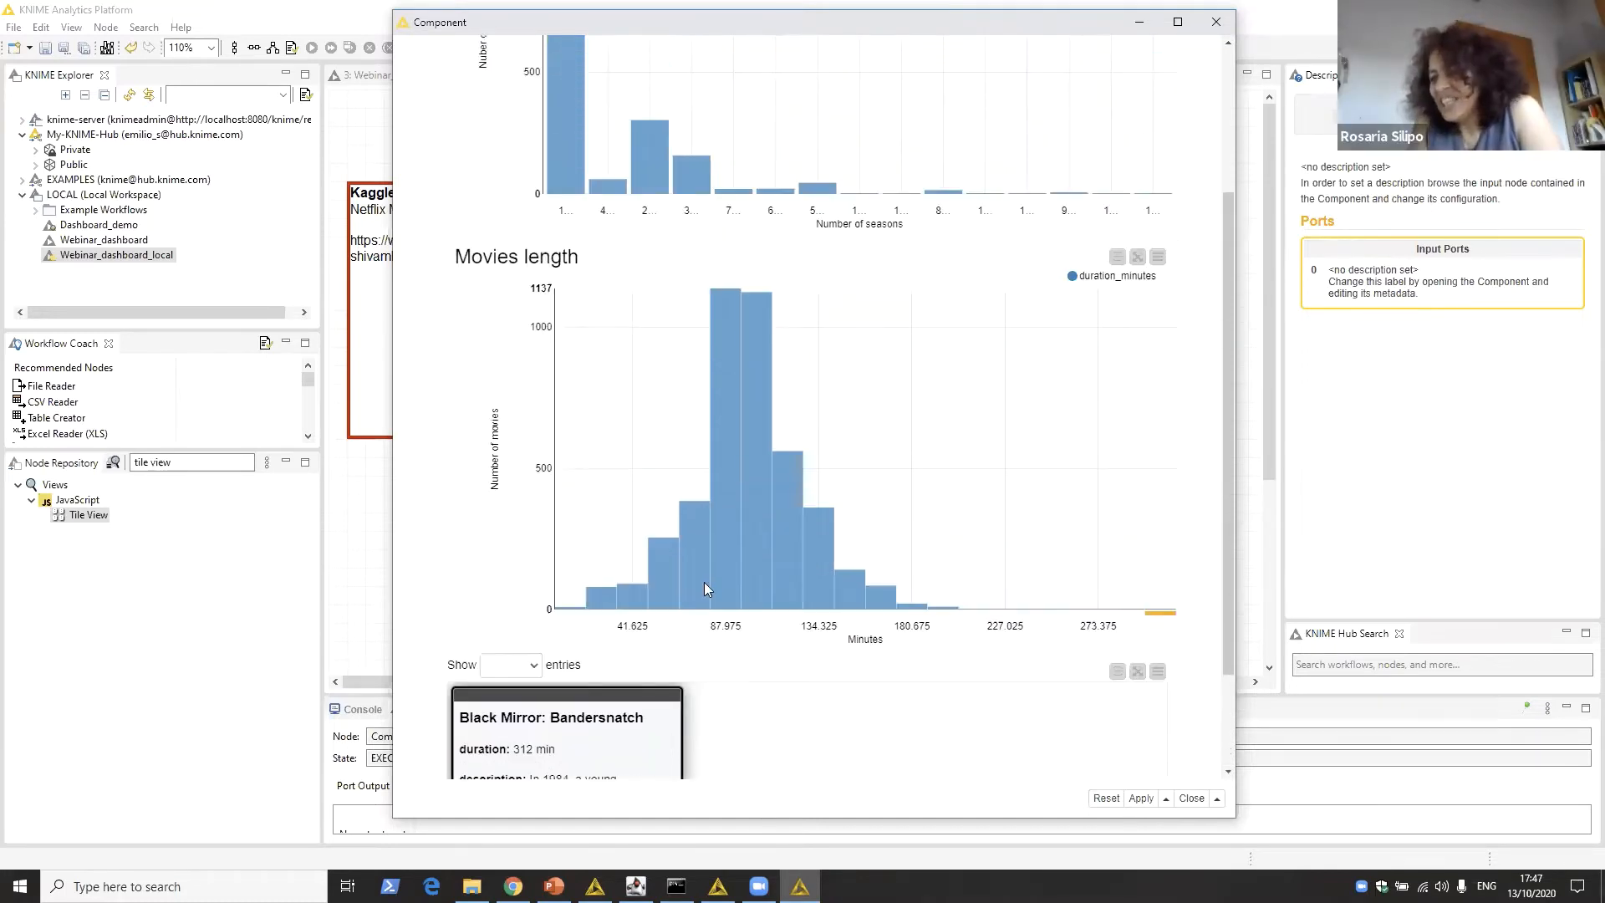
{"action": "scroll", "coordinate": [707, 584], "scroll_direction": "down", "scroll_amount": 4}
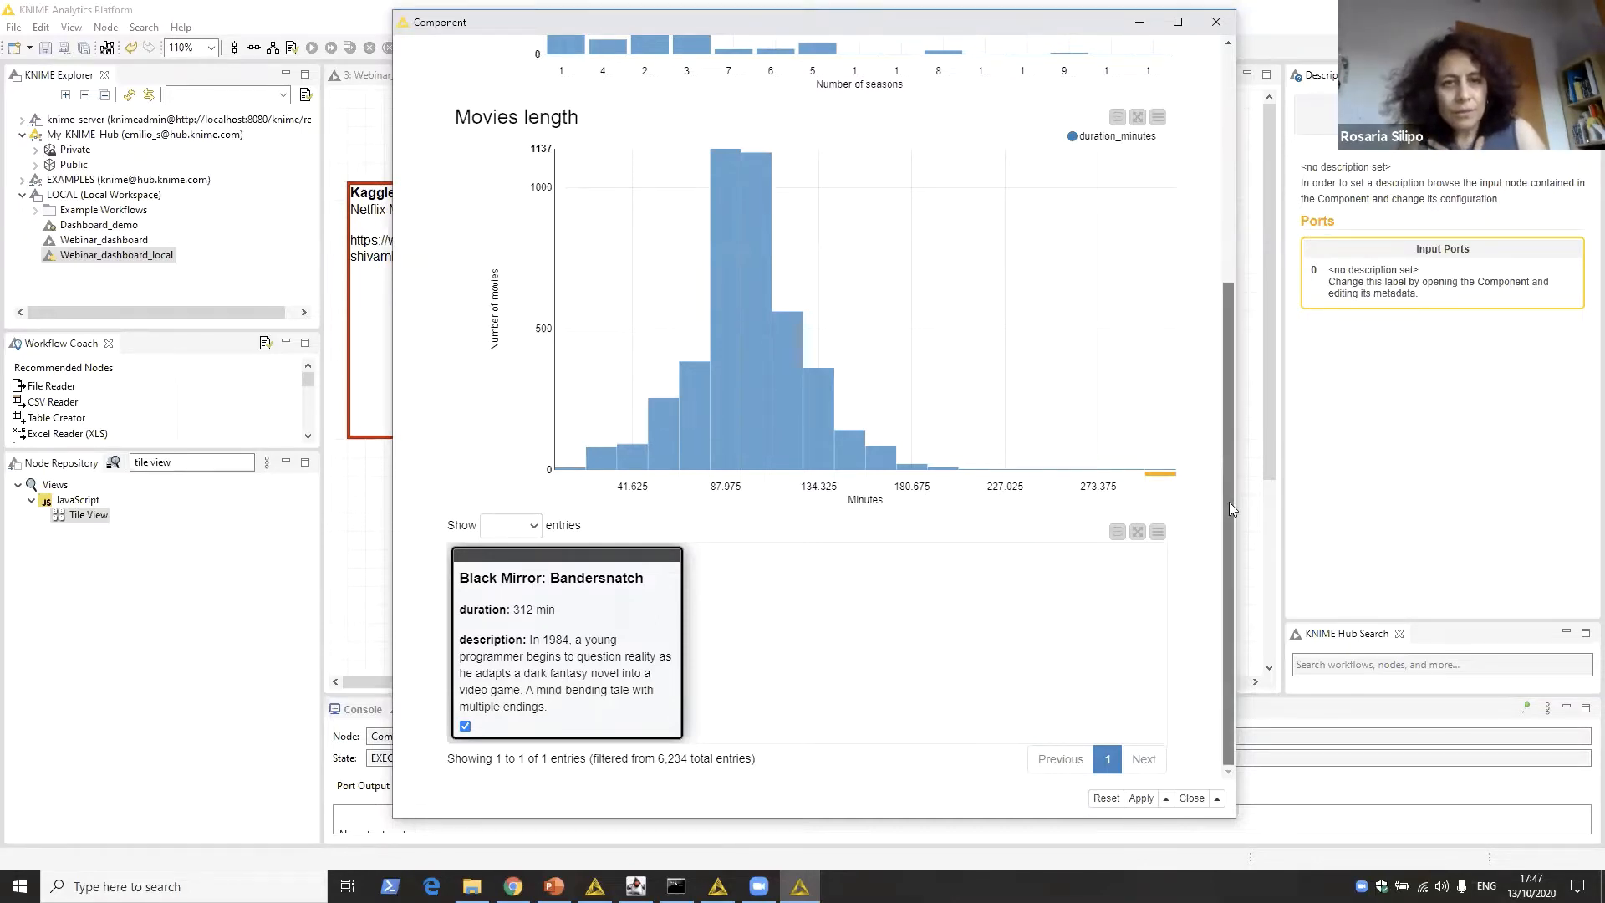
{"action": "left_click_drag", "start_coordinate": [1229, 509], "coordinate": [1229, 362]}
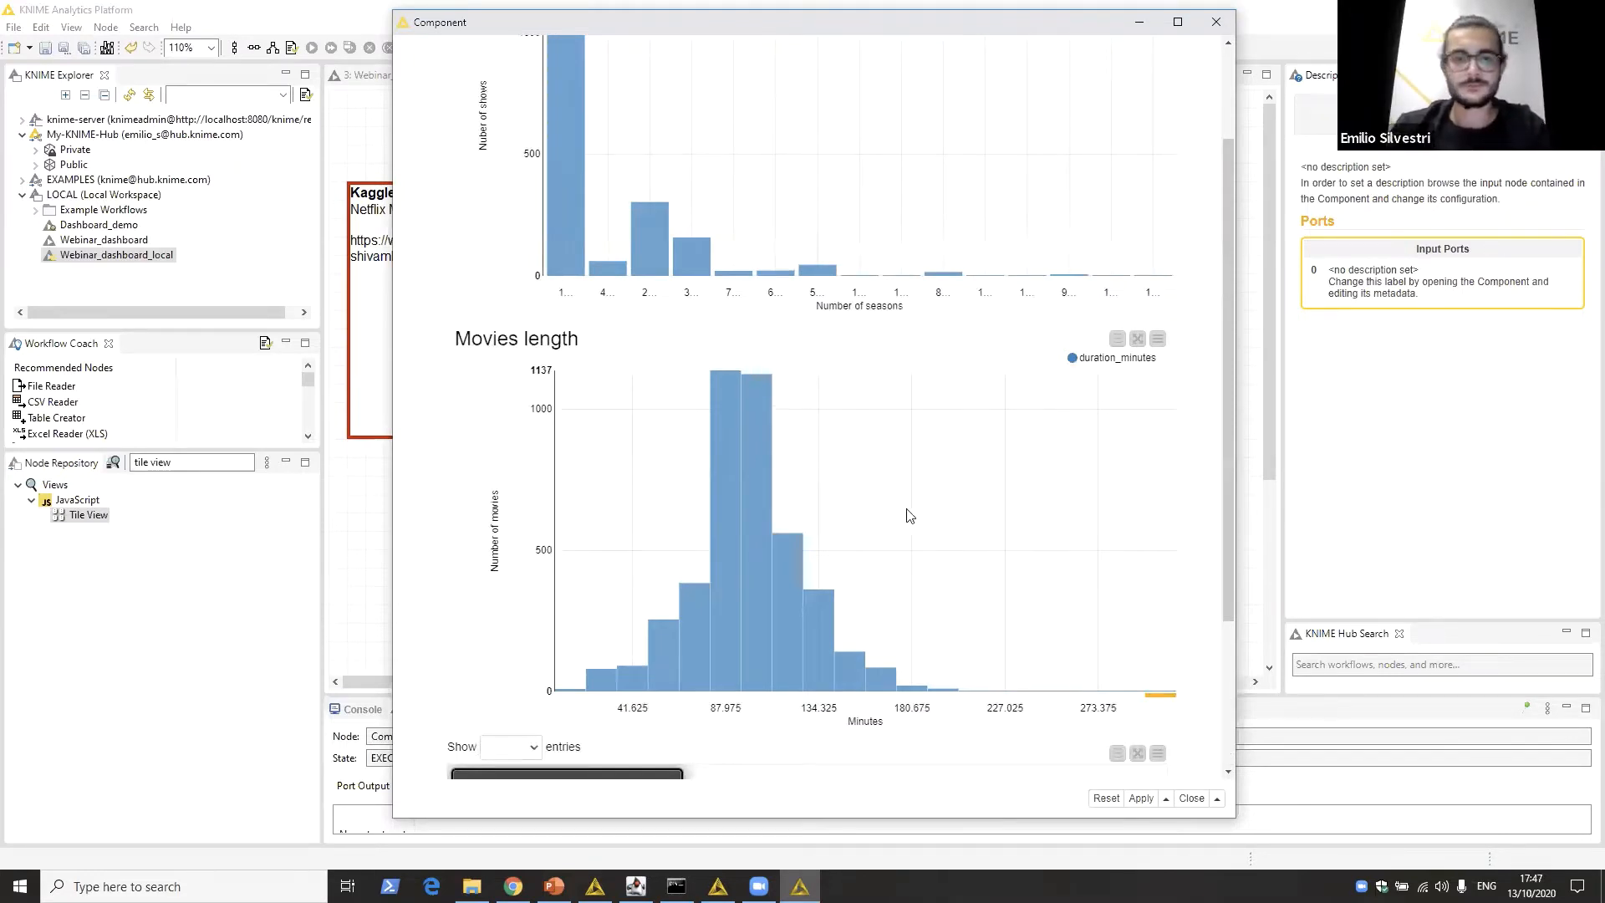
Step: Close the component's interactive view and open the component's inner workflow from Dashboard_demo
{"action": "left_click", "coordinate": [1216, 22]}
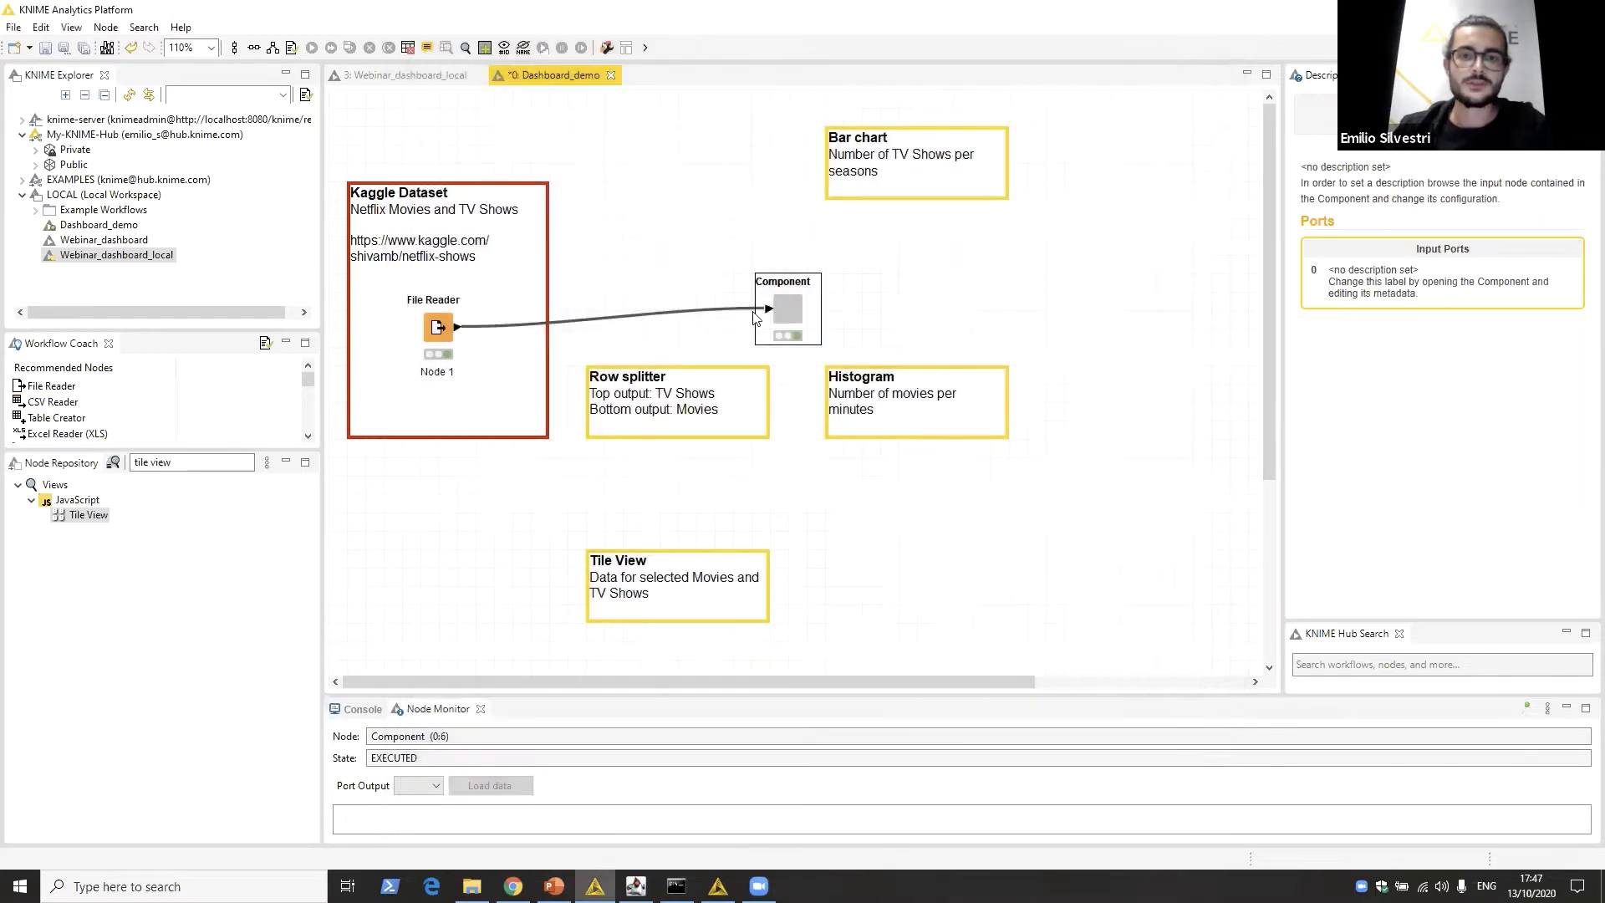
{"action": "double_click", "coordinate": [792, 306], "text": "ctrl"}
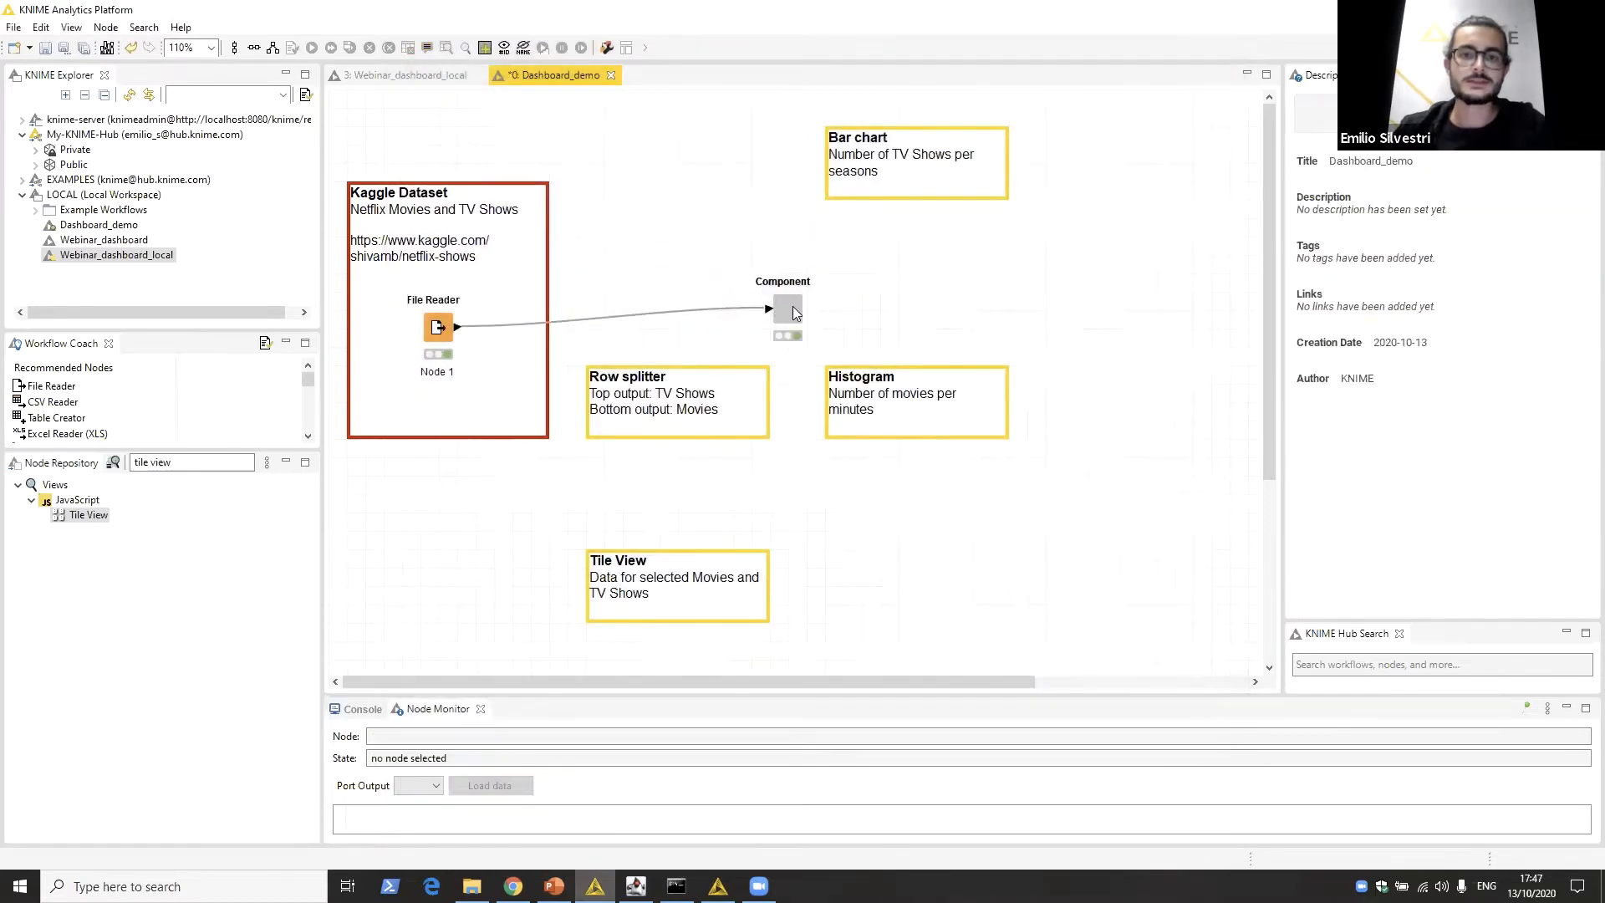
{"action": "right_click", "coordinate": [795, 313]}
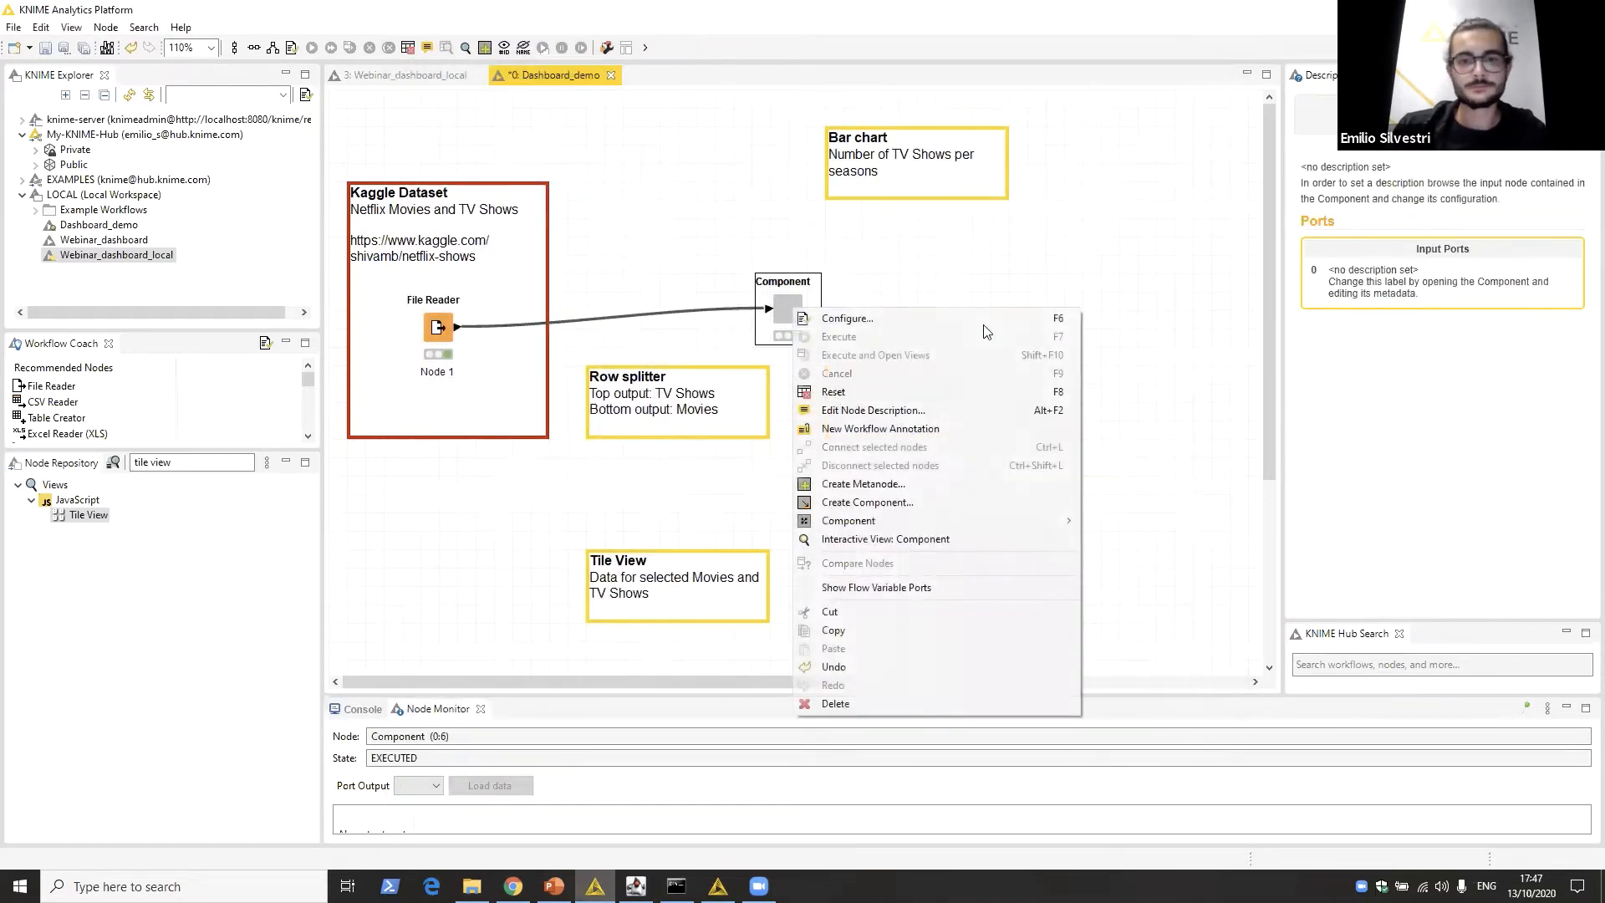
{"action": "mouse_move", "coordinate": [908, 522]}
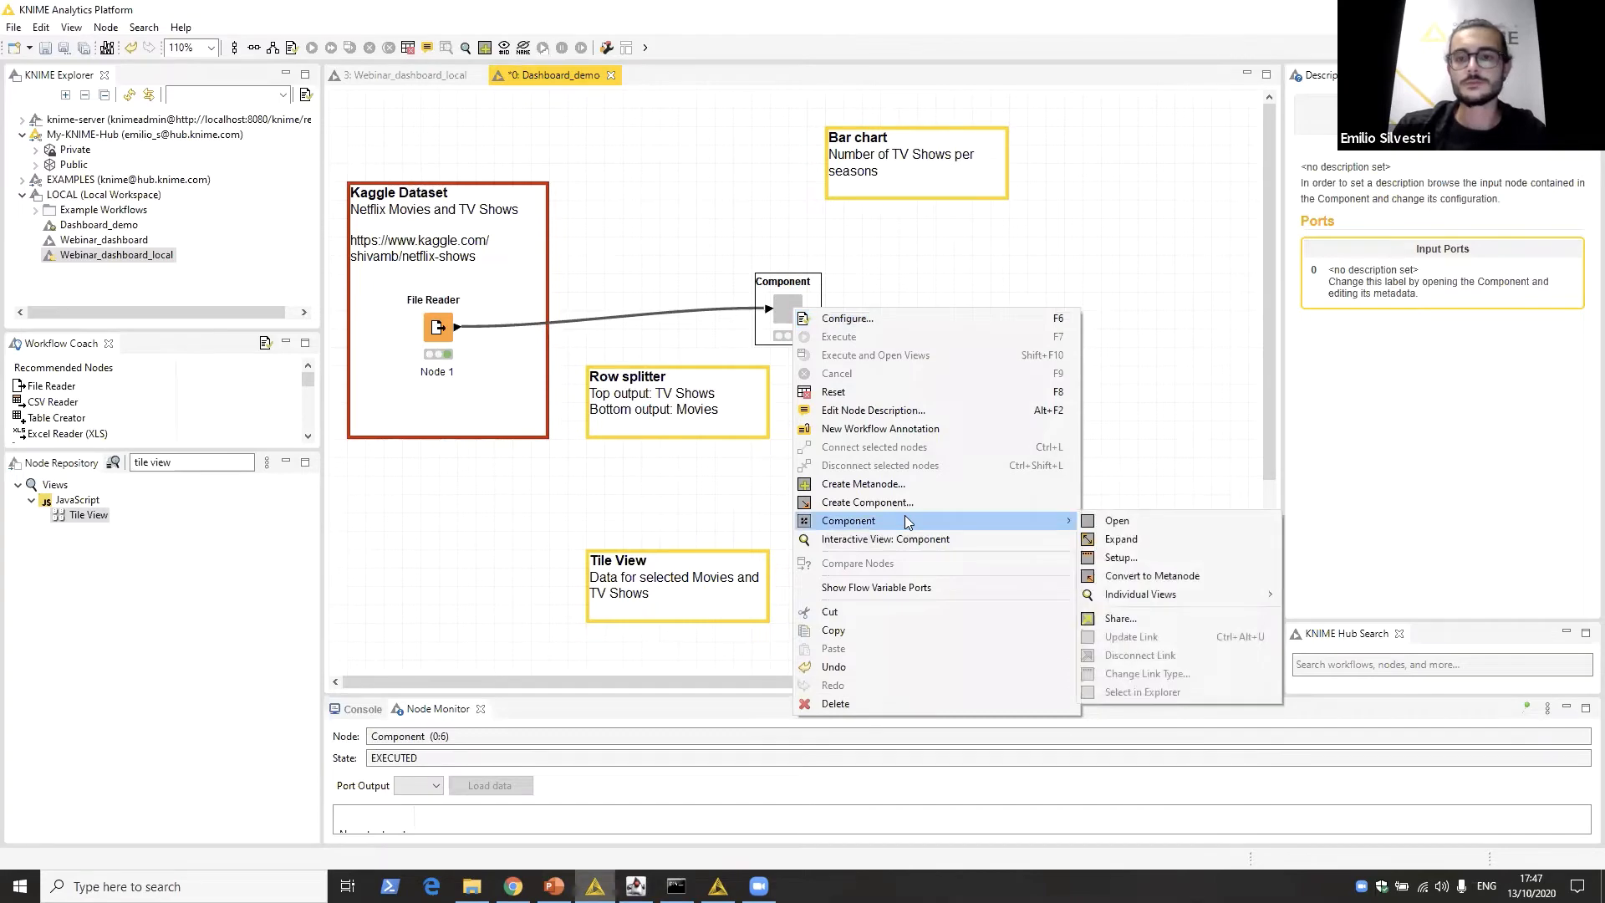
{"action": "left_click", "coordinate": [1116, 521]}
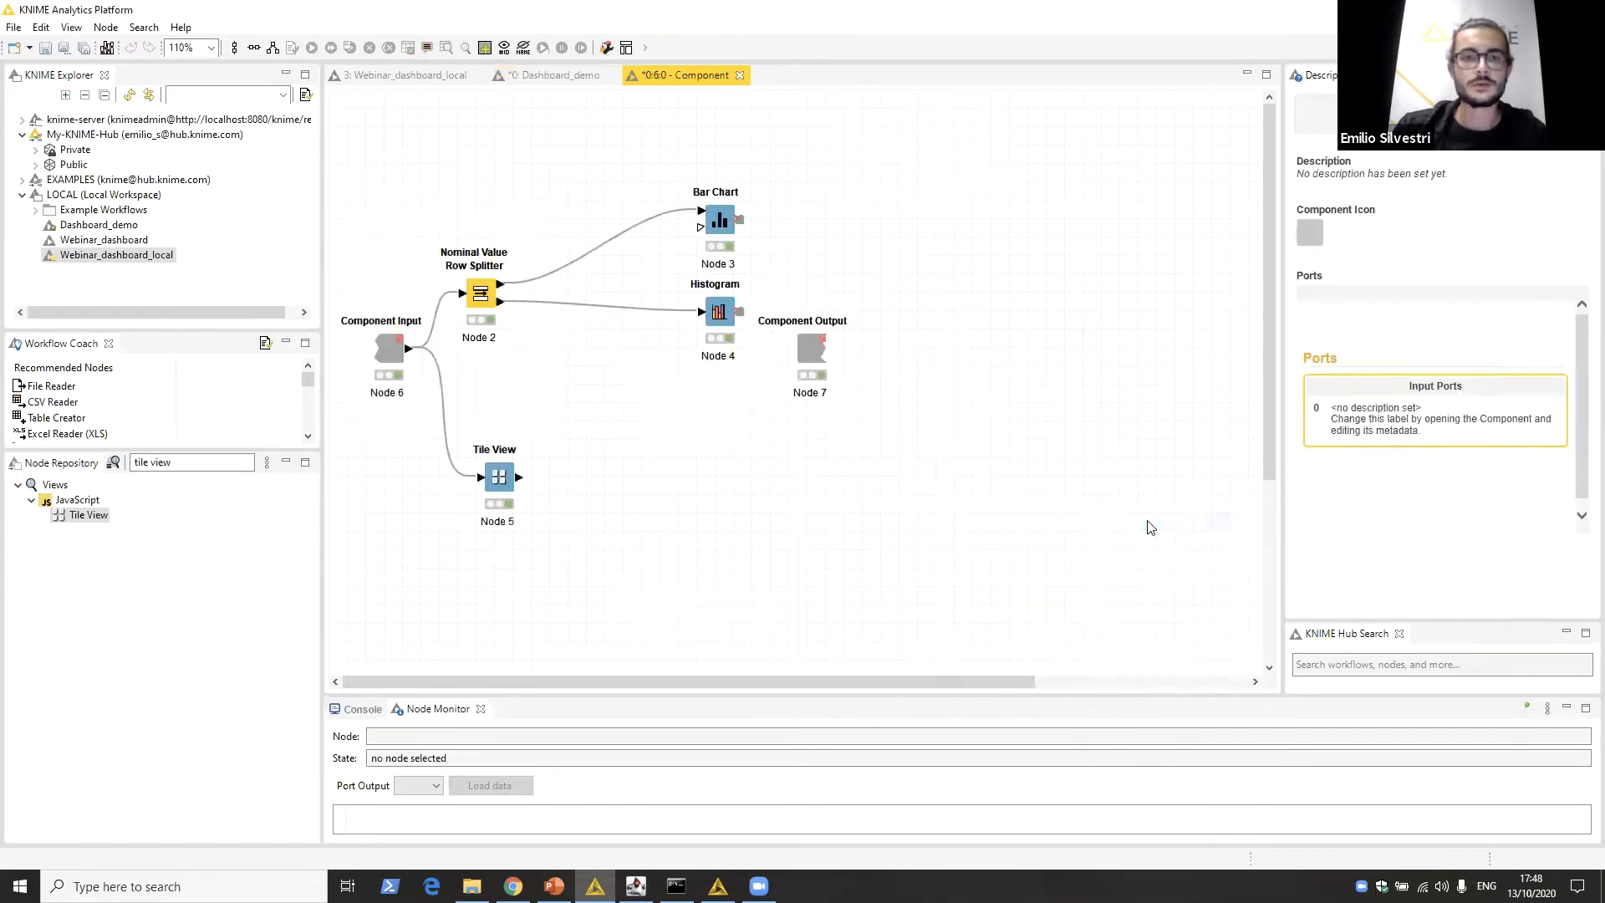
Step: Move the Nominal Value Row Splitter up and to the right, and shift the Tile View node right, away from Component Input
{"action": "left_click", "coordinate": [489, 301]}
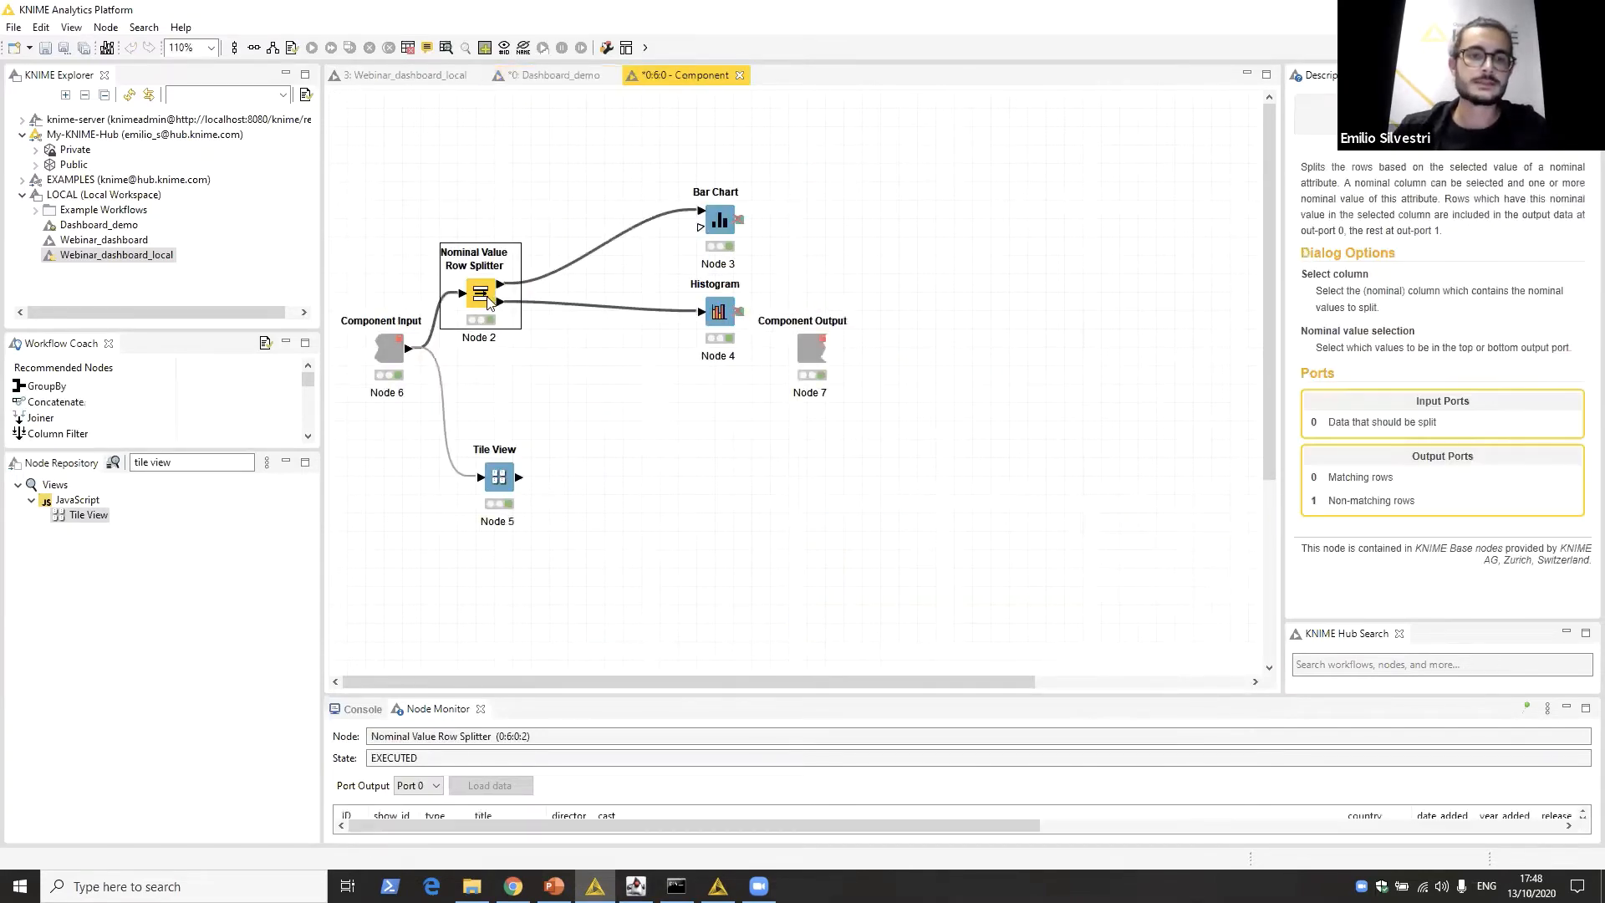
{"action": "left_click_drag", "start_coordinate": [481, 293], "coordinate": [530, 253]}
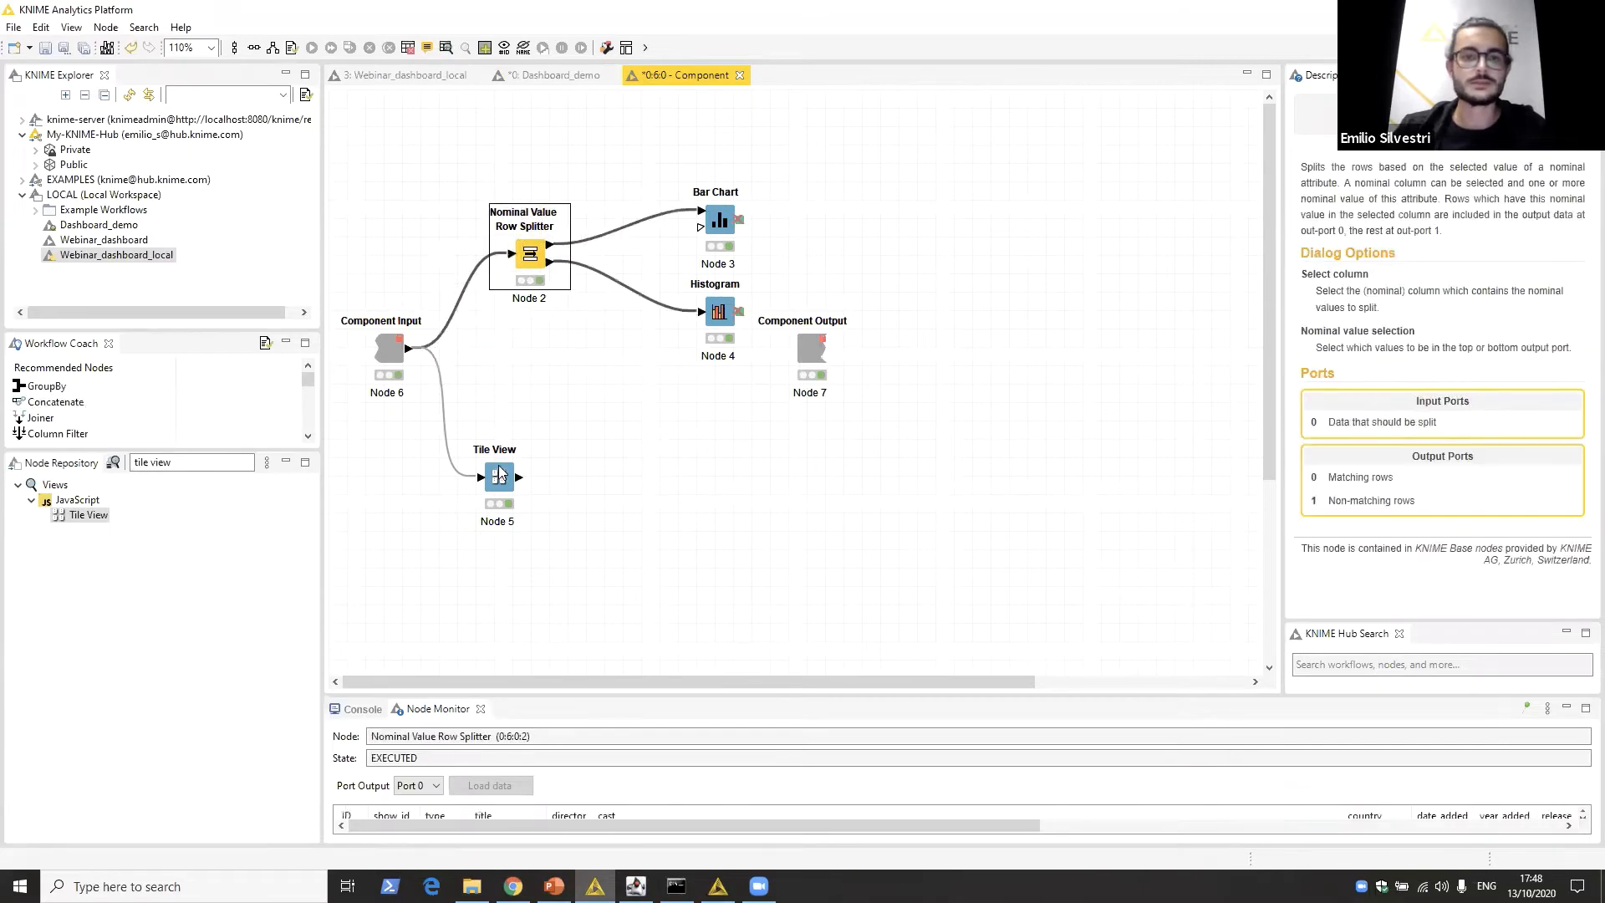
{"action": "left_click_drag", "start_coordinate": [499, 472], "coordinate": [567, 455]}
Step: Examine the Component Input and Component Output nodes and shift Component Output slightly to the right
{"action": "left_click", "coordinate": [395, 343]}
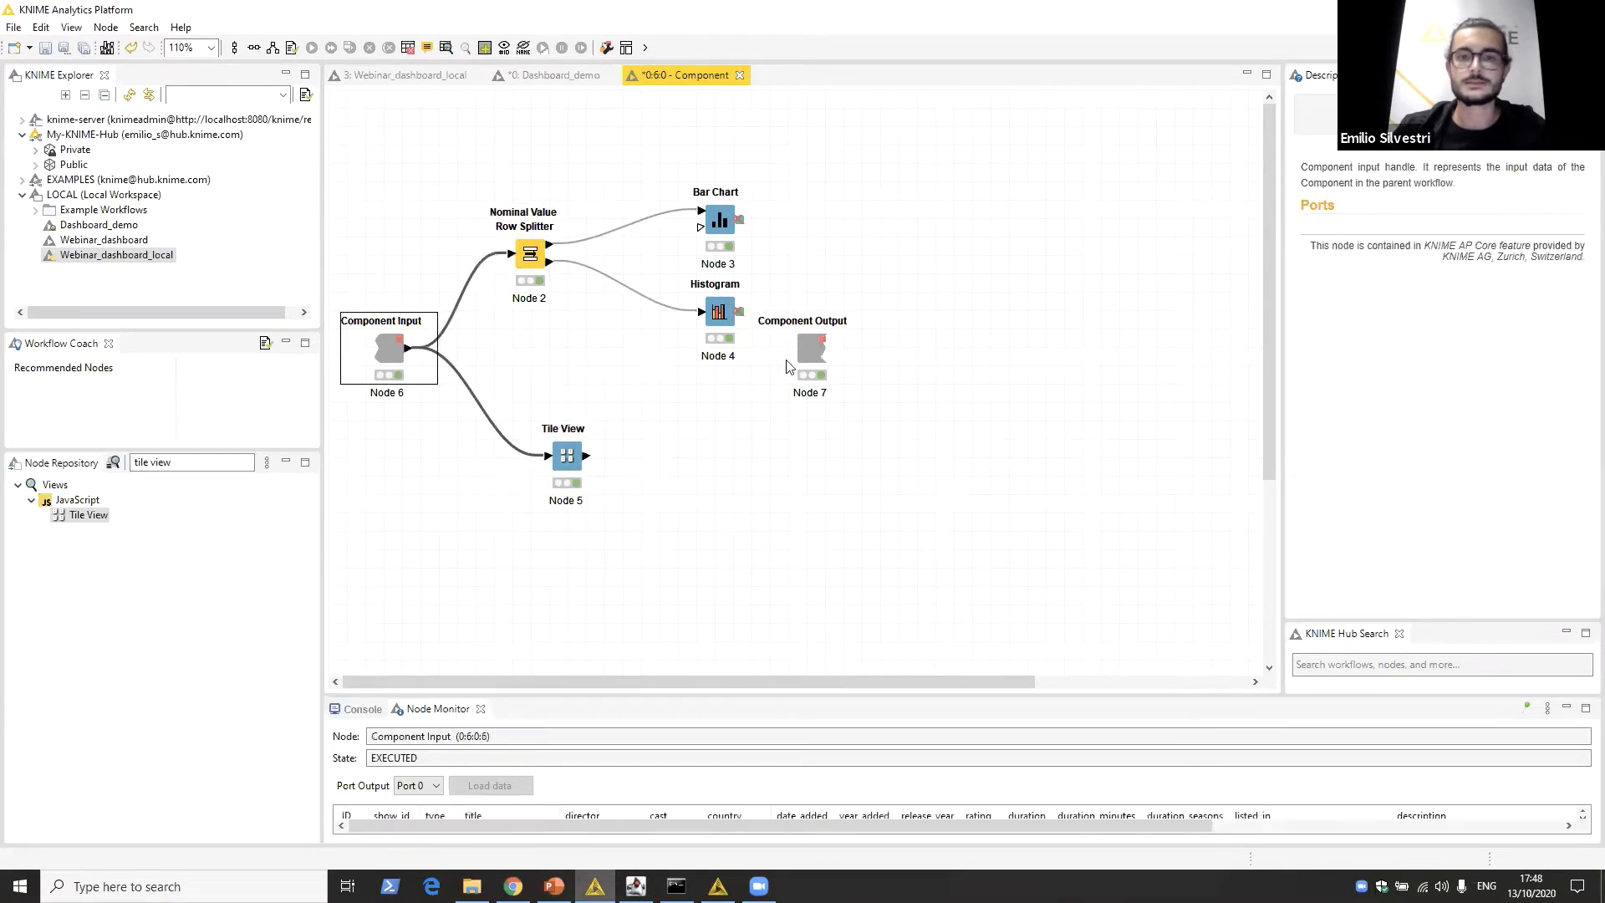
{"action": "left_click", "coordinate": [815, 356]}
{"action": "left_click", "coordinate": [387, 345]}
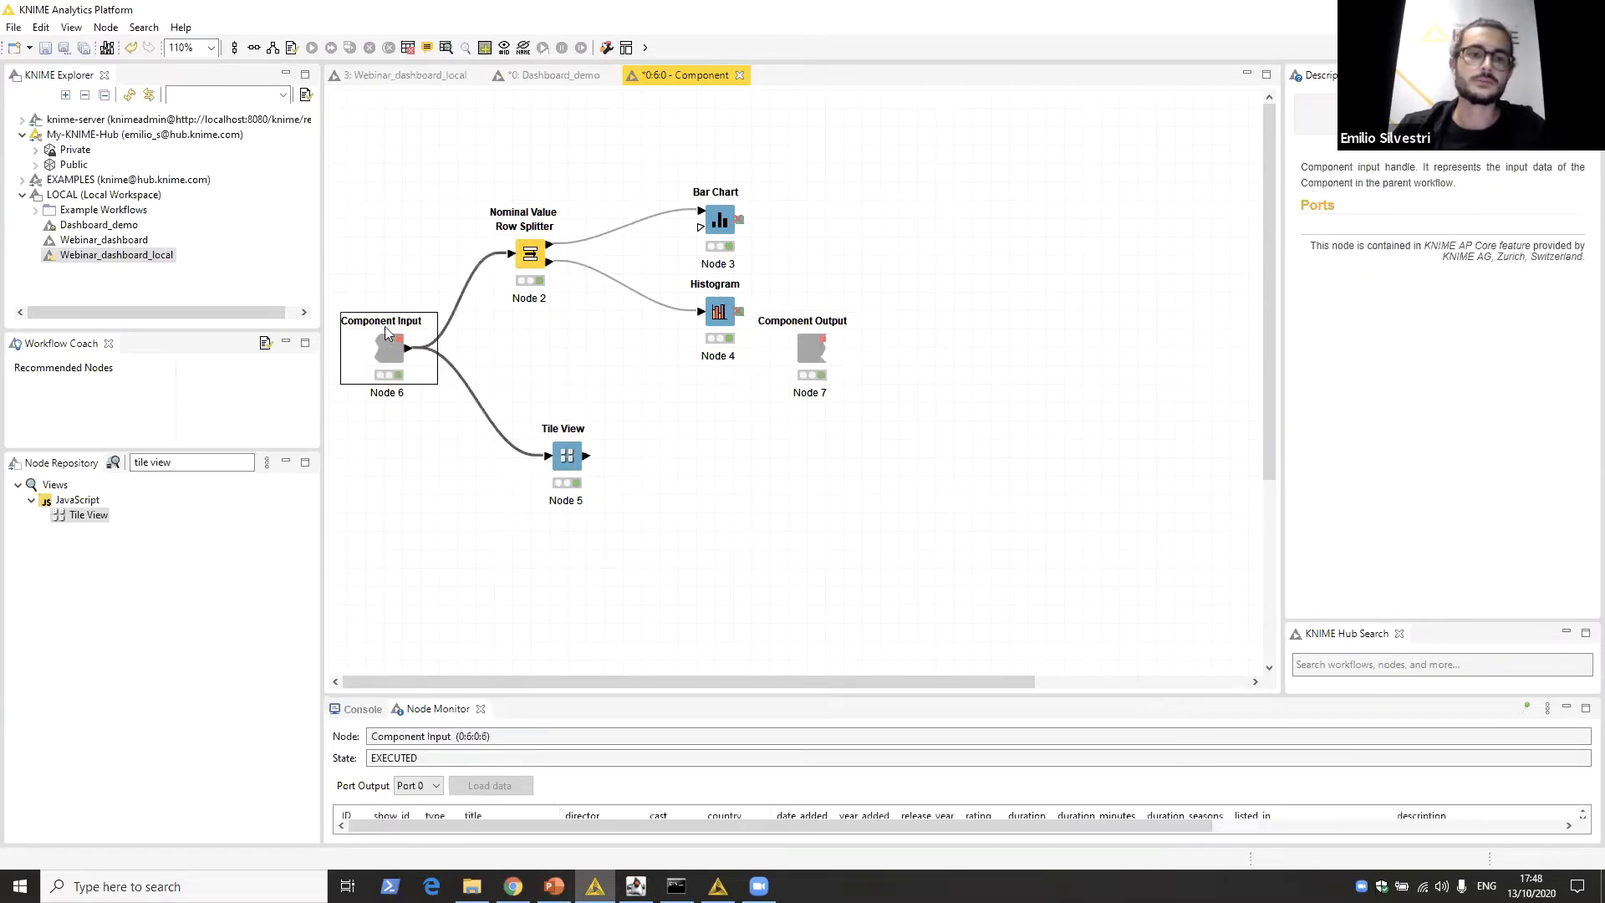
{"action": "left_click_drag", "start_coordinate": [796, 358], "coordinate": [827, 355]}
{"action": "left_click", "coordinate": [525, 347]}
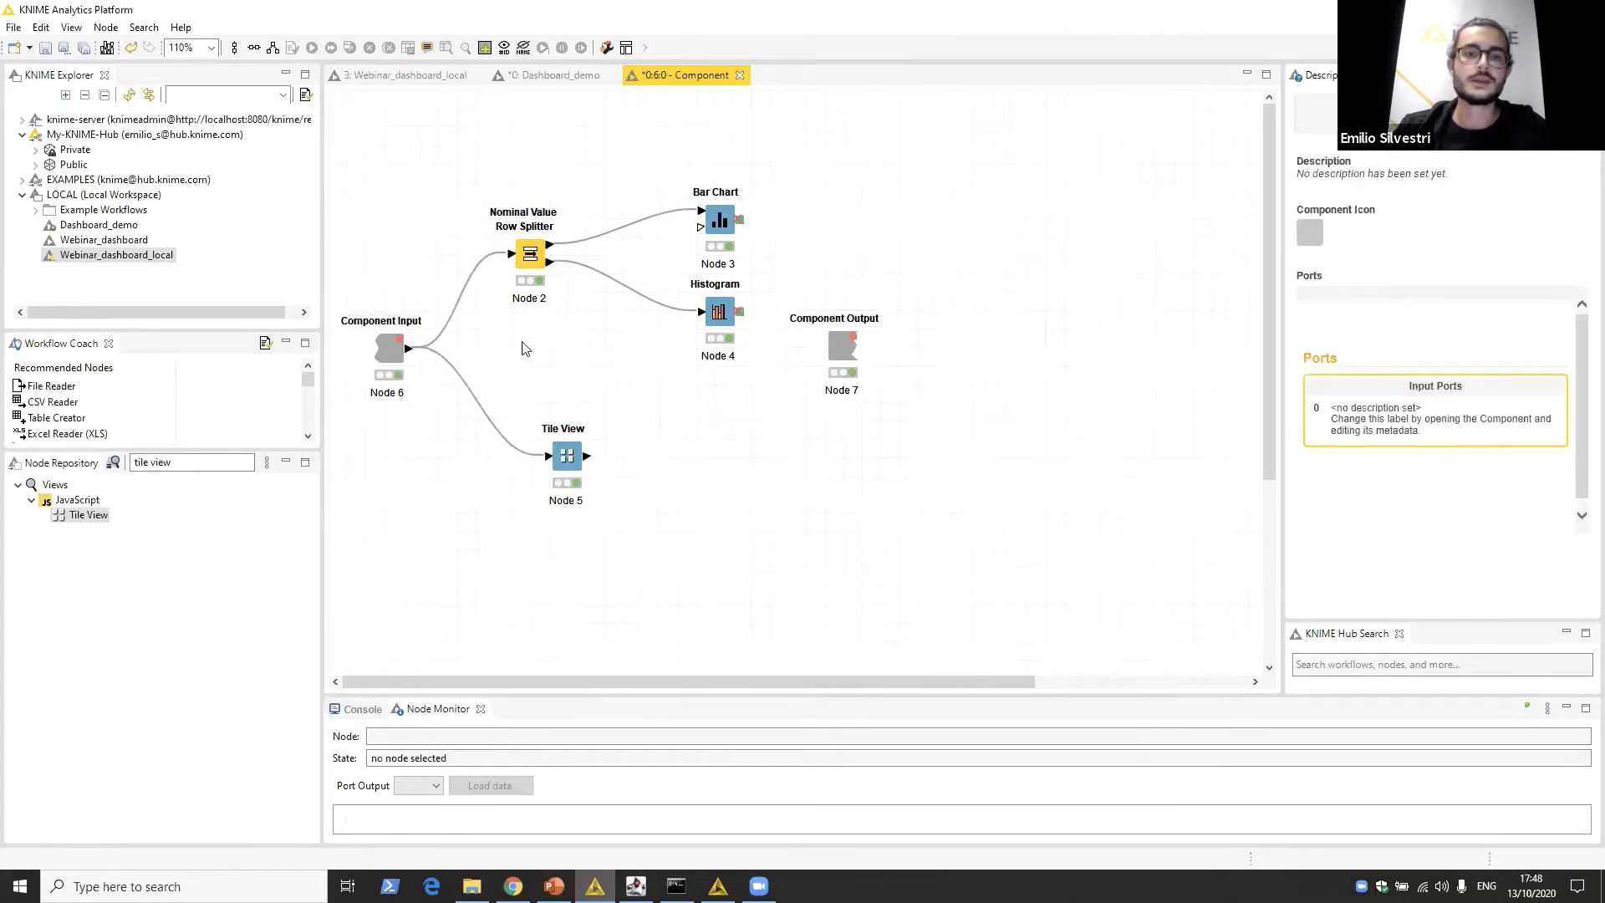
{"action": "left_click", "coordinate": [401, 344]}
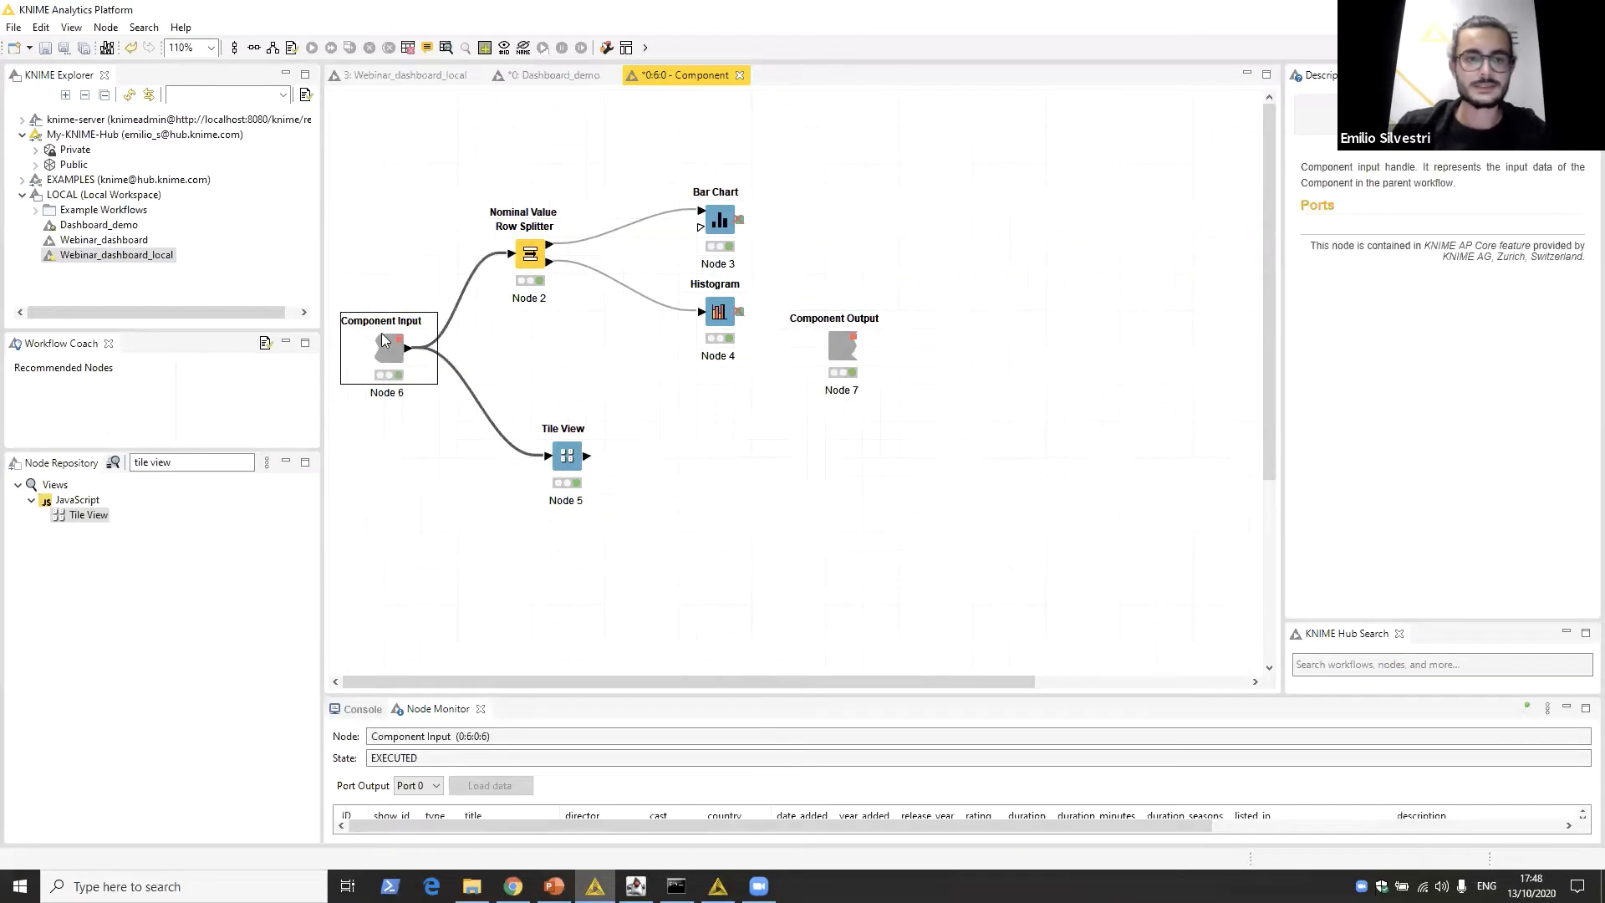
{"action": "left_click", "coordinate": [842, 351]}
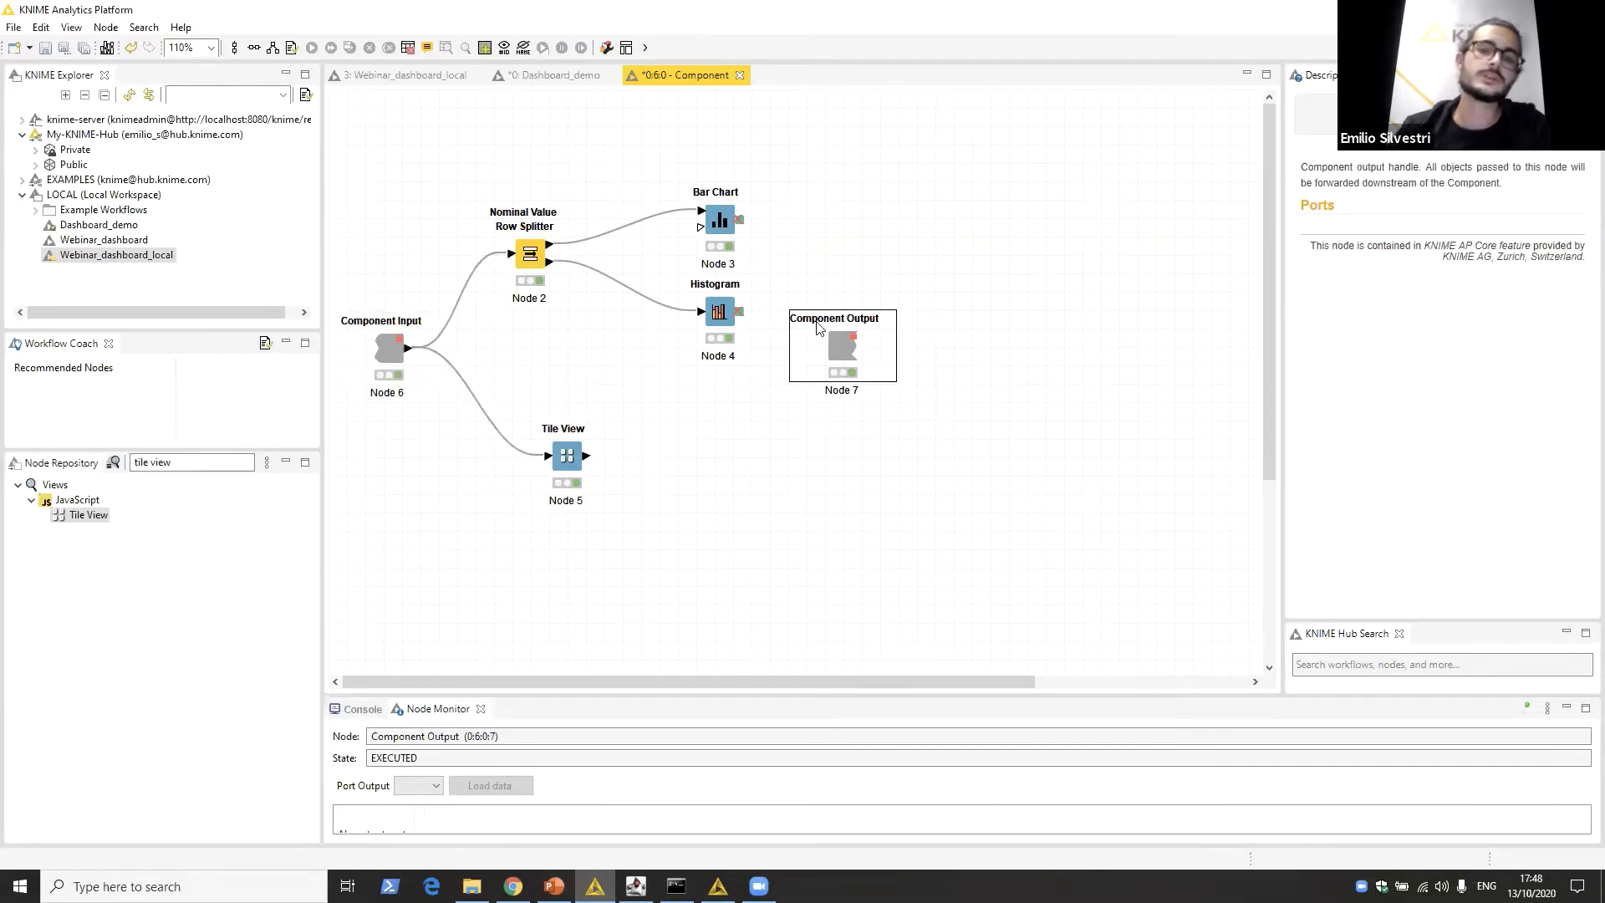
{"action": "left_click", "coordinate": [852, 229]}
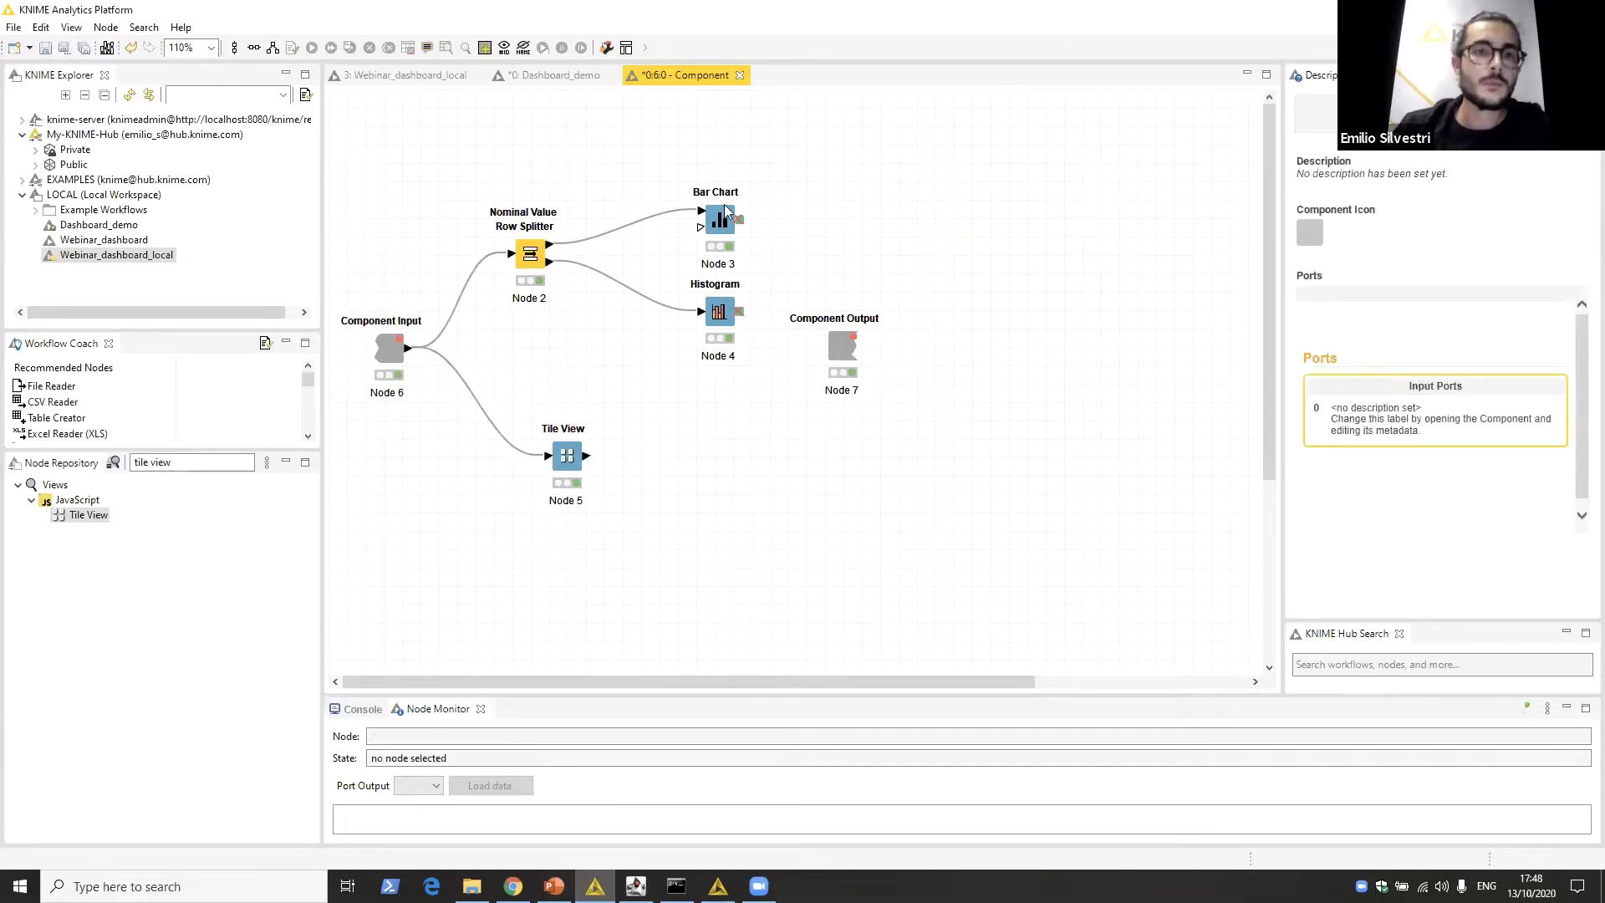
Step: Open the component's node usage and layout settings and look through the default arrangement of the three views
{"action": "left_click", "coordinate": [625, 49]}
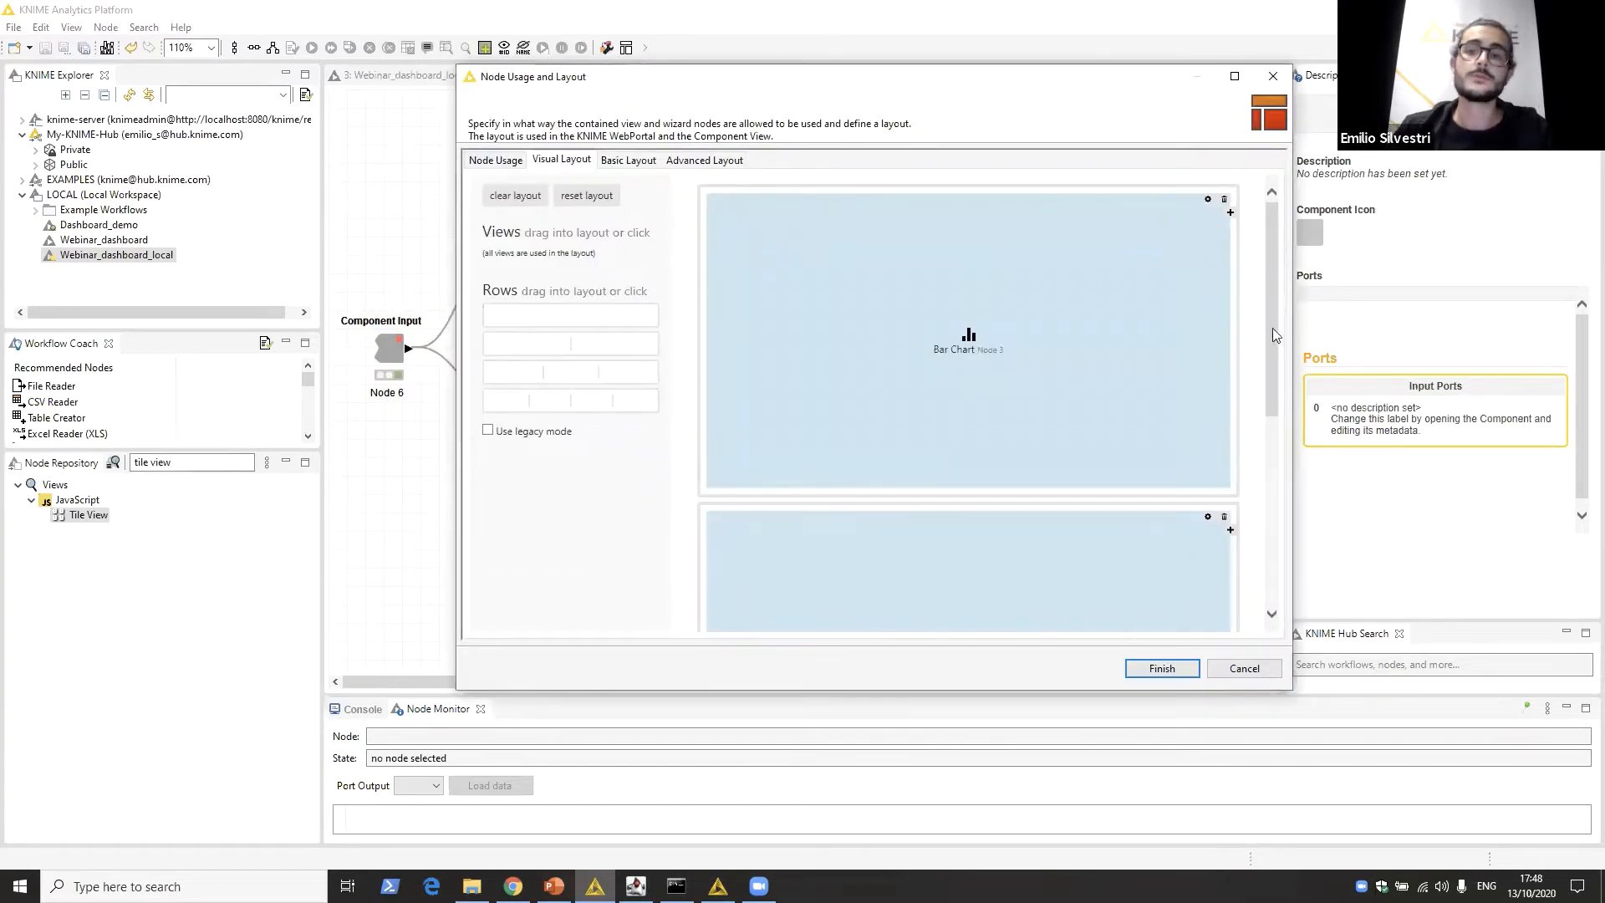
{"action": "left_click_drag", "start_coordinate": [1278, 314], "coordinate": [1274, 348]}
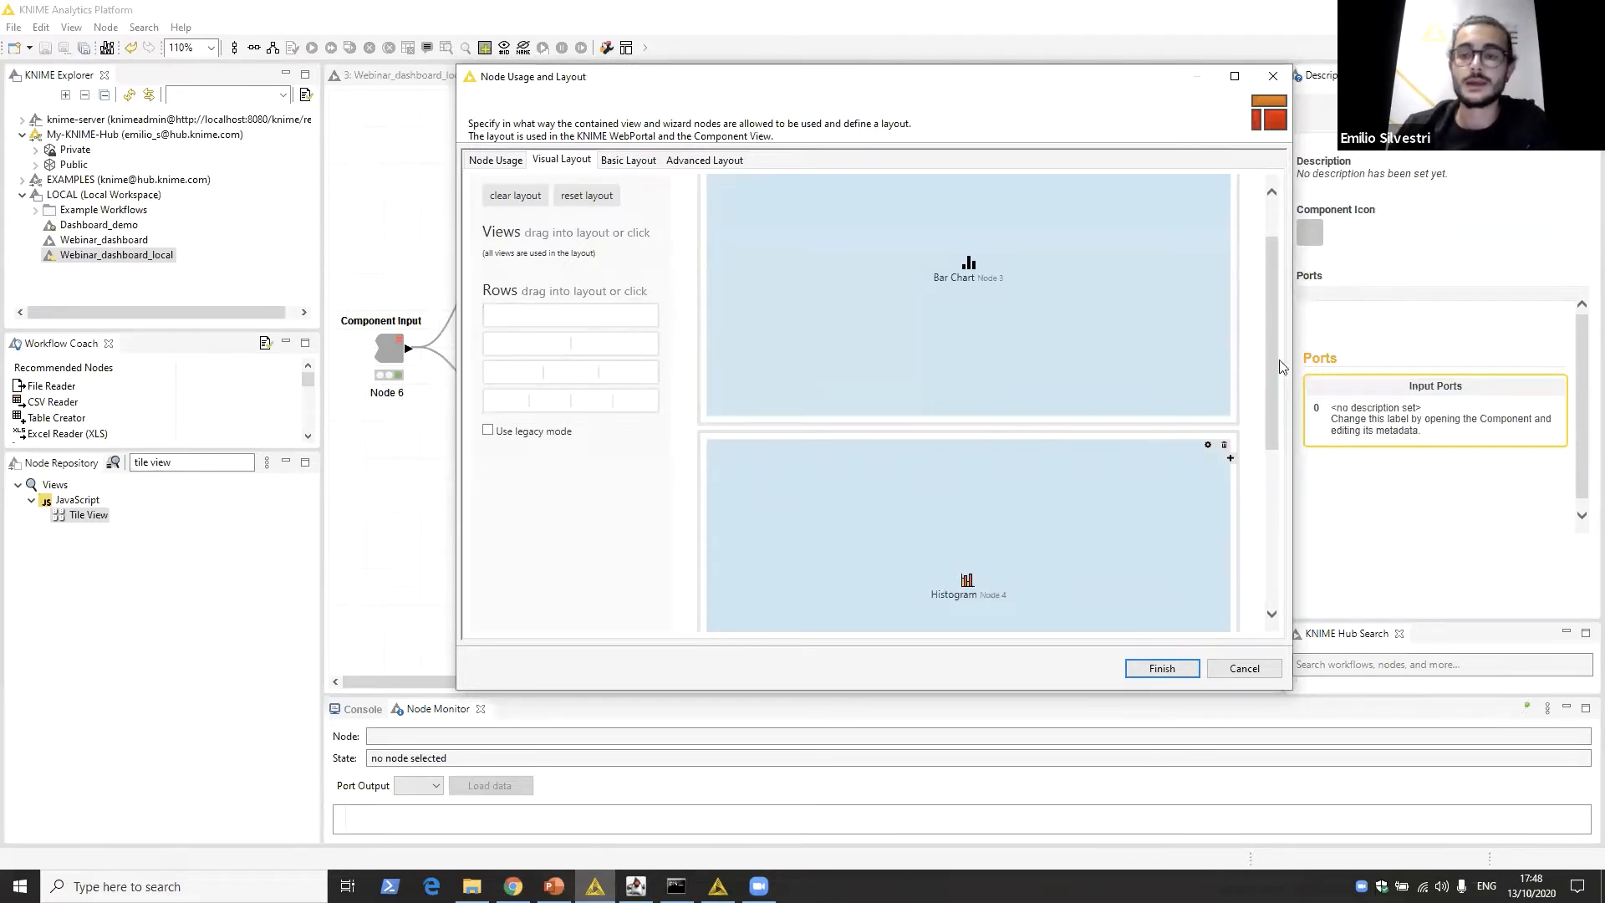
{"action": "mouse_move", "coordinate": [1279, 368]}
{"action": "left_mouse_down"}
{"action": "mouse_move", "coordinate": [1279, 307]}
{"action": "mouse_move", "coordinate": [1266, 351]}
{"action": "left_mouse_up"}
{"action": "scroll", "coordinate": [1042, 323], "scroll_direction": "down", "scroll_amount": 4}
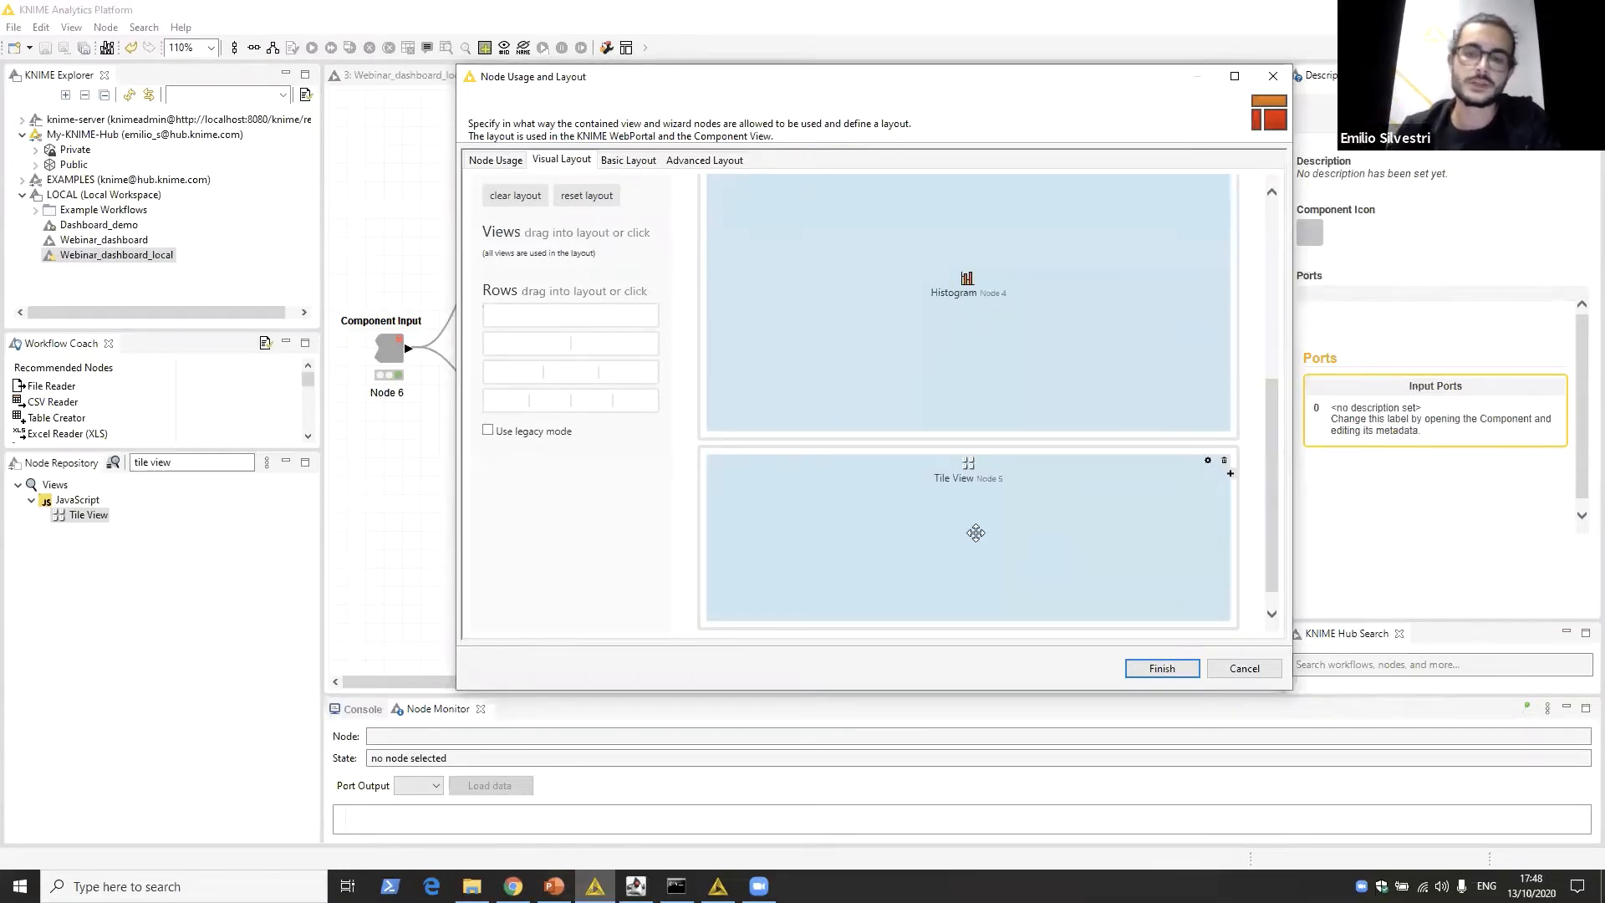
{"action": "scroll", "coordinate": [975, 532], "scroll_direction": "up", "scroll_amount": 5}
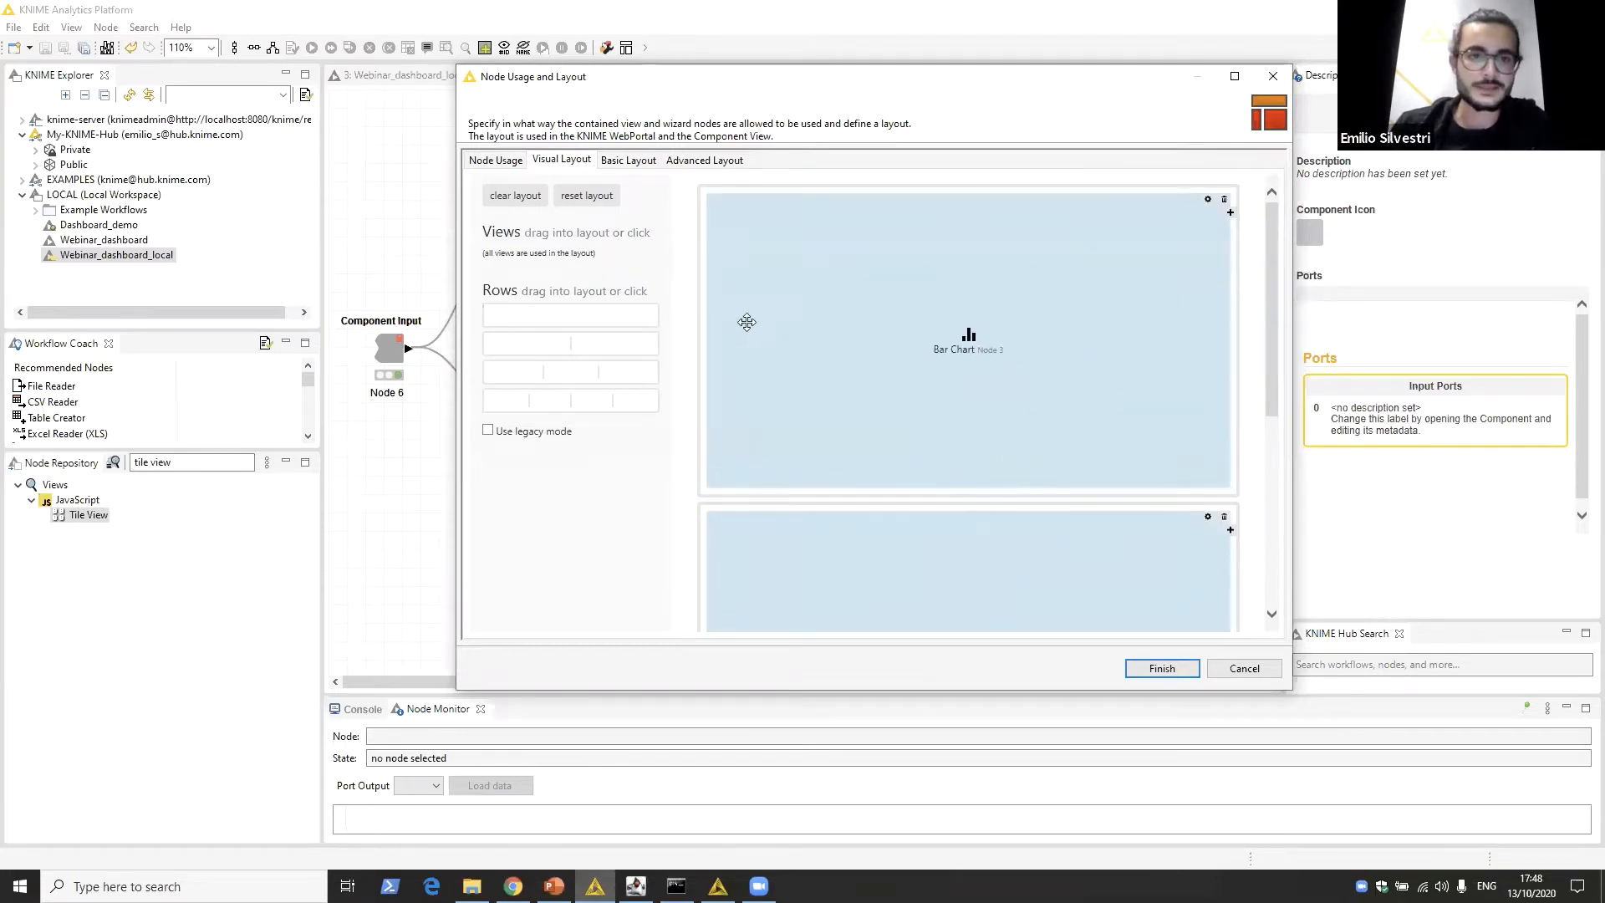
Step: Clear the component's visual layout and replace its empty single-column row with a two-column row
{"action": "left_click", "coordinate": [515, 195]}
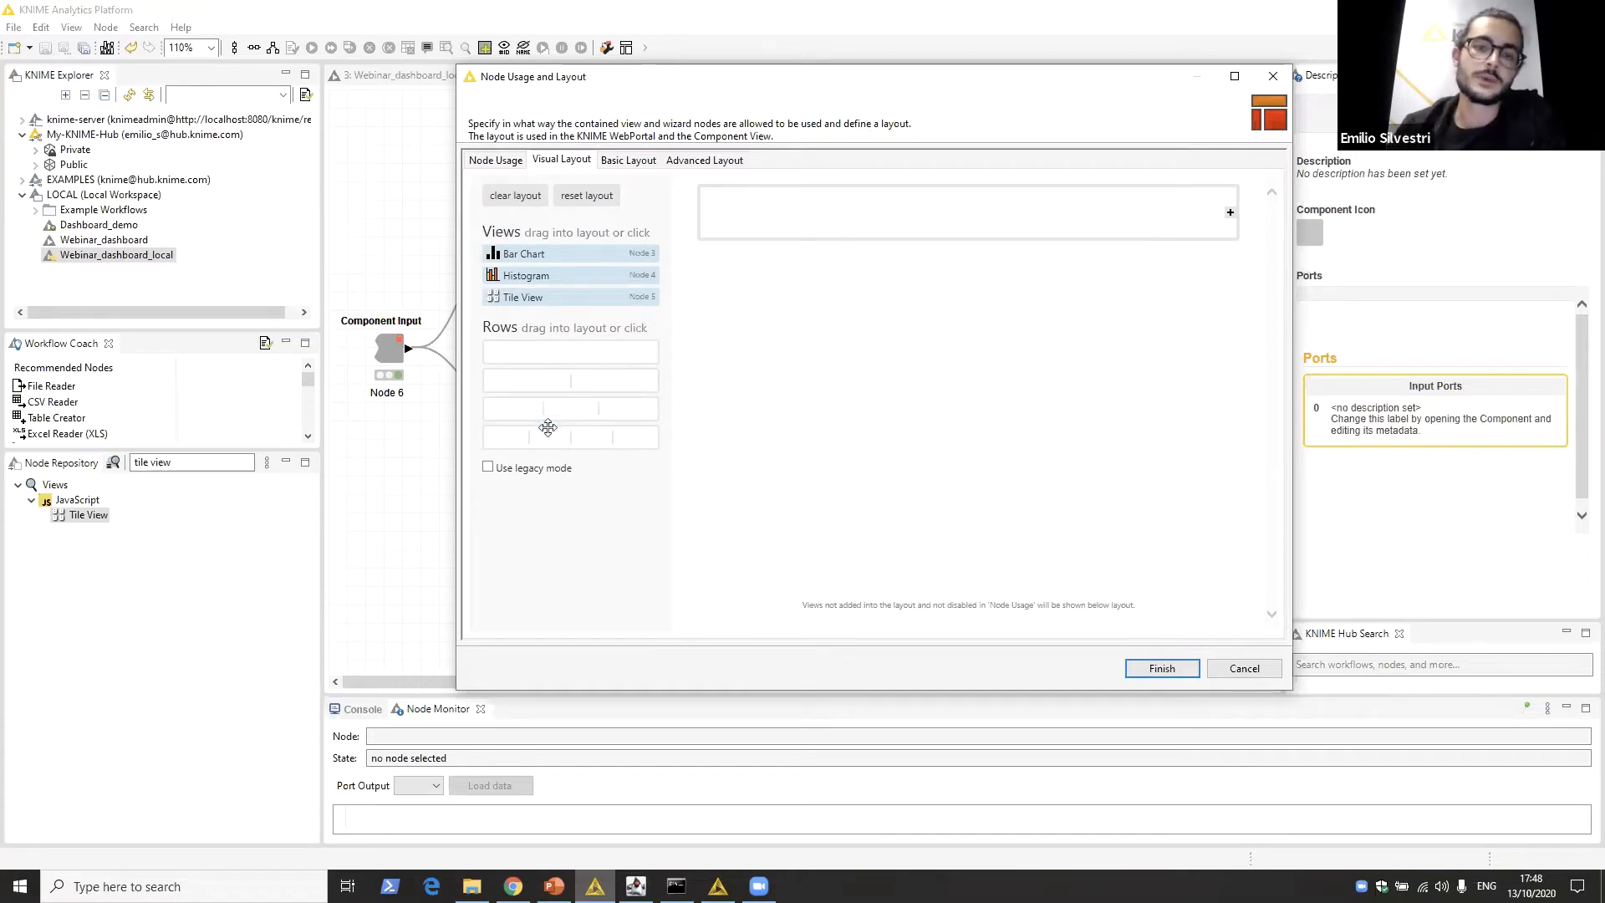
{"action": "left_click_drag", "start_coordinate": [561, 379], "coordinate": [920, 301]}
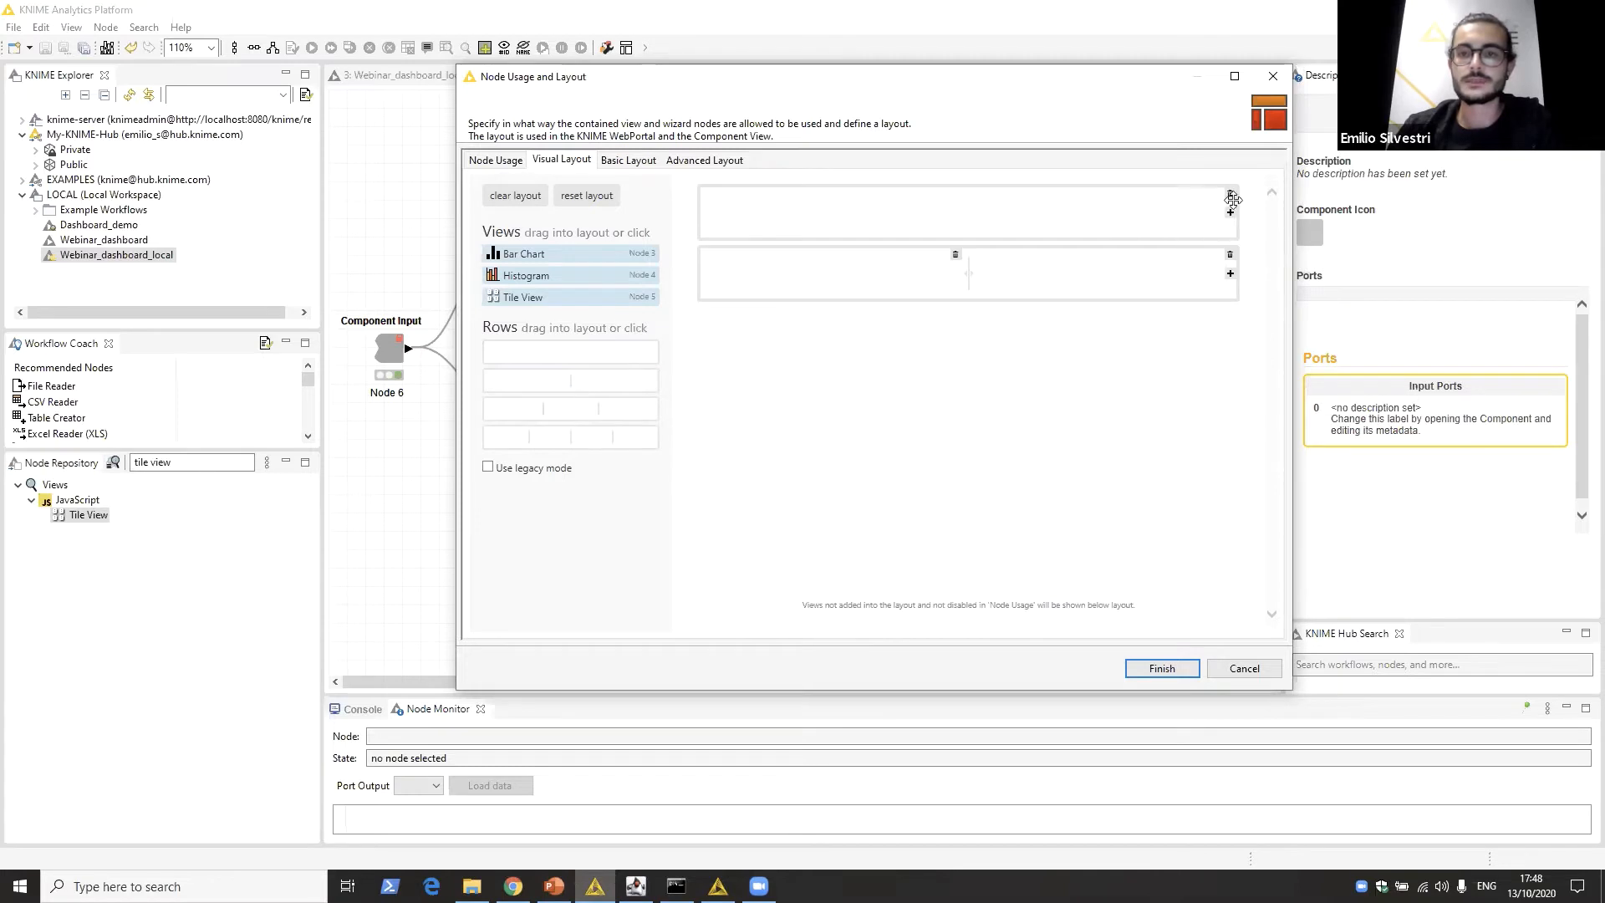
{"action": "left_click", "coordinate": [1230, 193]}
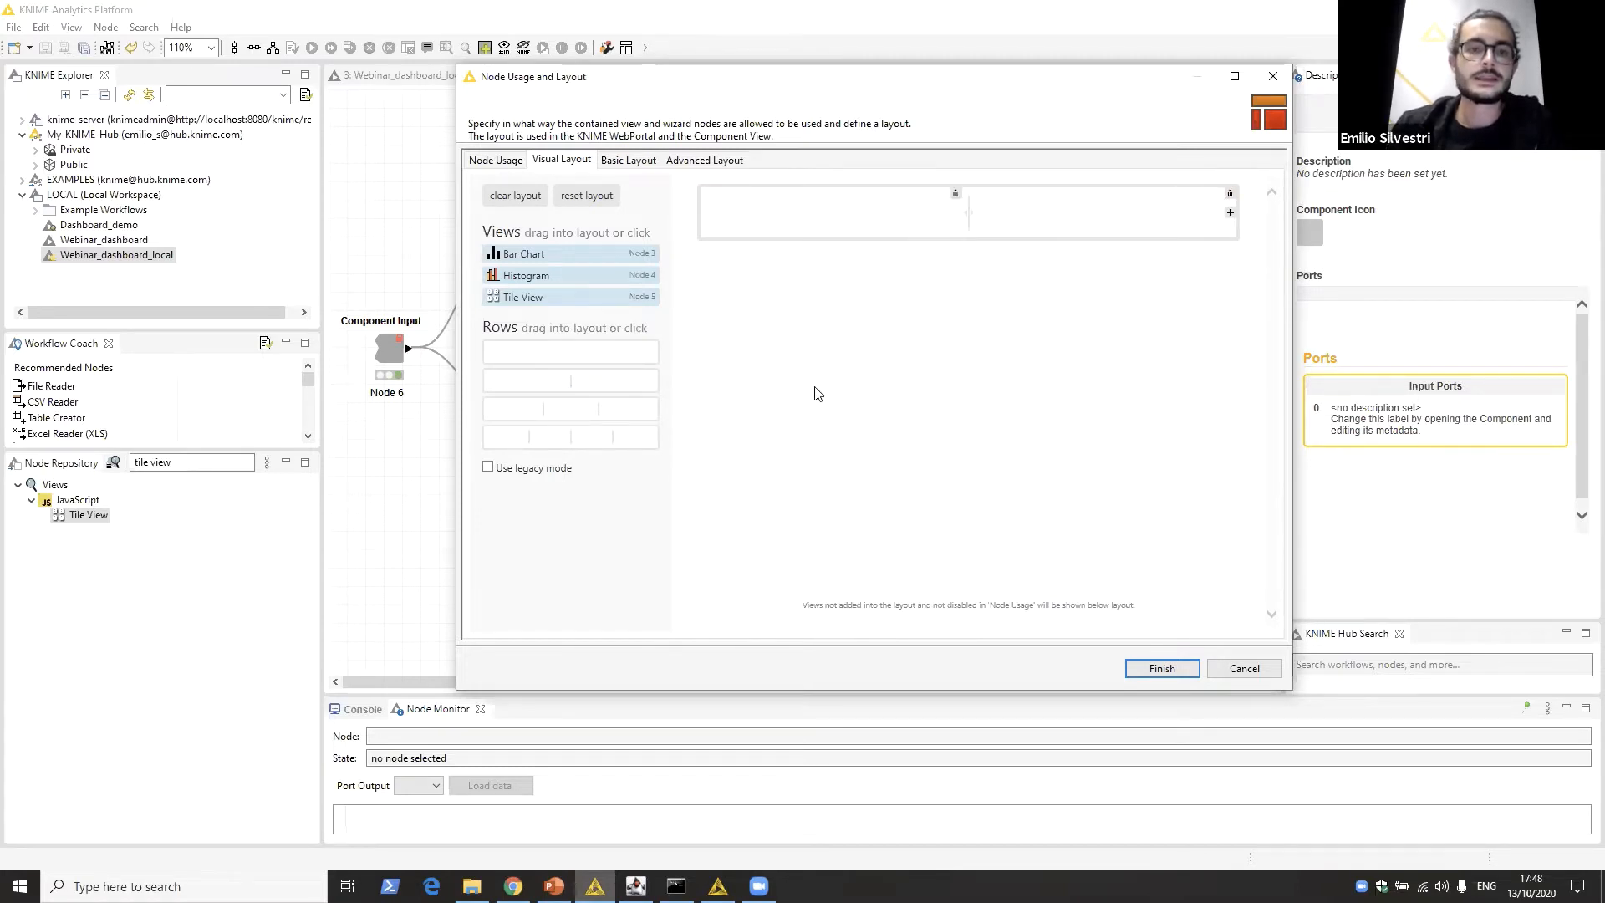
Step: Place the Histogram above the Bar Chart in the first column and the Tile View in the second column
{"action": "left_click", "coordinate": [563, 254]}
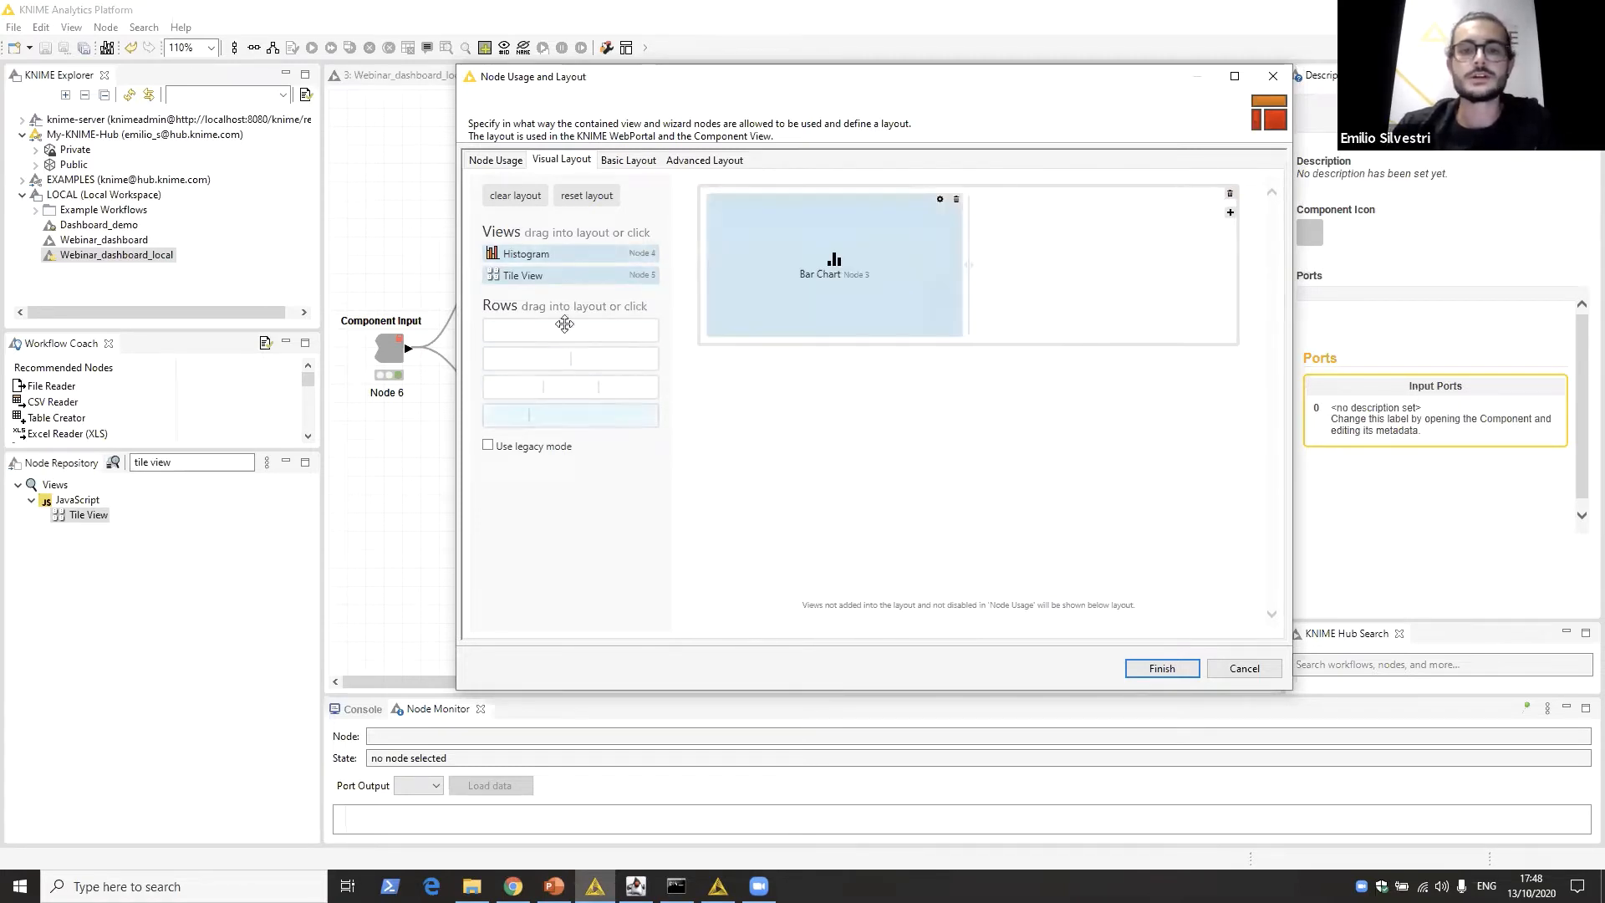
{"action": "left_click", "coordinate": [536, 253]}
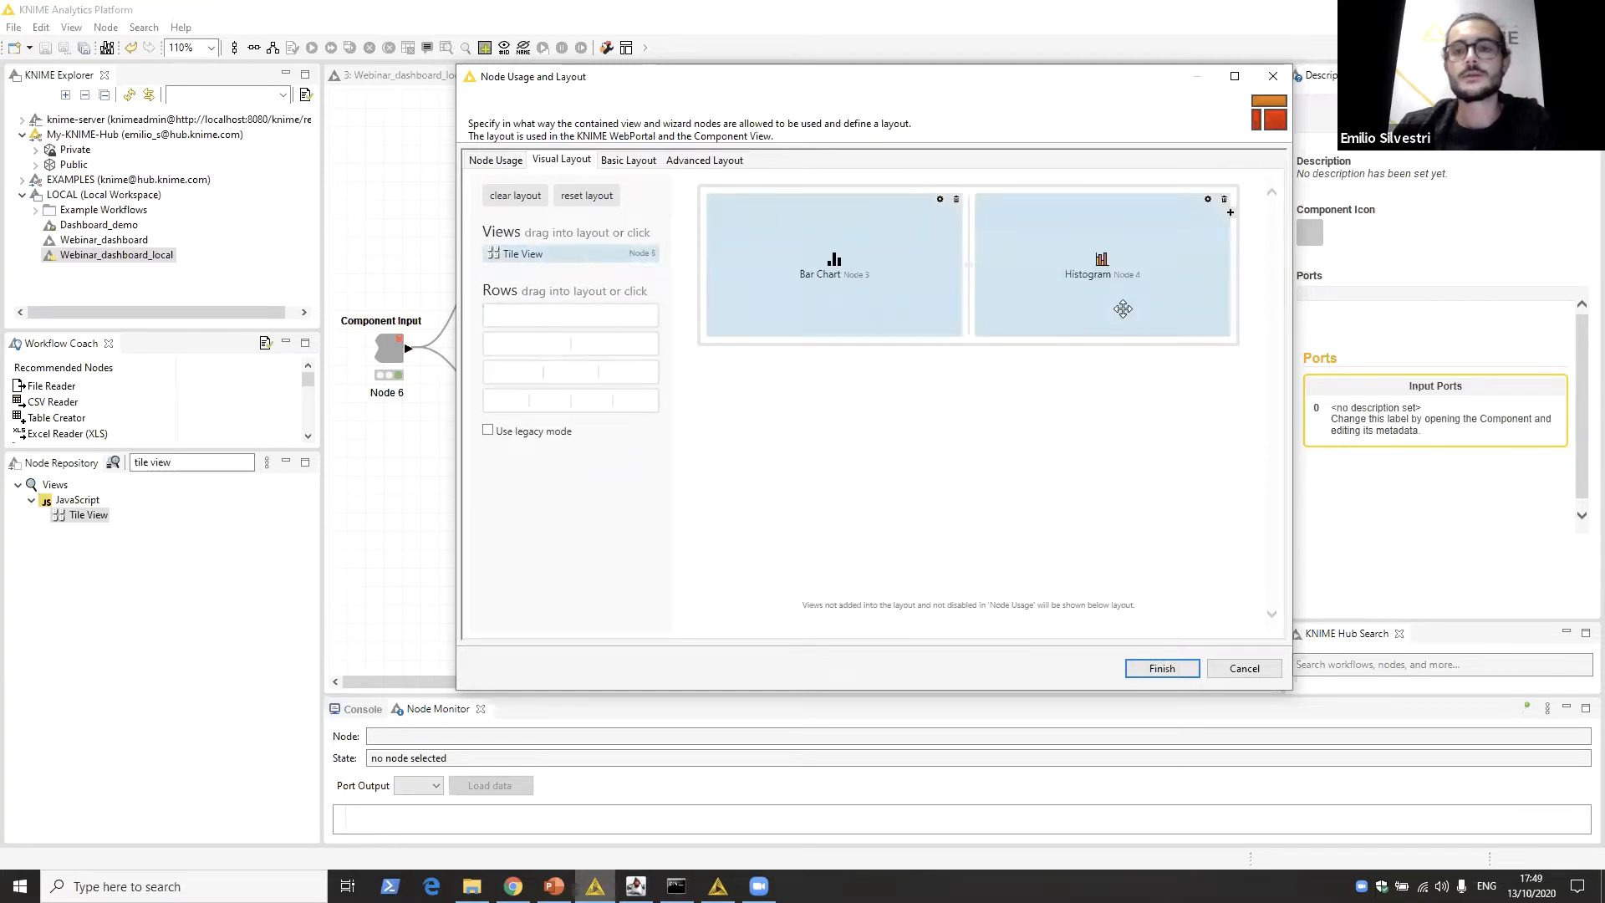
{"action": "left_click_drag", "start_coordinate": [1120, 269], "coordinate": [869, 266]}
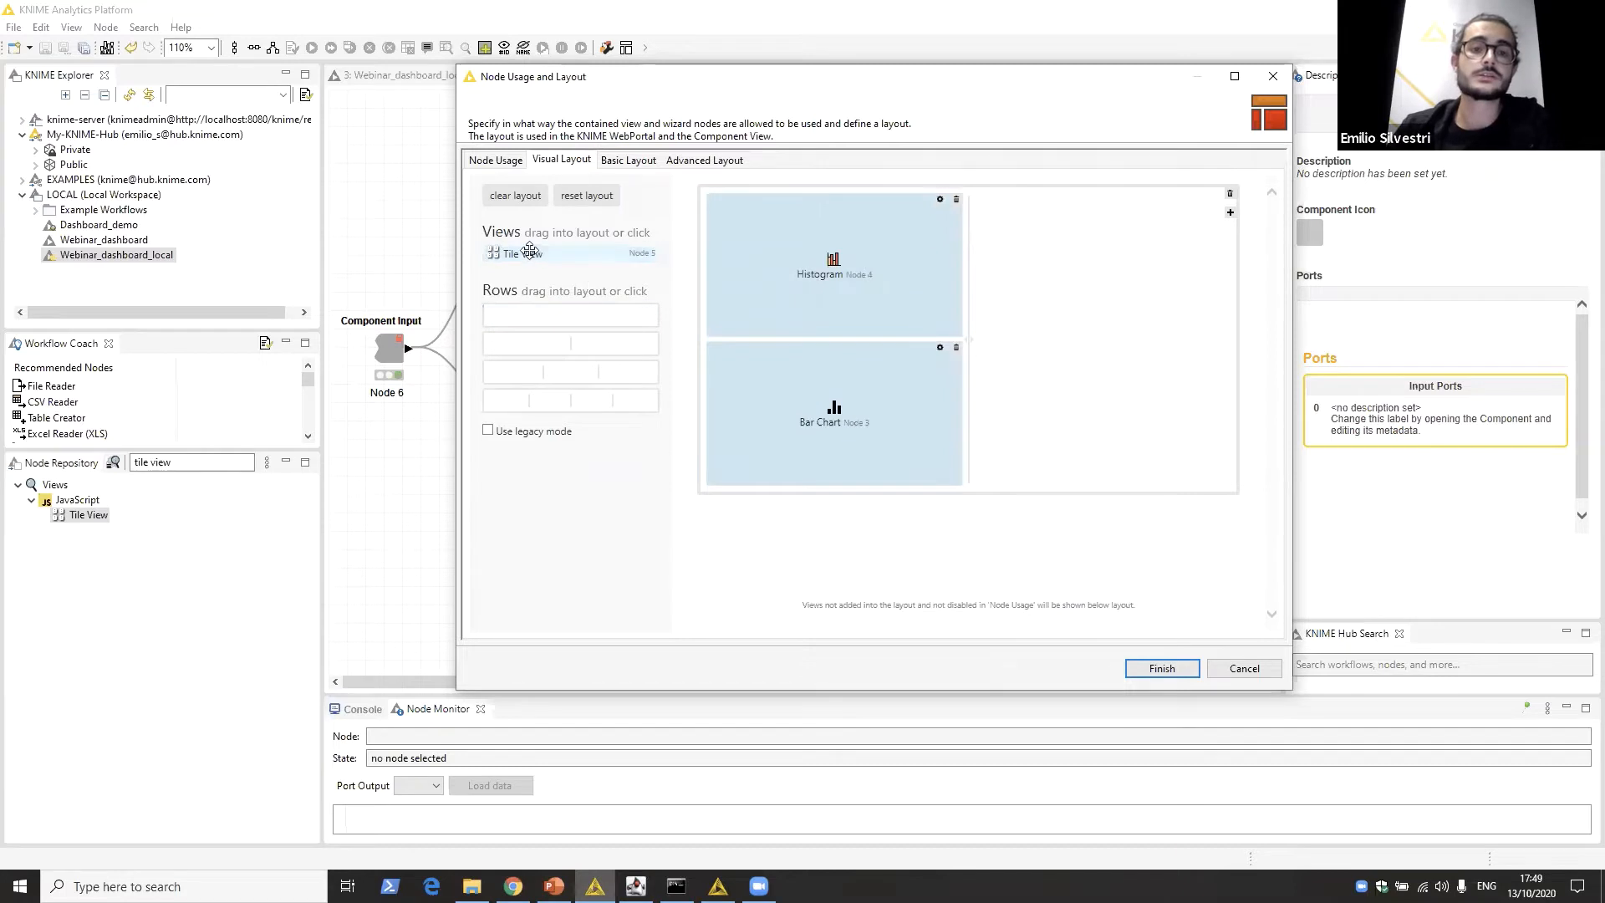
{"action": "left_click_drag", "start_coordinate": [527, 251], "coordinate": [1076, 255]}
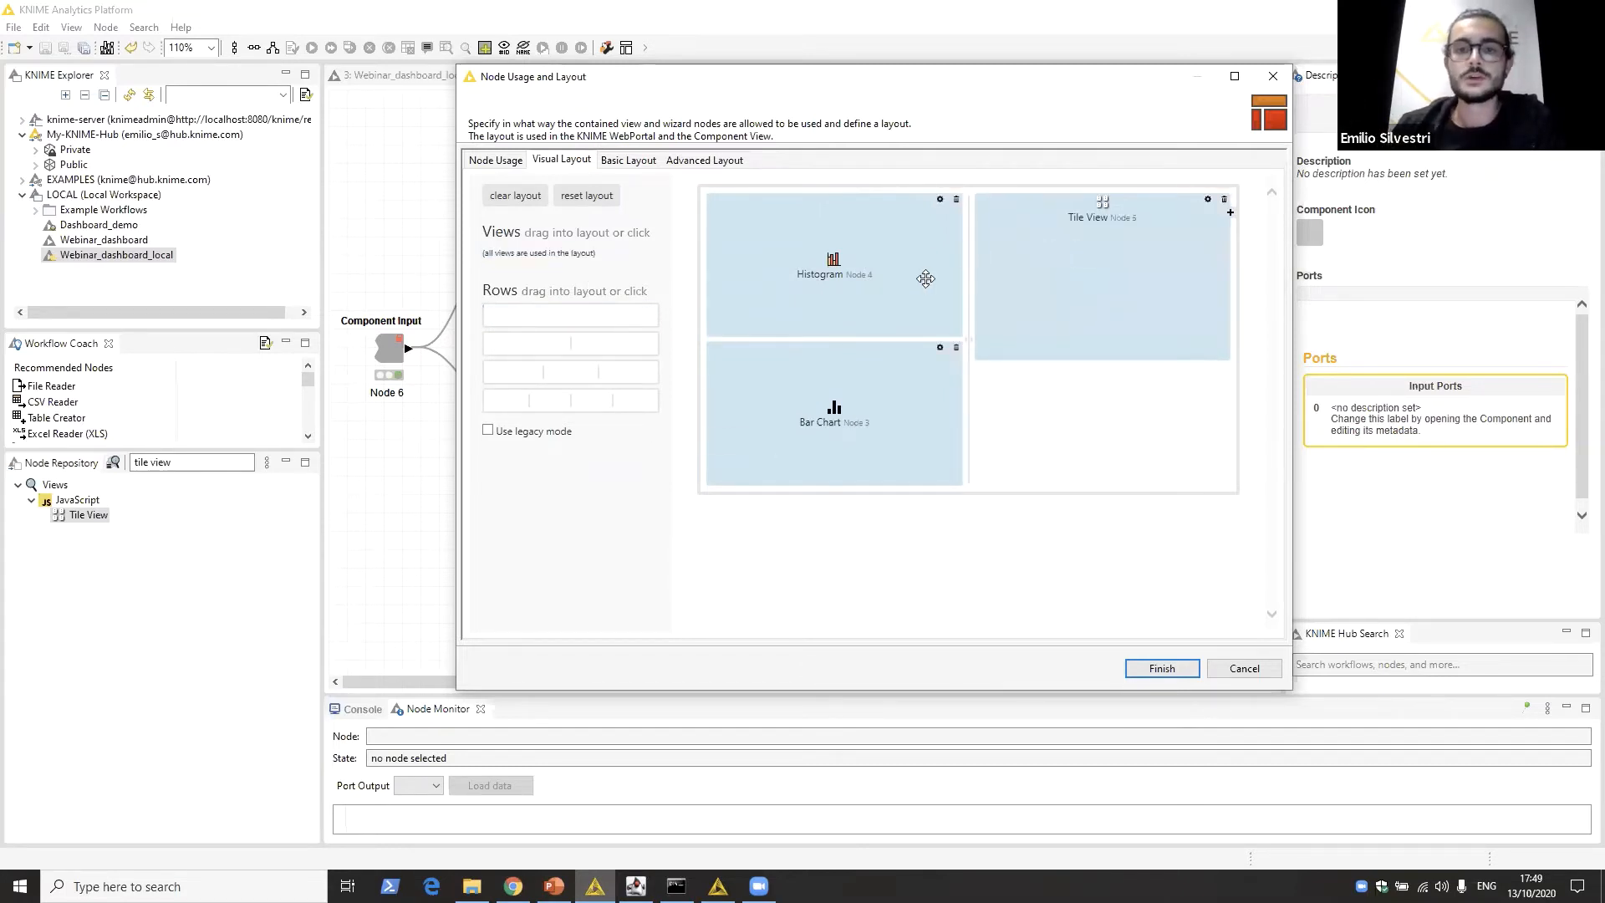
Step: Try the Auto height option for the Histogram view and switch its sizing back to aspect ratio
{"action": "left_click", "coordinate": [938, 202]}
{"action": "left_click", "coordinate": [1005, 230]}
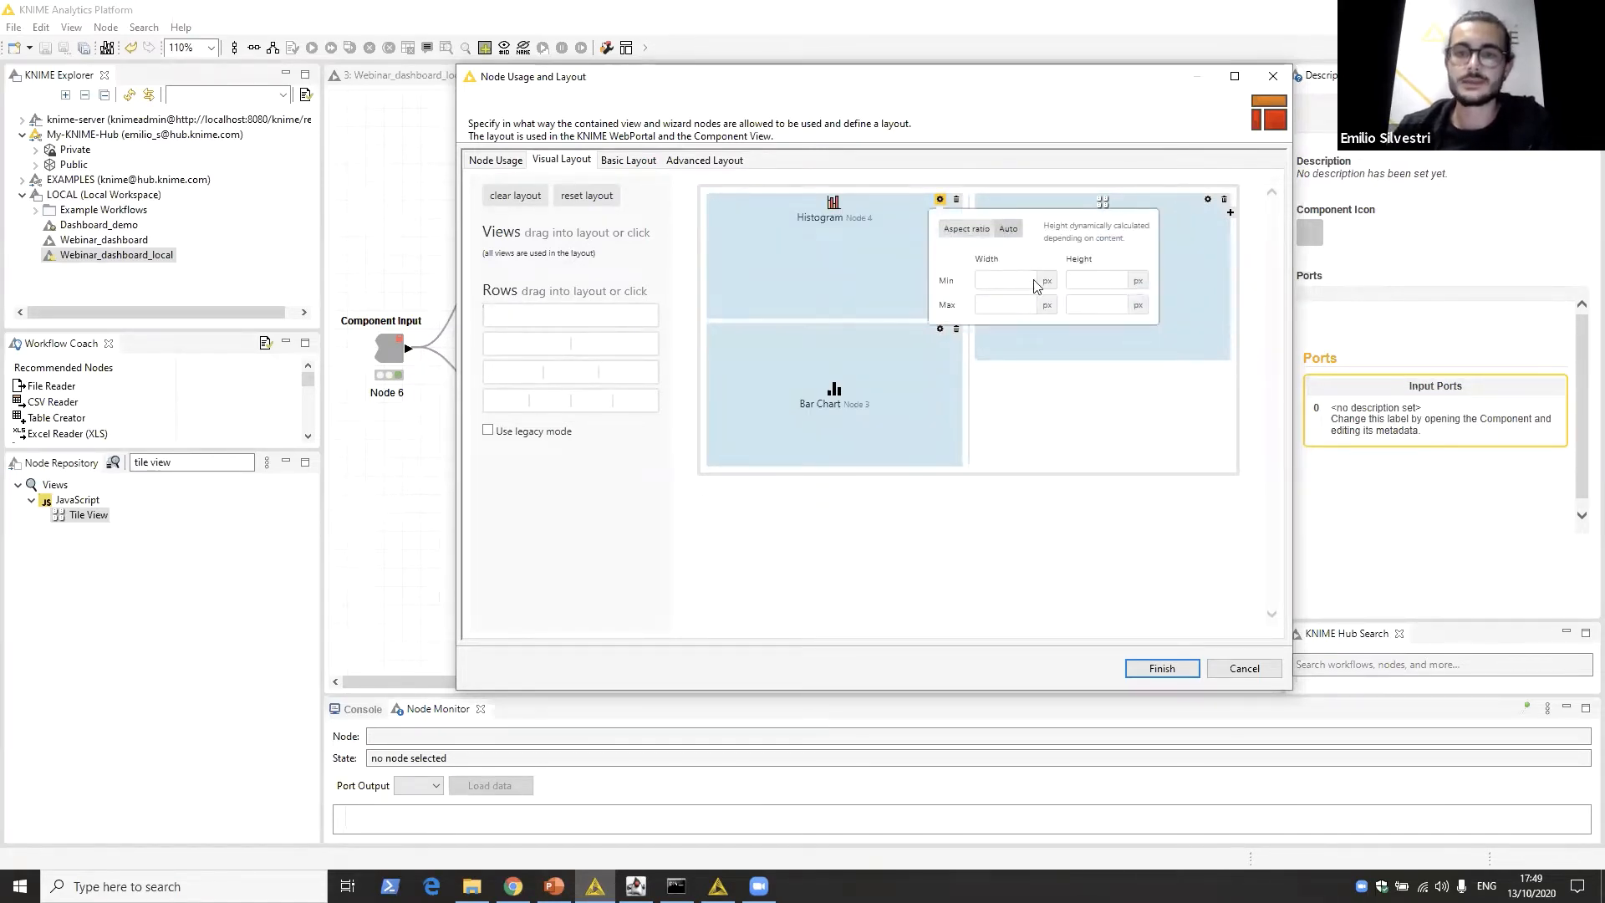
{"action": "left_click", "coordinate": [974, 232]}
{"action": "left_click", "coordinate": [1055, 384]}
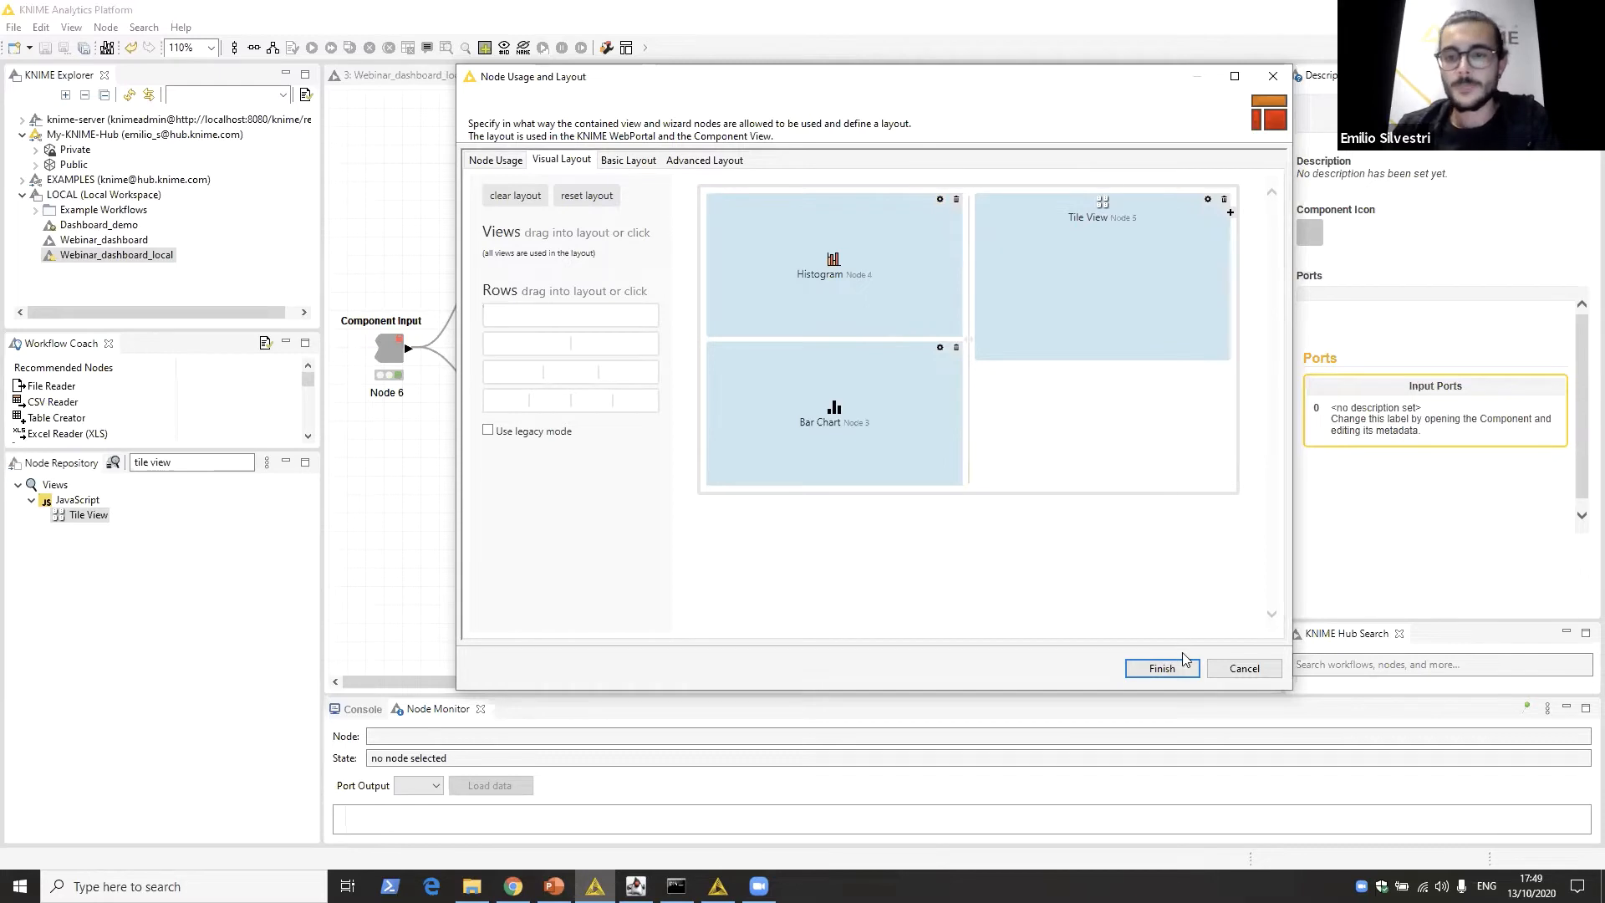
Step: Apply the new layout and open the component's interactive view from Dashboard_demo in an enlarged window
{"action": "left_click", "coordinate": [1161, 668]}
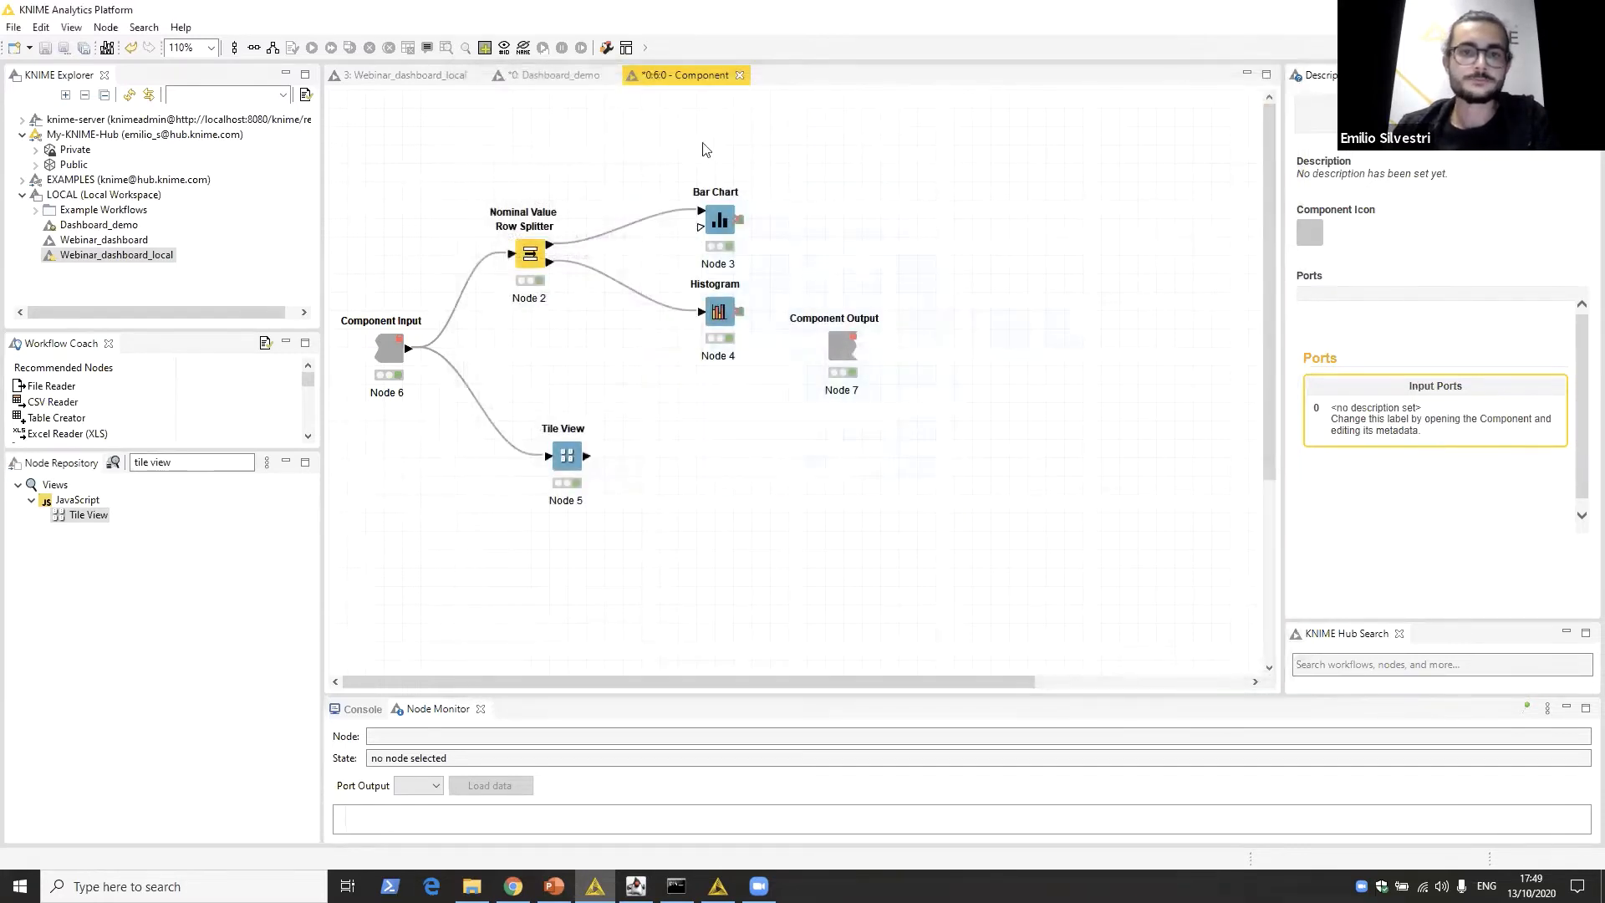
{"action": "left_click", "coordinate": [739, 75]}
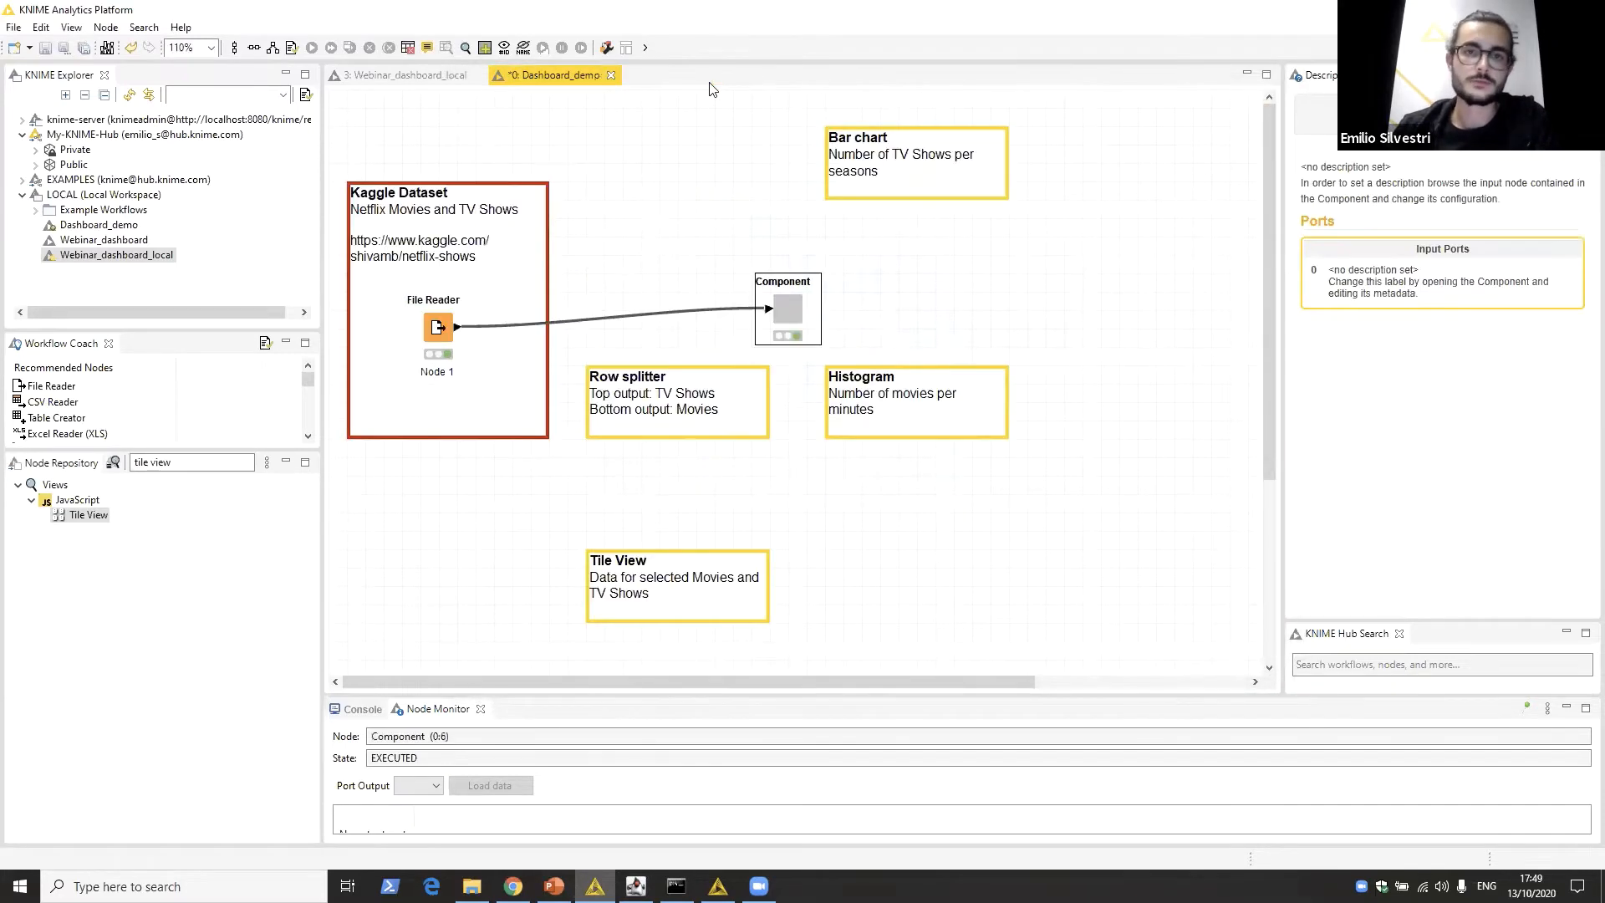
{"action": "right_click", "coordinate": [794, 315]}
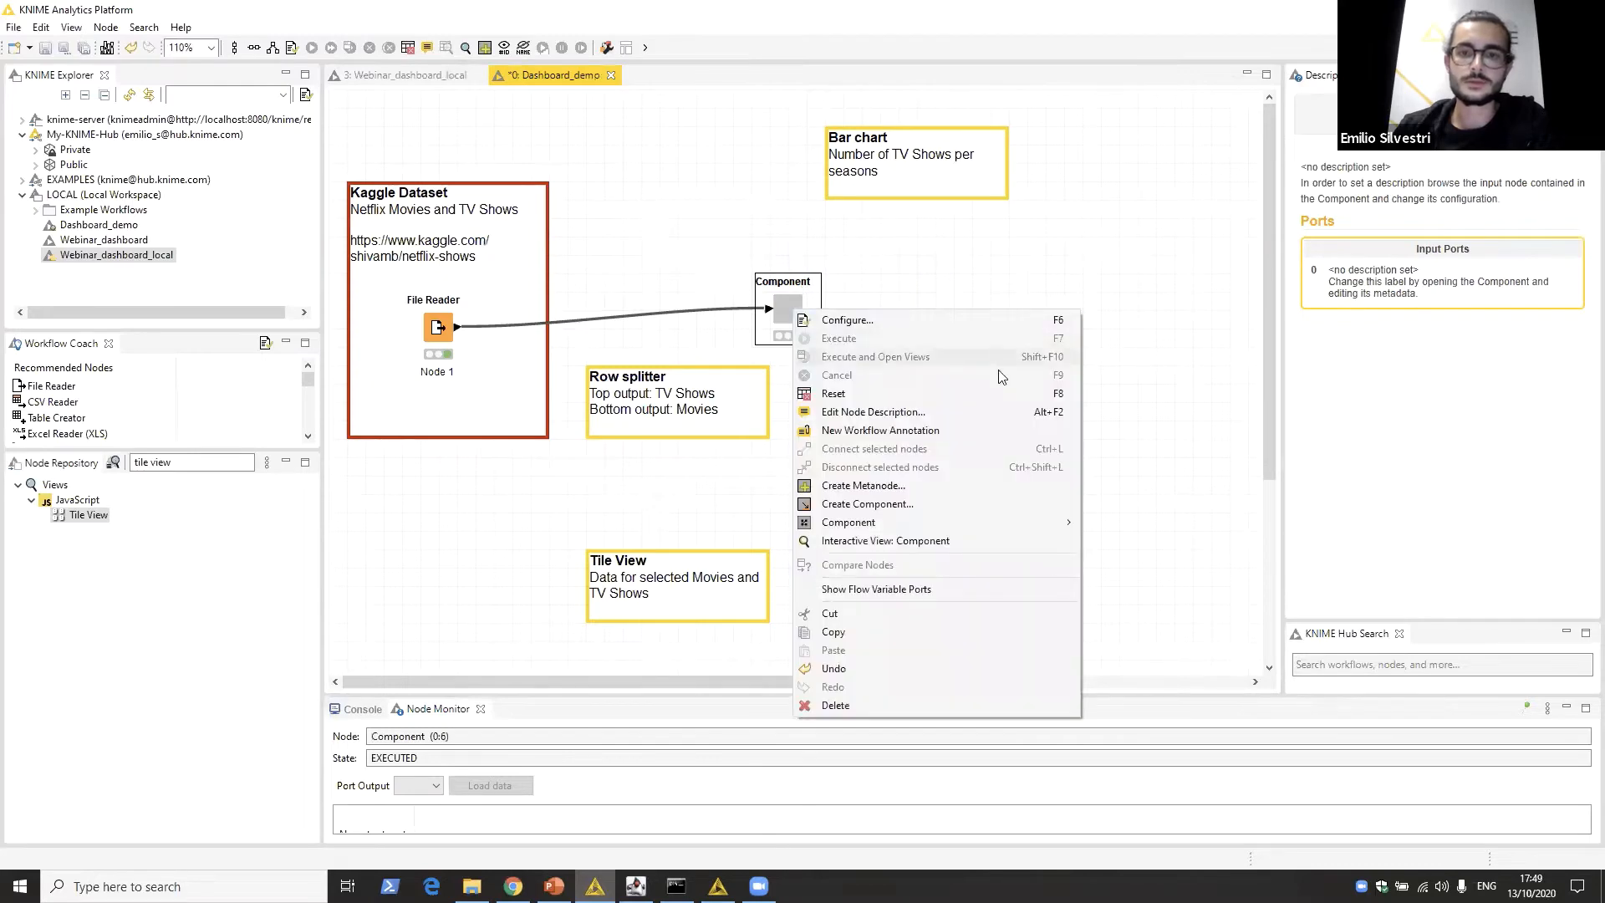
{"action": "left_click", "coordinate": [986, 540]}
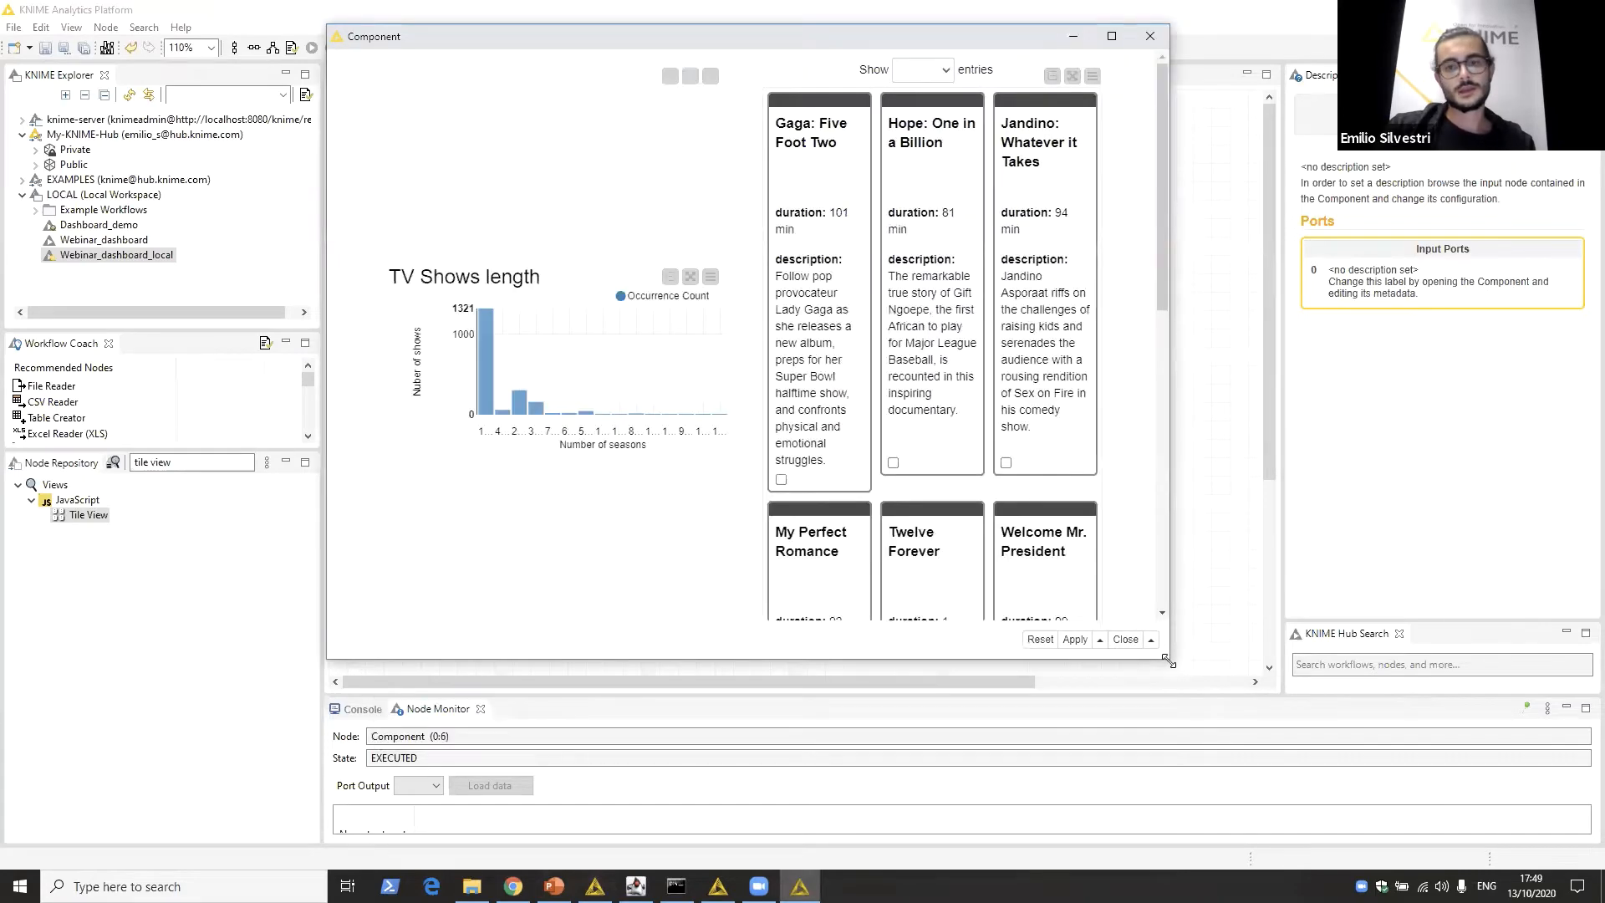
{"action": "left_click_drag", "start_coordinate": [1169, 660], "coordinate": [1491, 728]}
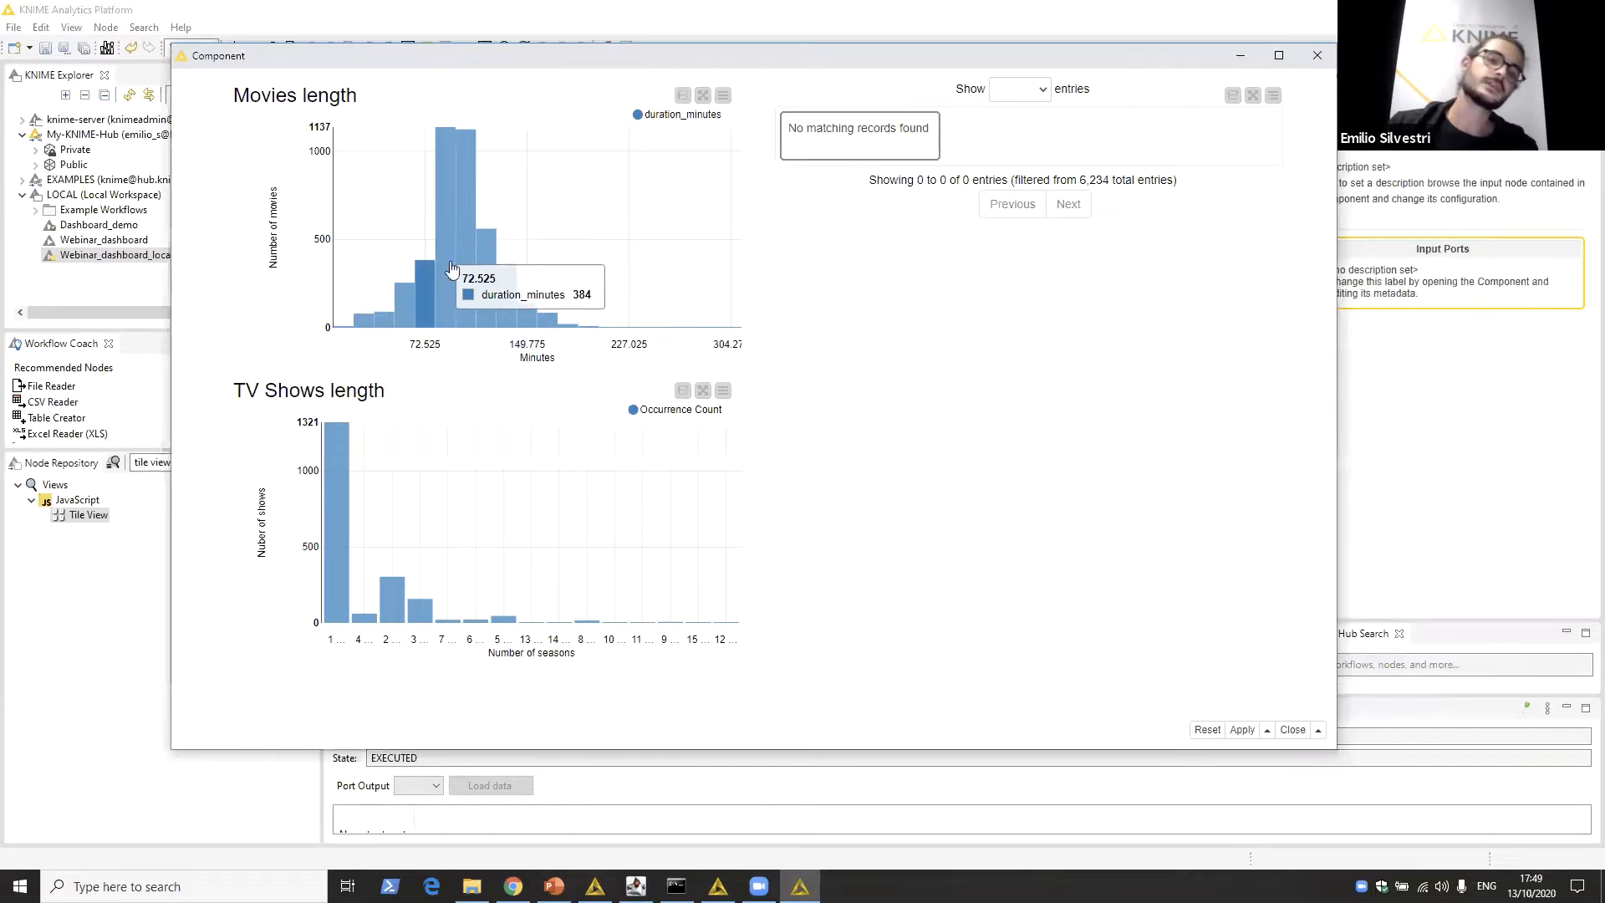
Step: Select the 118.875-minute bar in the Movies length histogram, look through the matching movie tiles and close the view
{"action": "left_click", "coordinate": [486, 280]}
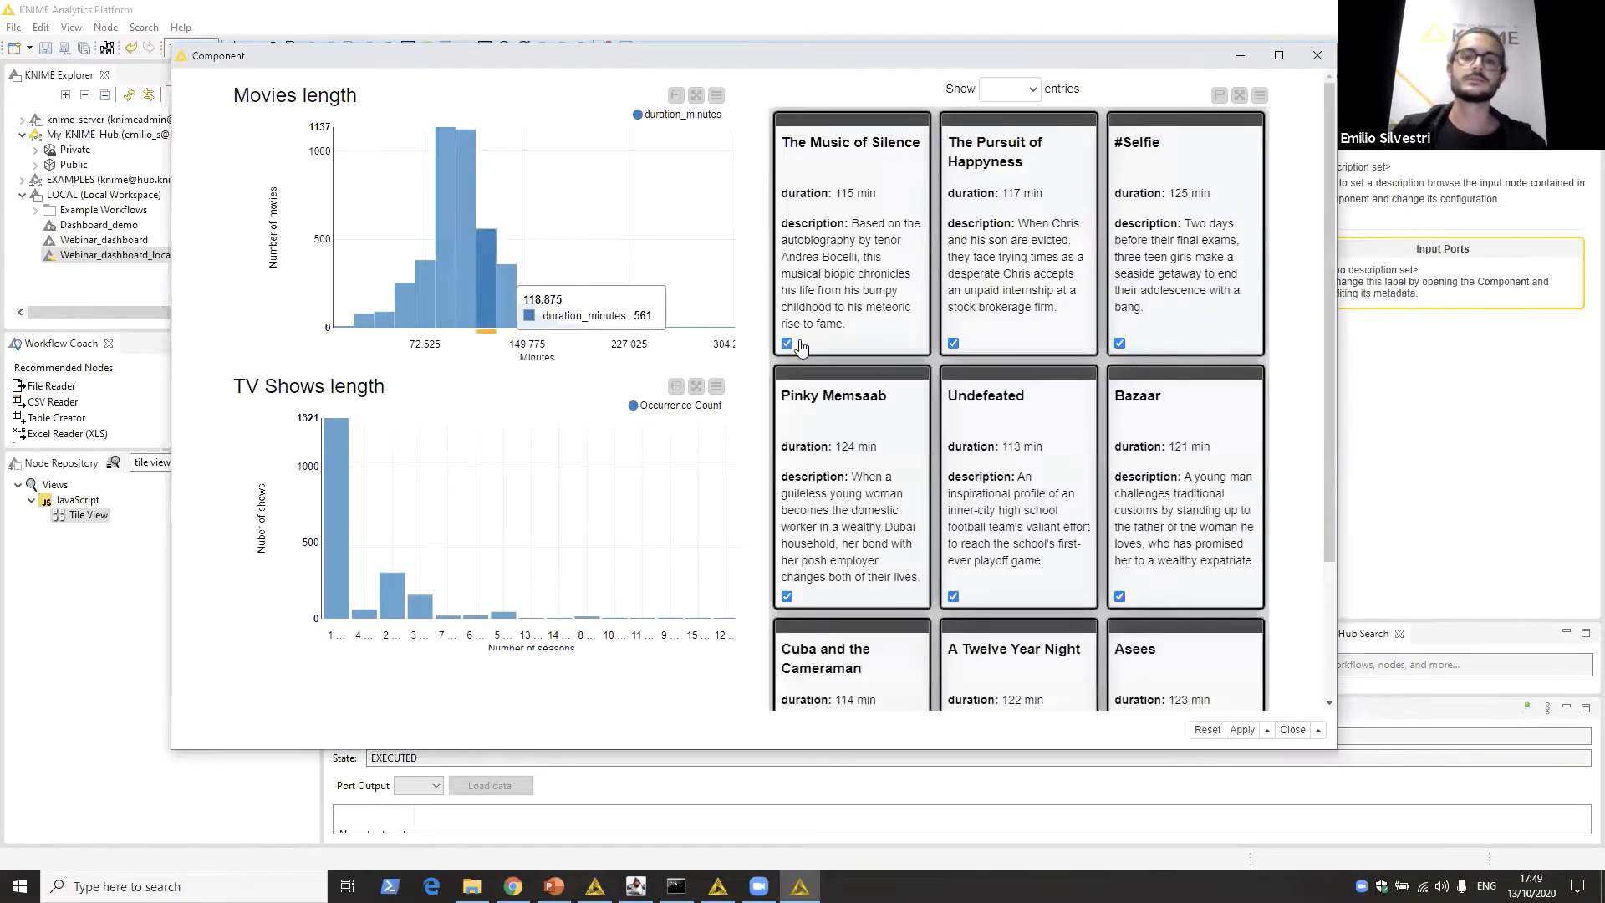
{"action": "scroll", "coordinate": [913, 368], "scroll_direction": "down", "scroll_amount": 5}
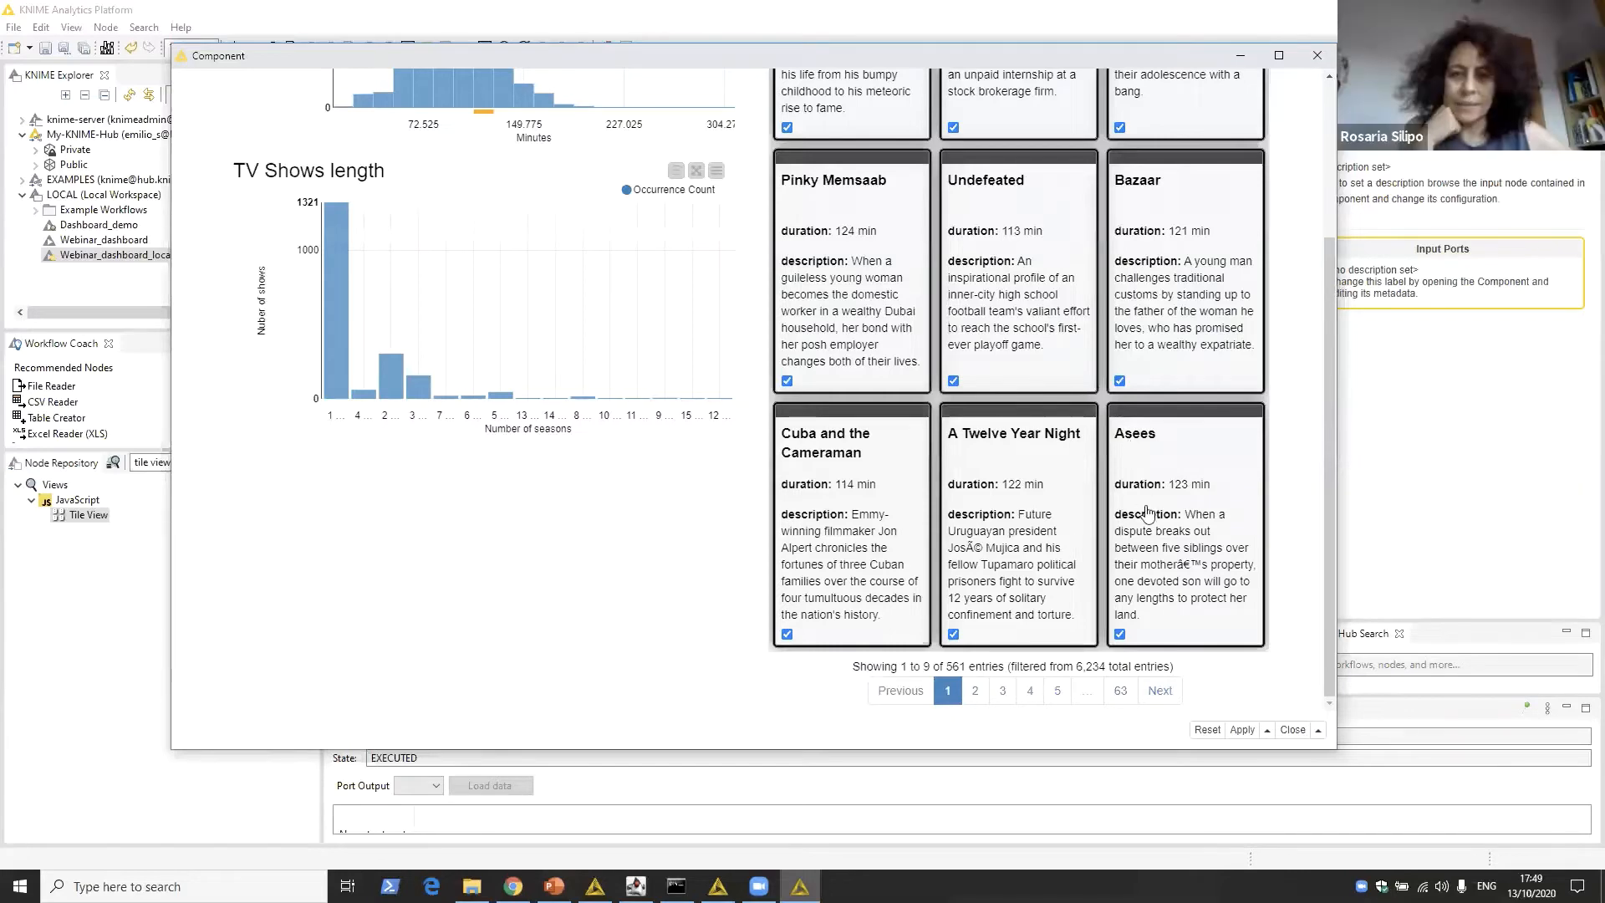
{"action": "scroll", "coordinate": [1147, 512], "scroll_direction": "up", "scroll_amount": 5}
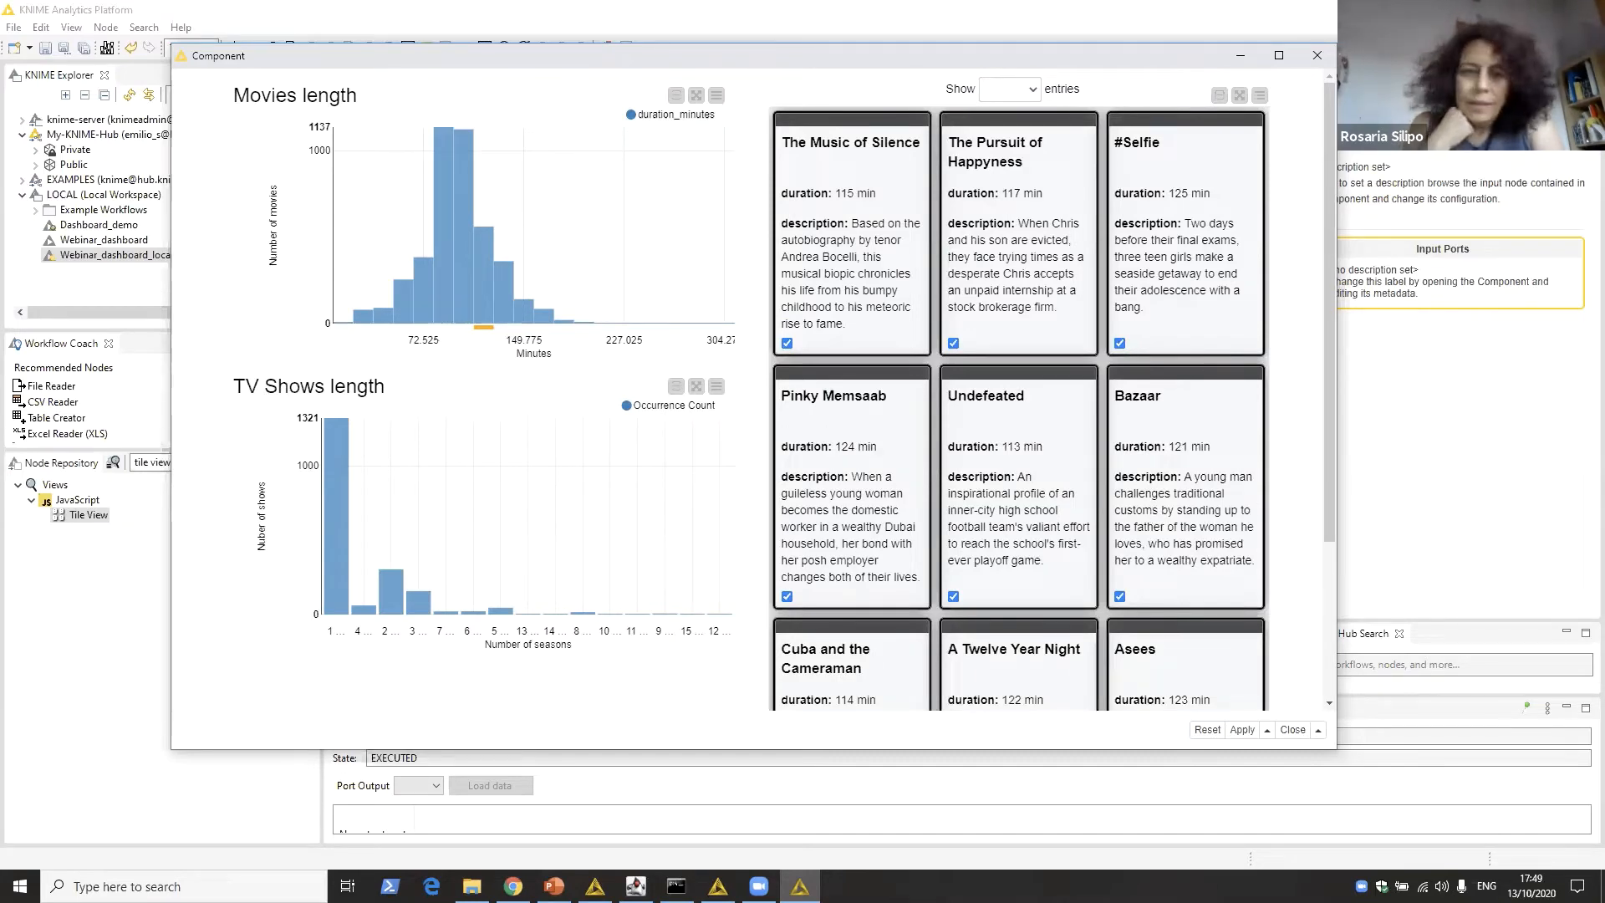
{"action": "left_click", "coordinate": [1319, 55]}
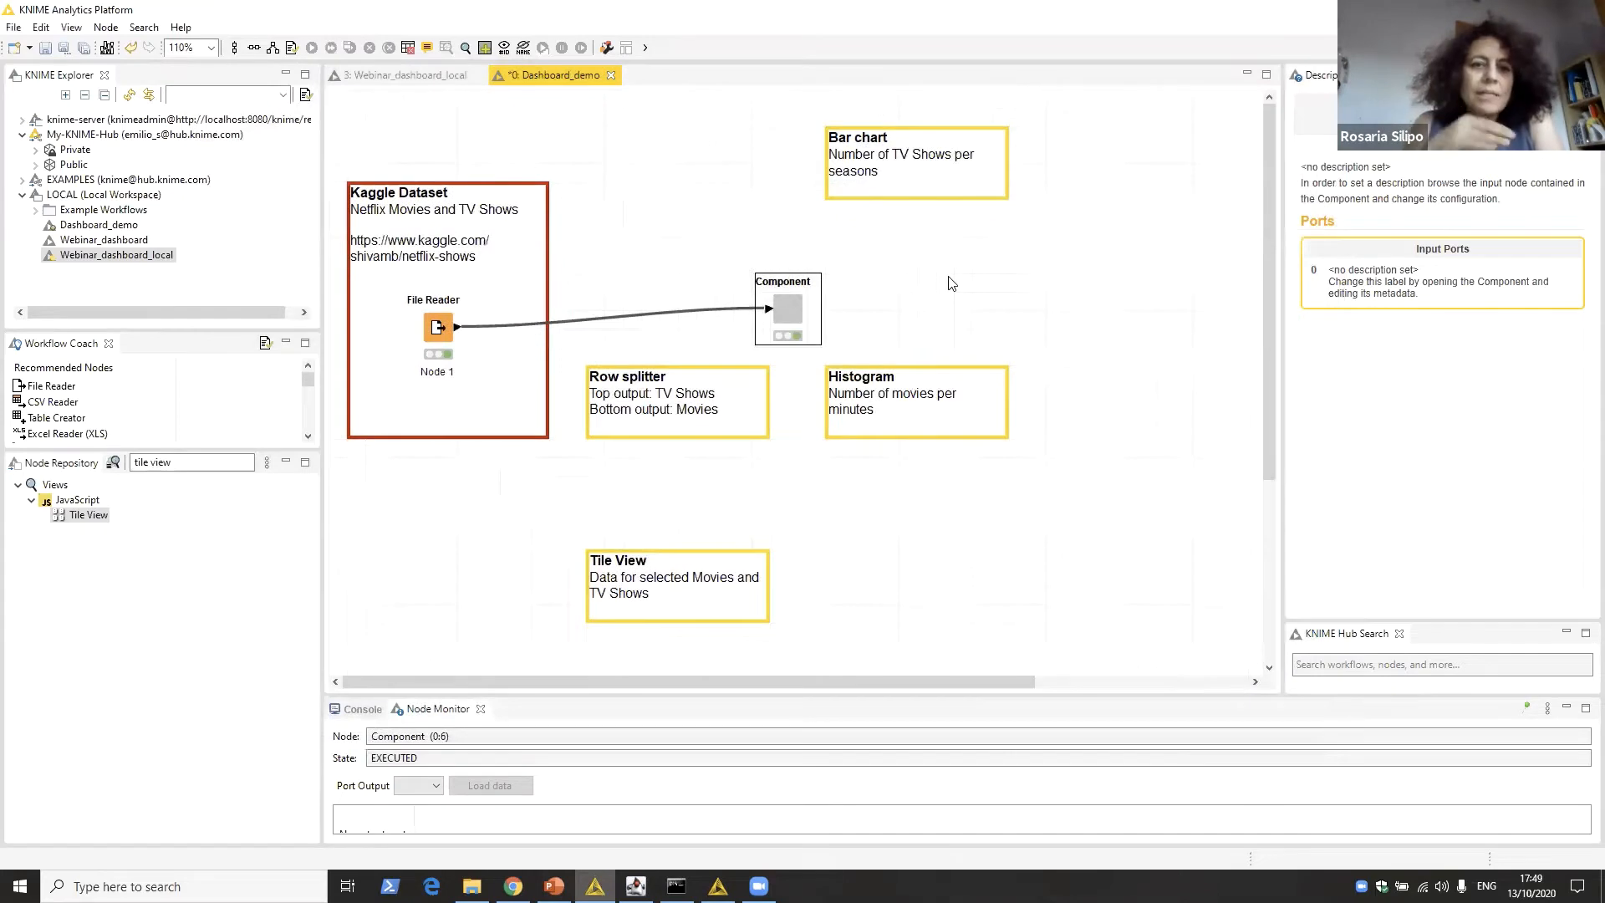
Step: Move the component slightly upward on the Dashboard_demo canvas
{"action": "left_click", "coordinate": [948, 283]}
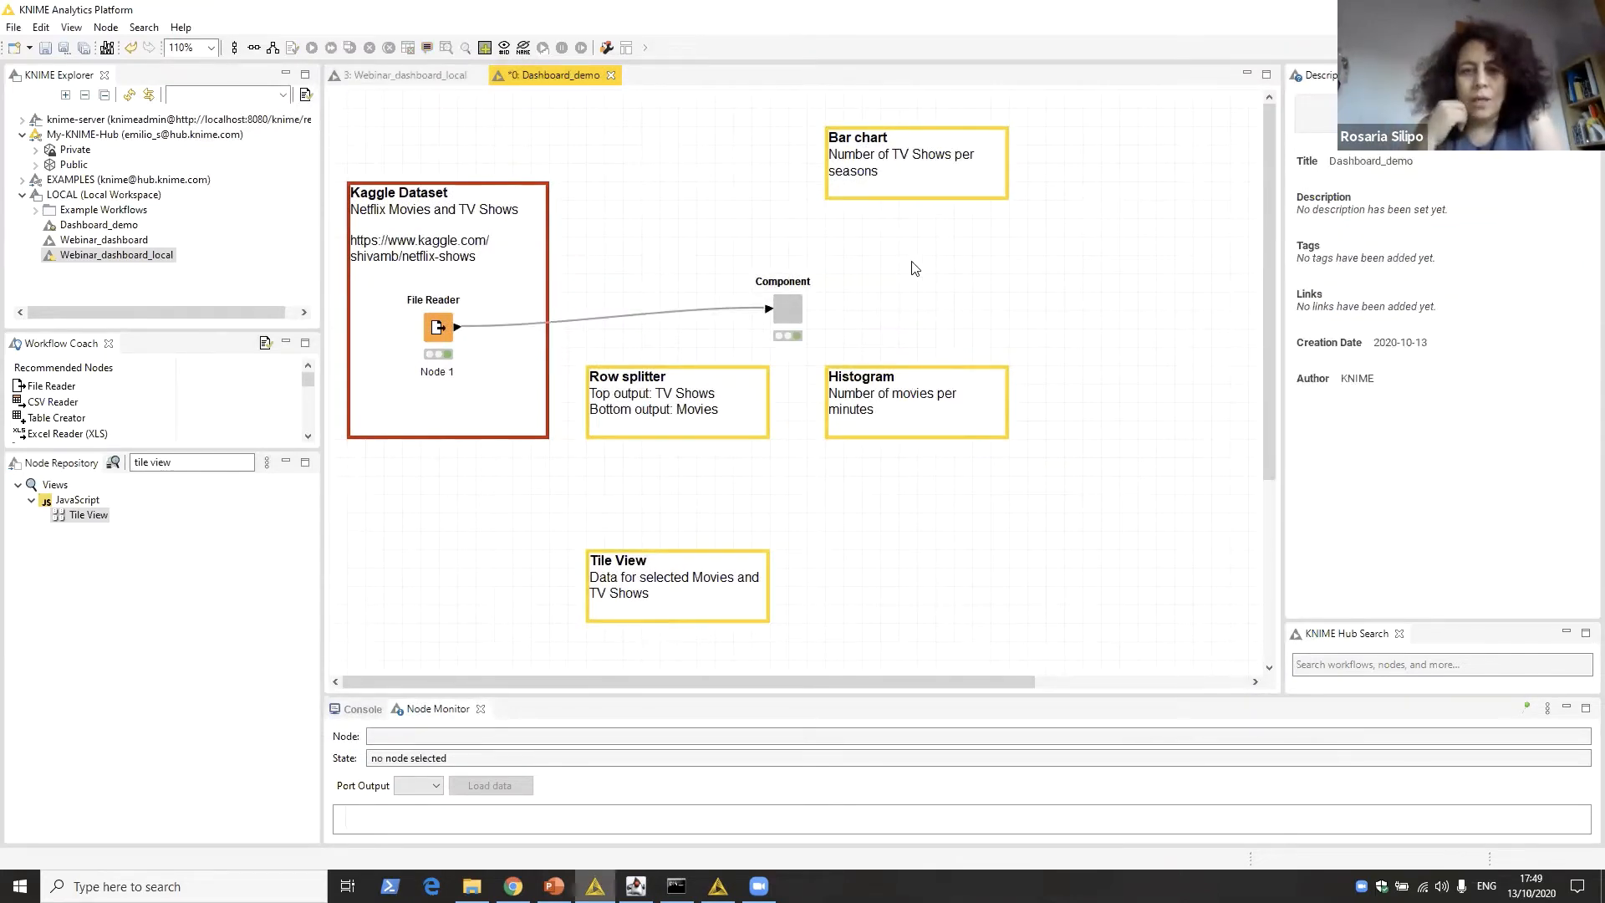
{"action": "left_click_drag", "start_coordinate": [791, 314], "coordinate": [791, 296]}
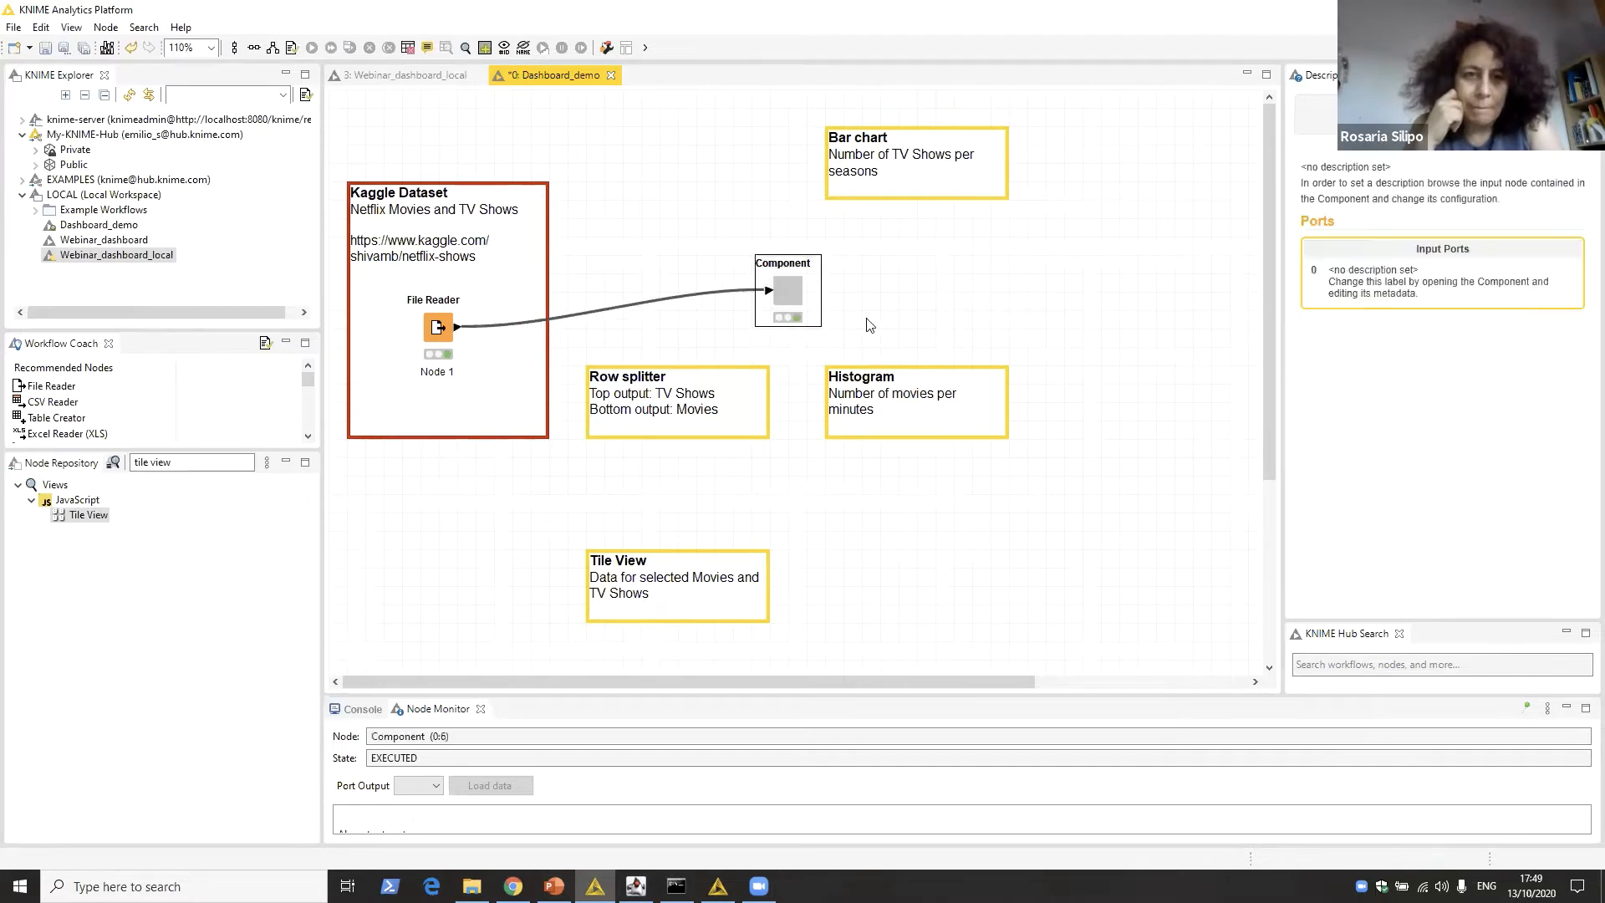
{"action": "left_click", "coordinate": [791, 291]}
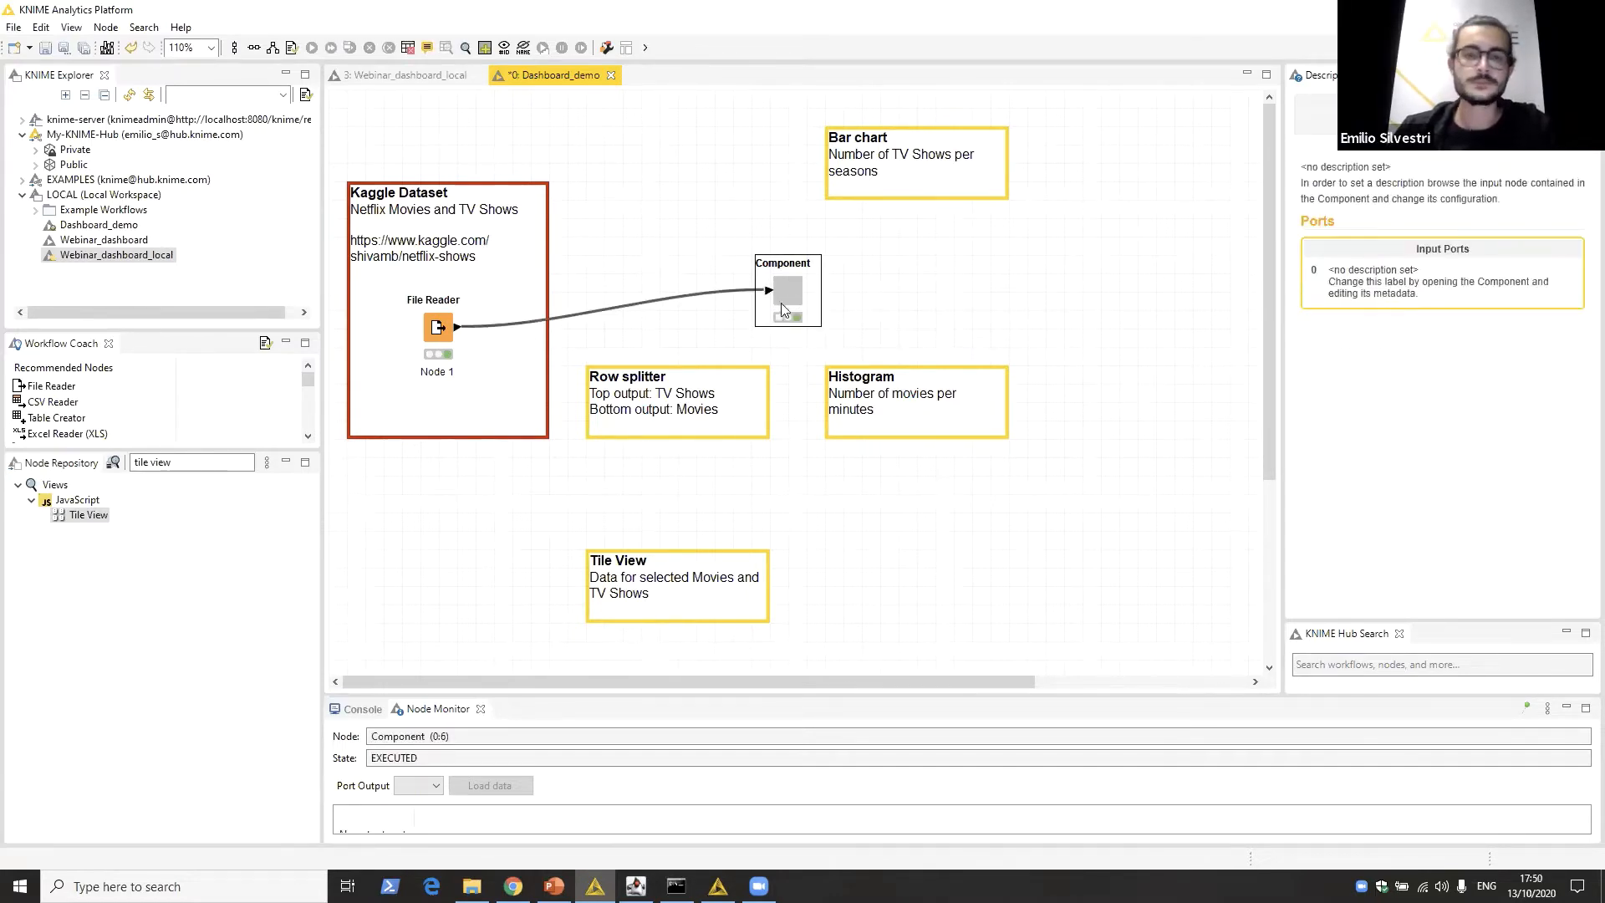
Step: Open the component's setup and enter Netflix Dashboard as the component name
{"action": "right_click", "coordinate": [782, 288]}
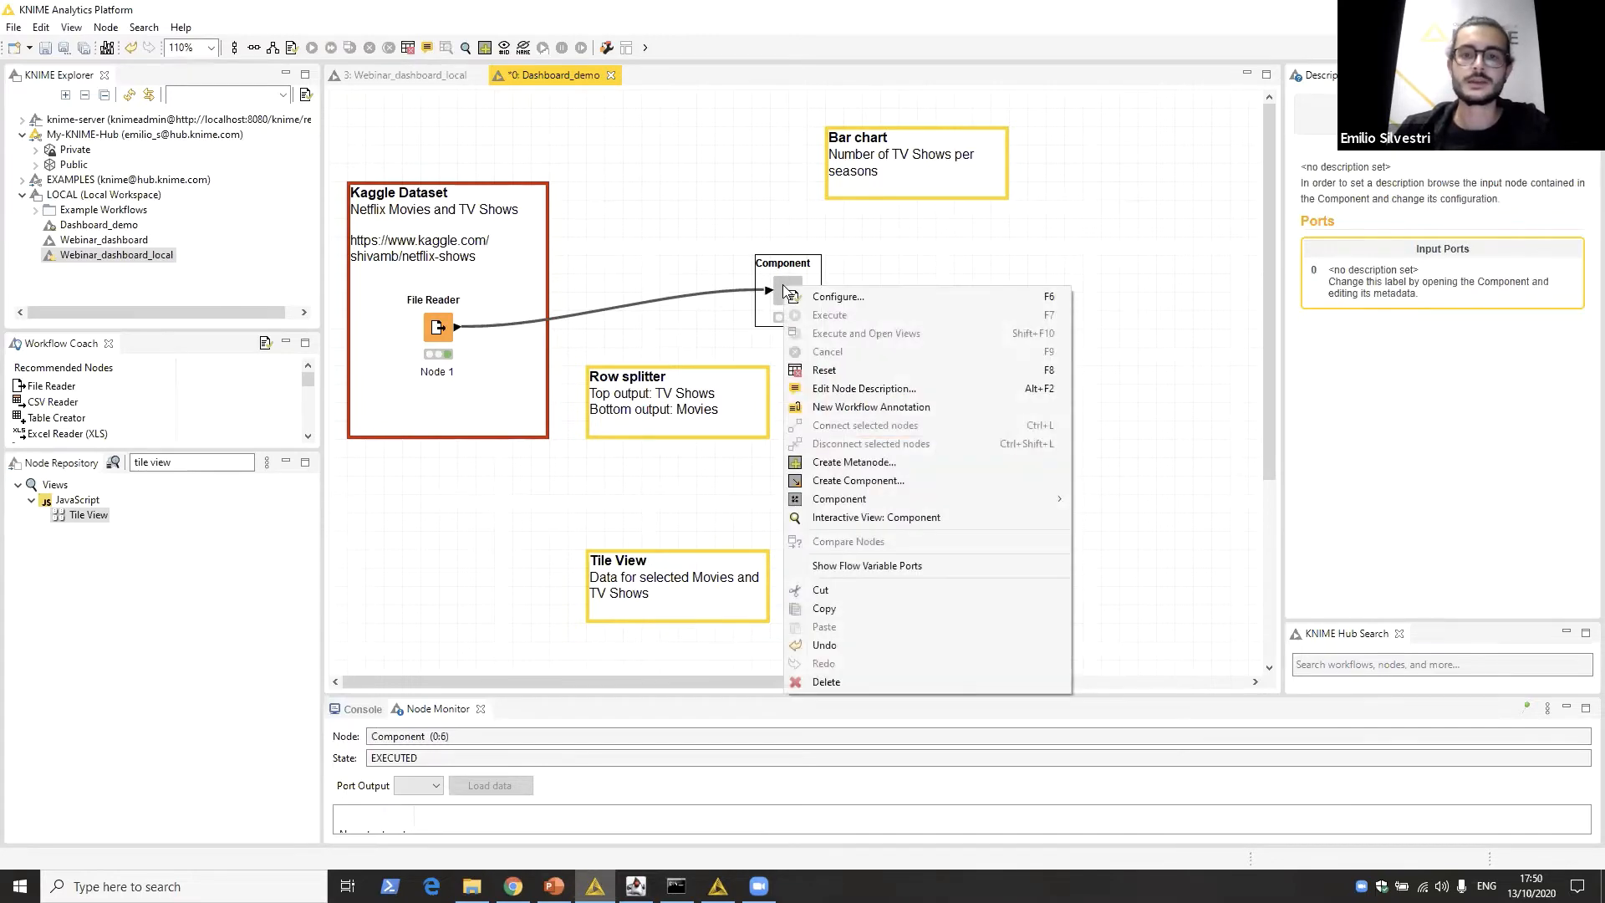
{"action": "mouse_move", "coordinate": [944, 500]}
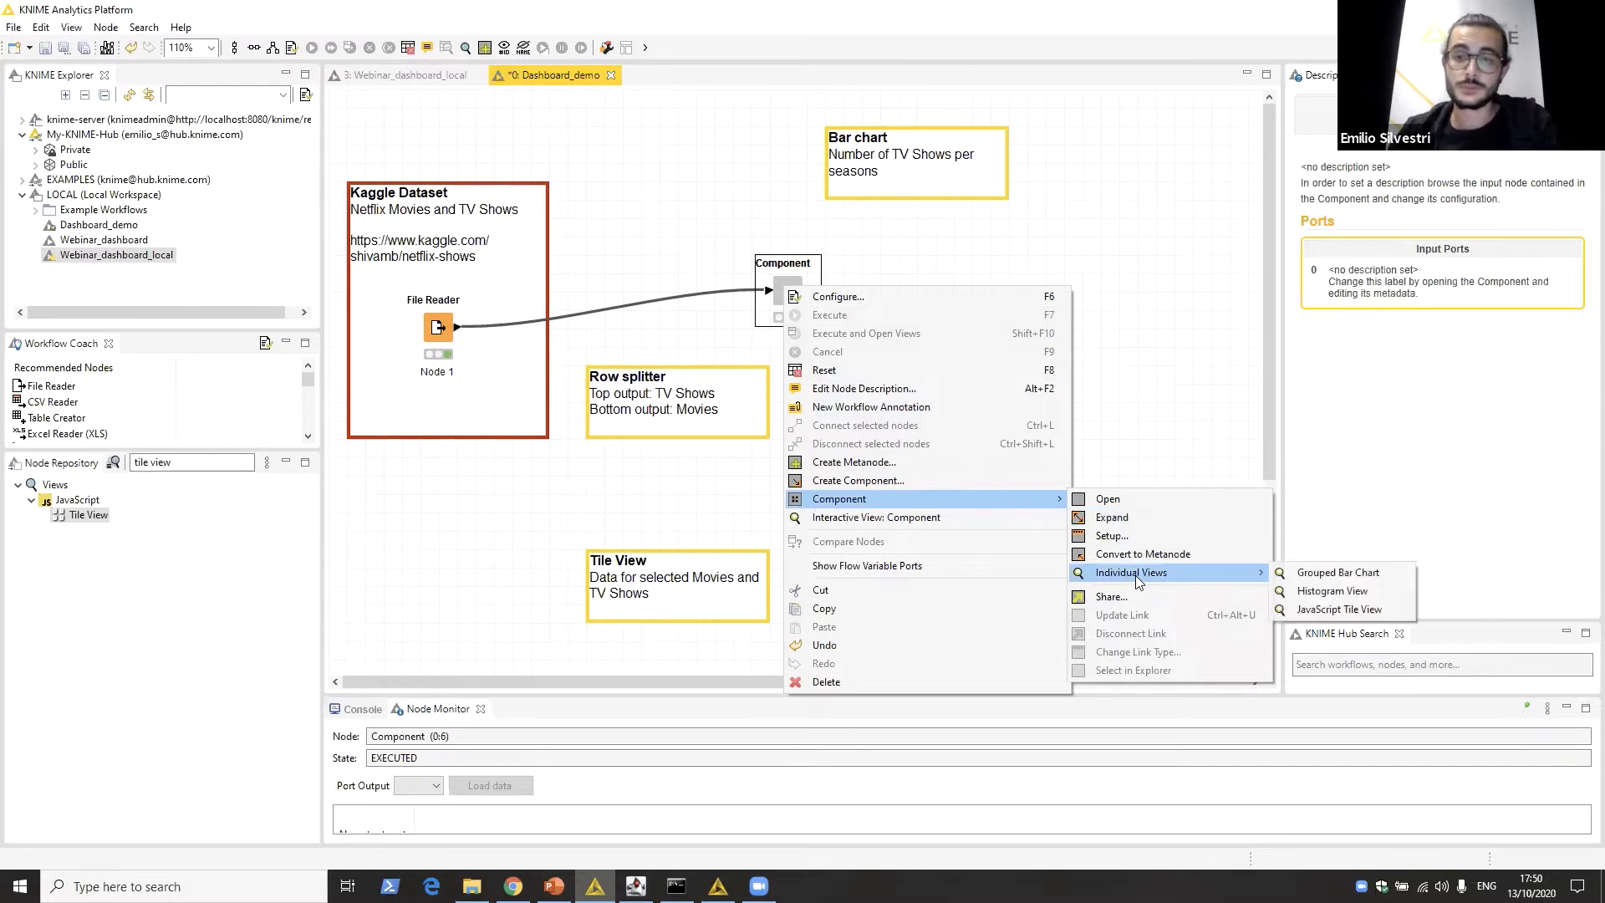
{"action": "mouse_move", "coordinate": [1185, 569]}
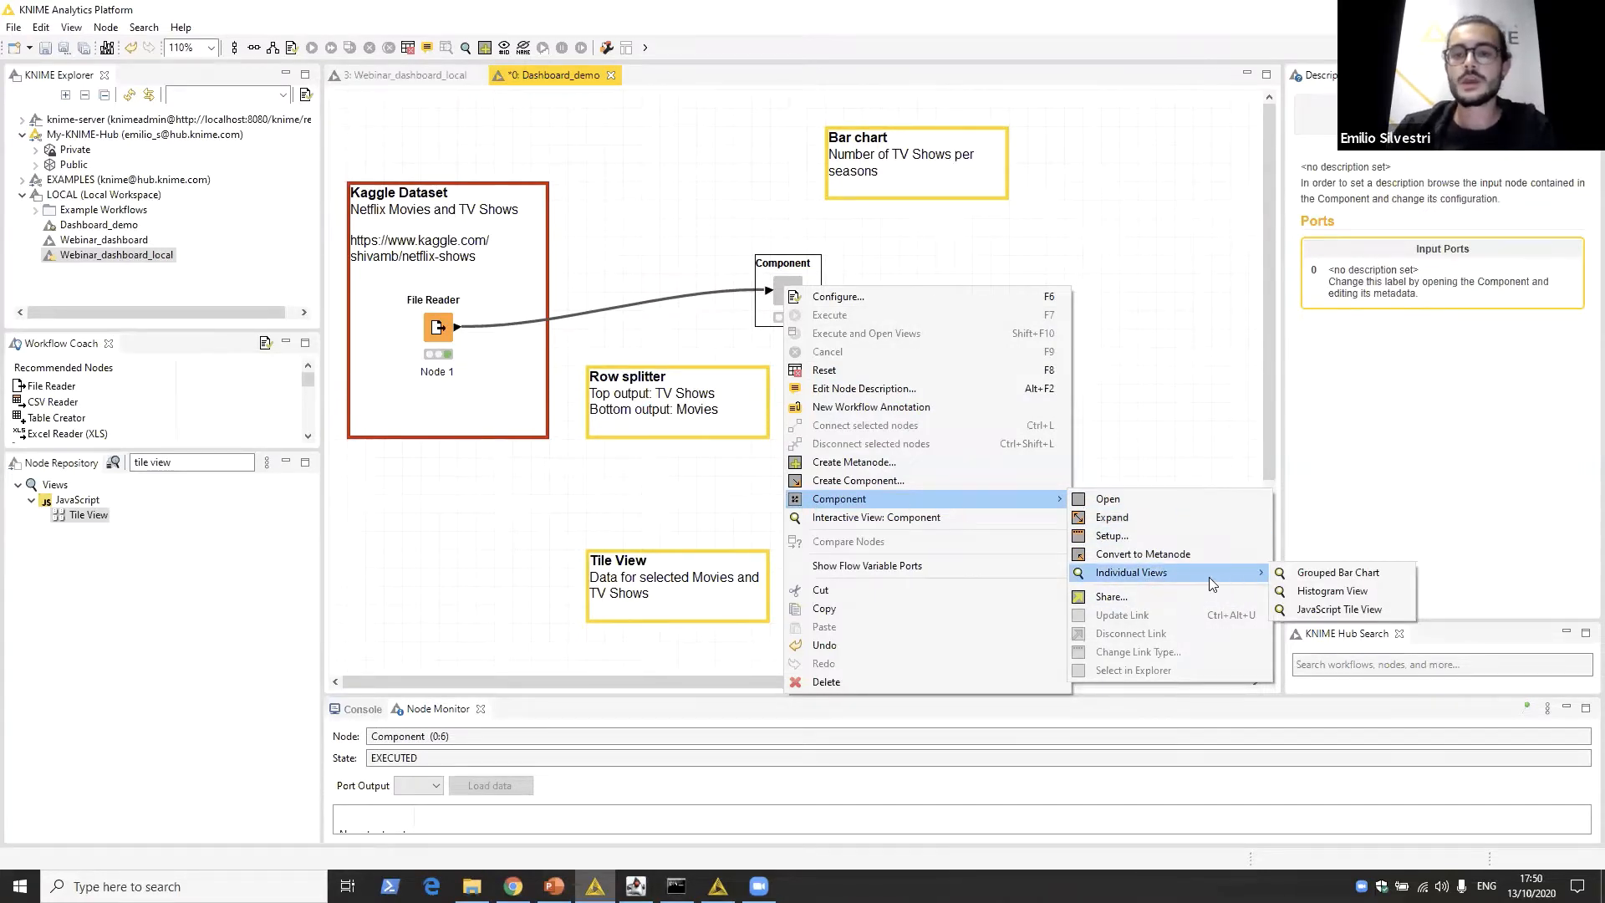
{"action": "left_click", "coordinate": [1149, 539]}
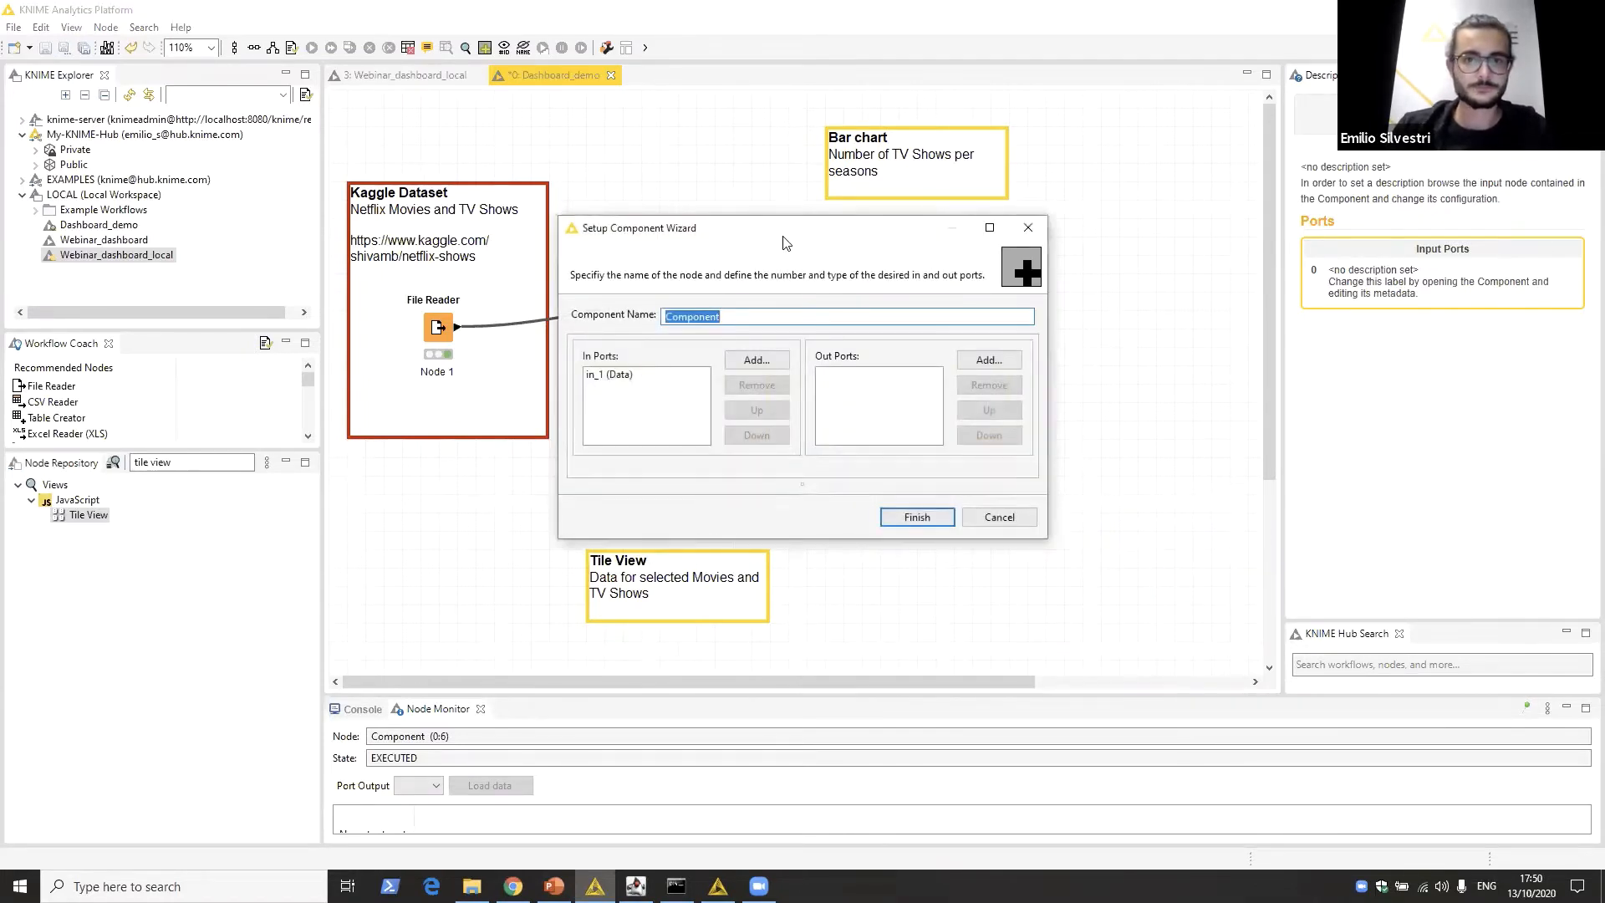
{"action": "left_click_drag", "start_coordinate": [889, 232], "coordinate": [989, 227]}
{"action": "left_click", "coordinate": [859, 310]}
{"action": "left_click_drag", "start_coordinate": [860, 310], "coordinate": [680, 278]}
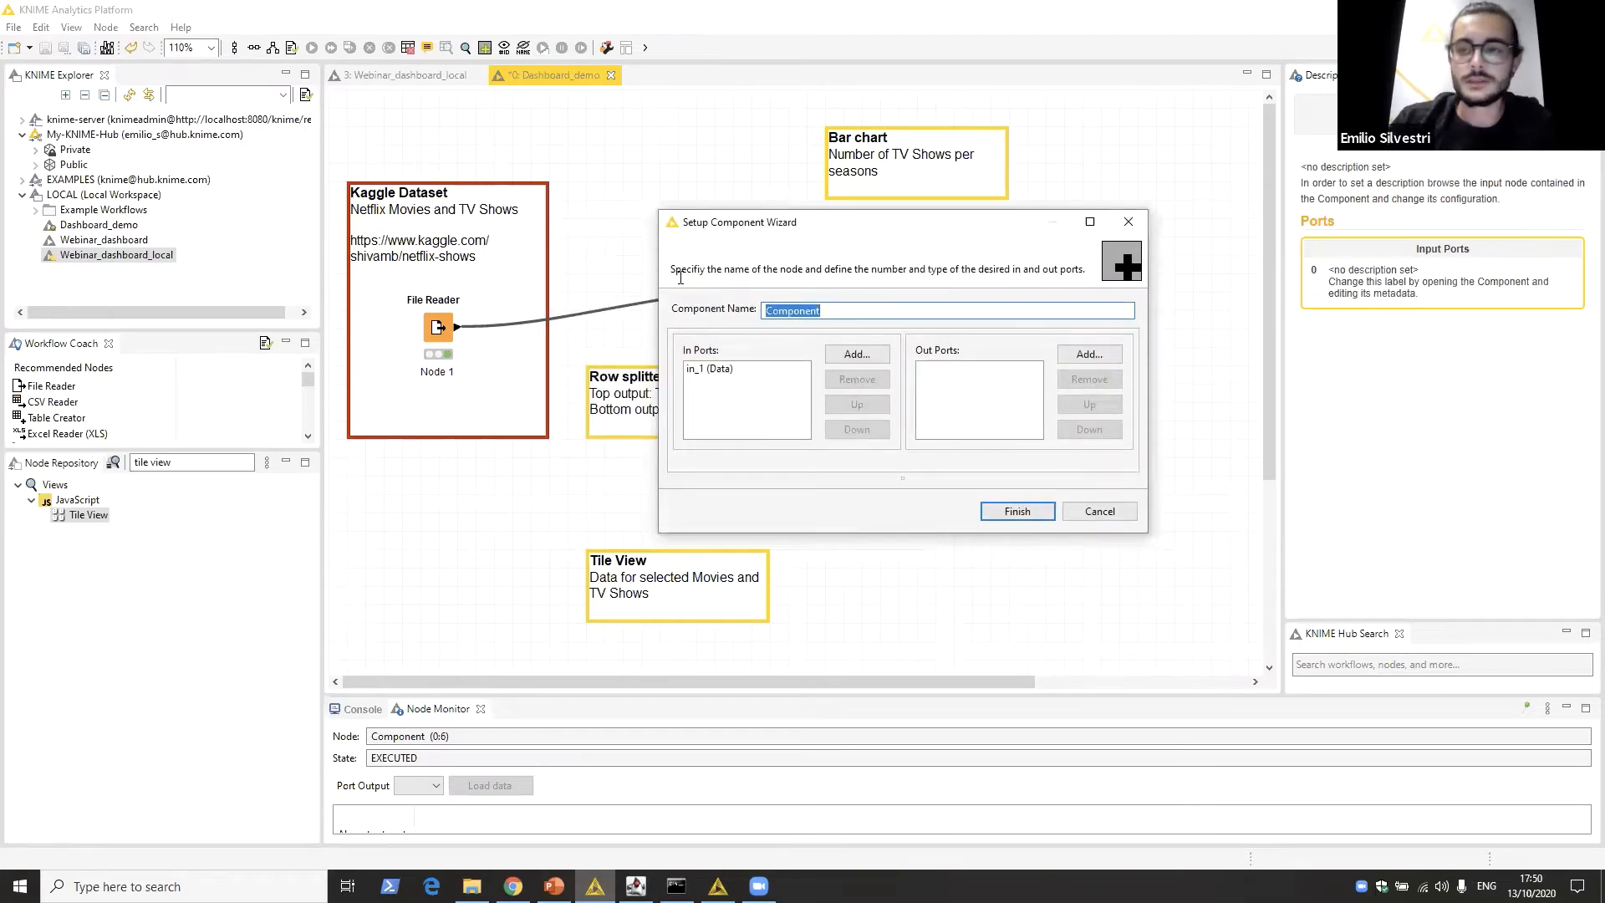
{"action": "type", "text": "N"}
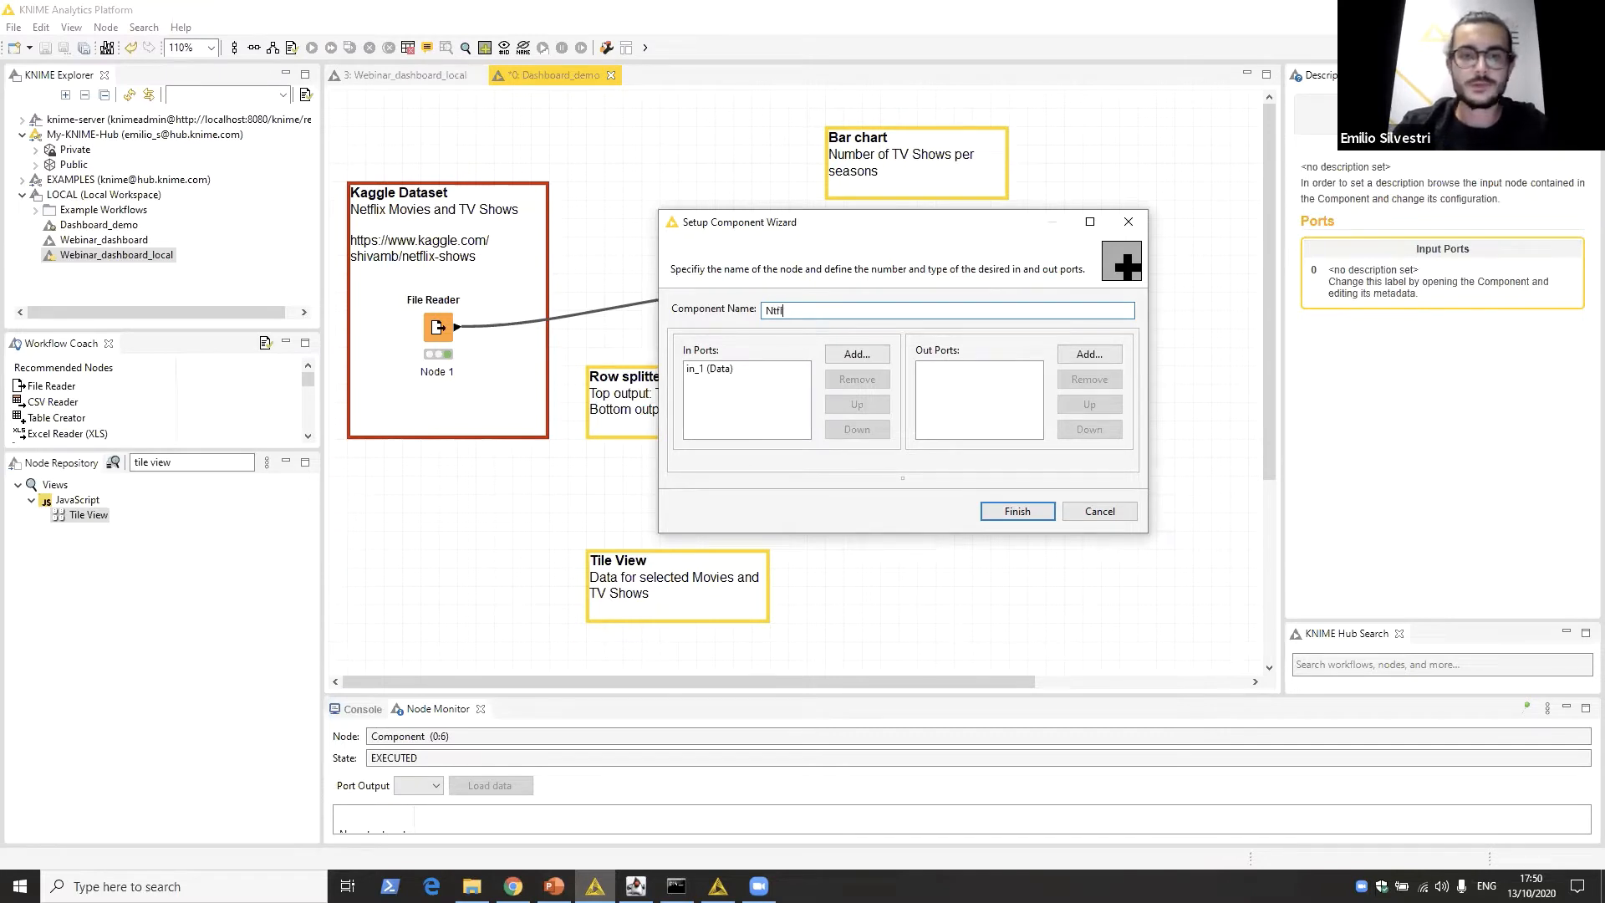
{"action": "type", "text": "etflix"}
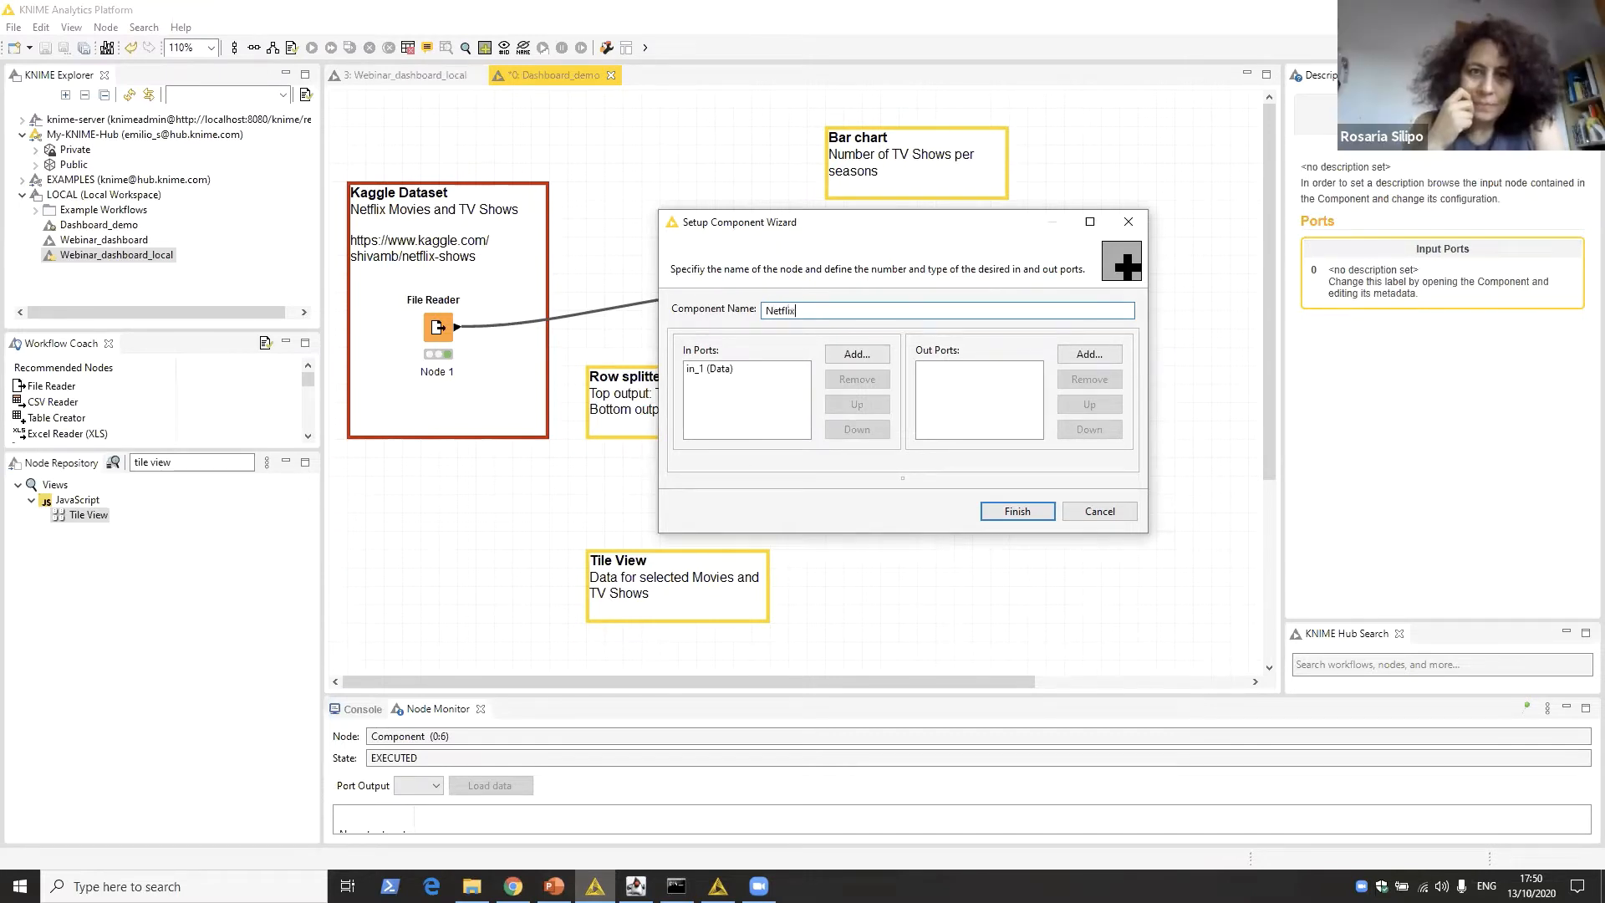
{"action": "type", "text": " Dashboard"}
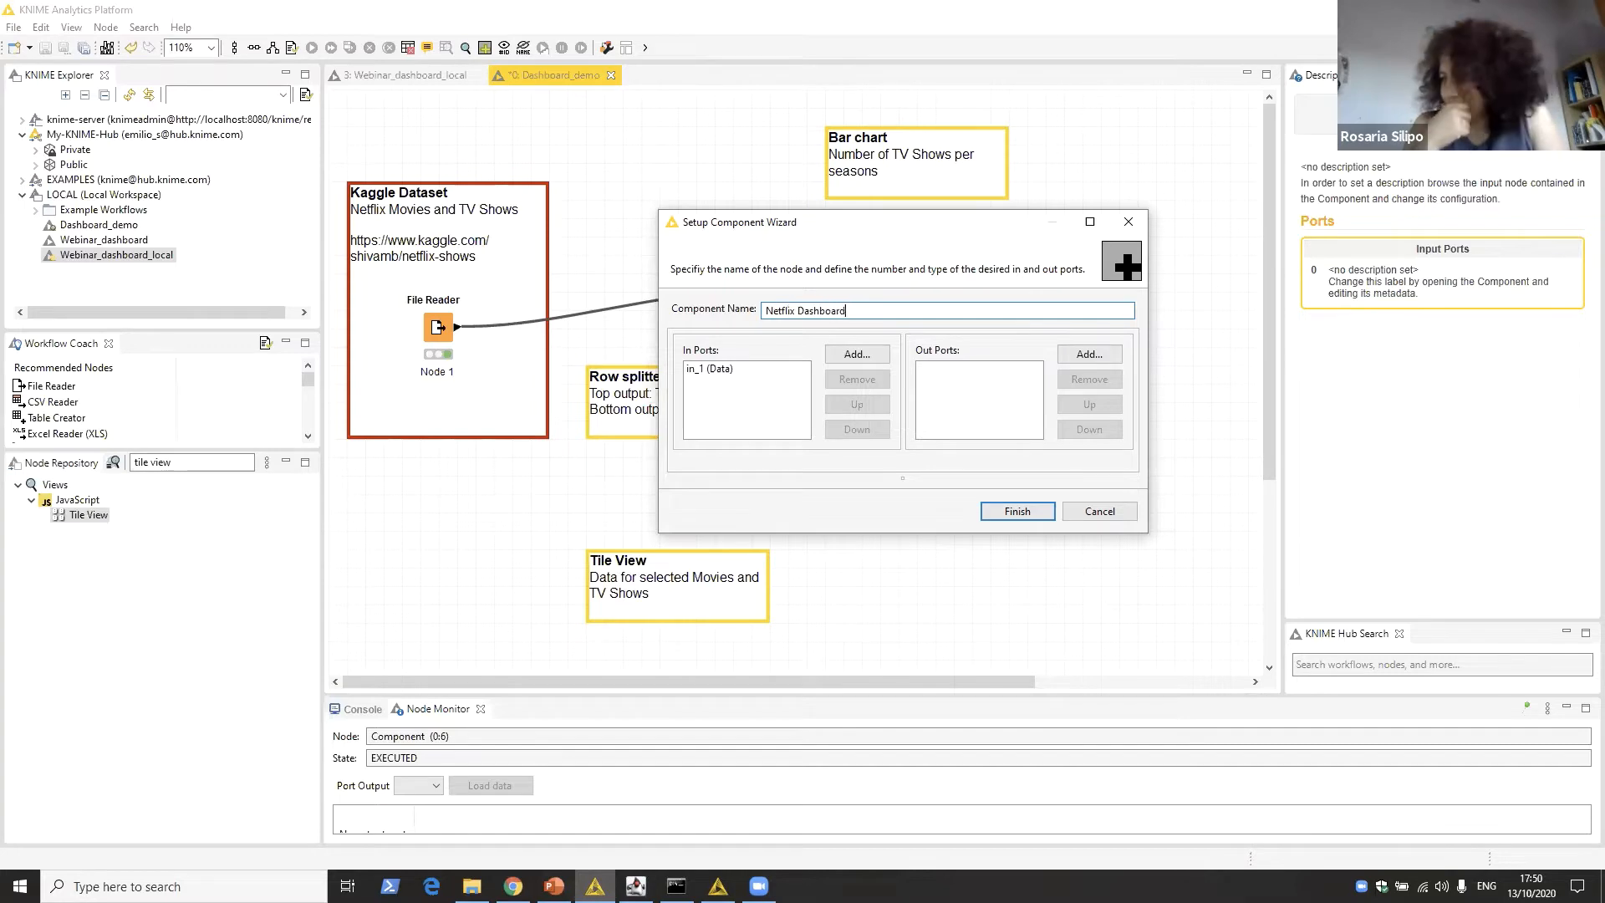
Step: Add a second data input port to the component and apply the setup
{"action": "left_click_drag", "start_coordinate": [869, 229], "coordinate": [902, 235]}
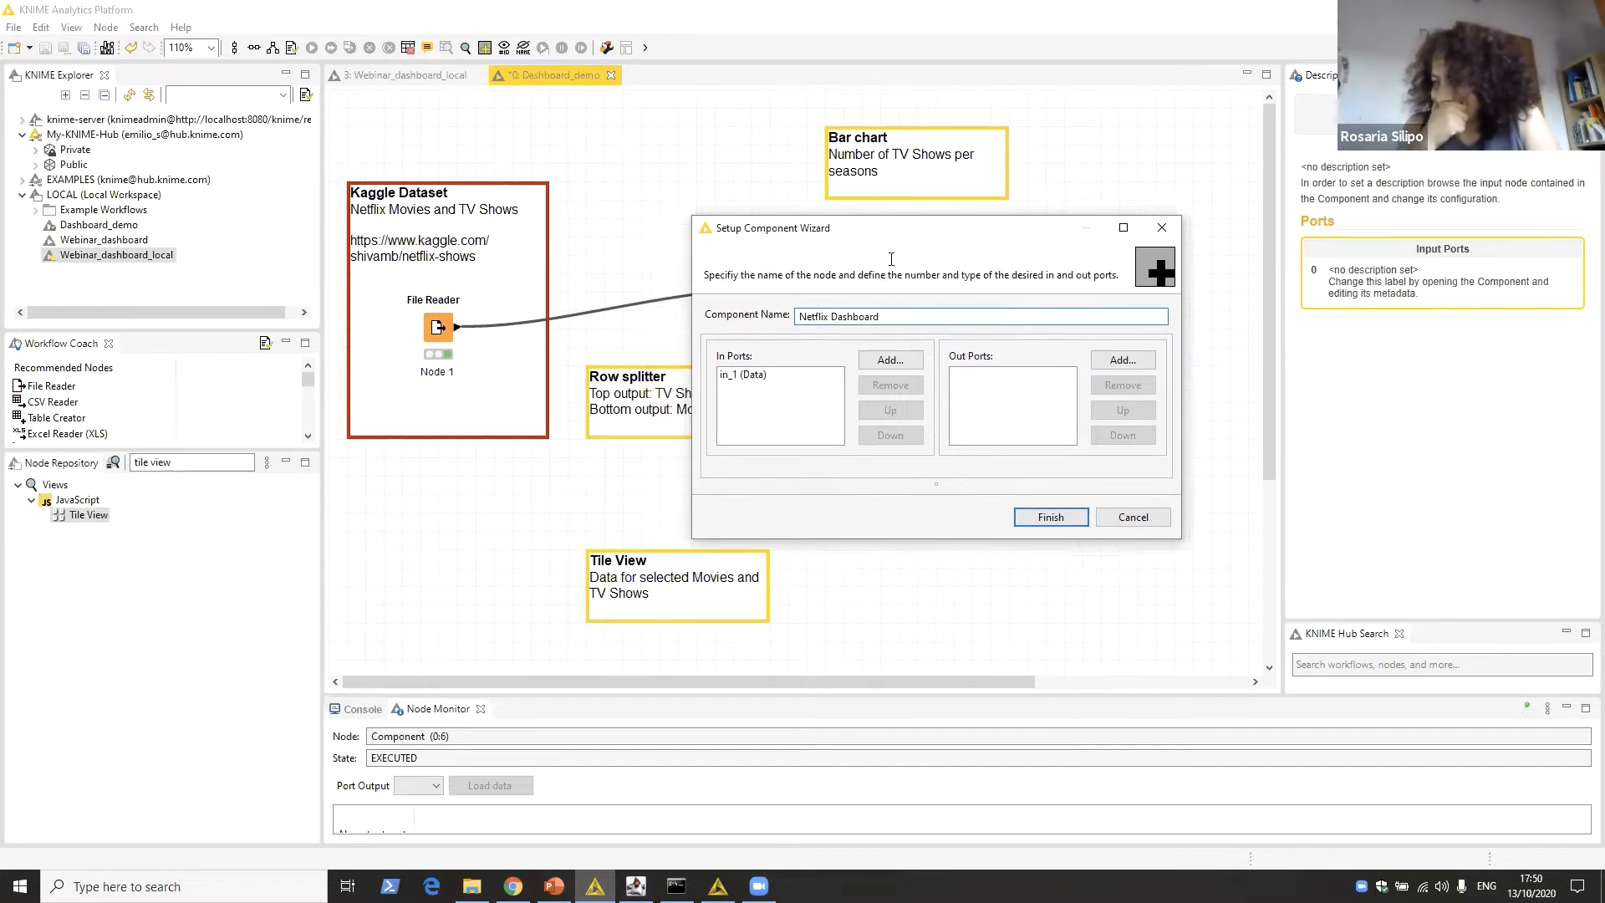
{"action": "left_click", "coordinate": [890, 359]}
{"action": "left_click", "coordinate": [831, 410]}
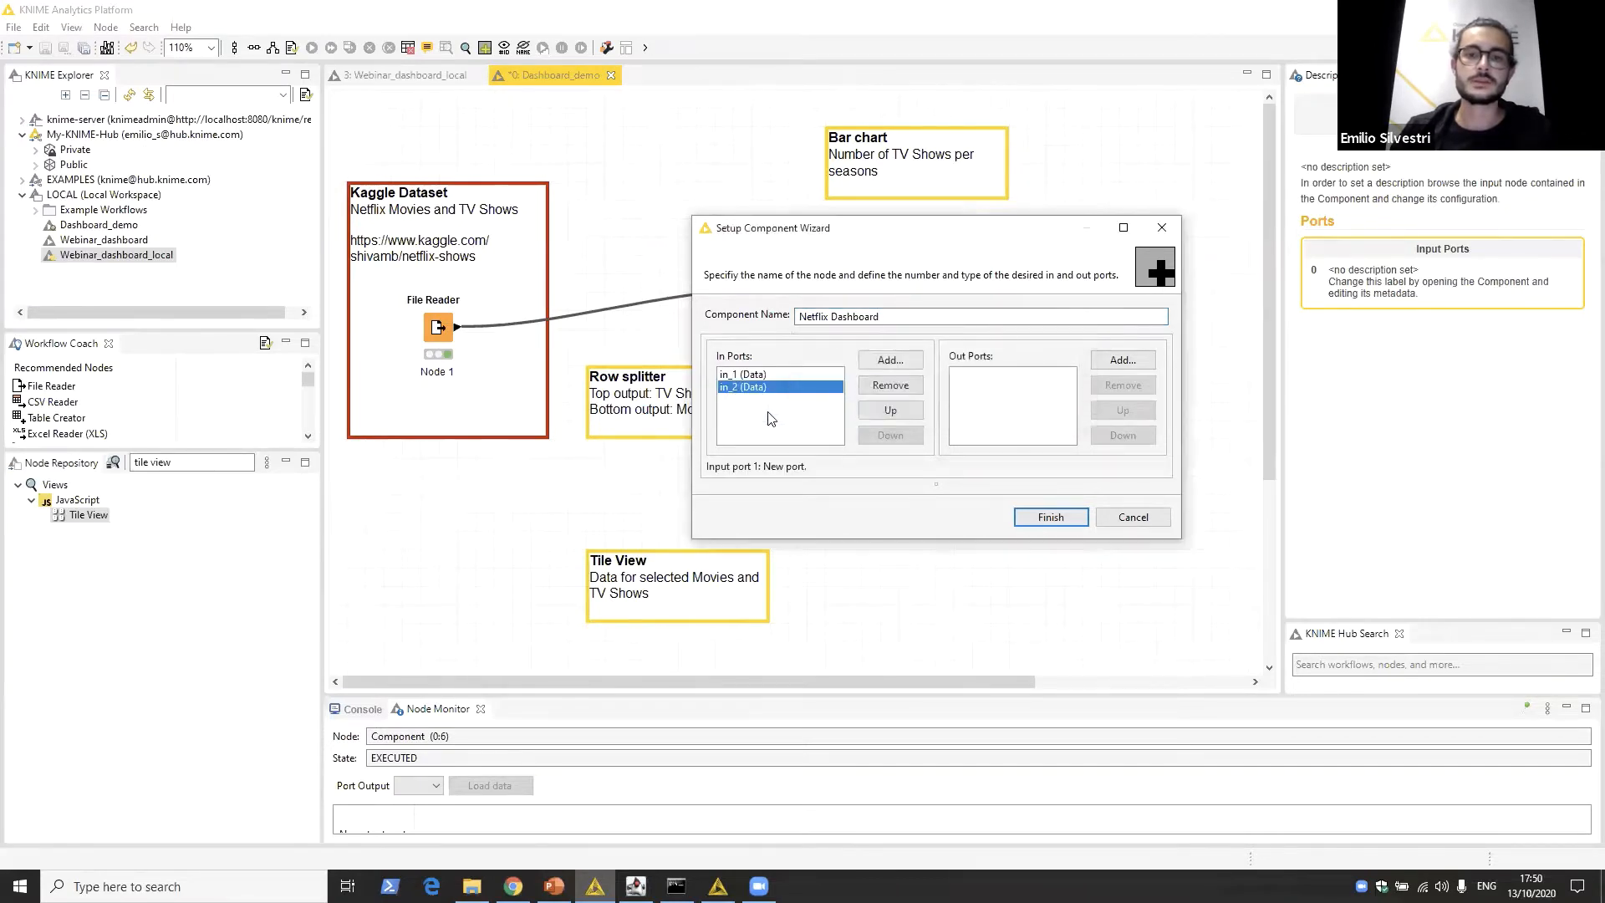
{"action": "left_click", "coordinate": [1050, 517]}
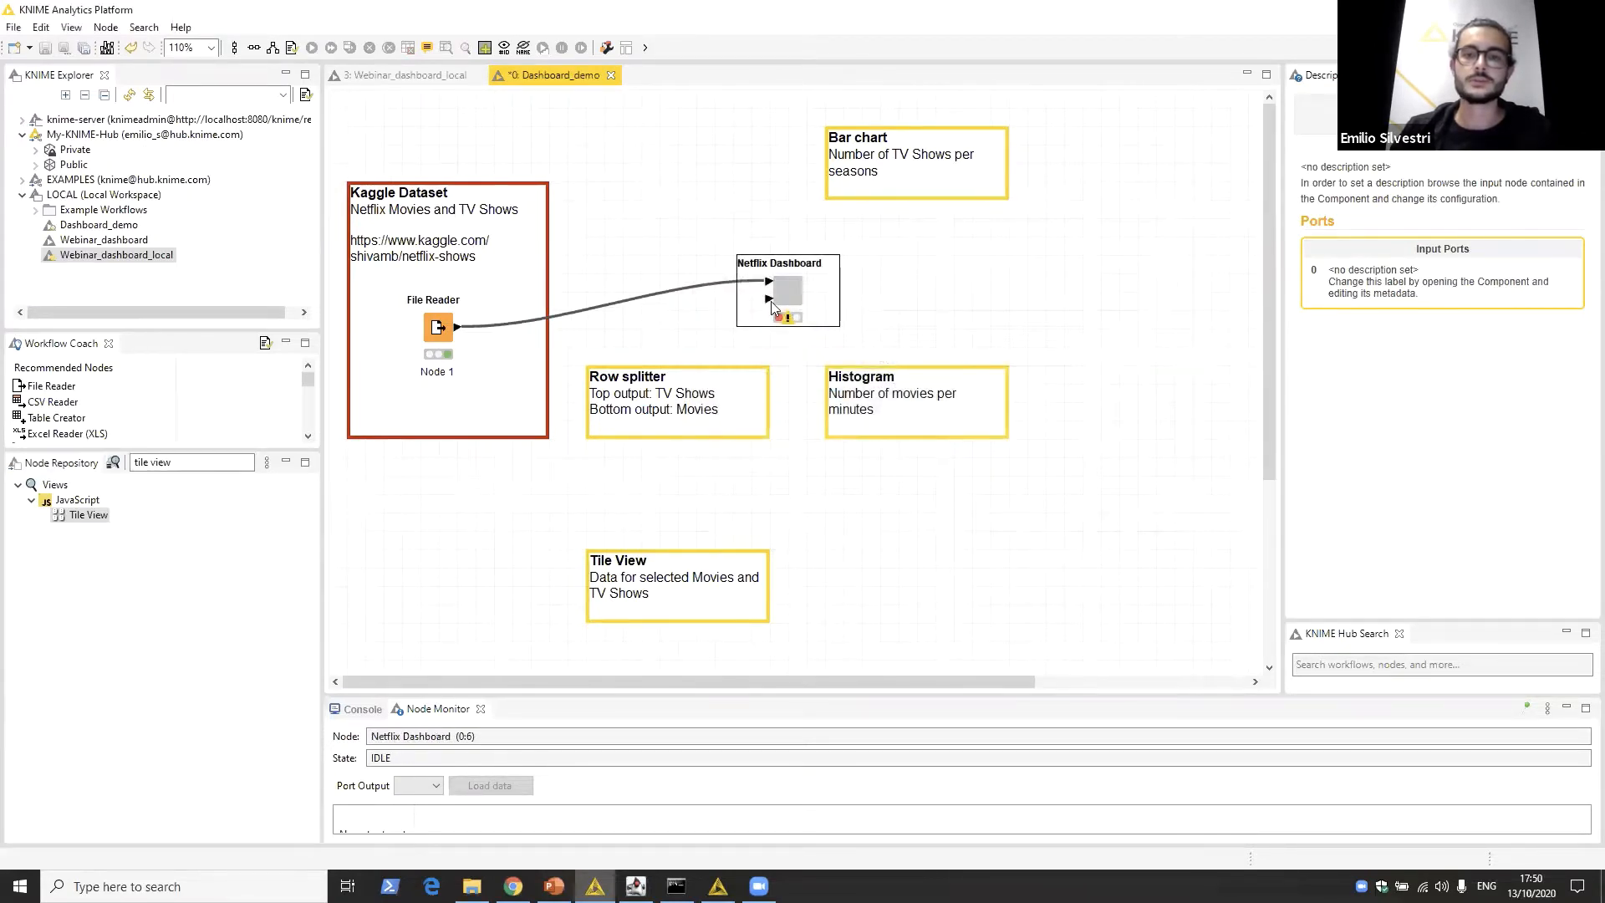
{"action": "left_click", "coordinate": [493, 410]}
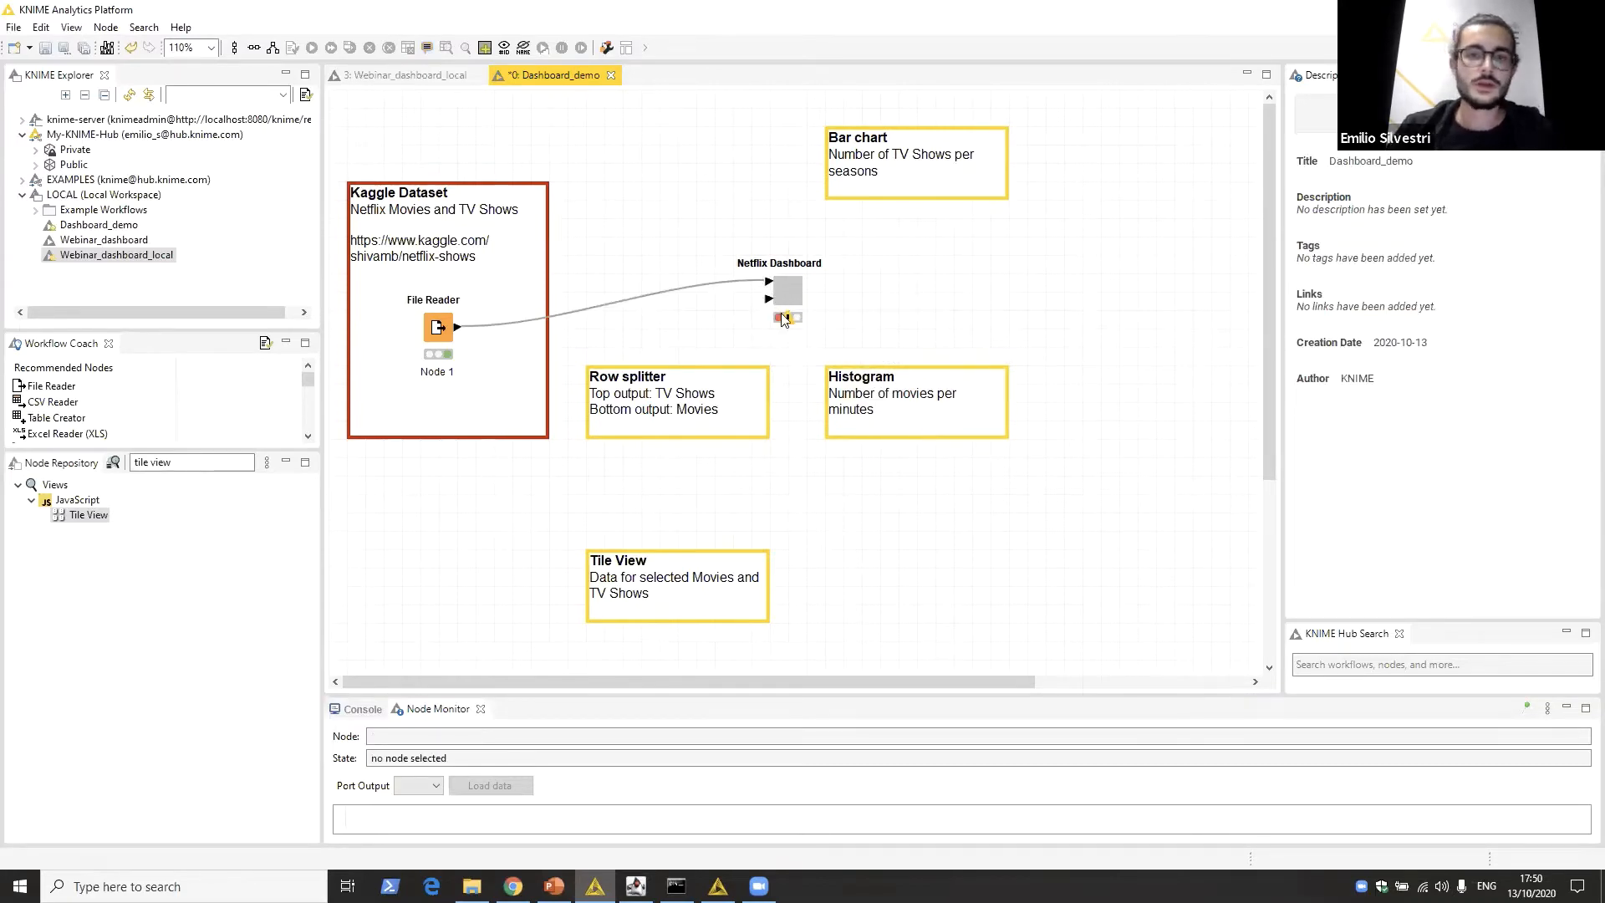
{"action": "mouse_move", "coordinate": [784, 320]}
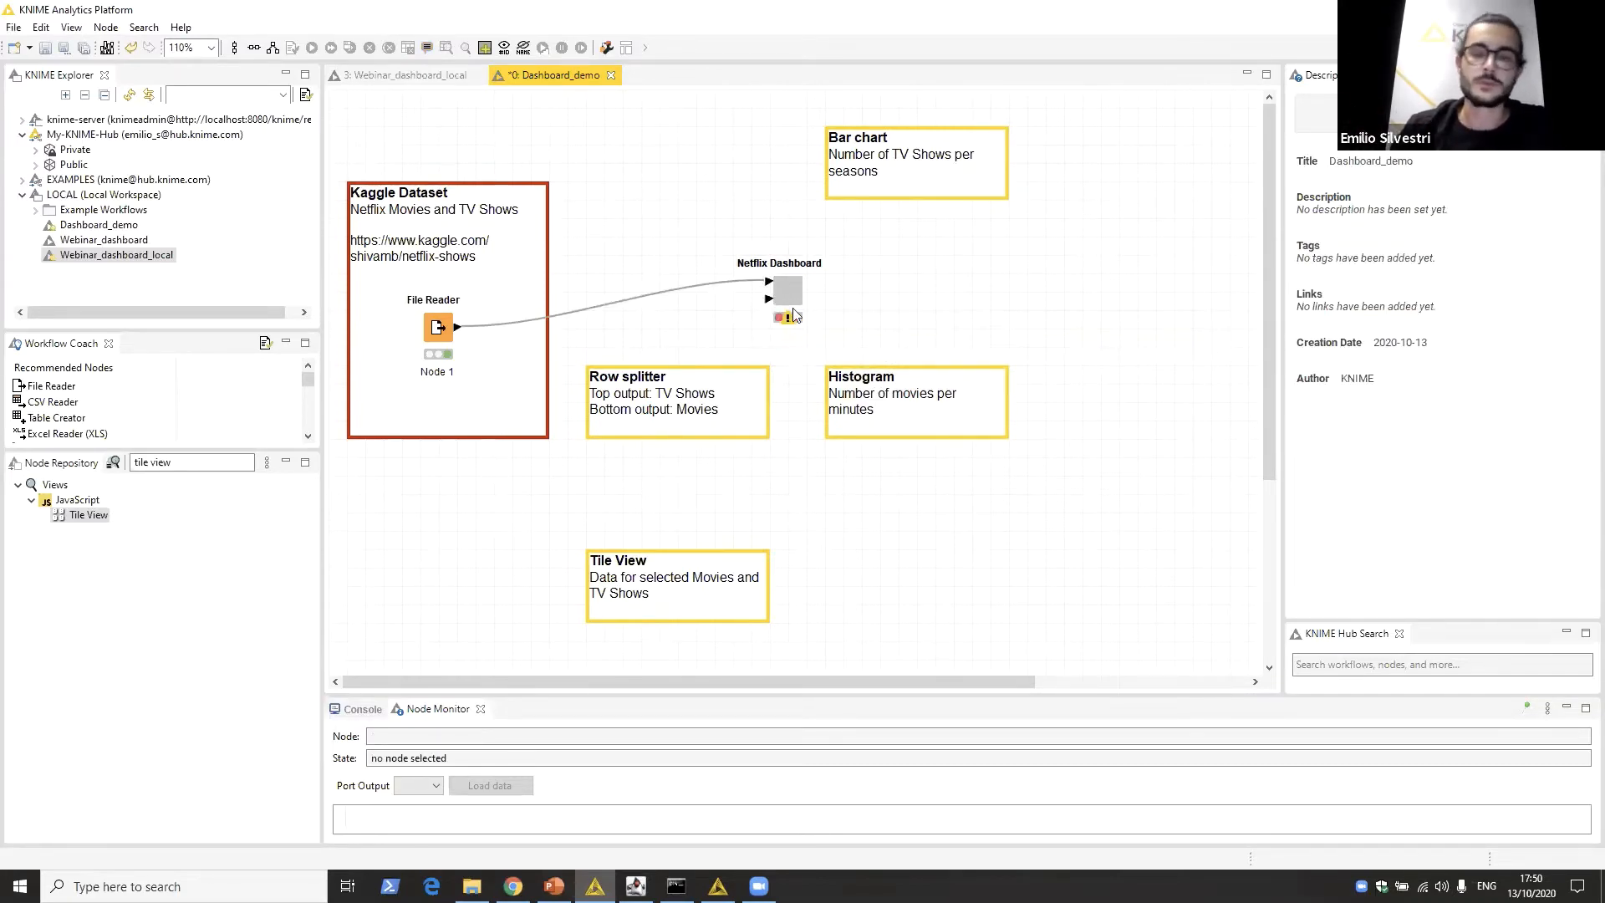
{"action": "left_click", "coordinate": [766, 307]}
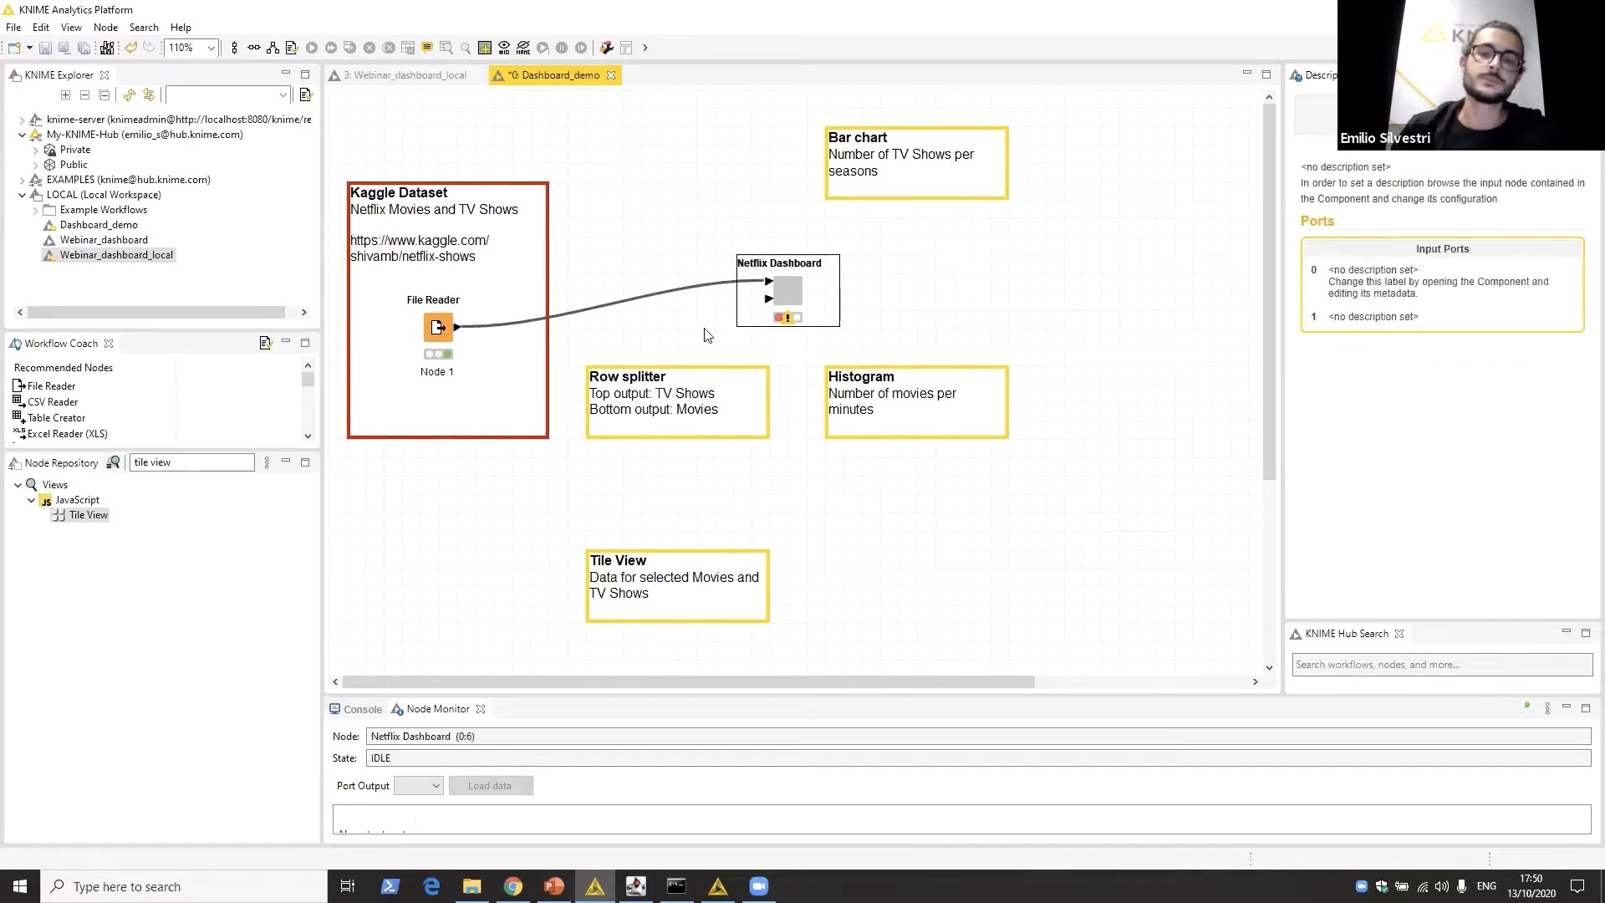
Step: Remove the in_2 (Data) input port from the Netflix Dashboard component and apply the setup
{"action": "right_click", "coordinate": [793, 289]}
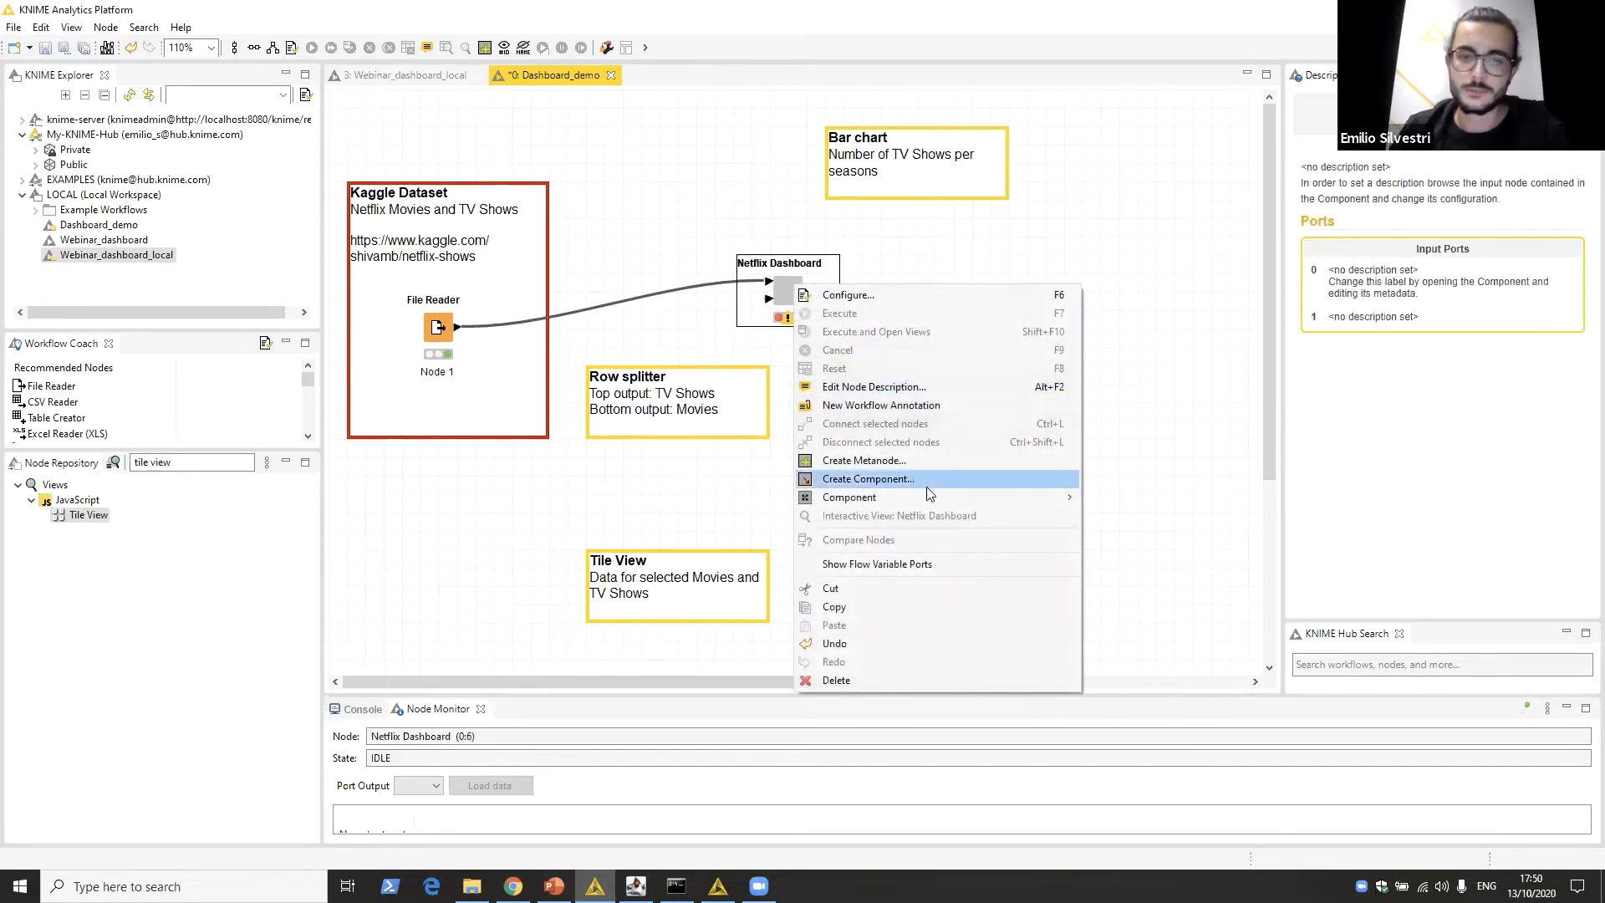
{"action": "mouse_move", "coordinate": [1045, 497]}
{"action": "left_click", "coordinate": [1120, 534]}
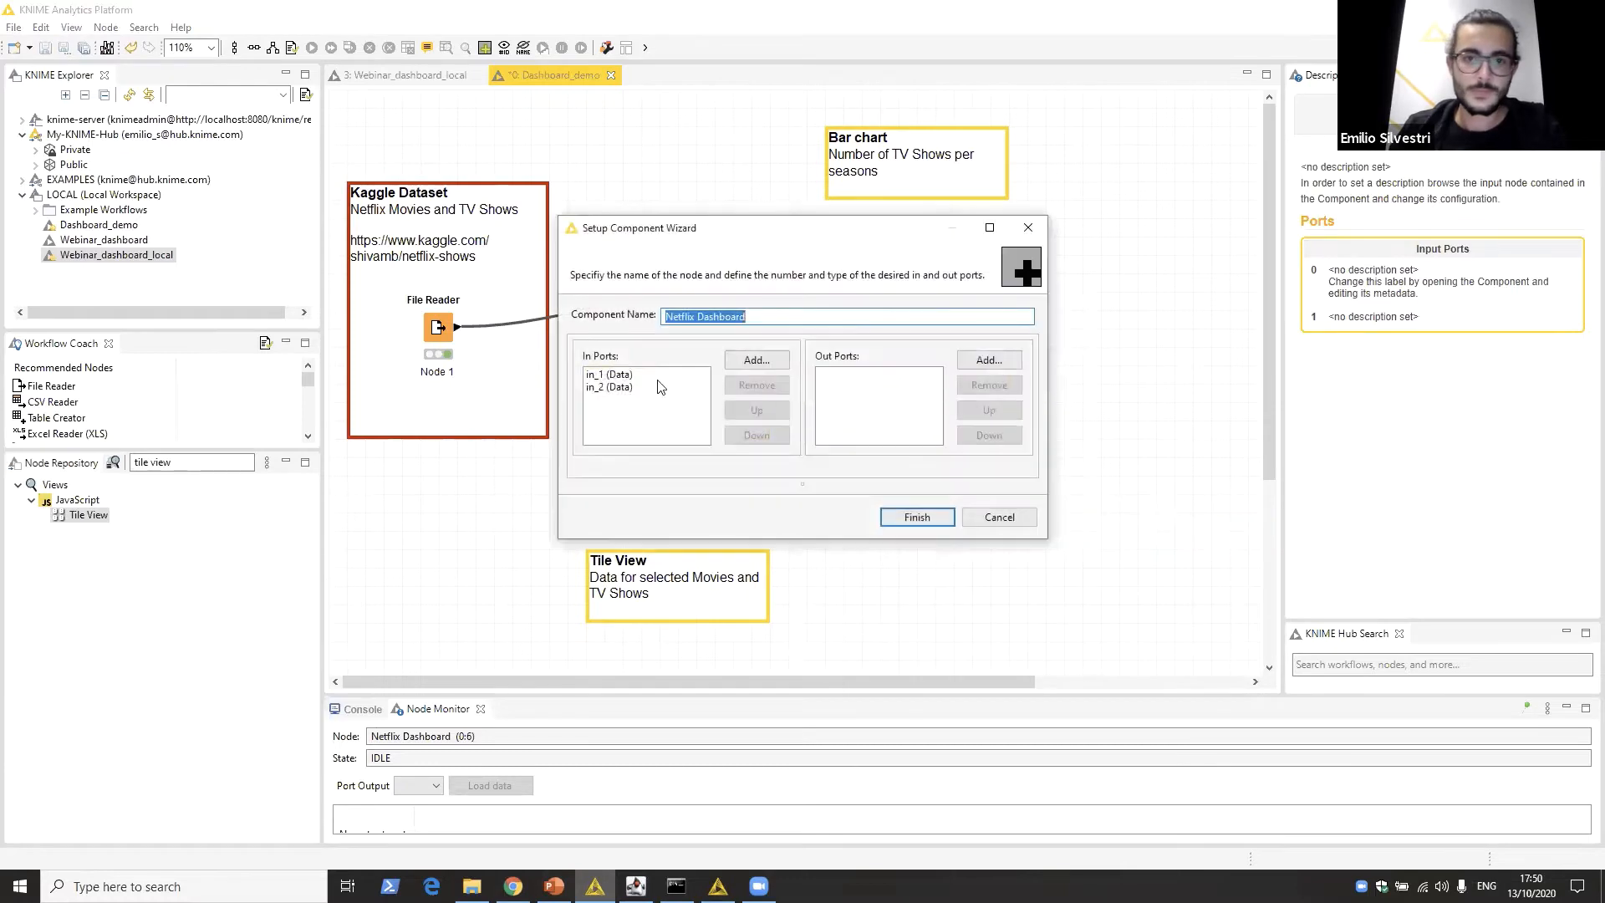
{"action": "left_click", "coordinate": [641, 387]}
{"action": "left_click", "coordinate": [726, 387]}
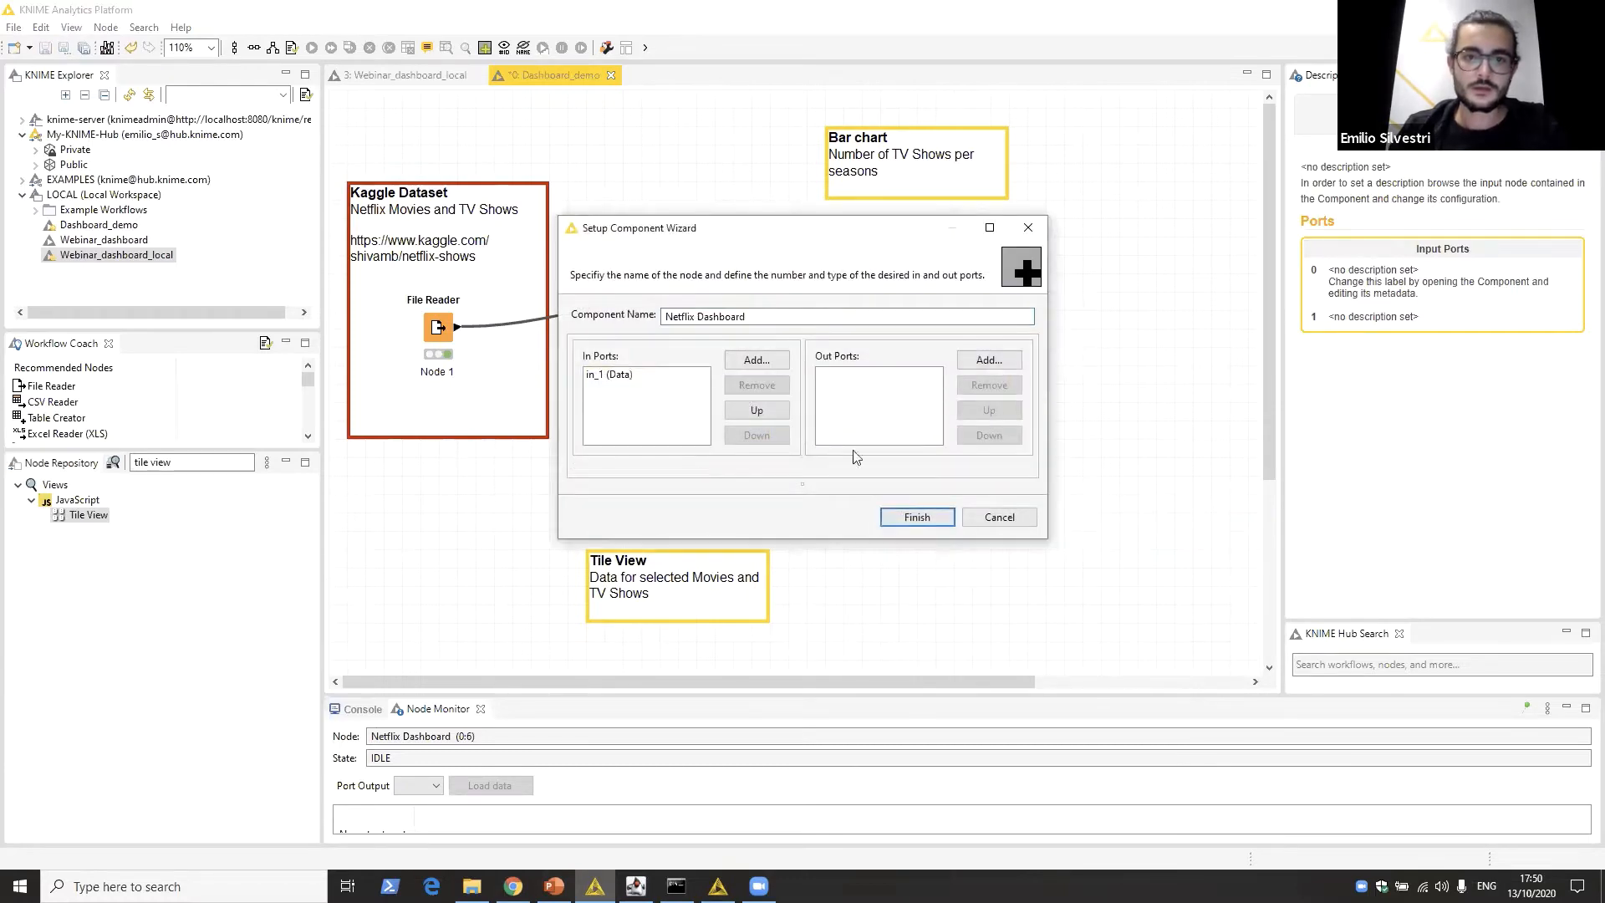
{"action": "left_click", "coordinate": [917, 516]}
{"action": "left_click", "coordinate": [865, 297]}
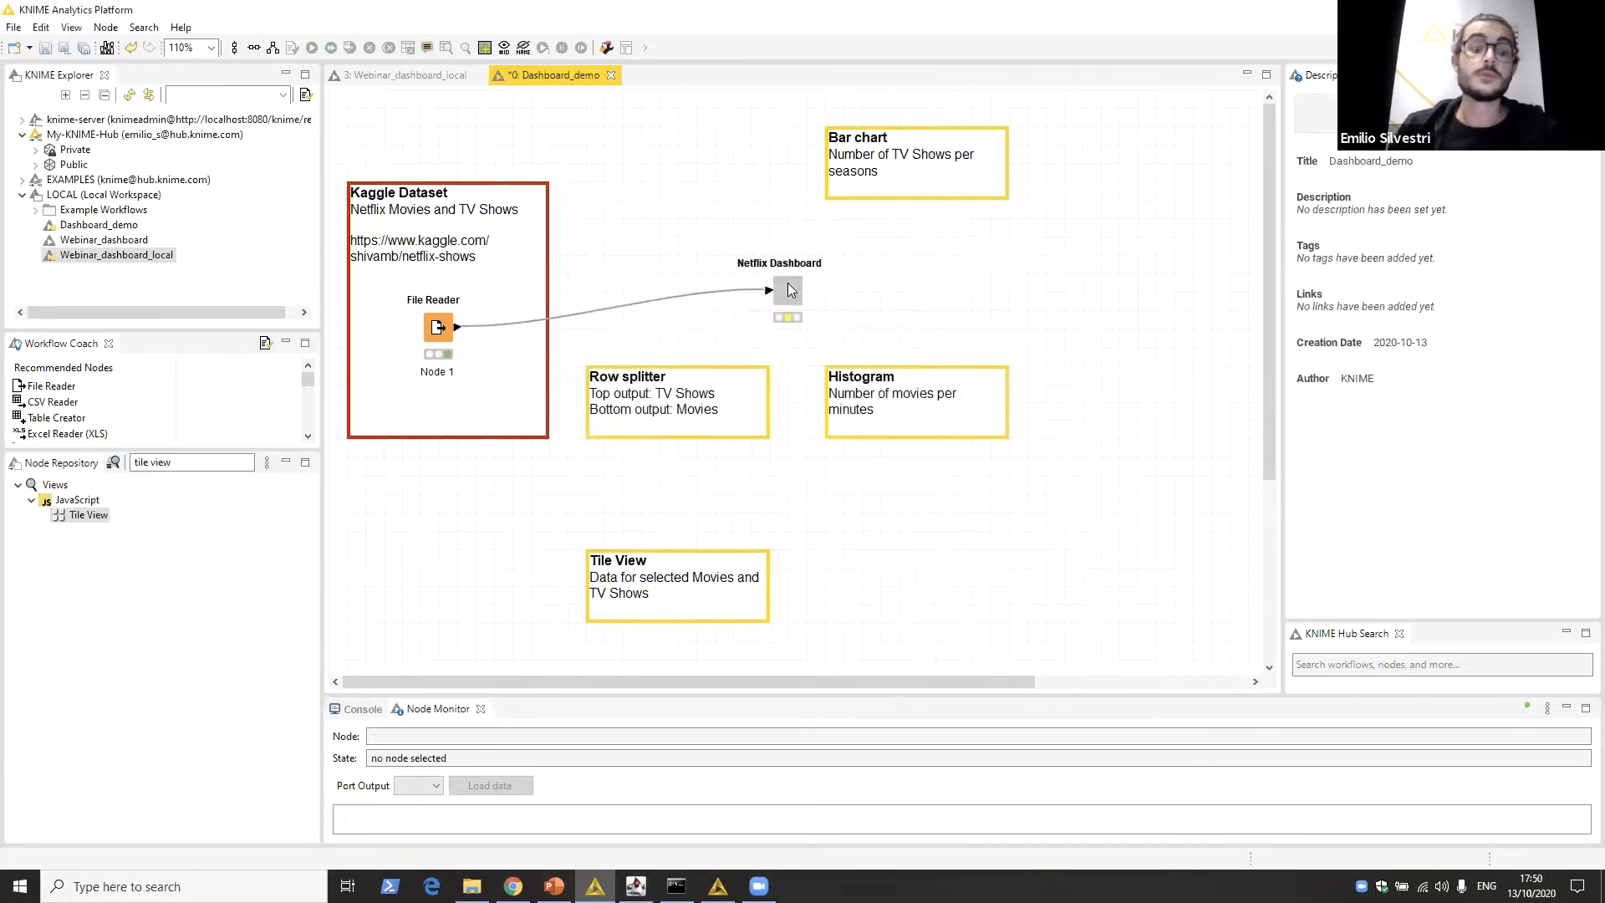
Step: Open the Netflix Dashboard component and enter the description "This component builds an interactive dashboard"
{"action": "left_click", "coordinate": [789, 290]}
{"action": "right_click", "coordinate": [789, 290]}
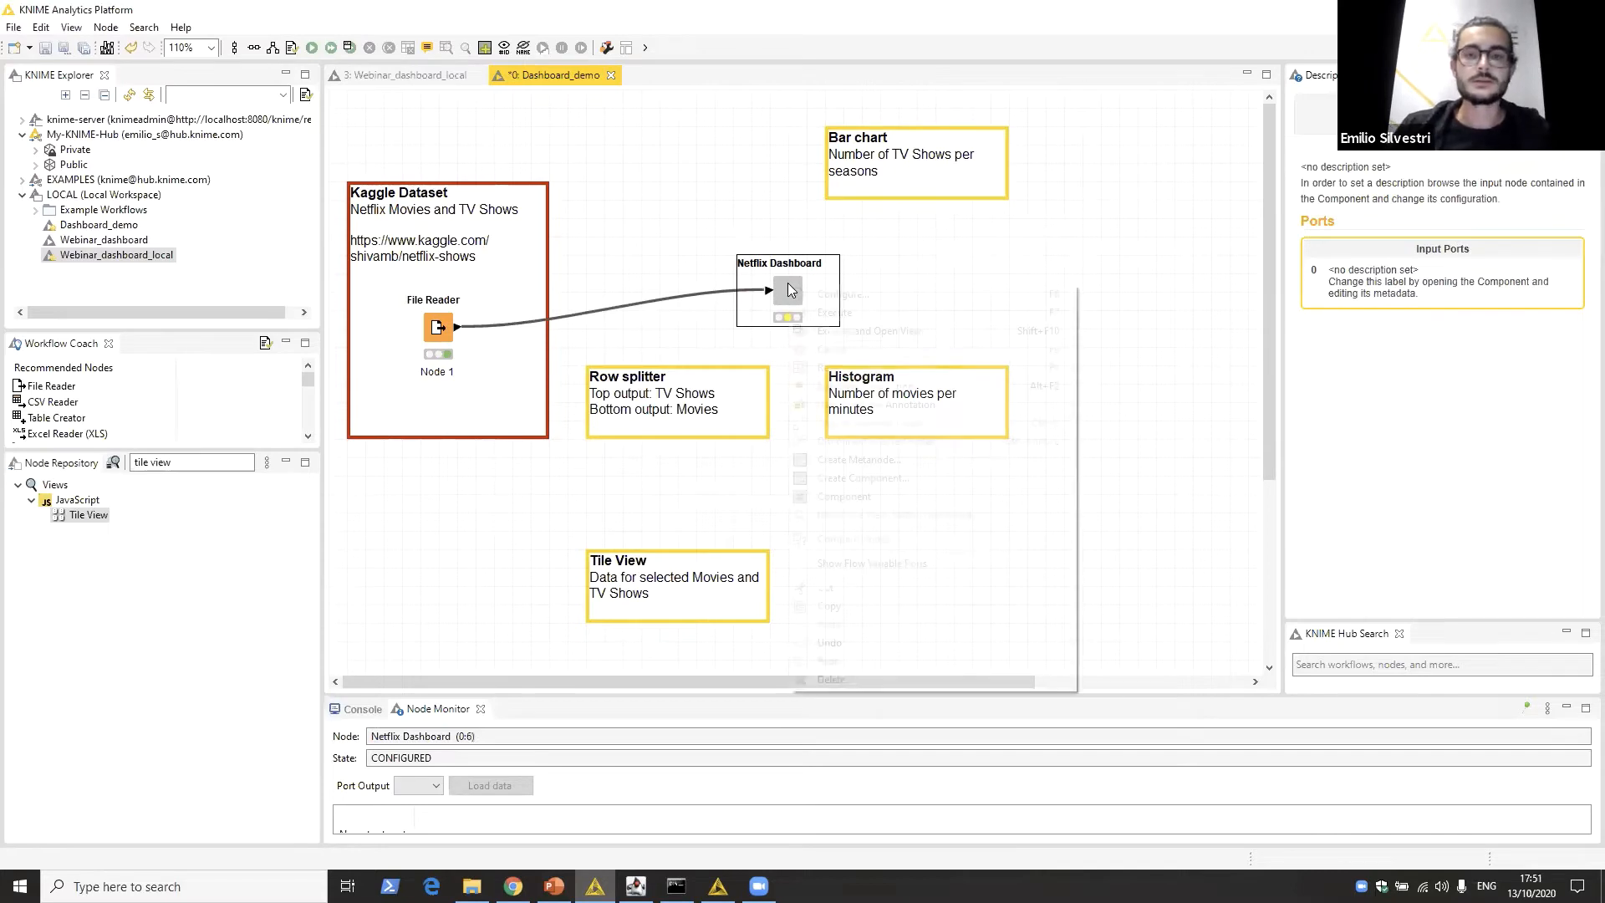
{"action": "mouse_move", "coordinate": [970, 496]}
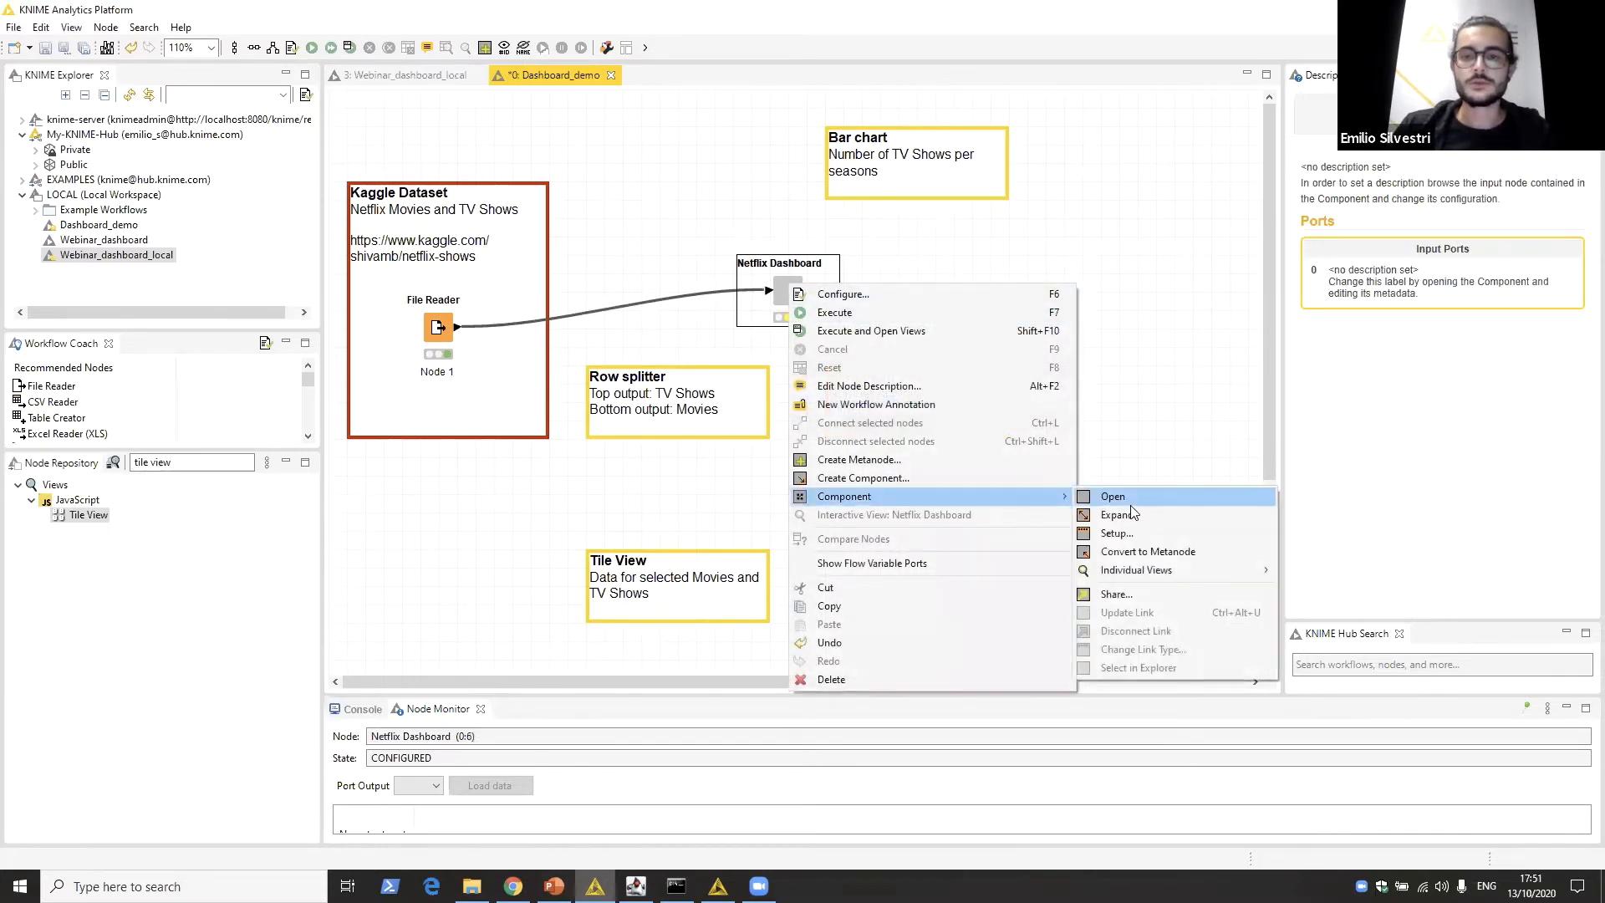
{"action": "left_click", "coordinate": [1119, 497]}
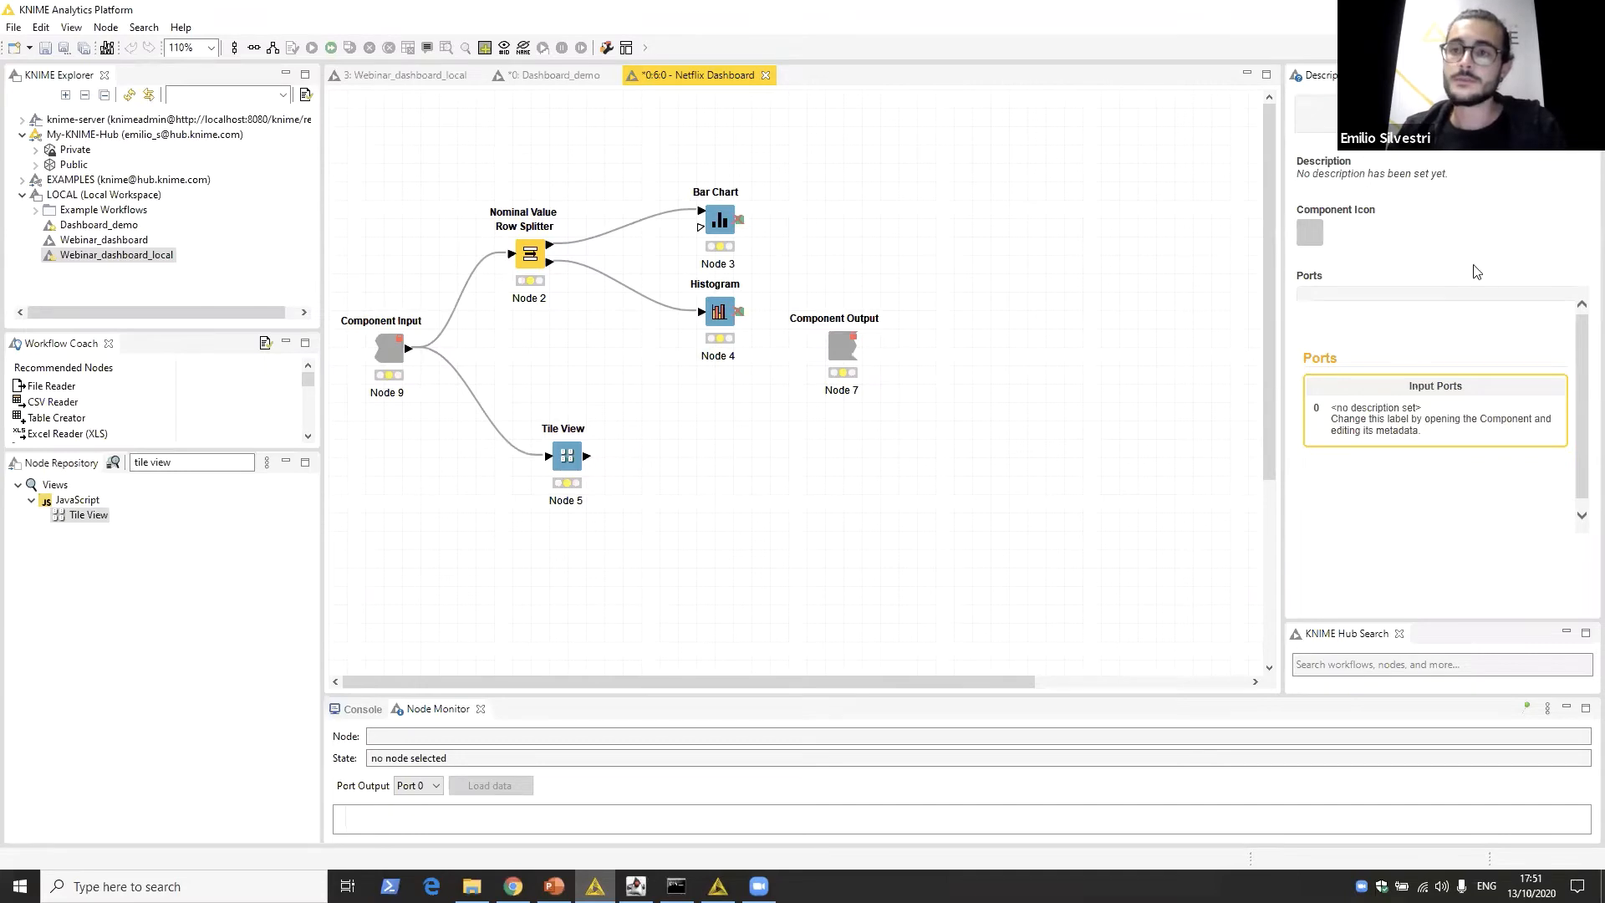
{"action": "left_click", "coordinate": [1573, 114]}
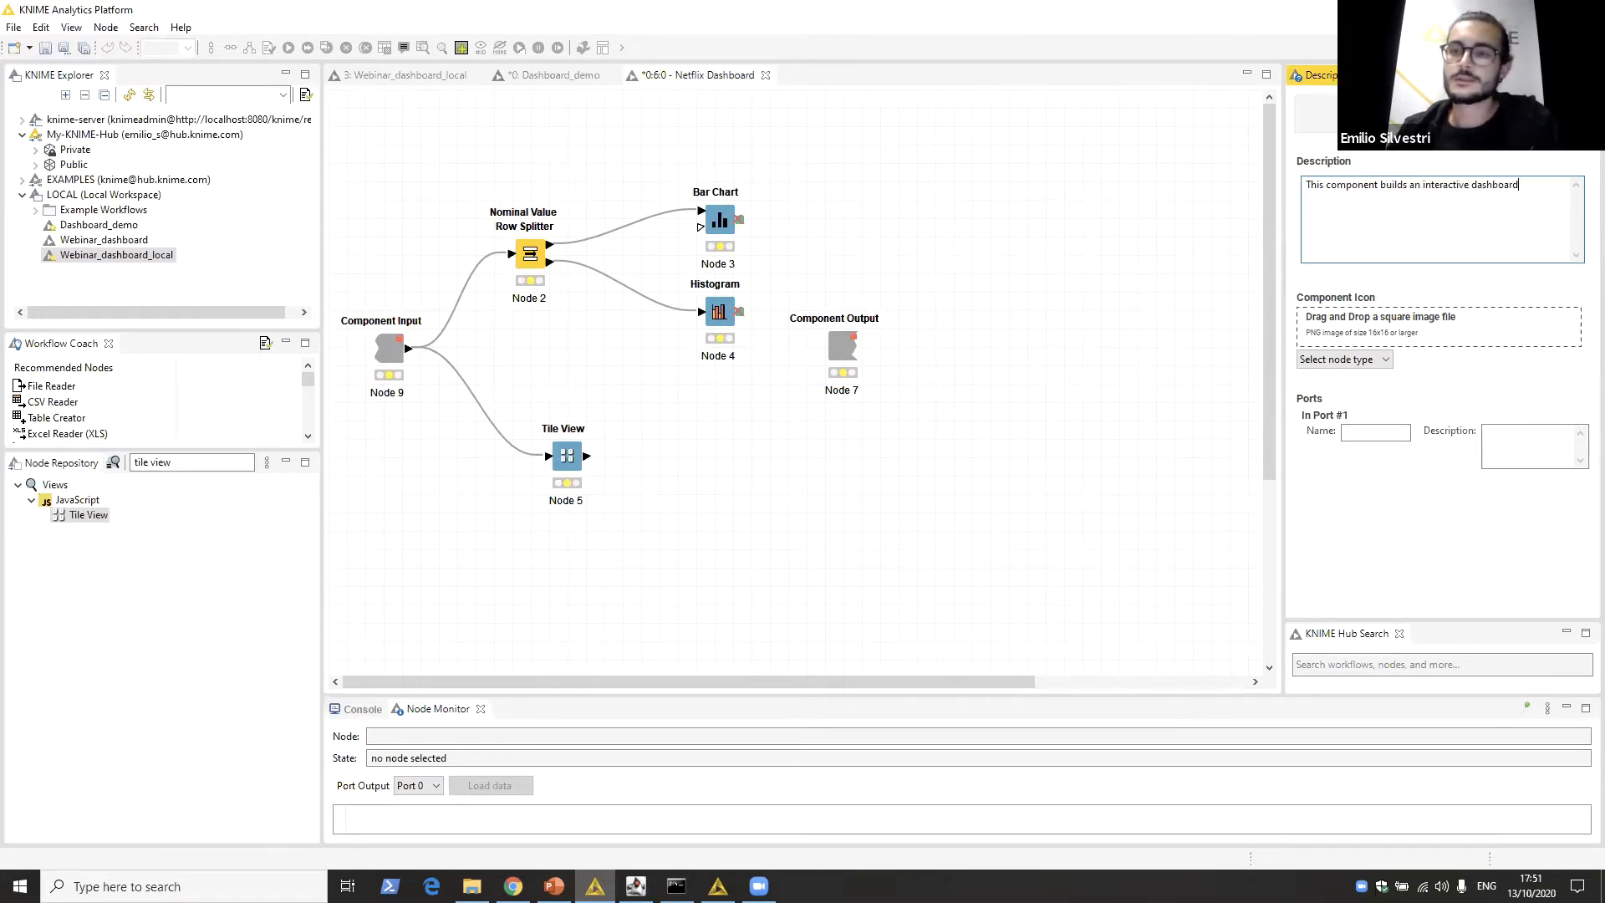
{"action": "left_click", "coordinate": [1556, 113]}
{"action": "left_click", "coordinate": [1571, 113]}
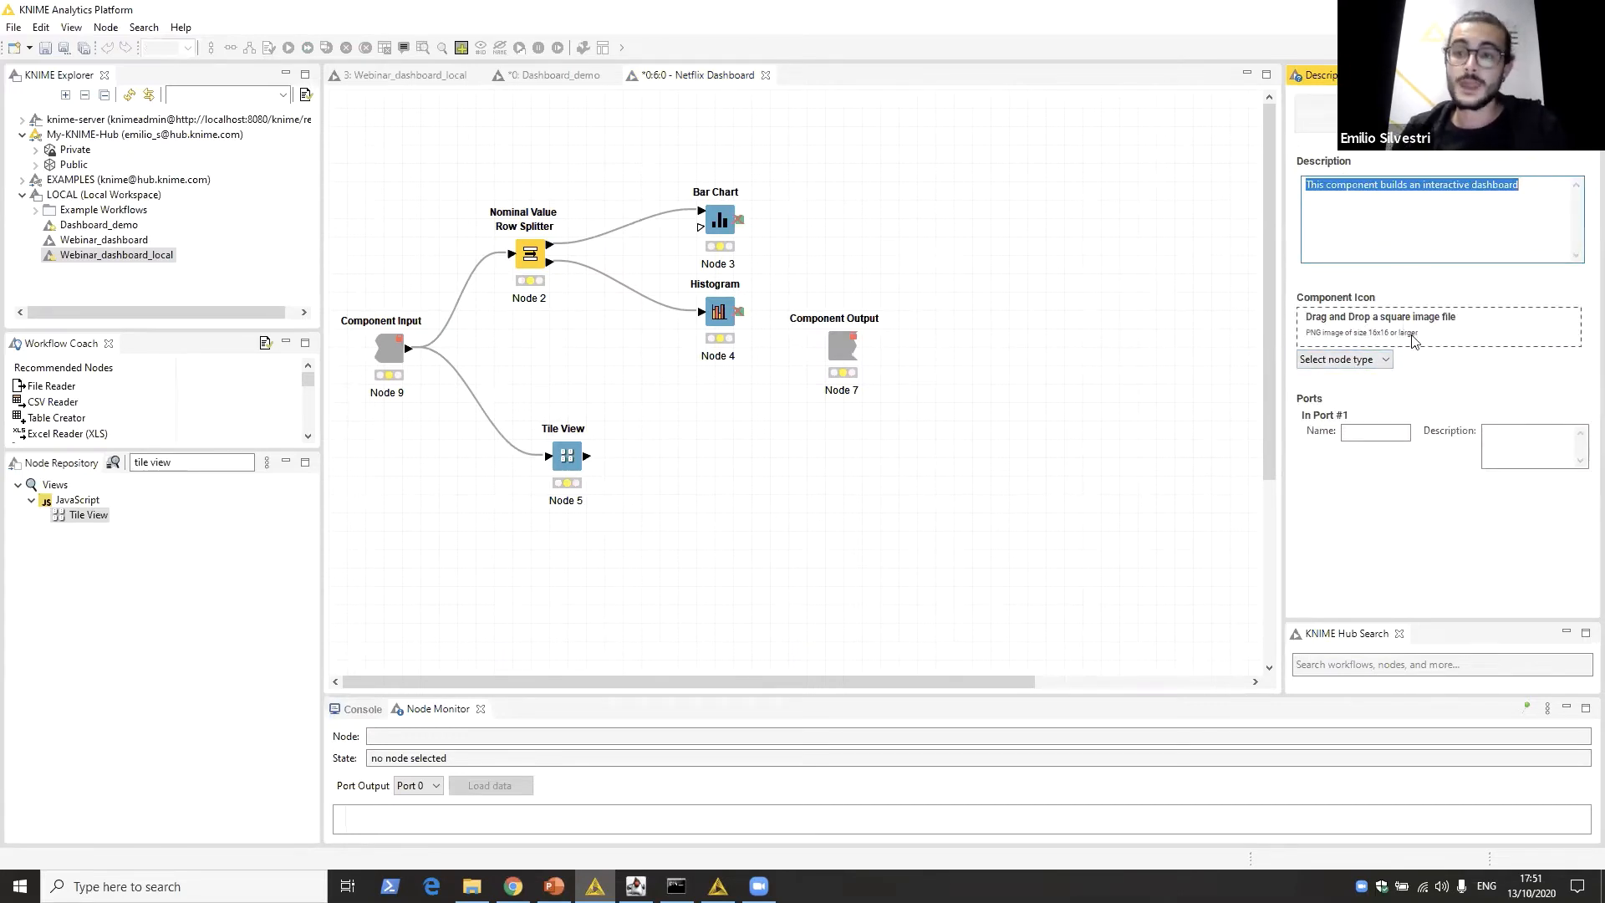
Step: Set the component icon's node type to Visualizer and close the component's inner workflow
{"action": "left_click", "coordinate": [1386, 359]}
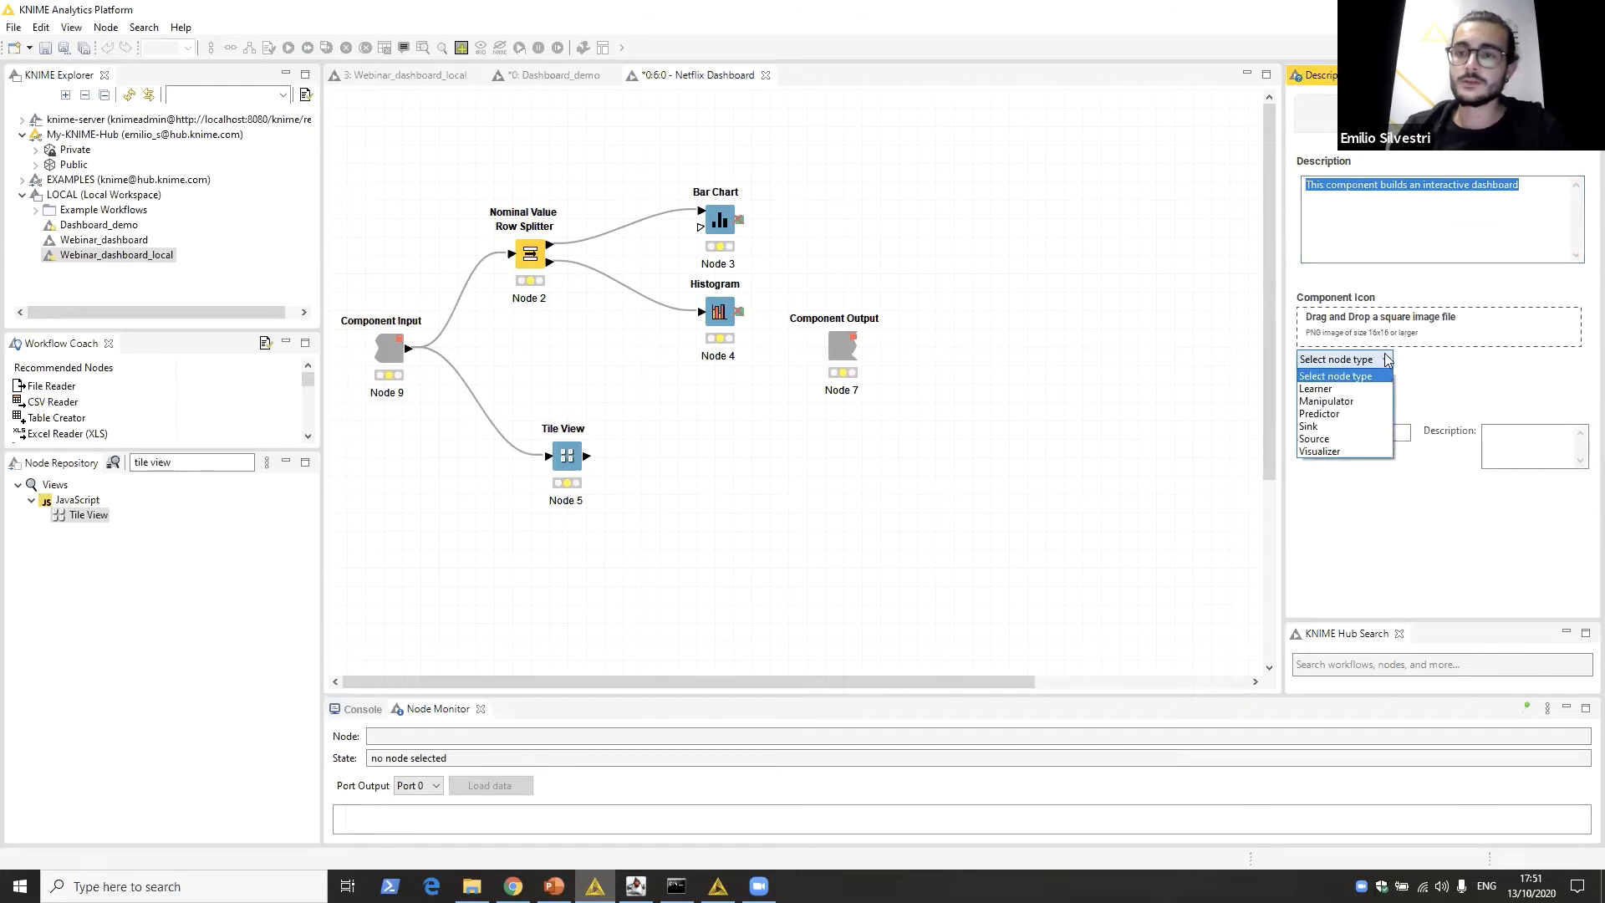
{"action": "left_click", "coordinate": [1366, 450]}
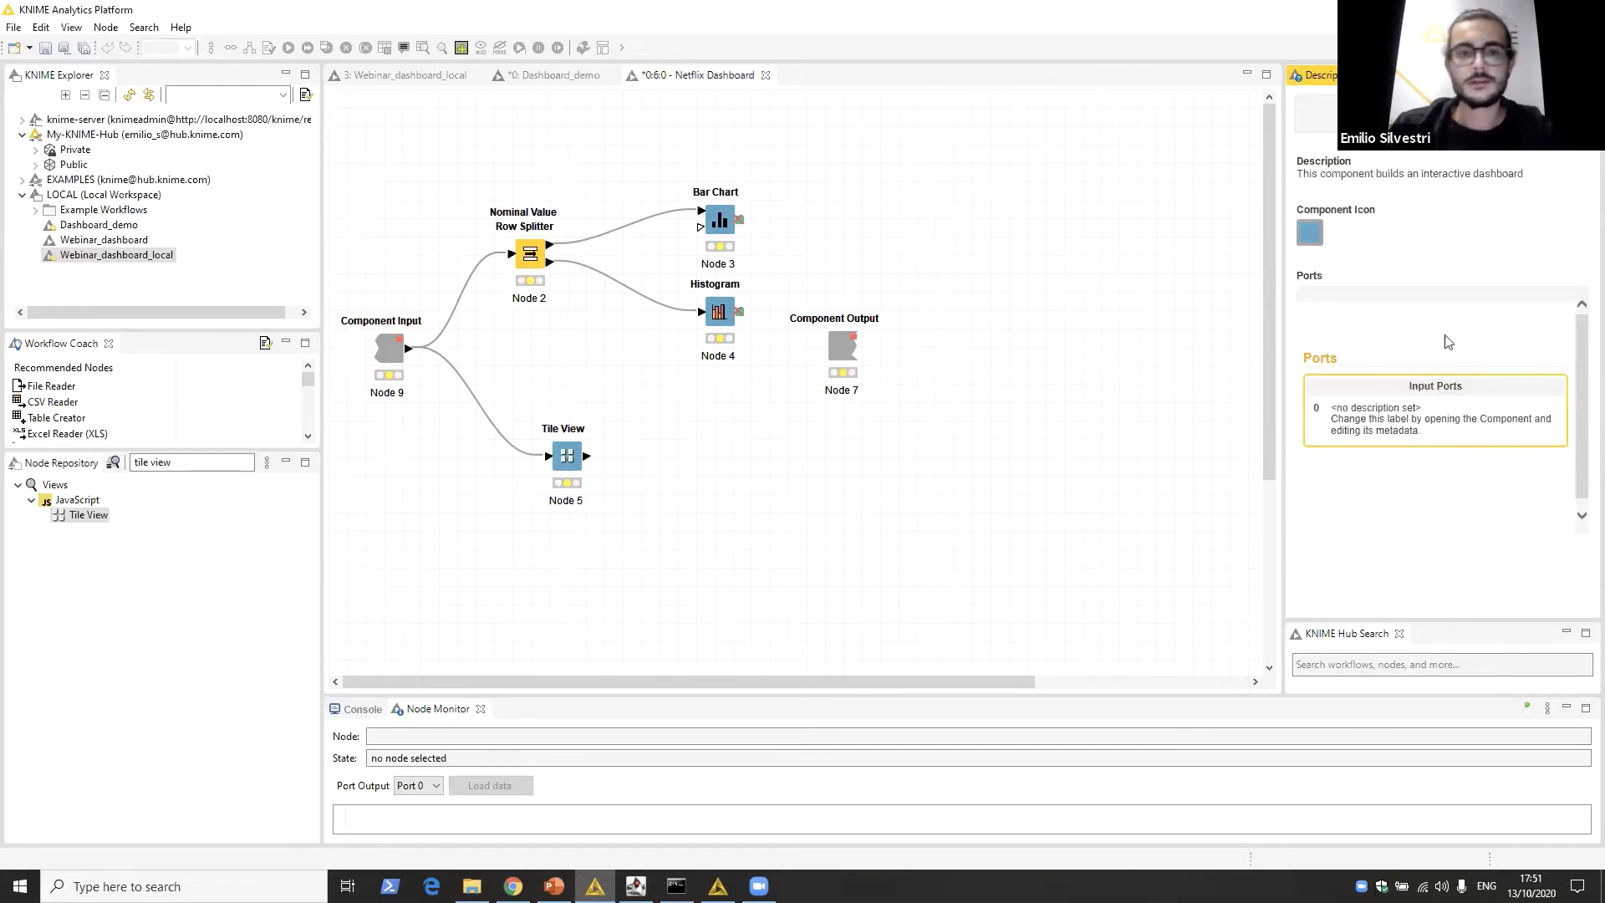
{"action": "left_click", "coordinate": [706, 72]}
{"action": "key", "text": "ctrl+w"}
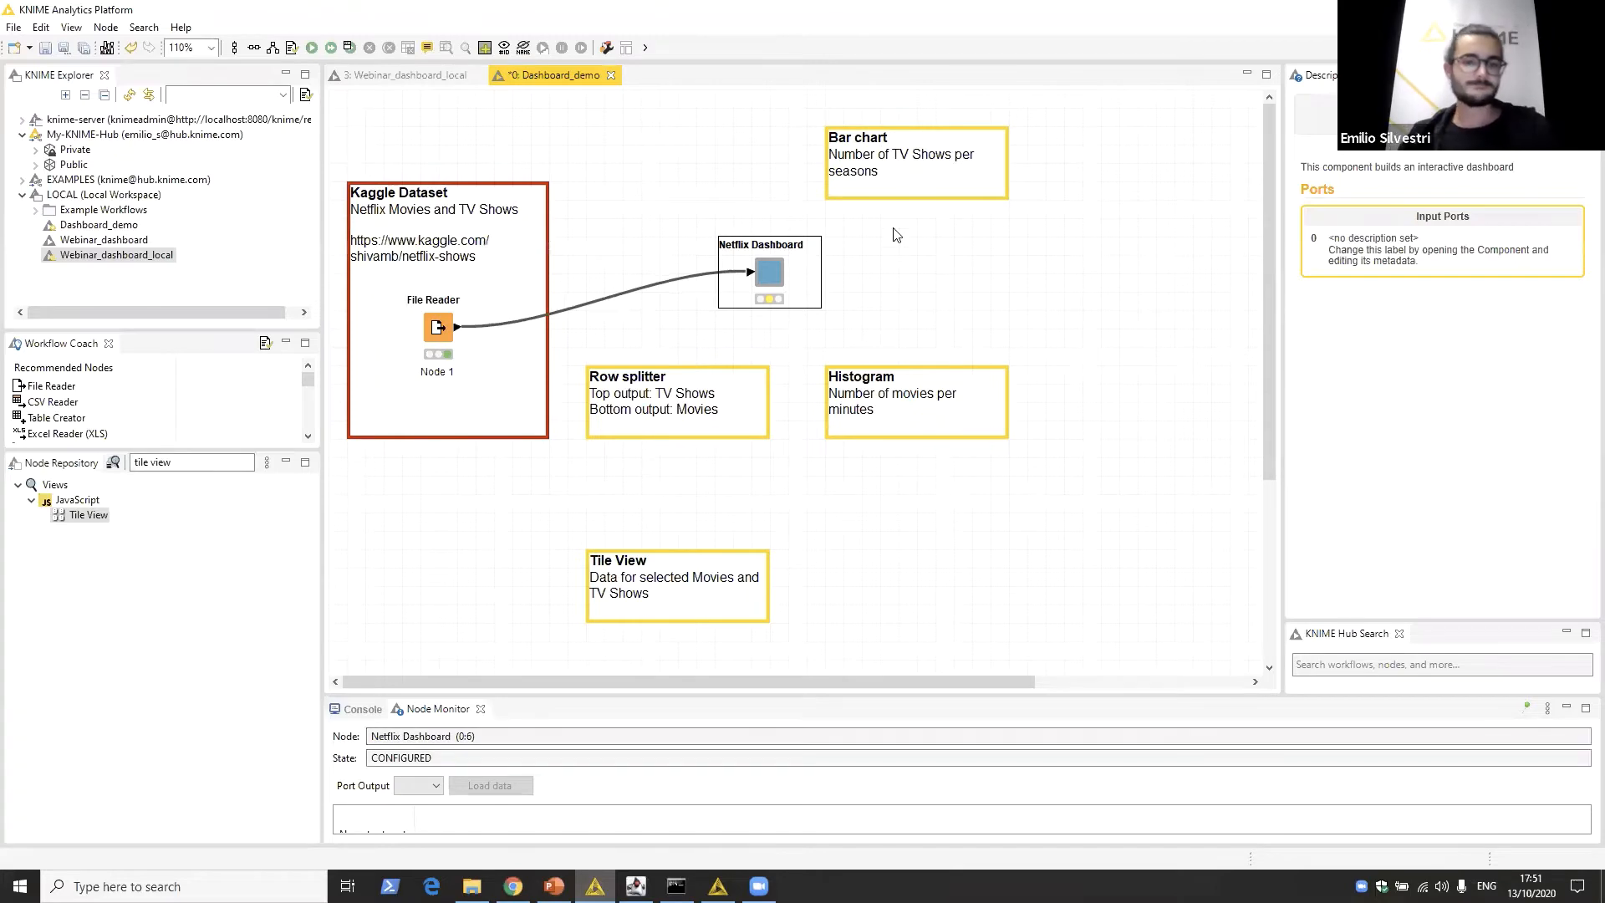
{"action": "left_click", "coordinate": [911, 302]}
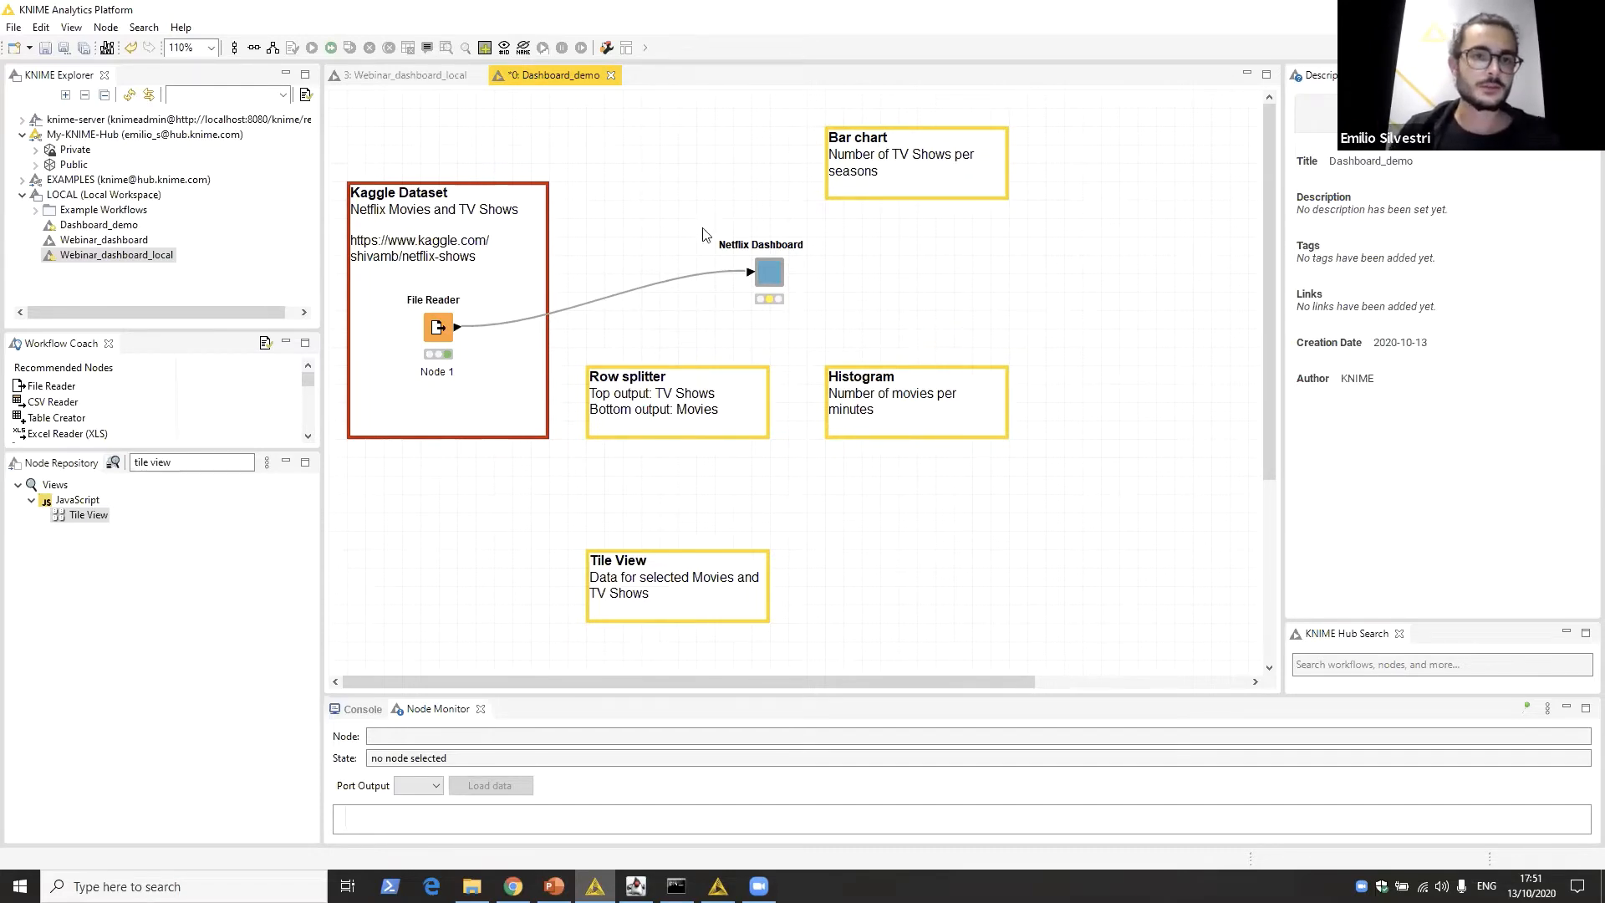
Step: Switch to the Webinar_dashboard_local workflow and select its File Reader node
{"action": "left_click", "coordinate": [404, 77]}
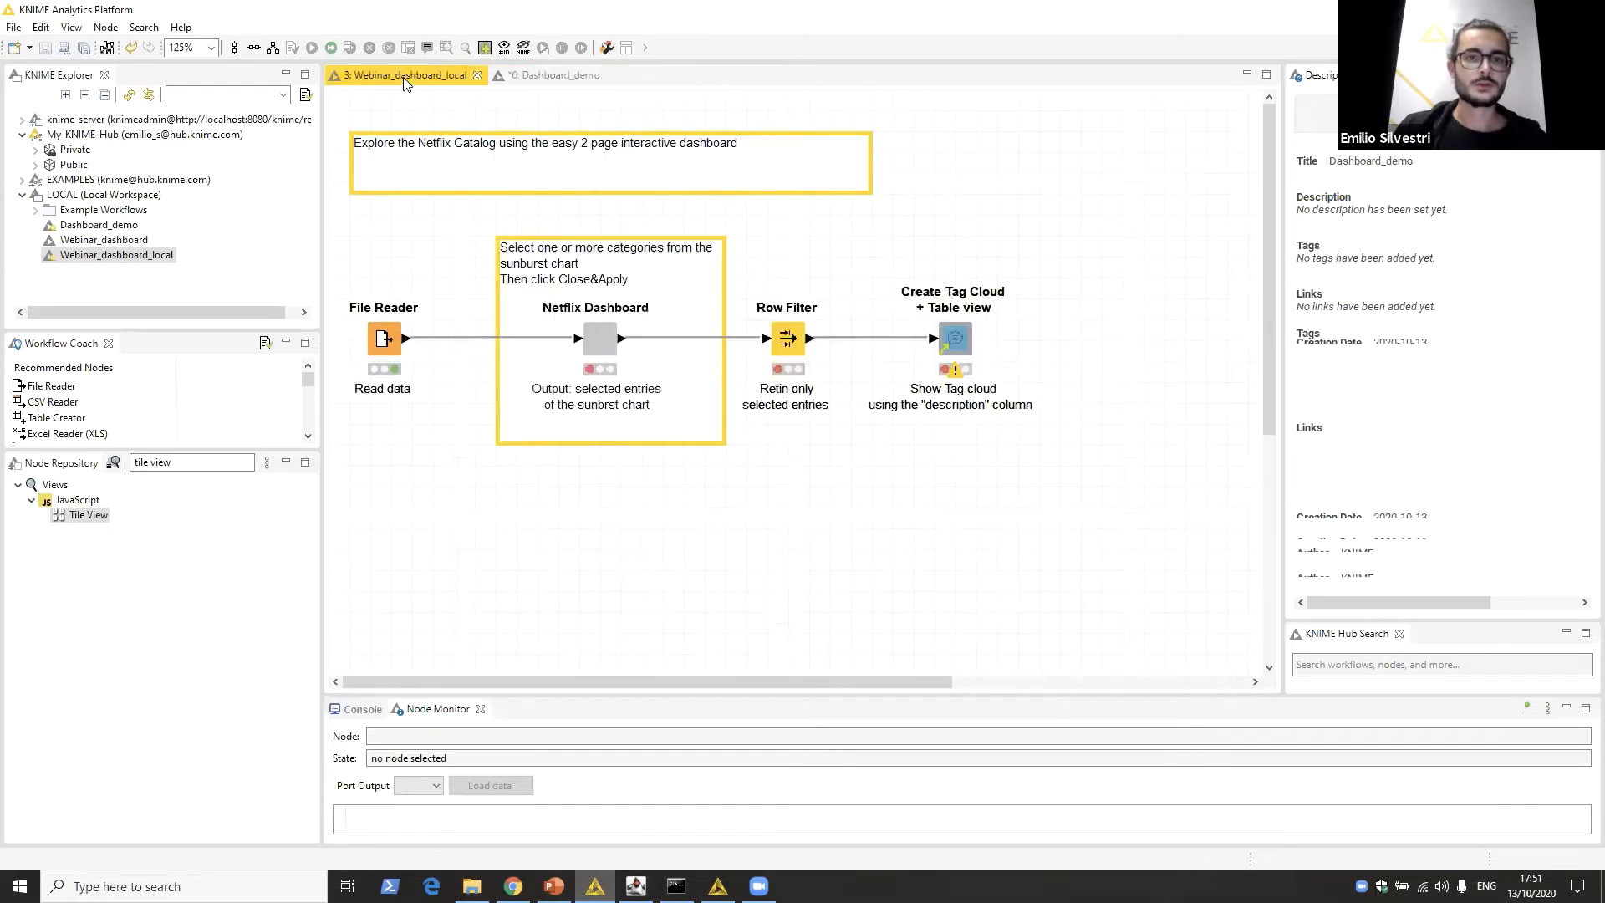
{"action": "left_click", "coordinate": [383, 343]}
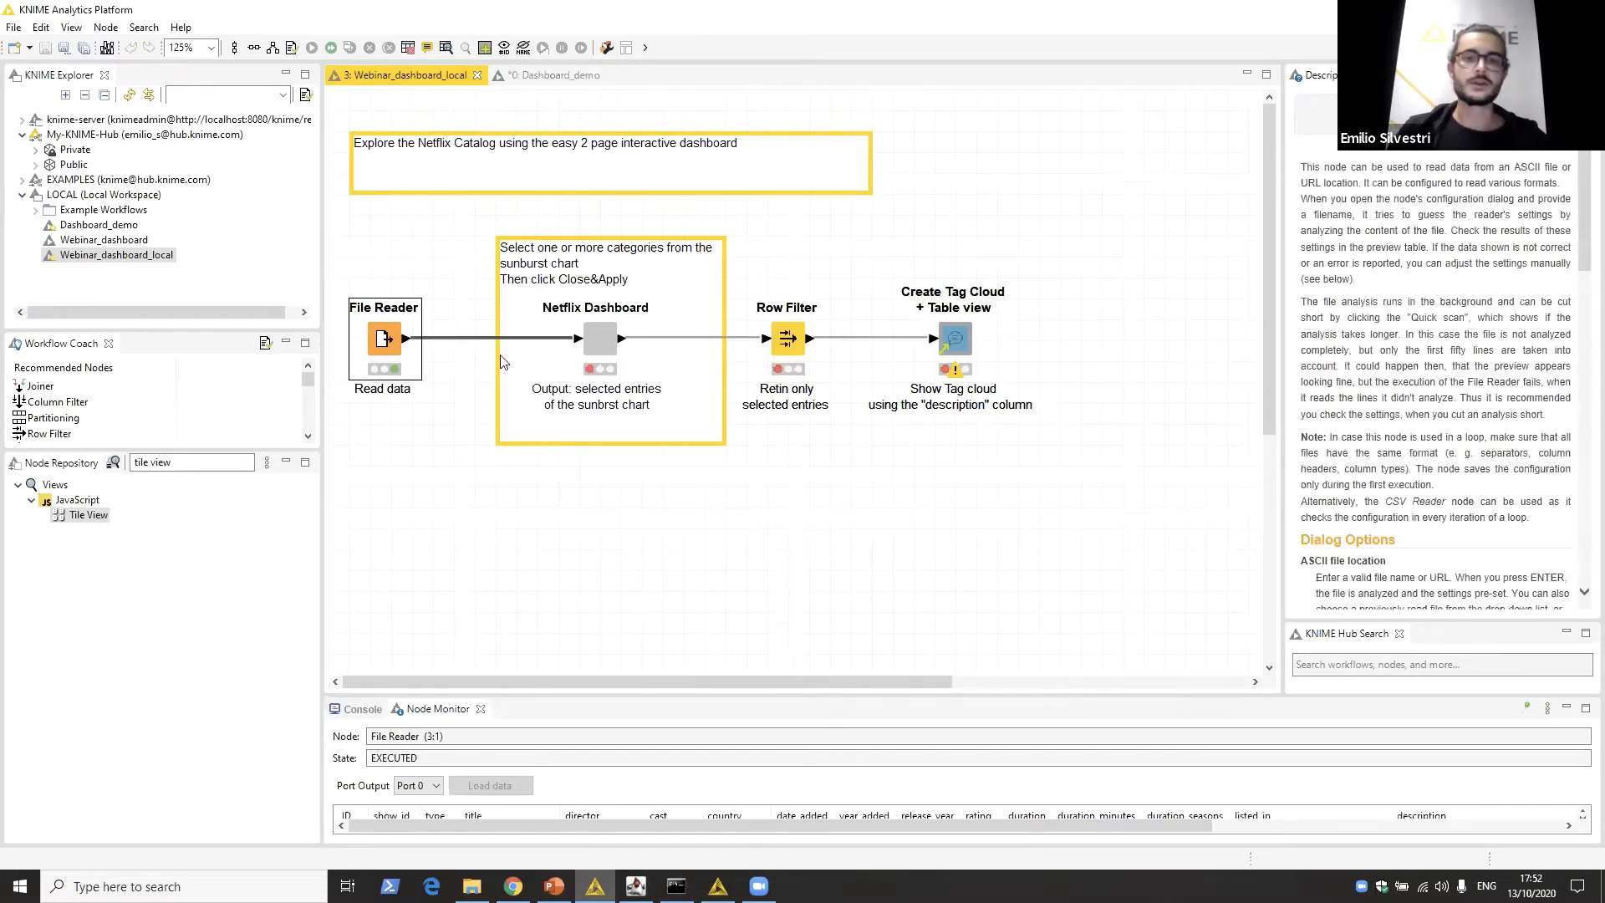
Step: Open the Netflix Dashboard component to show its inner workflow
{"action": "left_click", "coordinate": [608, 340]}
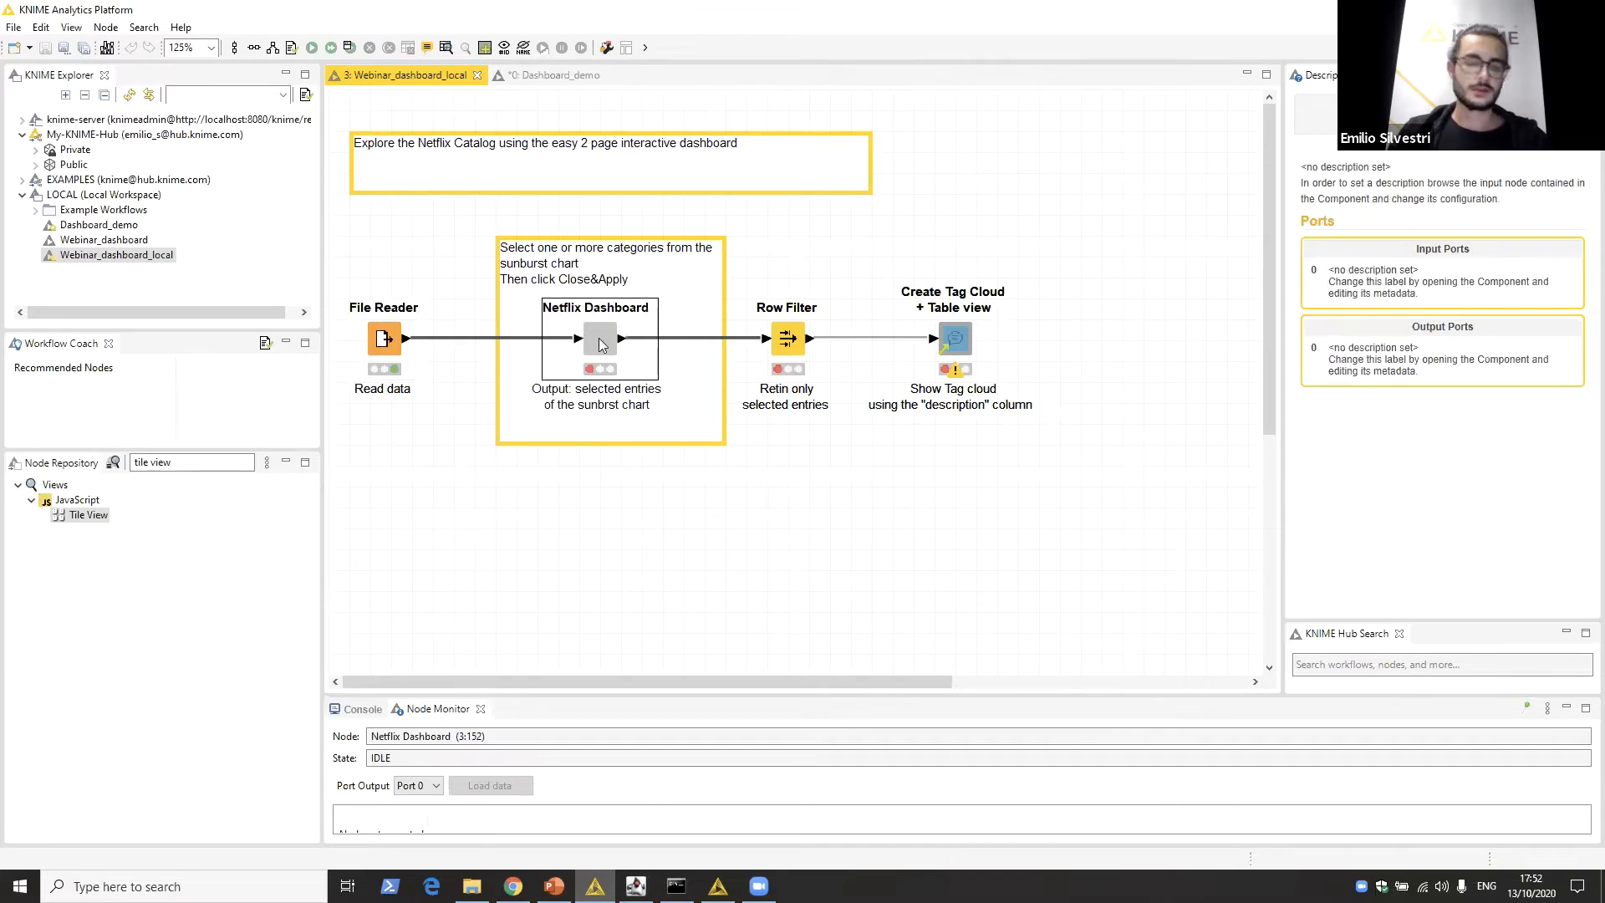
{"action": "right_click", "coordinate": [600, 344]}
{"action": "mouse_move", "coordinate": [710, 553]}
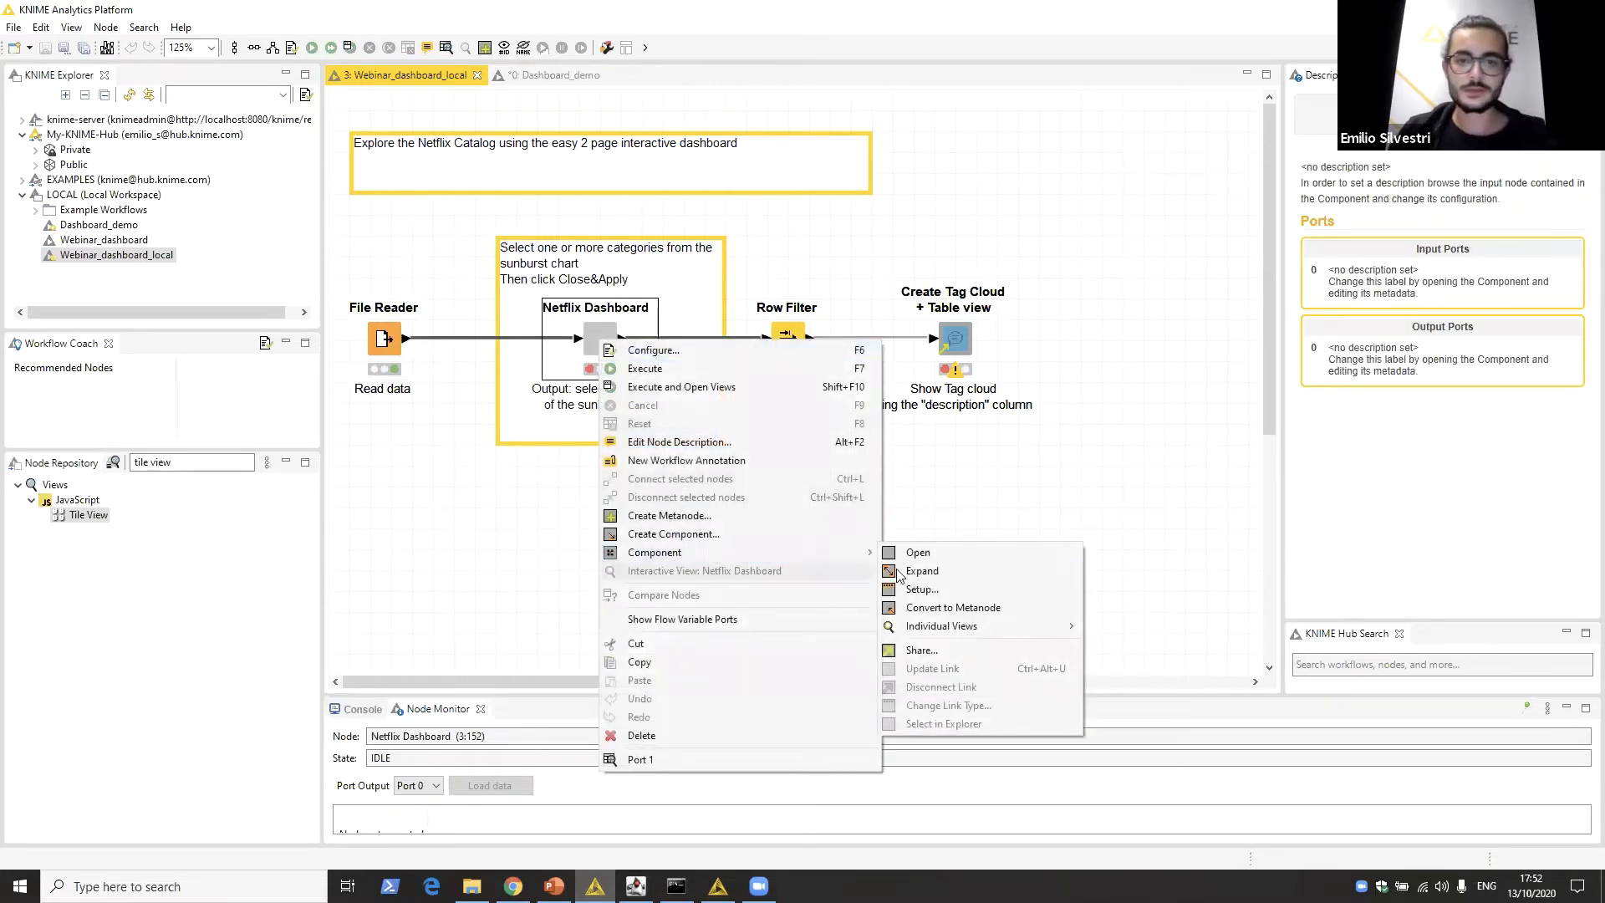
{"action": "left_click", "coordinate": [958, 553]}
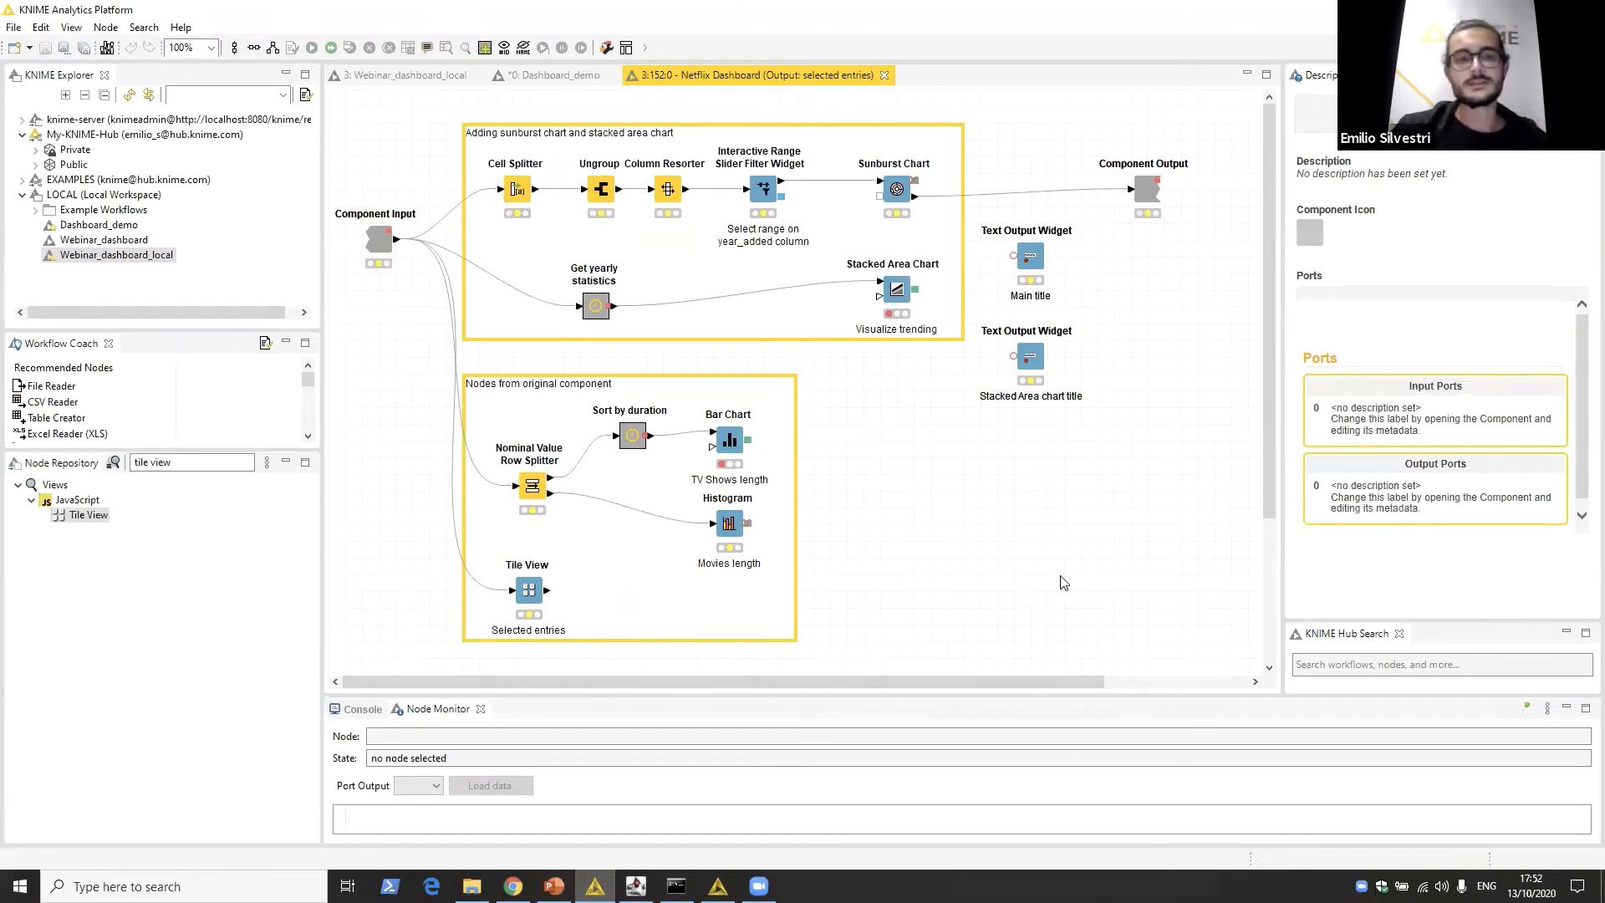
Step: Examine the group of nodes from the original component, the Sunburst Chart and the Stacked Area Chart
{"action": "left_click_drag", "start_coordinate": [423, 363], "coordinate": [836, 664]}
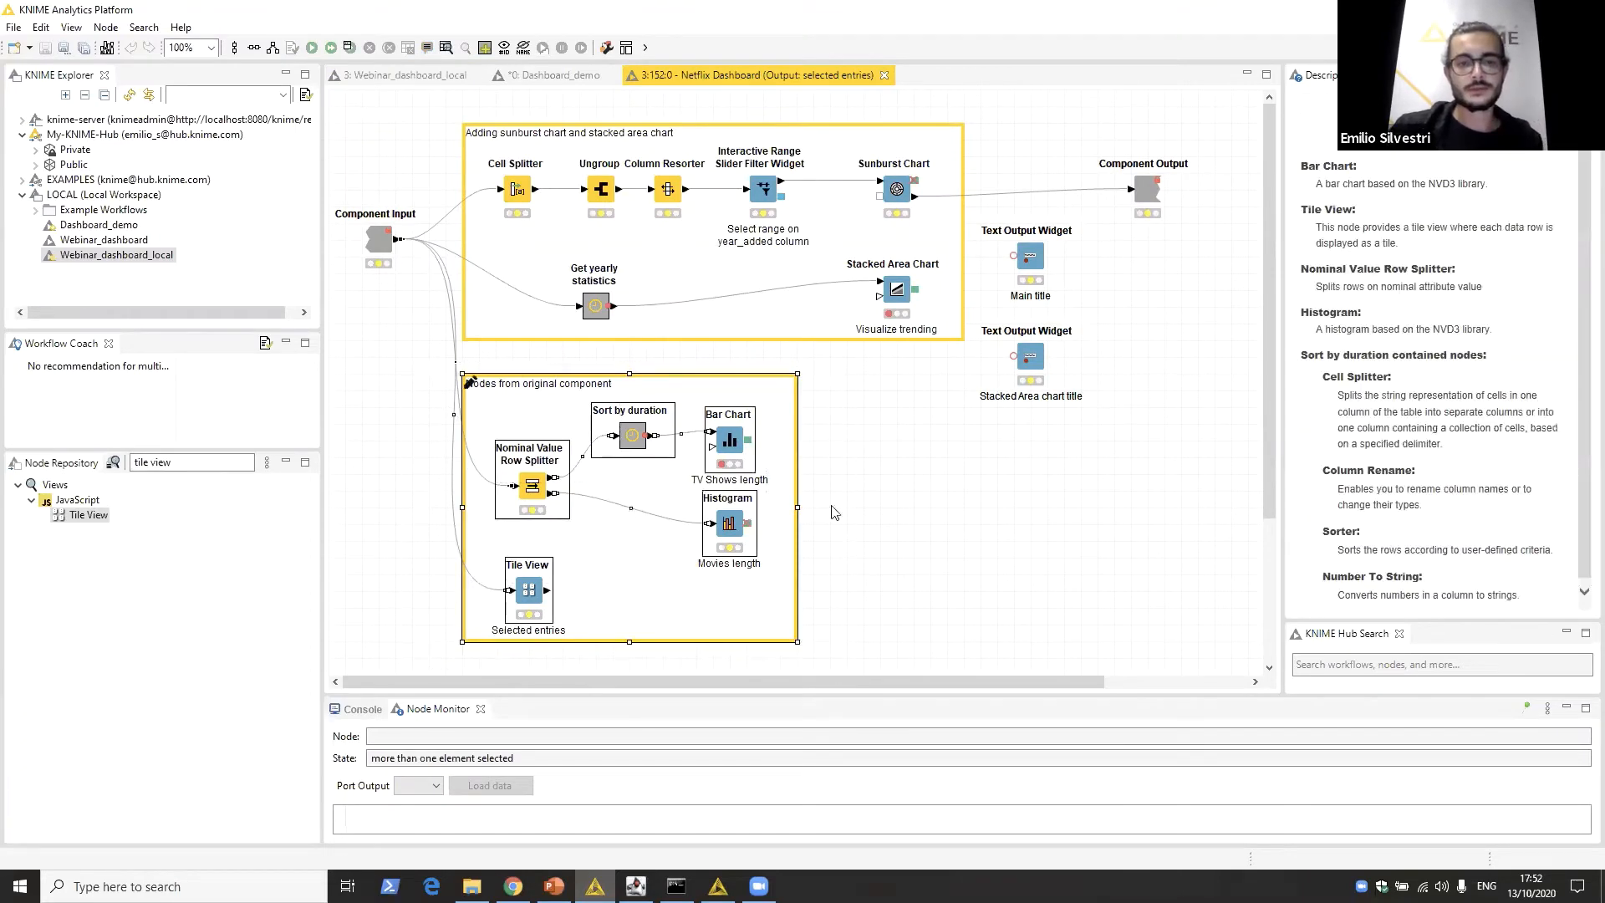
{"action": "left_click", "coordinate": [948, 511]}
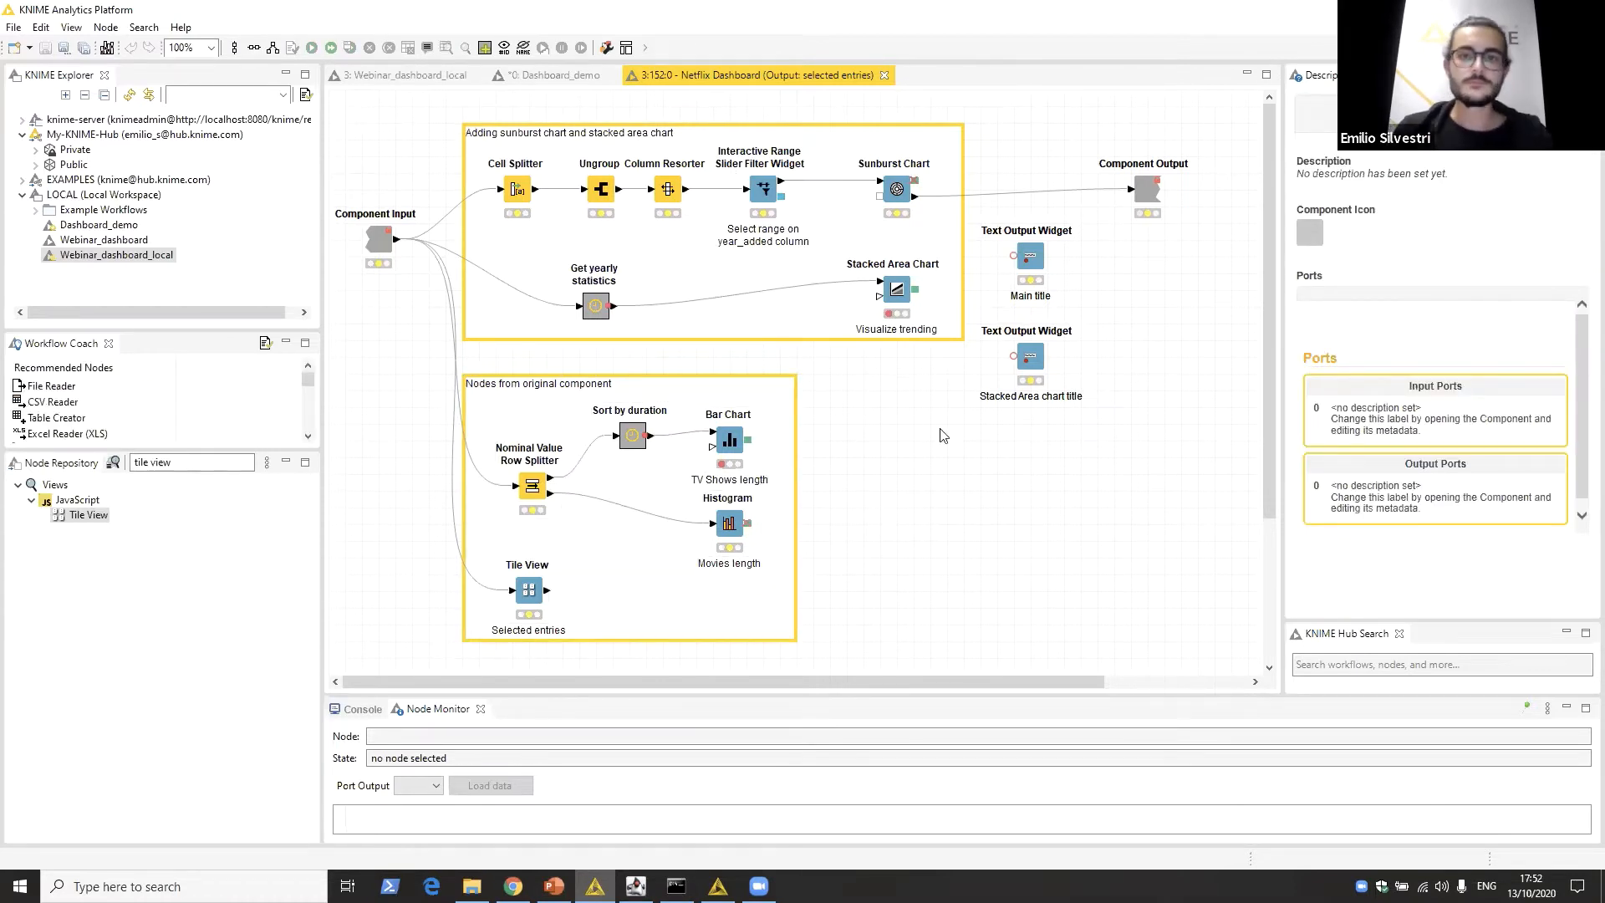
{"action": "left_click", "coordinate": [896, 189]}
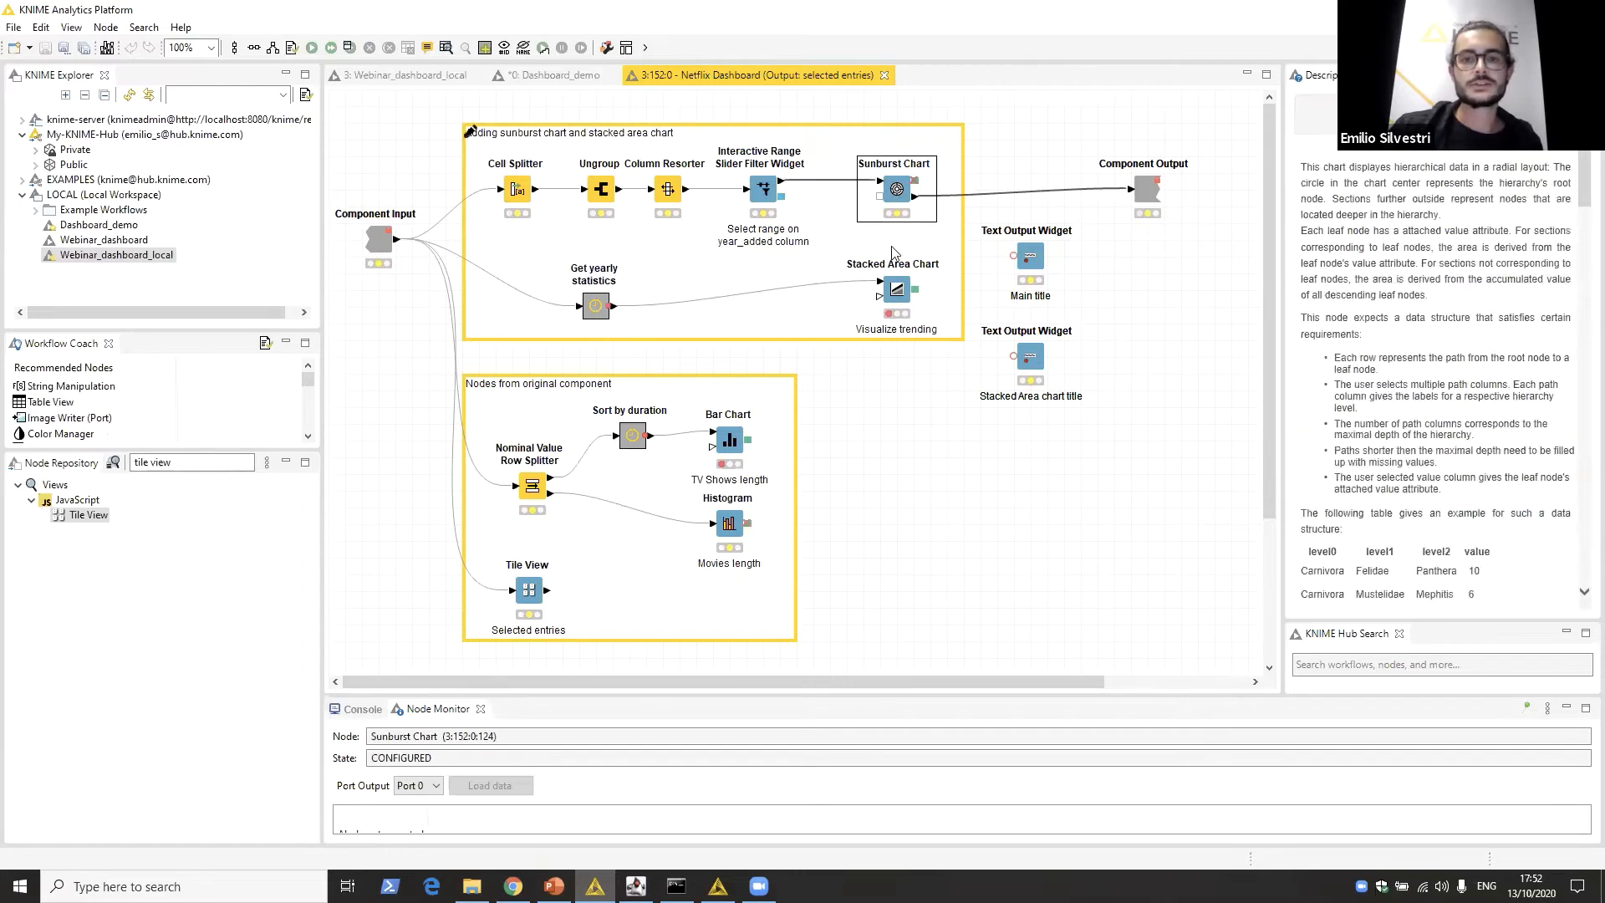
{"action": "left_click", "coordinate": [900, 299]}
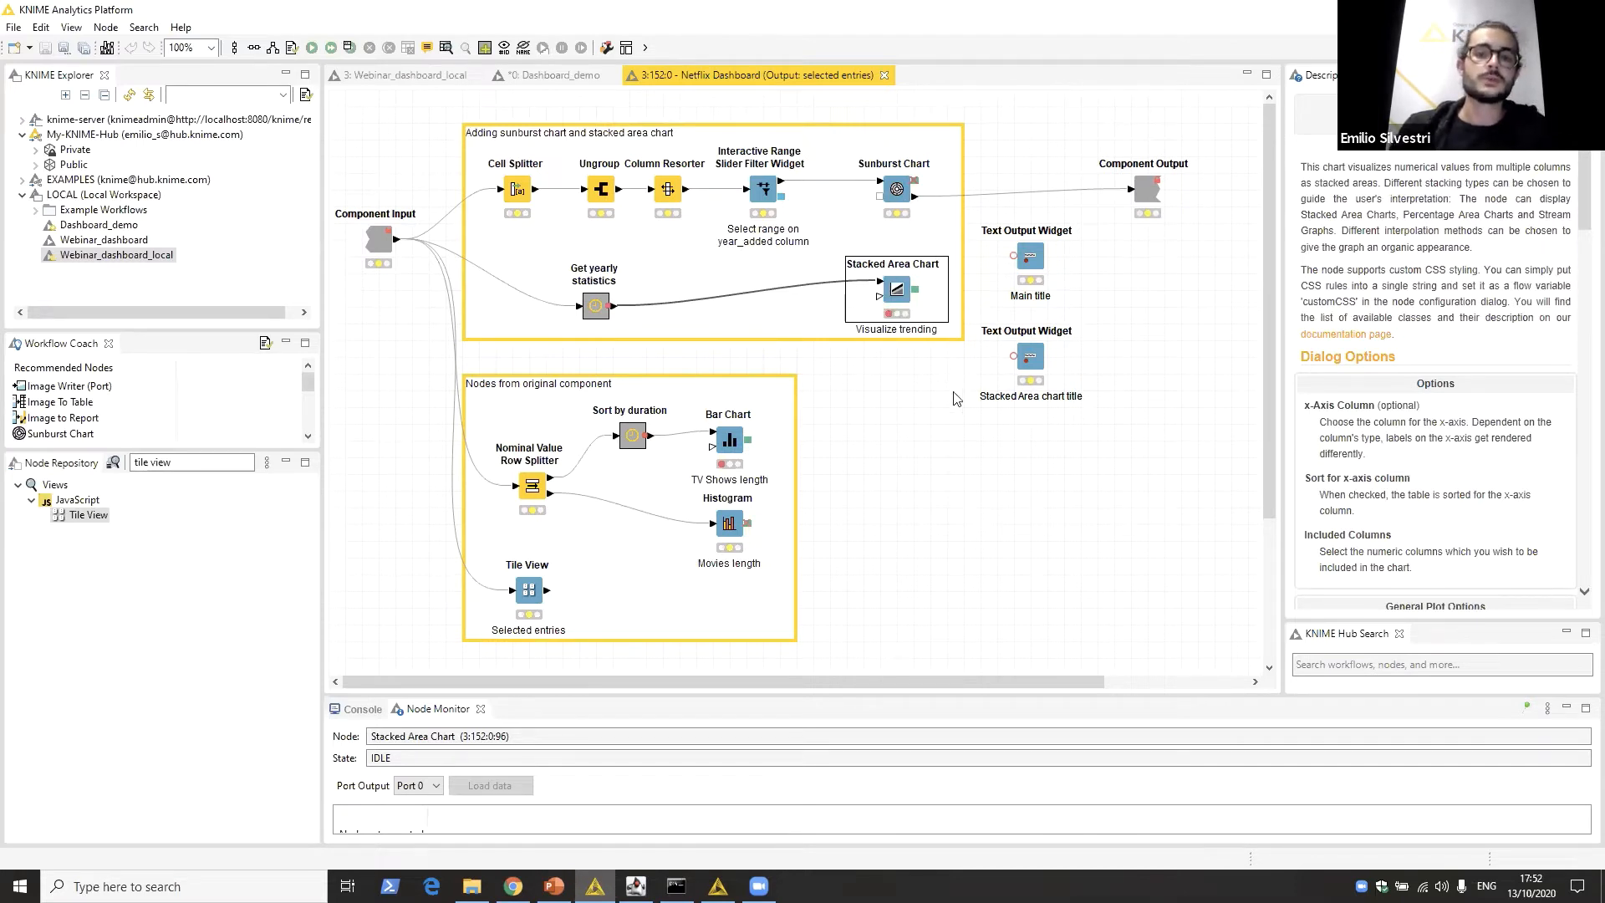
{"action": "left_click", "coordinate": [932, 426]}
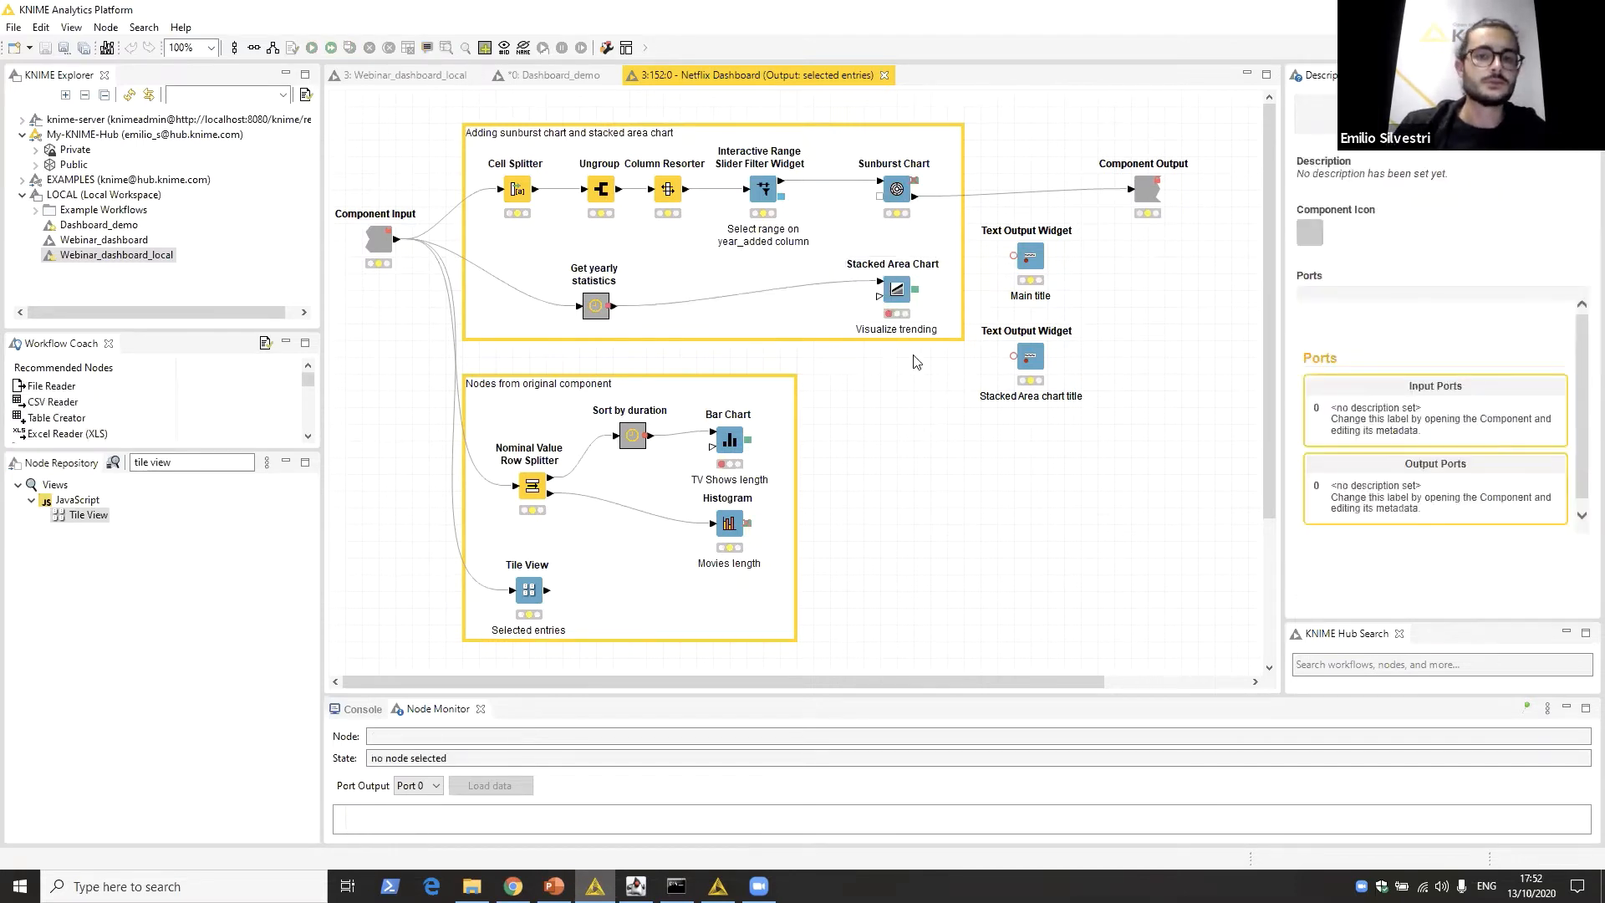
{"action": "left_click", "coordinate": [894, 292]}
Step: Align the Get yearly statistics metanode with the Stacked Area Chart, and view the metanode's contents before returning to the component
{"action": "left_click", "coordinate": [596, 311]}
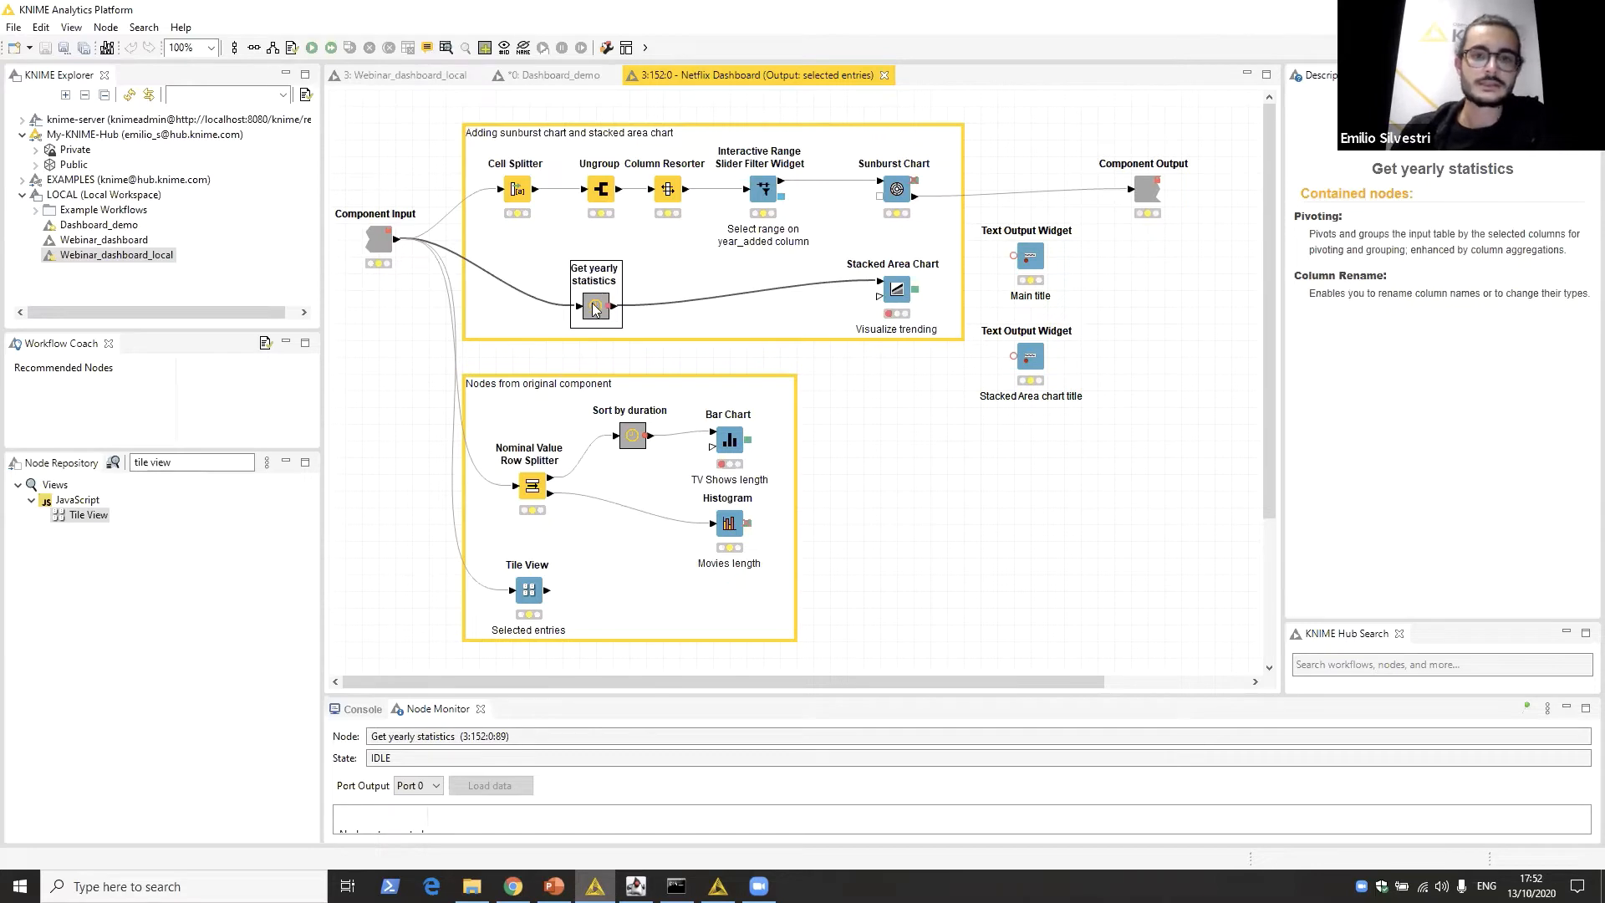
{"action": "left_click_drag", "start_coordinate": [594, 310], "coordinate": [595, 291]}
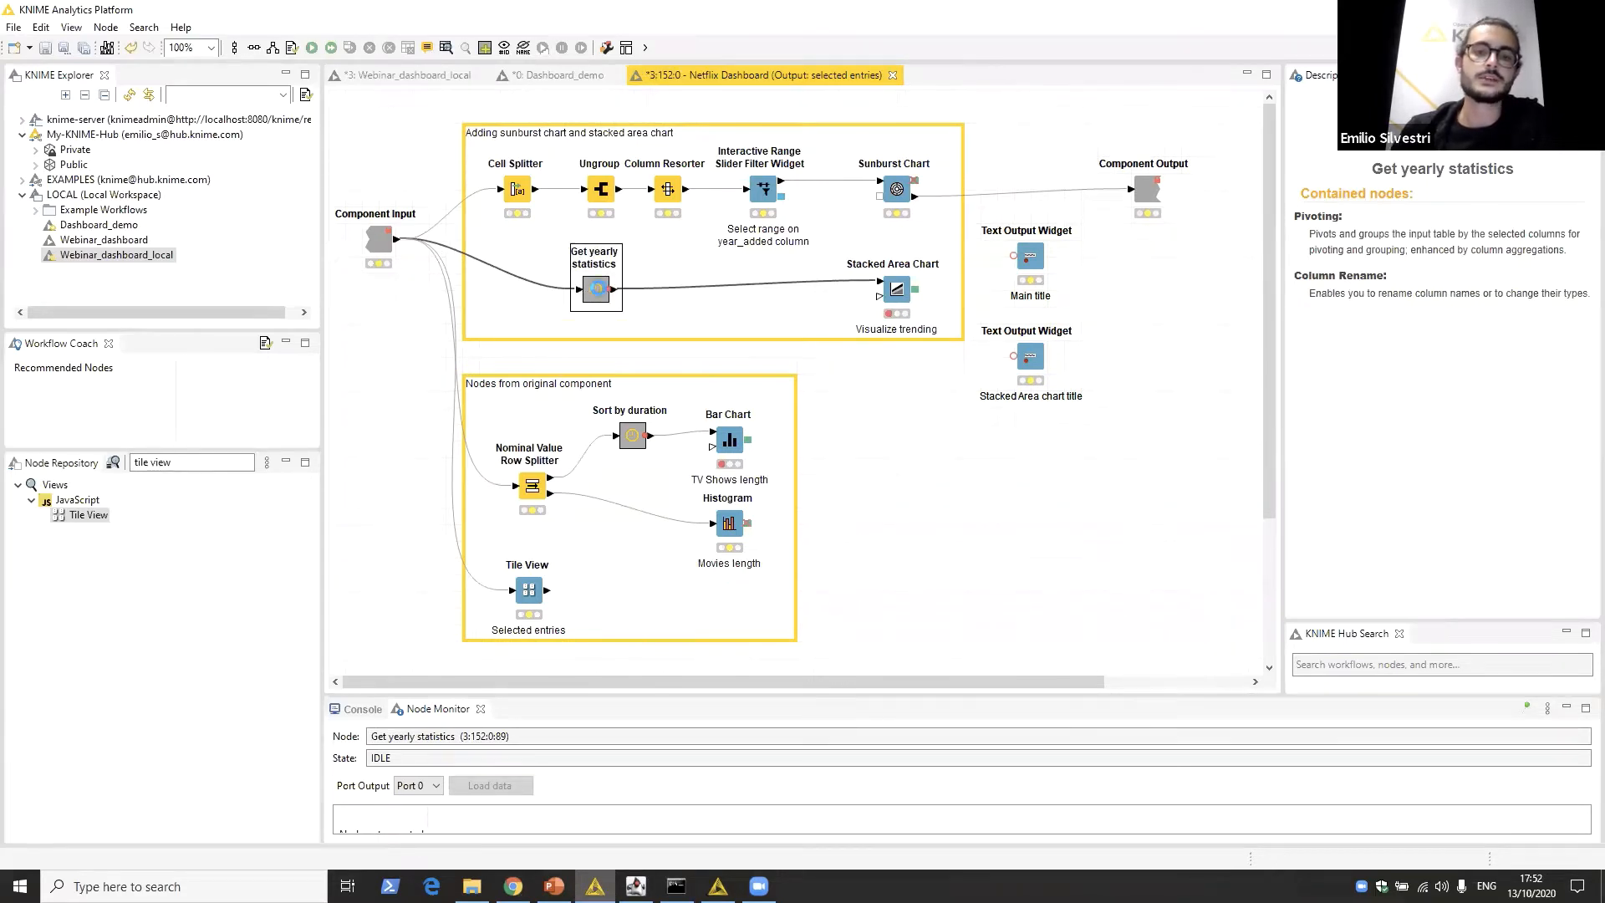
{"action": "double_click", "coordinate": [595, 289]}
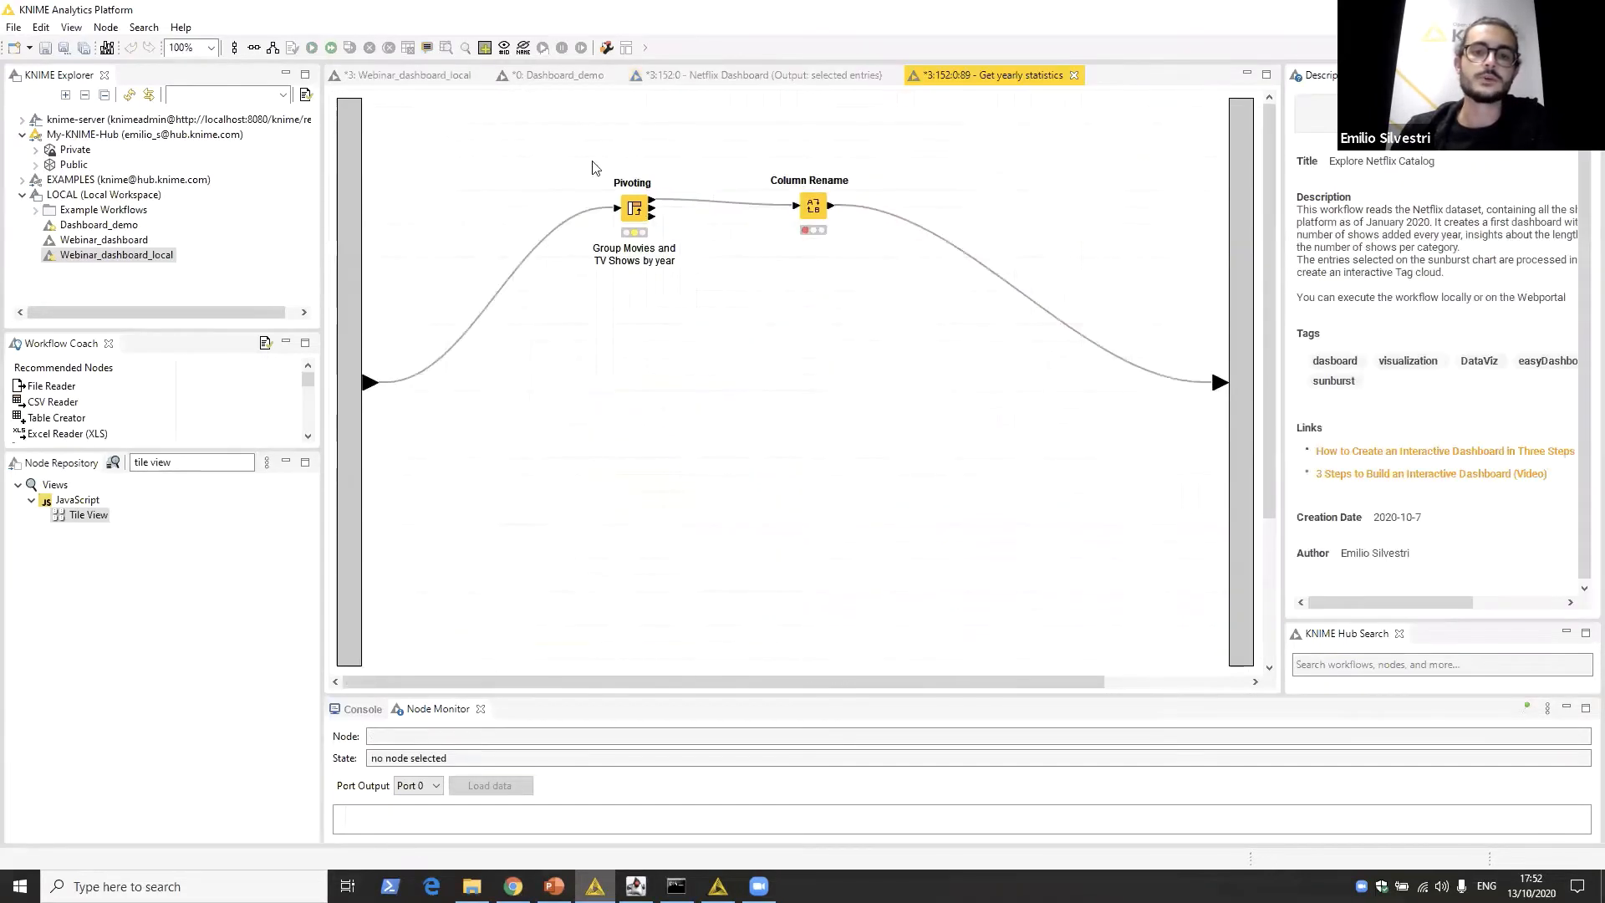
{"action": "middle_click", "coordinate": [986, 84]}
{"action": "left_click", "coordinate": [689, 364]}
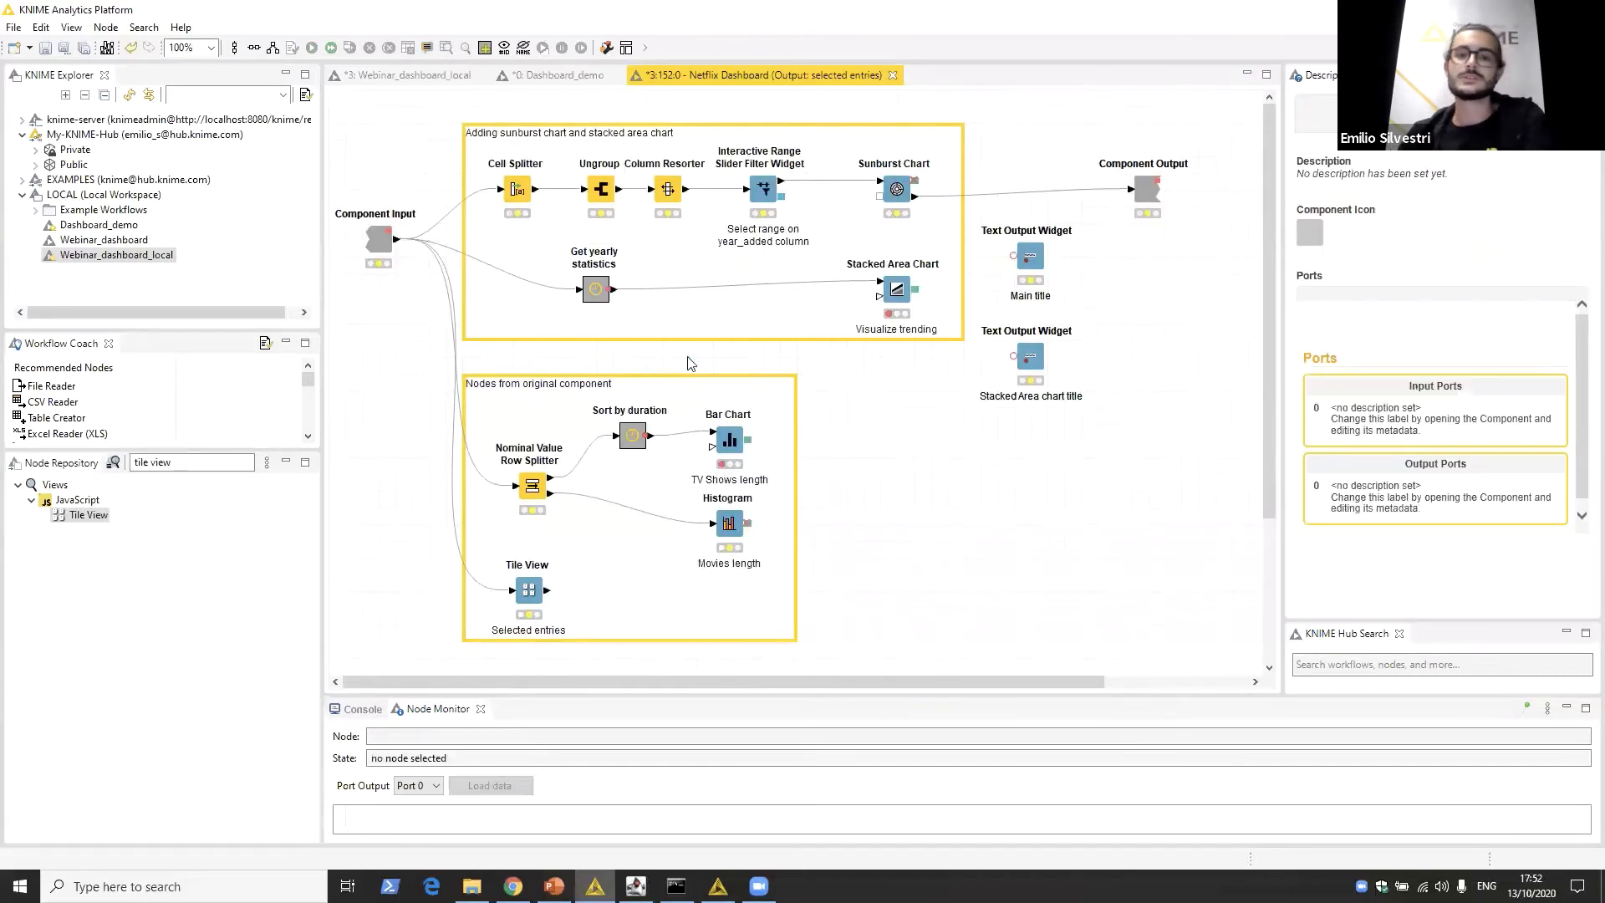
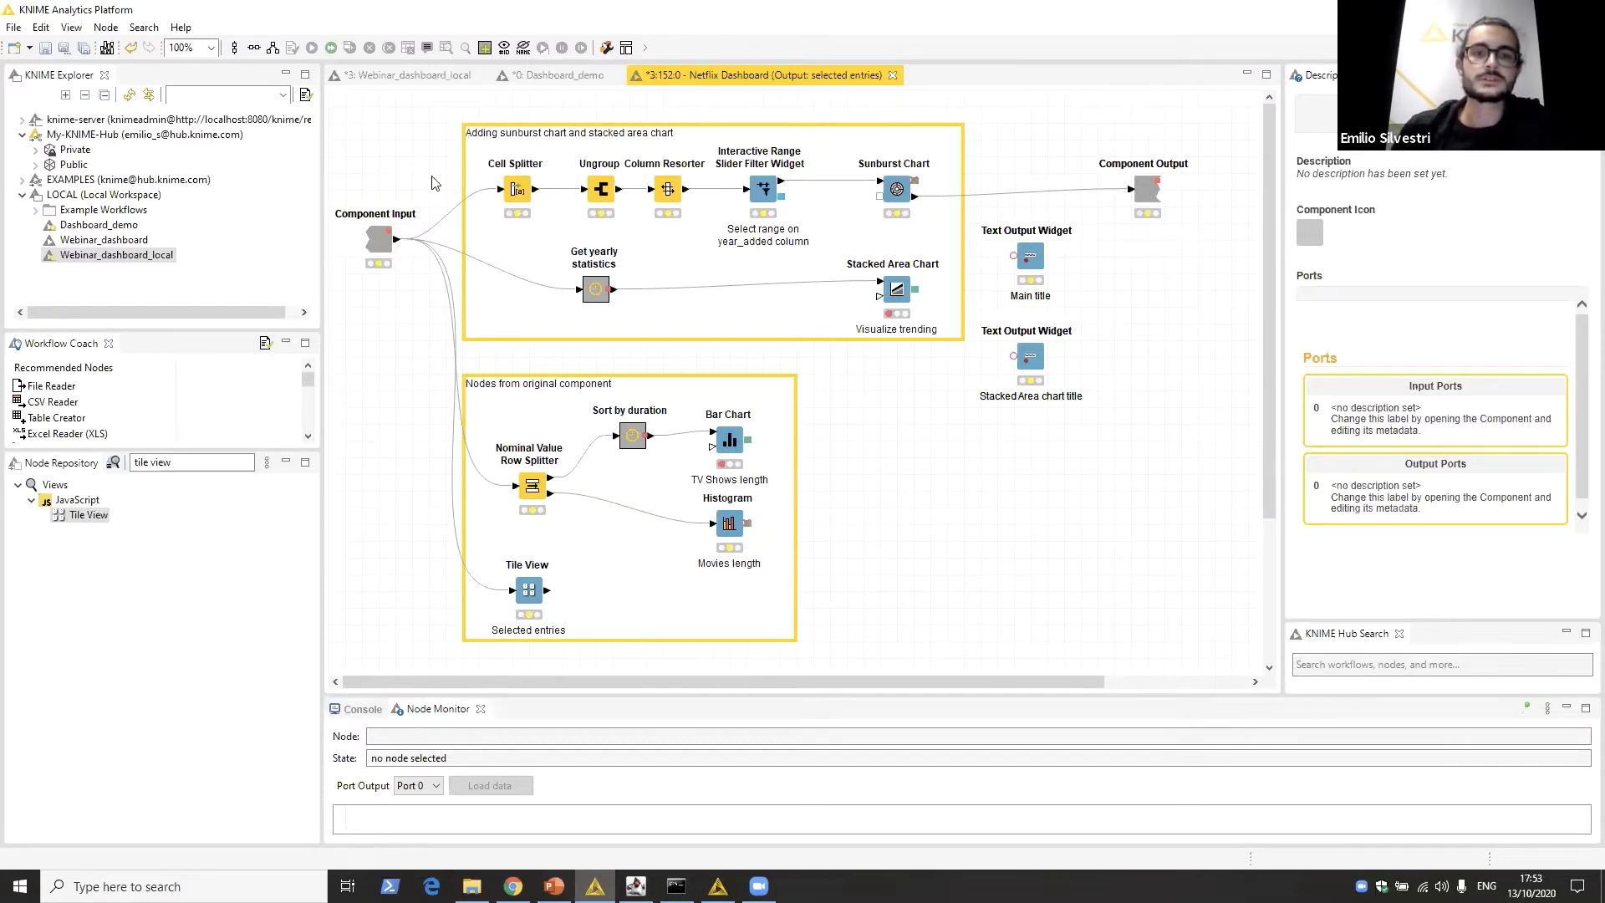
Step: Collapse the Cell Splitter, Ungroup and Column Resorter nodes into a metanode named "preprocessing"
{"action": "left_click_drag", "start_coordinate": [432, 177], "coordinate": [675, 221]}
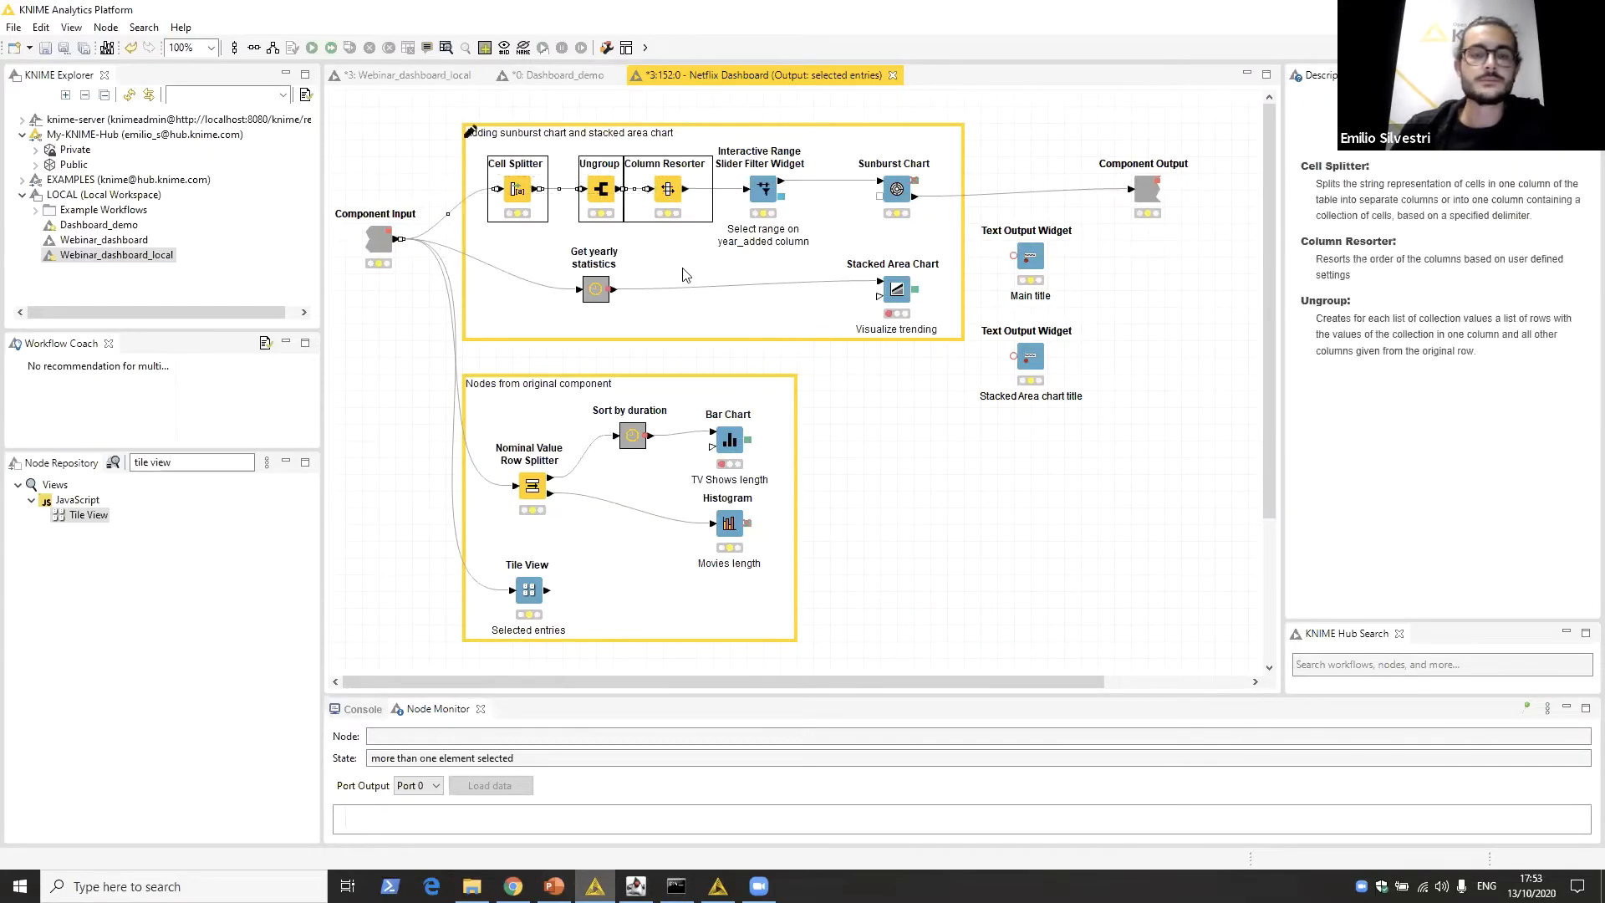
{"action": "right_click", "coordinate": [673, 194]}
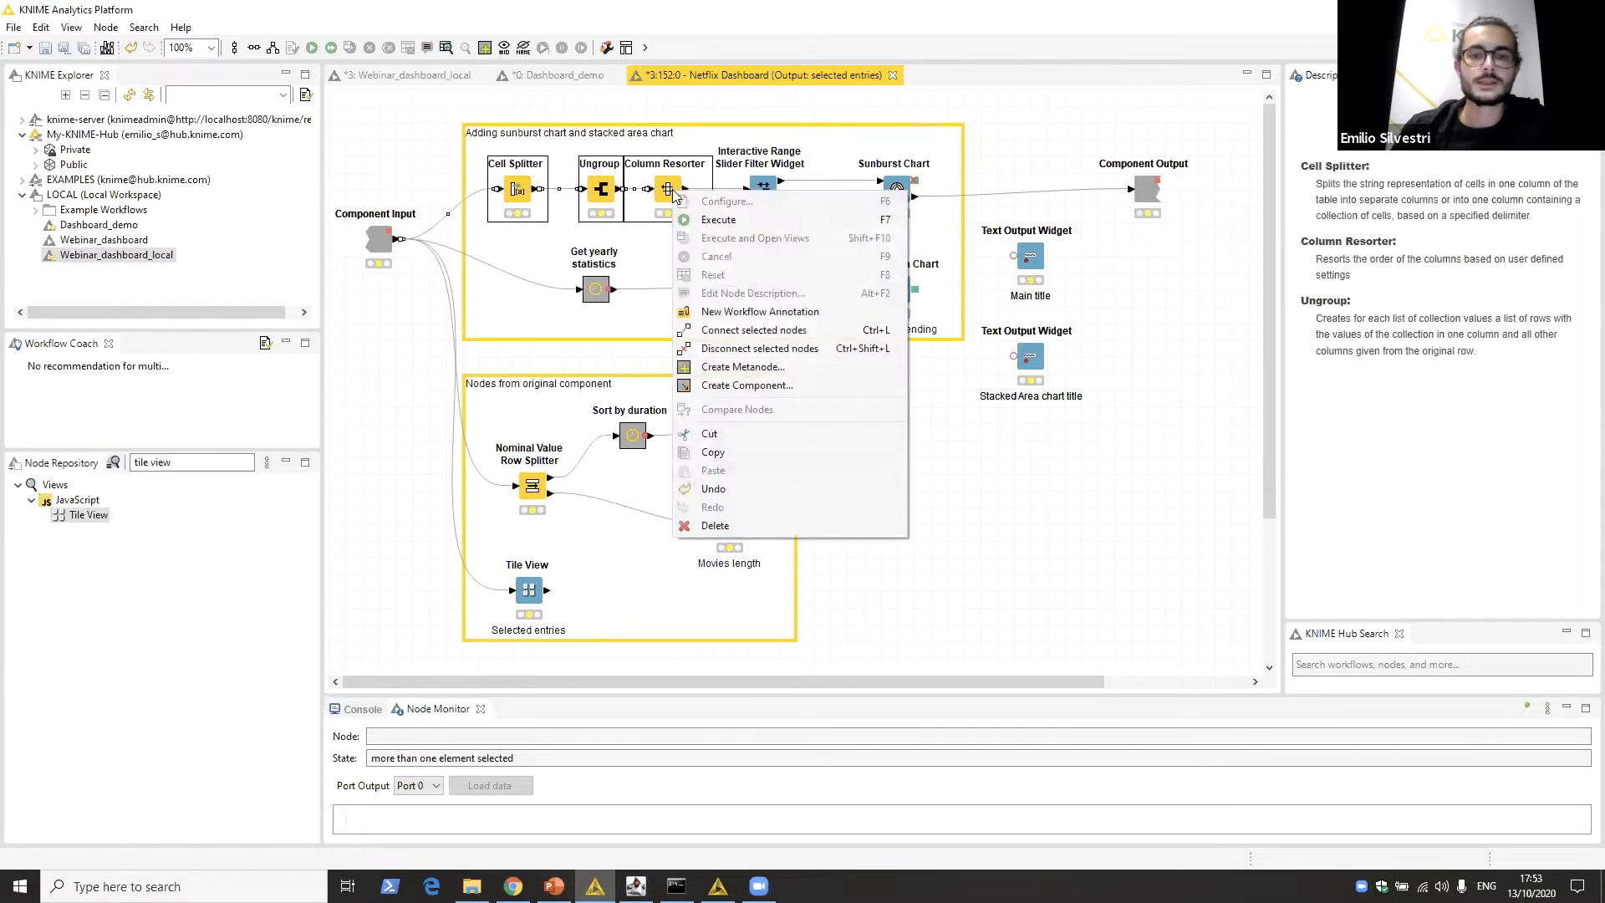
{"action": "left_click", "coordinate": [792, 366]}
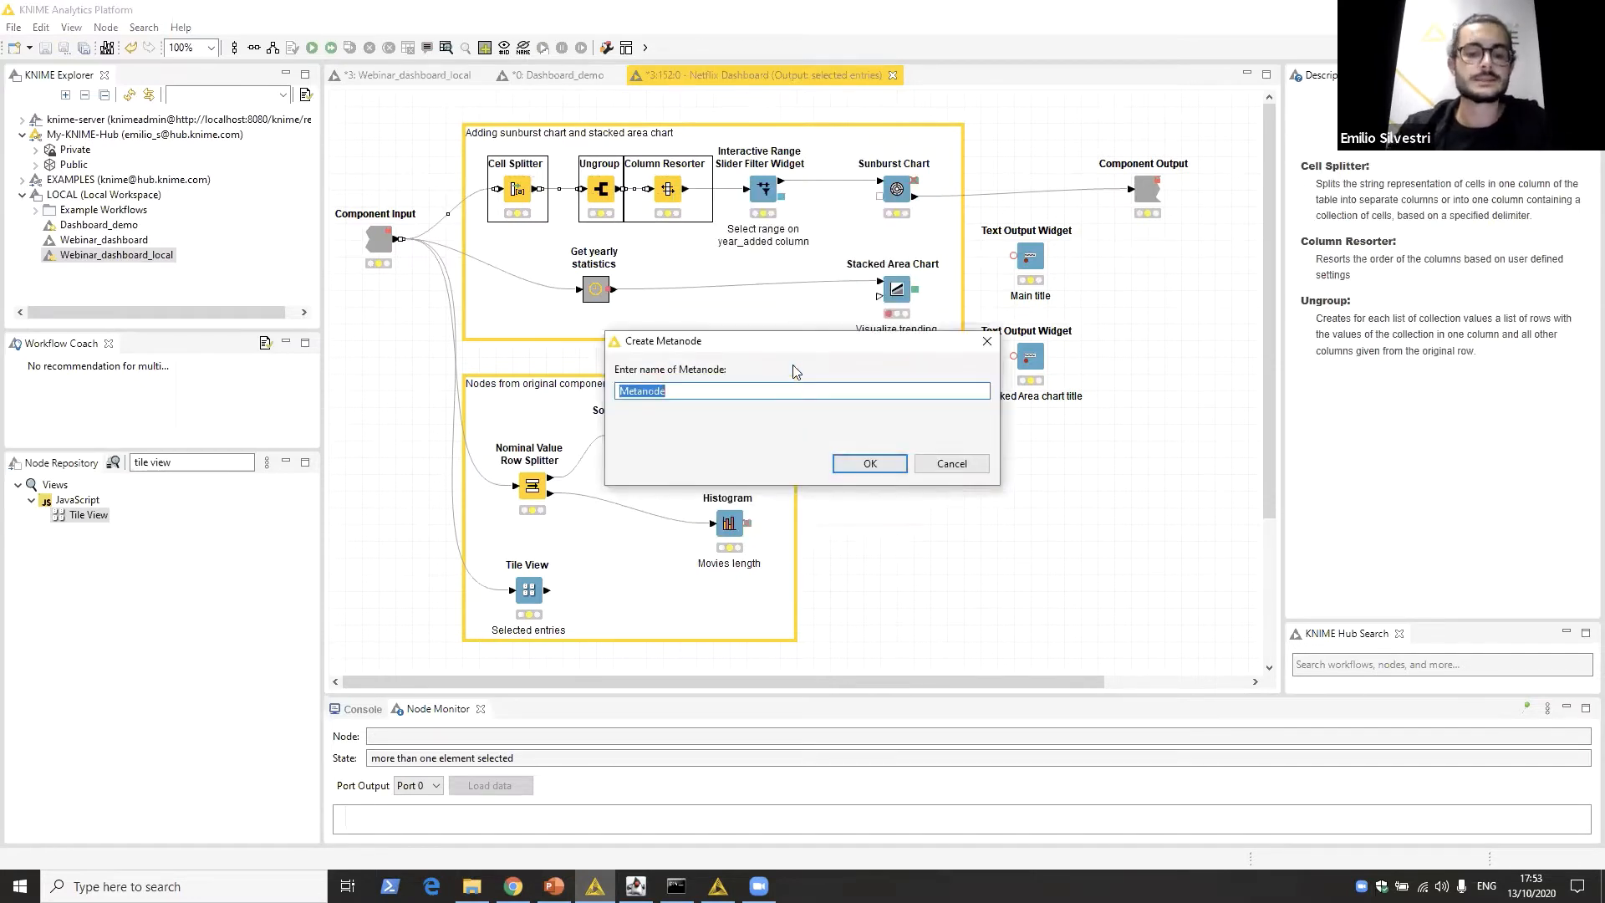
{"action": "type", "text": "preprocessi"}
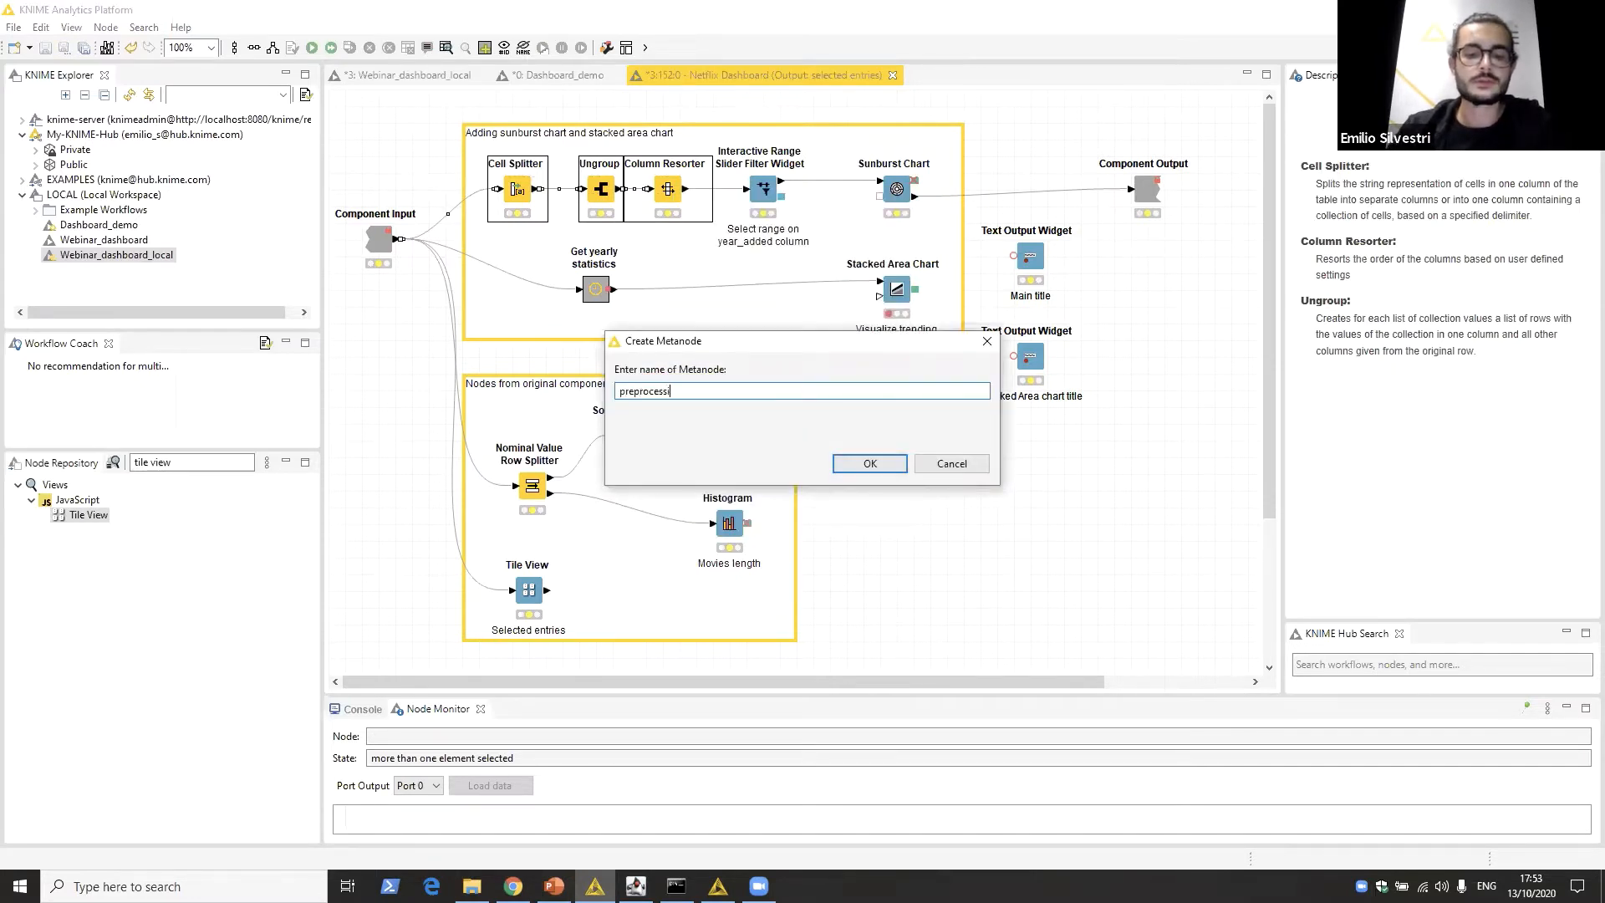
{"action": "type", "text": "ng"}
{"action": "key", "text": "Return"}
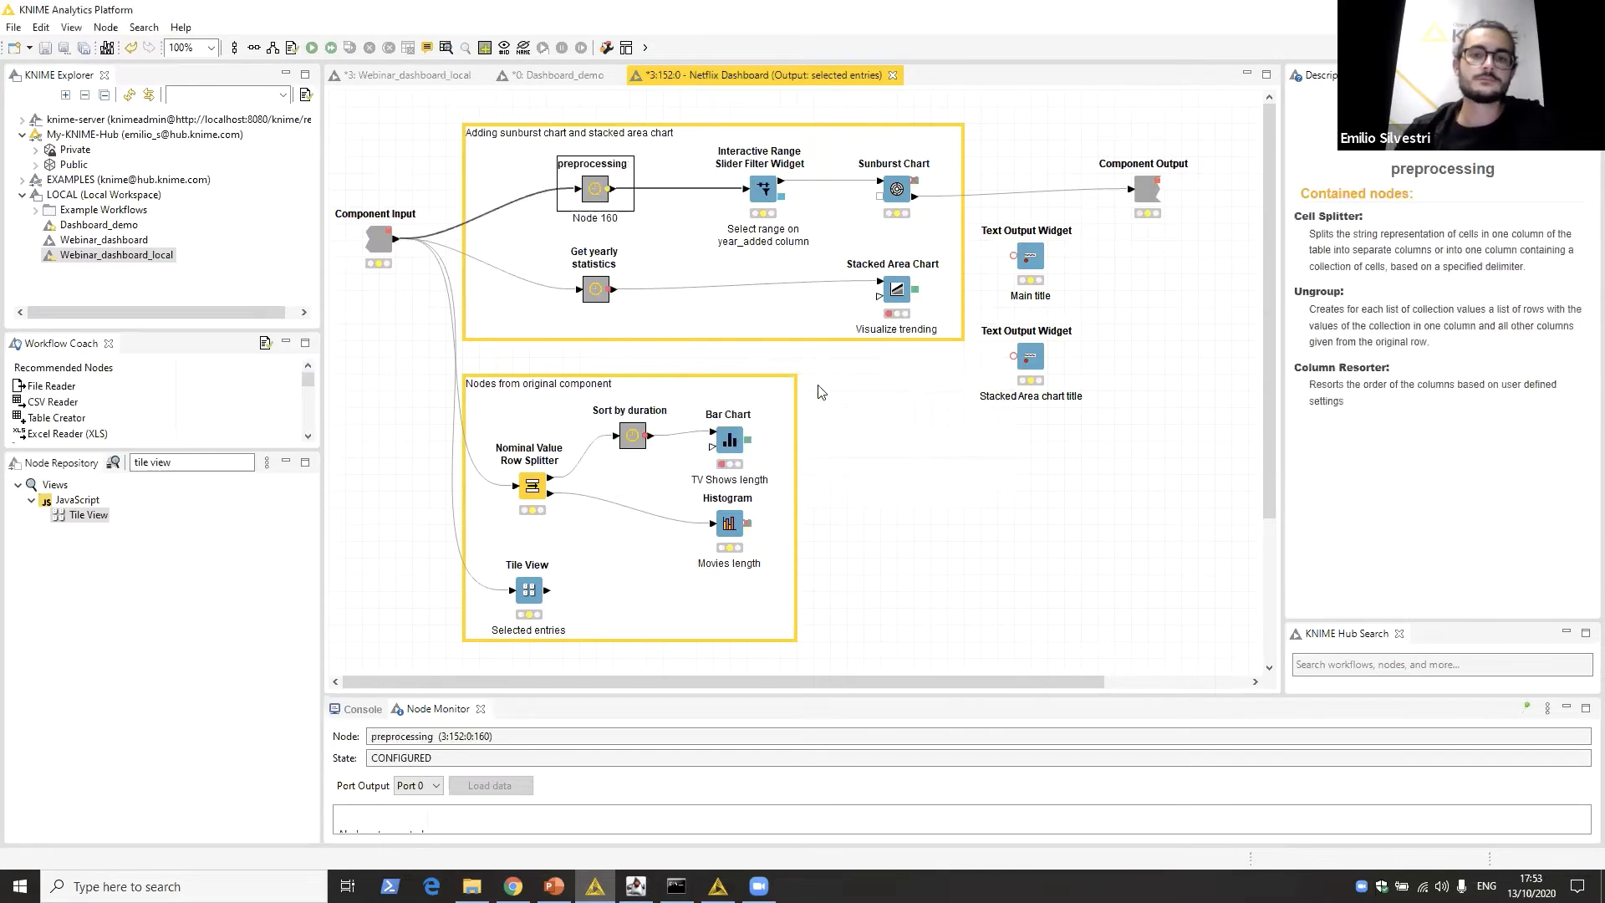
Step: Inspect the preprocessing metanode and the Interactive Range Slider Filter Widget
{"action": "left_click", "coordinate": [596, 187]}
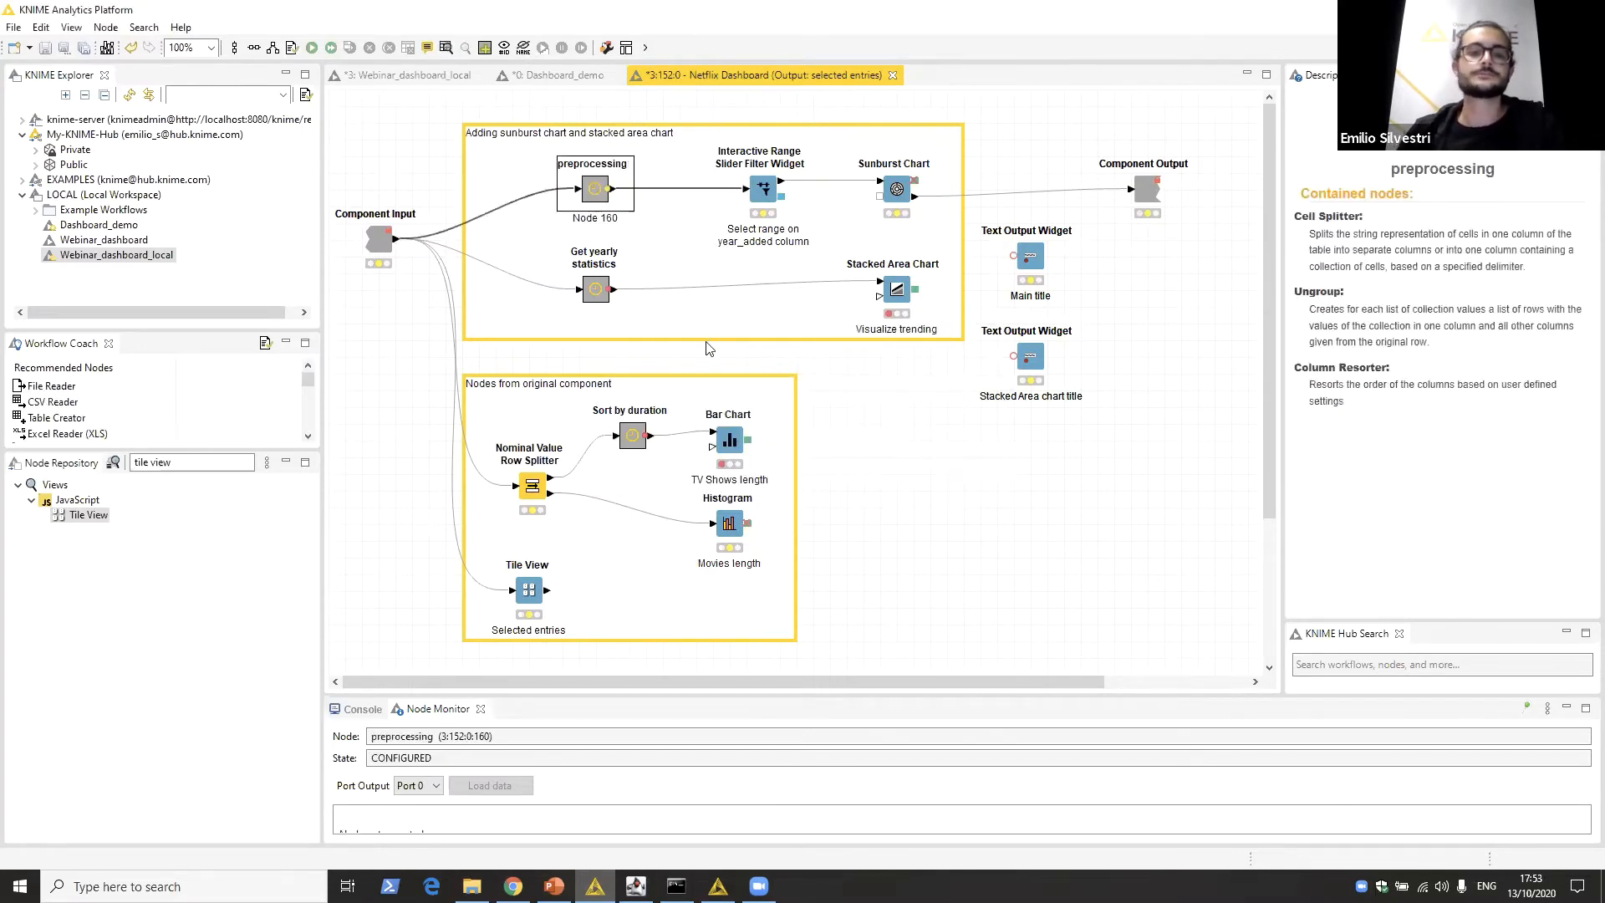
{"action": "right_click", "coordinate": [593, 190]}
{"action": "left_click", "coordinate": [864, 437]}
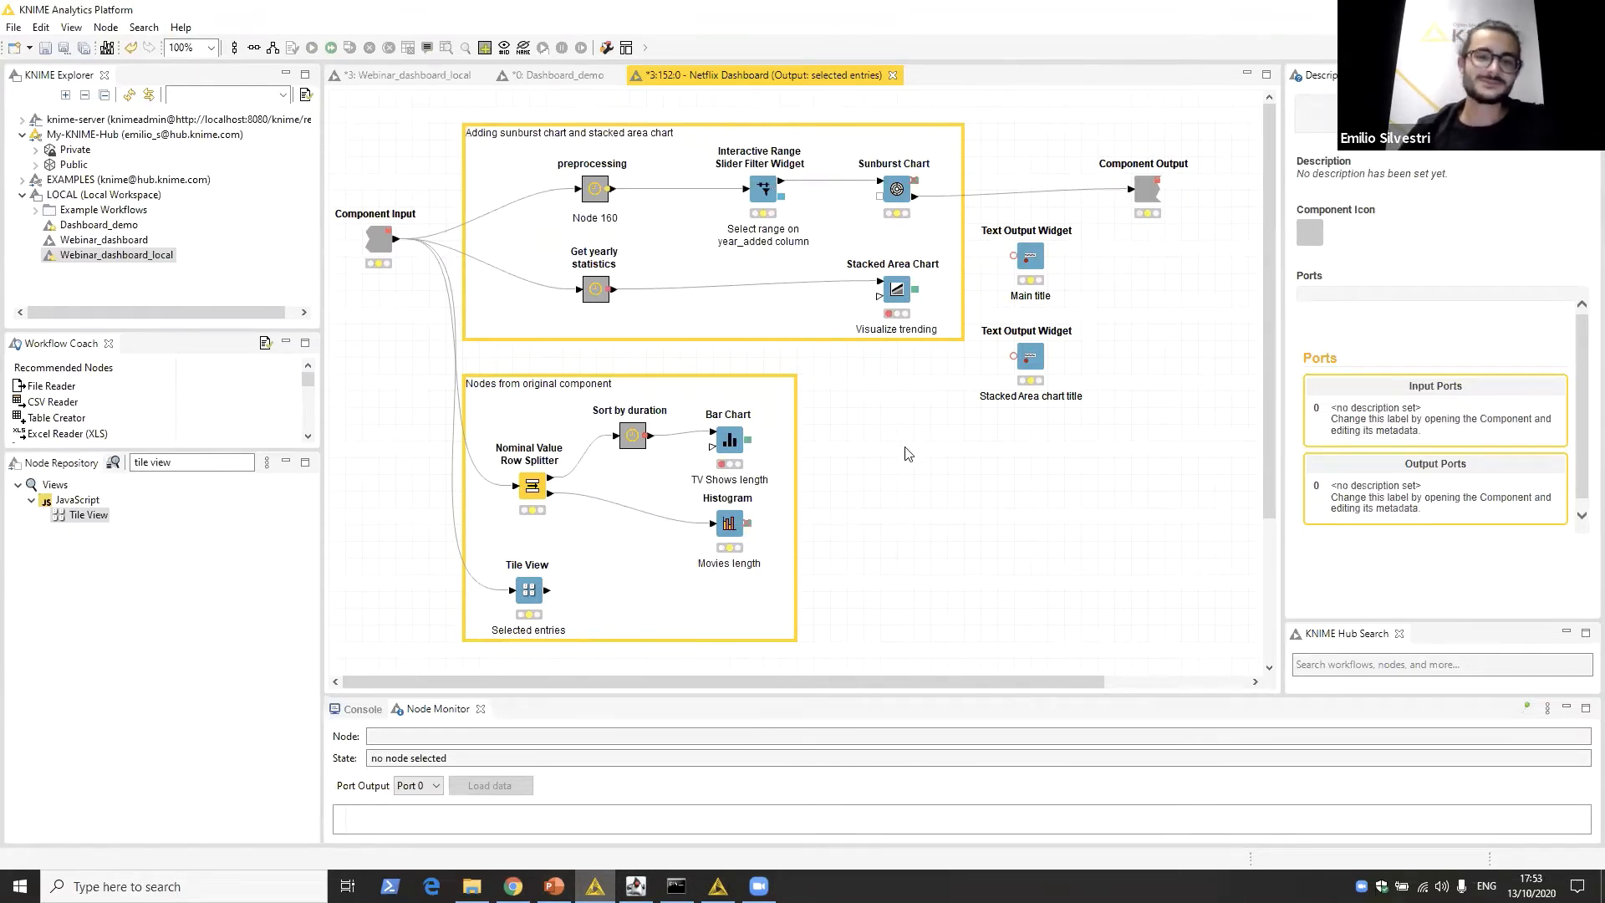
{"action": "left_click", "coordinate": [765, 195]}
{"action": "left_click", "coordinate": [875, 579]}
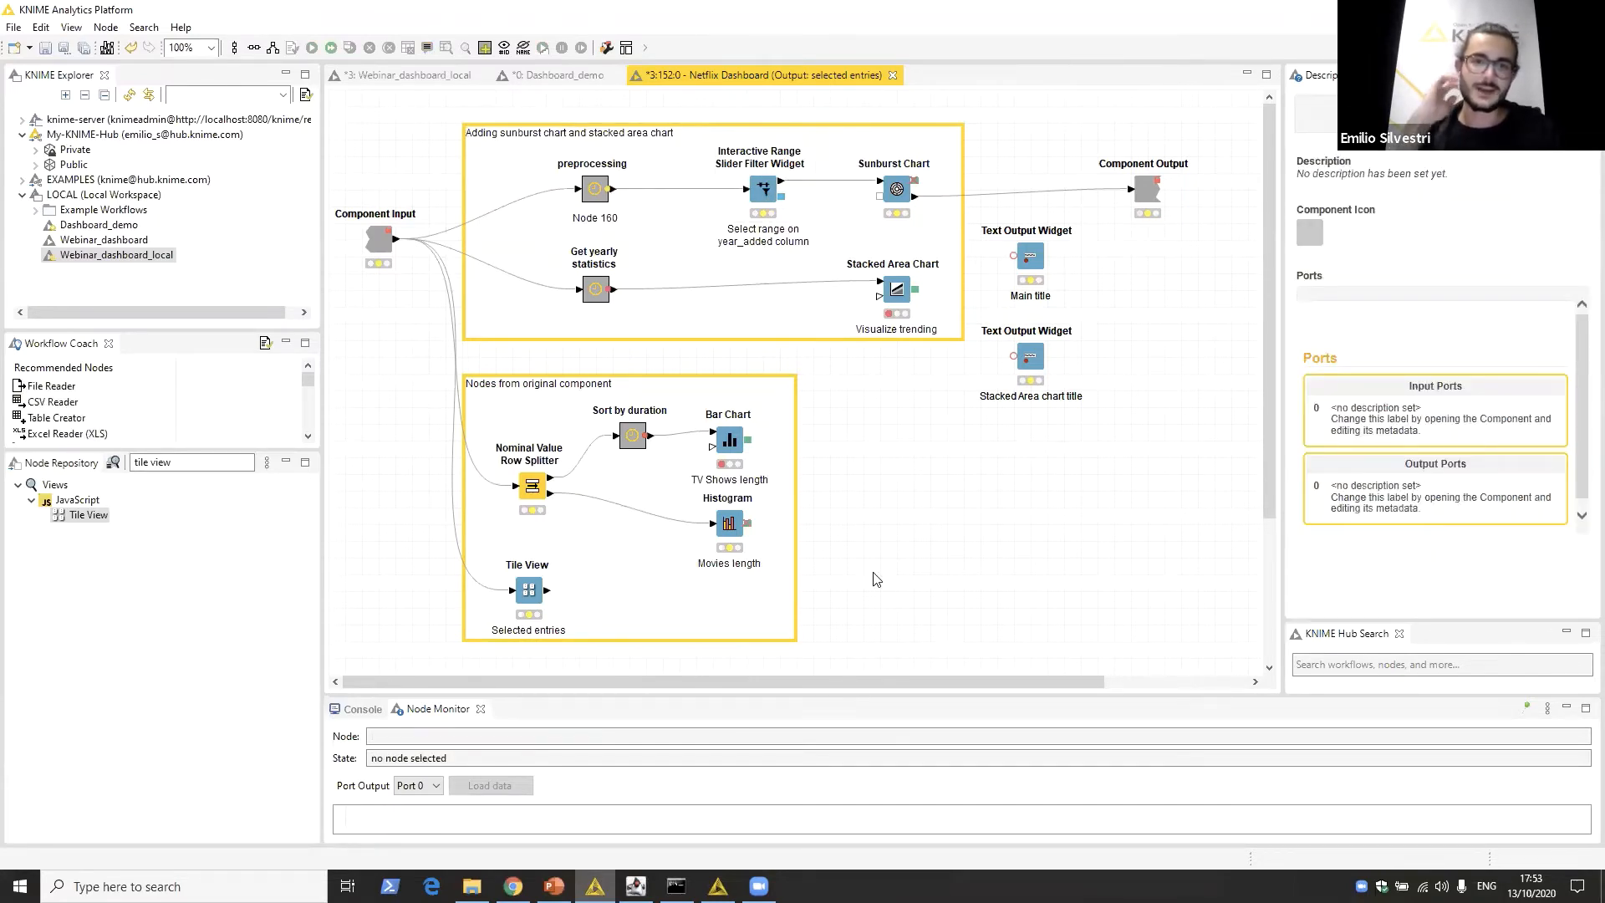
{"action": "left_click", "coordinate": [766, 193]}
{"action": "left_click", "coordinate": [928, 455]}
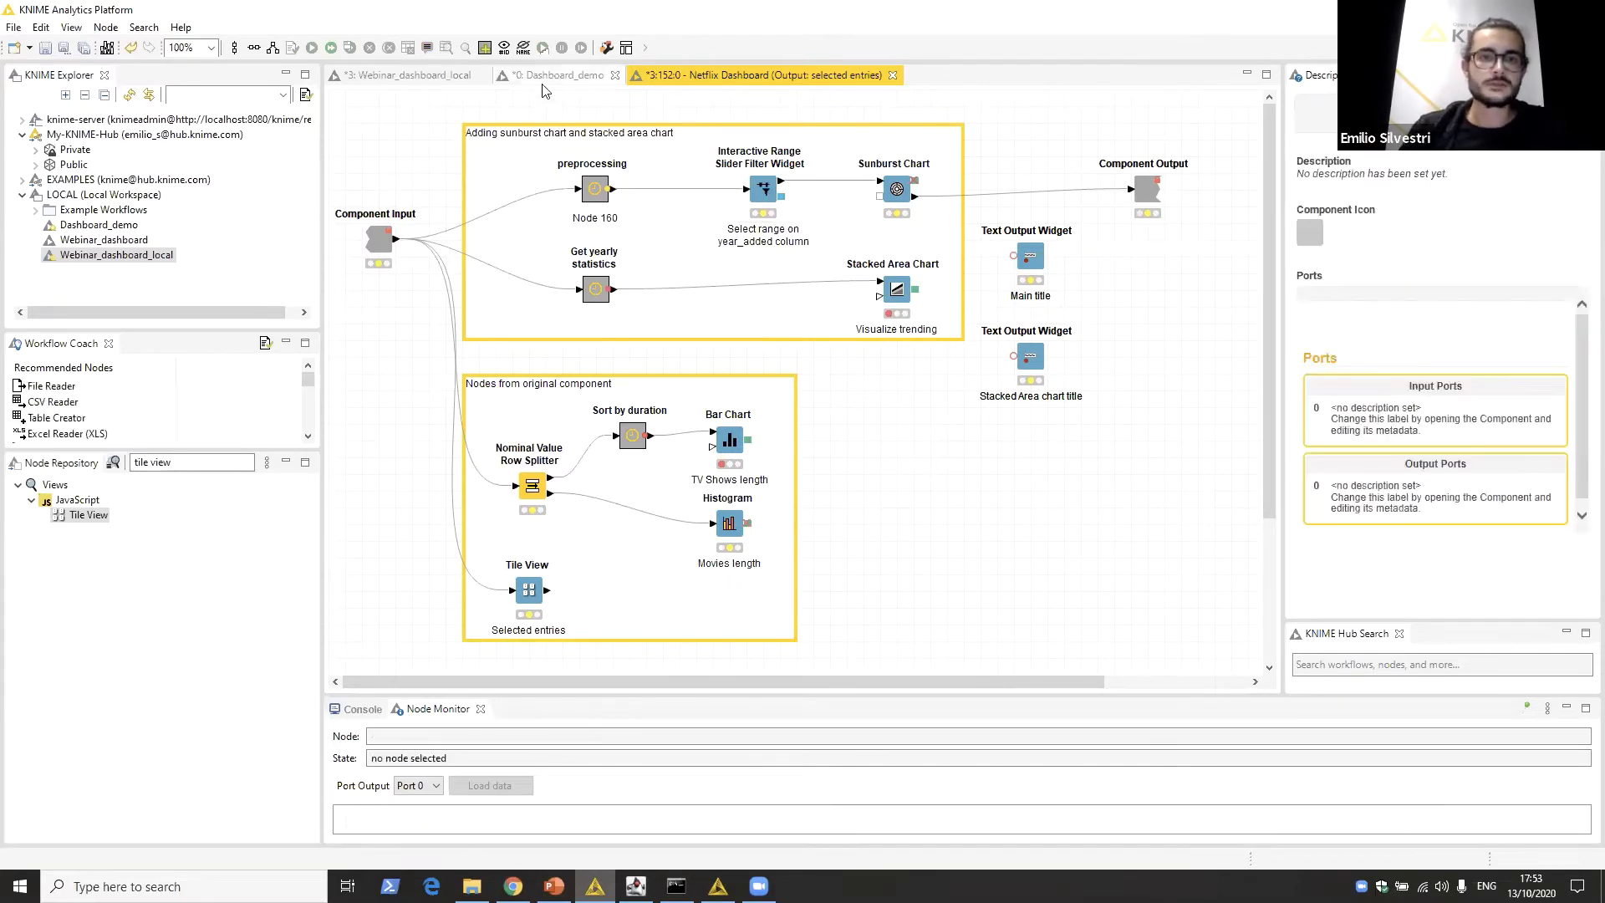
Step: Execute the Netflix Dashboard component from the Webinar_dashboard_local workflow with its interactive view open, and widen the view window
{"action": "left_click", "coordinate": [443, 75]}
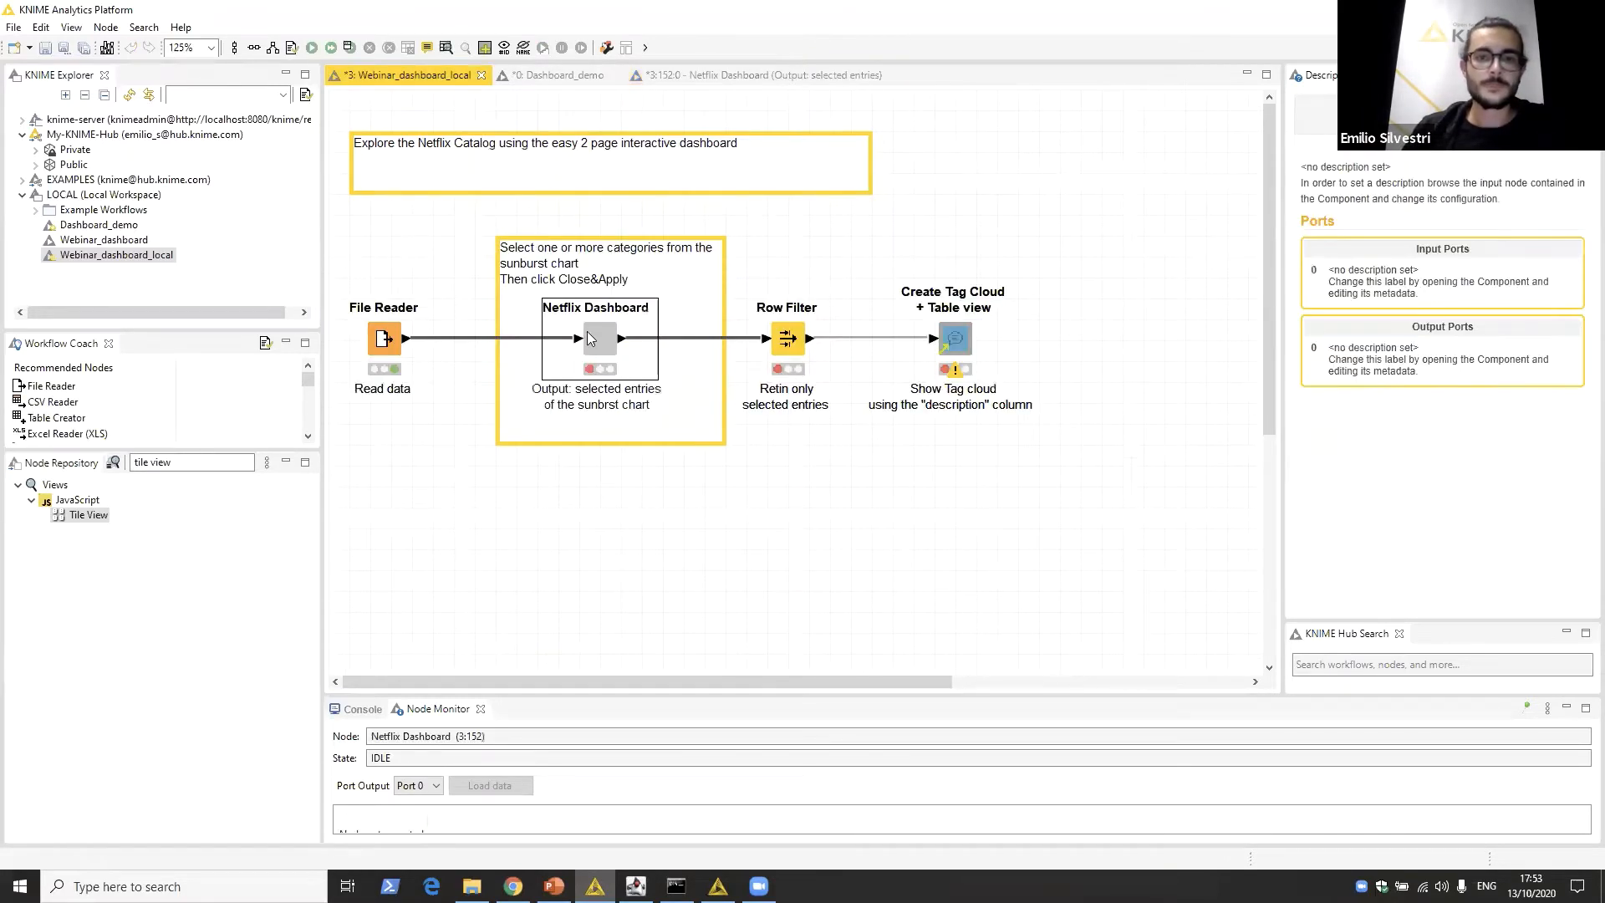
{"action": "right_click", "coordinate": [589, 331]}
{"action": "left_click", "coordinate": [711, 380]}
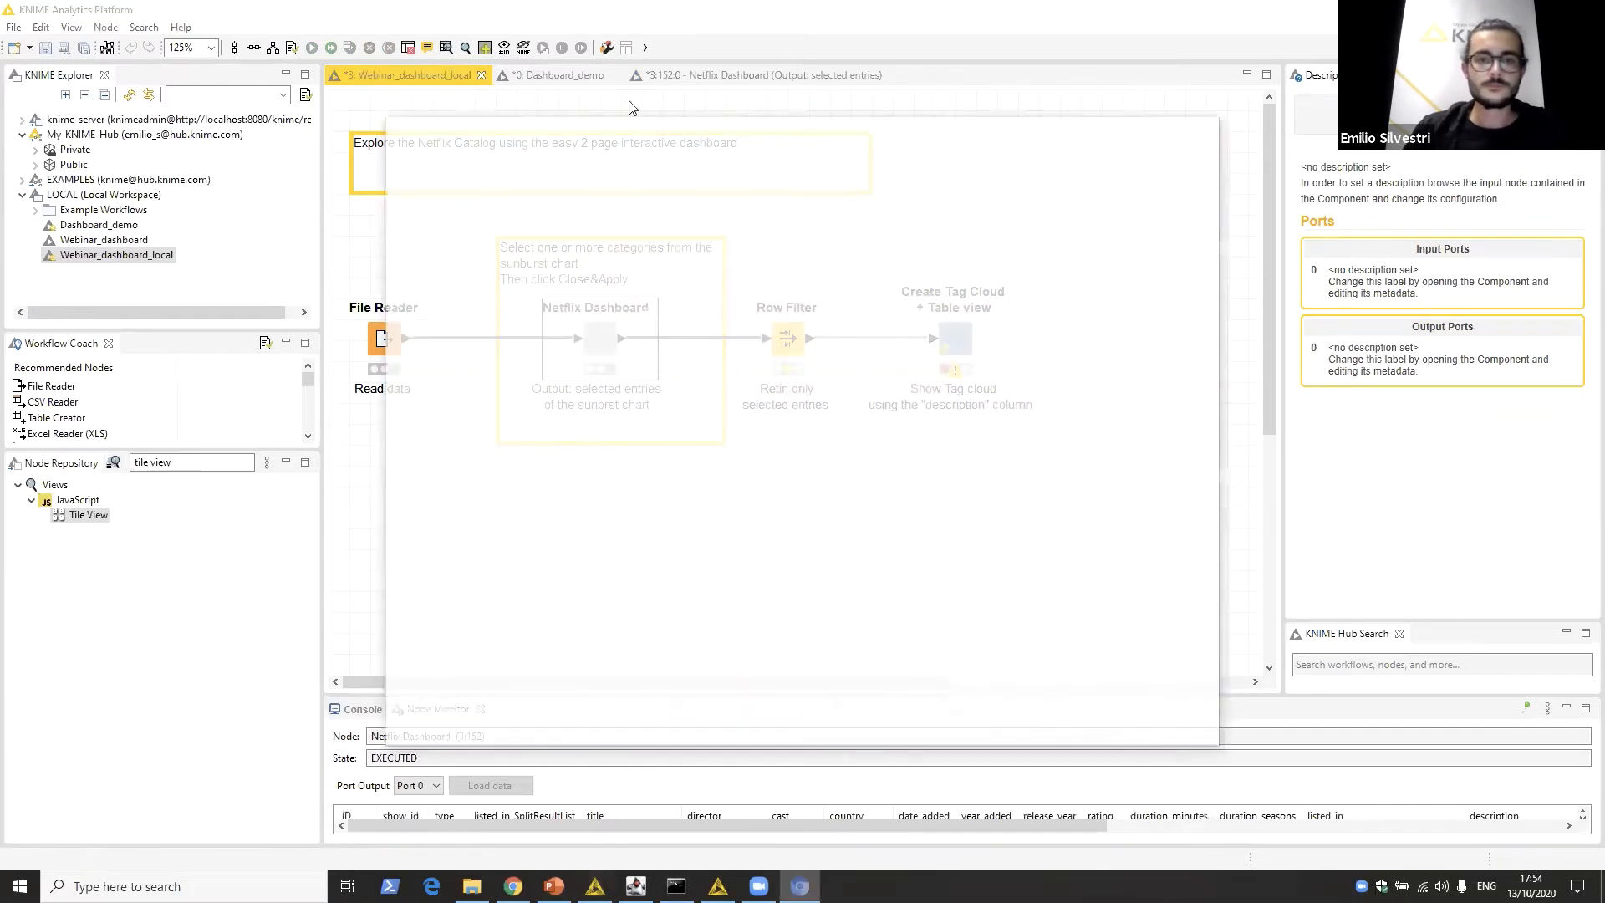
{"action": "left_click_drag", "start_coordinate": [708, 125], "coordinate": [611, 50]}
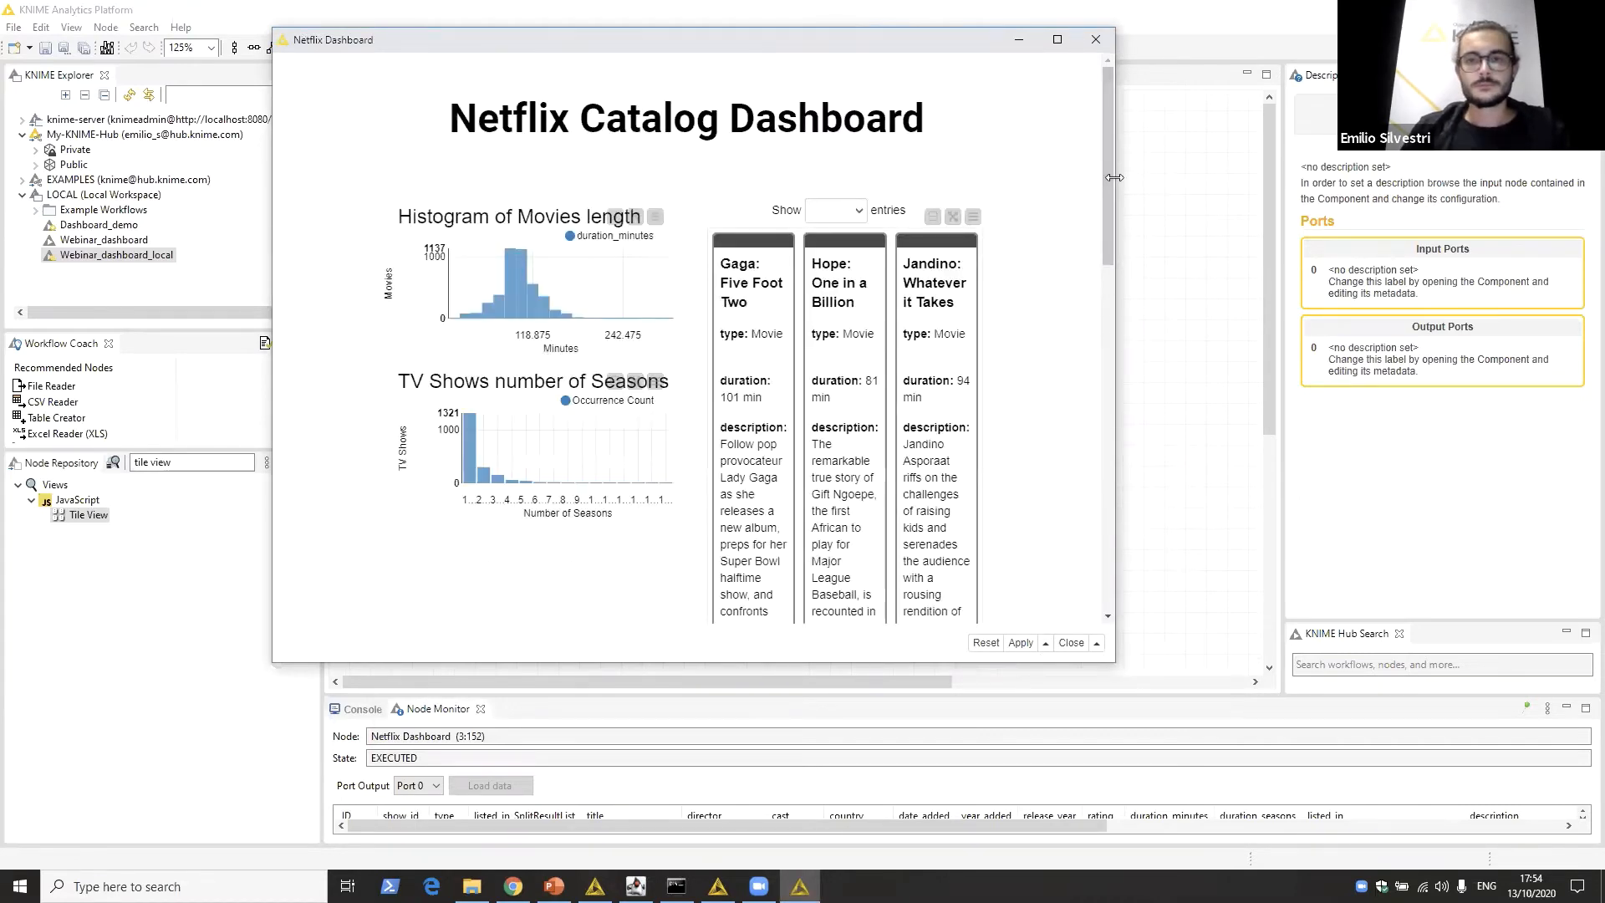
{"action": "left_click_drag", "start_coordinate": [1116, 178], "coordinate": [1418, 178]}
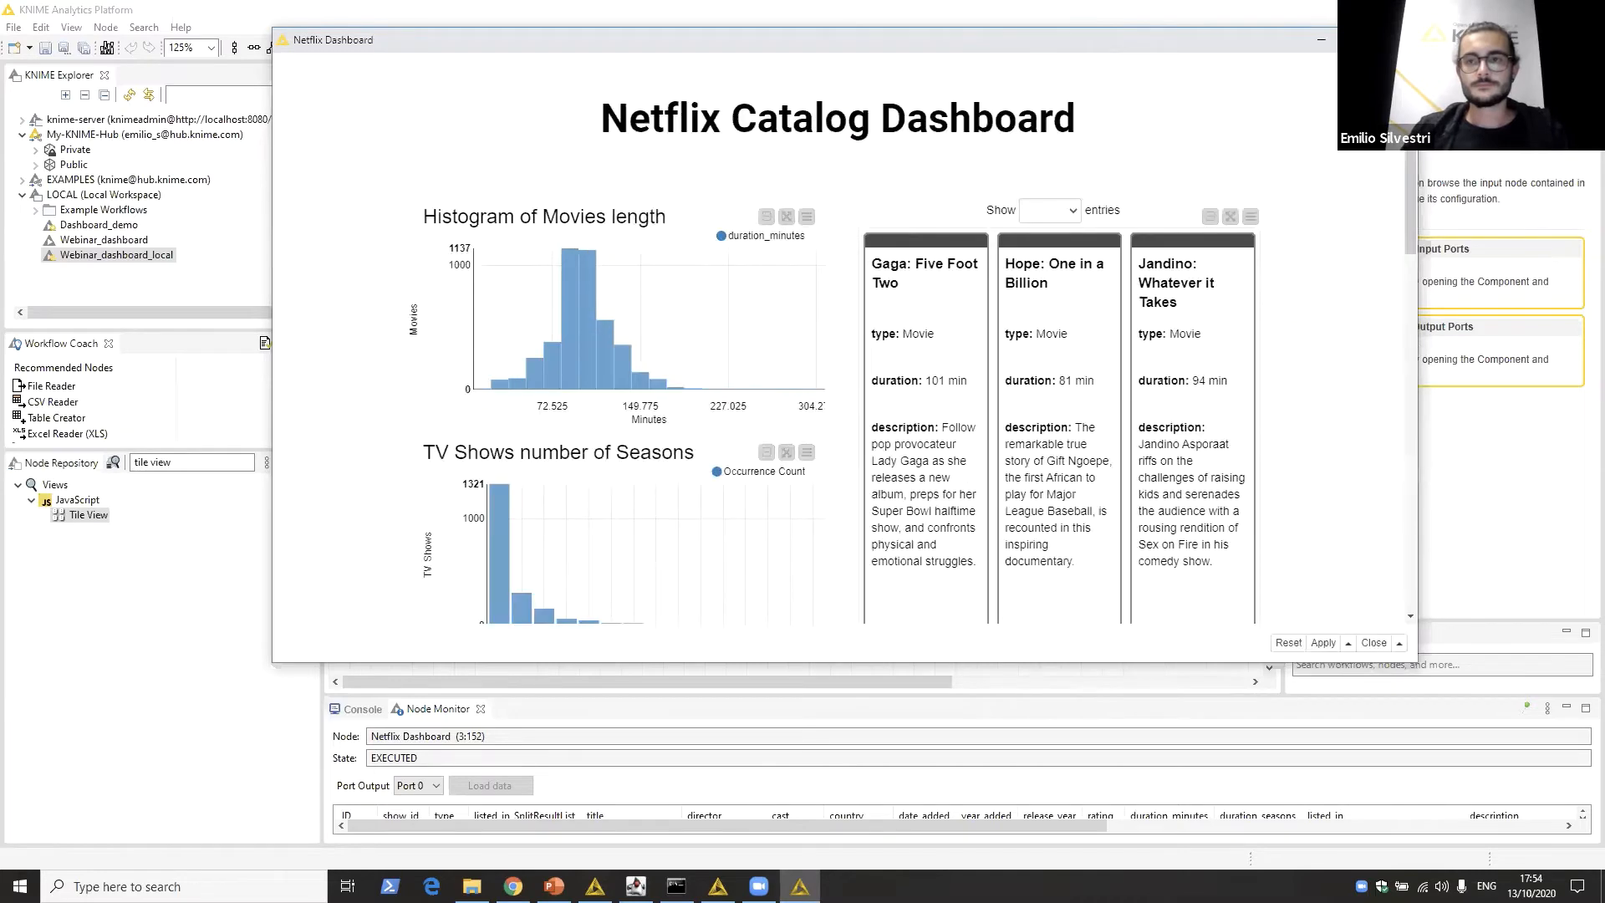
Step: Try the year range filter with upper limits of 2017 and 2018, check the dashboard's tile view, and close the dashboard
{"action": "scroll", "coordinate": [1394, 416], "scroll_direction": "down", "scroll_amount": 8}
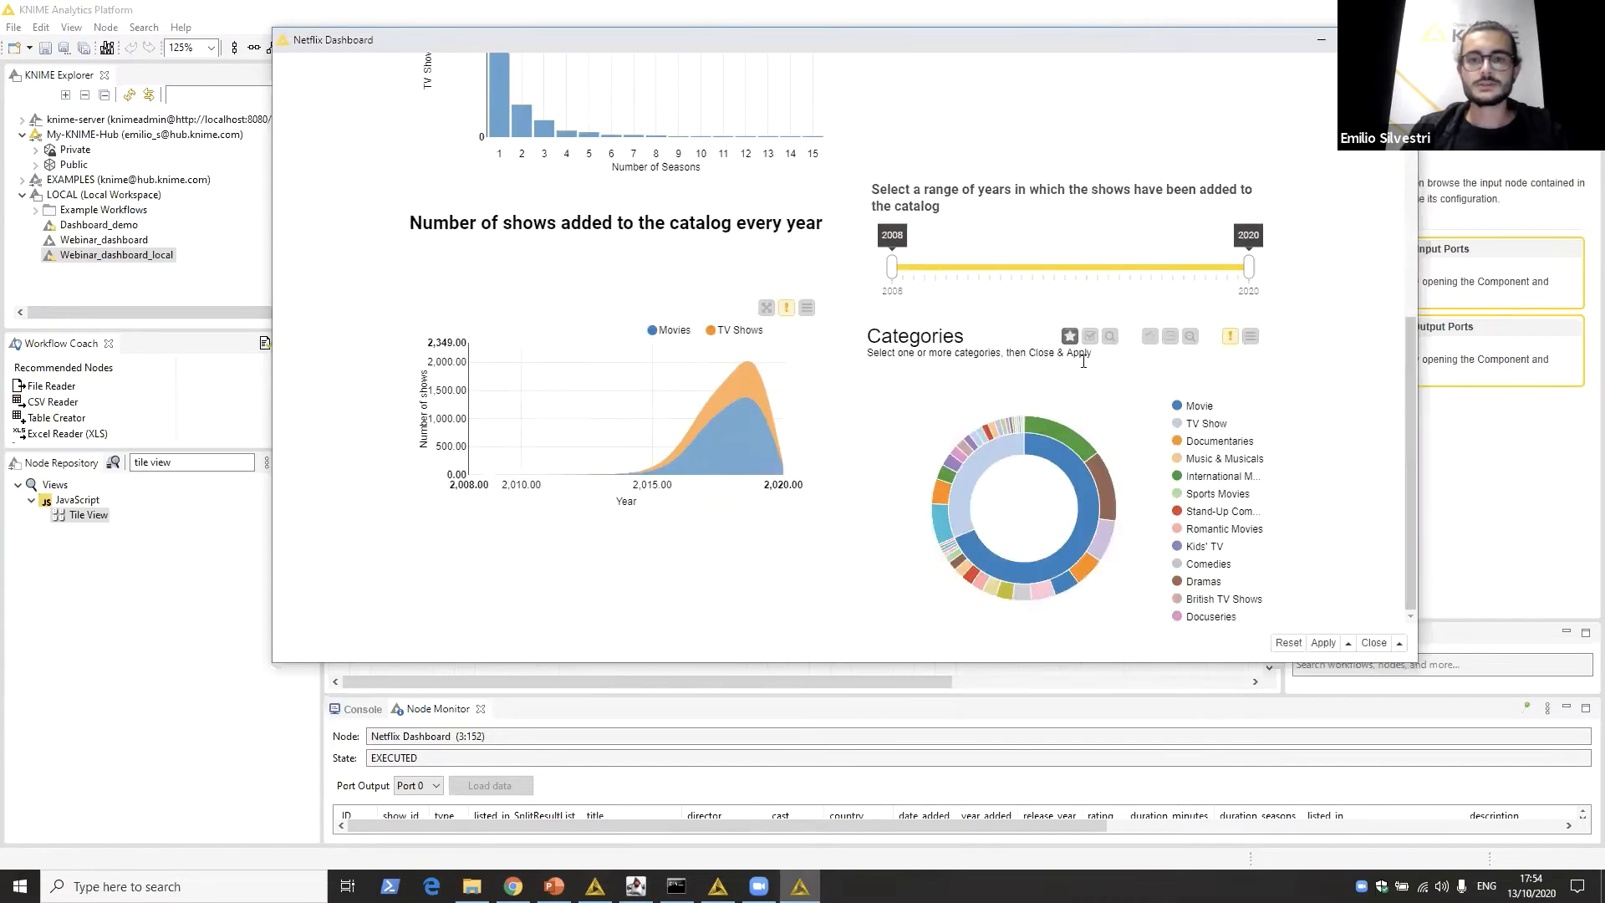
{"action": "left_click_drag", "start_coordinate": [1248, 267], "coordinate": [1158, 266]}
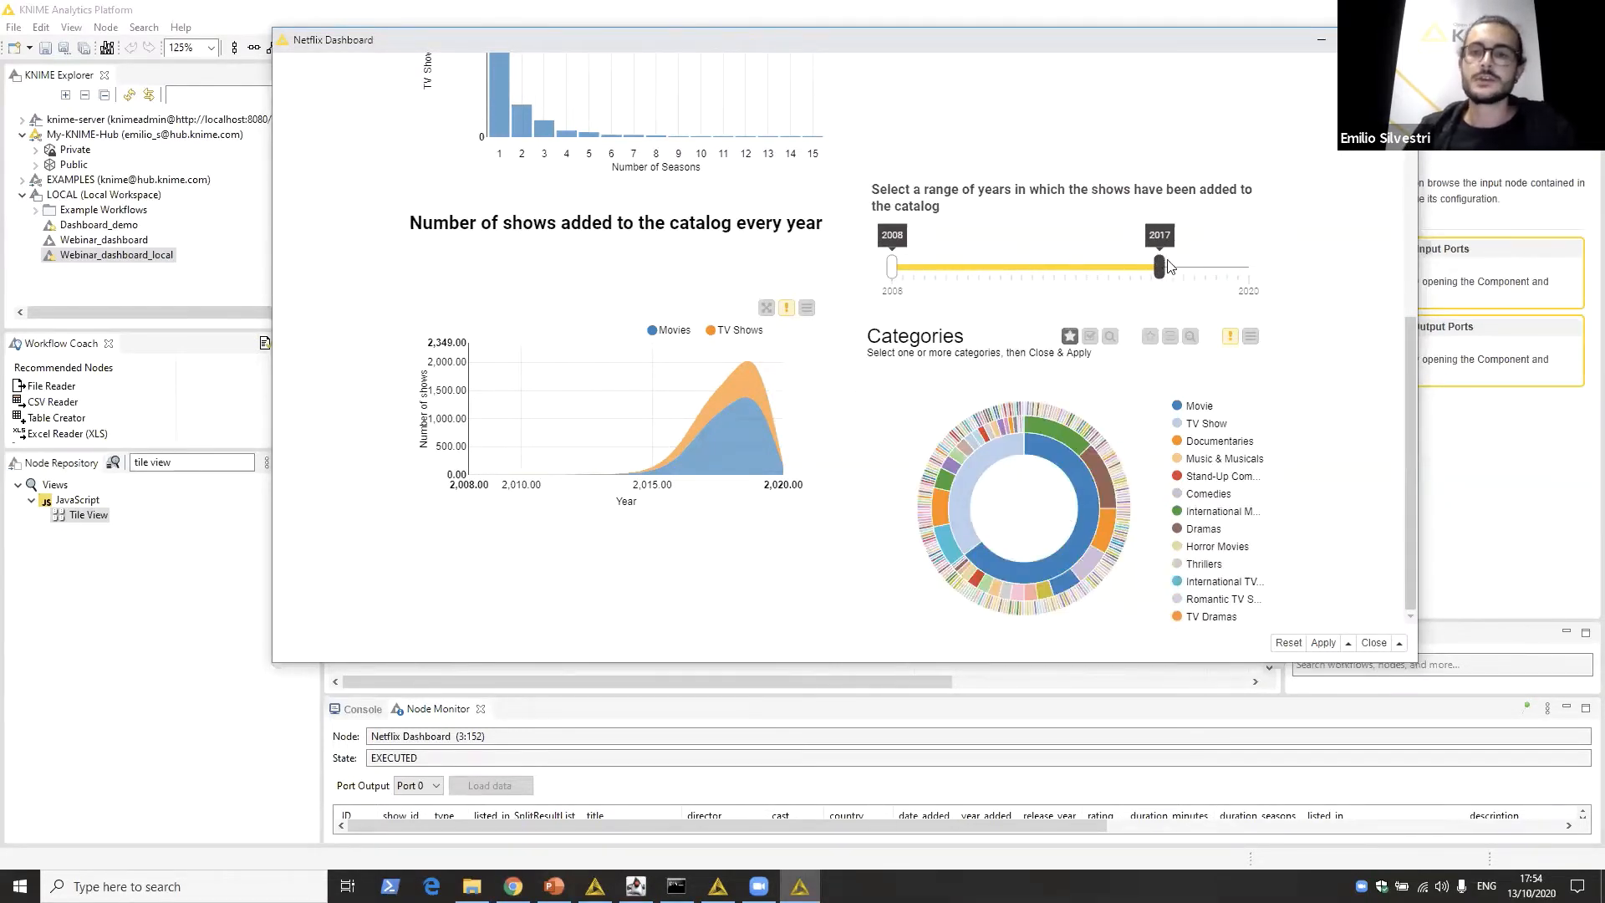
{"action": "left_click_drag", "start_coordinate": [1160, 266], "coordinate": [1189, 267]}
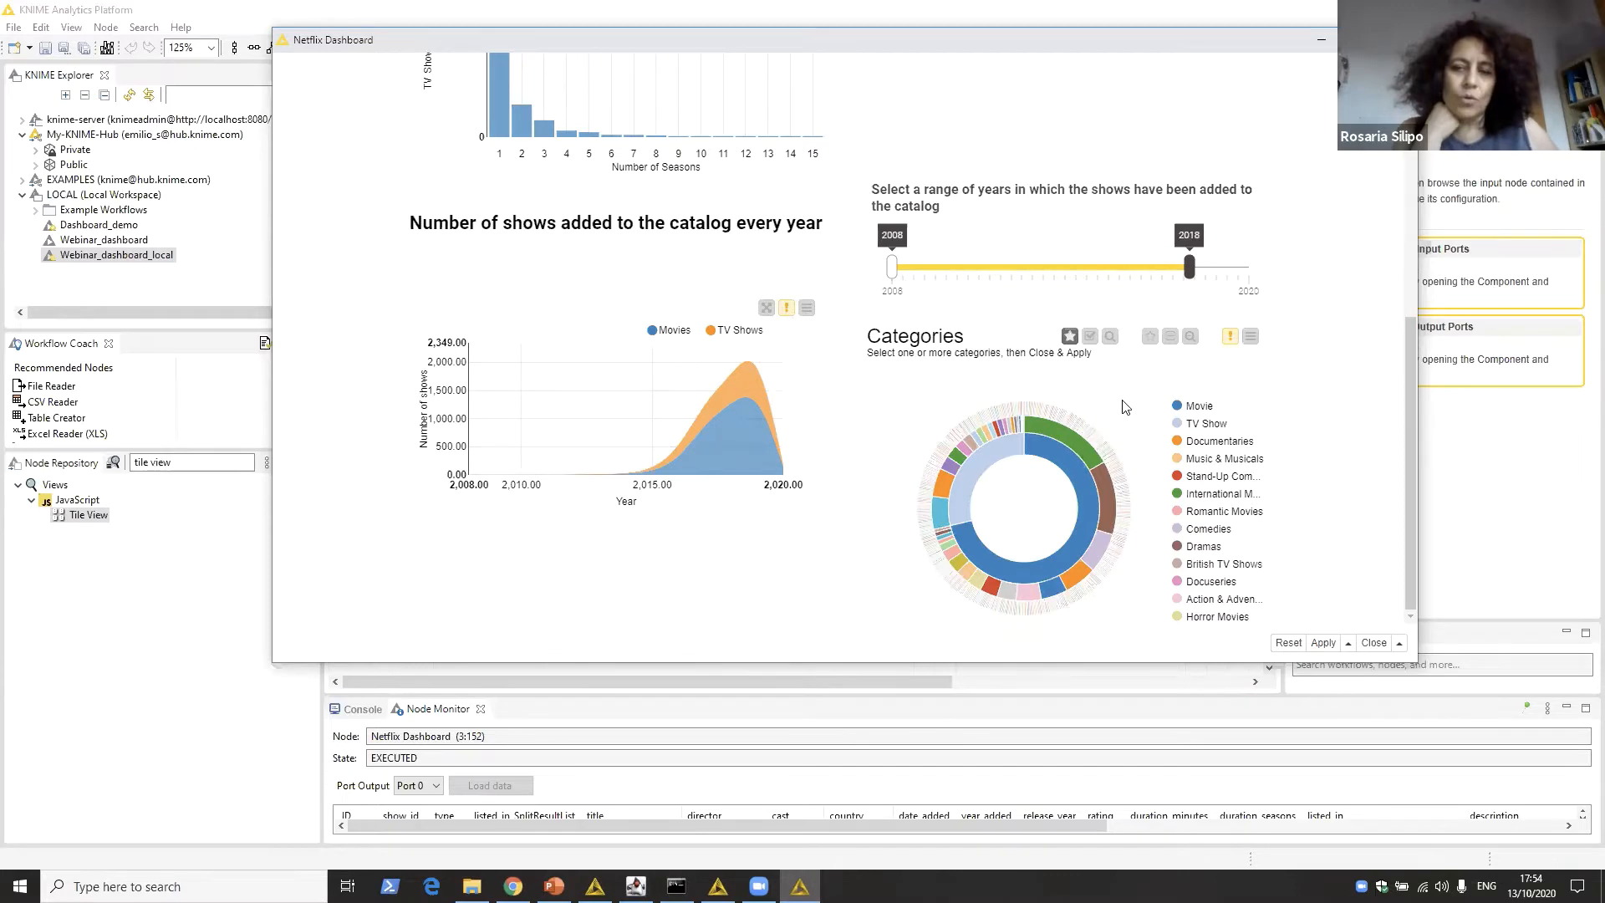
{"action": "scroll", "coordinate": [840, 476], "scroll_direction": "up", "scroll_amount": 4}
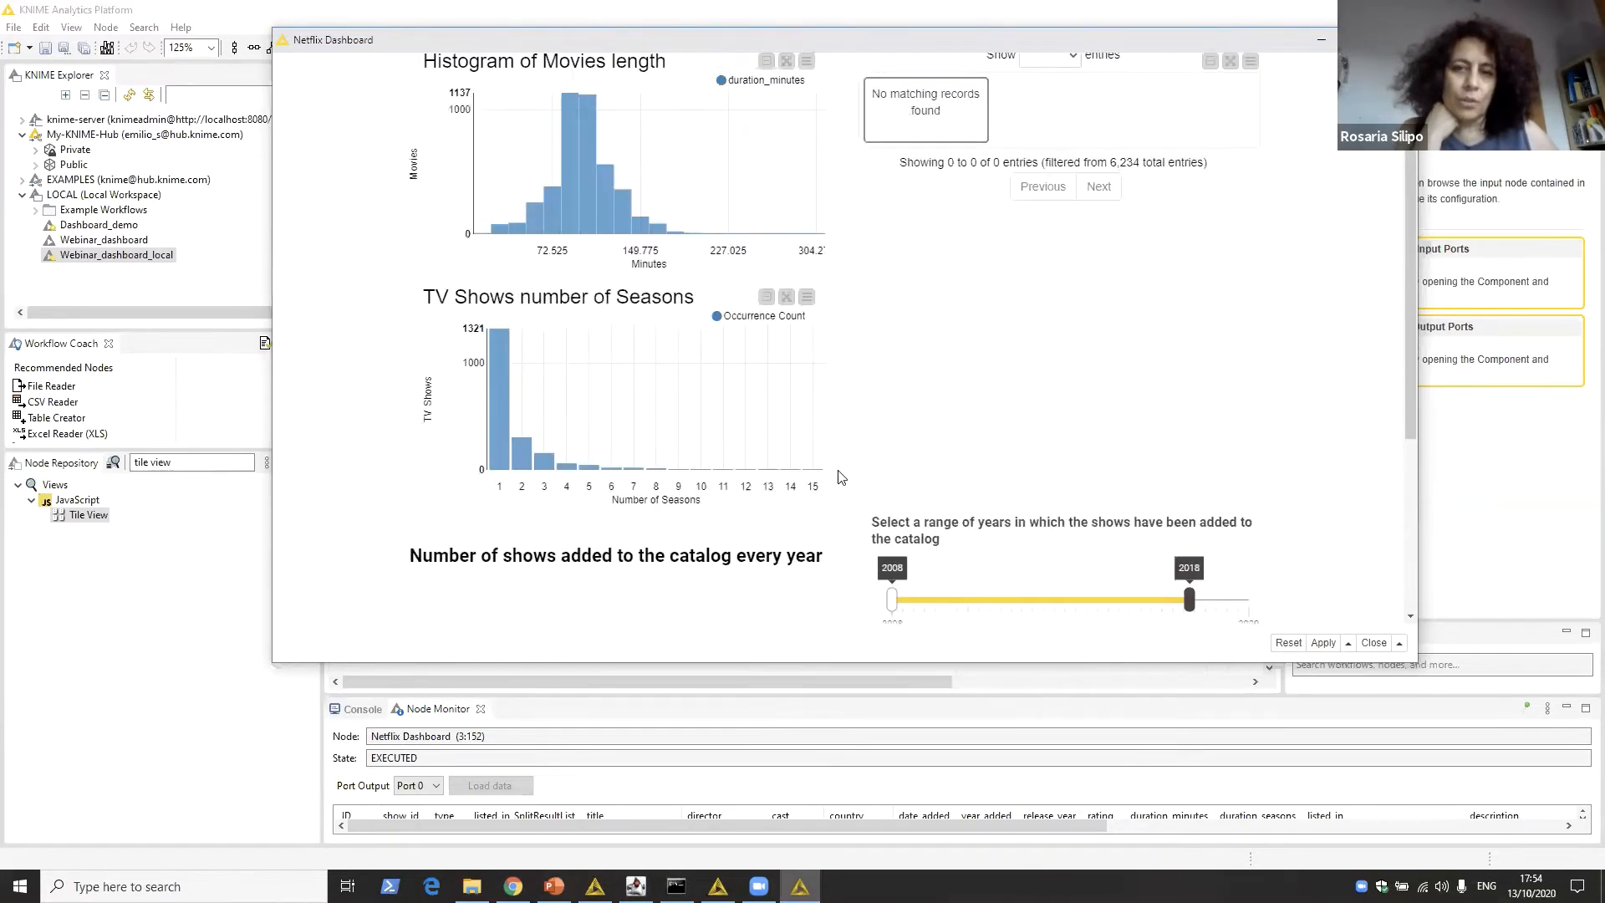
{"action": "scroll", "coordinate": [840, 477], "scroll_direction": "up", "scroll_amount": 2}
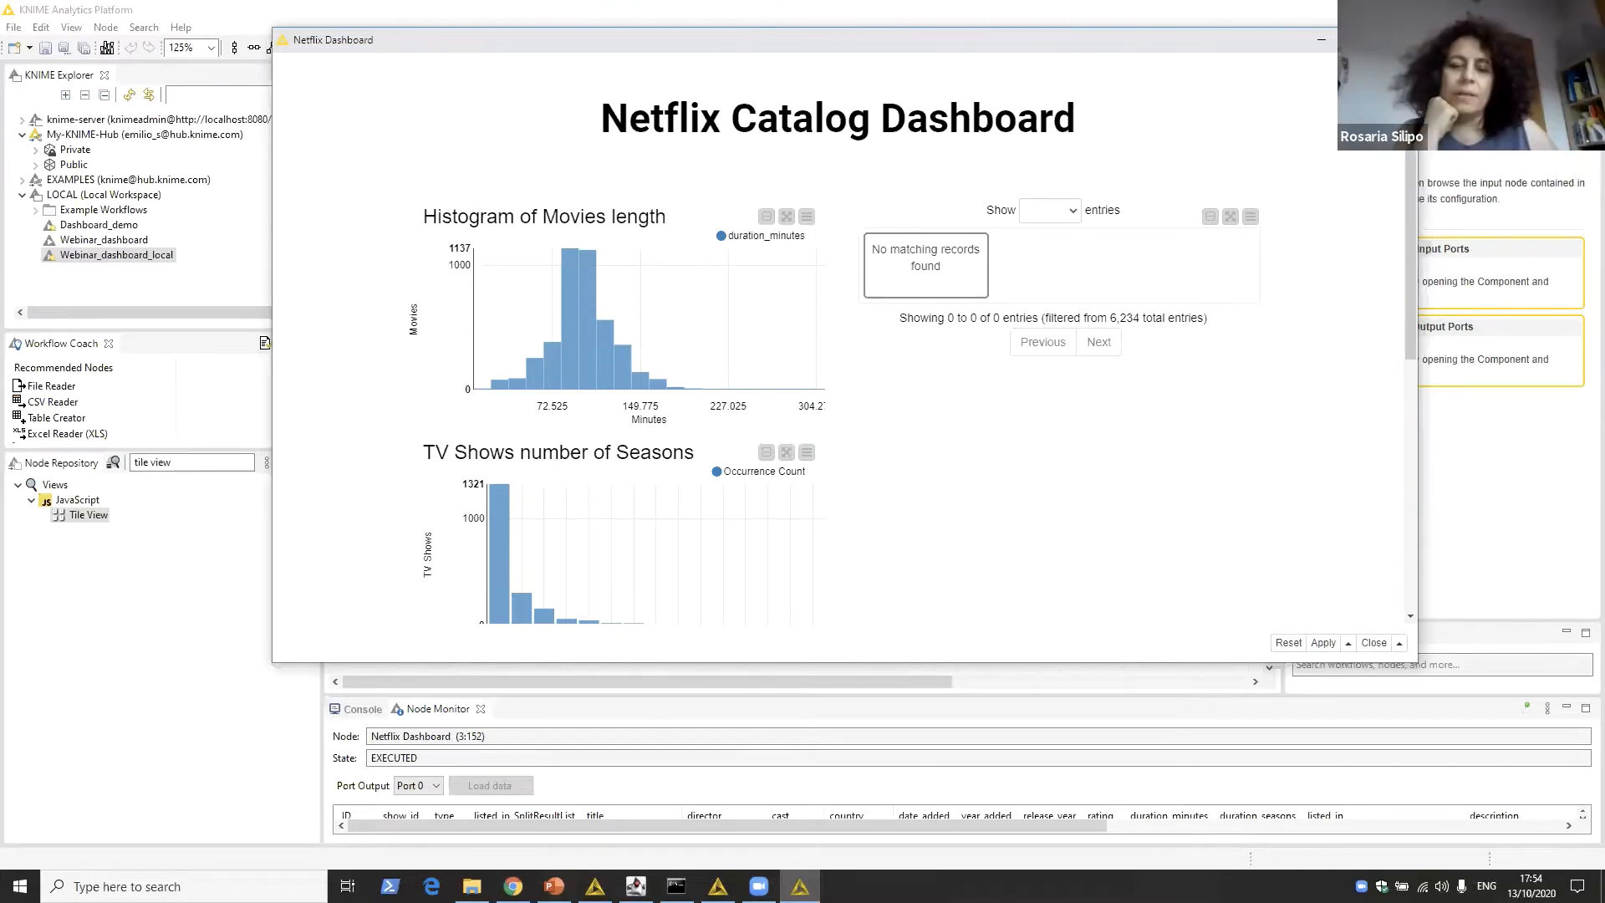
{"action": "left_click", "coordinate": [1397, 40]}
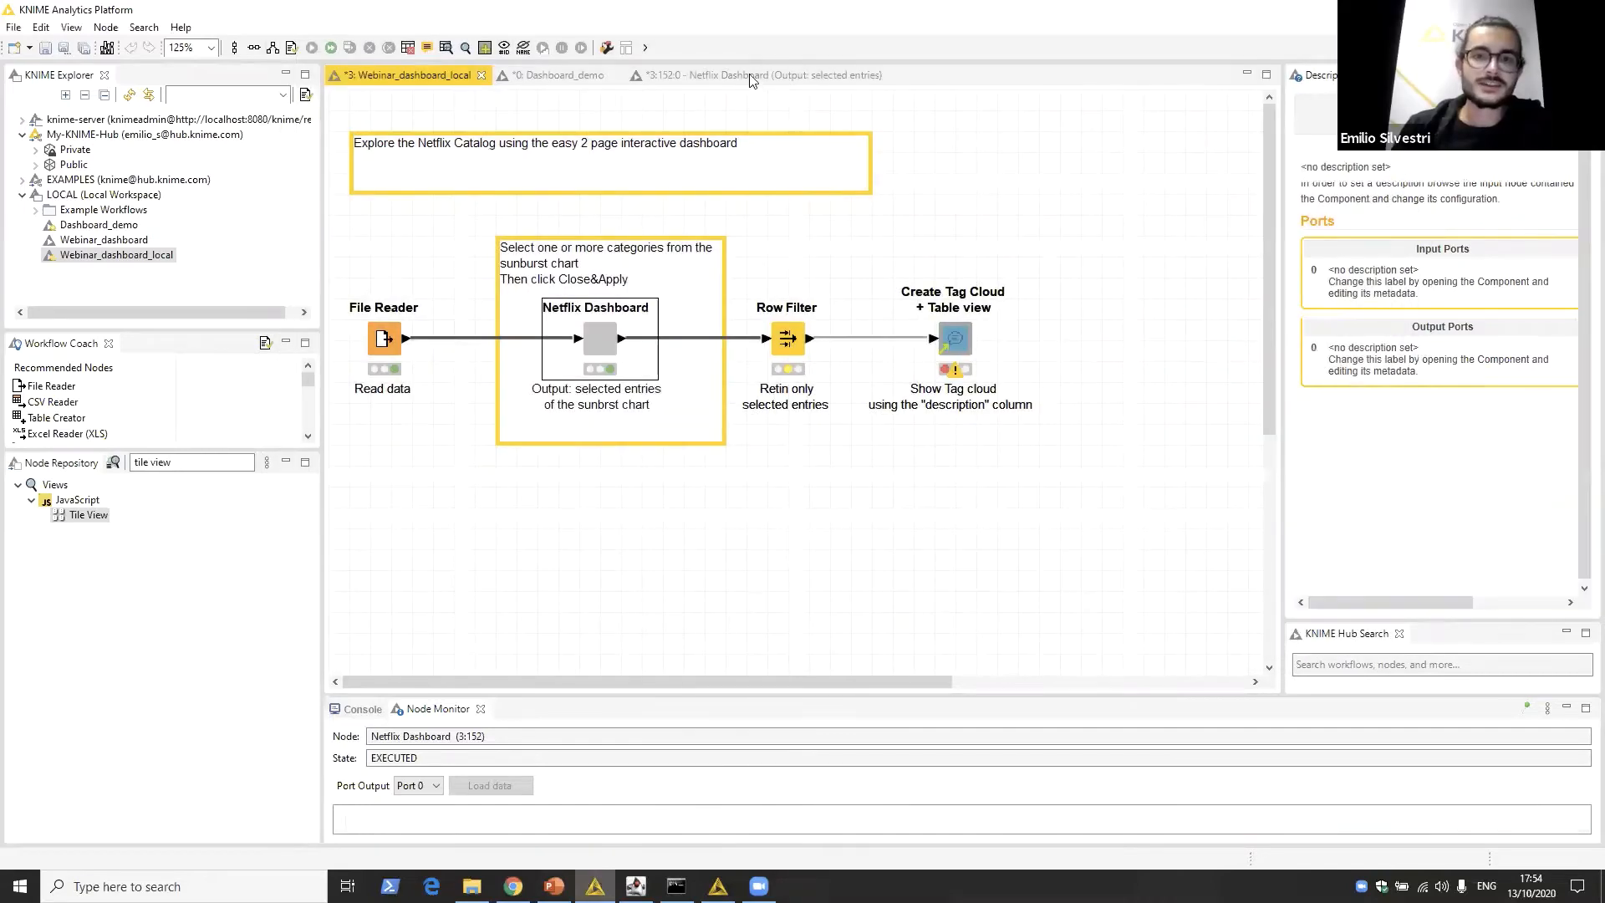
Step: Review the display and interactivity settings of the Tile View node inside the Netflix Dashboard component, including selection and filtering, and close its configuration
{"action": "left_click", "coordinate": [749, 77]}
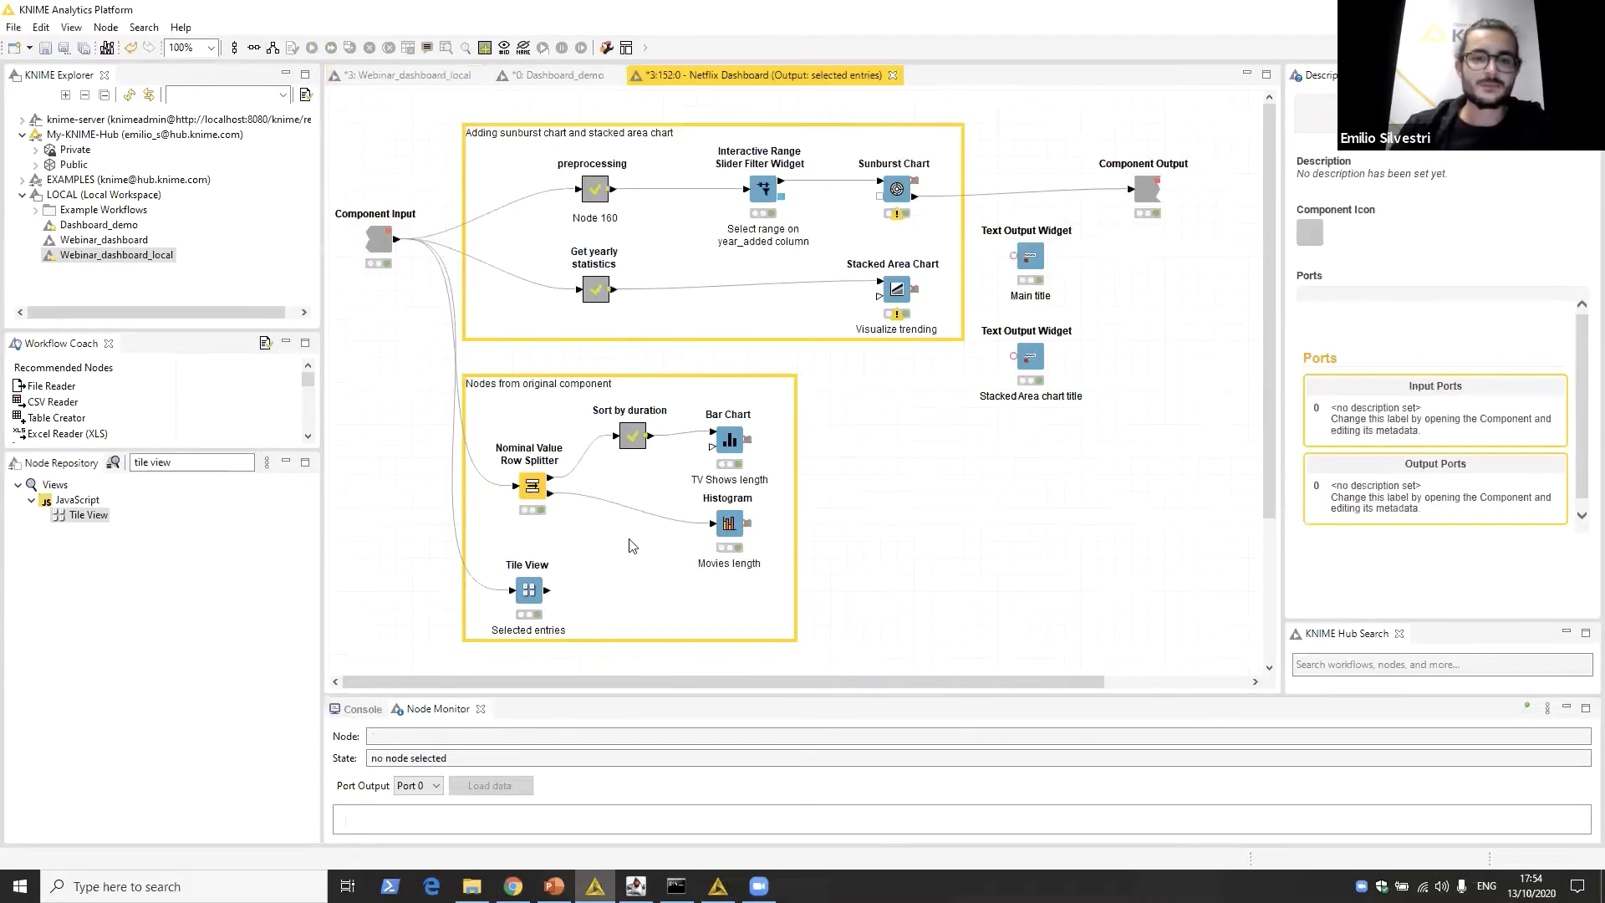
{"action": "left_click", "coordinate": [730, 435]}
{"action": "left_click", "coordinate": [532, 590]}
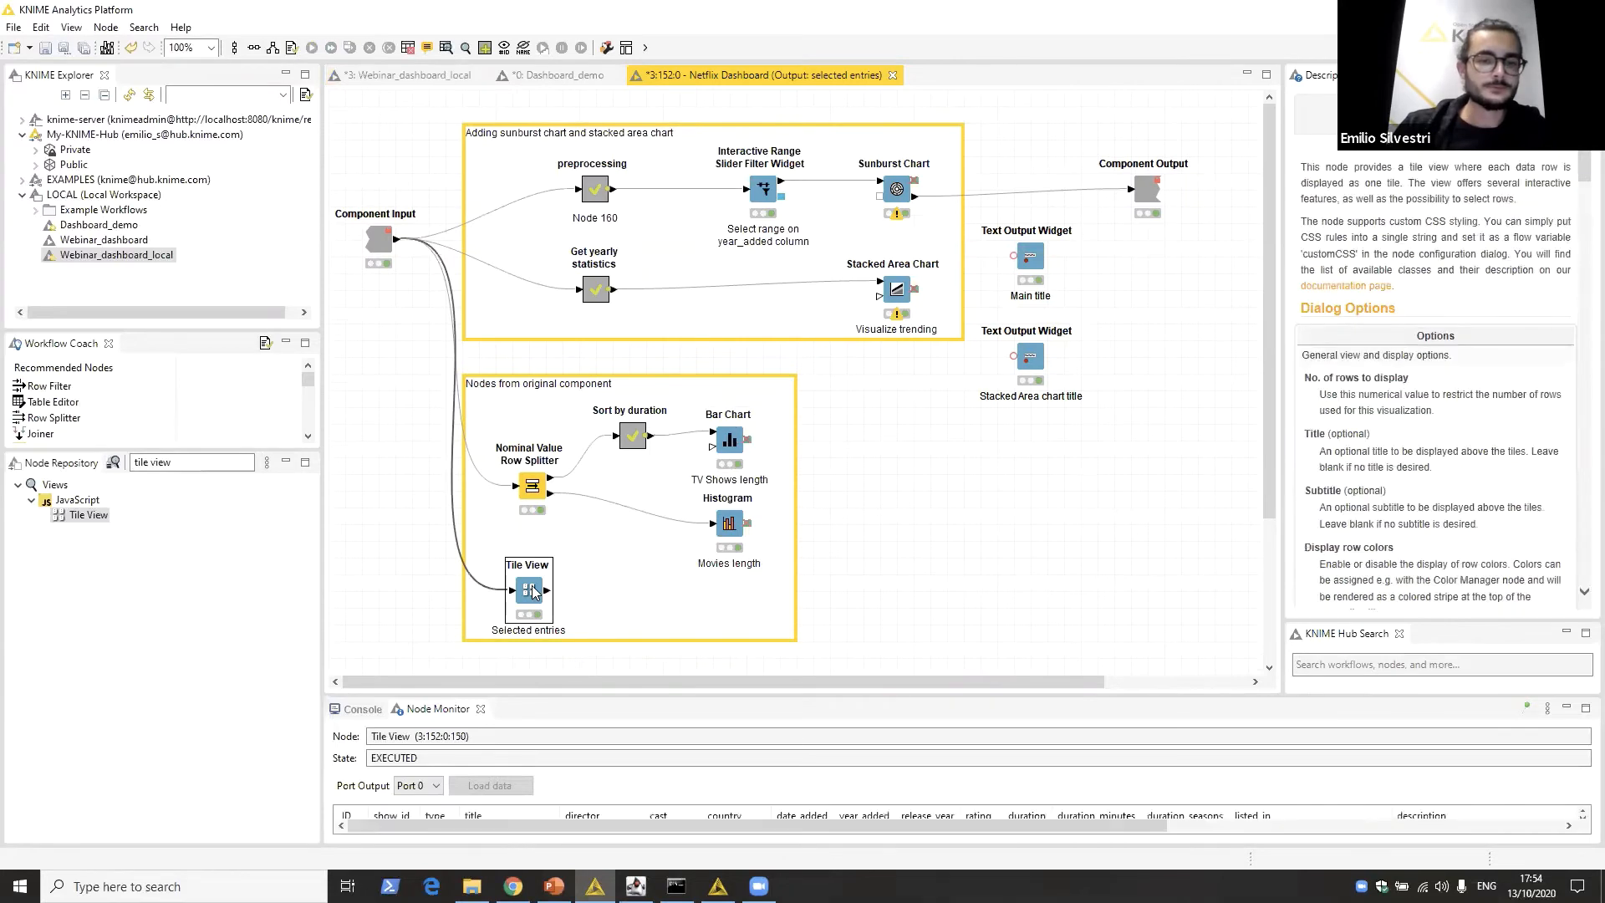
{"action": "right_click", "coordinate": [532, 590]}
{"action": "left_click", "coordinate": [679, 165]}
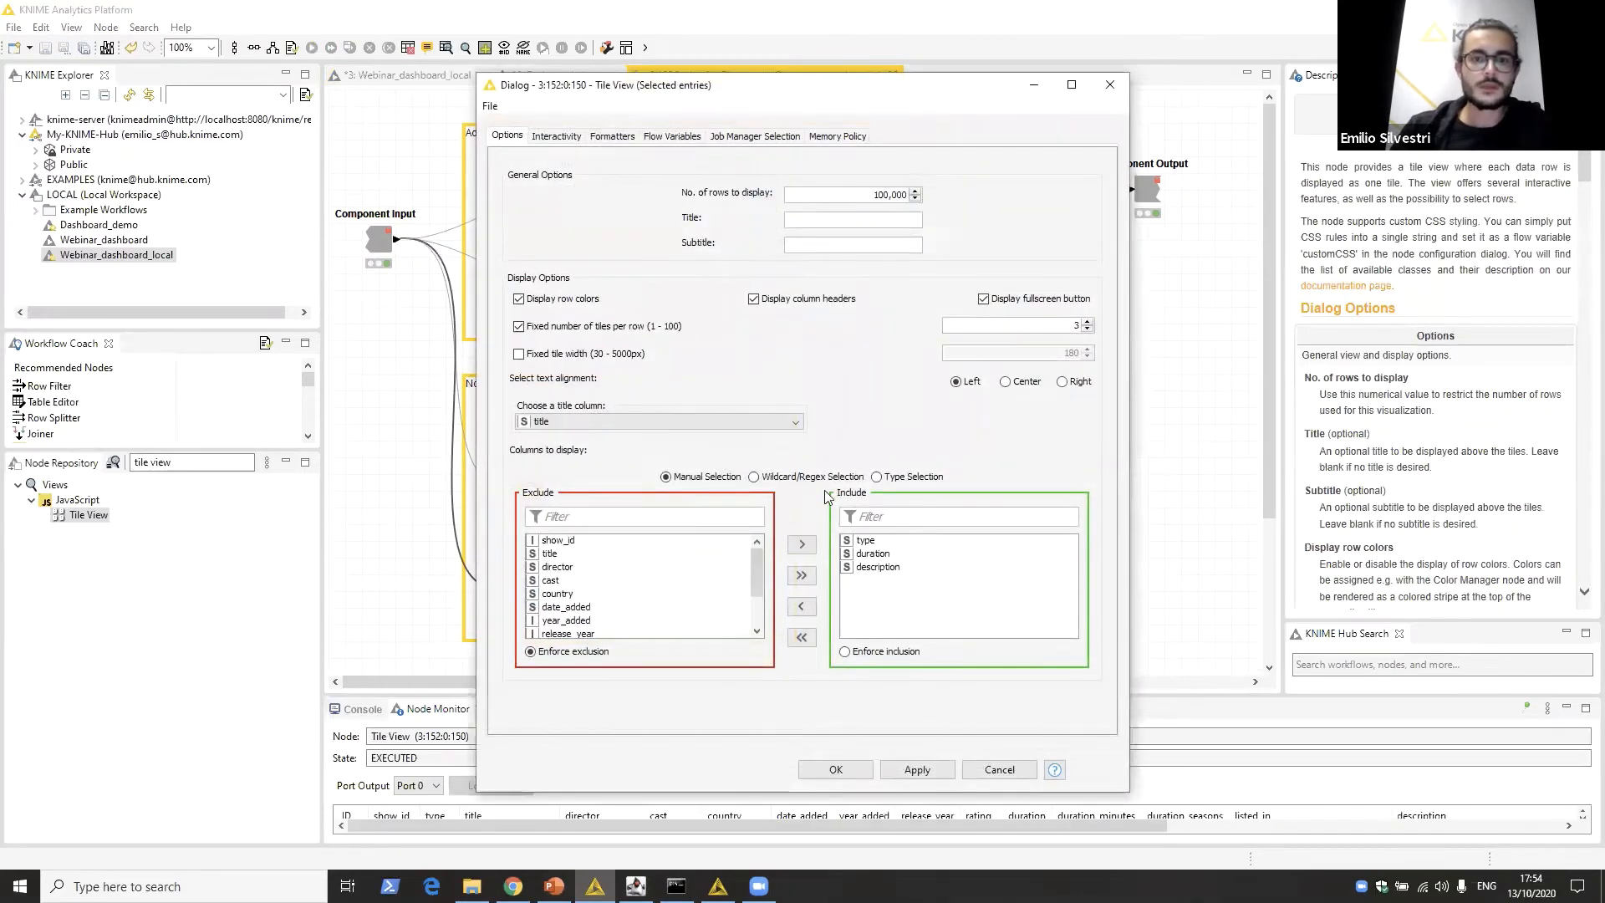
{"action": "left_click", "coordinate": [556, 136]}
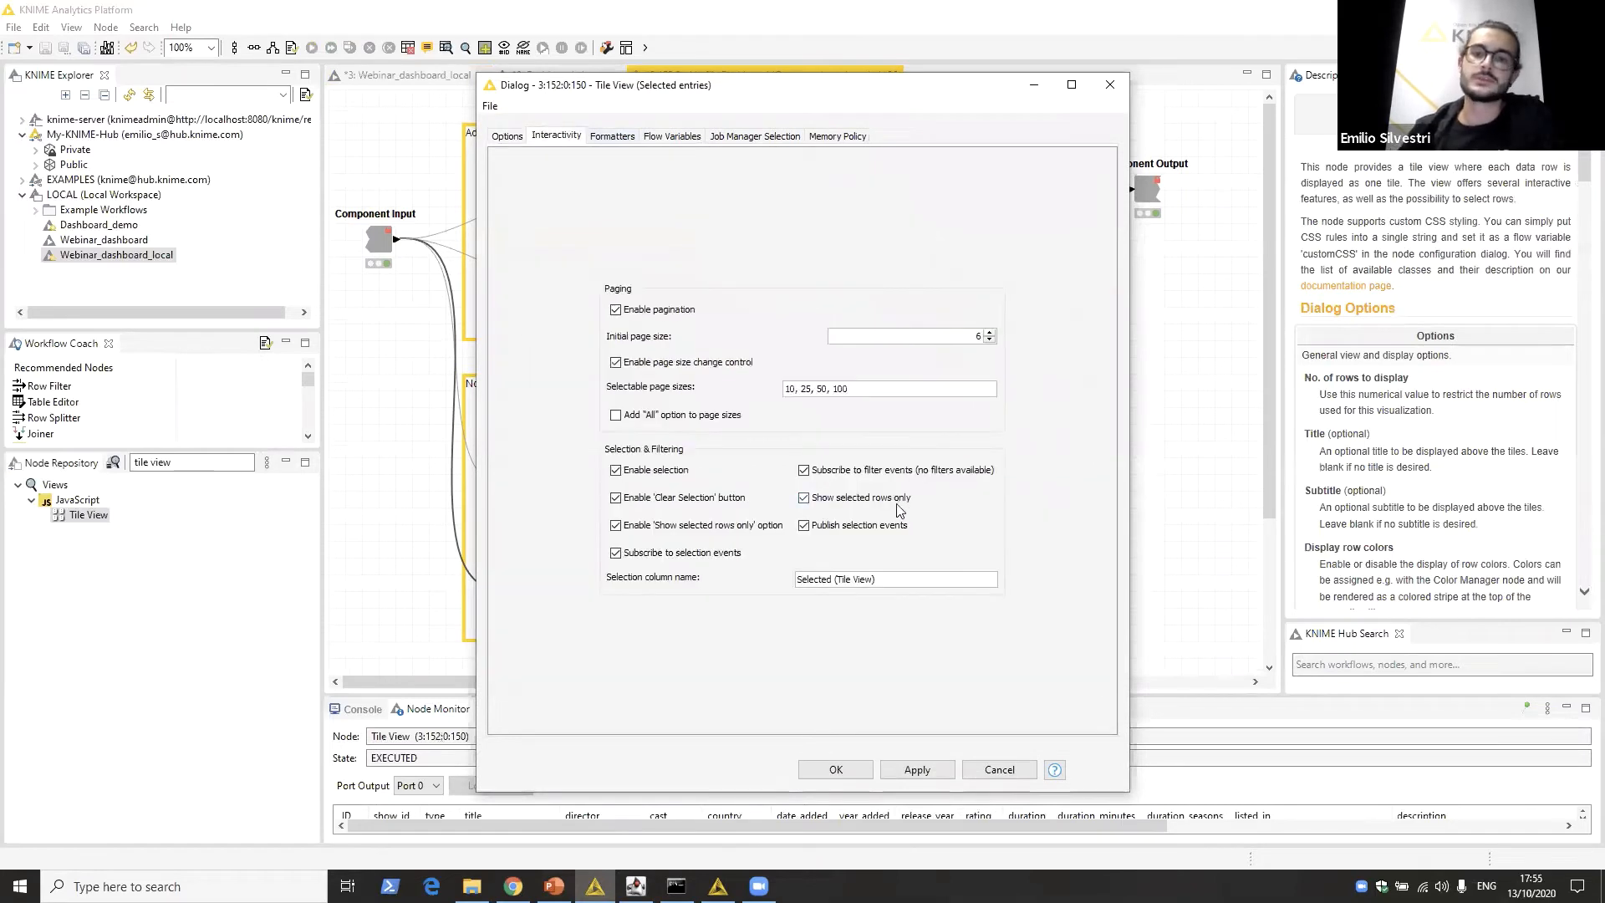
{"action": "left_click_drag", "start_coordinate": [889, 92], "coordinate": [974, 87]}
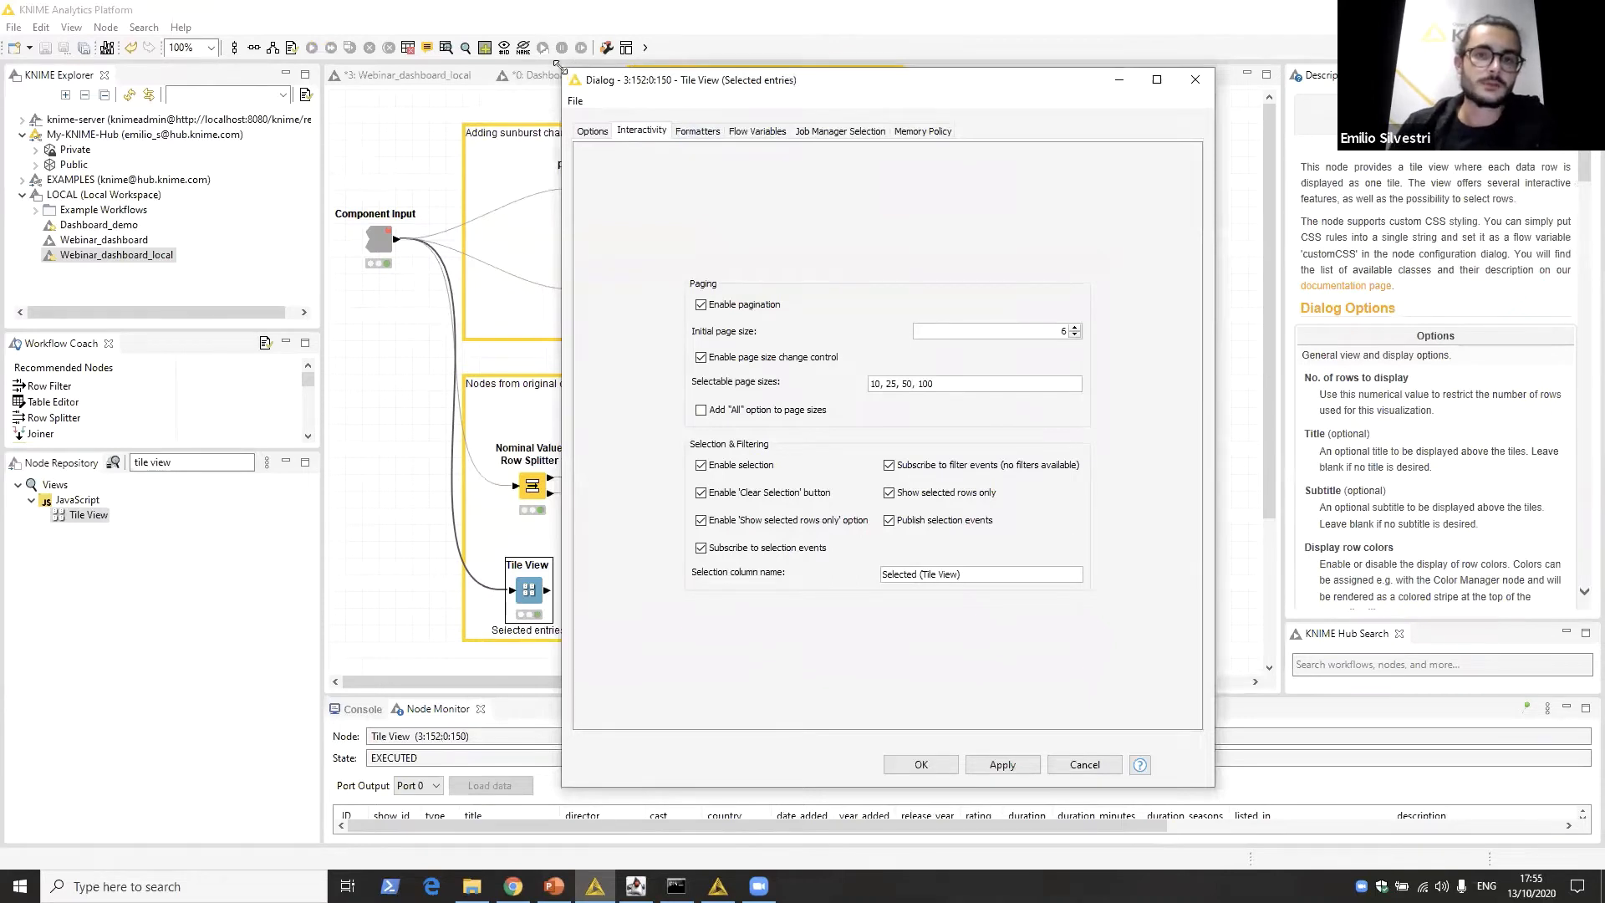
{"action": "left_click_drag", "start_coordinate": [556, 64], "coordinate": [632, 139]}
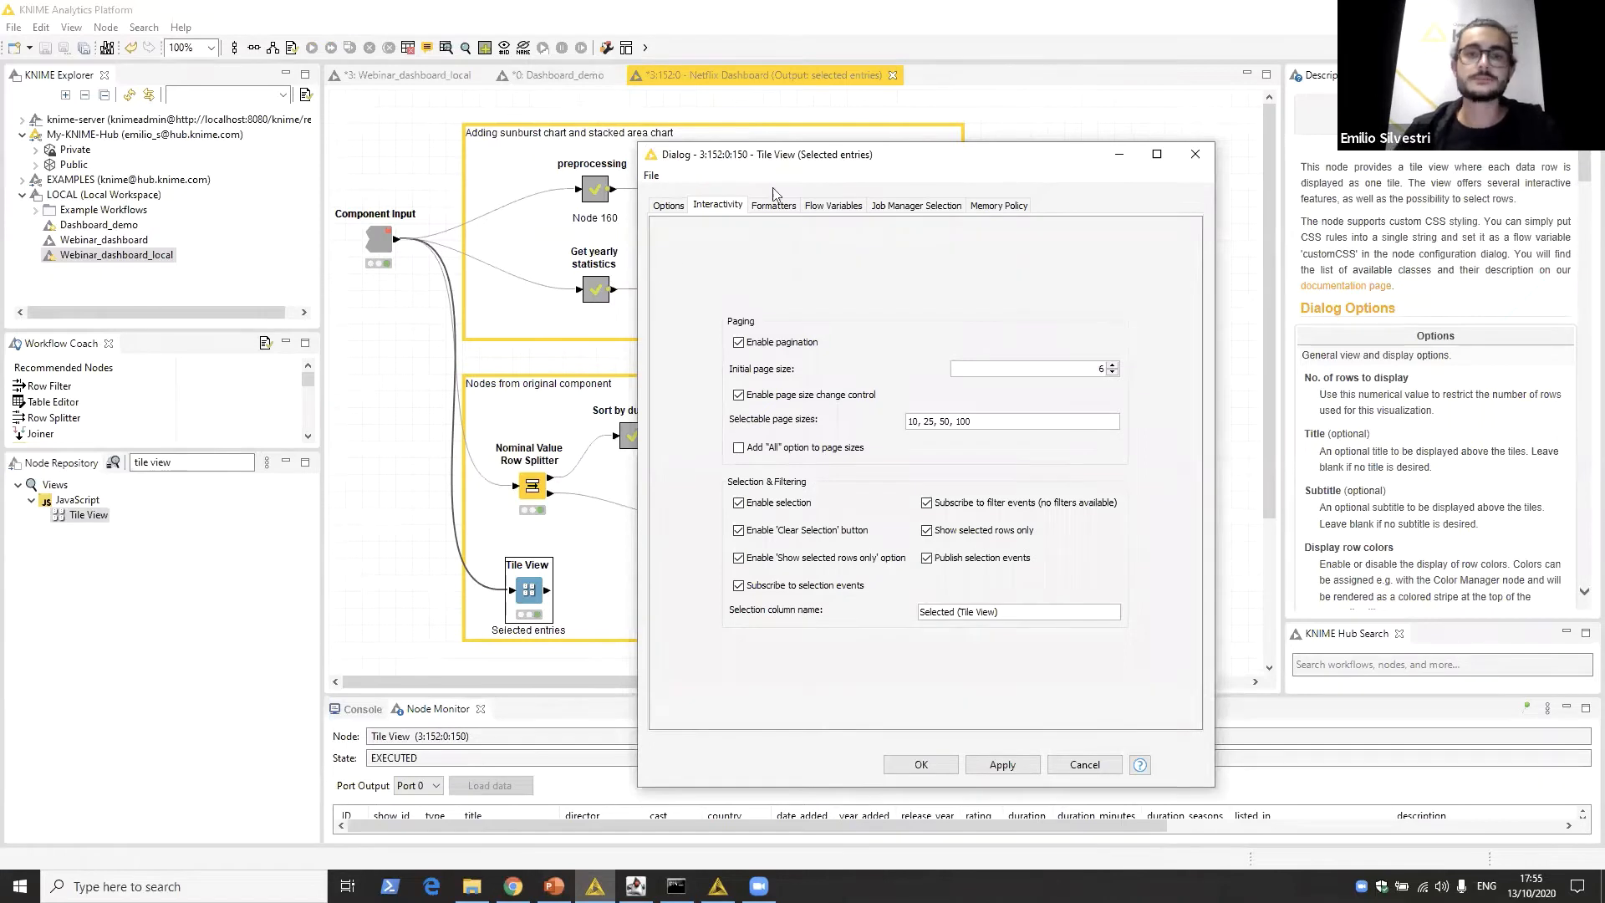
{"action": "left_click_drag", "start_coordinate": [817, 154], "coordinate": [848, 104]}
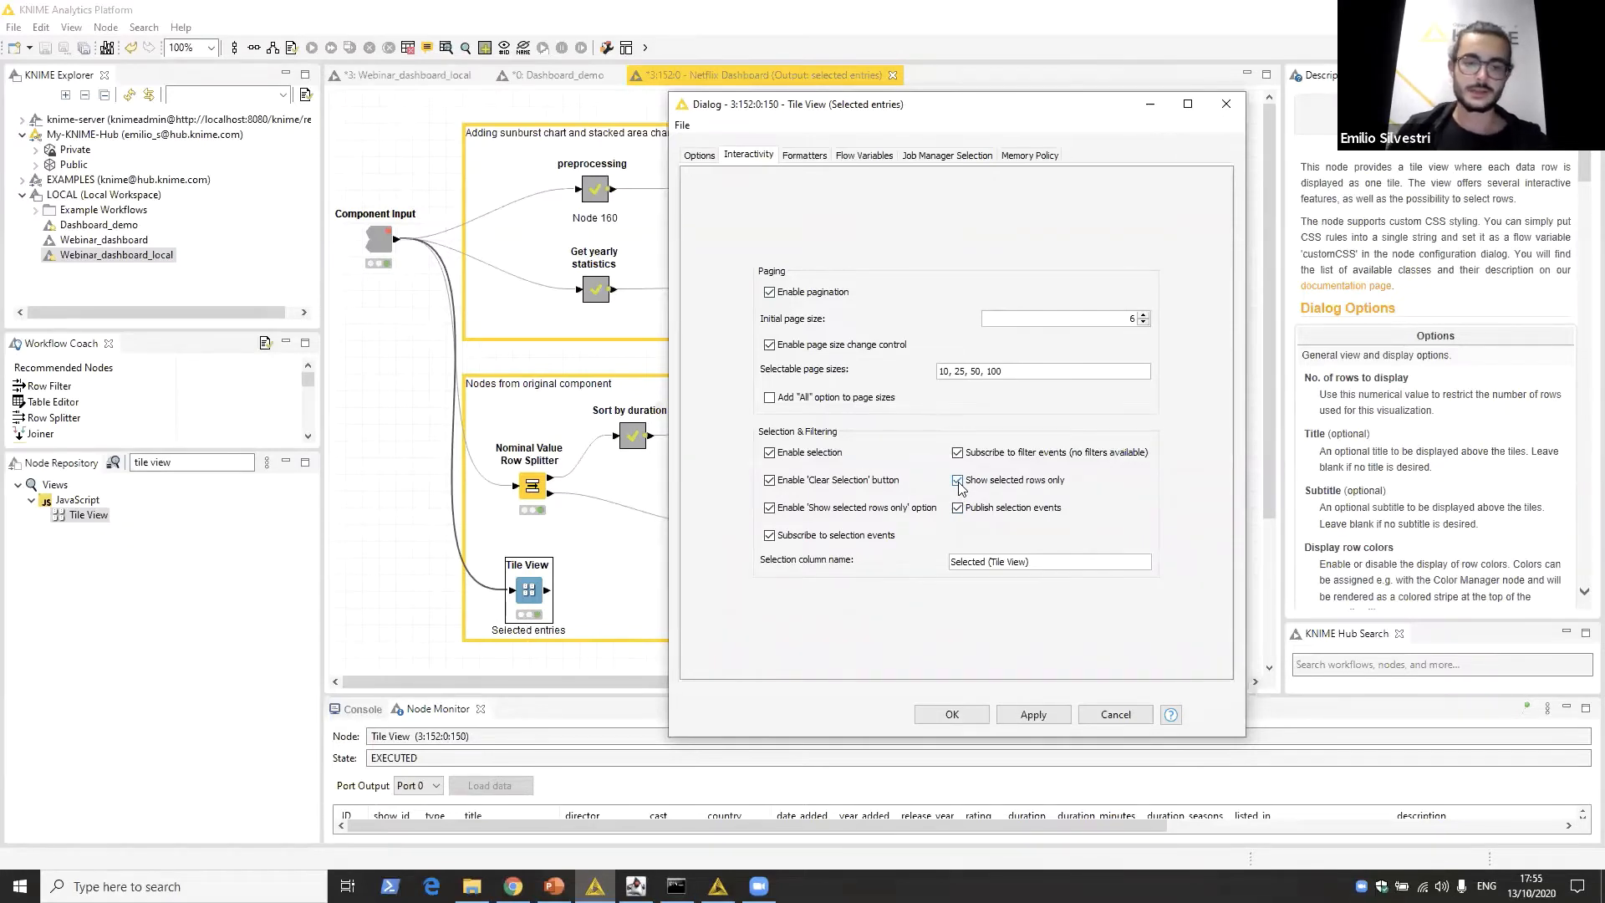
{"action": "left_click_drag", "start_coordinate": [1085, 112], "coordinate": [1058, 104]}
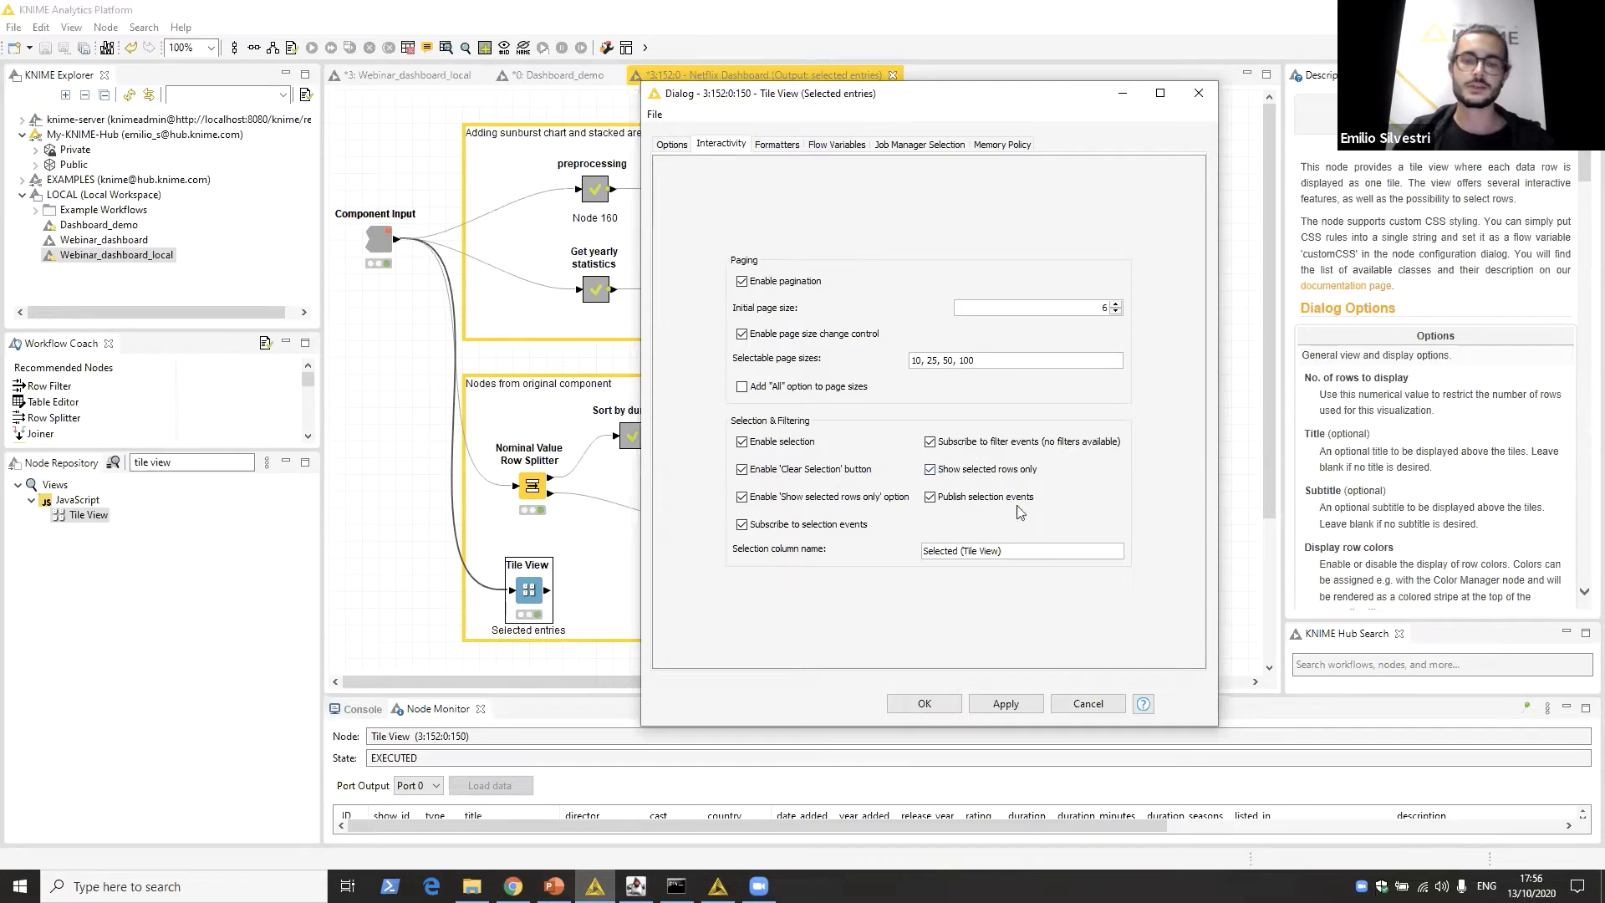
{"action": "left_click", "coordinate": [1199, 94]}
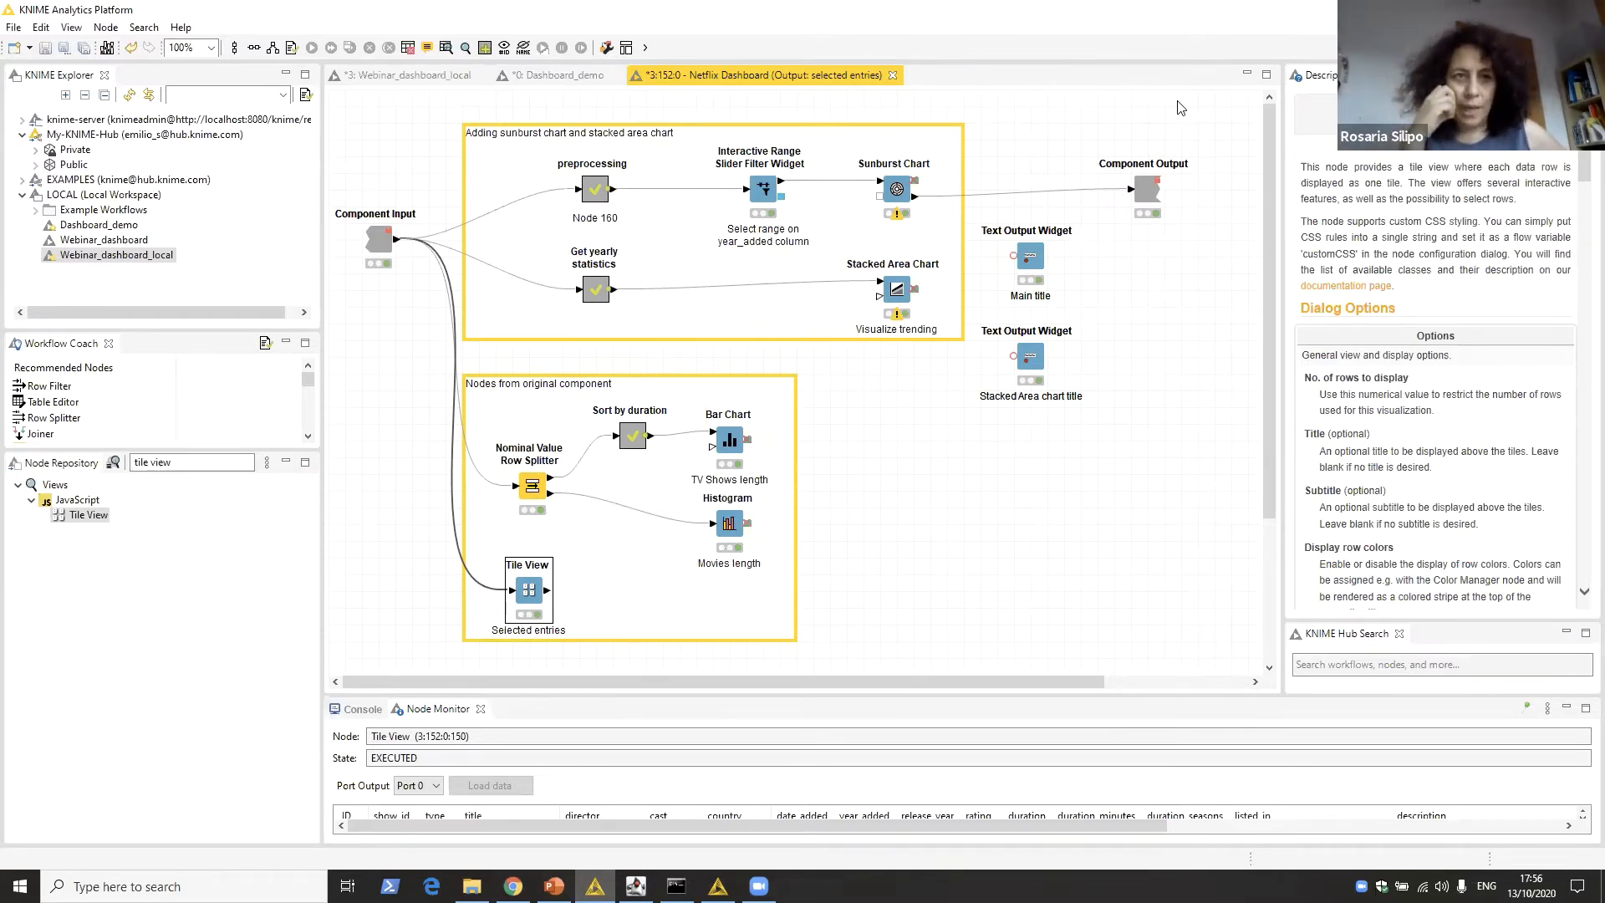
{"action": "left_click", "coordinate": [974, 535]}
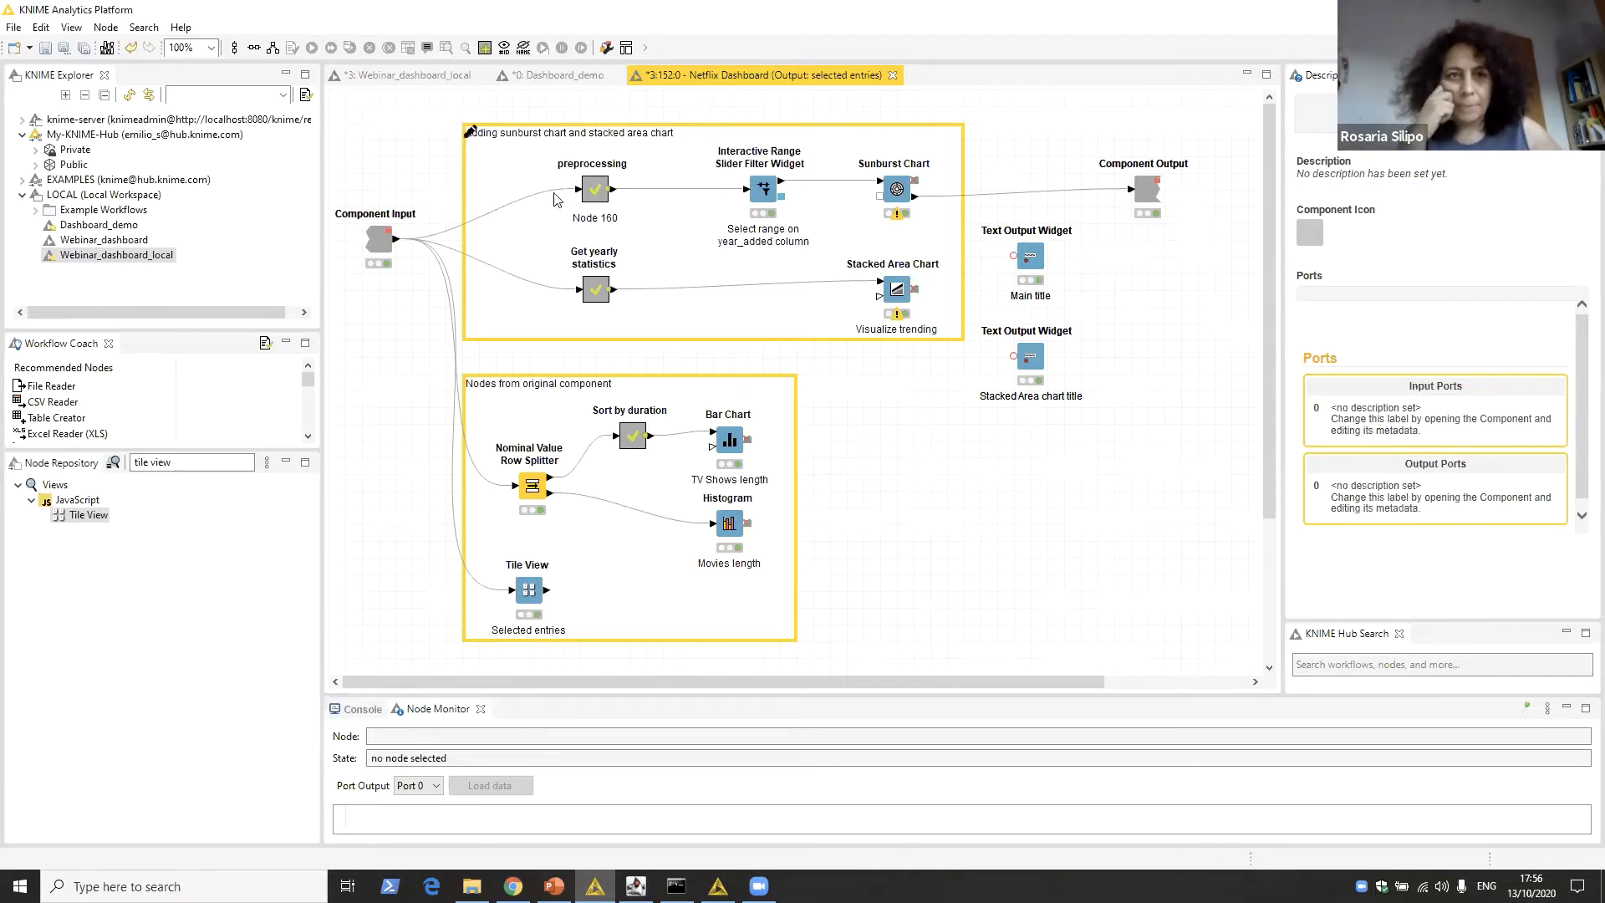
Step: Open the Netflix Dashboard component's interactive view from the Webinar_dashboard_local workflow and enlarge the view window
{"action": "left_click", "coordinate": [412, 76]}
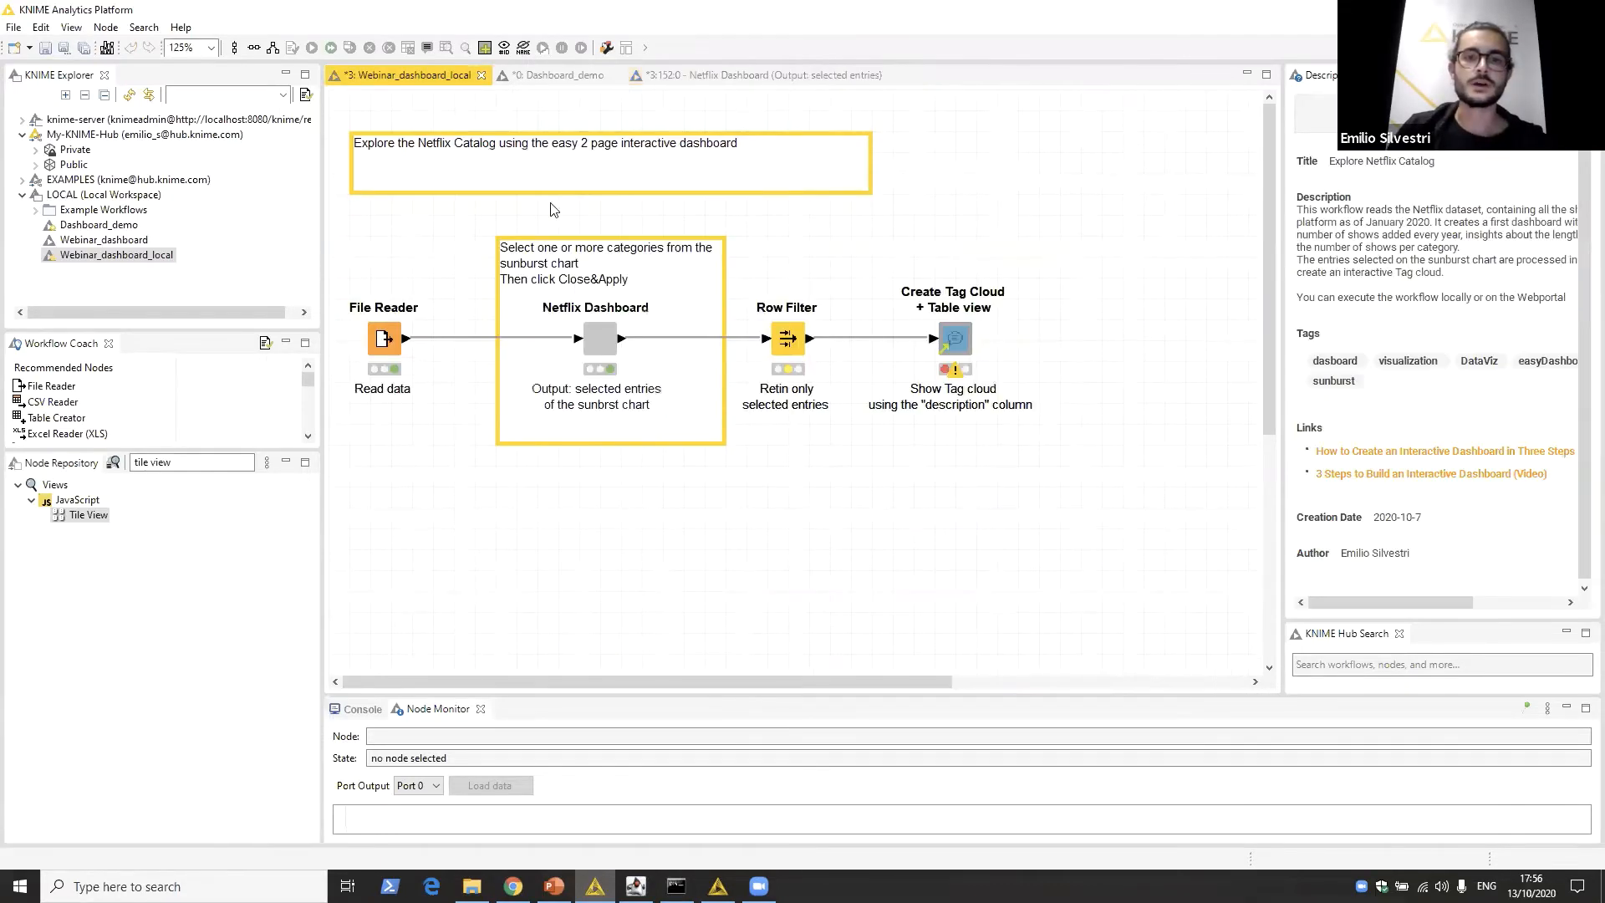
{"action": "left_click", "coordinate": [595, 346]}
{"action": "right_click", "coordinate": [596, 346]}
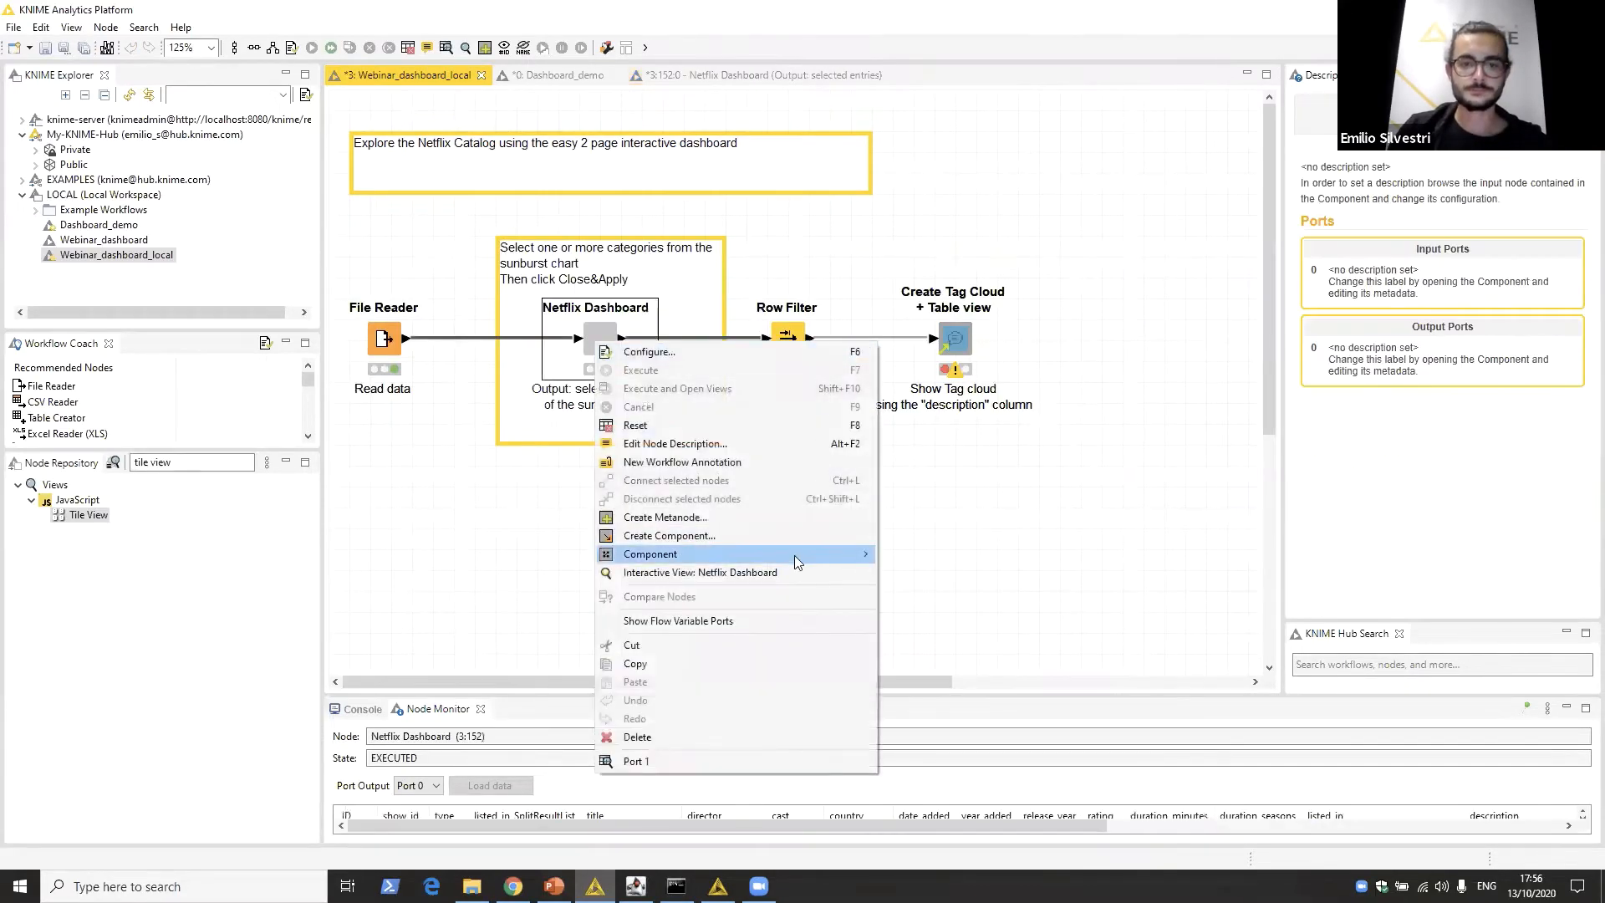
{"action": "left_click", "coordinate": [816, 575]}
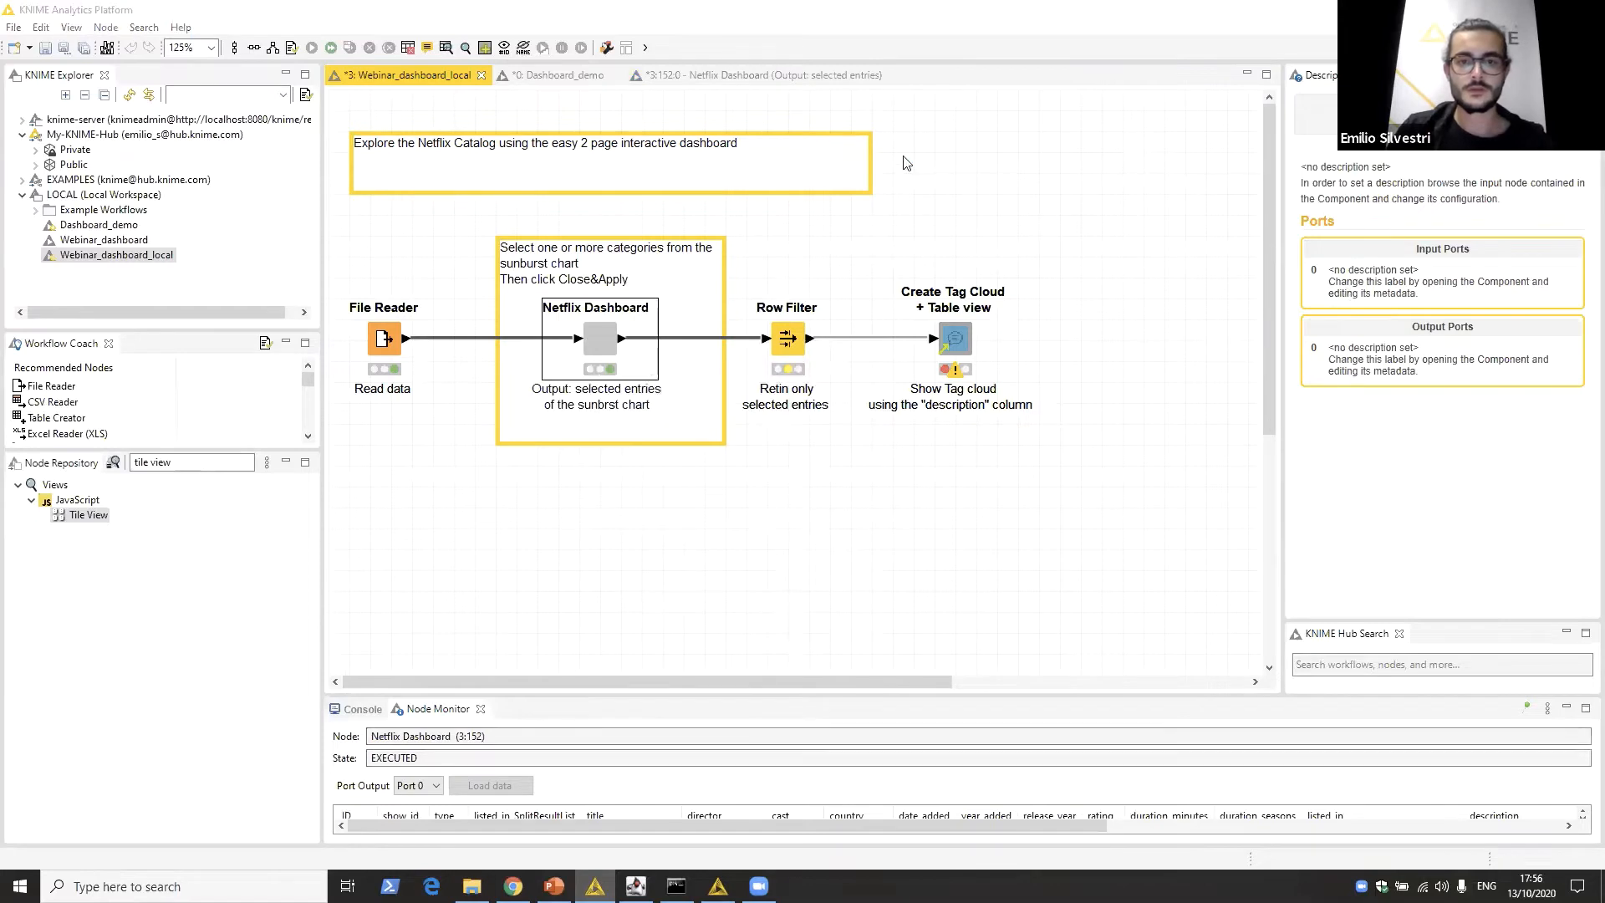
{"action": "left_click_drag", "start_coordinate": [970, 136], "coordinate": [738, 36]}
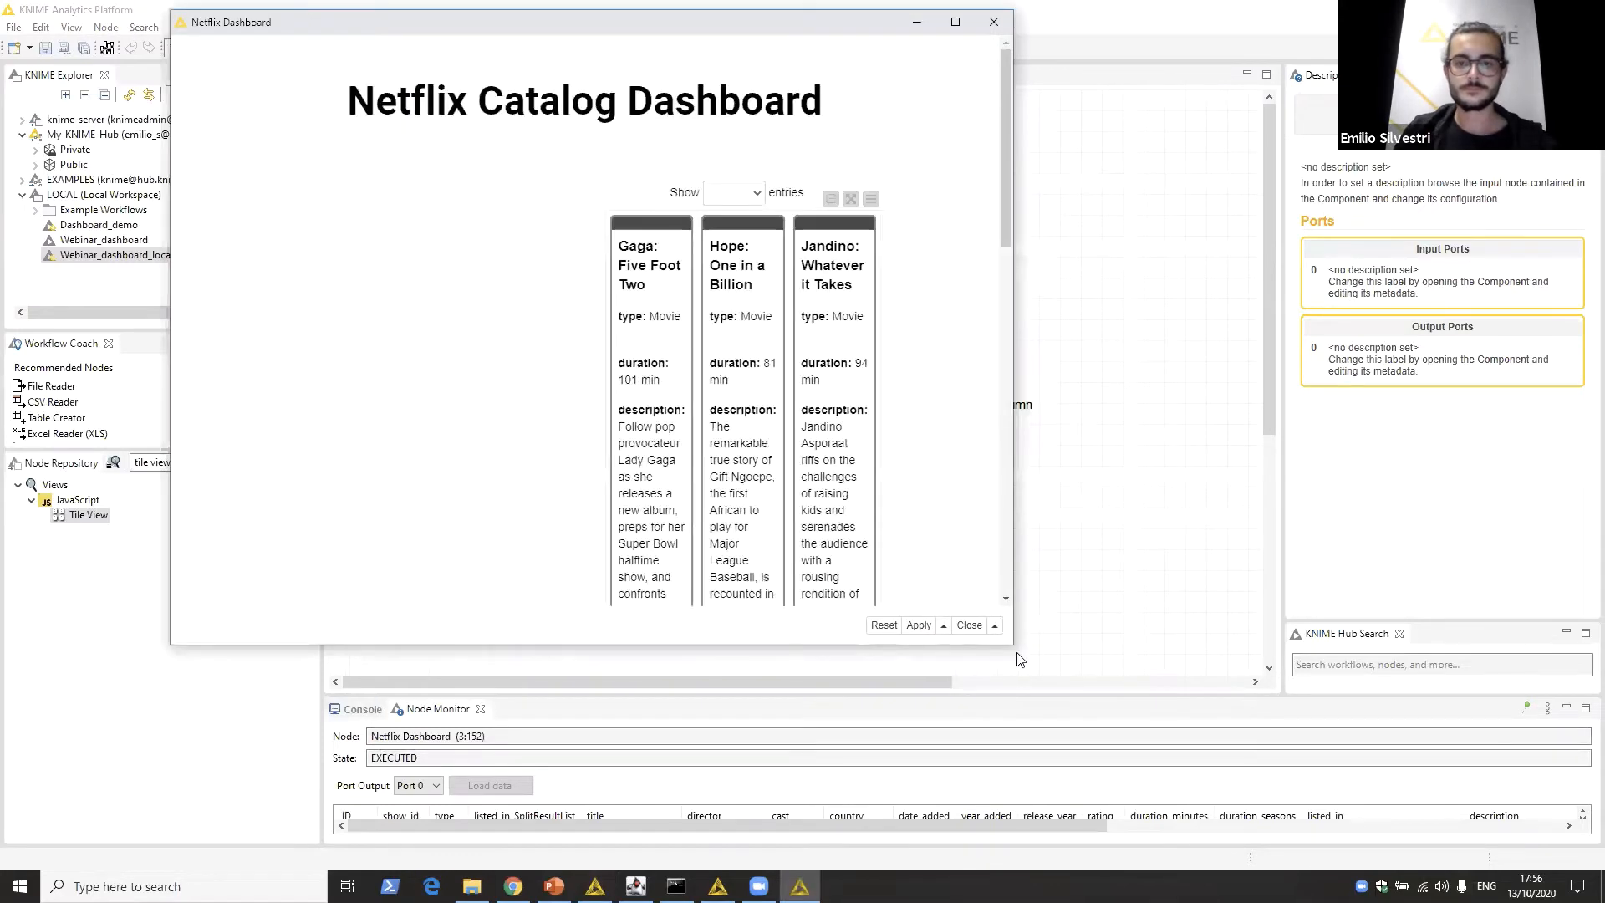
{"action": "left_click_drag", "start_coordinate": [1013, 645], "coordinate": [1337, 606]}
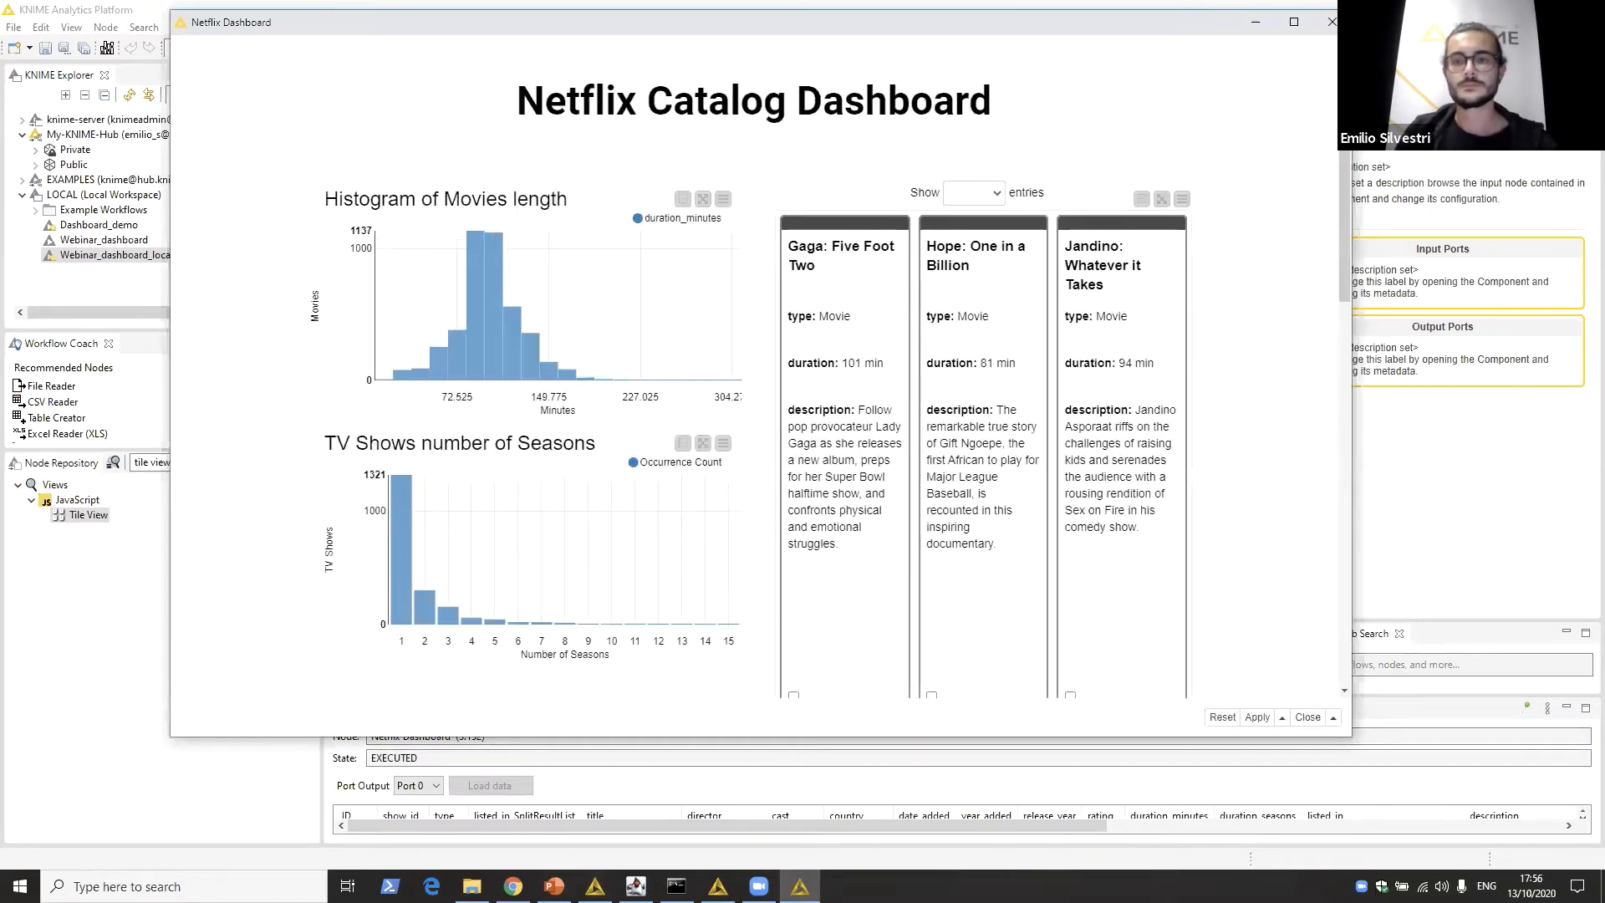
Step: Select the Comedies segment under Movie in the Categories sunburst chart, and close the dashboard with the selection applied
{"action": "scroll", "coordinate": [1266, 209], "scroll_direction": "down", "scroll_amount": 5}
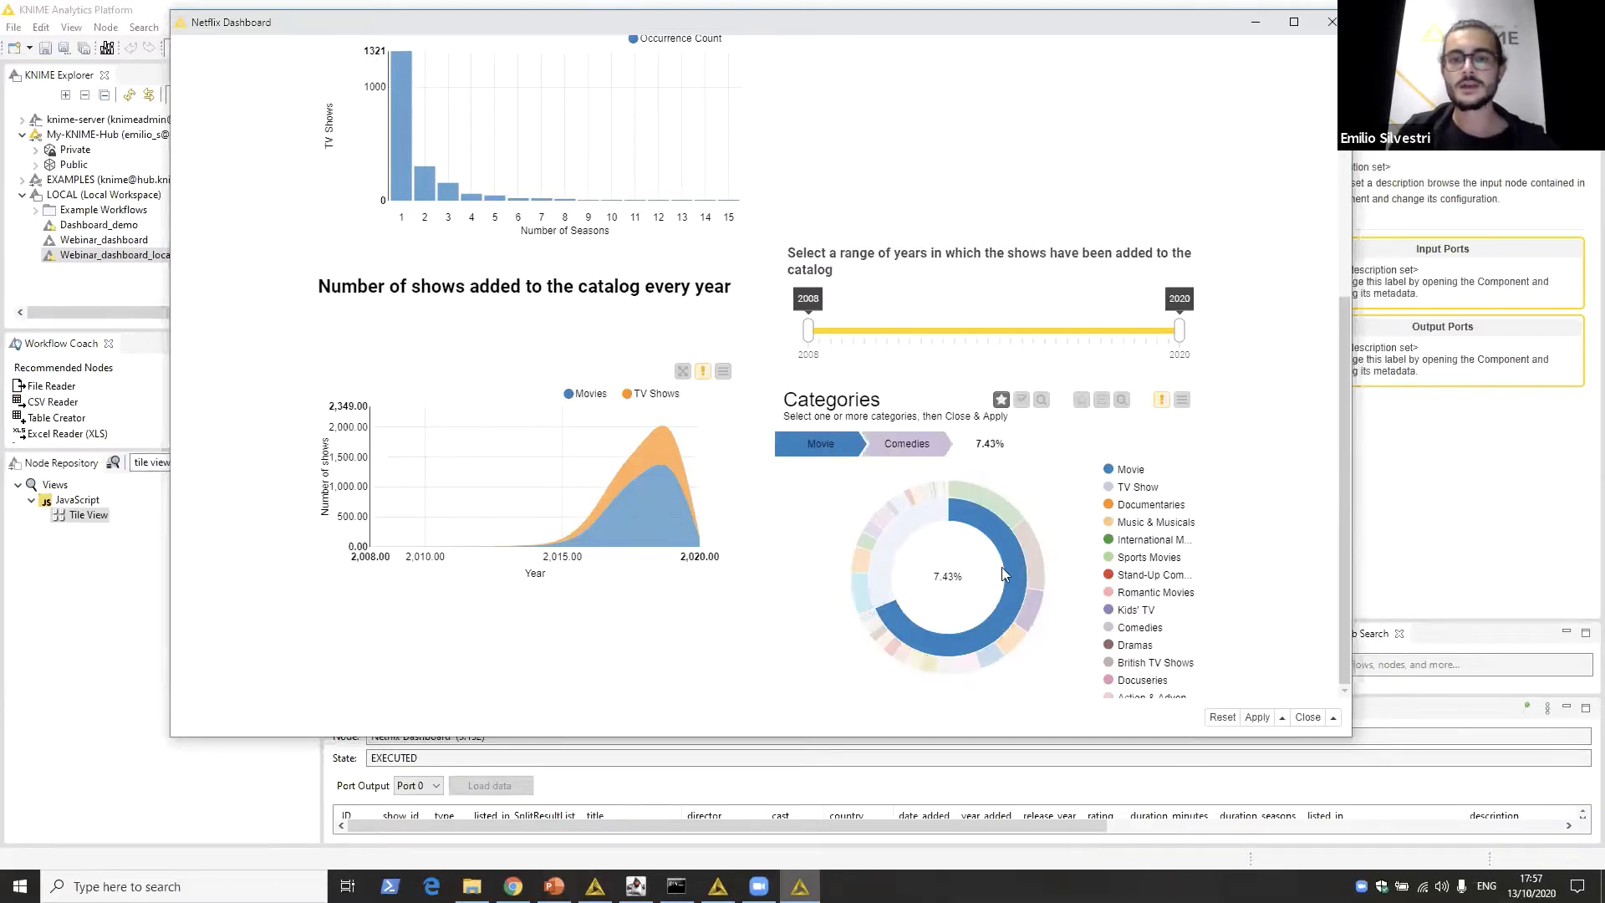
{"action": "left_click", "coordinate": [1022, 400]}
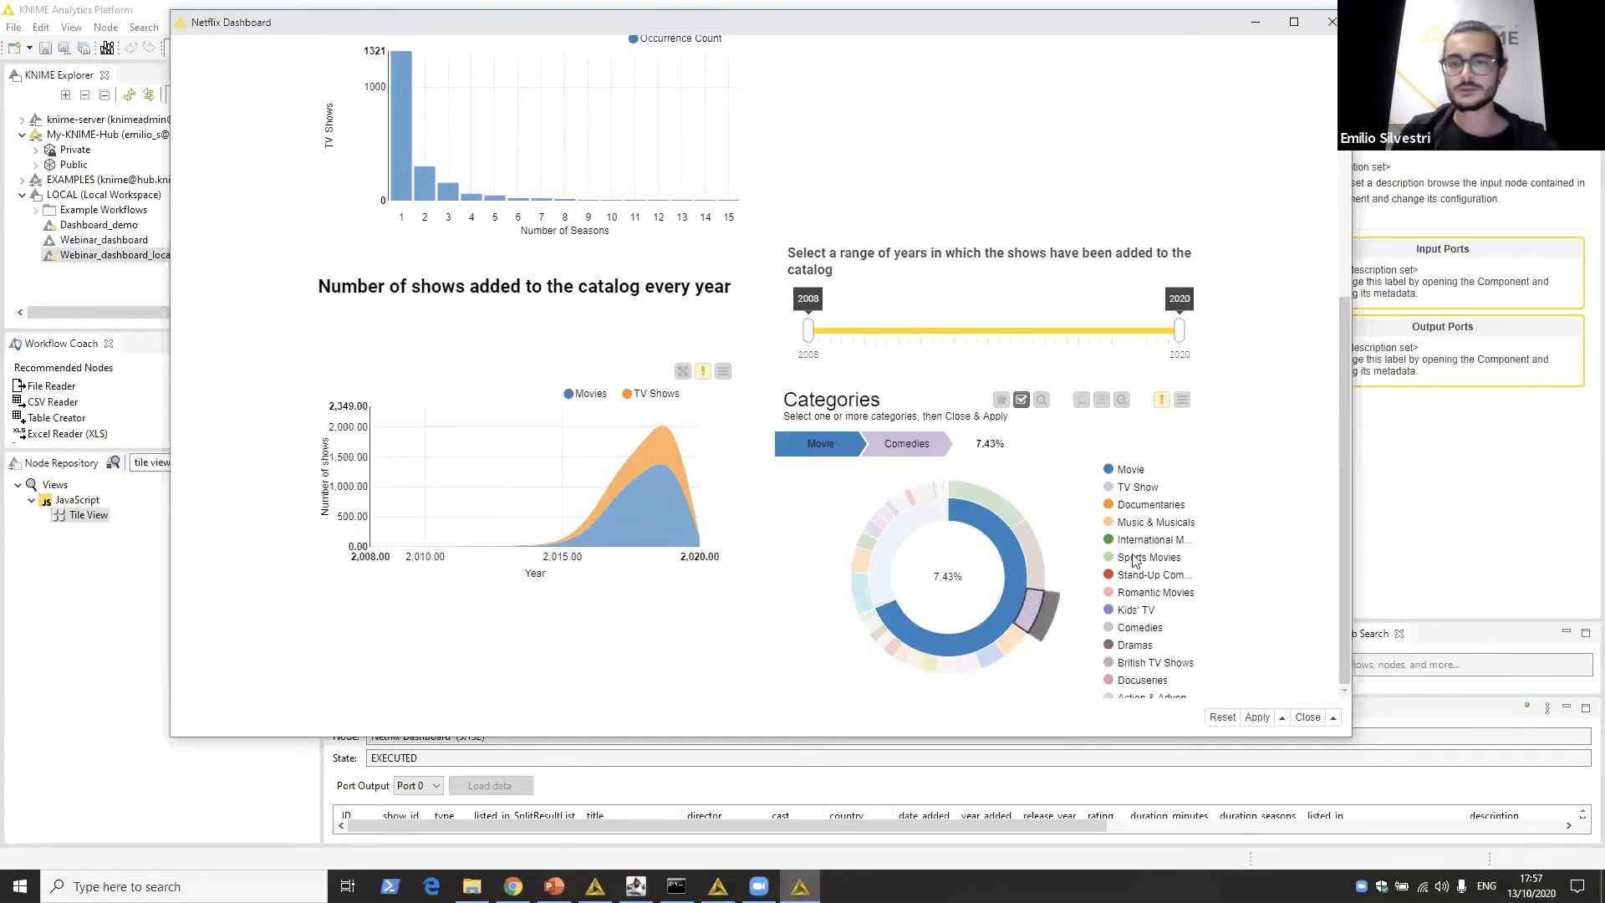
{"action": "left_click", "coordinate": [1333, 719]}
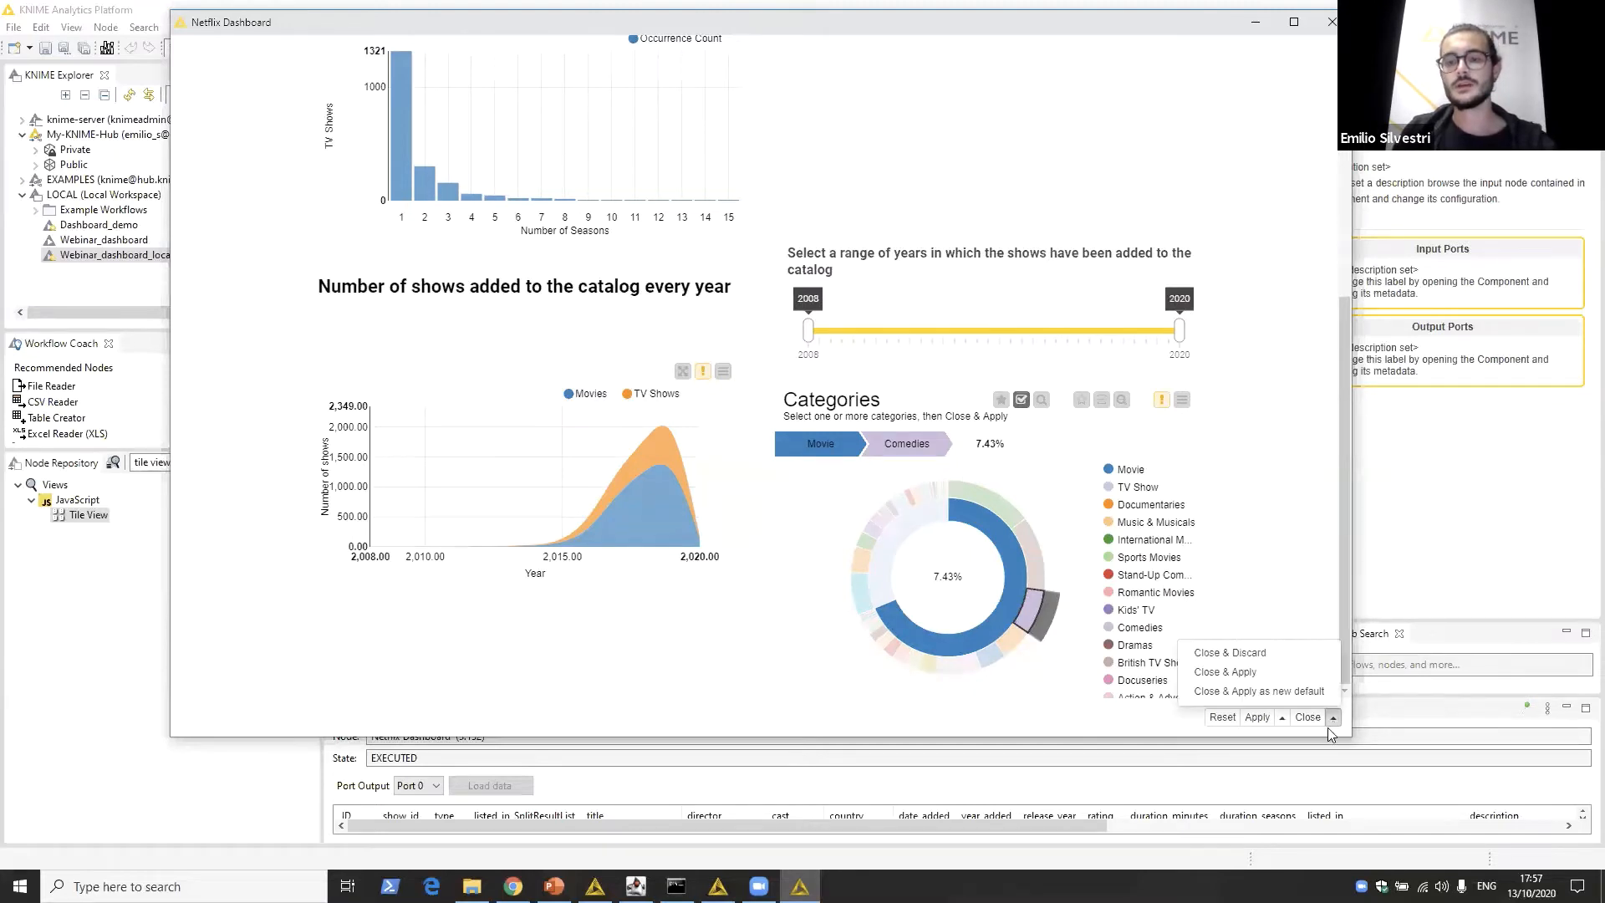
{"action": "left_click", "coordinate": [1260, 674]}
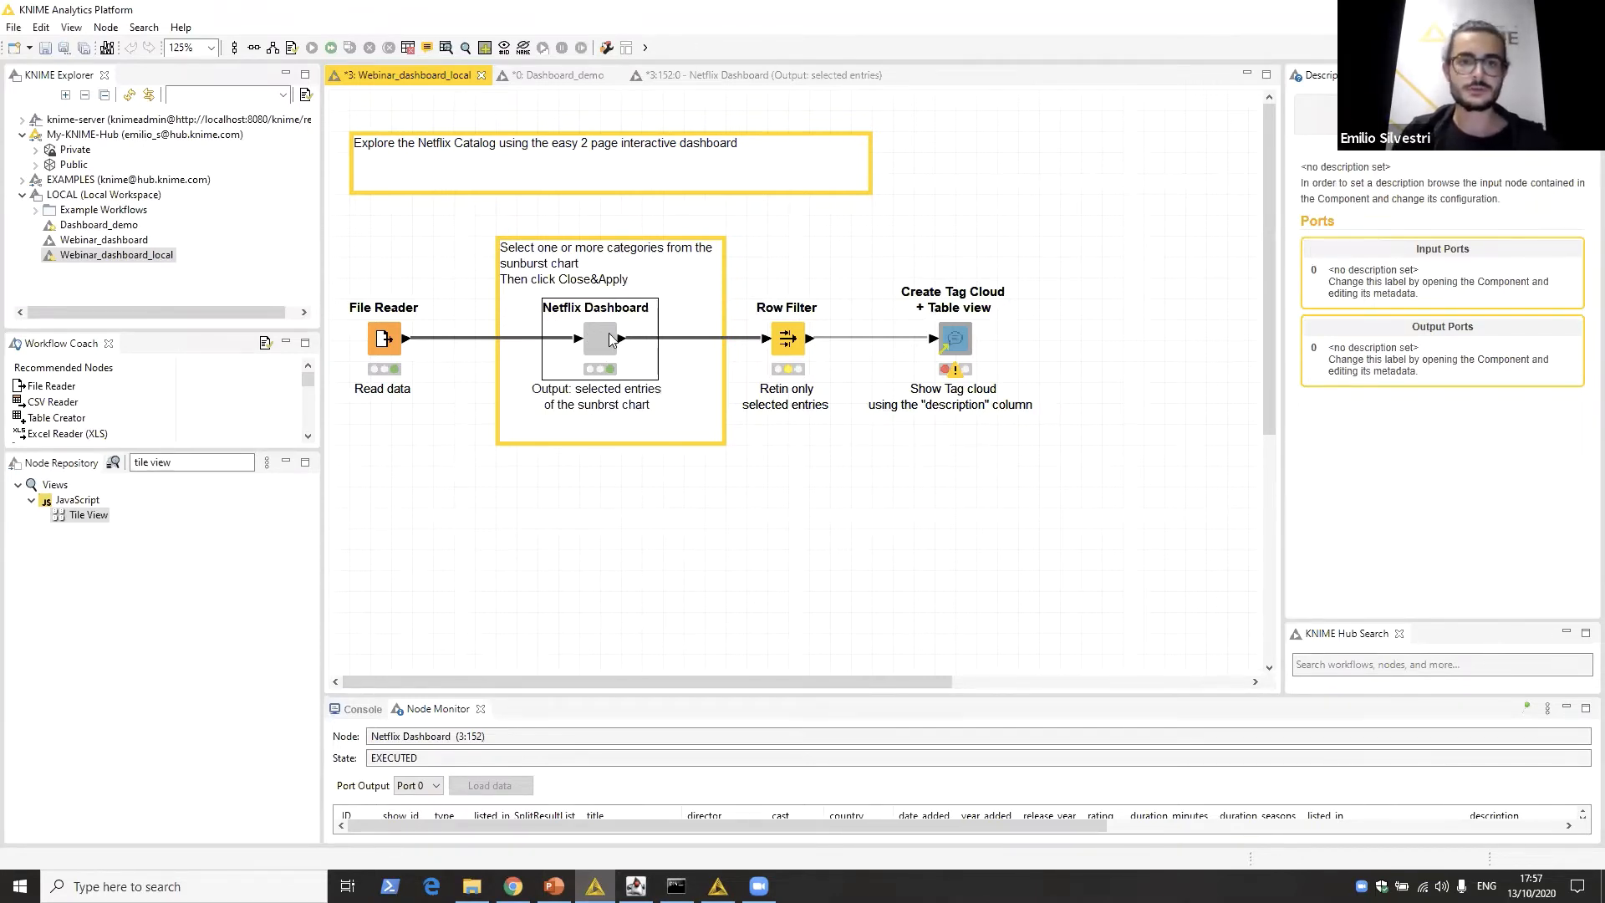
Step: Open the Netflix Dashboard's output table and examine its Sunburst Chart Selection column
{"action": "right_click", "coordinate": [611, 338]}
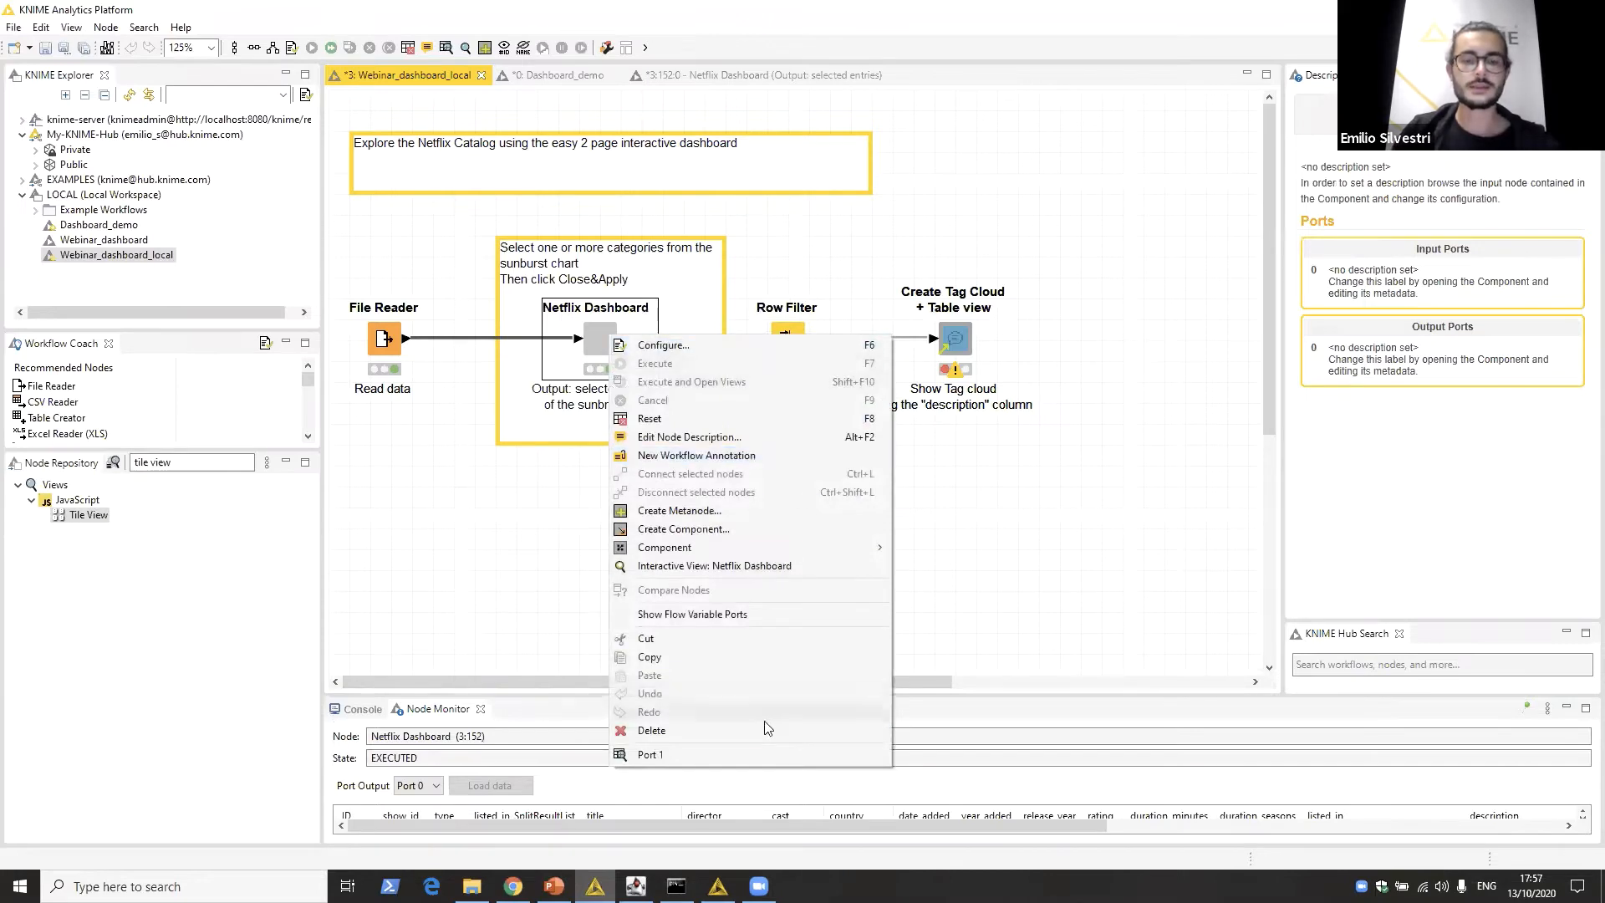
{"action": "left_click", "coordinate": [769, 754]}
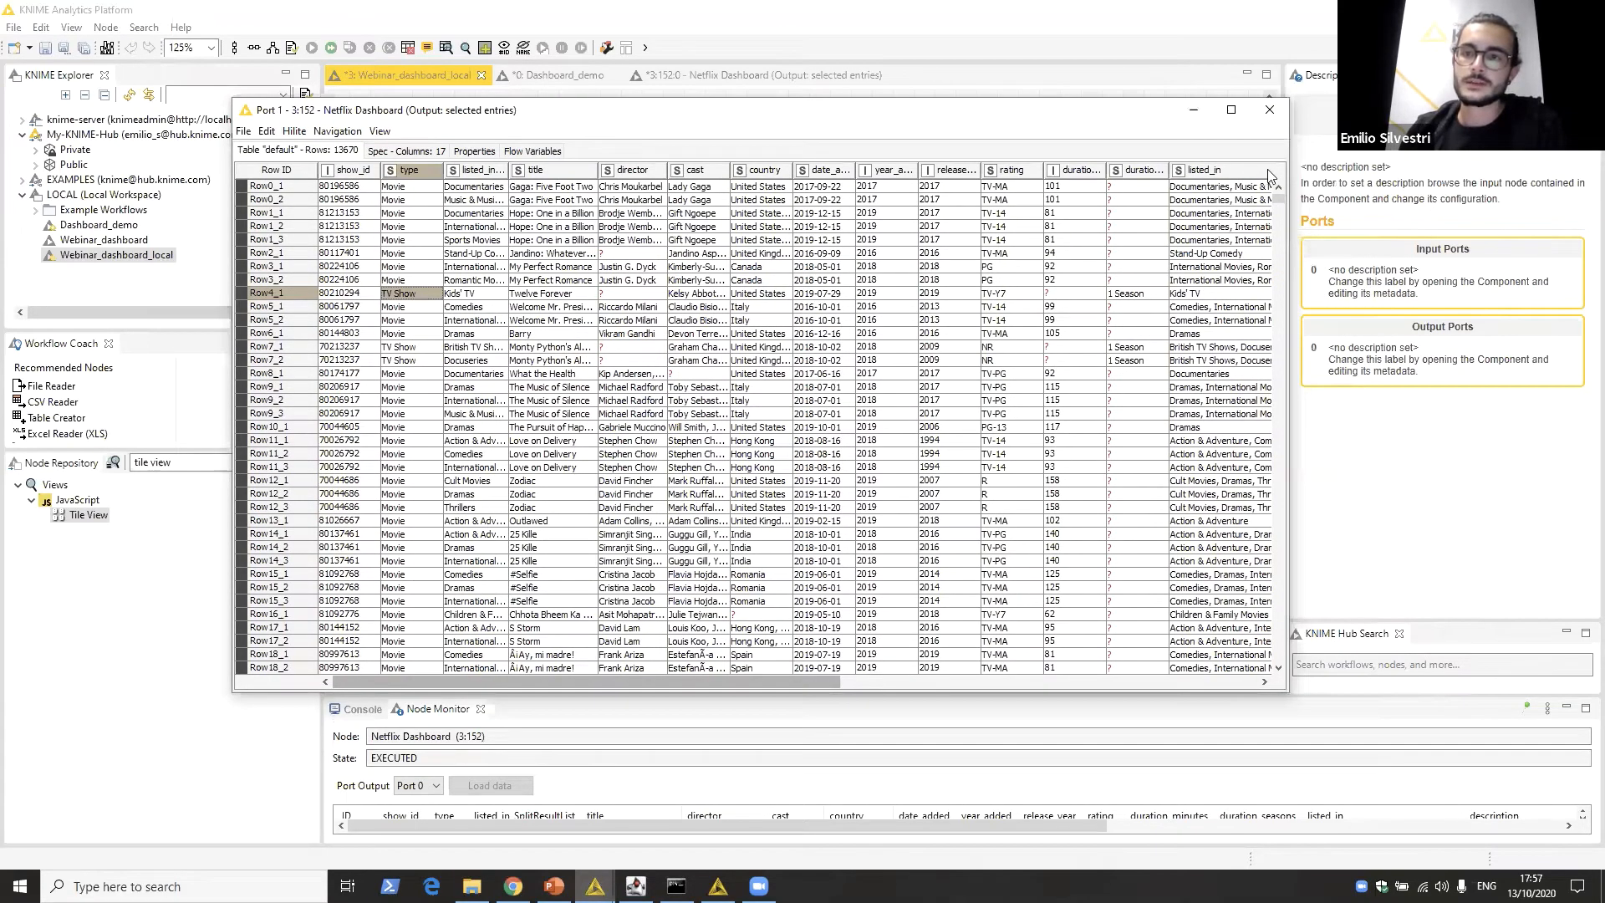
{"action": "scroll", "coordinate": [1267, 177], "scroll_direction": "right", "scroll_amount": 5}
{"action": "scroll", "coordinate": [1053, 681], "scroll_direction": "right", "scroll_amount": 5}
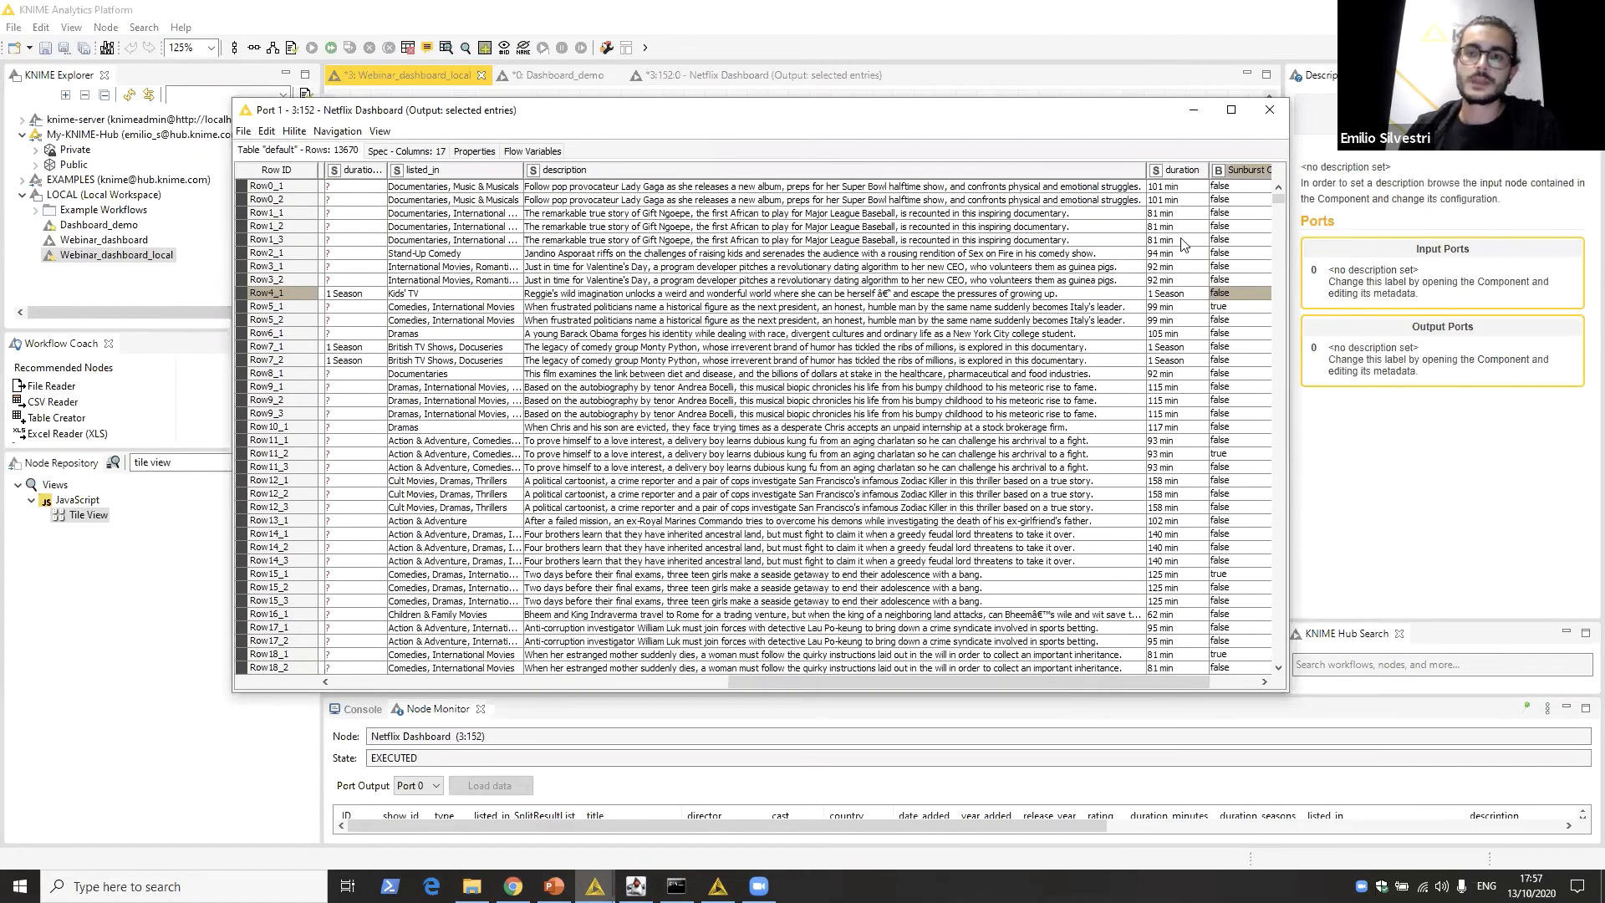
{"action": "scroll", "coordinate": [1195, 182], "scroll_direction": "right", "scroll_amount": 2}
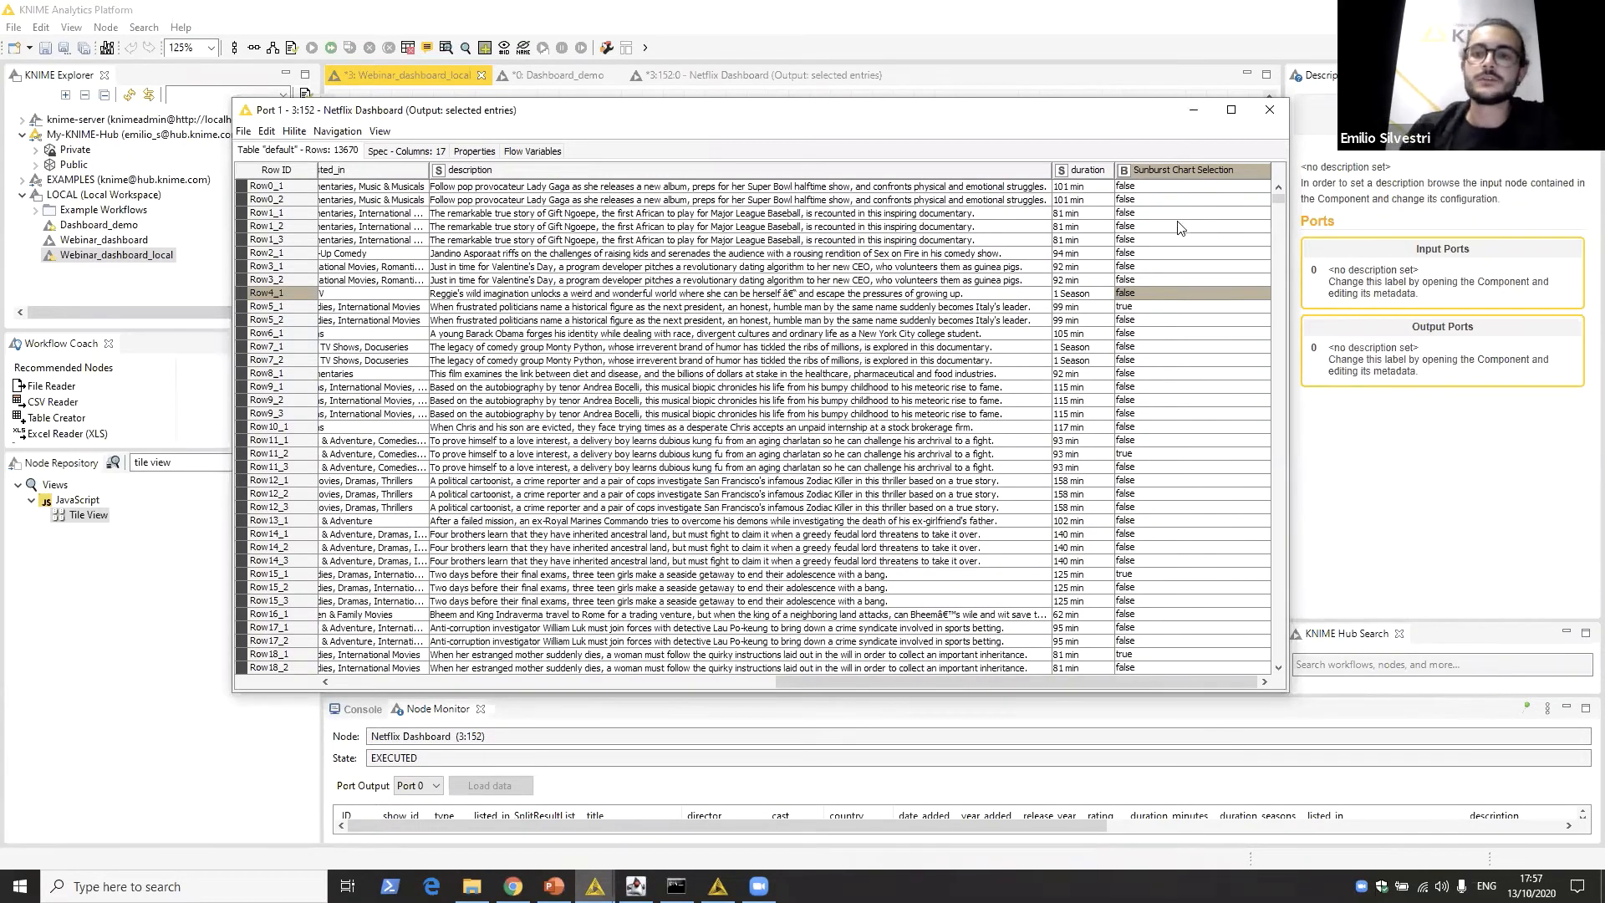
{"action": "left_click", "coordinate": [1133, 311]}
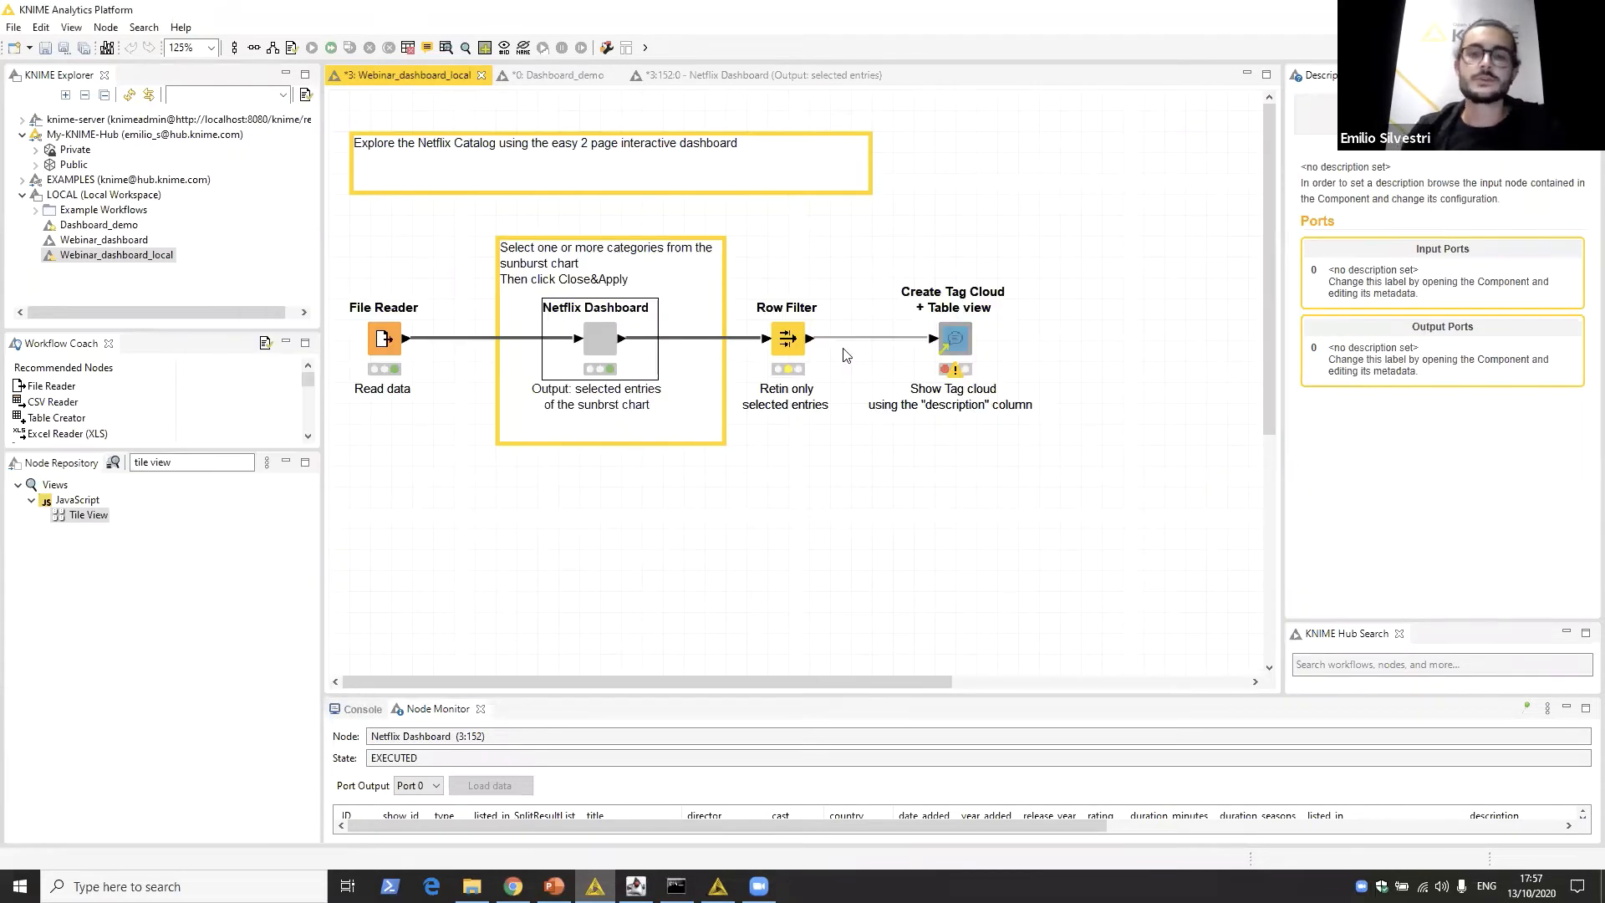
Step: Check the Row Filter node's configuration without changing it, and execute the node
{"action": "right_click", "coordinate": [784, 340]}
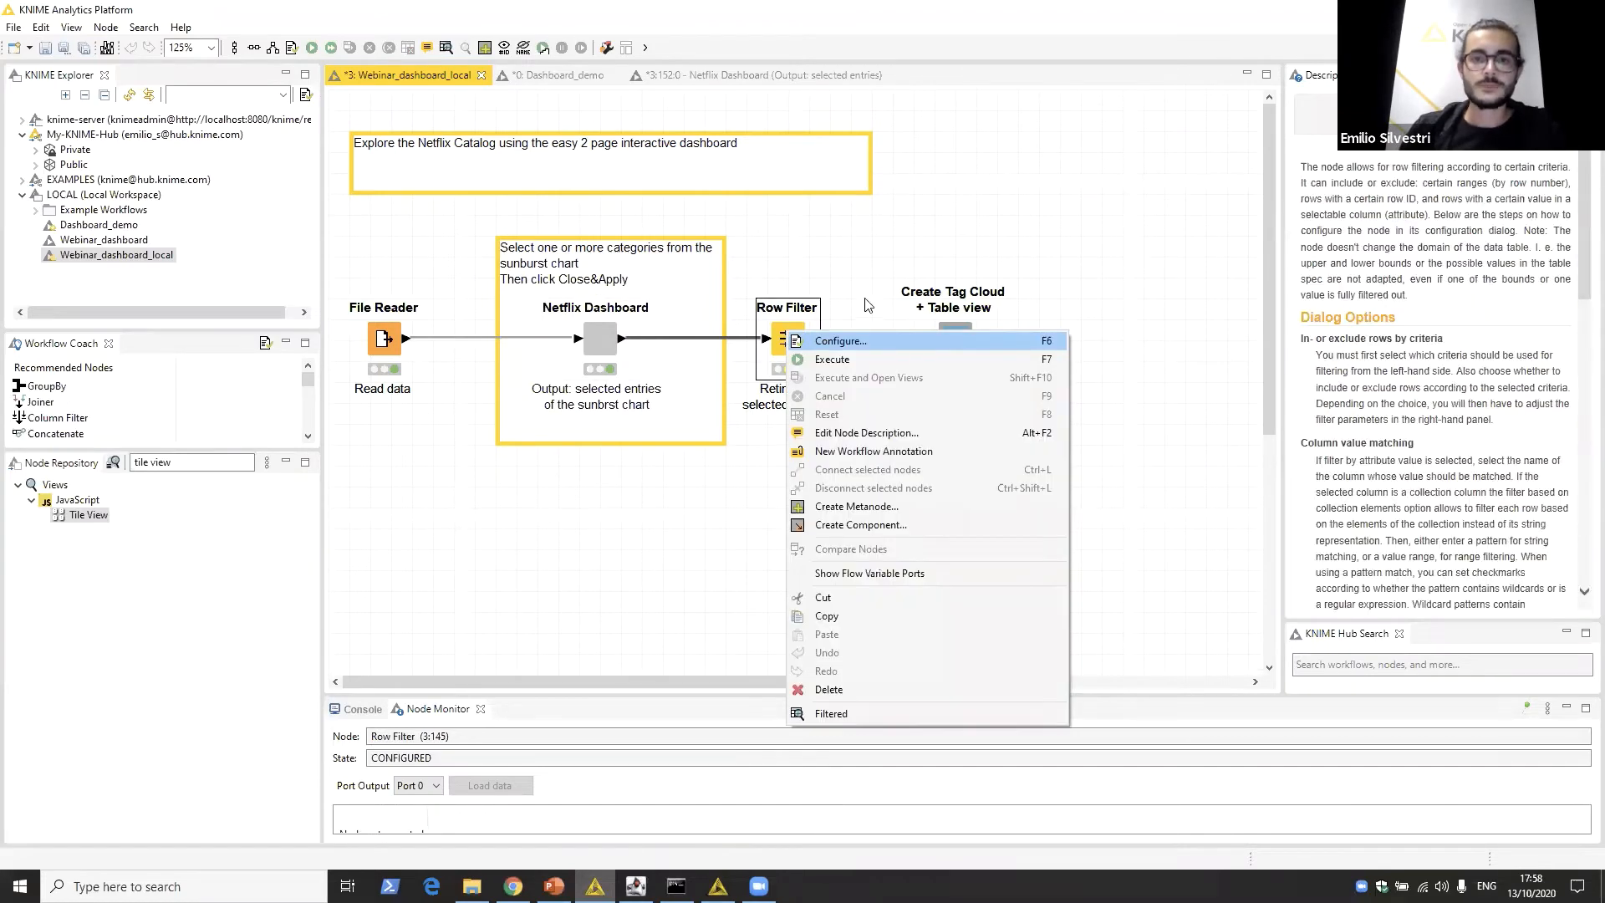
{"action": "left_click", "coordinate": [794, 341]}
{"action": "key", "text": "Escape"}
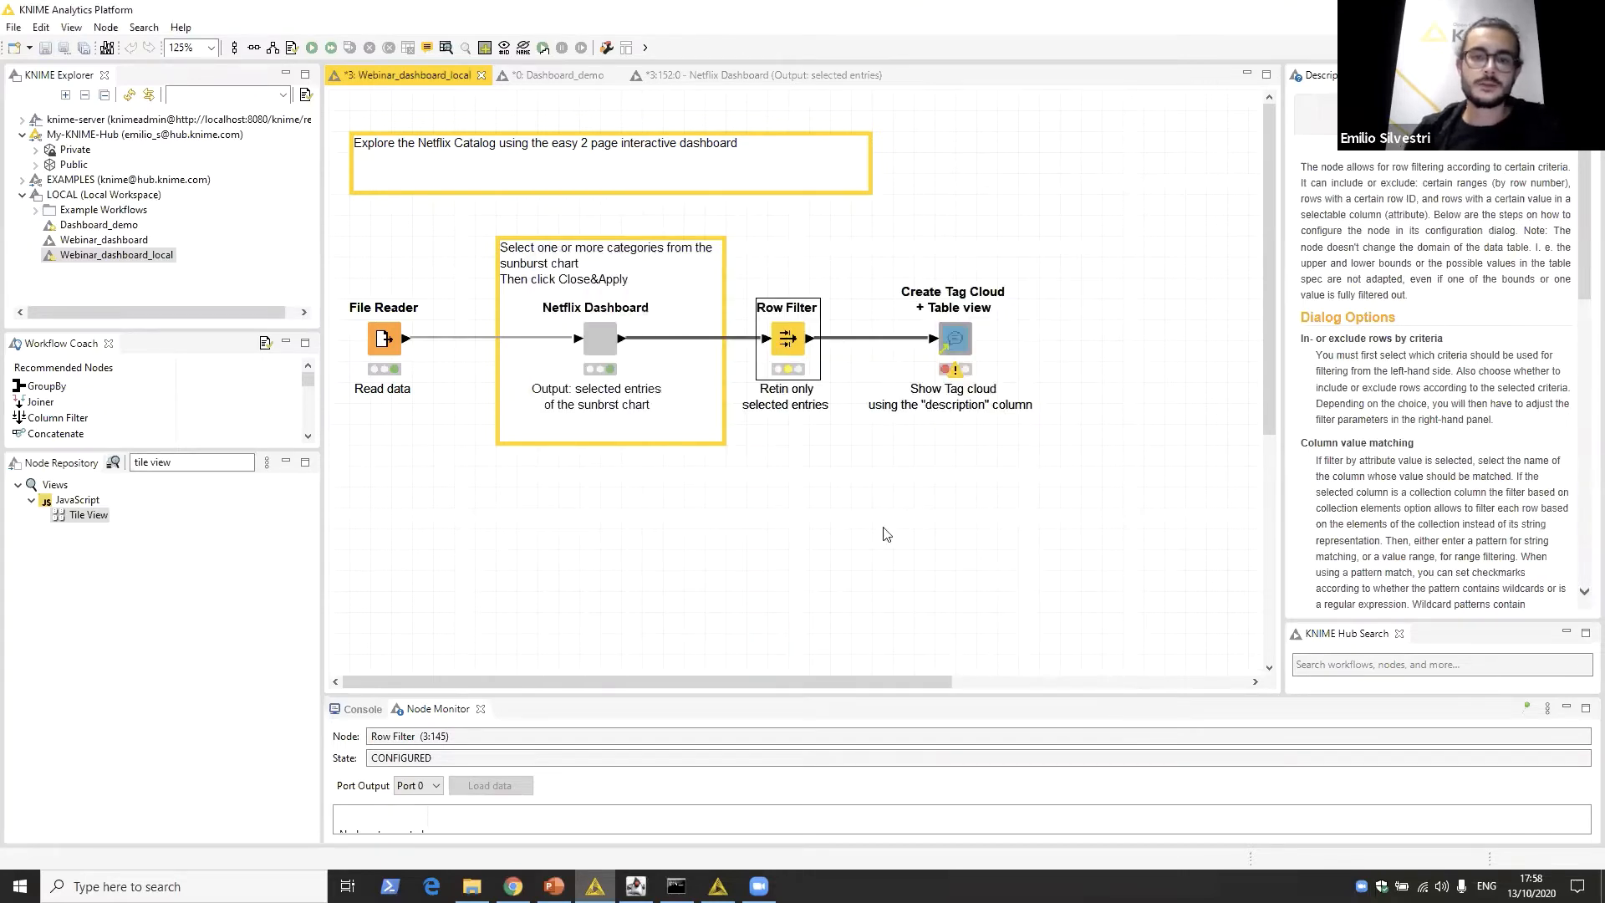
{"action": "right_click", "coordinate": [787, 339]}
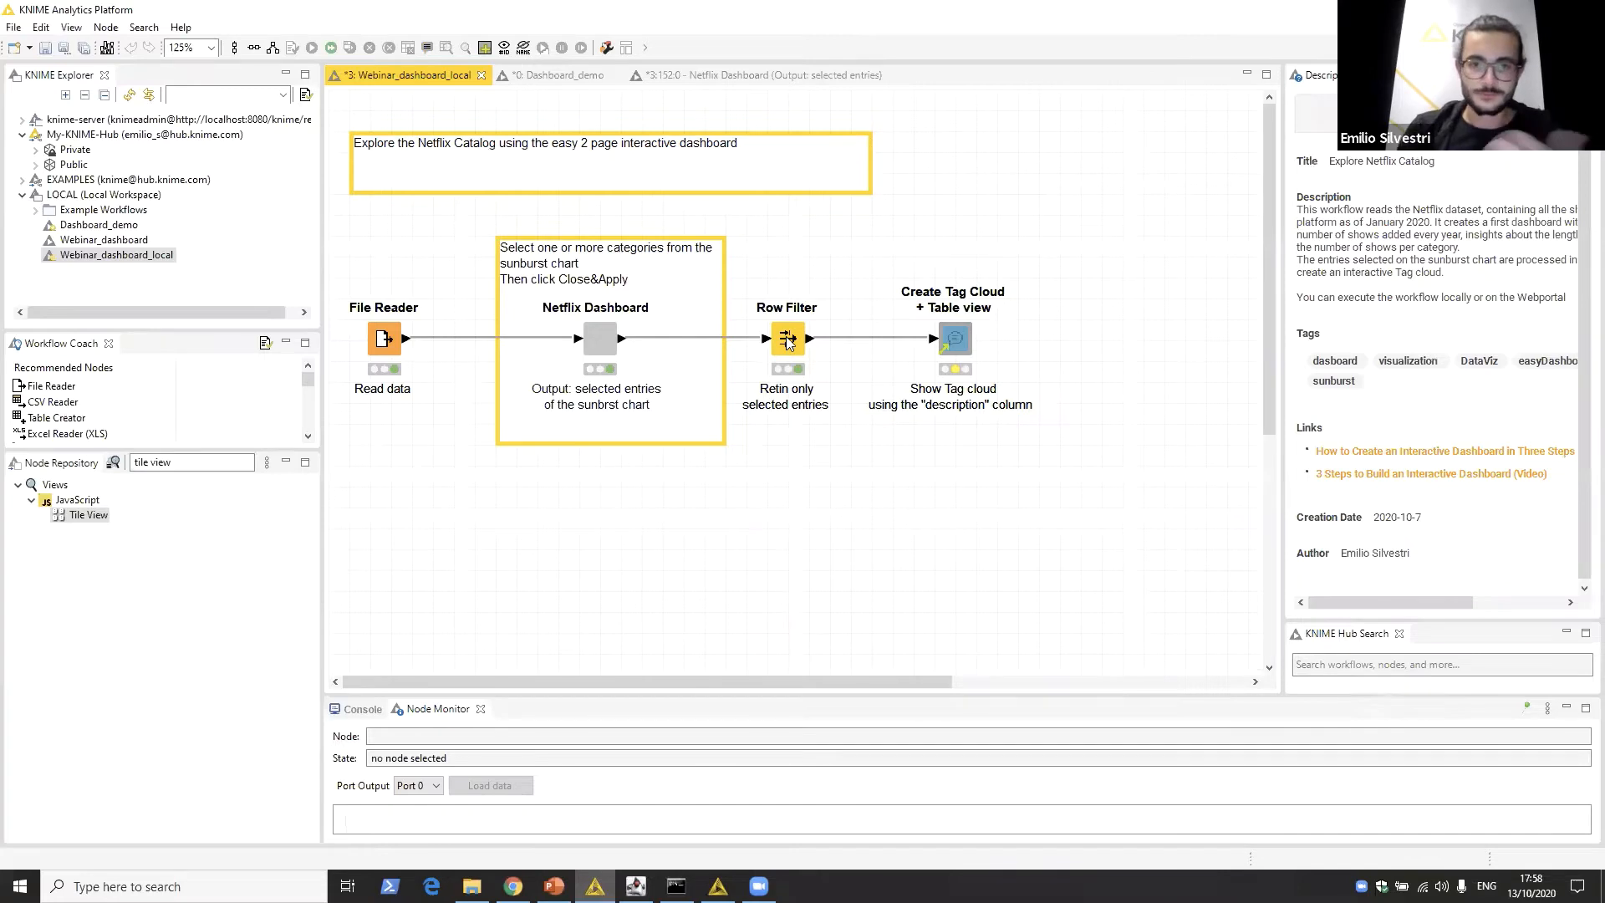
{"action": "left_click", "coordinate": [787, 343]}
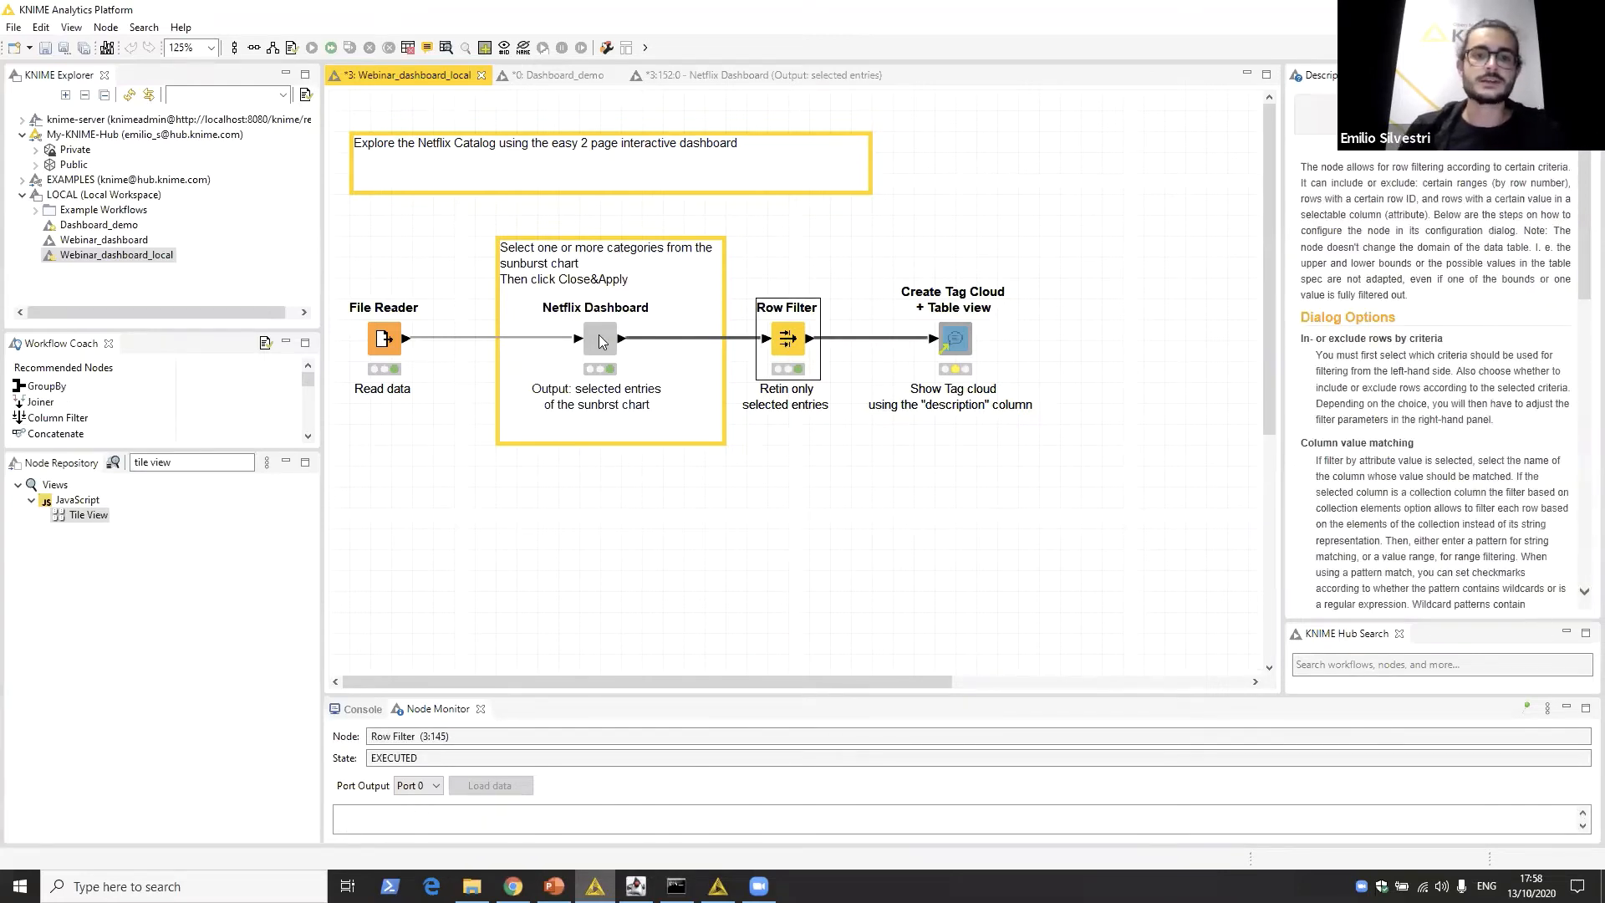
Step: Recheck the true and false selection flags in the Netflix Dashboard's output table, and close the table
{"action": "left_click", "coordinate": [600, 340]}
{"action": "right_click", "coordinate": [599, 340]}
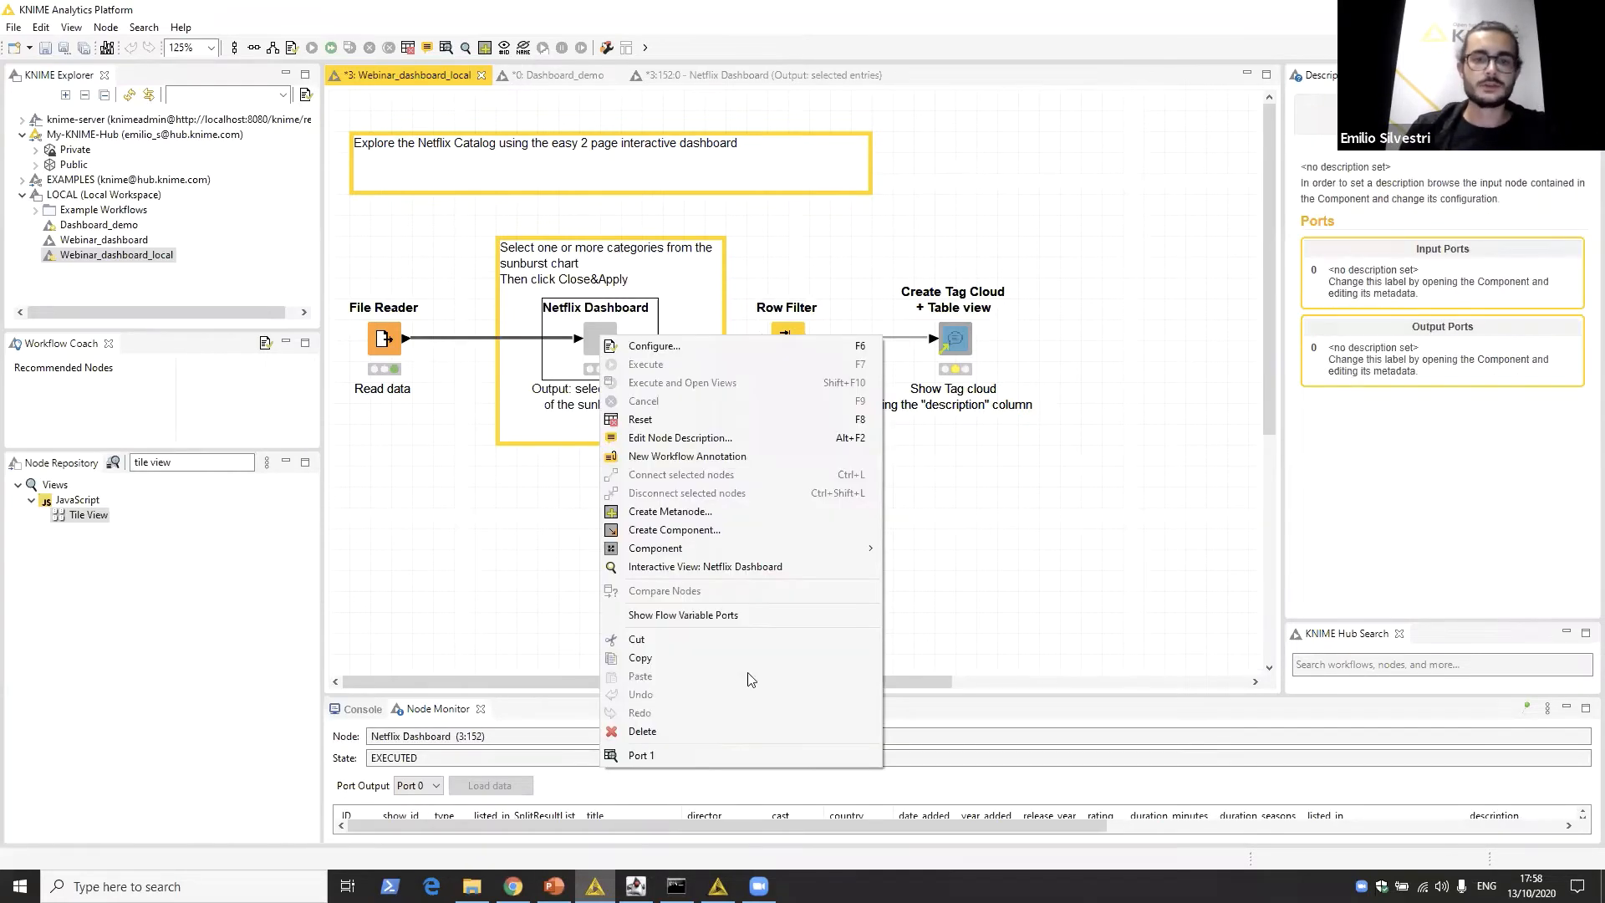
{"action": "left_click", "coordinate": [726, 756]}
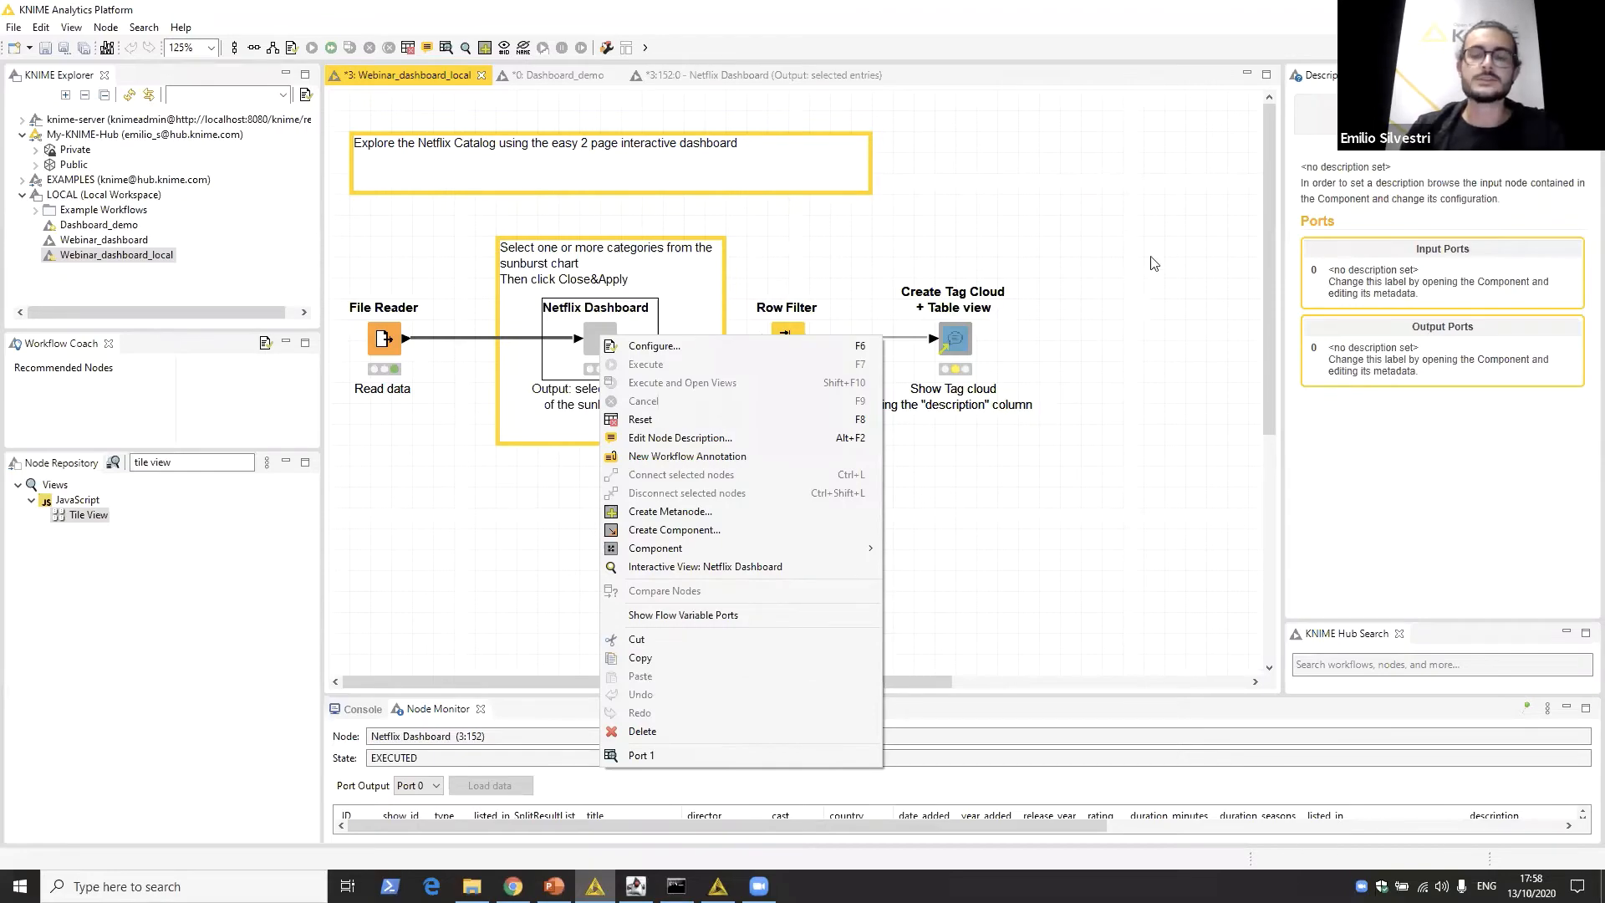
{"action": "left_click", "coordinate": [1158, 386]}
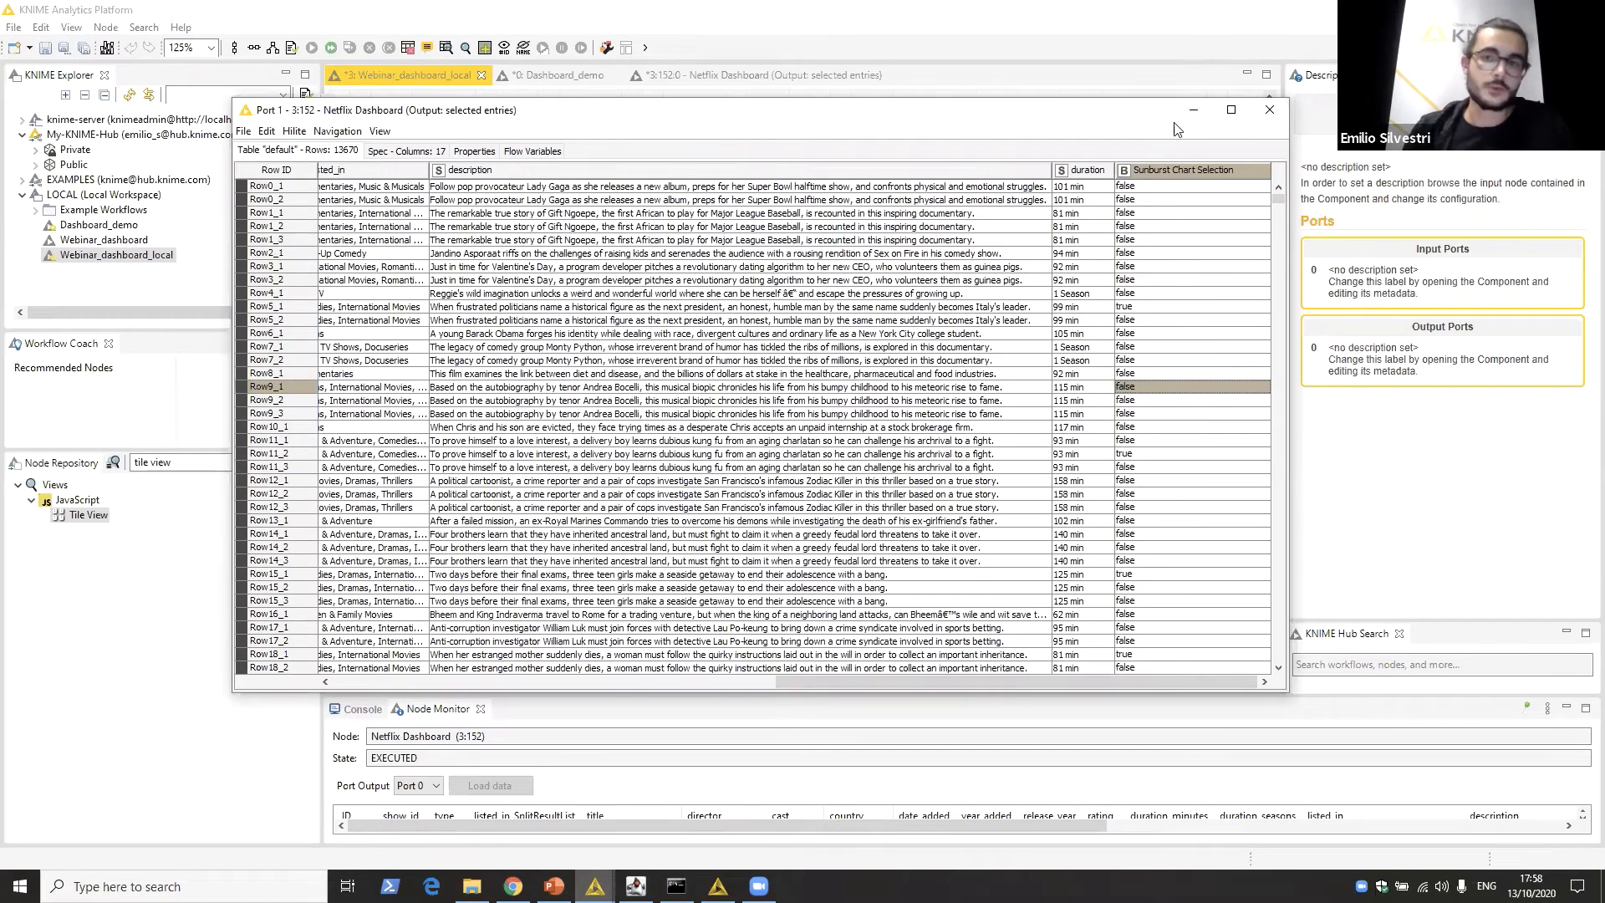
{"action": "left_click", "coordinate": [1265, 110]}
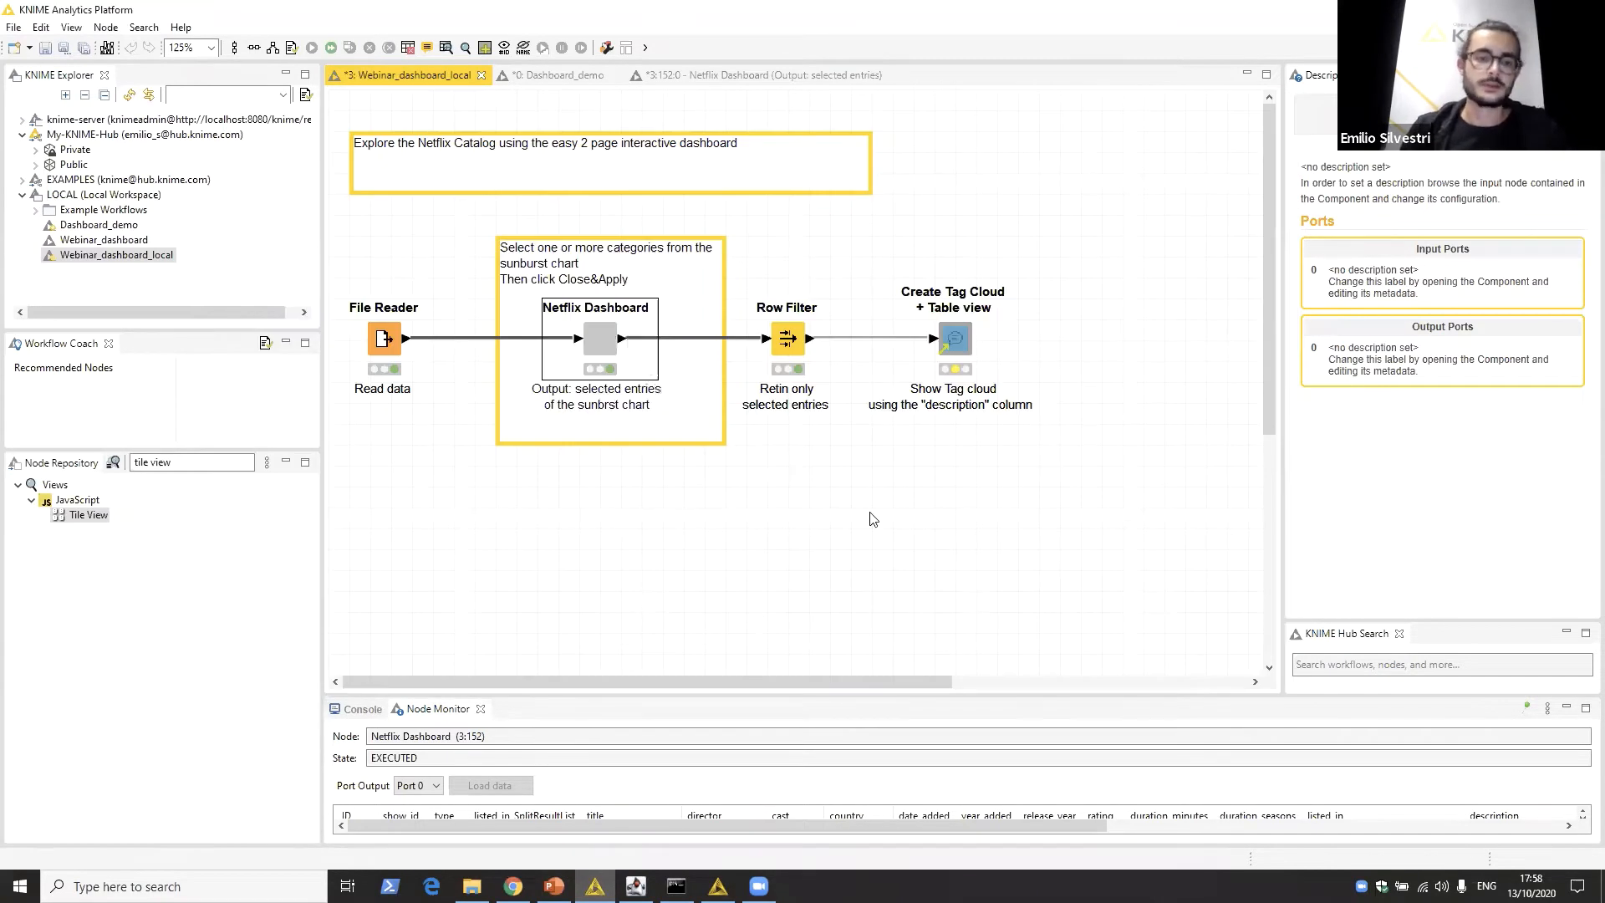
{"action": "left_click", "coordinate": [874, 519]}
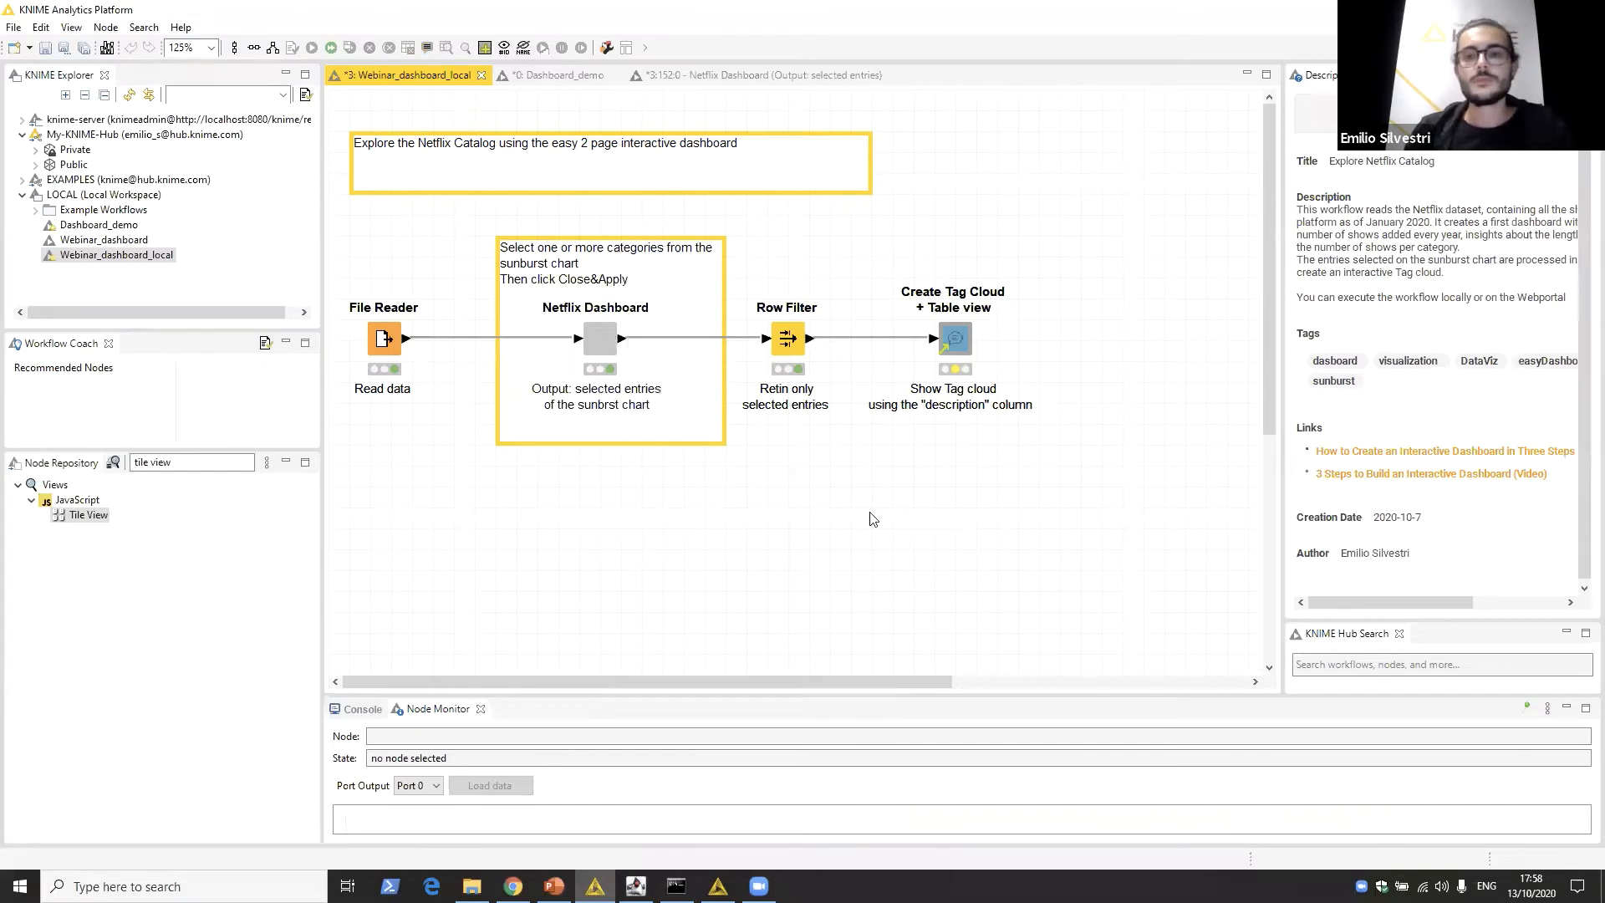
{"action": "left_click", "coordinate": [793, 335]}
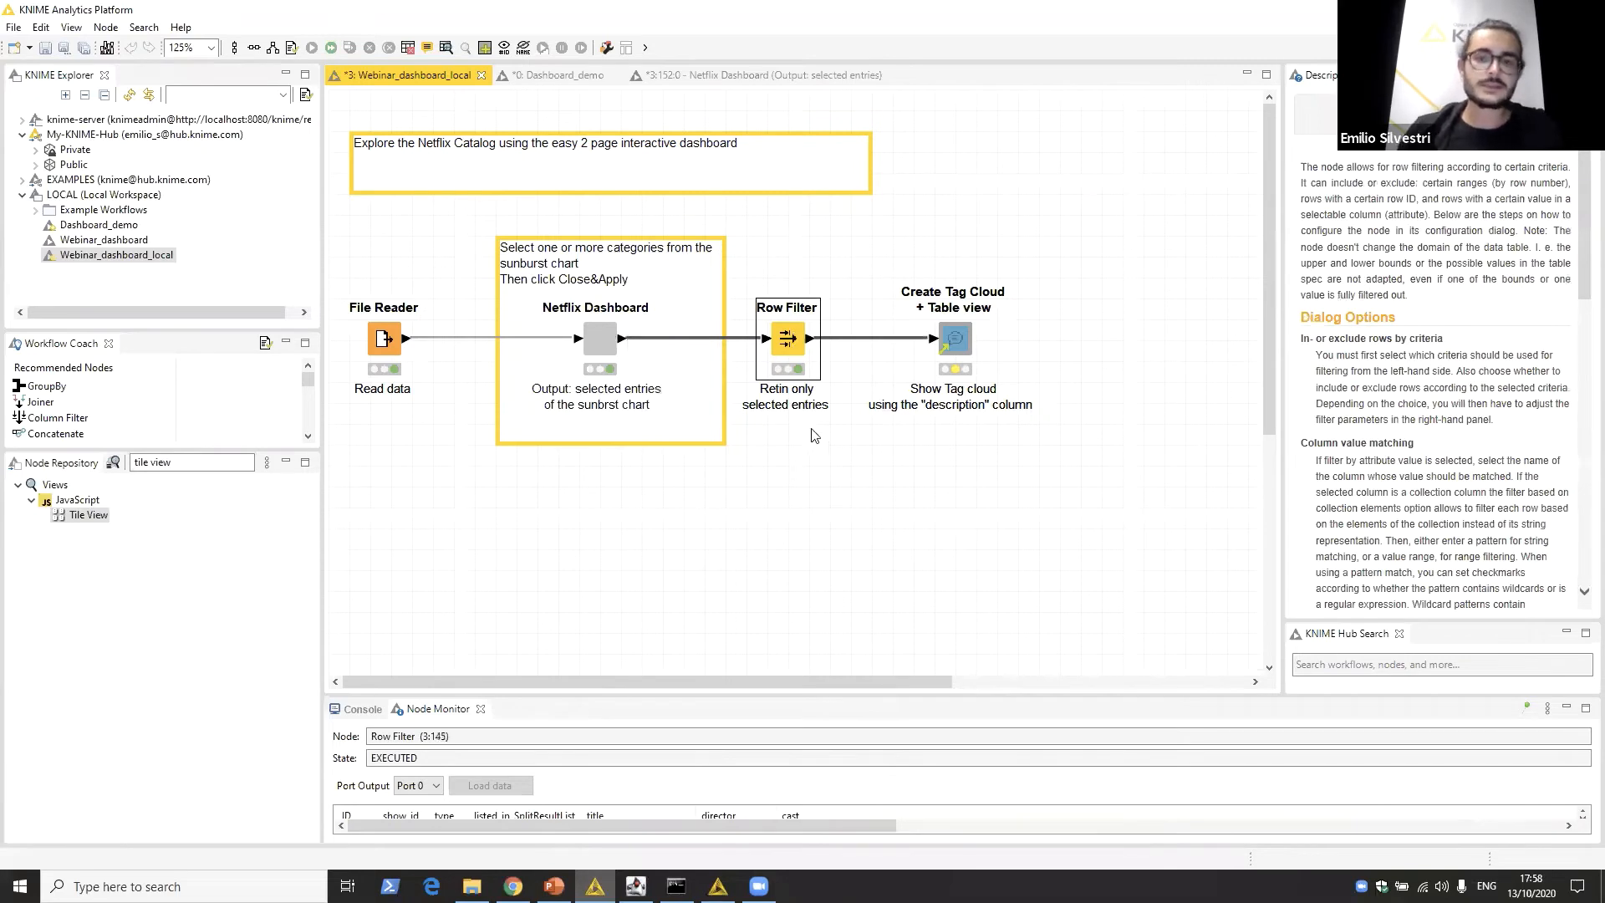
{"action": "left_click", "coordinate": [807, 451]}
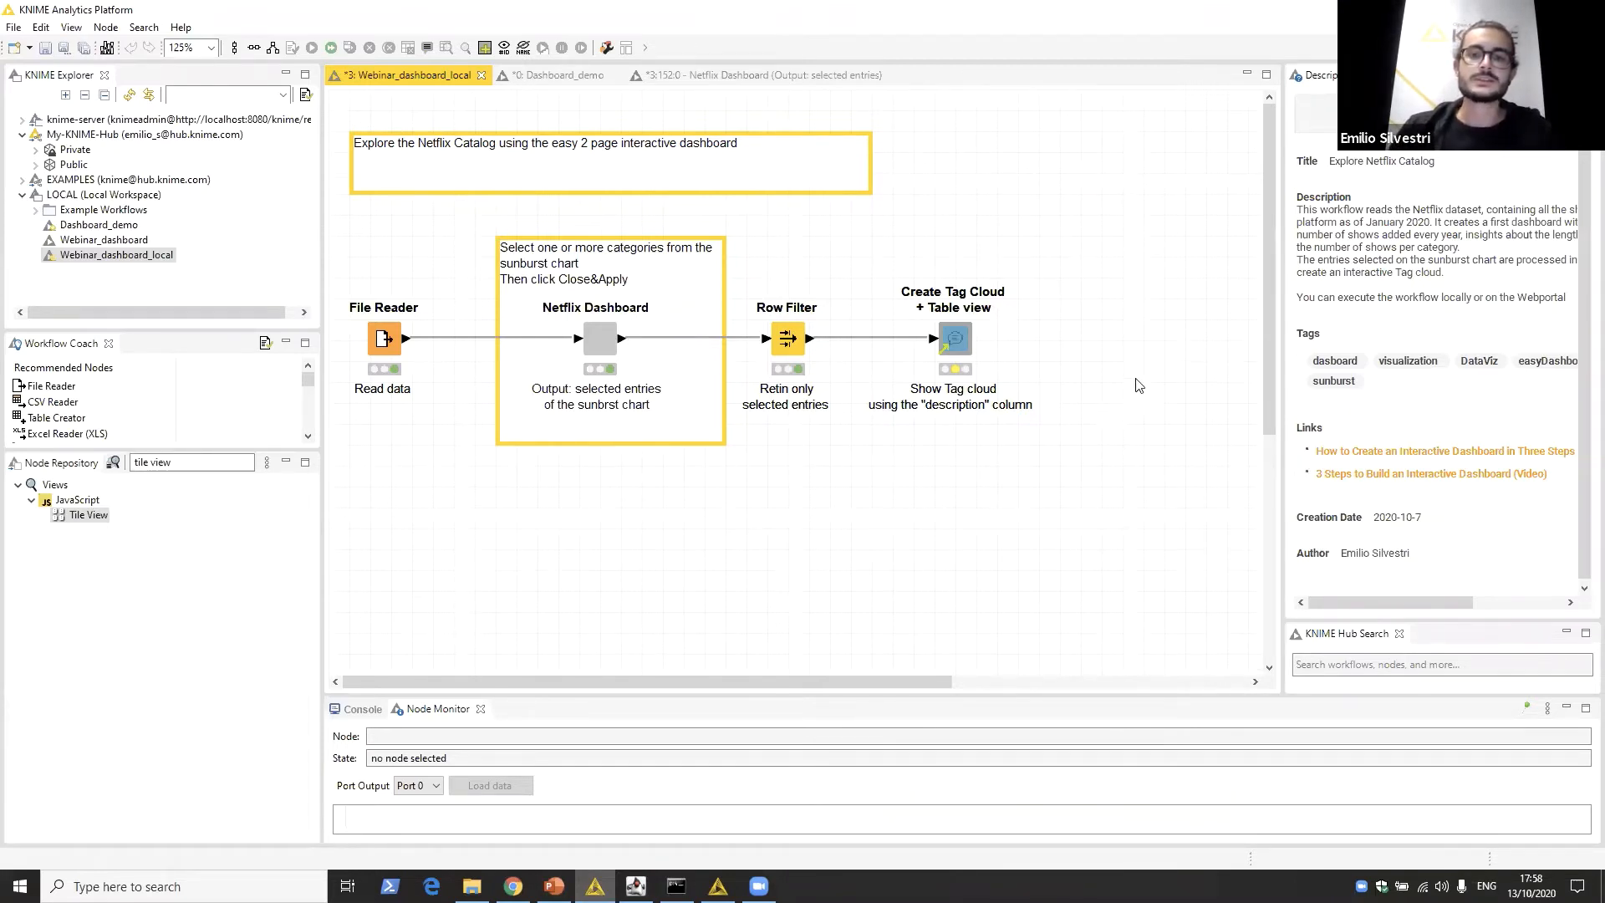
Step: Execute the Create Tag Cloud + Table view component, open its interactive view, and enlarge the view window
{"action": "left_click_drag", "start_coordinate": [879, 255], "coordinate": [1073, 516]}
{"action": "left_click", "coordinate": [1016, 418]}
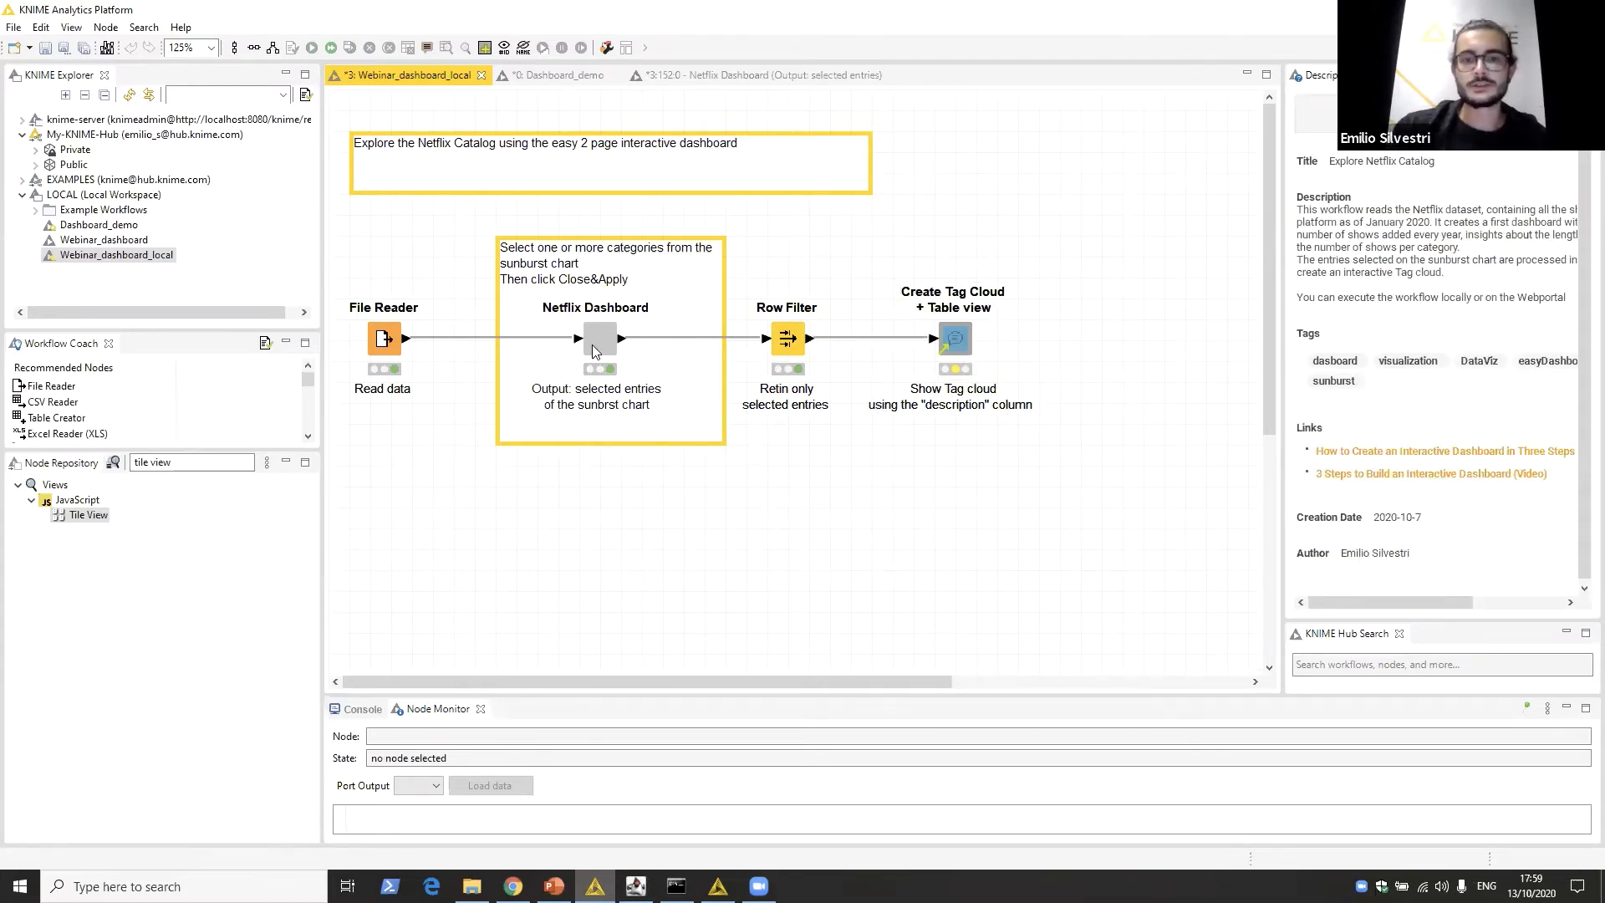
{"action": "left_click", "coordinate": [591, 351]}
{"action": "left_click", "coordinate": [951, 355]}
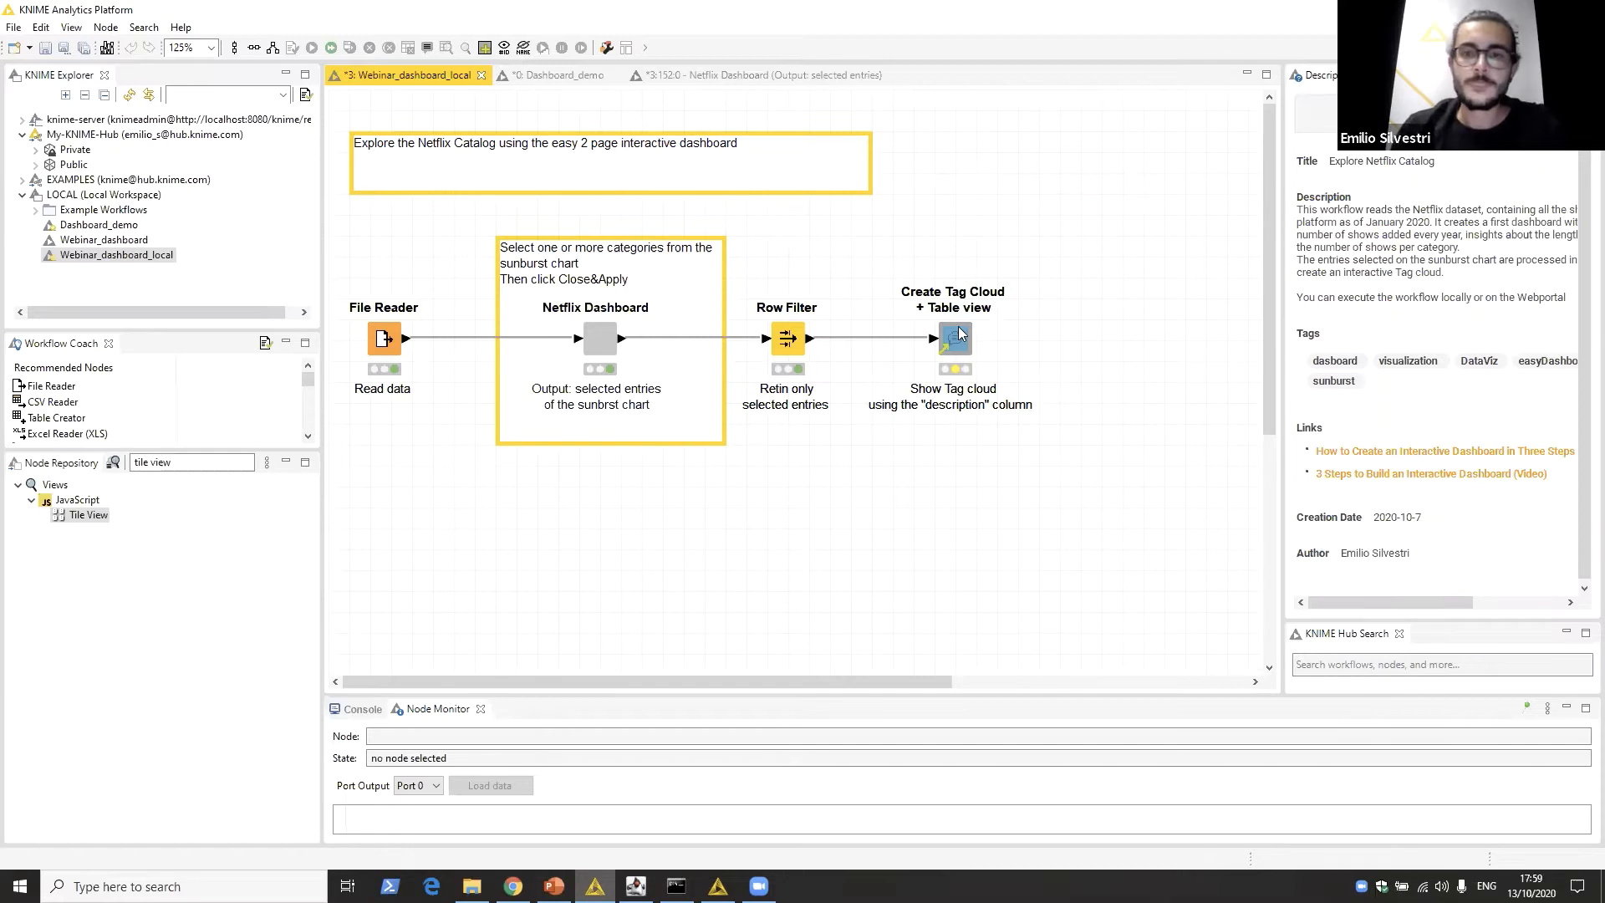
{"action": "right_click", "coordinate": [955, 340]}
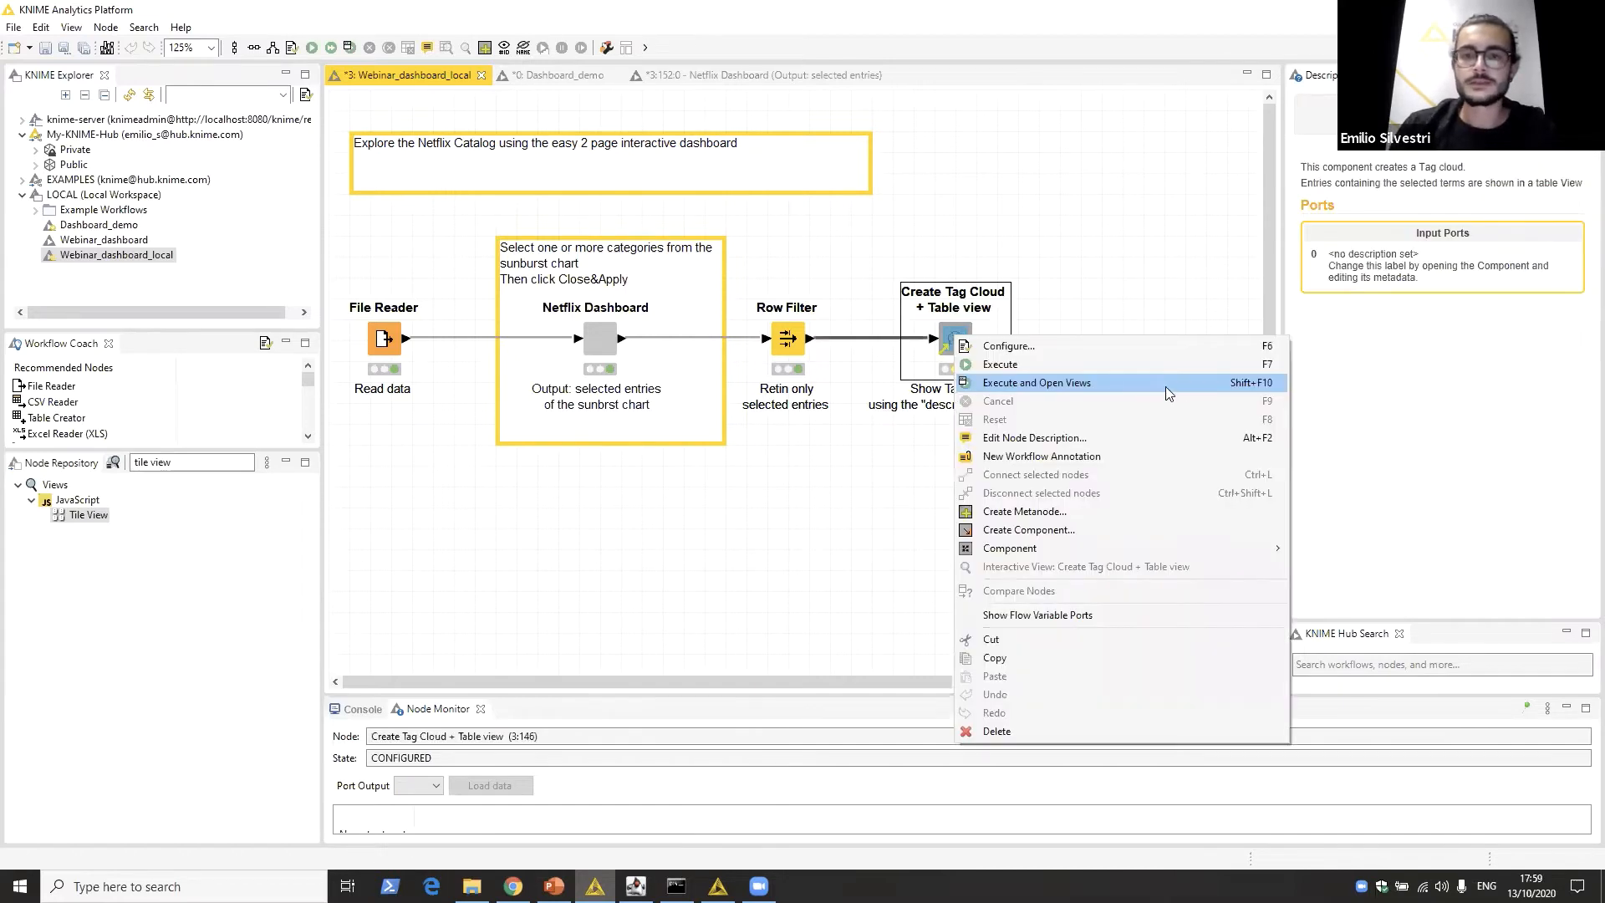
{"action": "key", "text": "Return"}
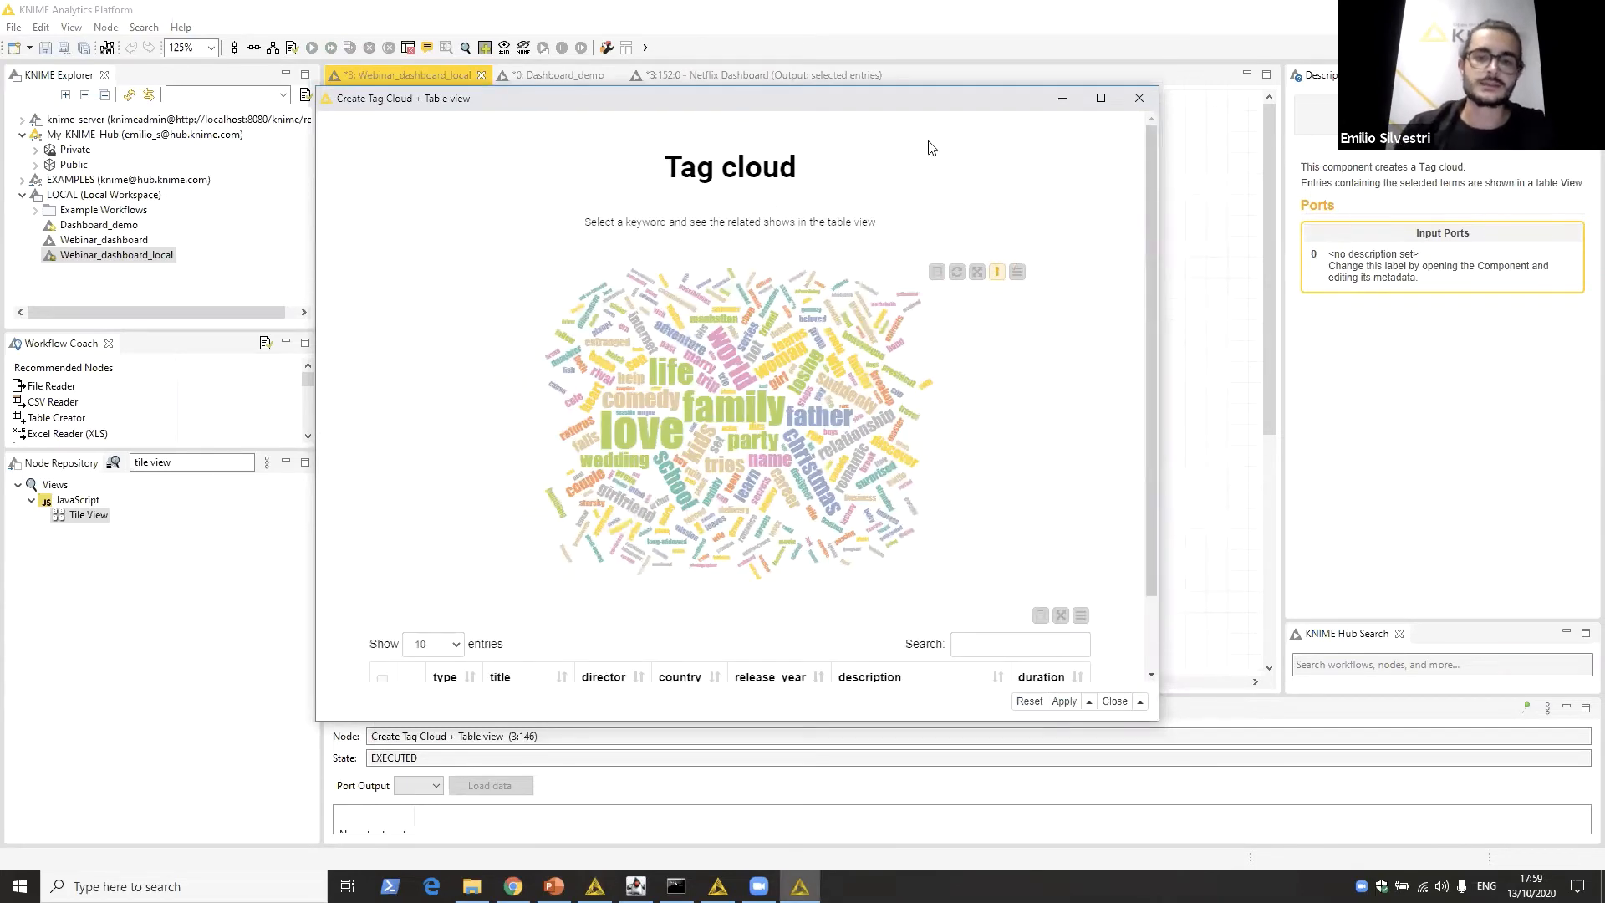
{"action": "left_click_drag", "start_coordinate": [899, 94], "coordinate": [902, 72]}
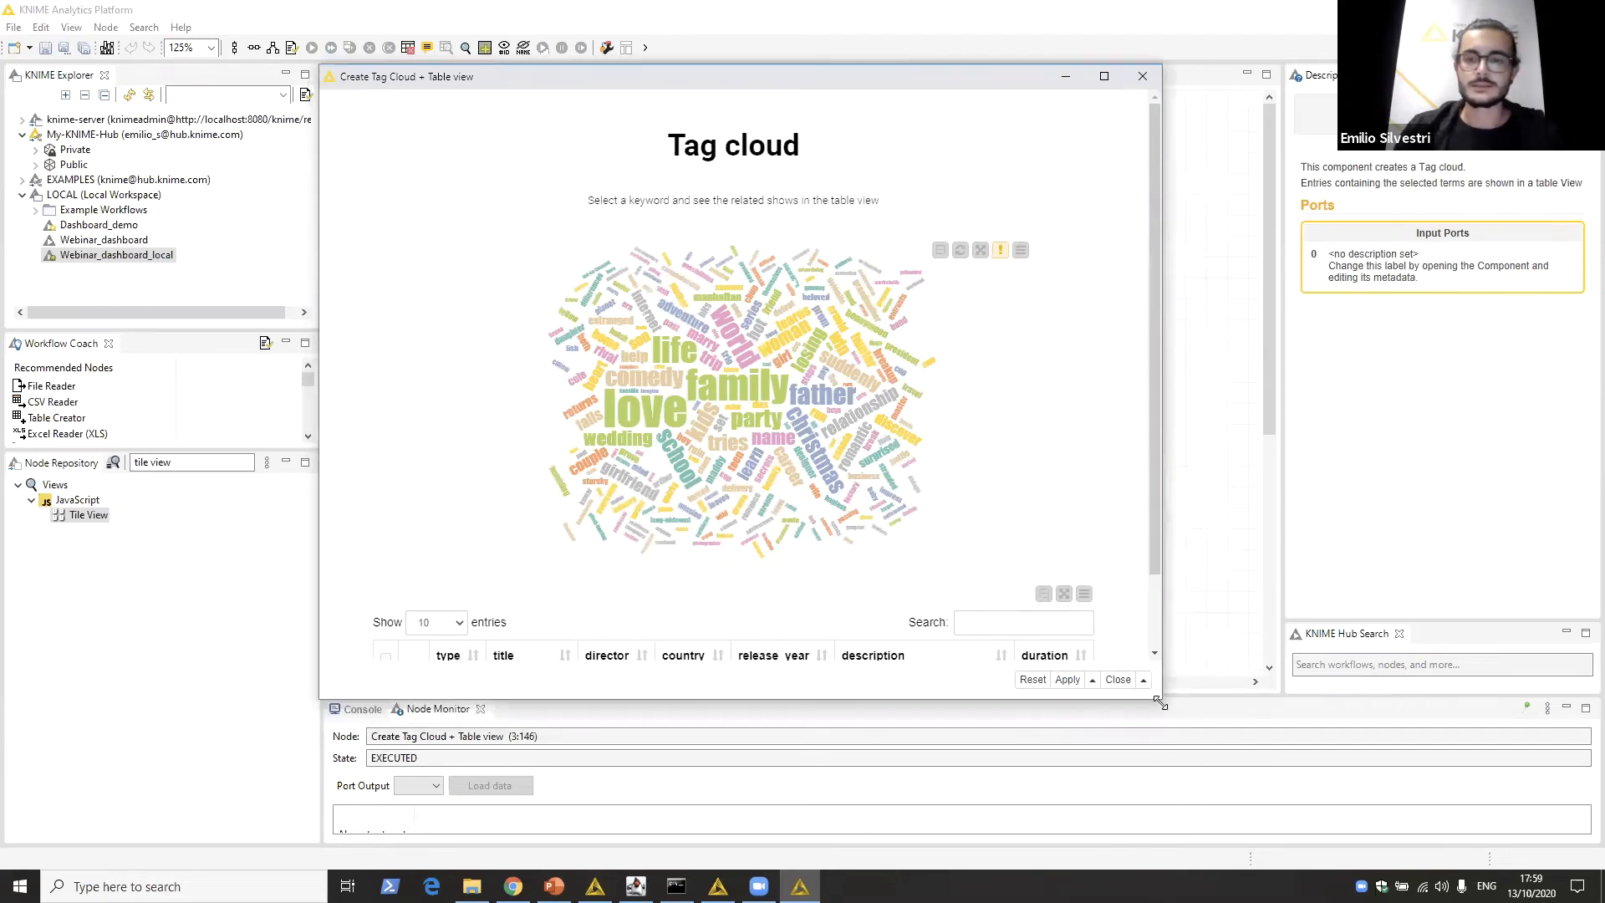
{"action": "left_click_drag", "start_coordinate": [1161, 706], "coordinate": [1411, 751]}
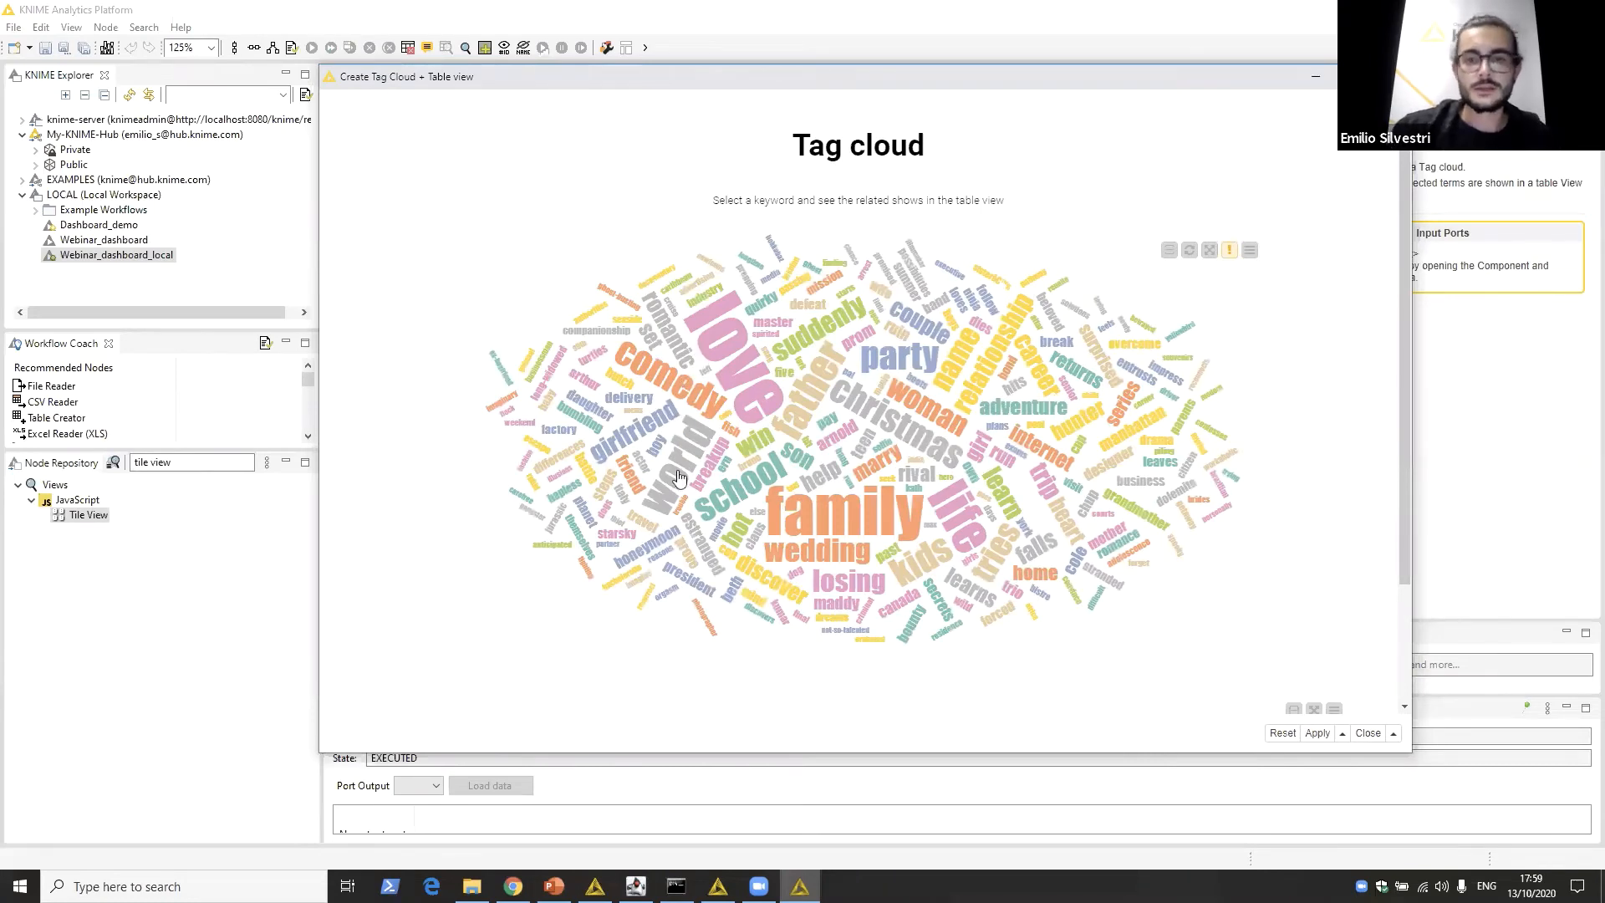
Step: Select the word "wedding" in the tag cloud and examine the matching shows in the table
{"action": "scroll", "coordinate": [853, 361], "scroll_direction": "down", "scroll_amount": 3}
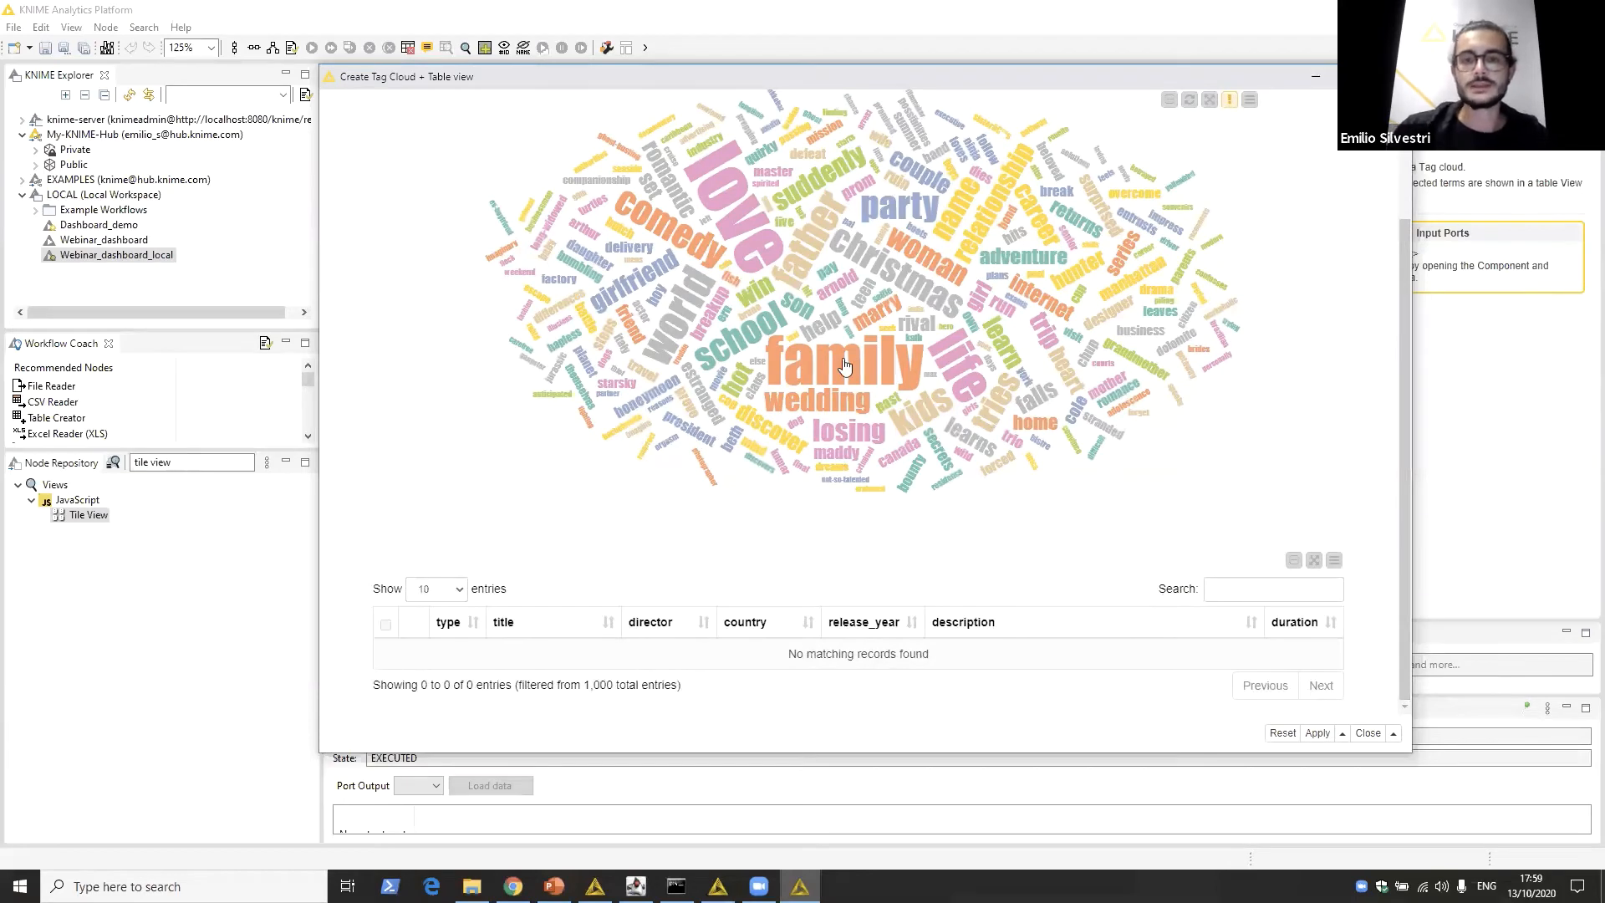
{"action": "left_click", "coordinate": [817, 402]}
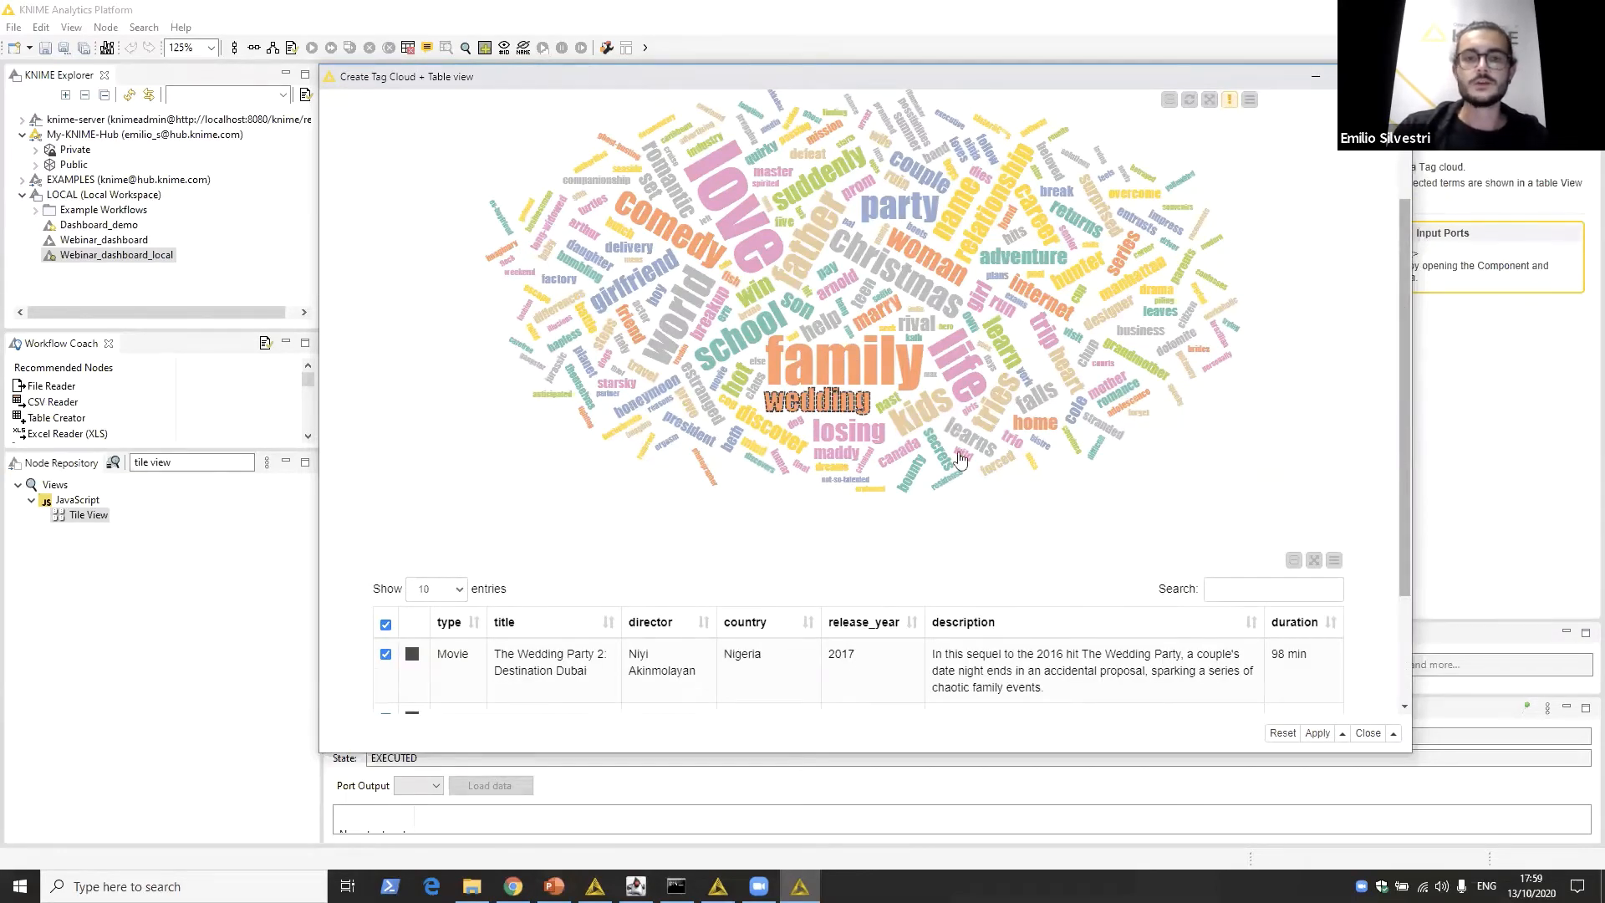
{"action": "scroll", "coordinate": [961, 462], "scroll_direction": "down", "scroll_amount": 3}
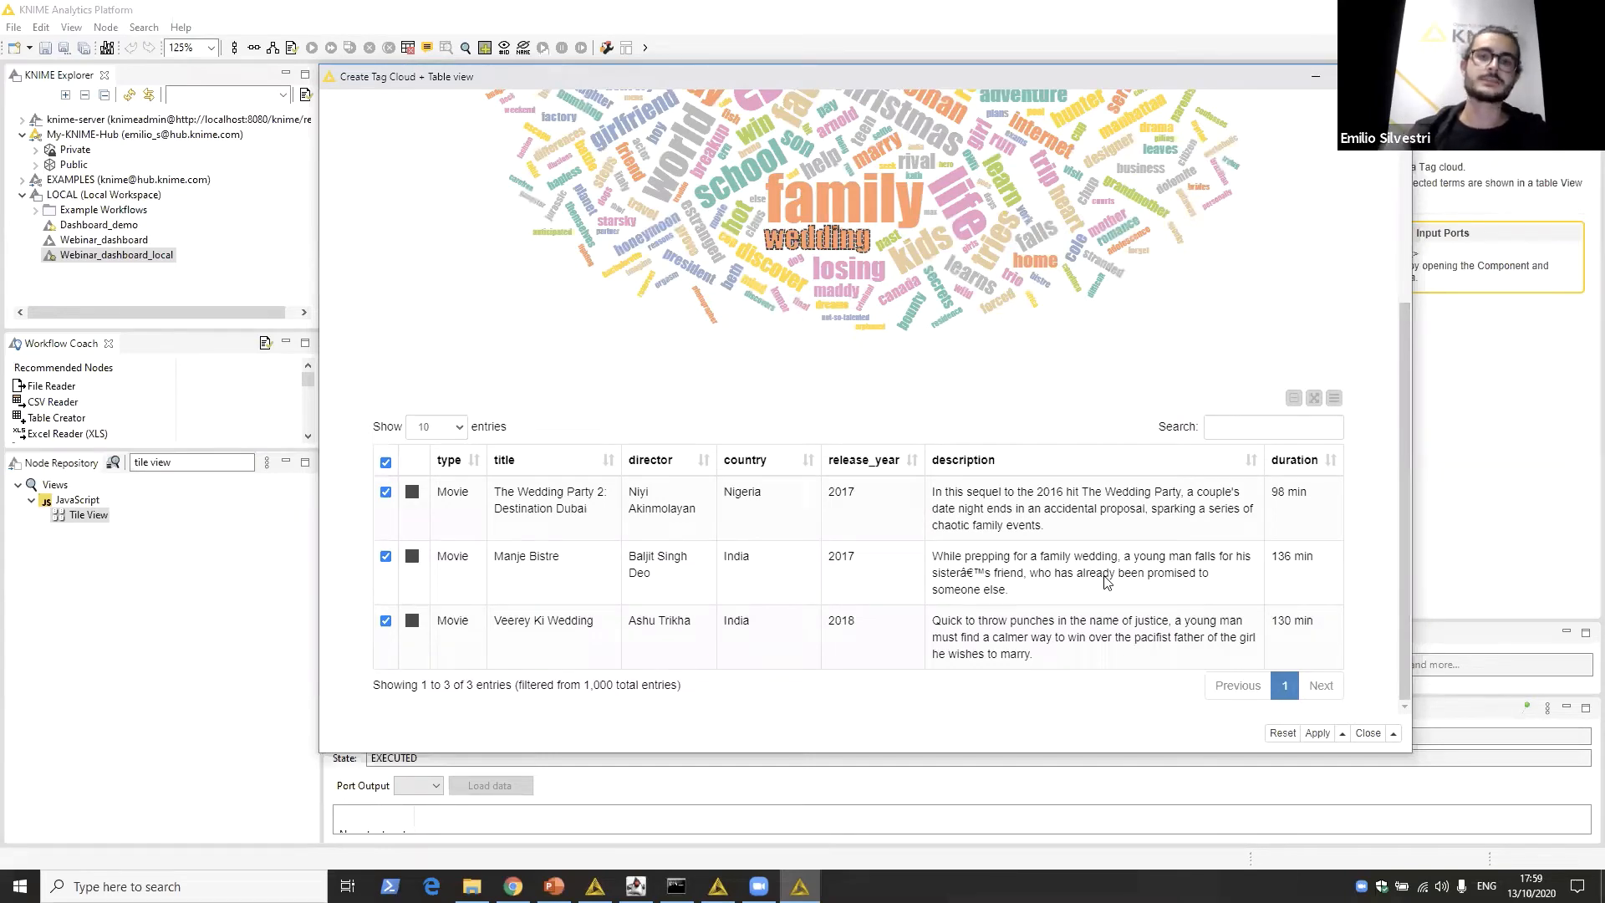
{"action": "scroll", "coordinate": [1096, 407], "scroll_direction": "up", "scroll_amount": 3}
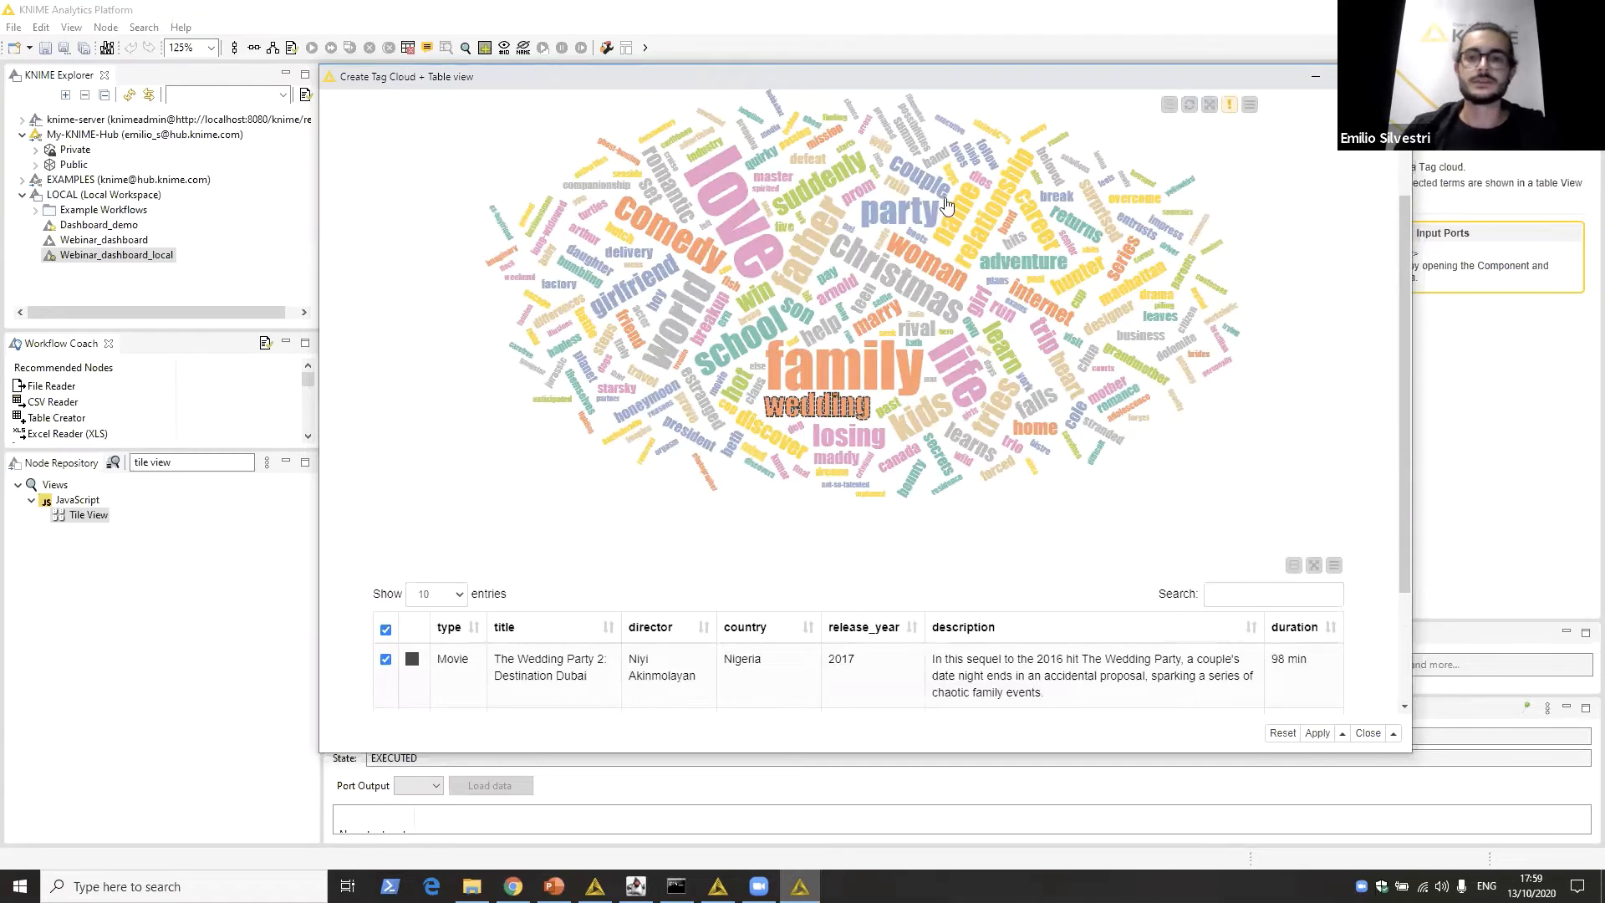
{"action": "scroll", "coordinate": [1217, 465], "scroll_direction": "down", "scroll_amount": 3}
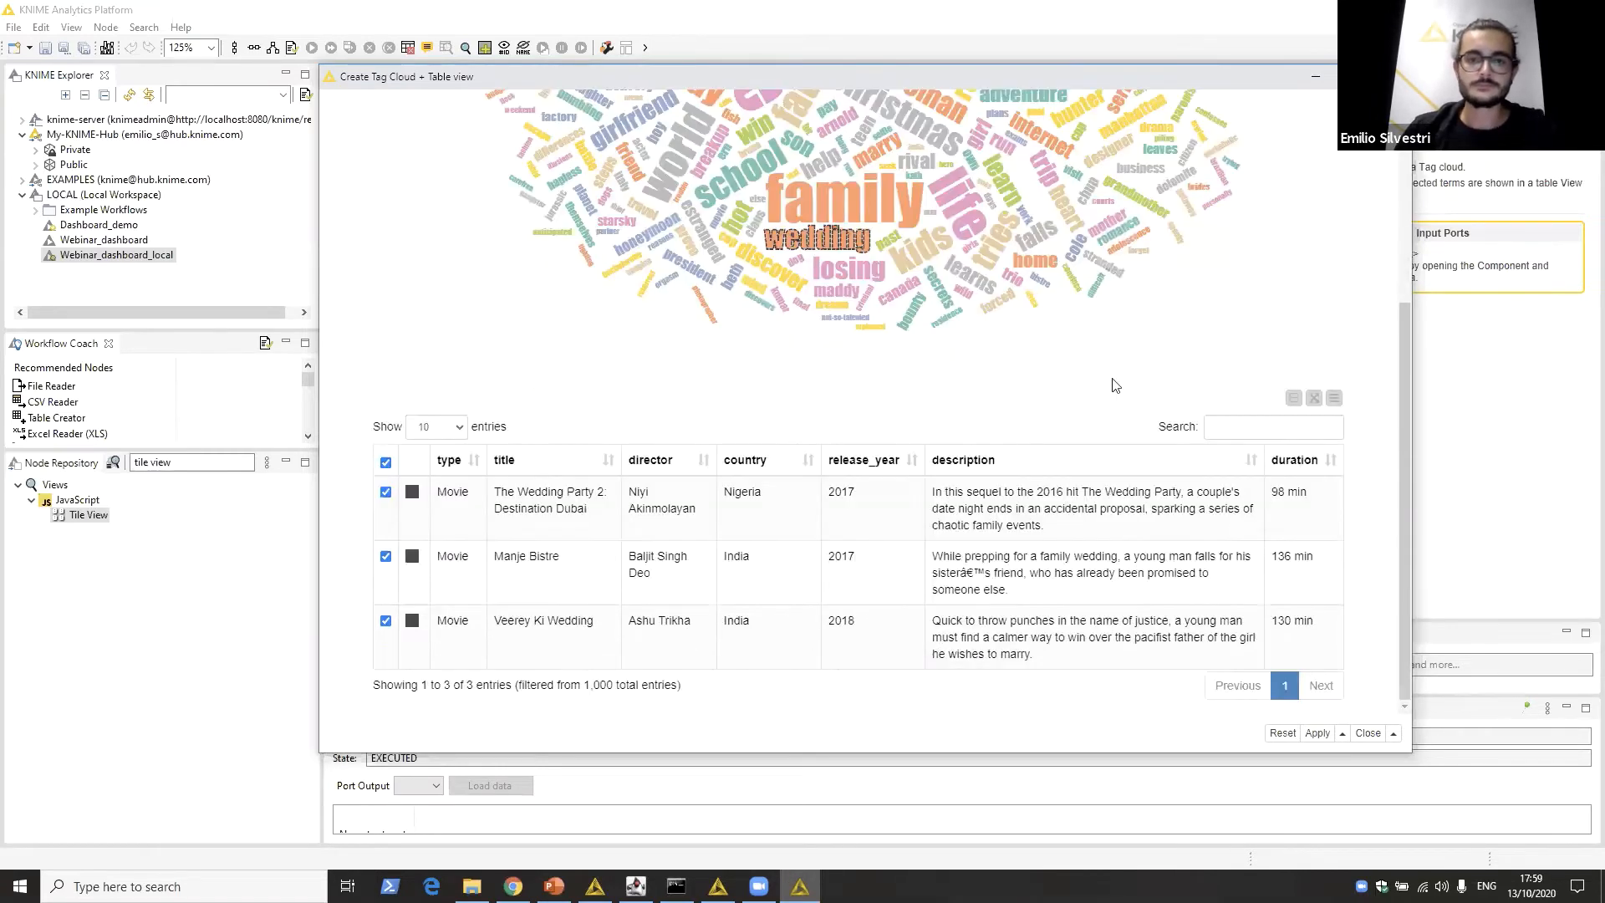
Step: Select the word "tries" in the tag cloud to list its related shows, and close the view
{"action": "left_click", "coordinate": [969, 215]}
{"action": "left_click", "coordinate": [995, 246]}
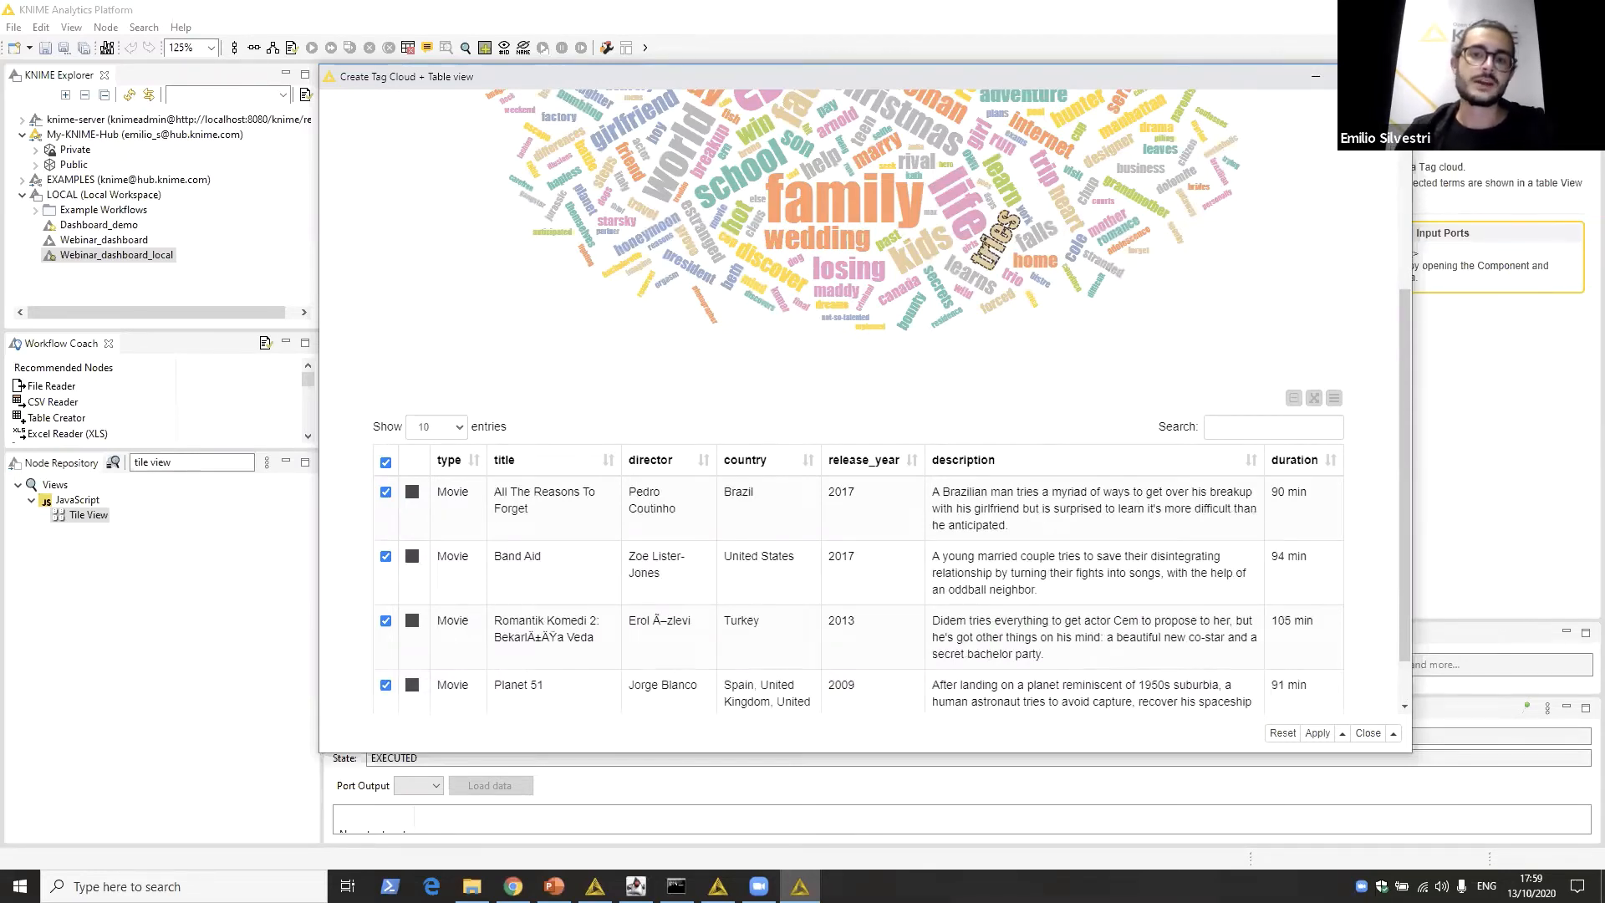
{"action": "left_click", "coordinate": [1392, 76]}
{"action": "left_click", "coordinate": [964, 430]}
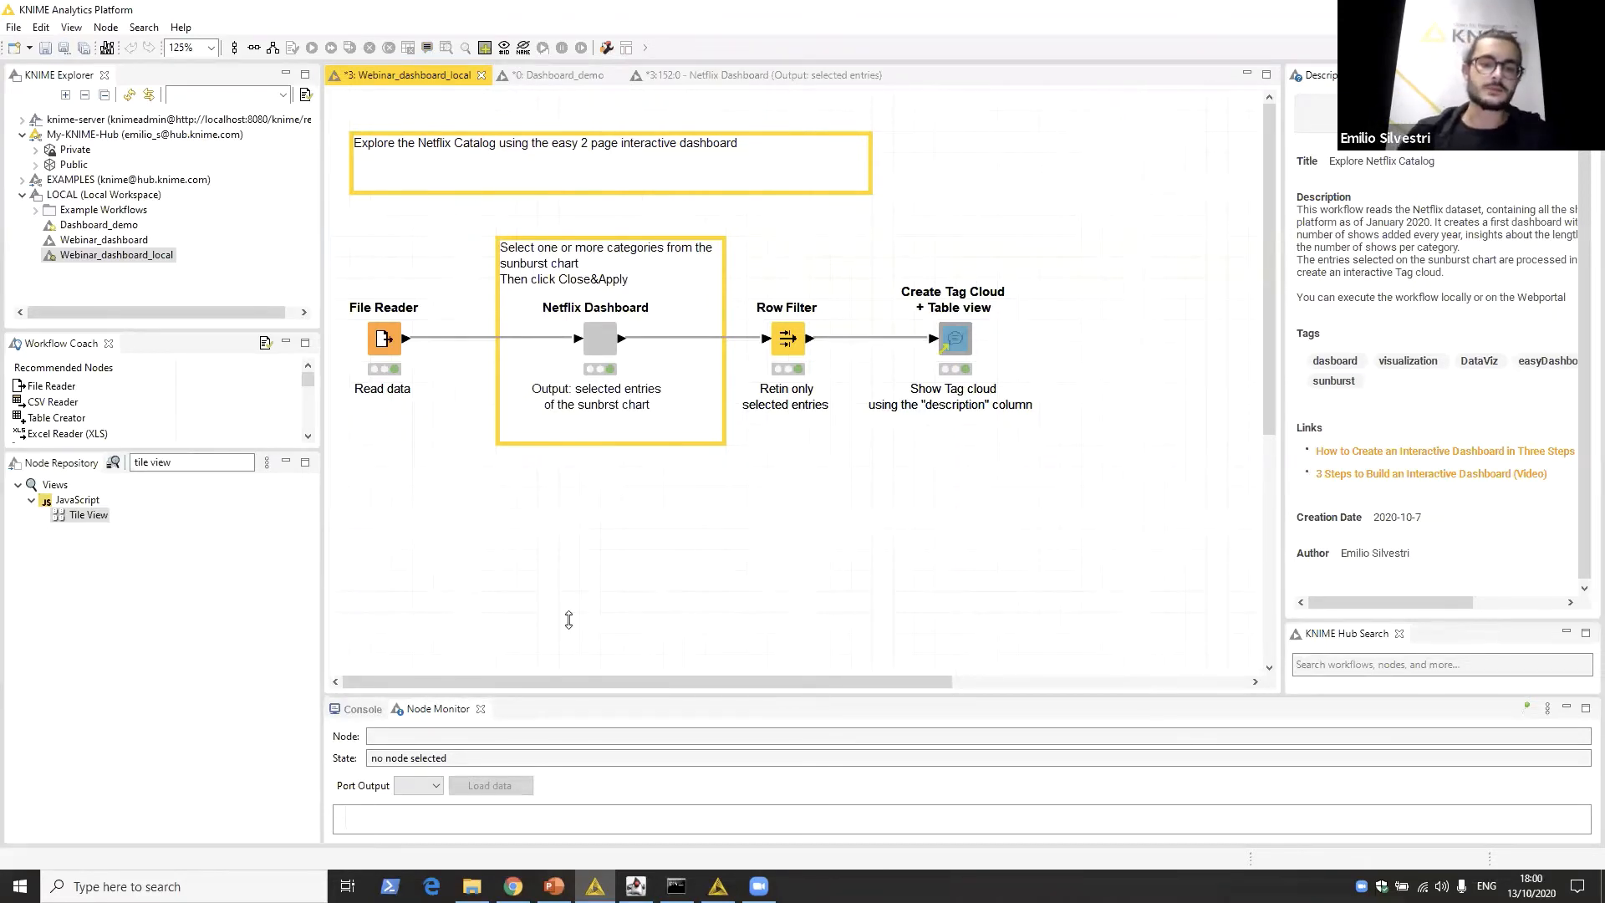
Step: Switch to the KNIME Hub in Chrome, search for "tag cloud", and restrict the results to components
{"action": "left_click", "coordinate": [513, 886]}
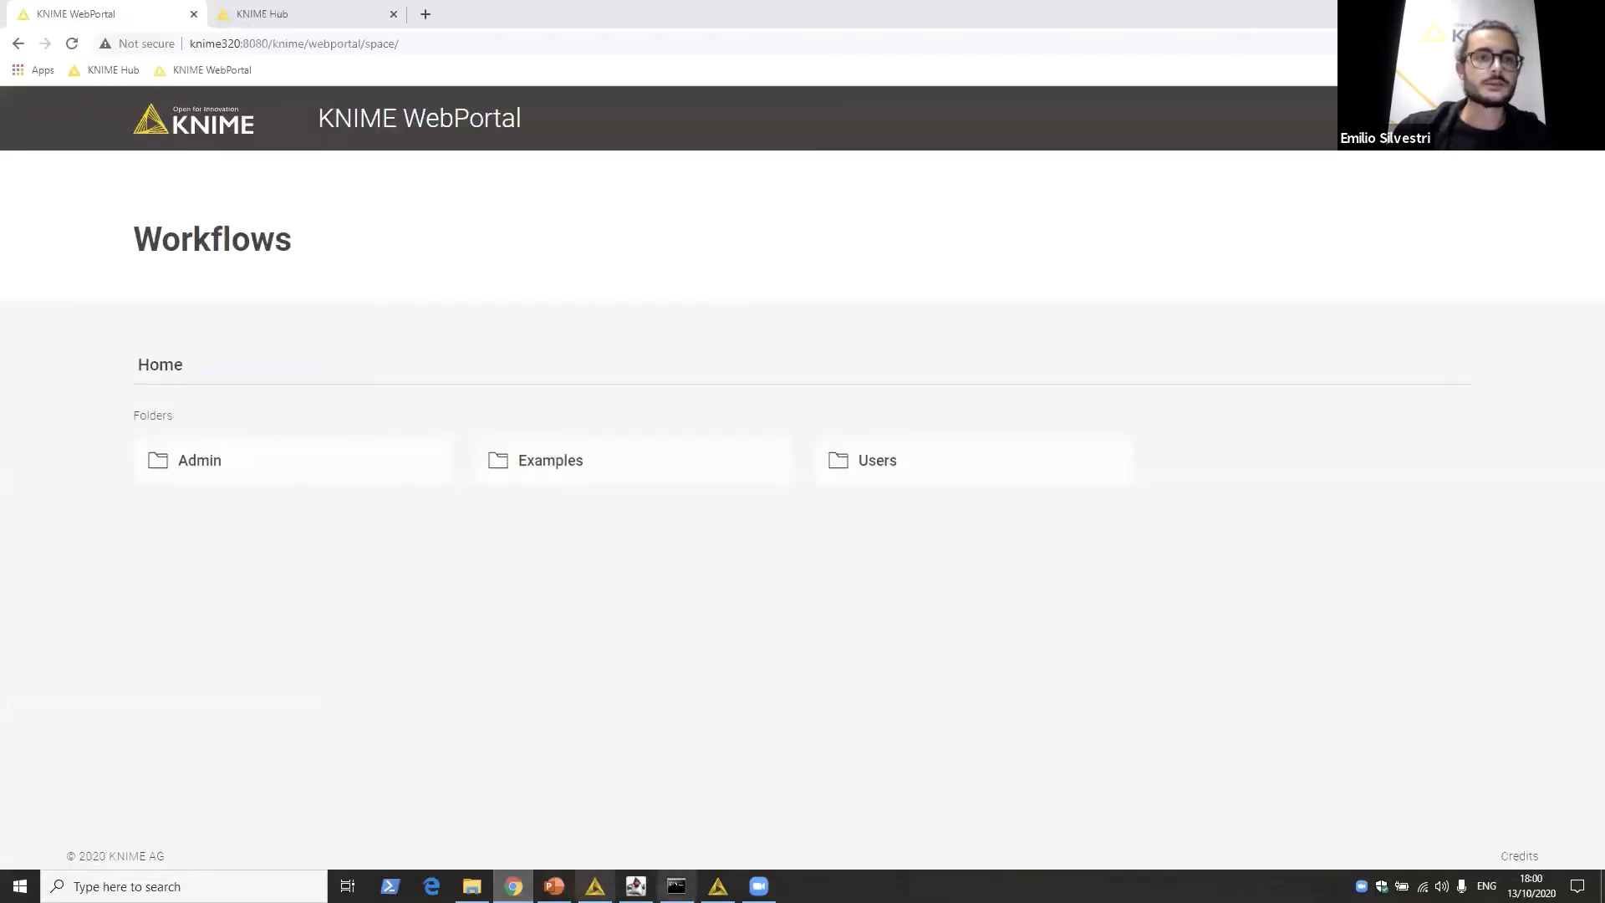
{"action": "key", "text": "ctrl+Tab"}
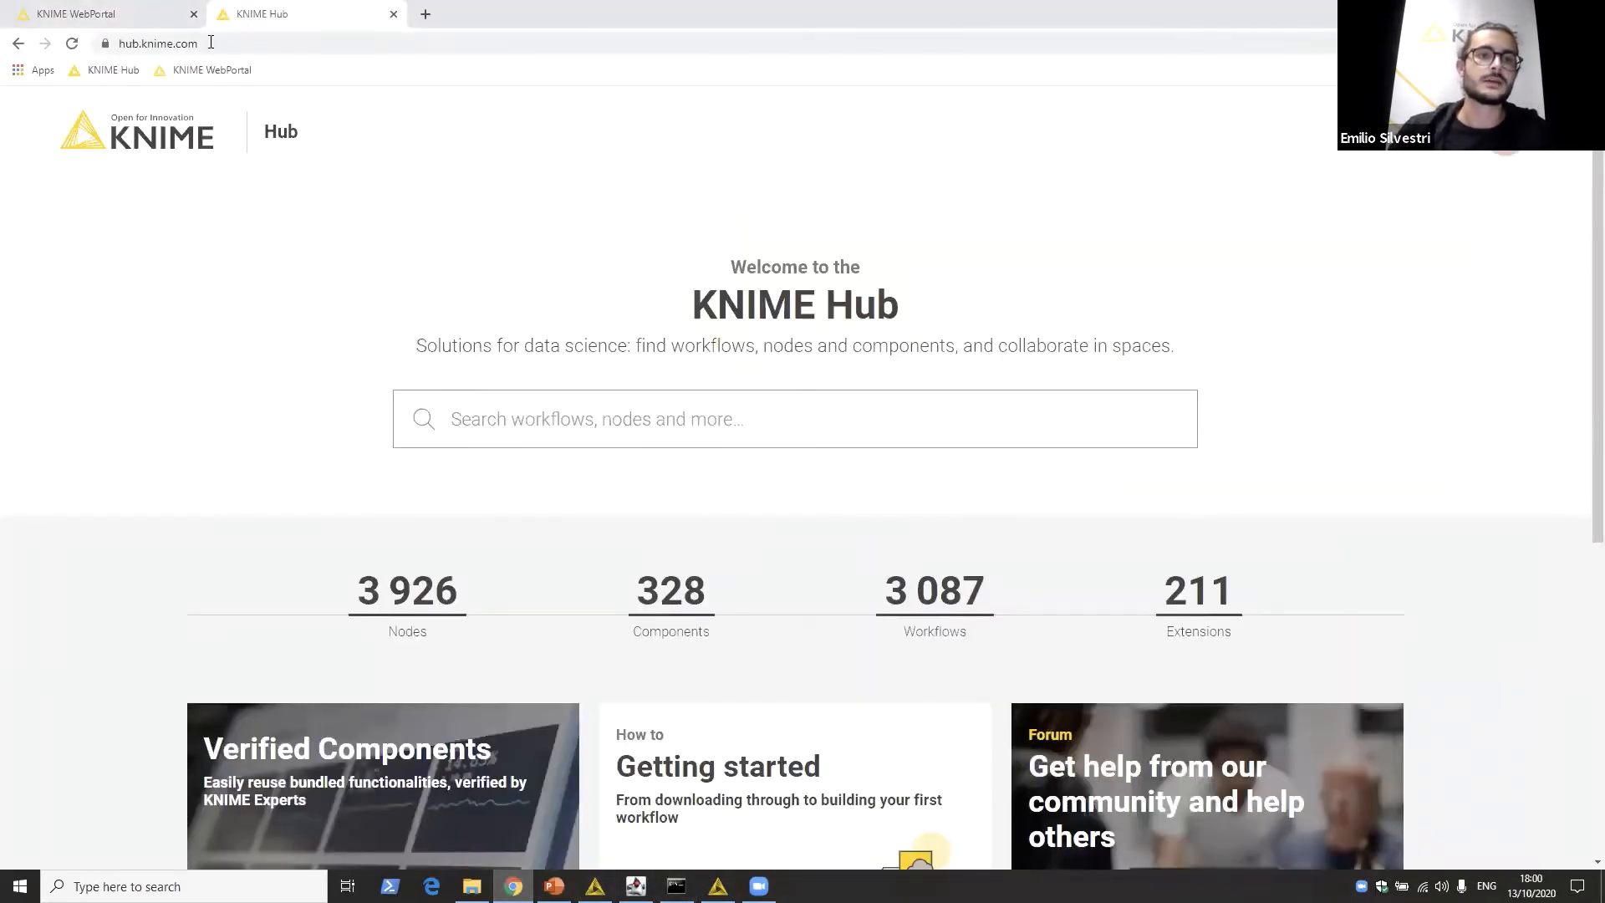
{"action": "left_click", "coordinate": [211, 42]}
{"action": "left_click", "coordinate": [647, 409]}
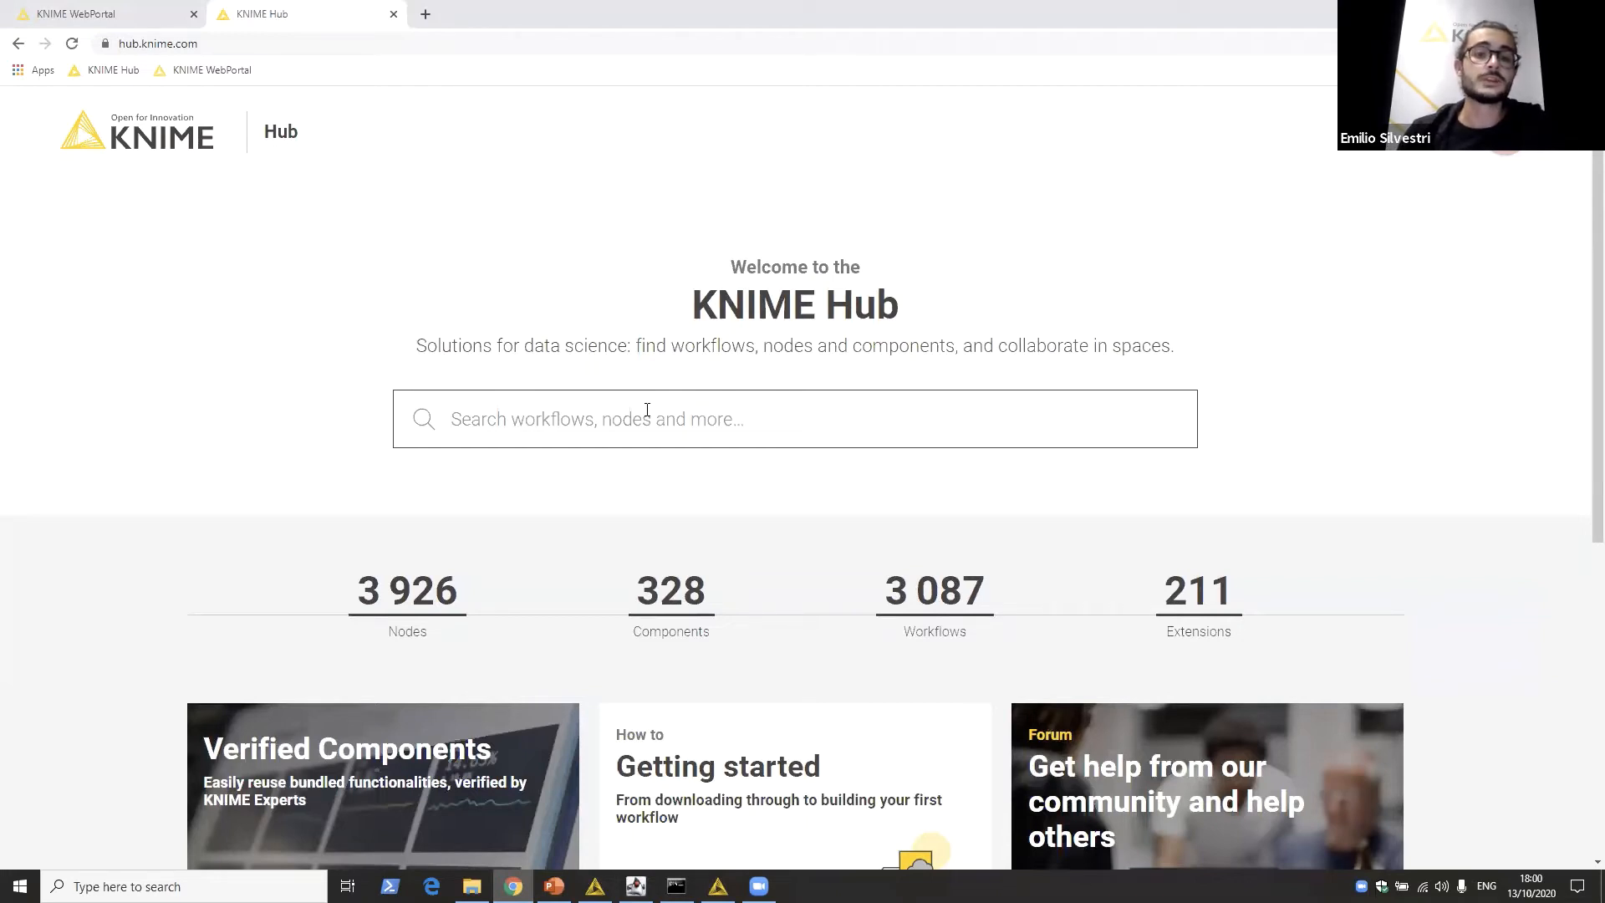
{"action": "type", "text": "tag cloud"}
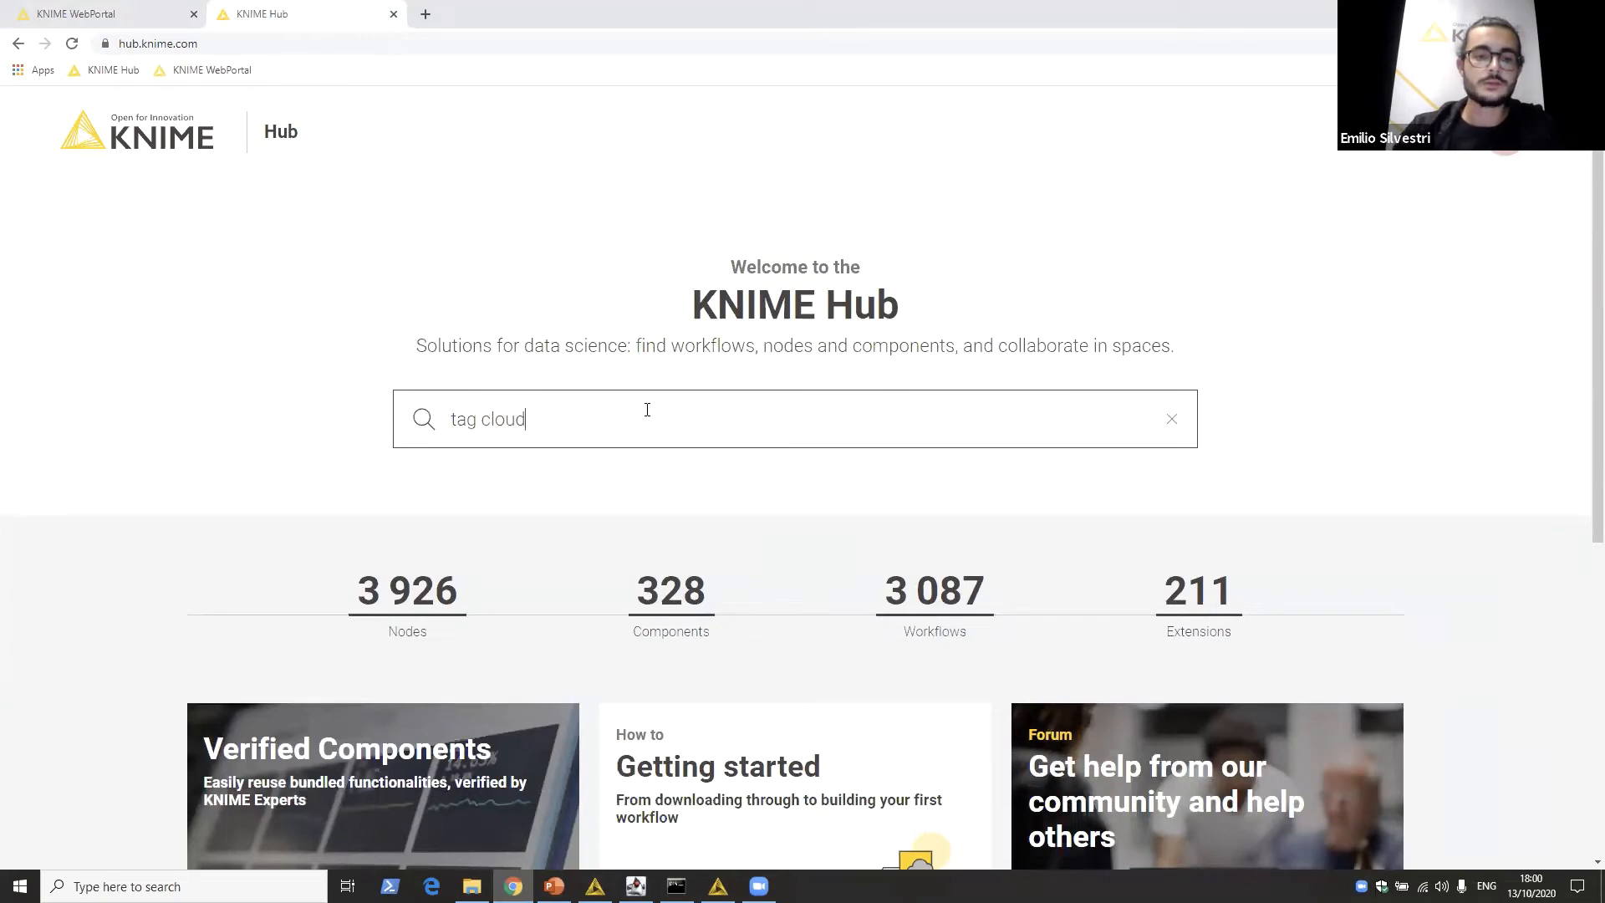
{"action": "key", "text": "Return"}
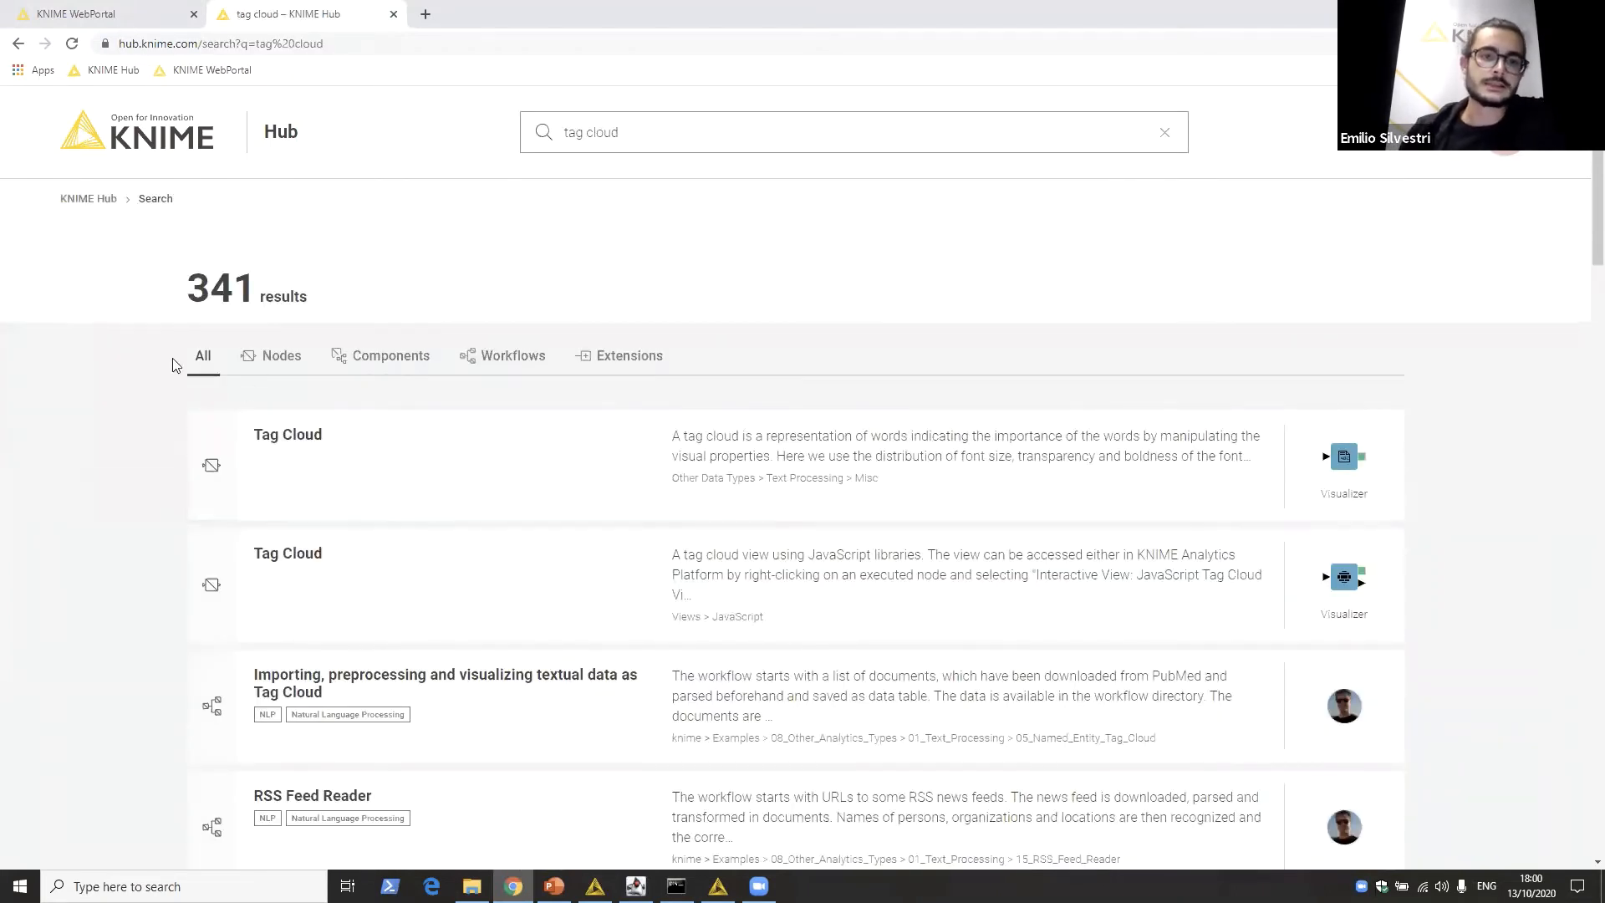
{"action": "left_click", "coordinate": [393, 366]}
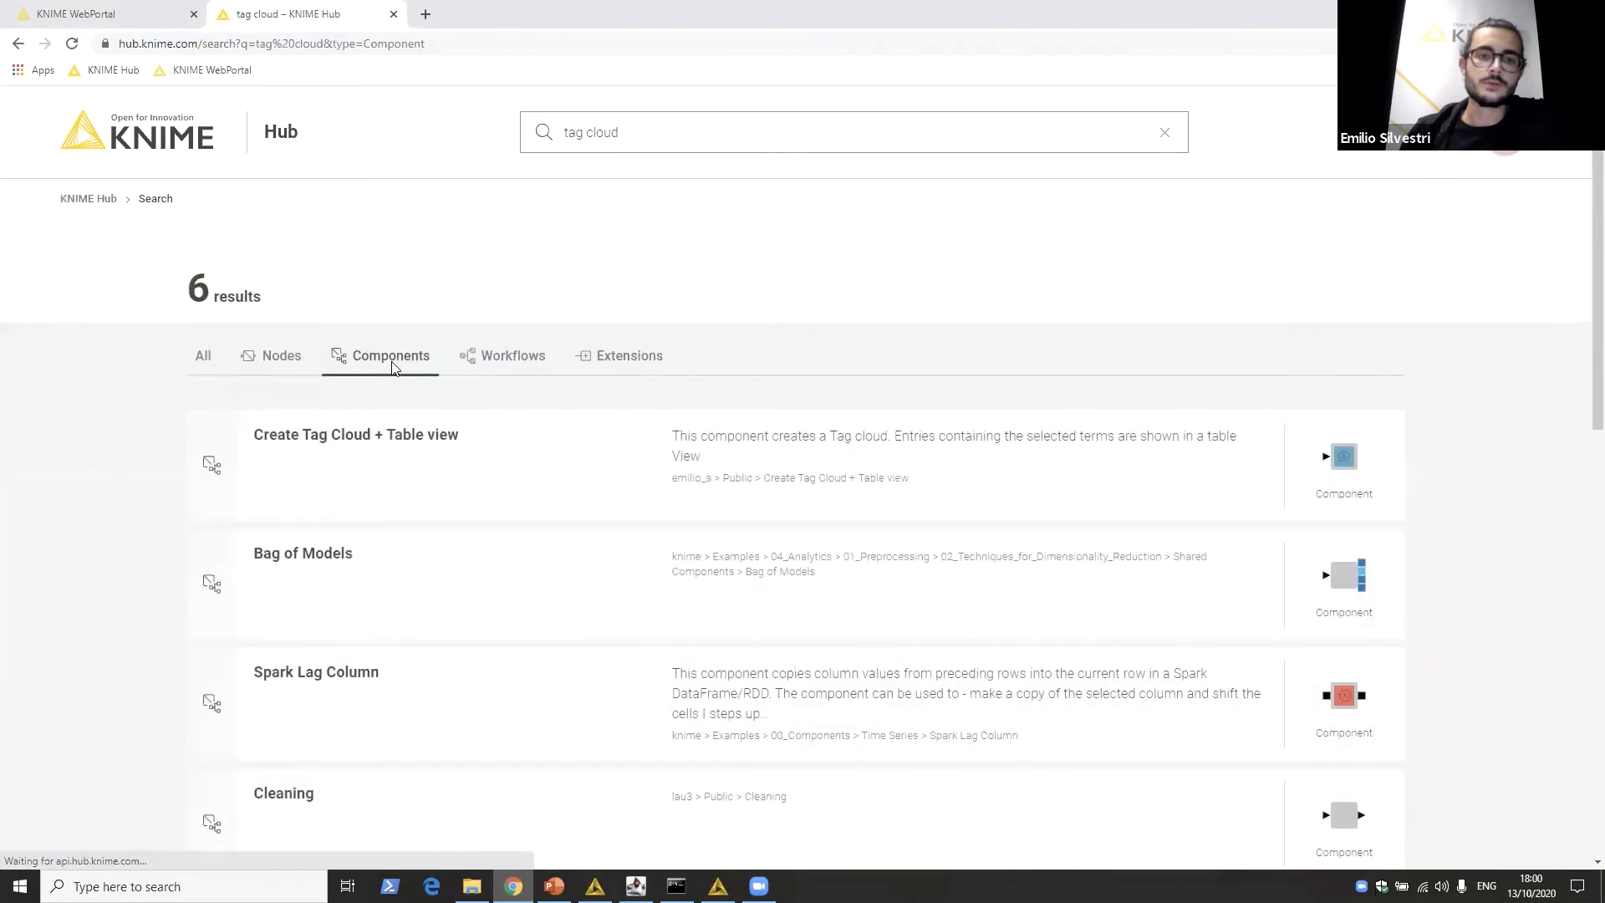
Step: Open the Hub page of the Create Tag Cloud + Table view component and read its description and details
{"action": "left_click", "coordinate": [815, 454]}
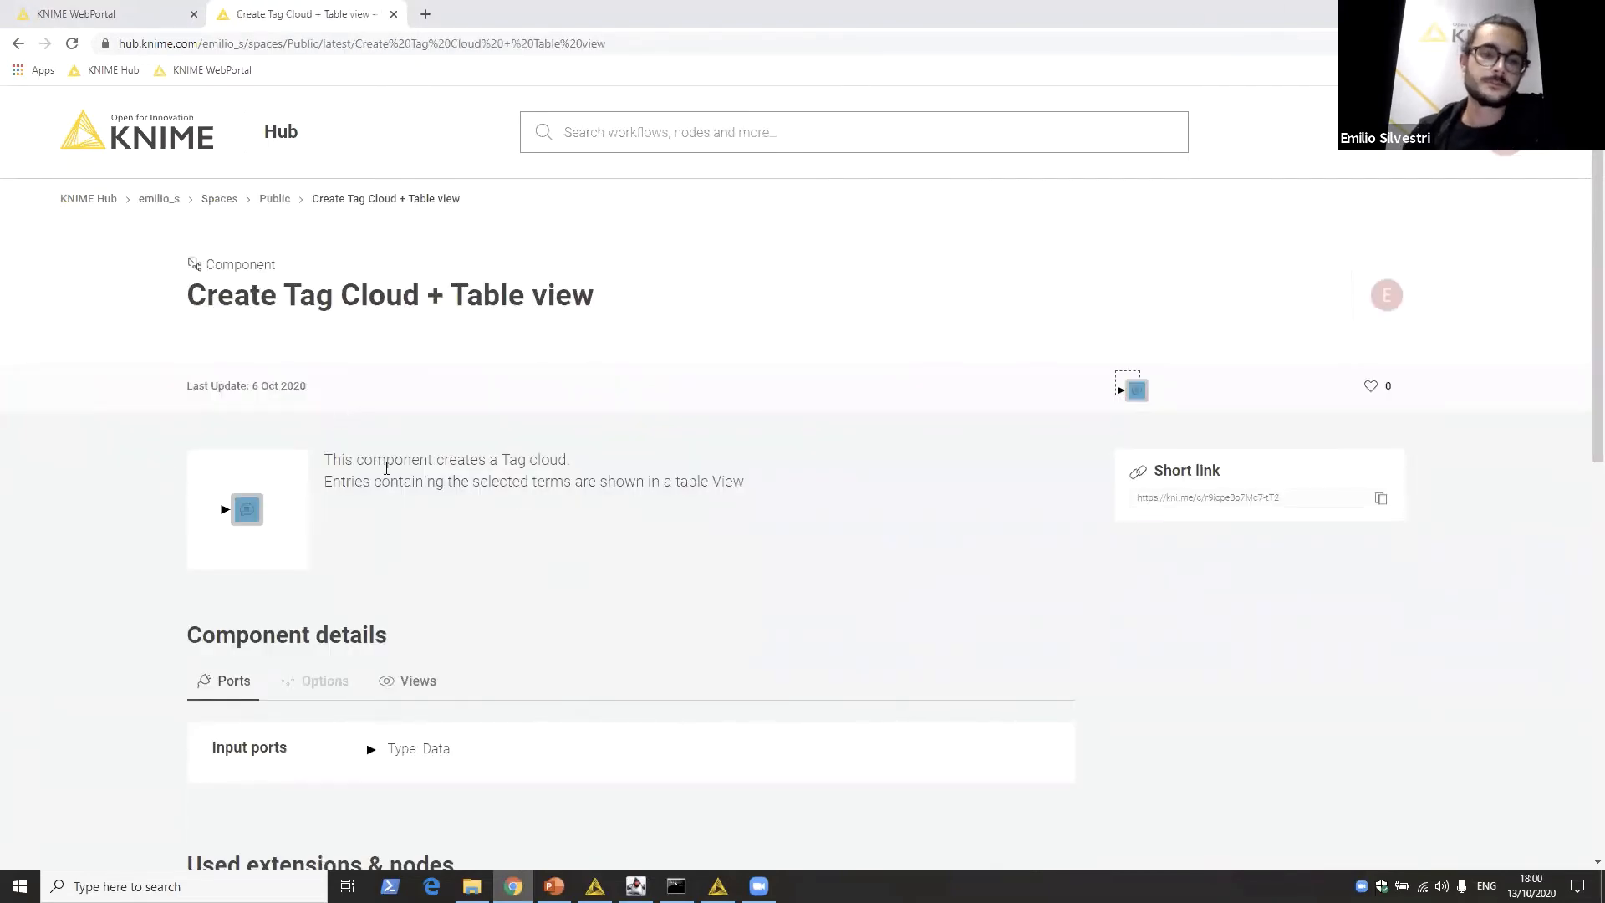
{"action": "scroll", "coordinate": [506, 488], "scroll_direction": "down", "scroll_amount": 4}
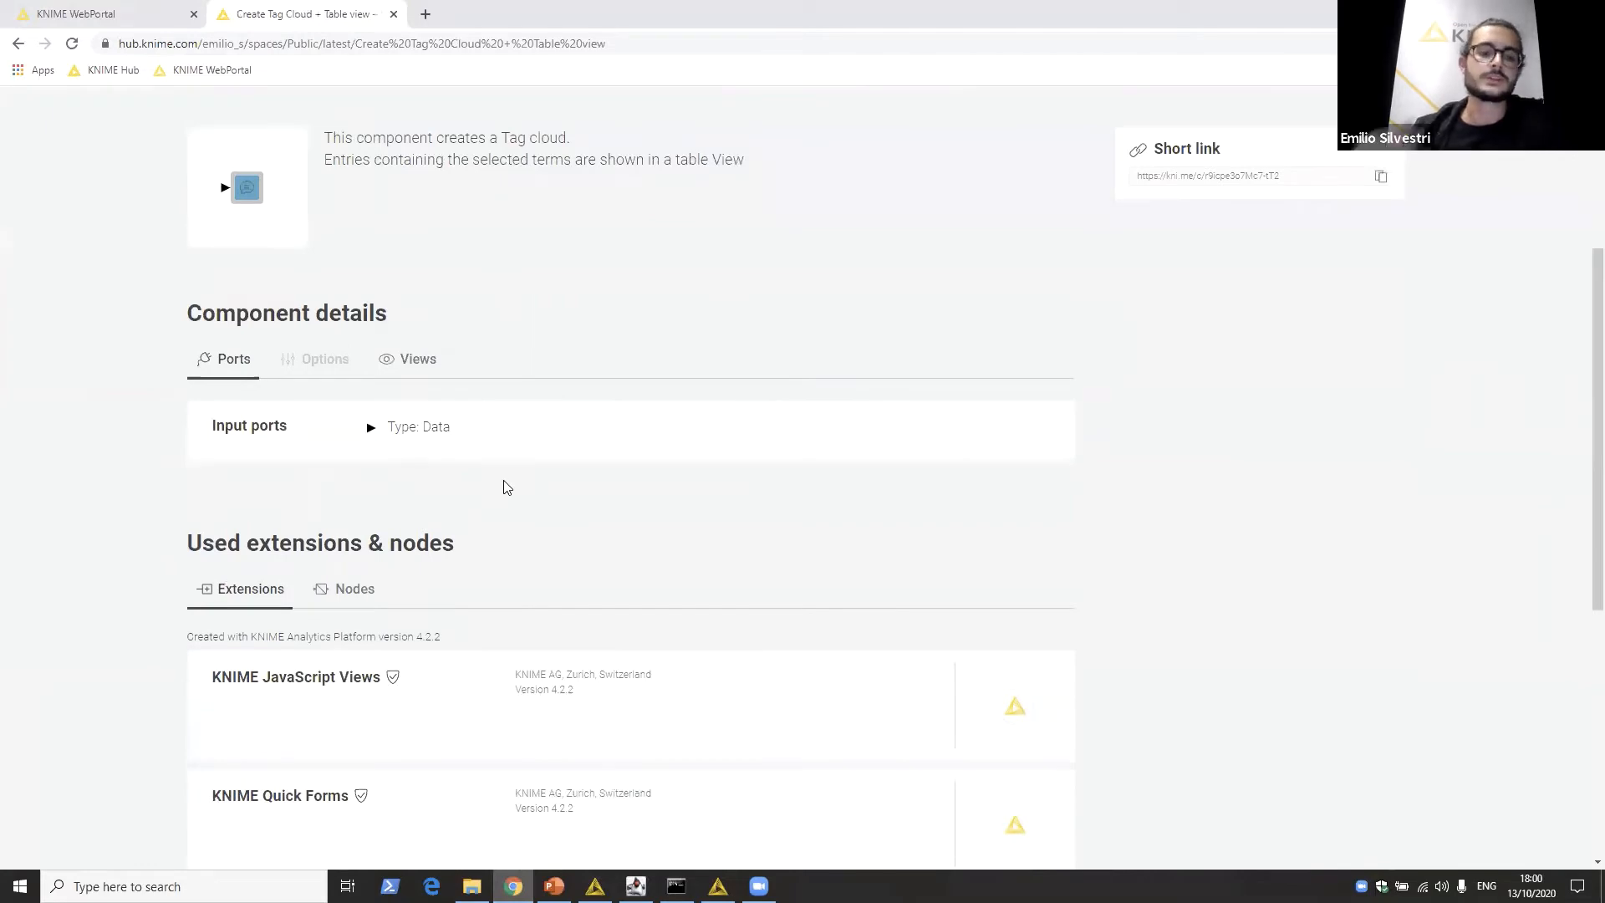
{"action": "scroll", "coordinate": [434, 321], "scroll_direction": "up", "scroll_amount": 2}
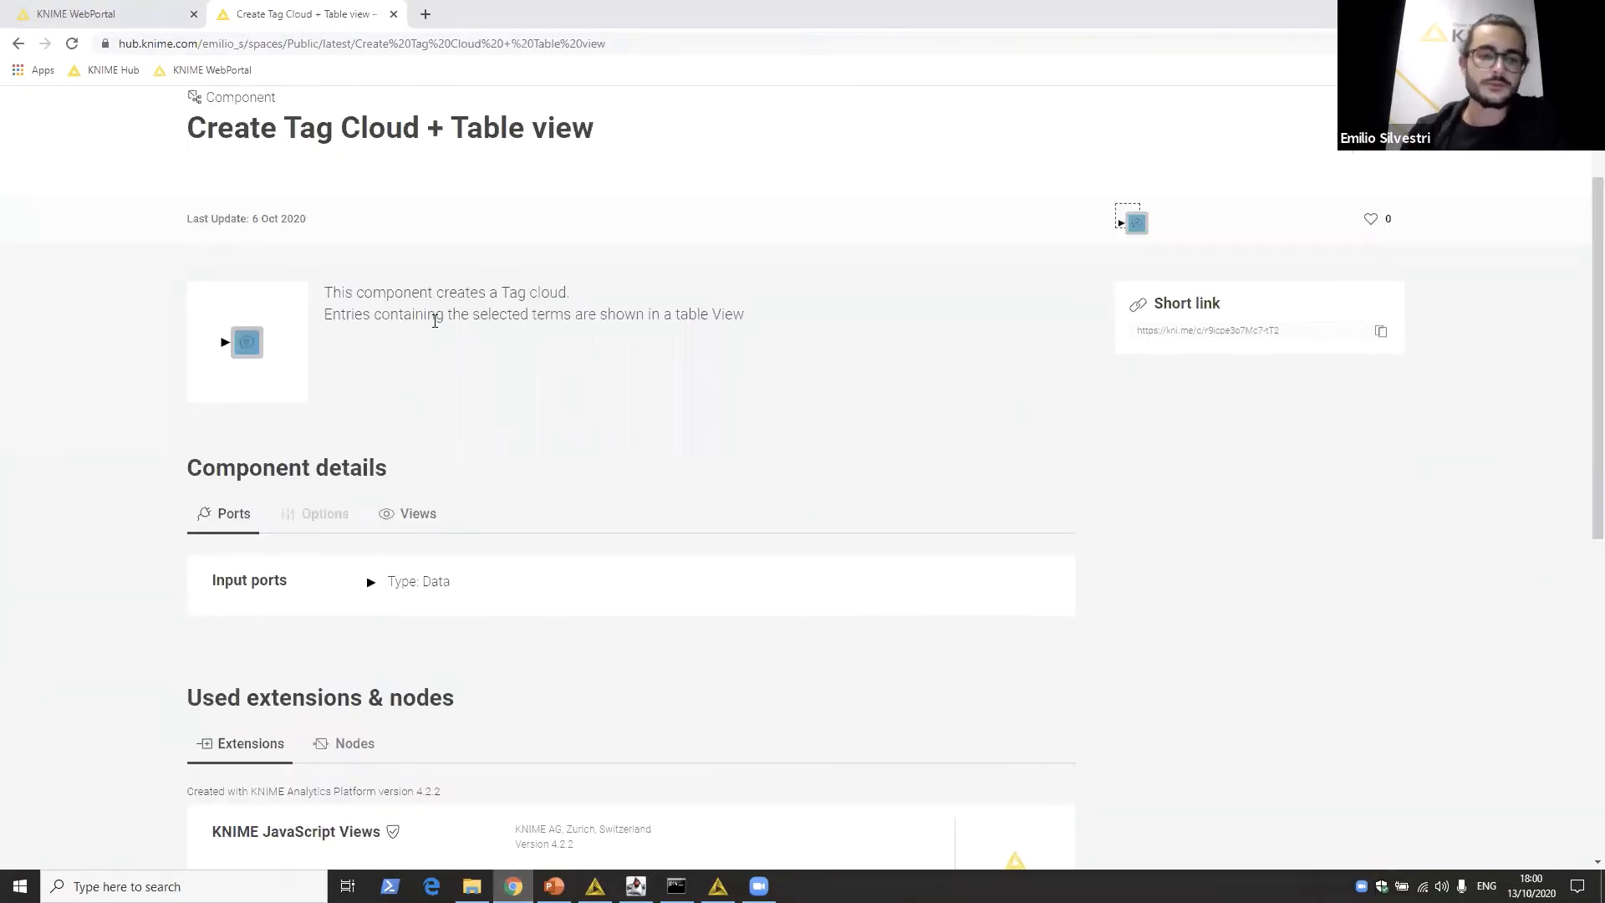
{"action": "left_click_drag", "start_coordinate": [395, 296], "coordinate": [443, 310]}
{"action": "left_click", "coordinate": [443, 311]}
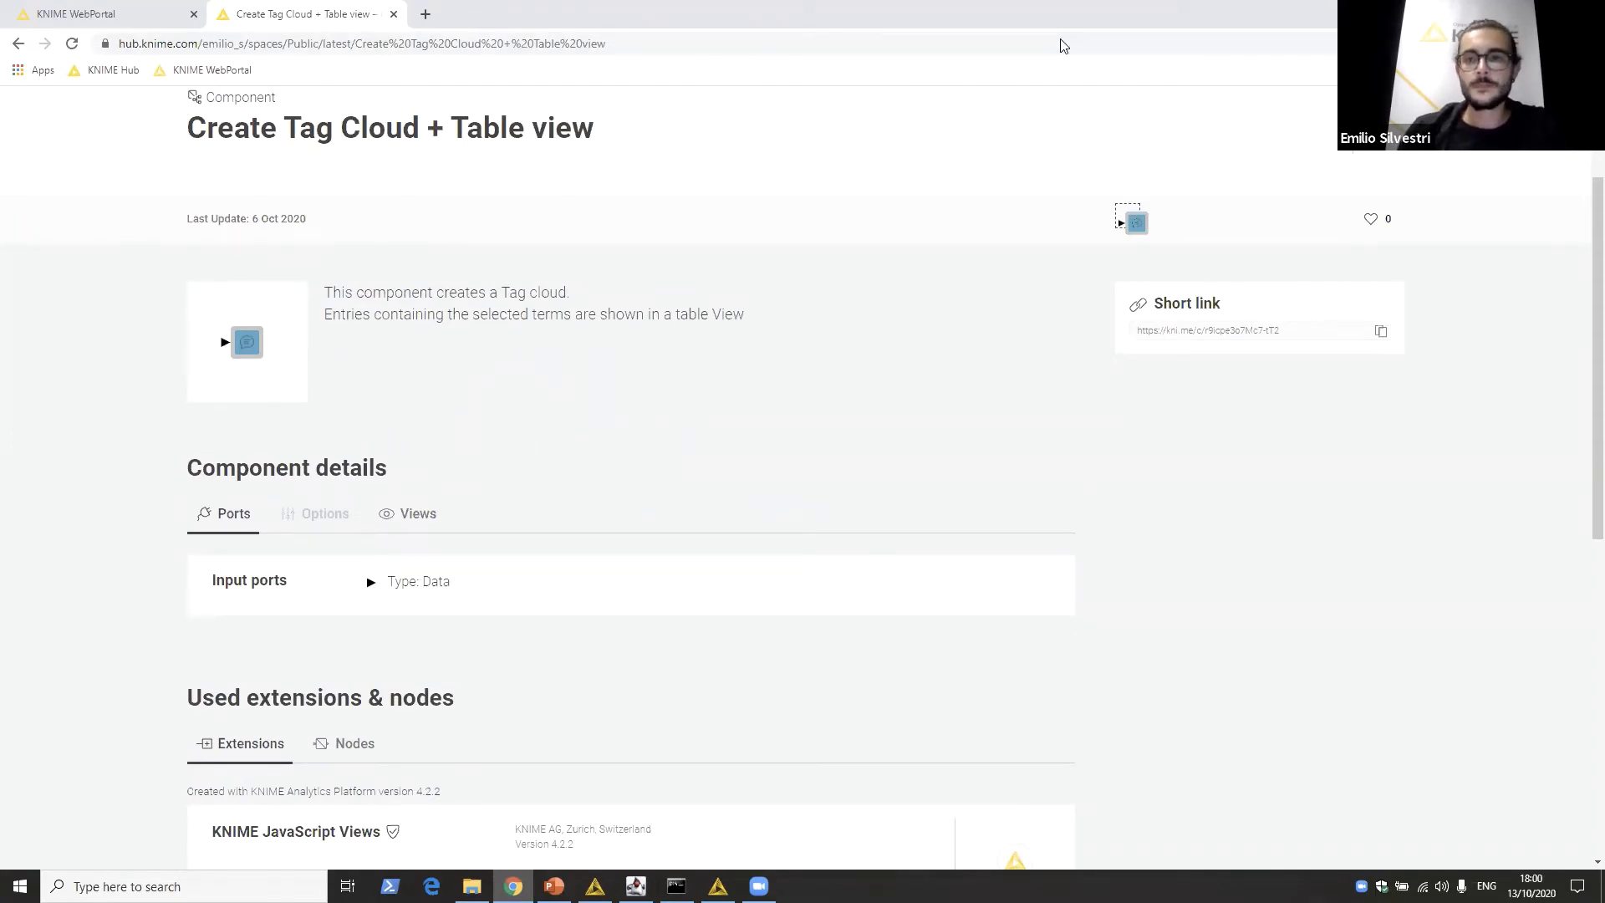
Step: Add the Create Tag Cloud + Table view component from the Hub page to the local workflow, below the existing one
{"action": "left_click_drag", "start_coordinate": [1063, 15], "coordinate": [485, 65]}
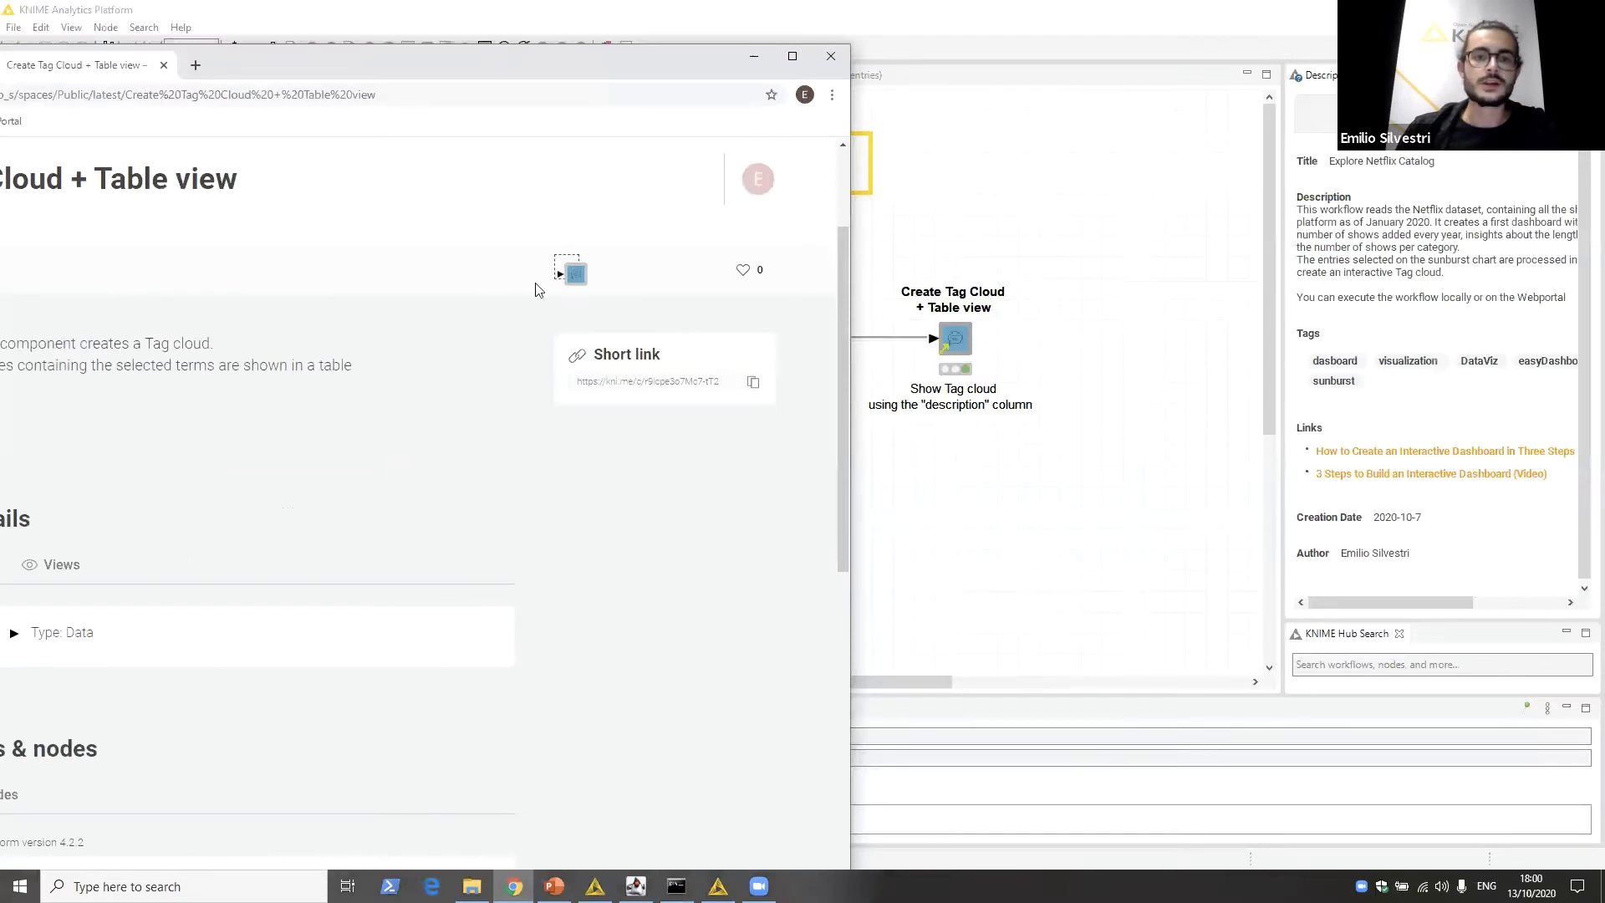
{"action": "left_click_drag", "start_coordinate": [572, 272], "coordinate": [977, 473]}
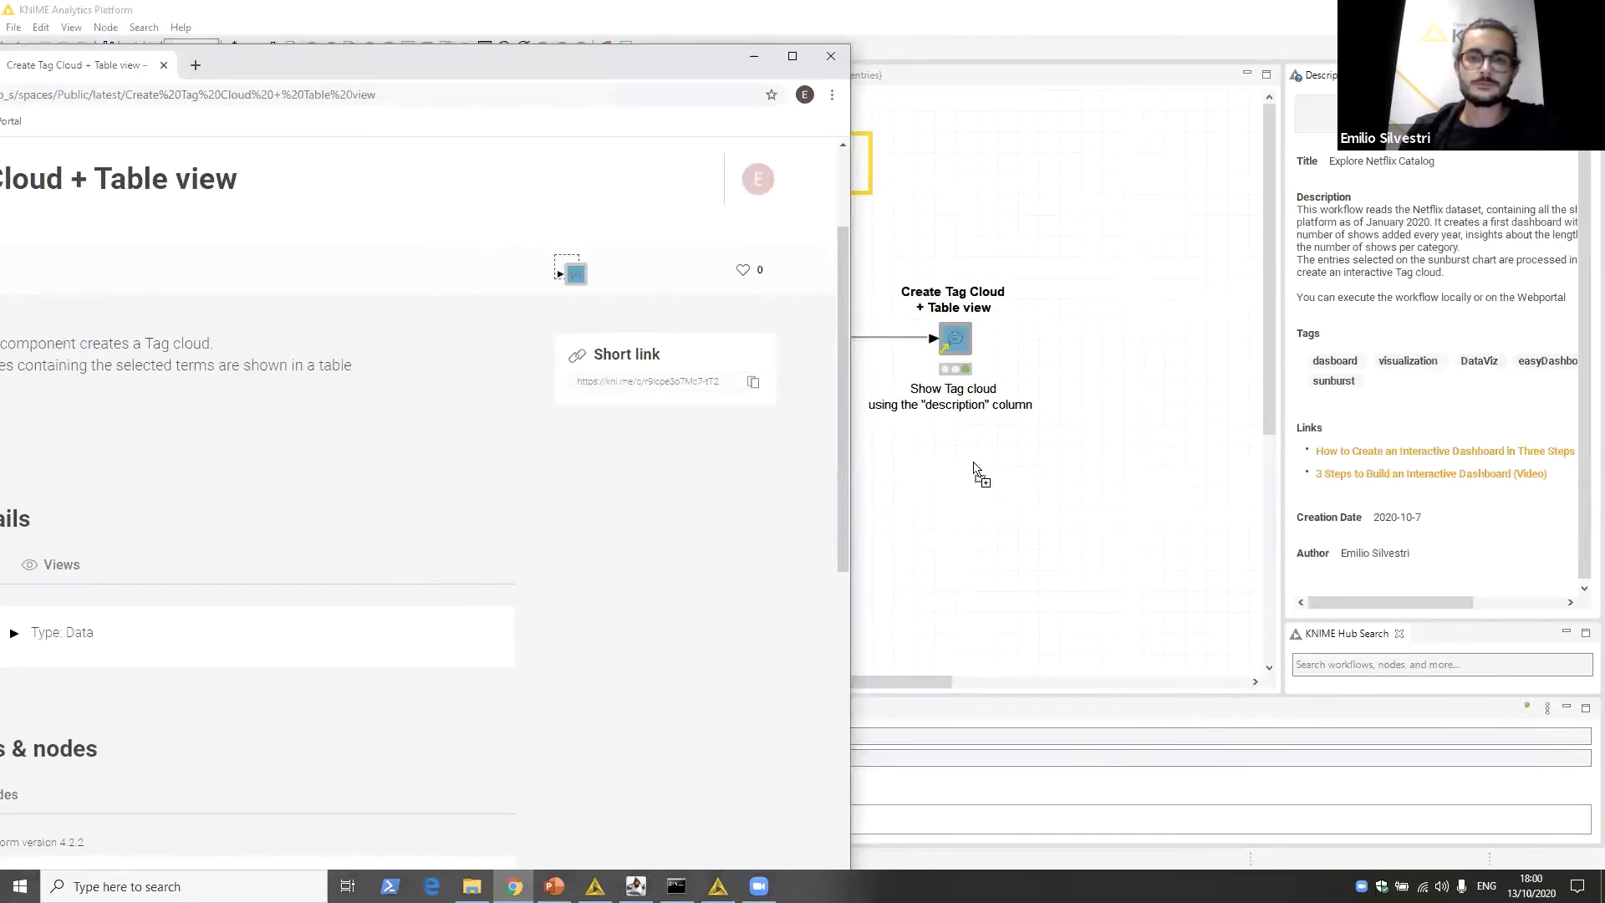
{"action": "left_click", "coordinate": [1079, 548]}
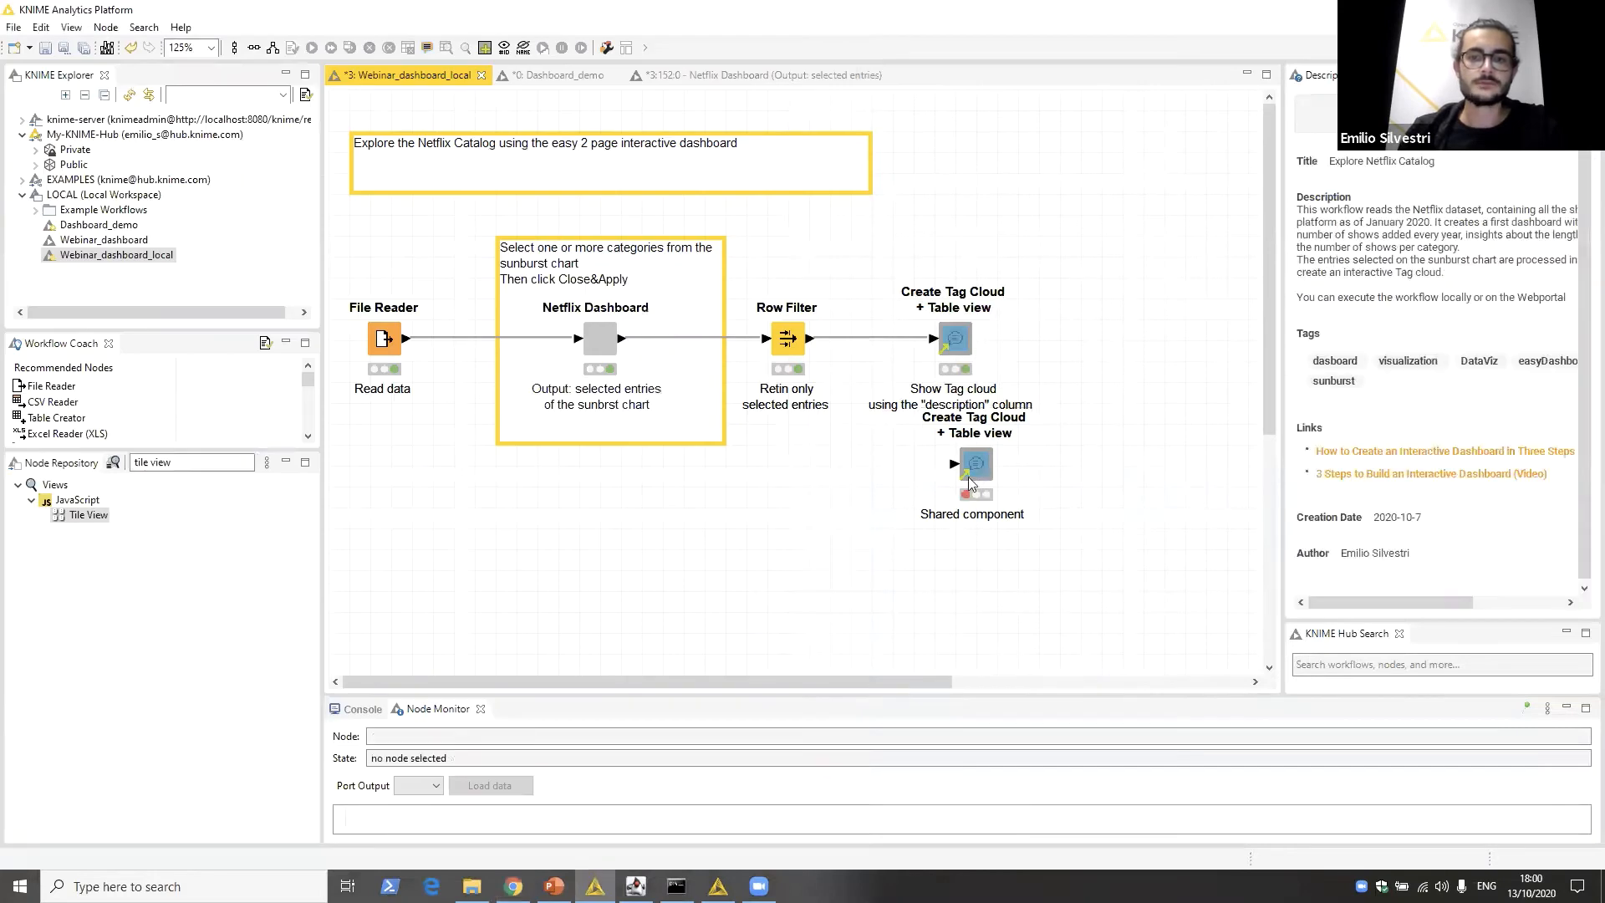
{"action": "left_click_drag", "start_coordinate": [968, 476], "coordinate": [947, 497]}
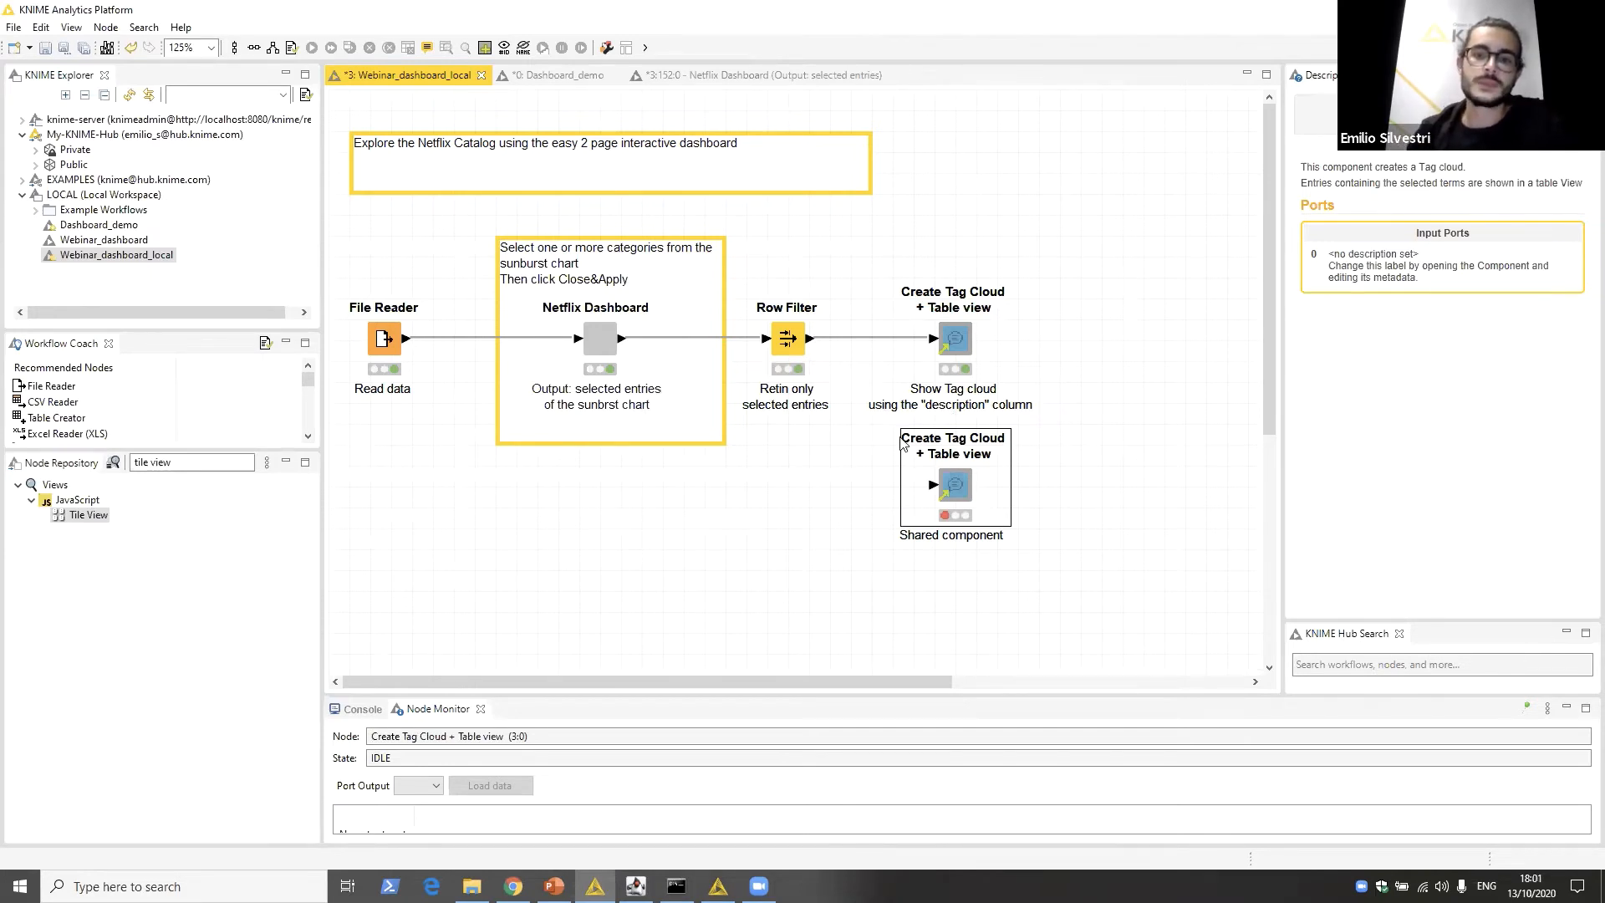
Step: Connect the Row Filter output to the added shared component, and delete that component from the workflow
{"action": "left_click_drag", "start_coordinate": [809, 340], "coordinate": [934, 484]}
{"action": "left_click", "coordinate": [958, 494]}
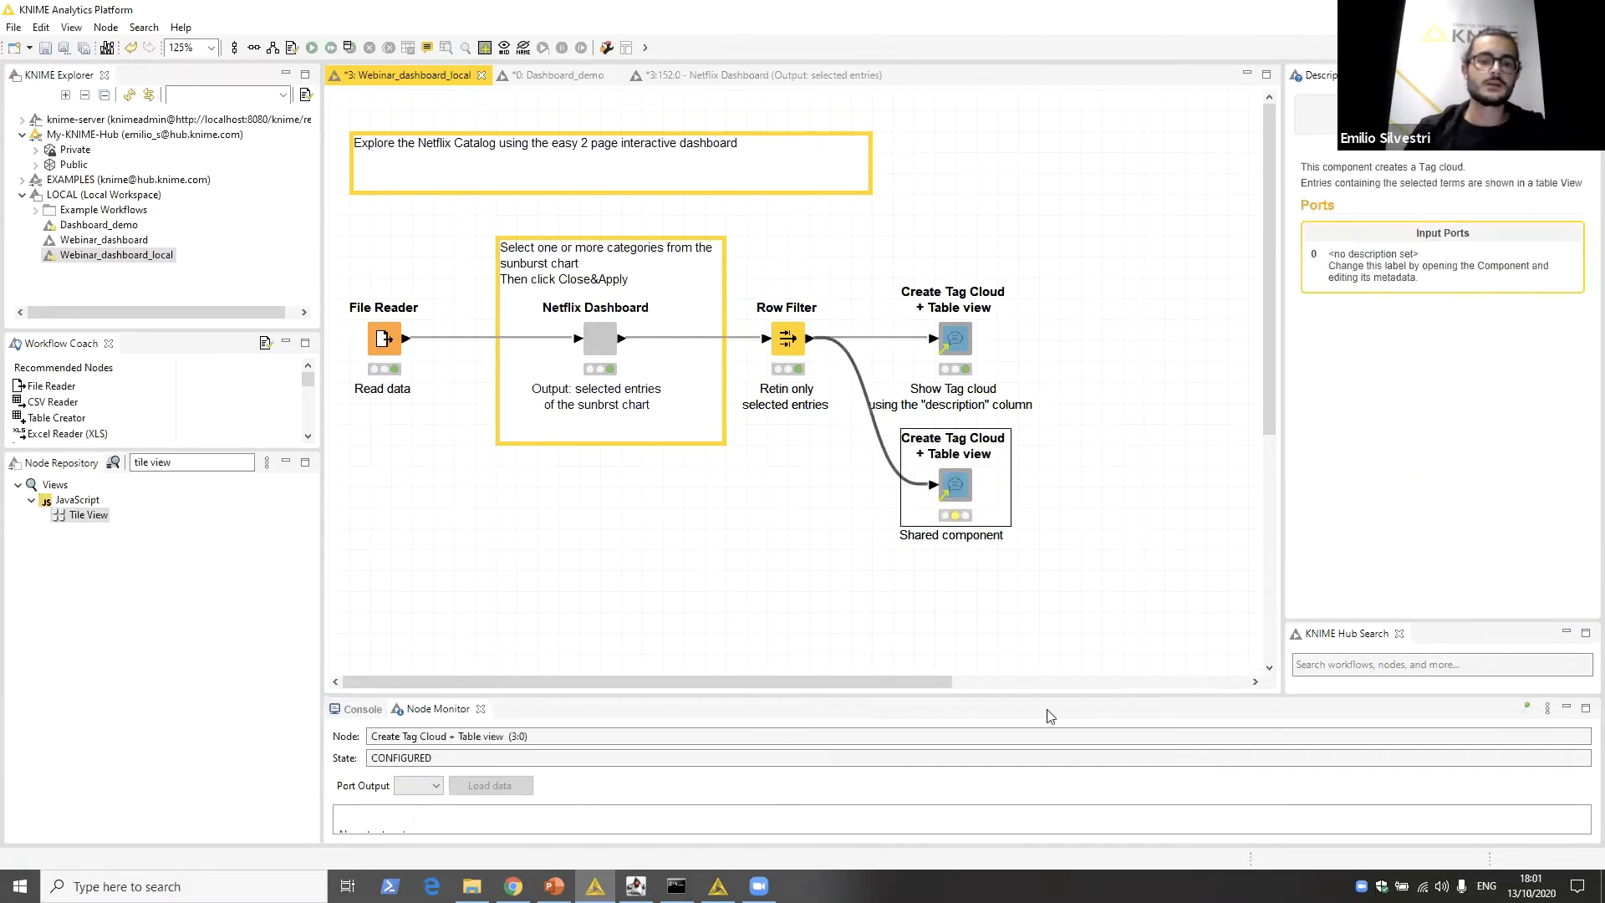
{"action": "key", "text": "Delete"}
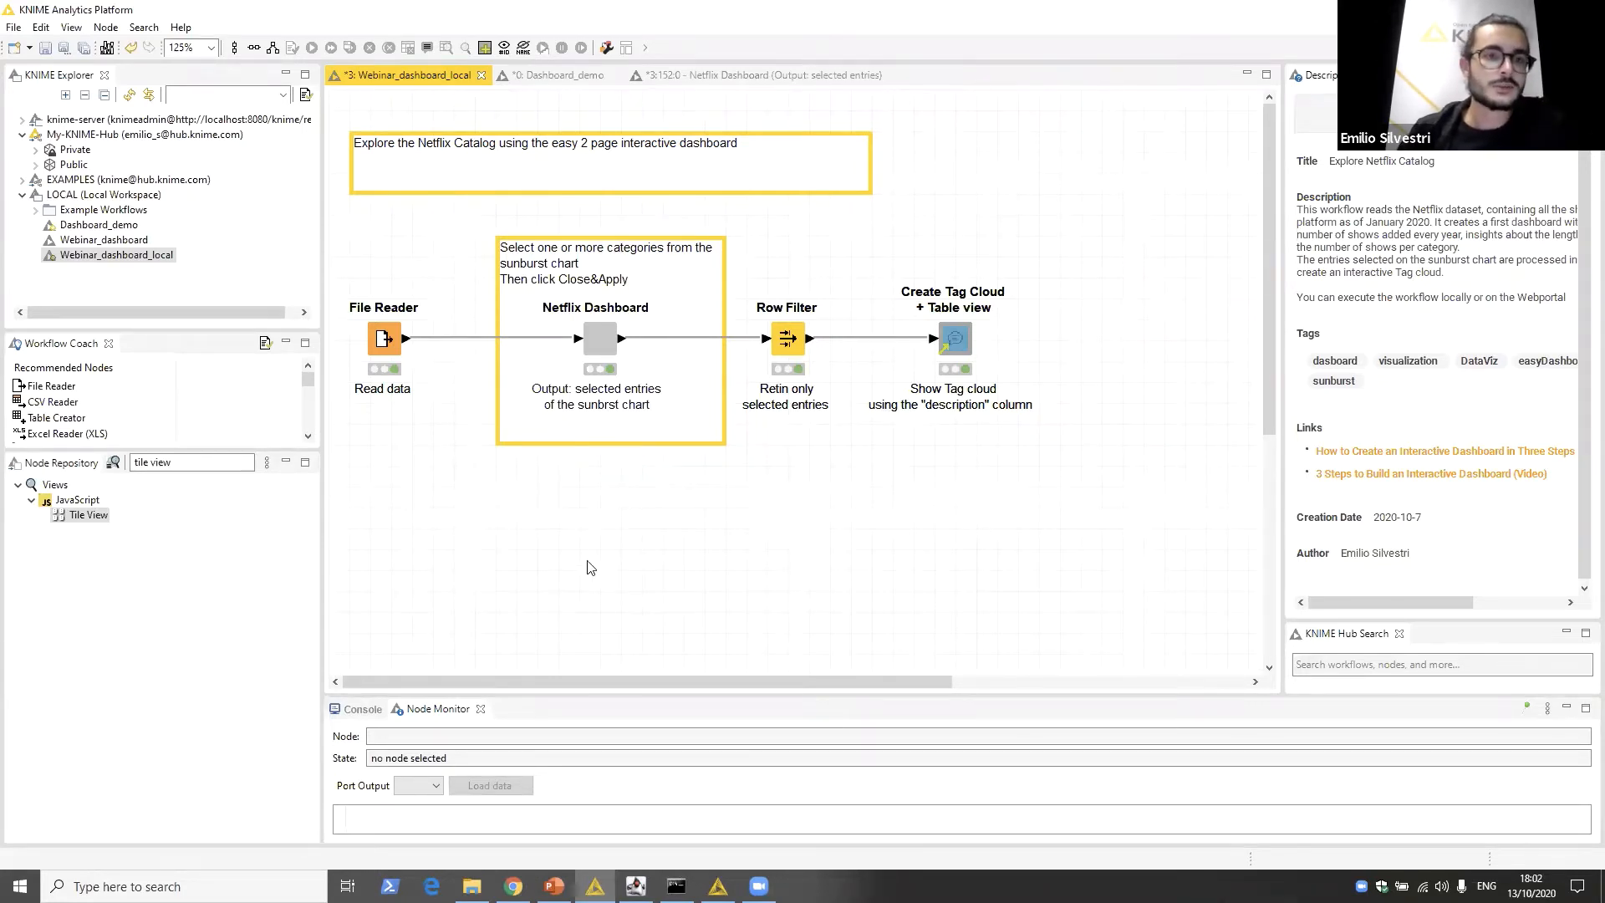
Step: Deploy the local Webinar_dashboard workflow to the Users/knimeadmin folder on knime-server
{"action": "left_click", "coordinate": [101, 239]}
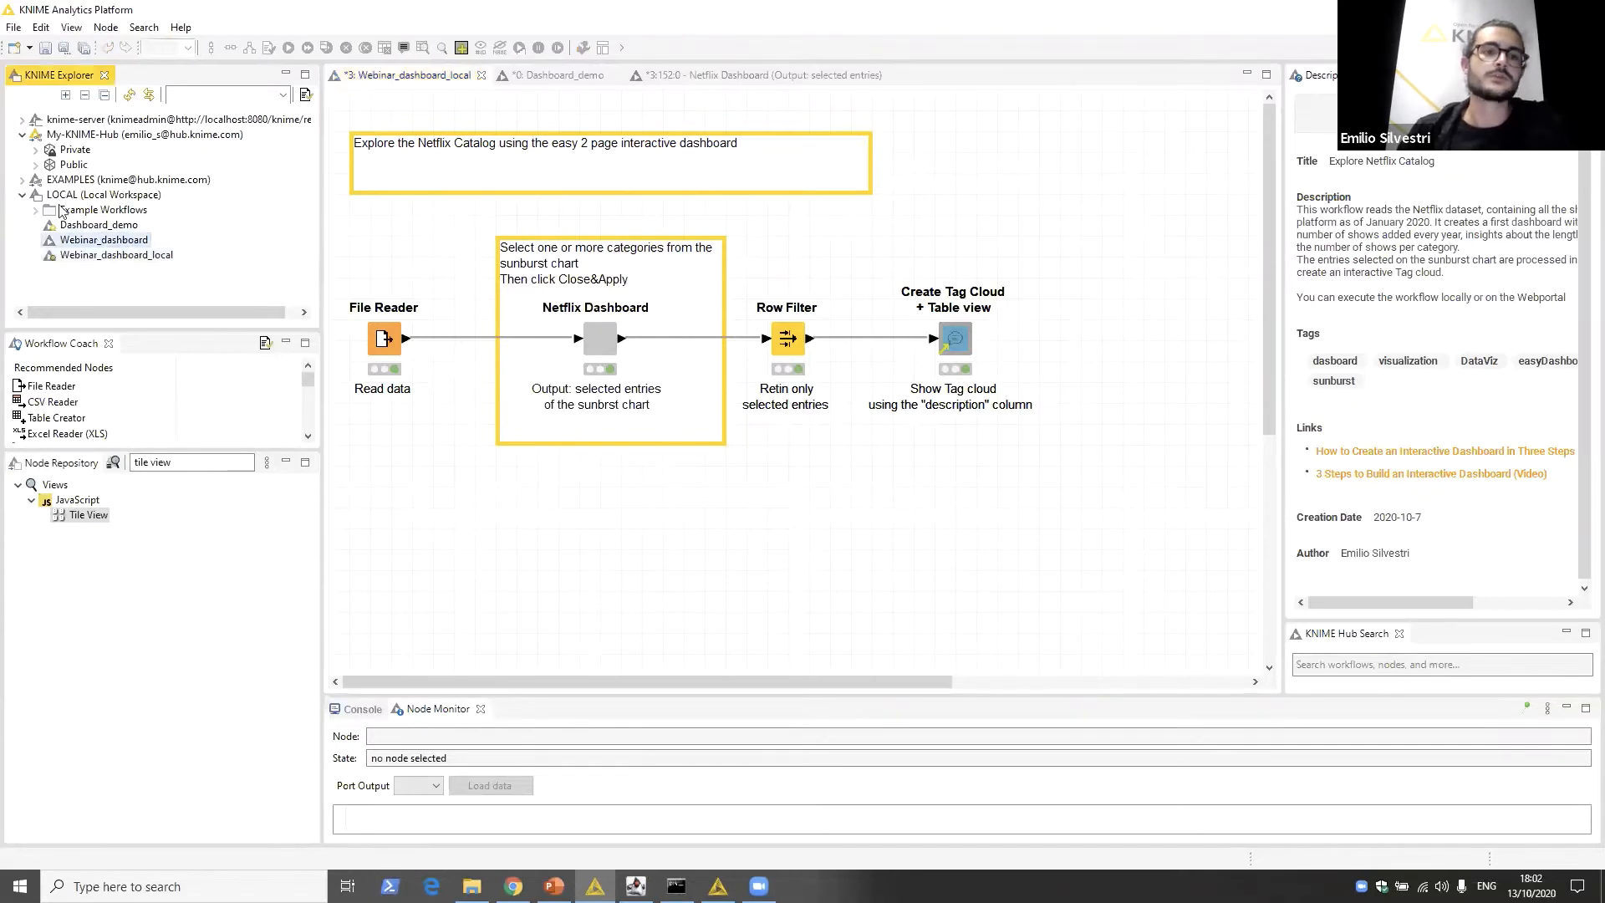
{"action": "left_click", "coordinate": [81, 195]}
{"action": "left_click", "coordinate": [104, 242]}
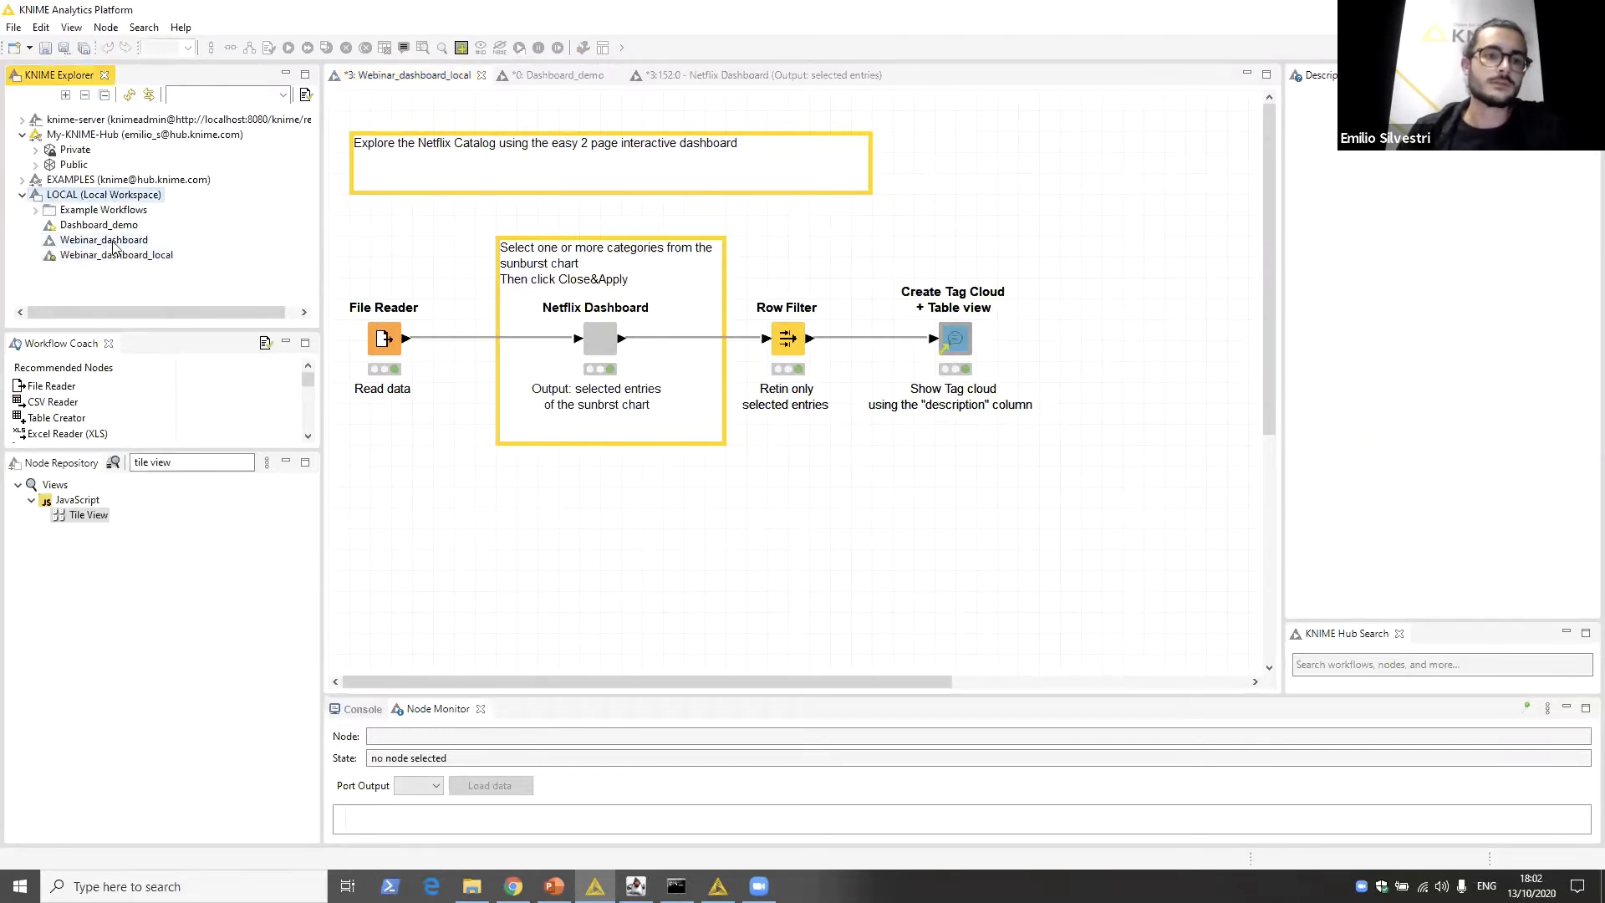
{"action": "right_click", "coordinate": [113, 242]}
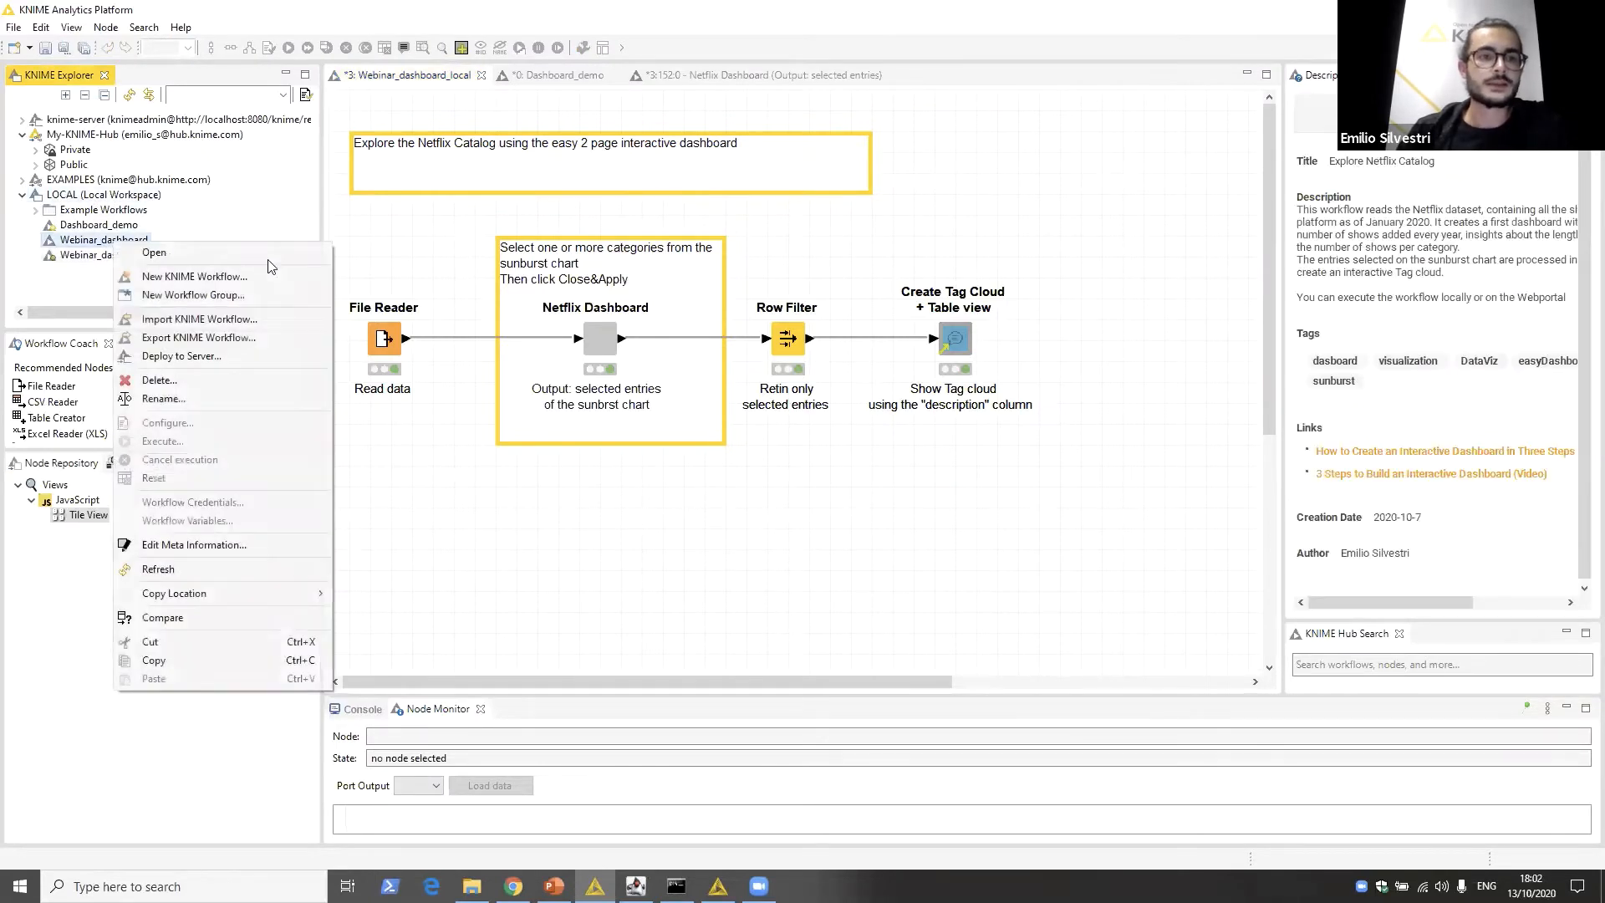
{"action": "left_click", "coordinate": [256, 354]}
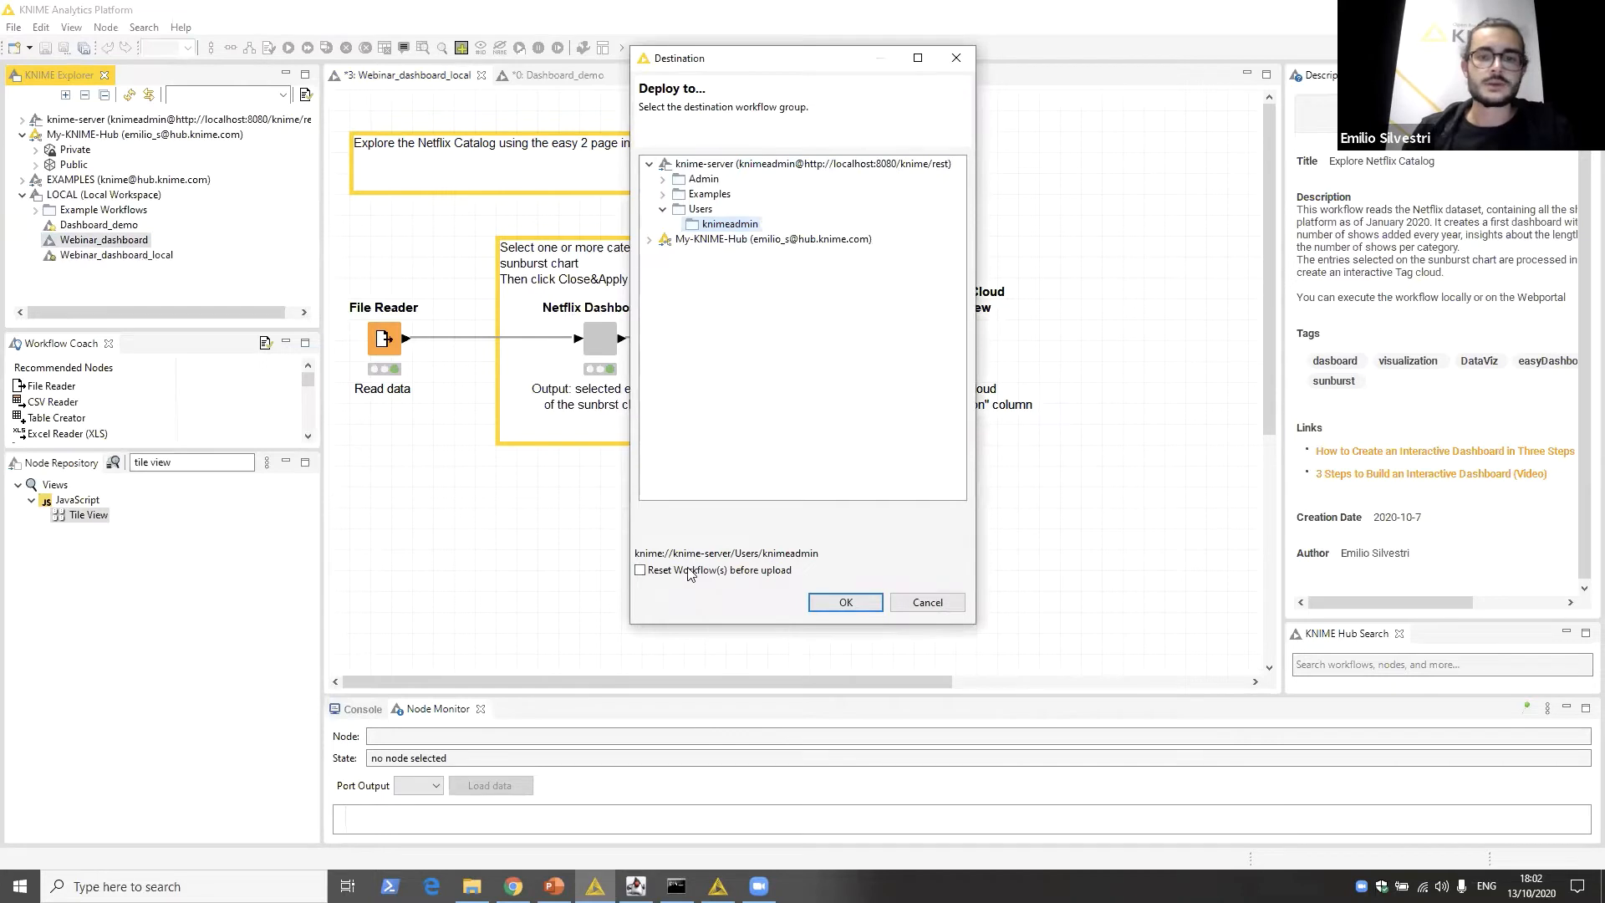
{"action": "left_click", "coordinate": [855, 602]}
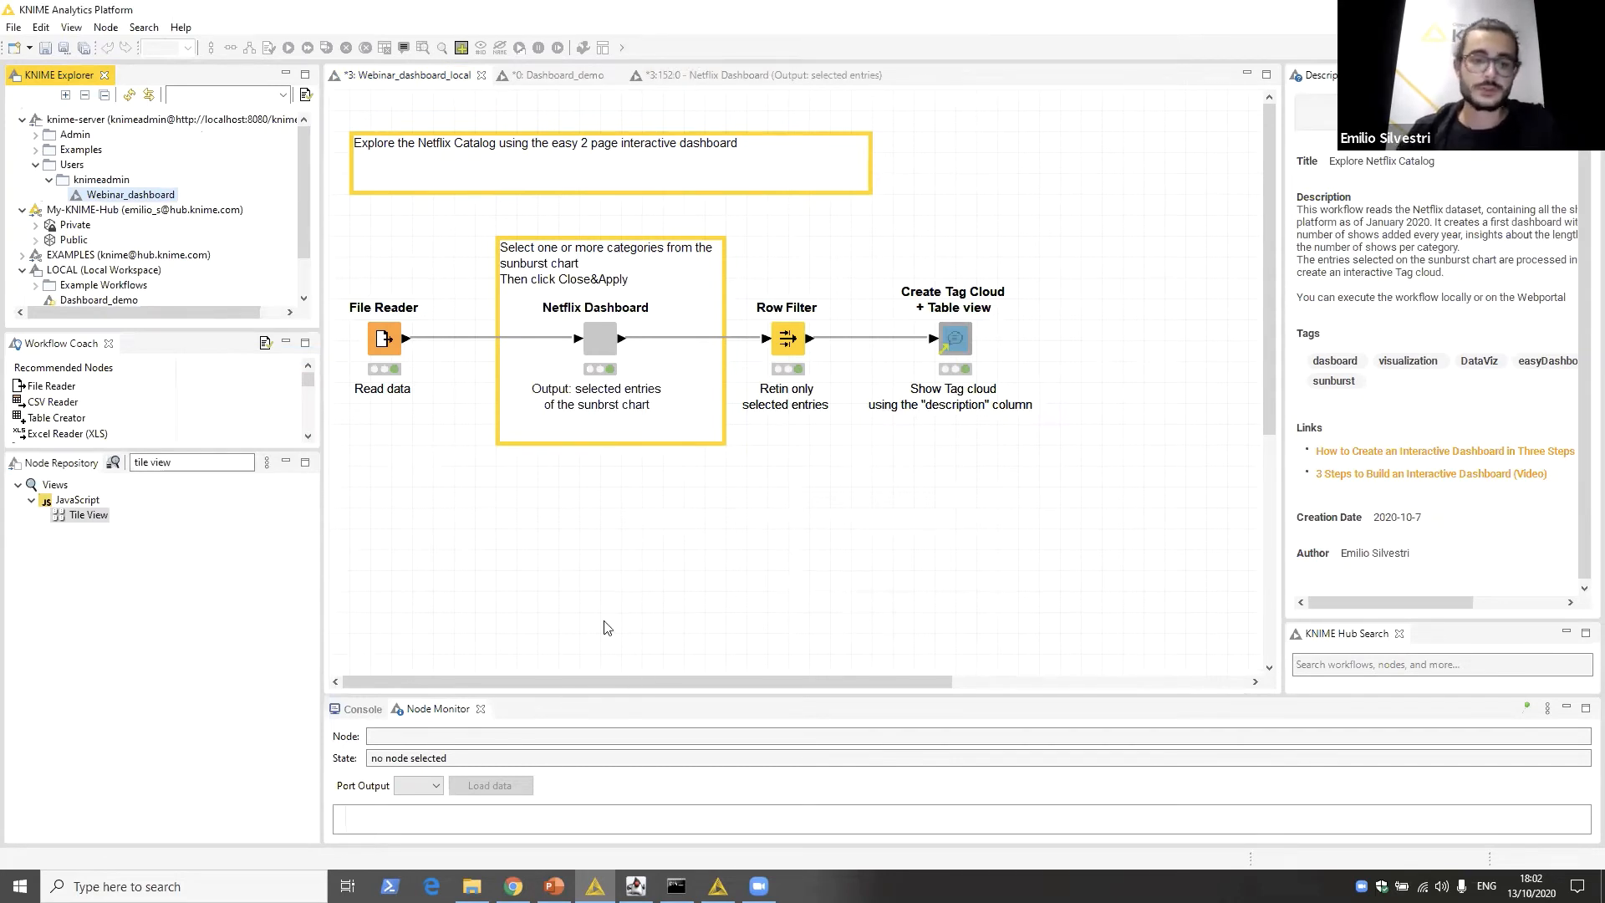
Step: Switch to the KNIME WebPortal in Chrome and open the Webinar_dashboard workflow page from the Users/knimeadmin folder
{"action": "left_click", "coordinate": [507, 798]}
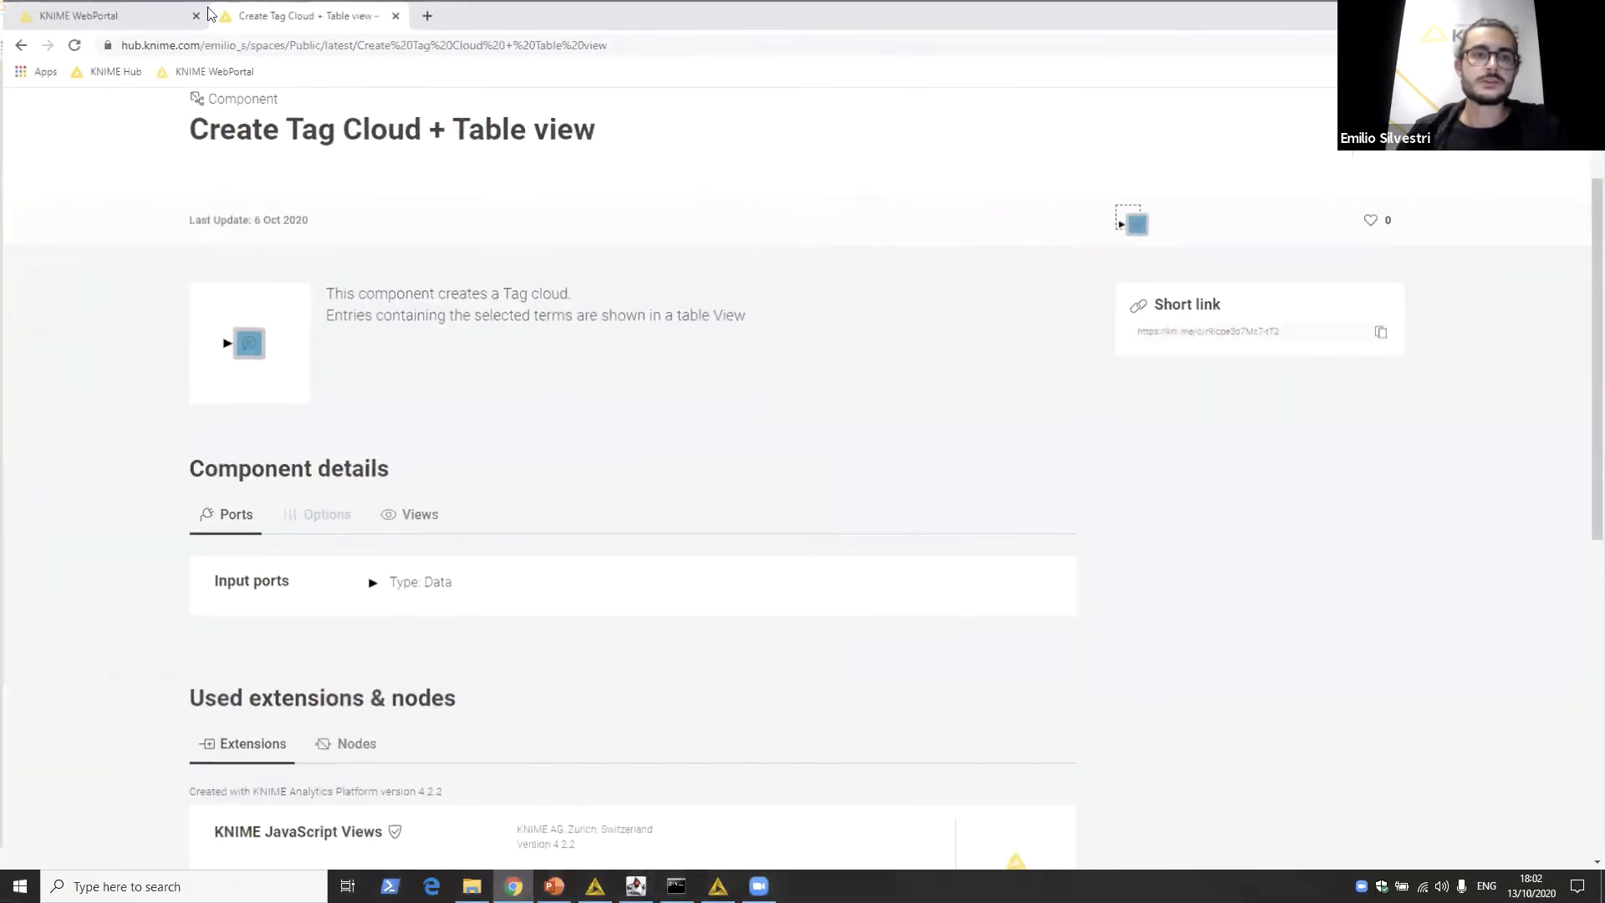
{"action": "left_click", "coordinate": [75, 14]}
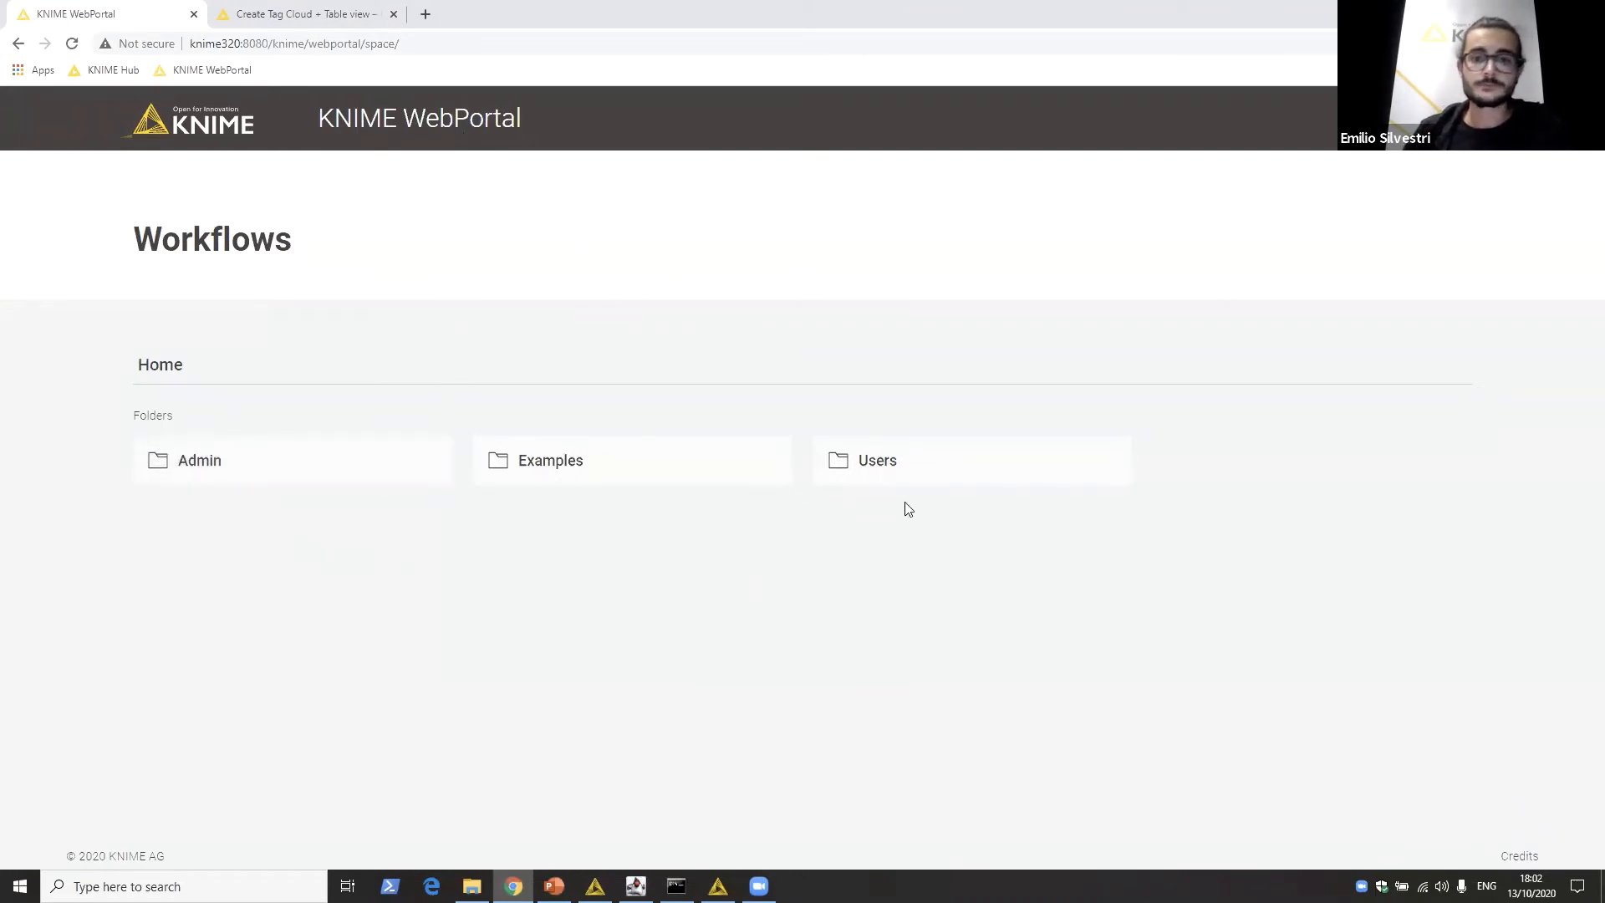
{"action": "left_click", "coordinate": [914, 463]}
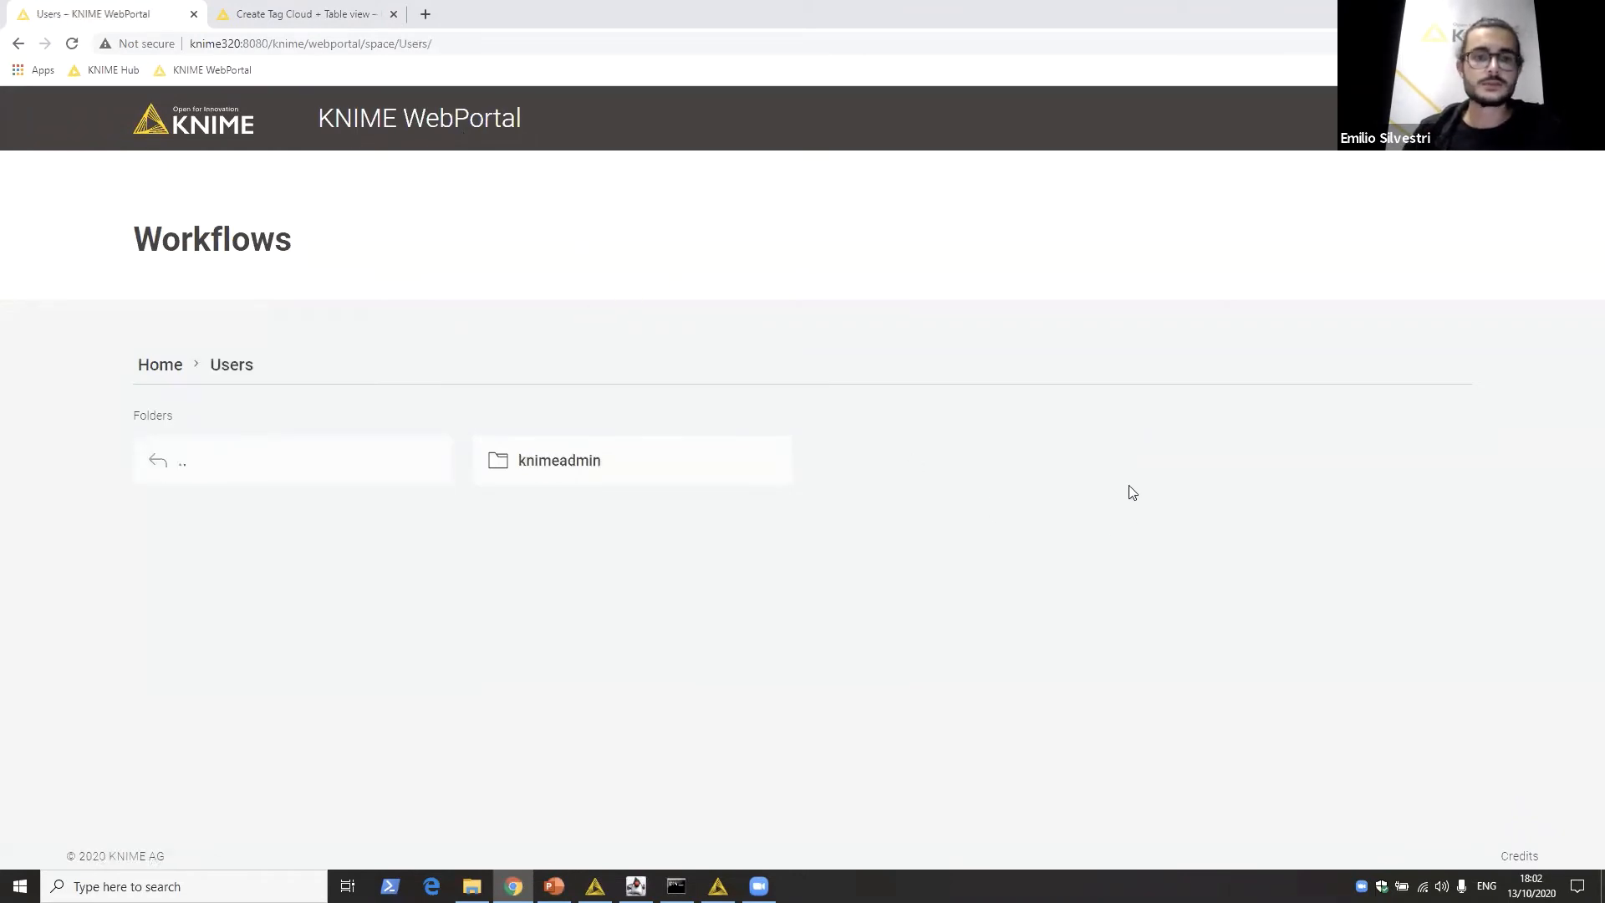
{"action": "left_click", "coordinate": [550, 462]}
{"action": "left_click", "coordinate": [380, 590]}
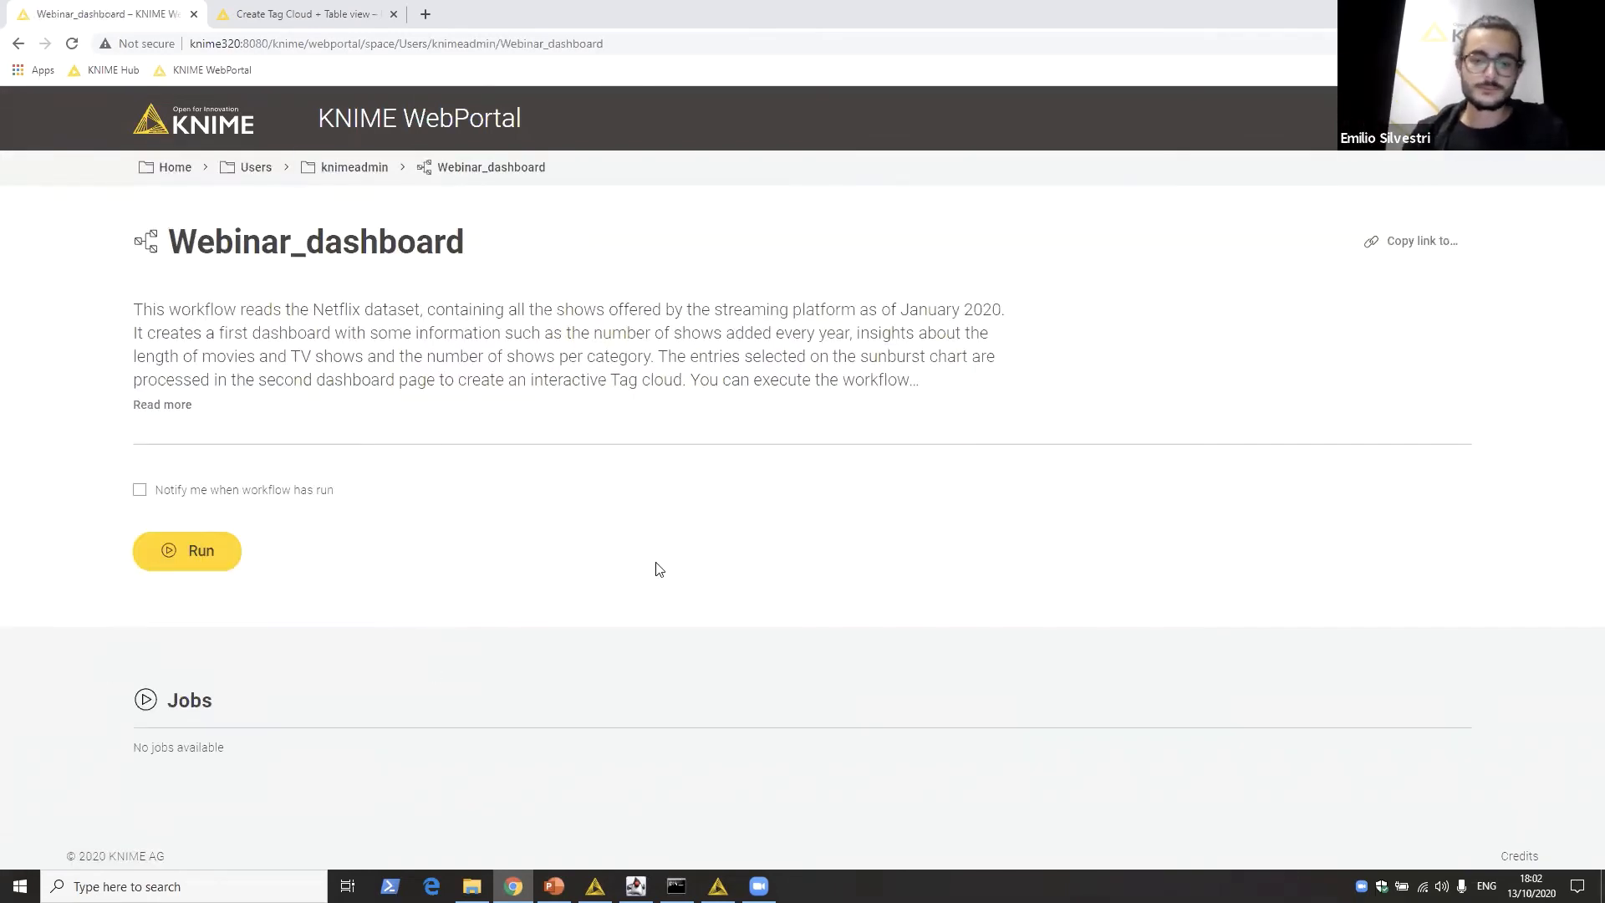
Step: Look at the link-copying options for Webinar_dashboard, dismiss them, and run the workflow in the WebPortal
{"action": "left_click", "coordinate": [1459, 242]}
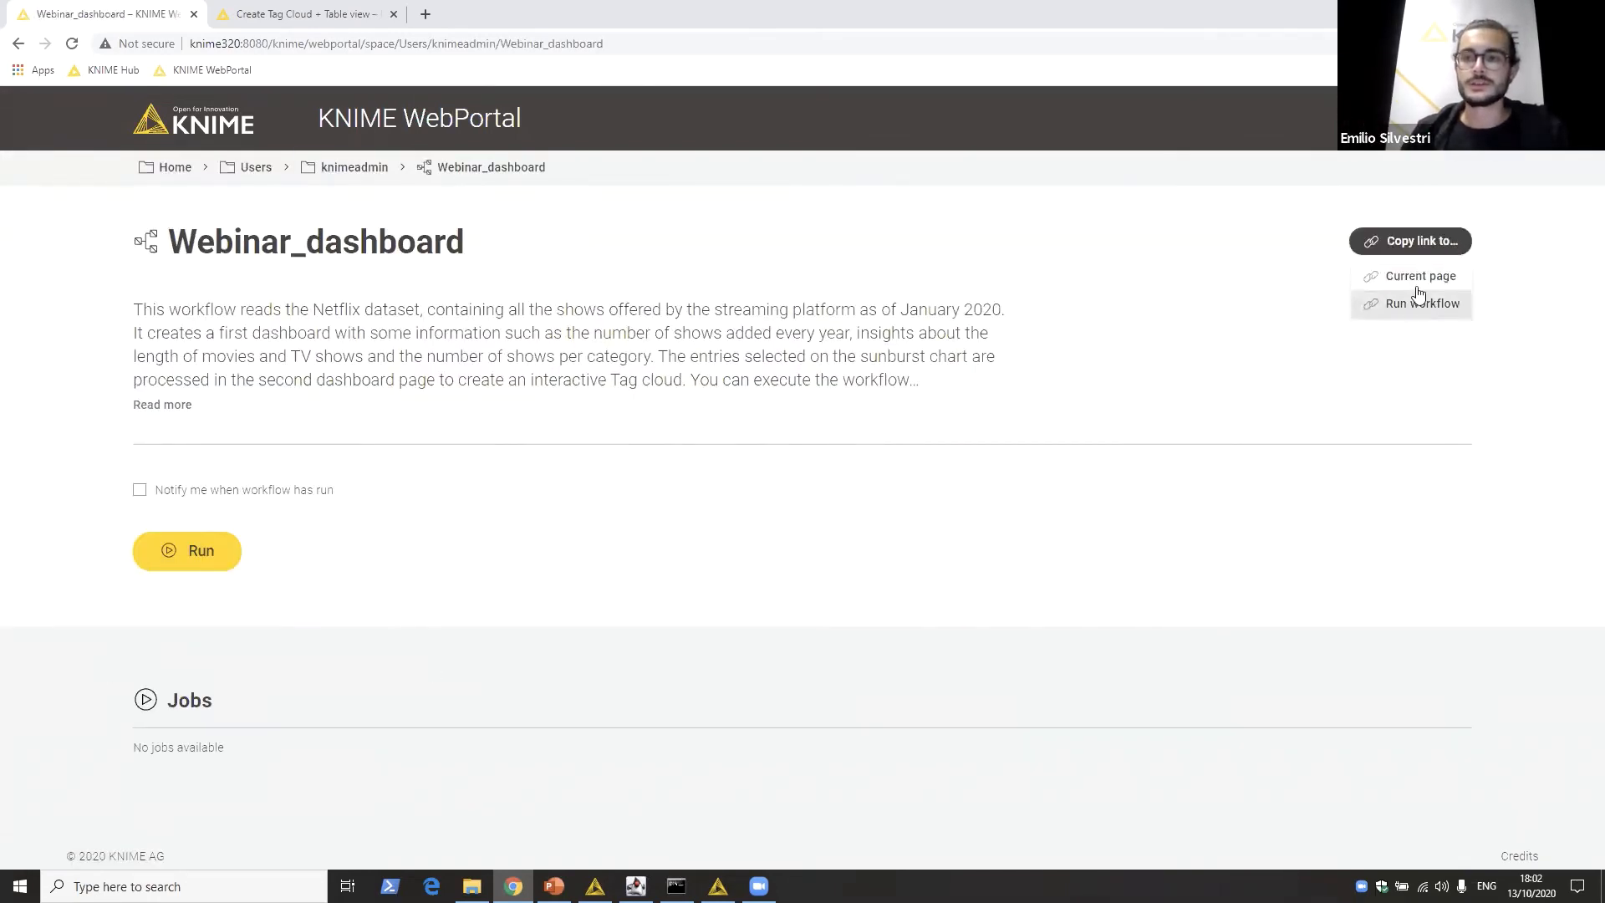
{"action": "left_click", "coordinate": [1065, 316]}
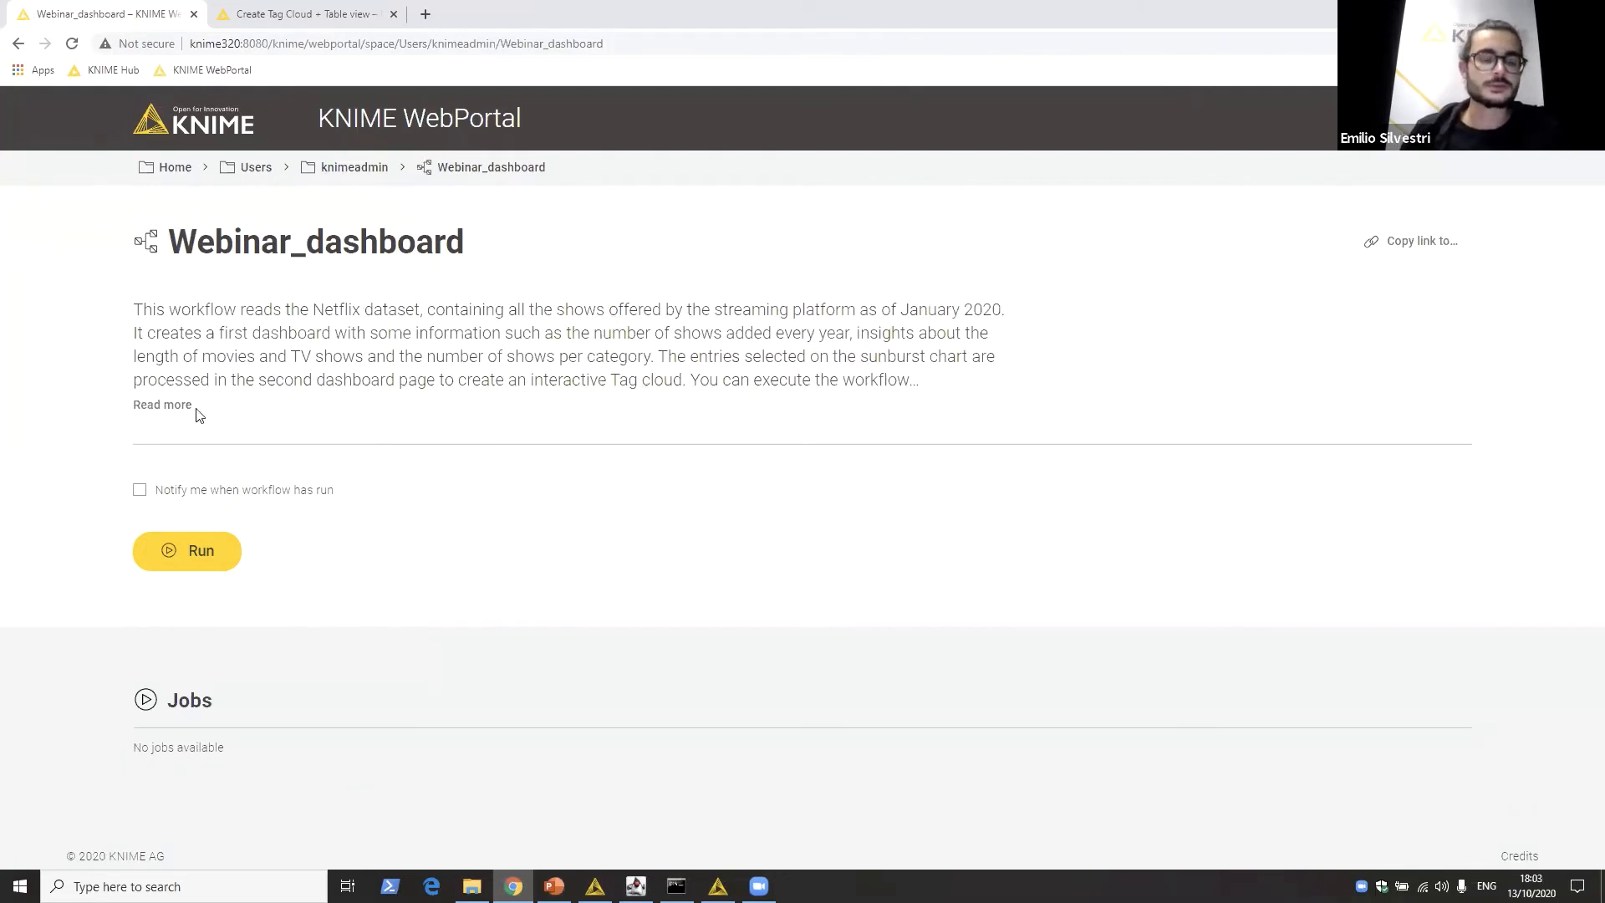
{"action": "left_click", "coordinate": [138, 545]}
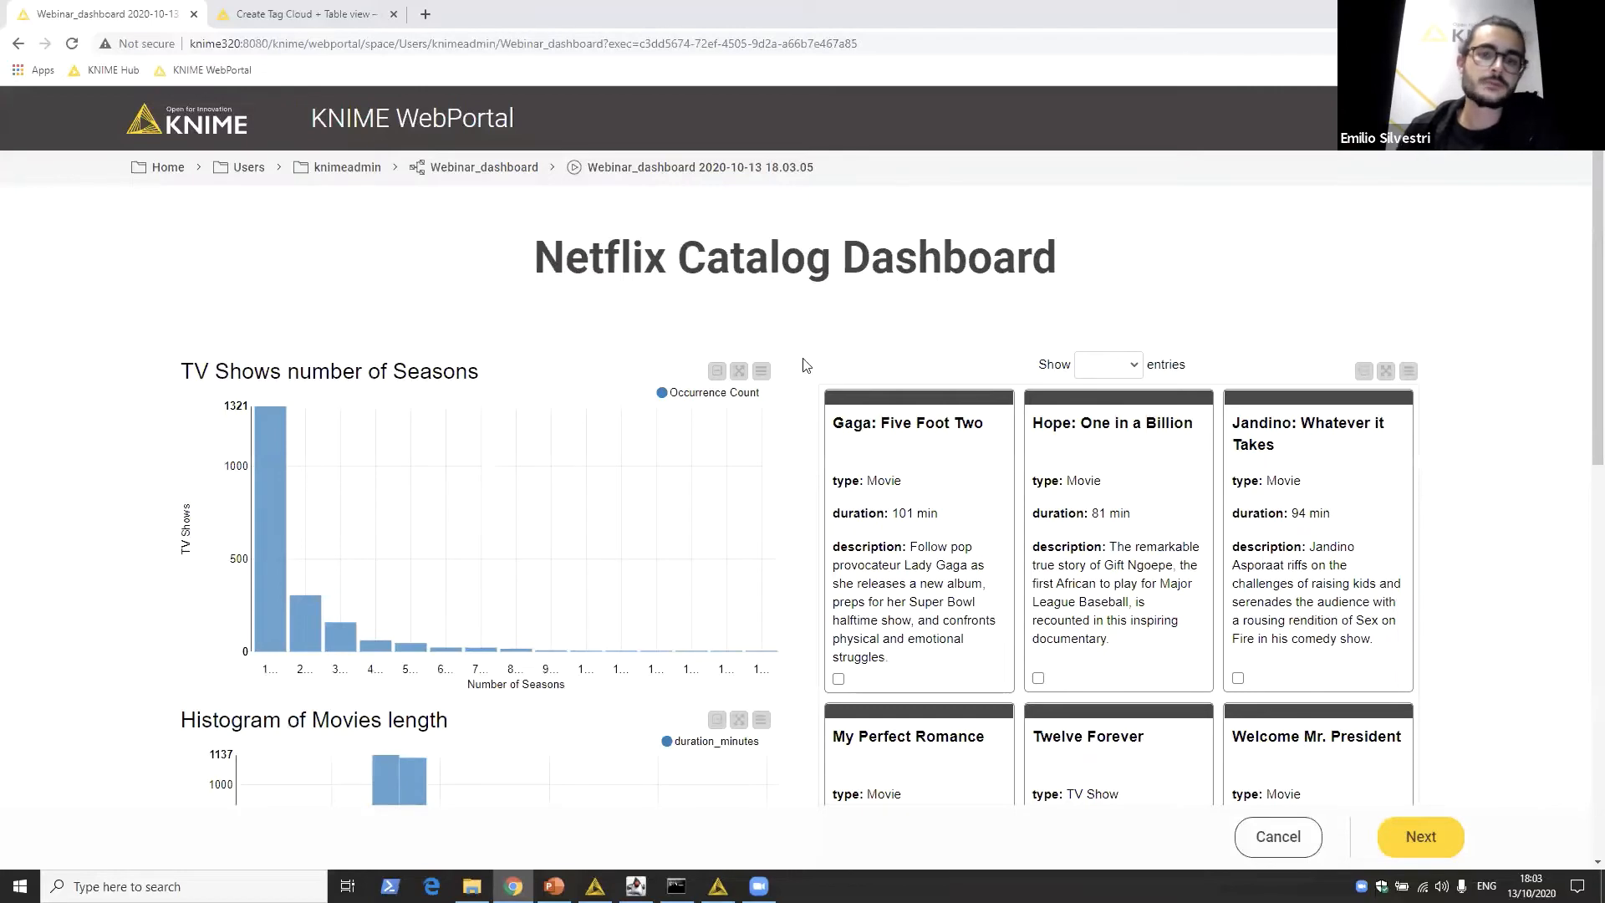
Step: Examine the Netflix Catalog Dashboard's bar chart, histogram, tile view, yearly area chart, year range slider and Categories sunburst chart
{"action": "scroll", "coordinate": [802, 355], "scroll_direction": "down", "scroll_amount": 2}
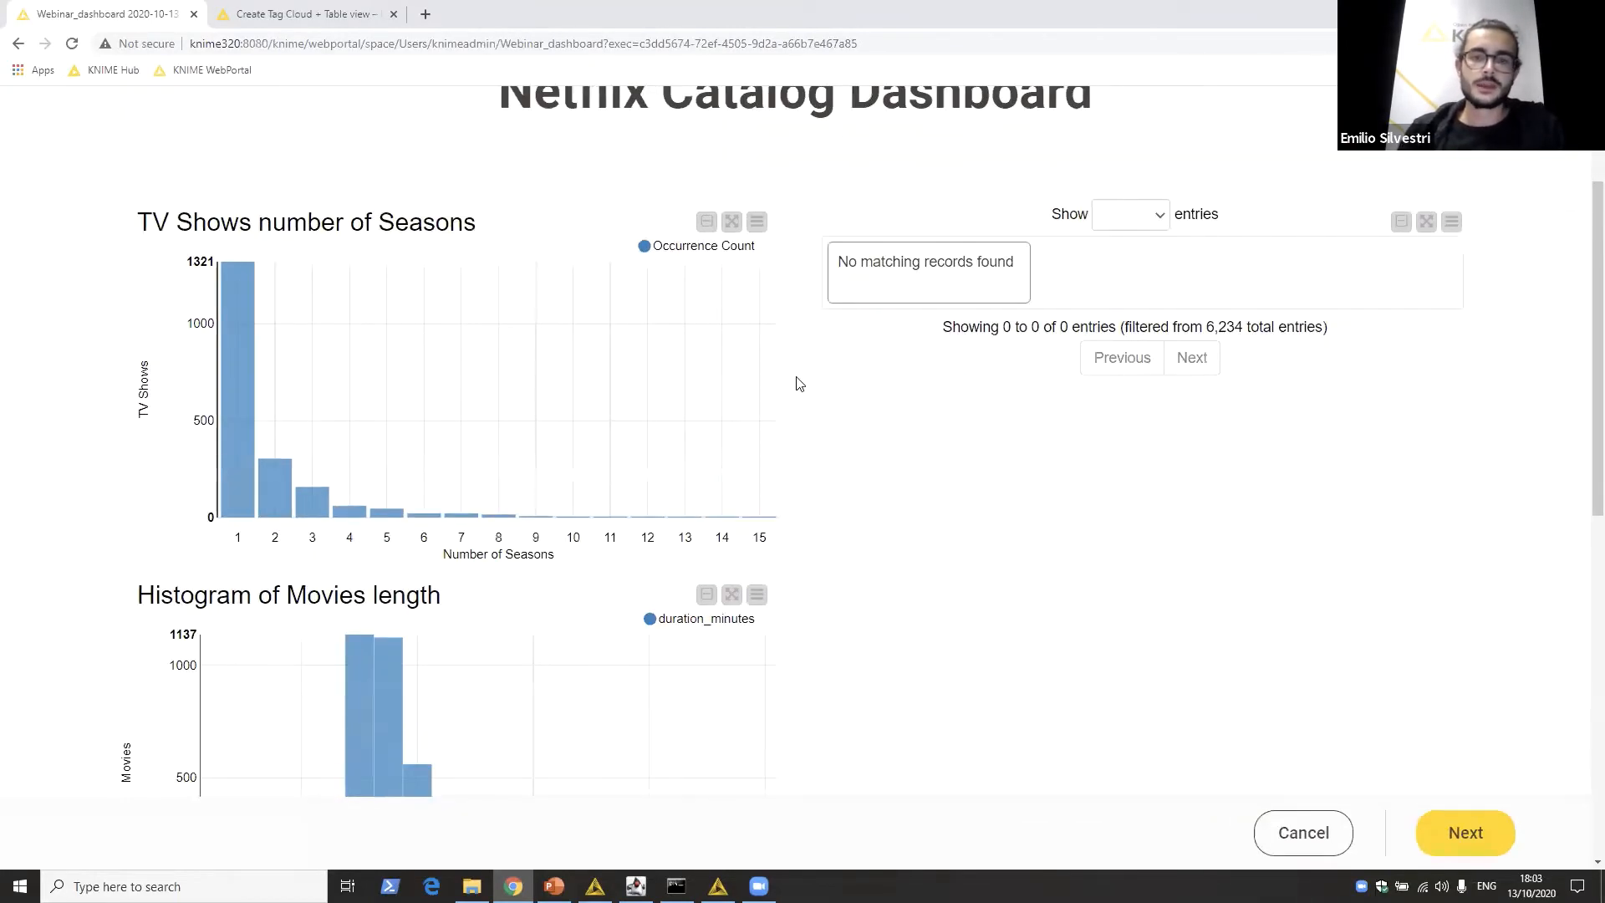
{"action": "scroll", "coordinate": [799, 382], "scroll_direction": "down", "scroll_amount": 1}
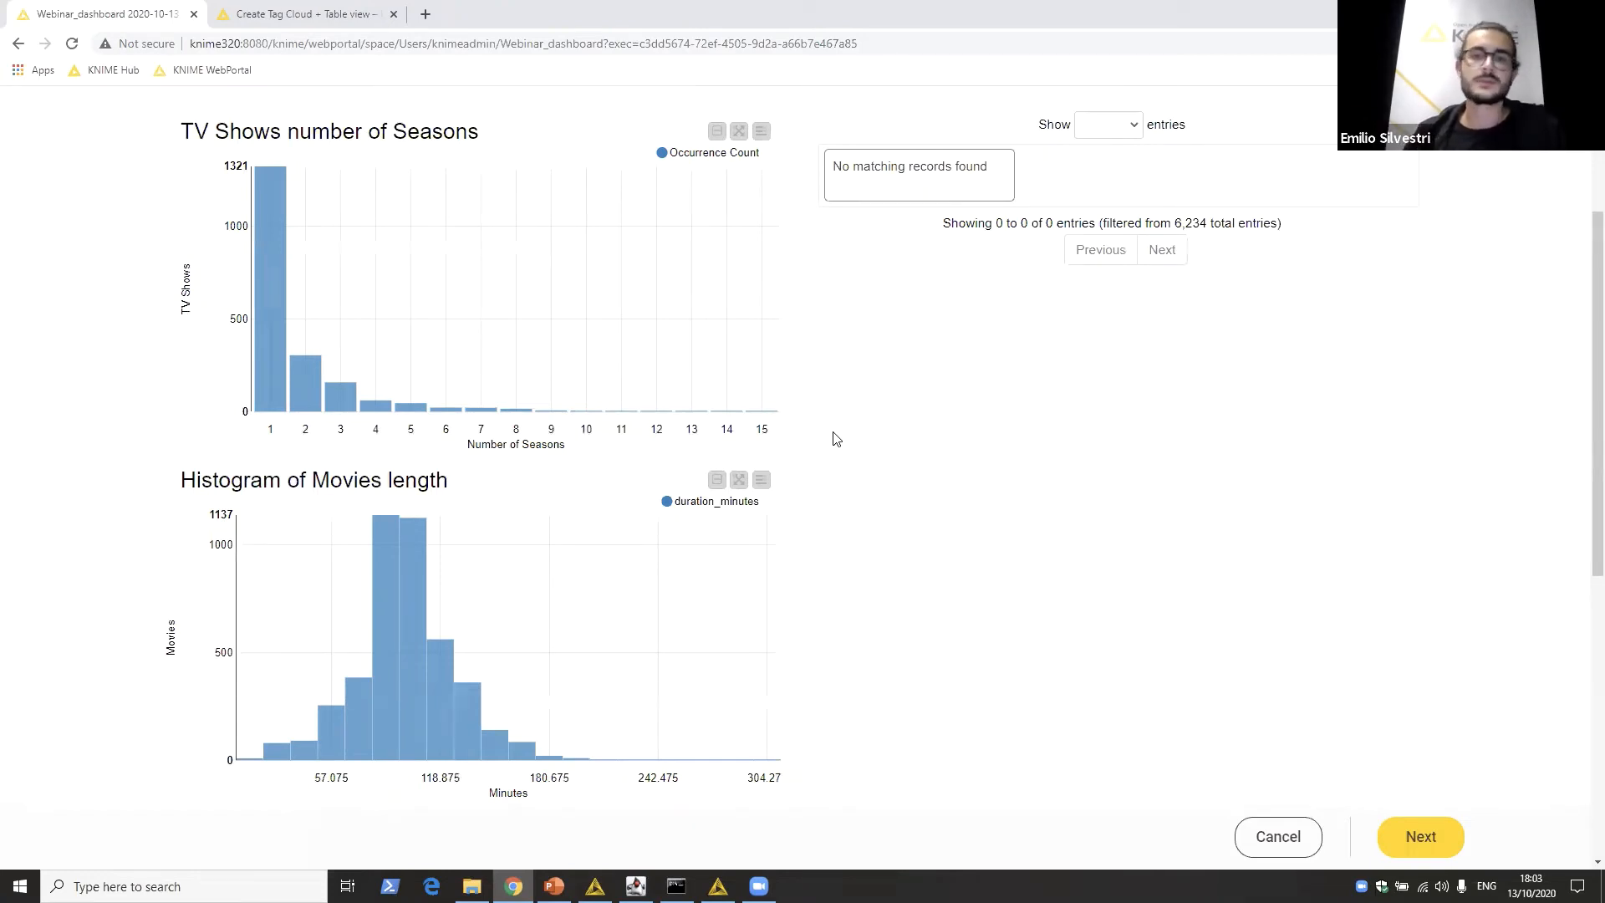
{"action": "scroll", "coordinate": [837, 438], "scroll_direction": "up", "scroll_amount": 3}
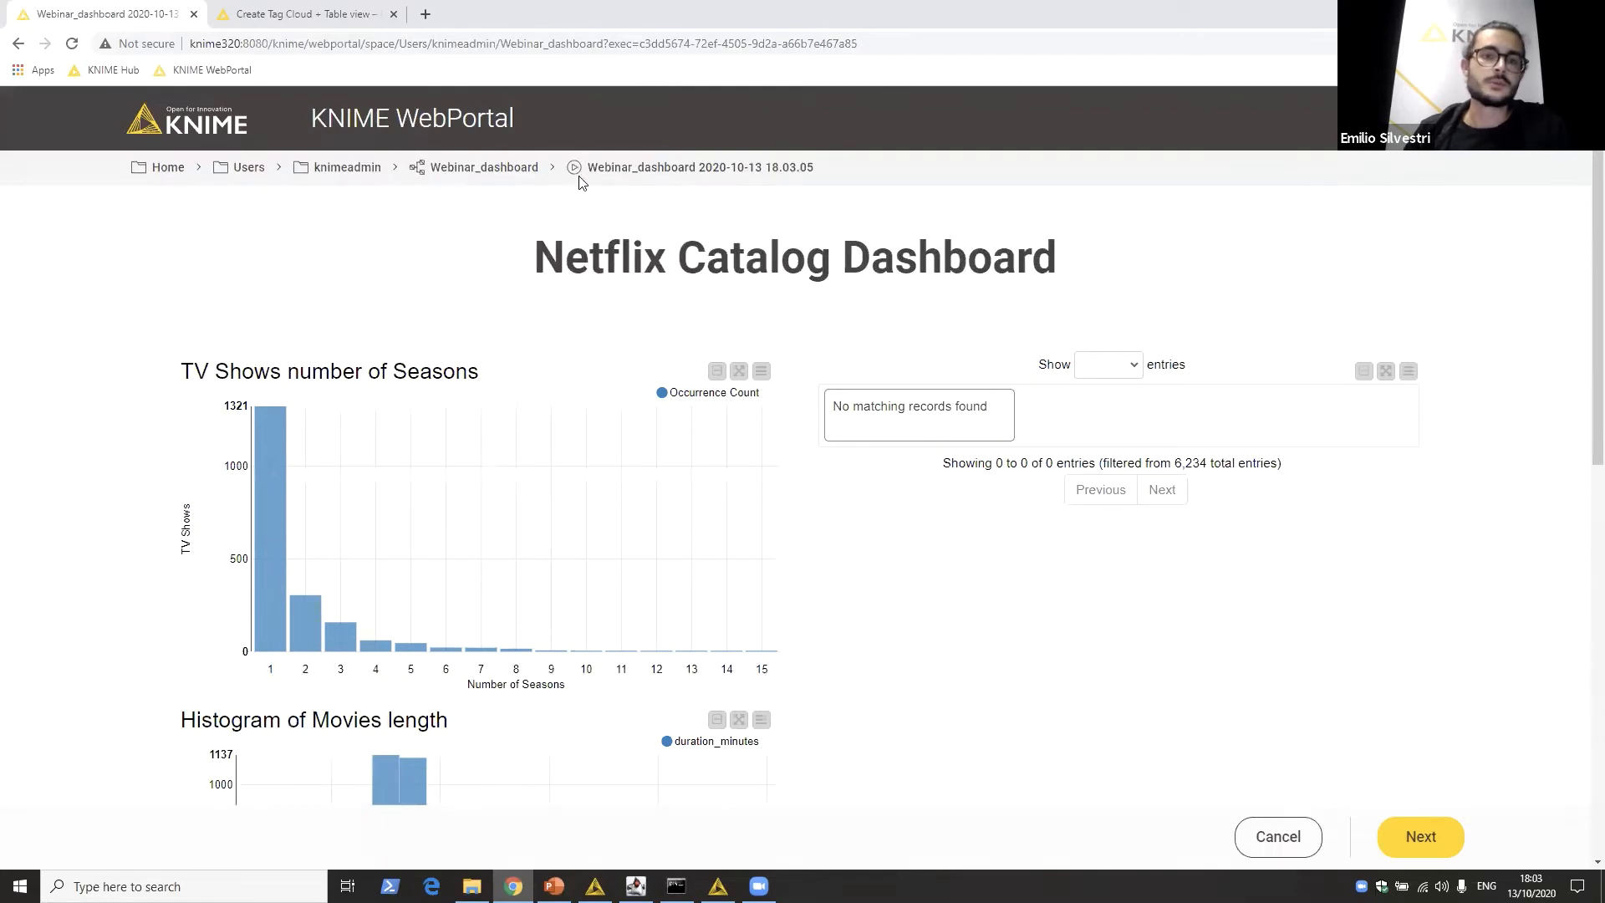
{"action": "left_click_drag", "start_coordinate": [617, 259], "coordinate": [667, 262]}
{"action": "left_click", "coordinate": [740, 266]}
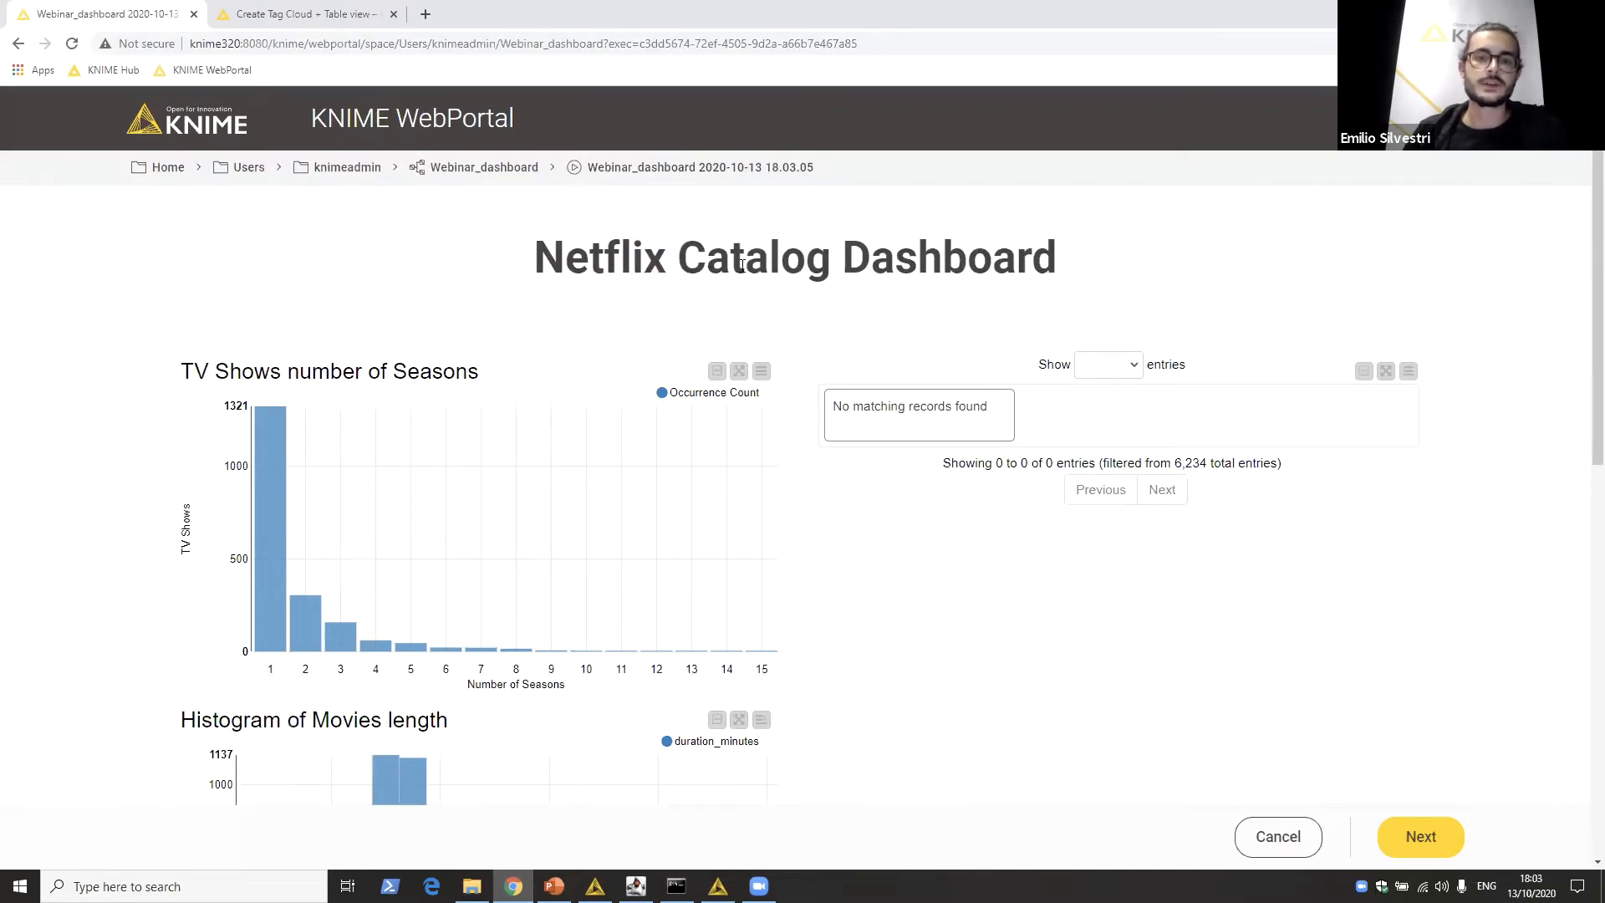
{"action": "scroll", "coordinate": [773, 426], "scroll_direction": "down", "scroll_amount": 8}
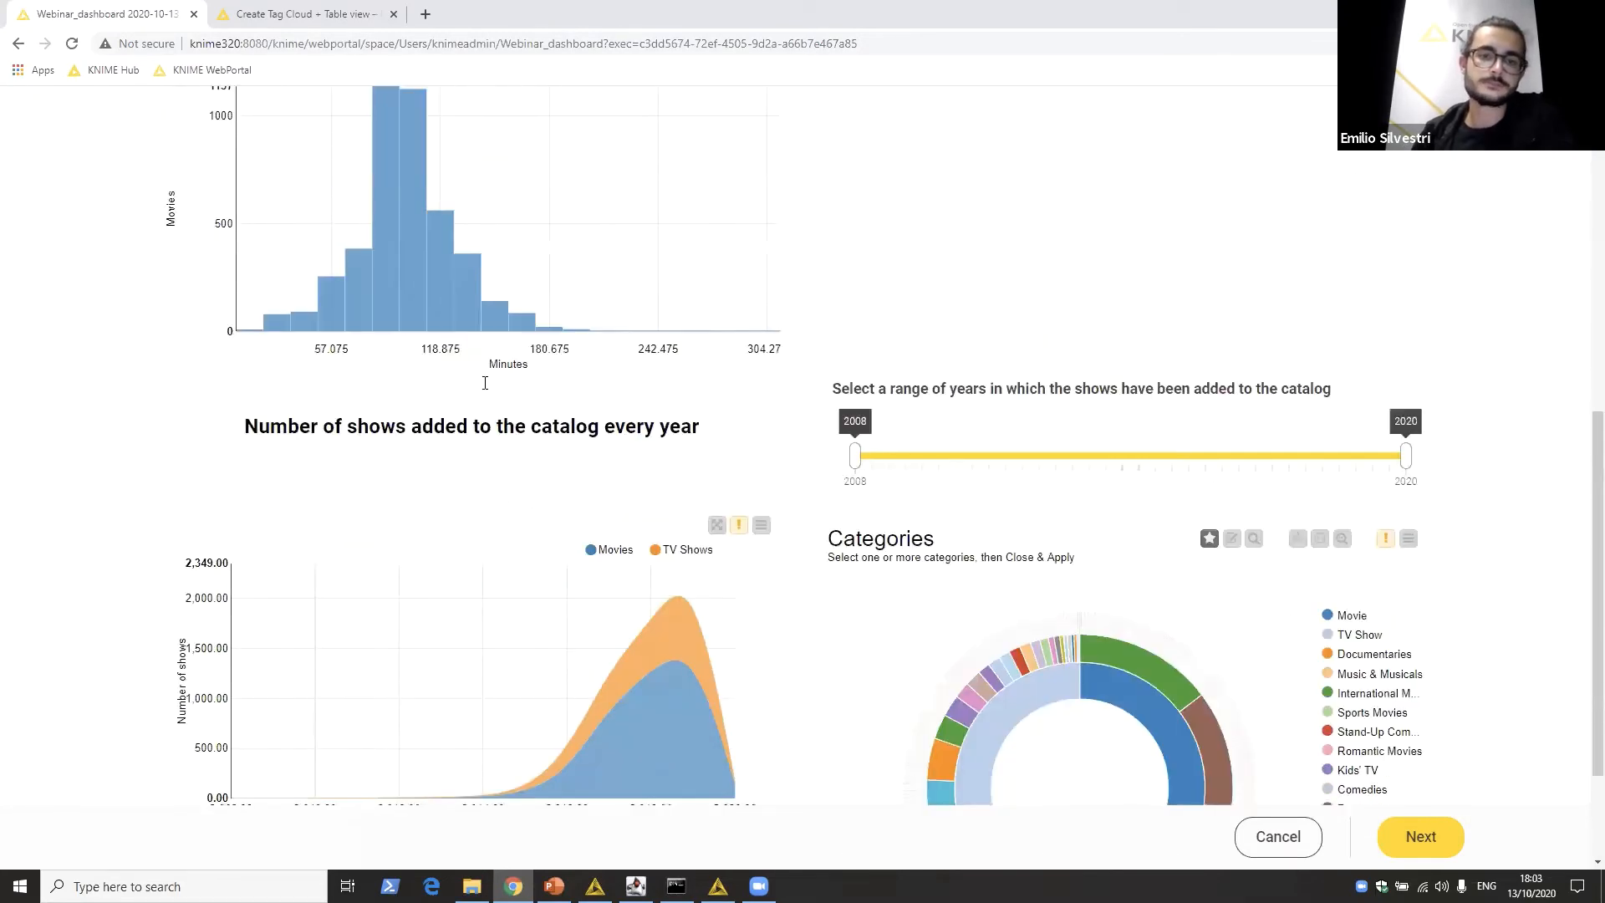
{"action": "scroll", "coordinate": [839, 421], "scroll_direction": "down", "scroll_amount": 2}
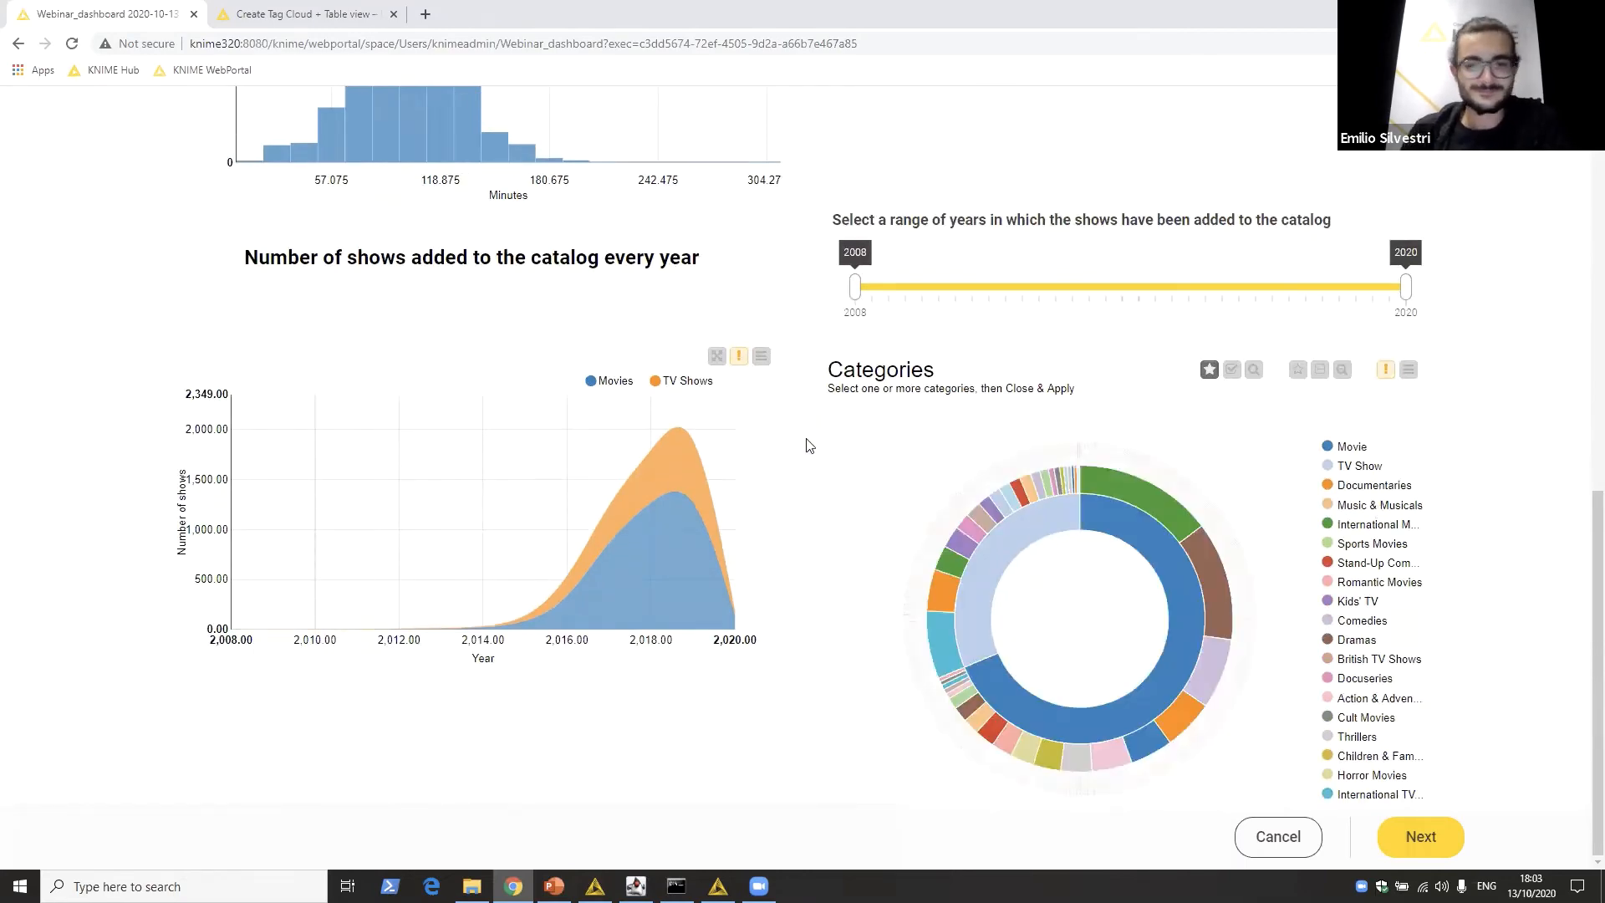
{"action": "scroll", "coordinate": [821, 595], "scroll_direction": "up", "scroll_amount": 1}
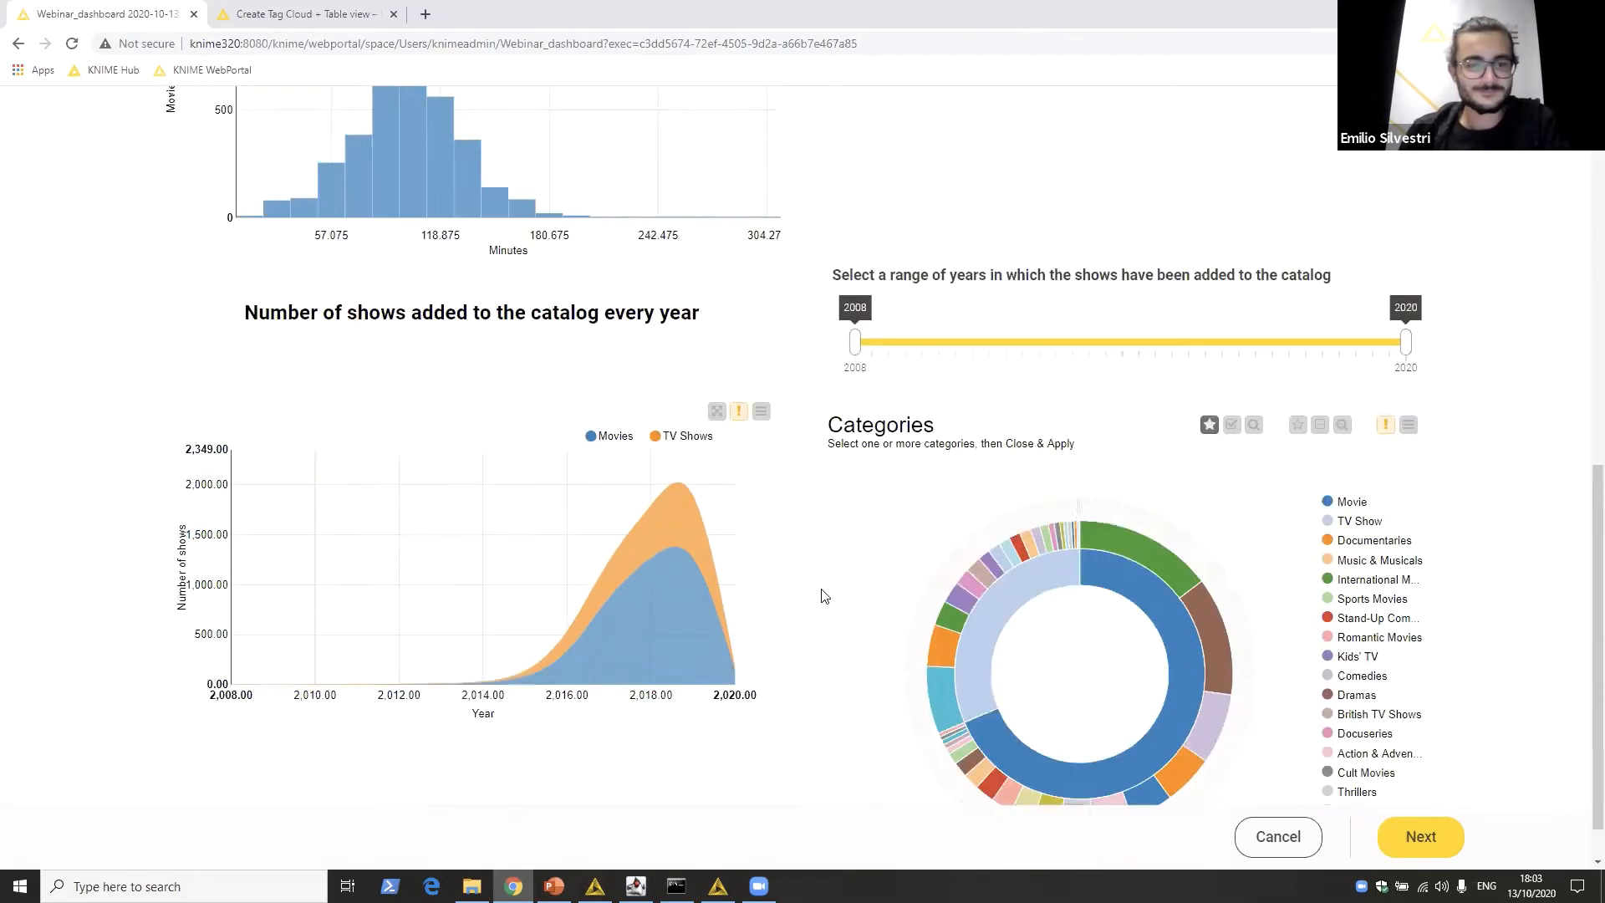
{"action": "scroll", "coordinate": [821, 595], "scroll_direction": "up", "scroll_amount": 10}
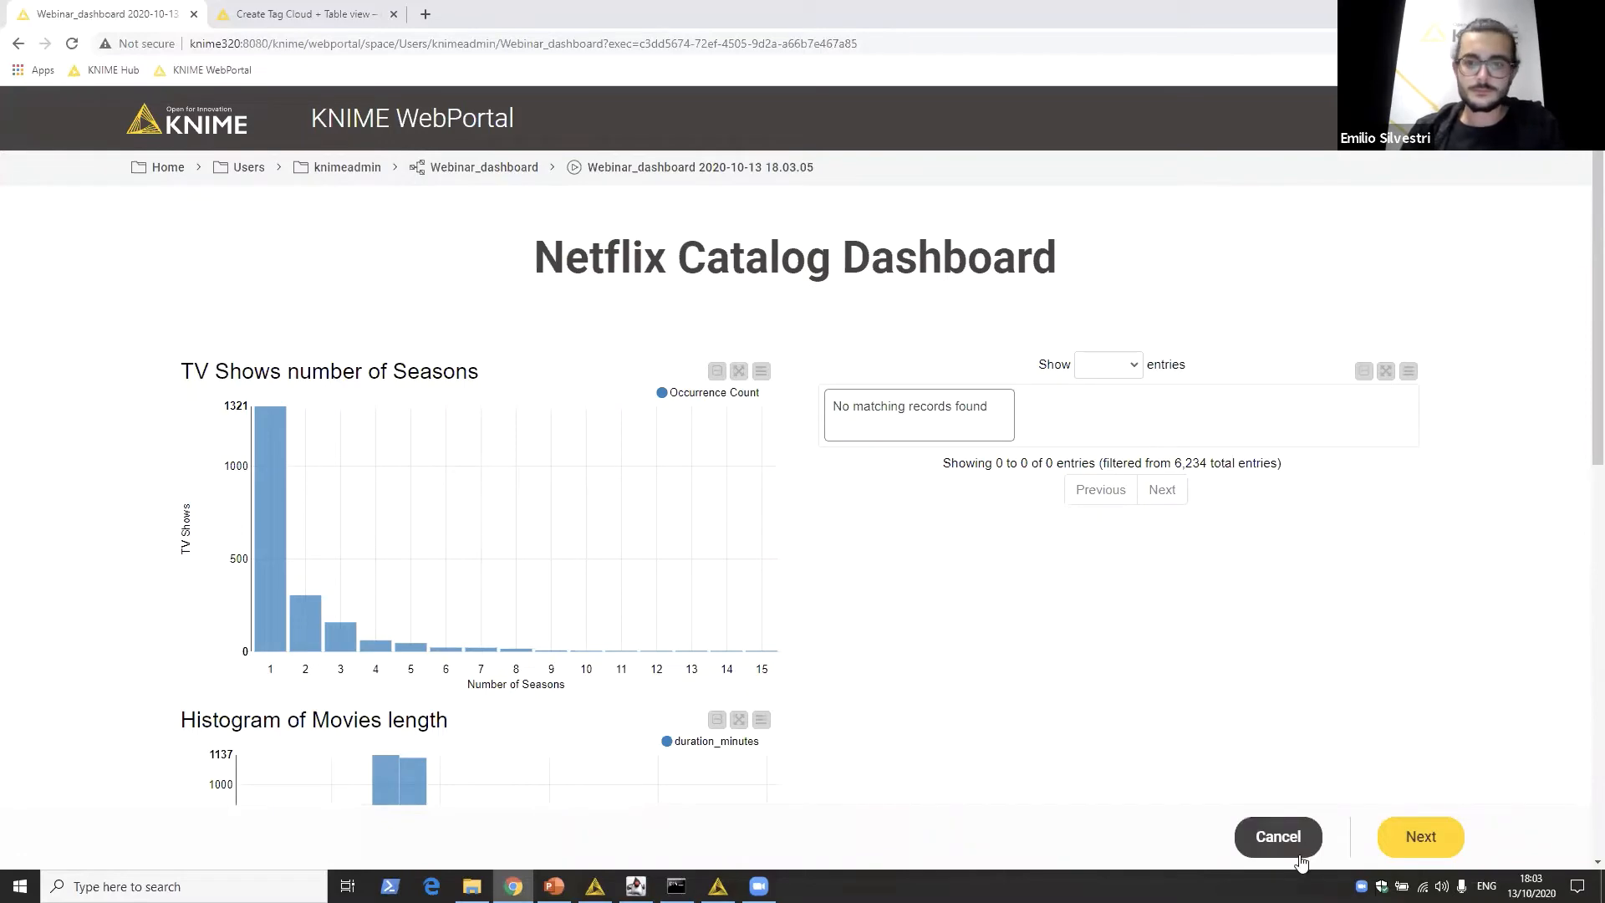
{"action": "scroll", "coordinate": [1291, 702], "scroll_direction": "down", "scroll_amount": 10}
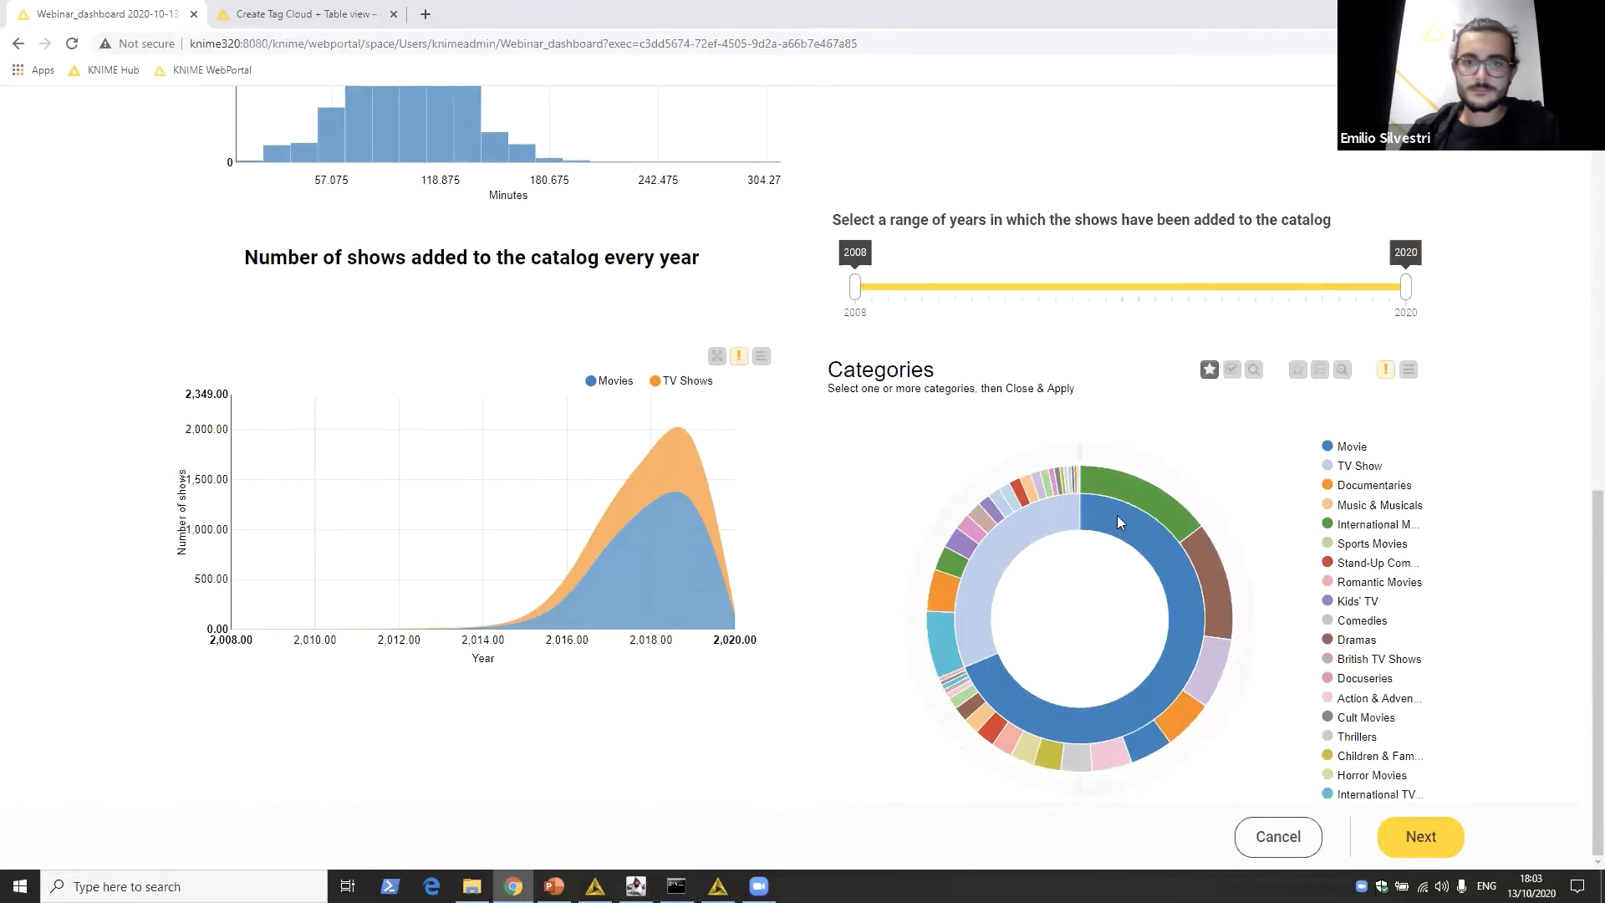
{"action": "mouse_move", "coordinate": [1117, 516]}
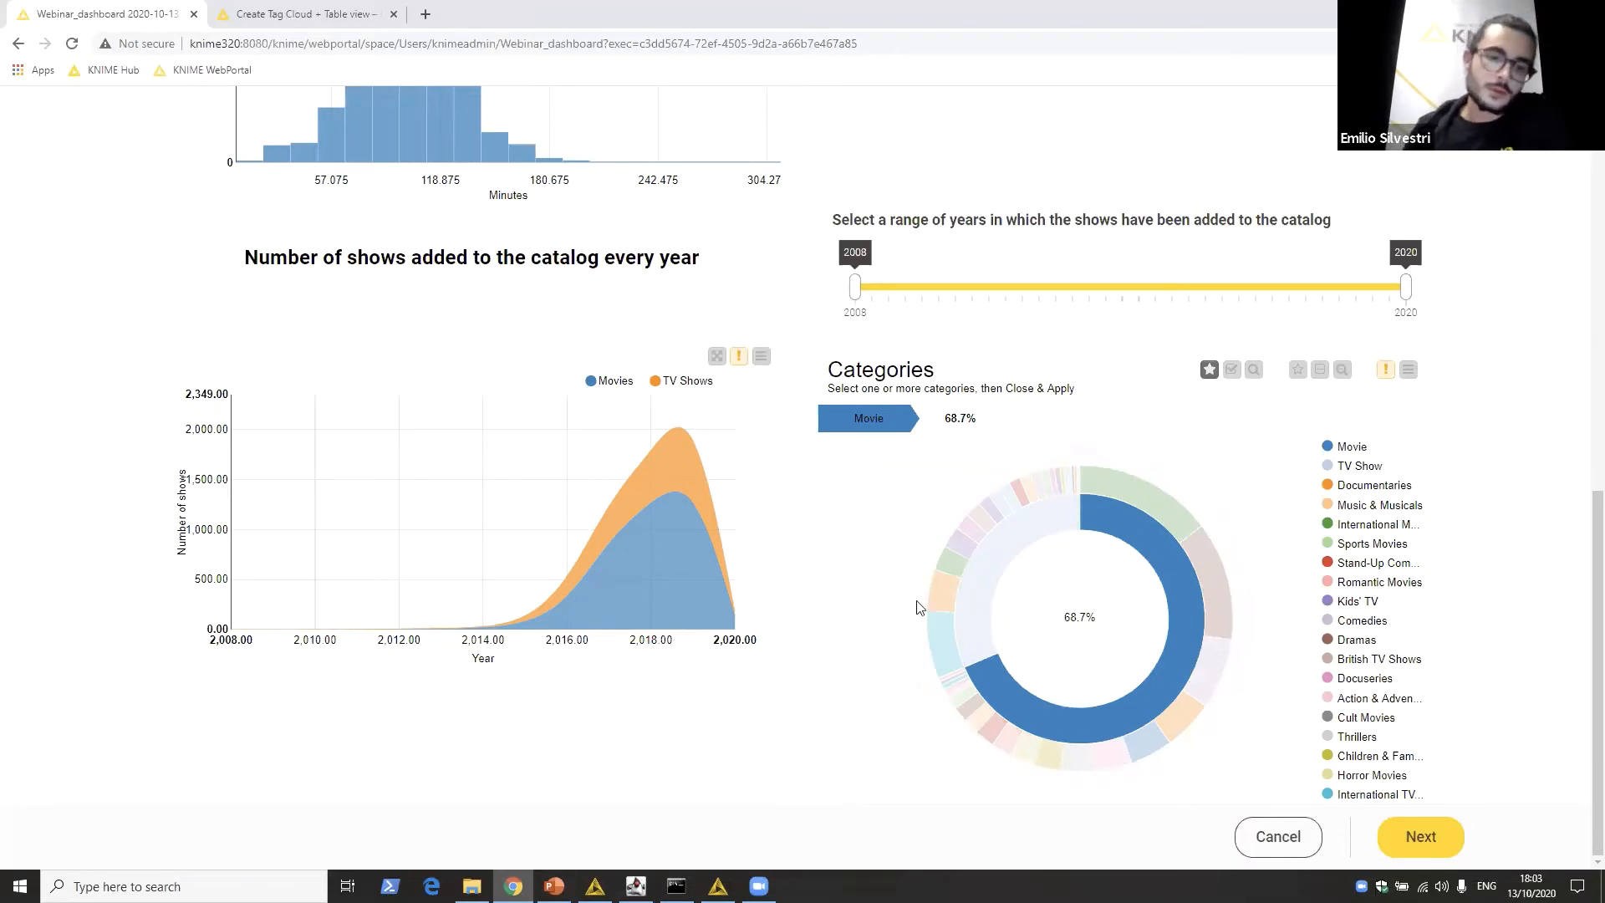
{"action": "scroll", "coordinate": [795, 418], "scroll_direction": "up", "scroll_amount": 10}
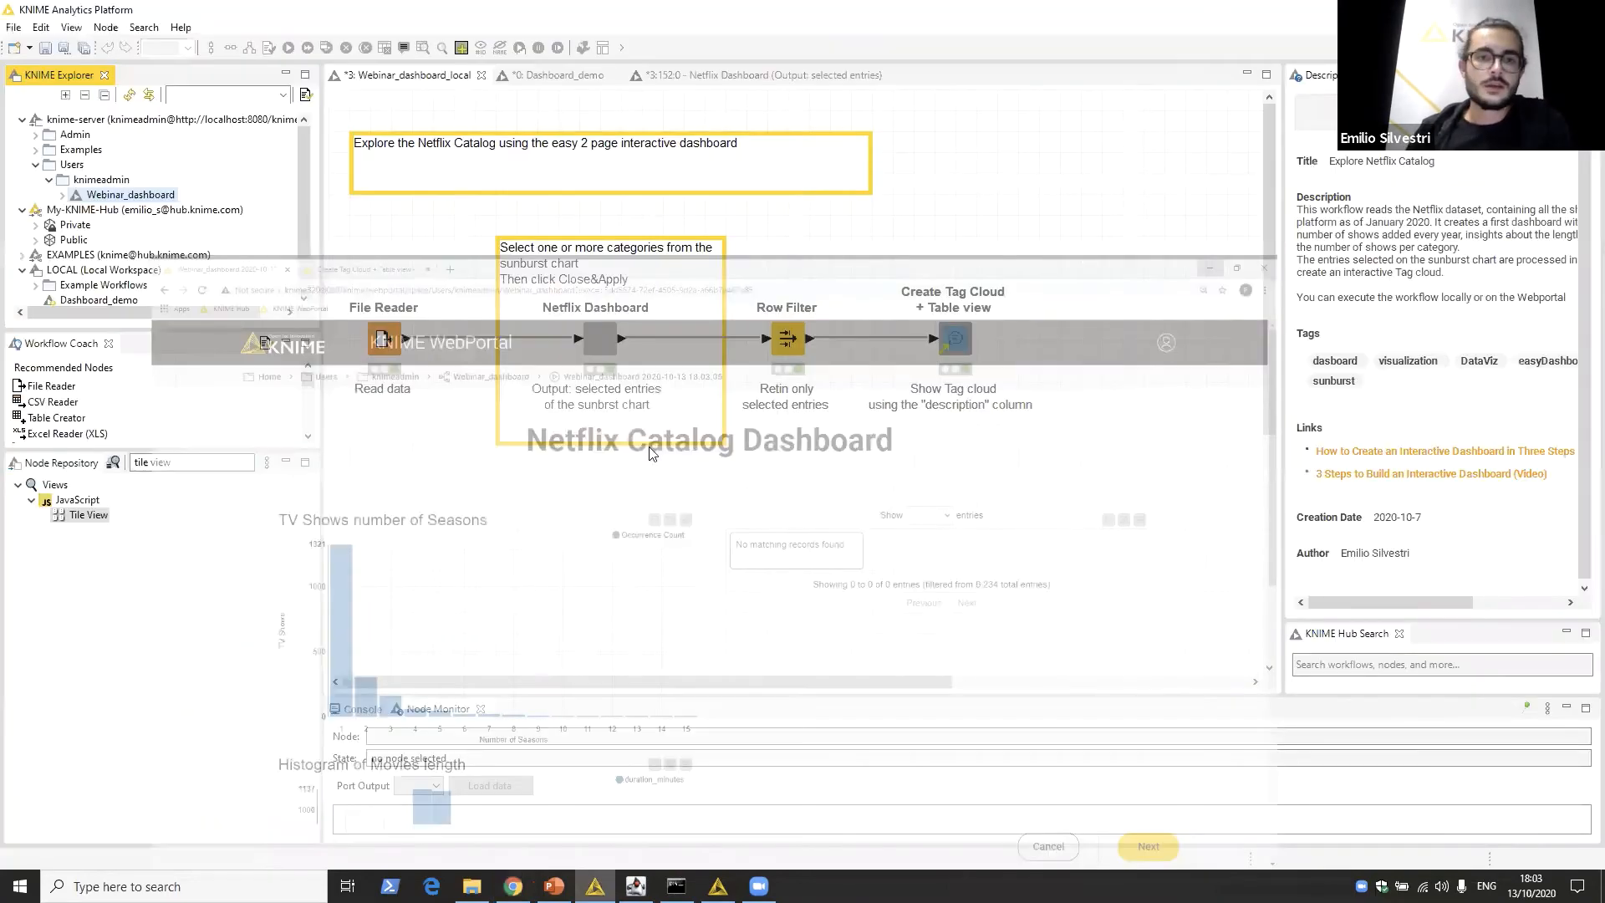
{"action": "left_click", "coordinate": [953, 344]}
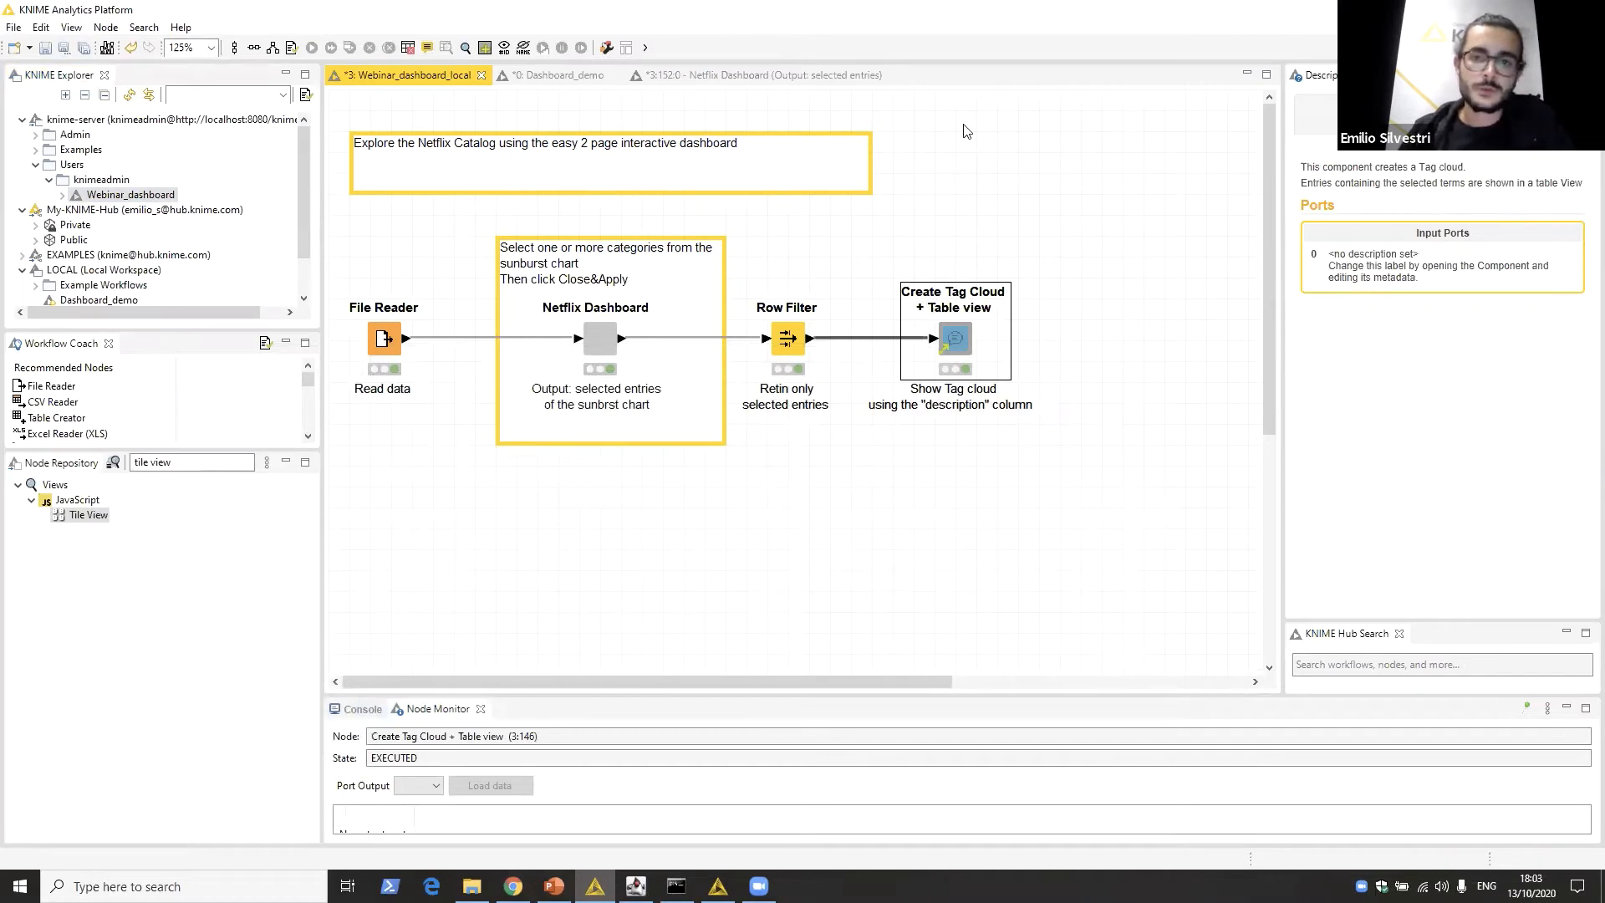
{"action": "left_click", "coordinate": [869, 528]}
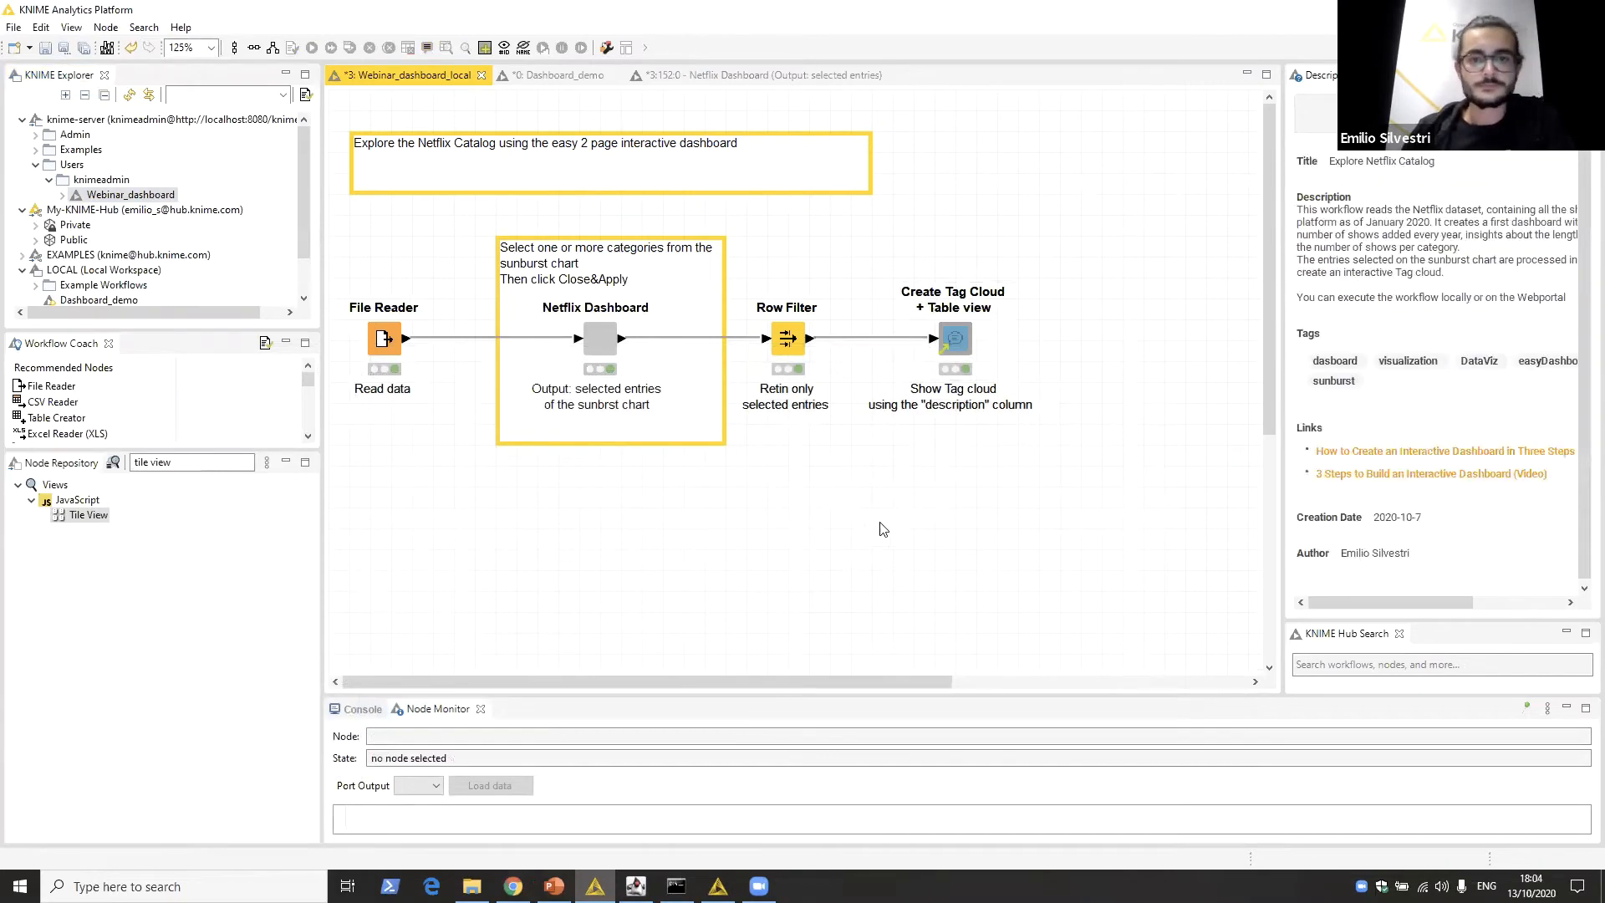
{"action": "left_click", "coordinate": [958, 355]}
{"action": "left_click", "coordinate": [931, 513]}
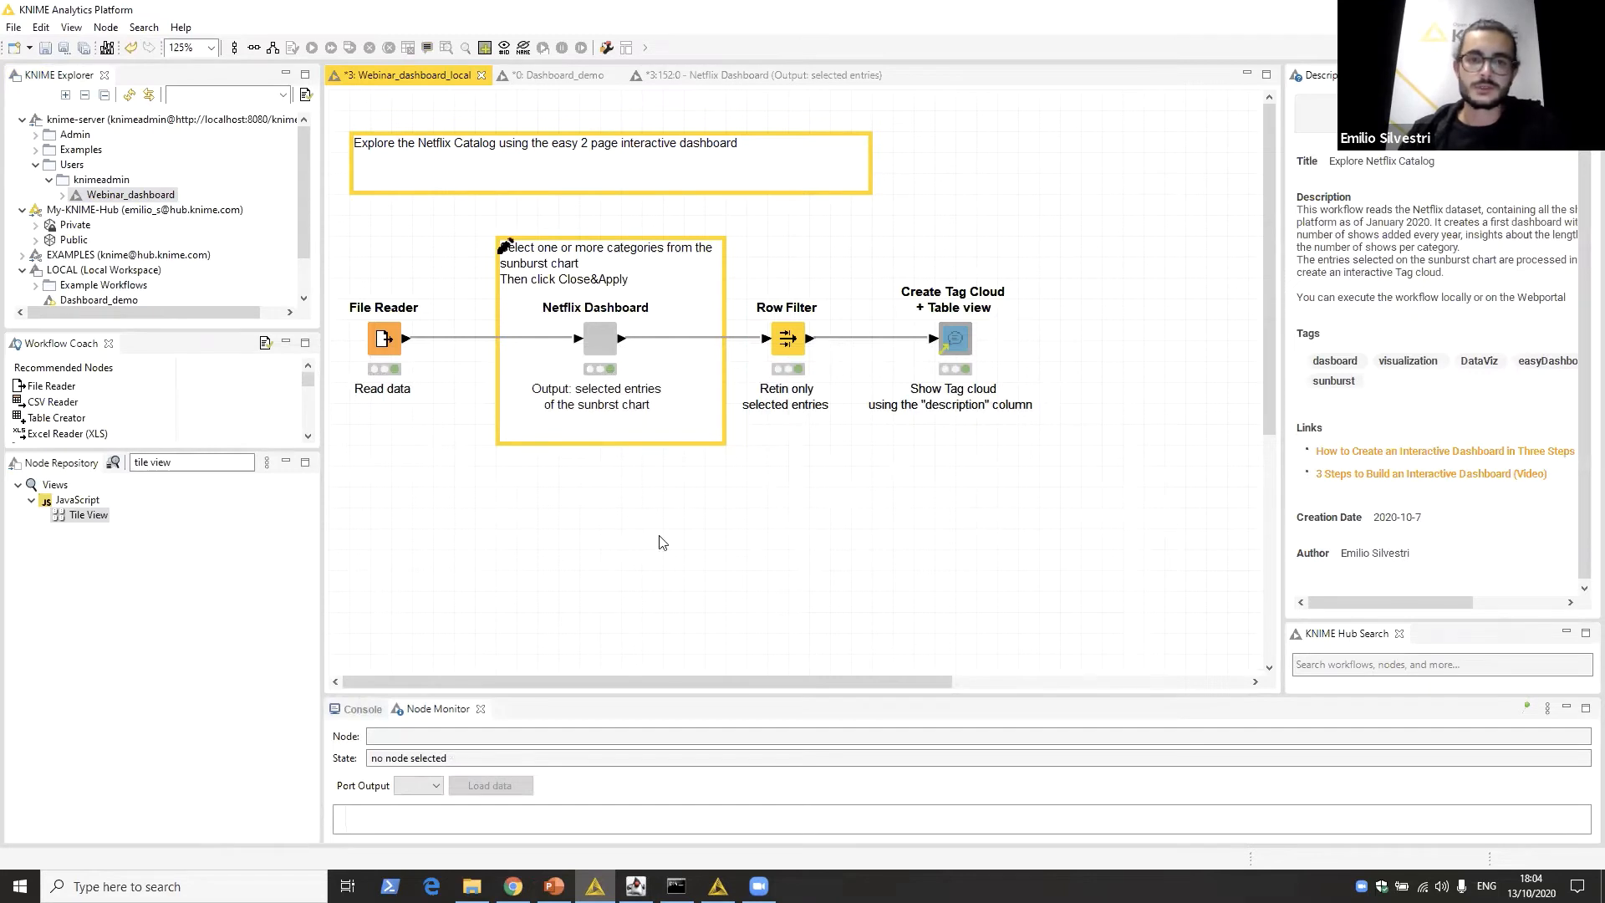
{"action": "left_click", "coordinate": [609, 338]}
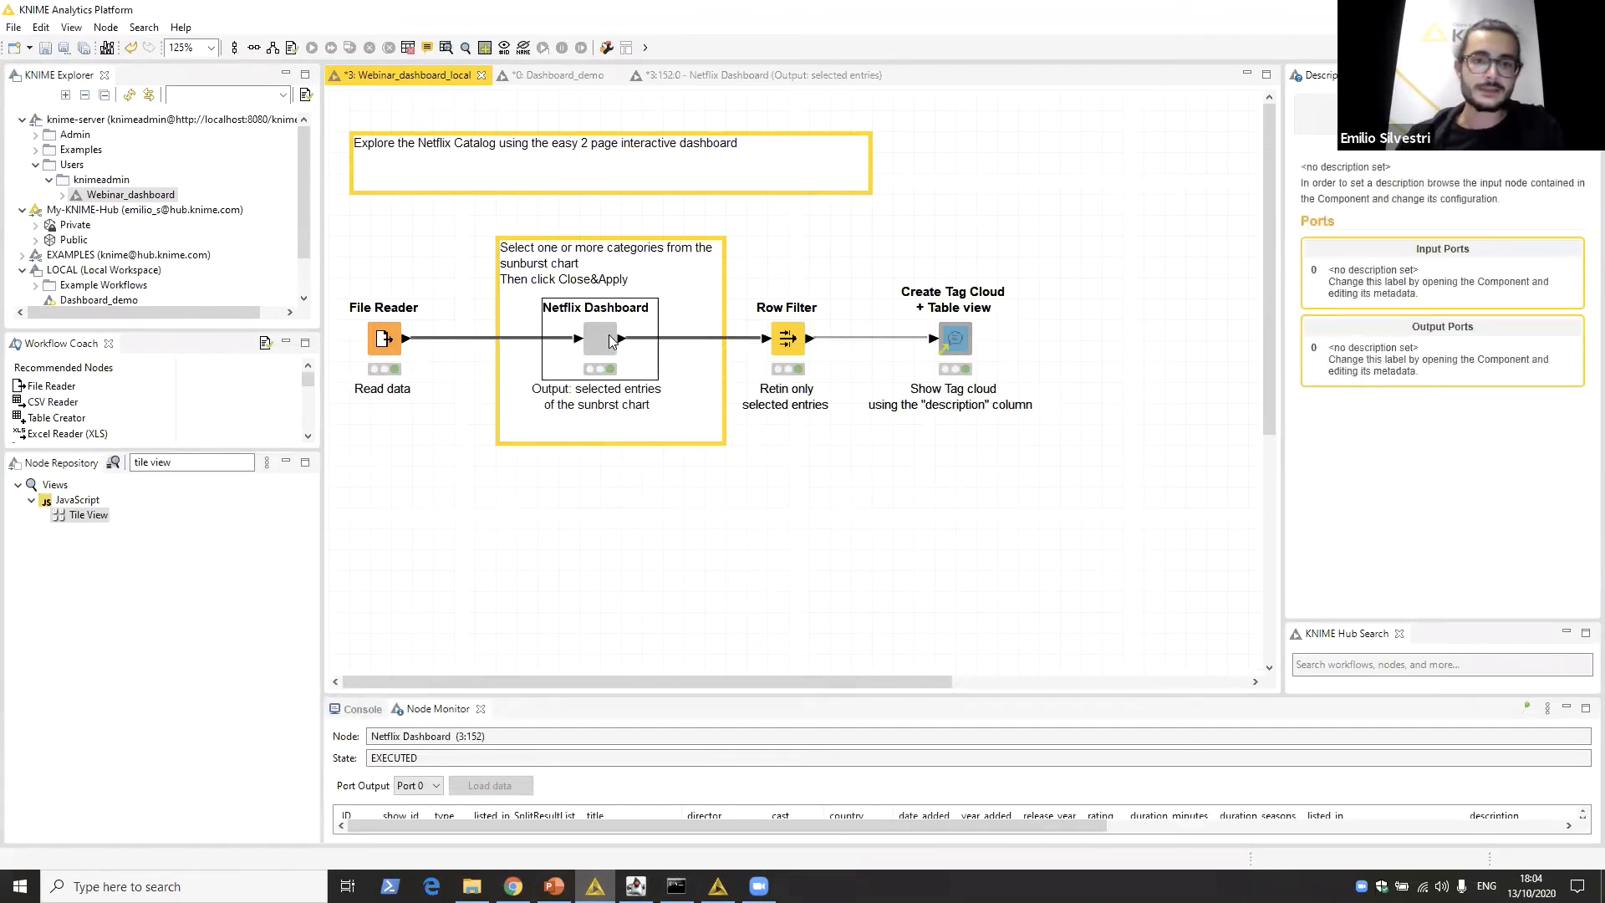
{"action": "left_click", "coordinate": [637, 503]}
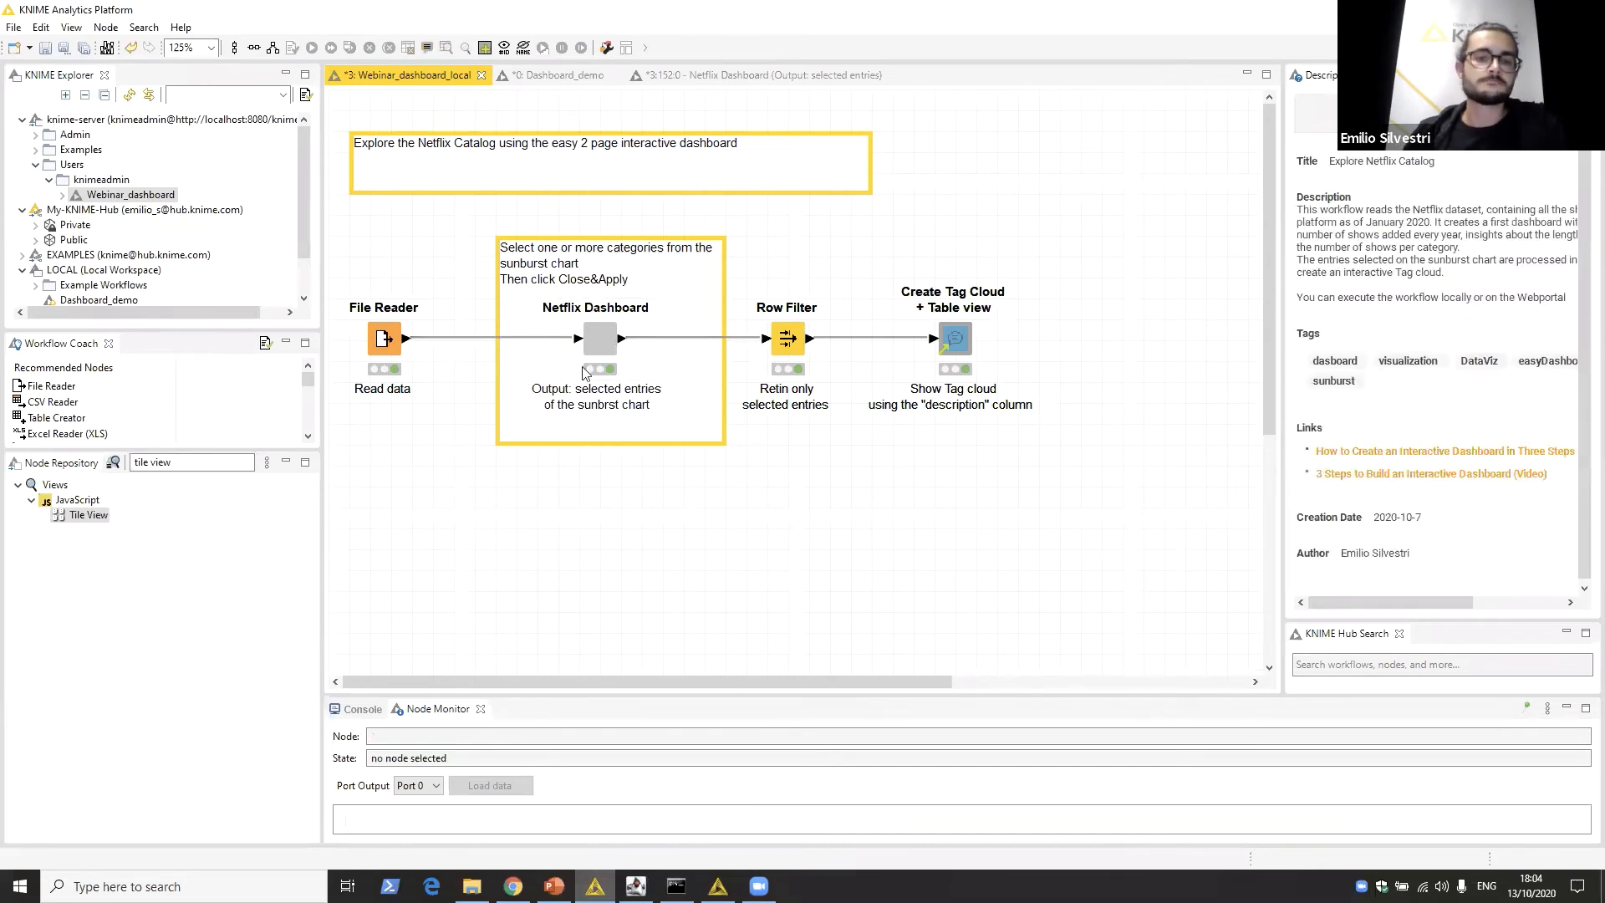
{"action": "left_click", "coordinate": [588, 337]}
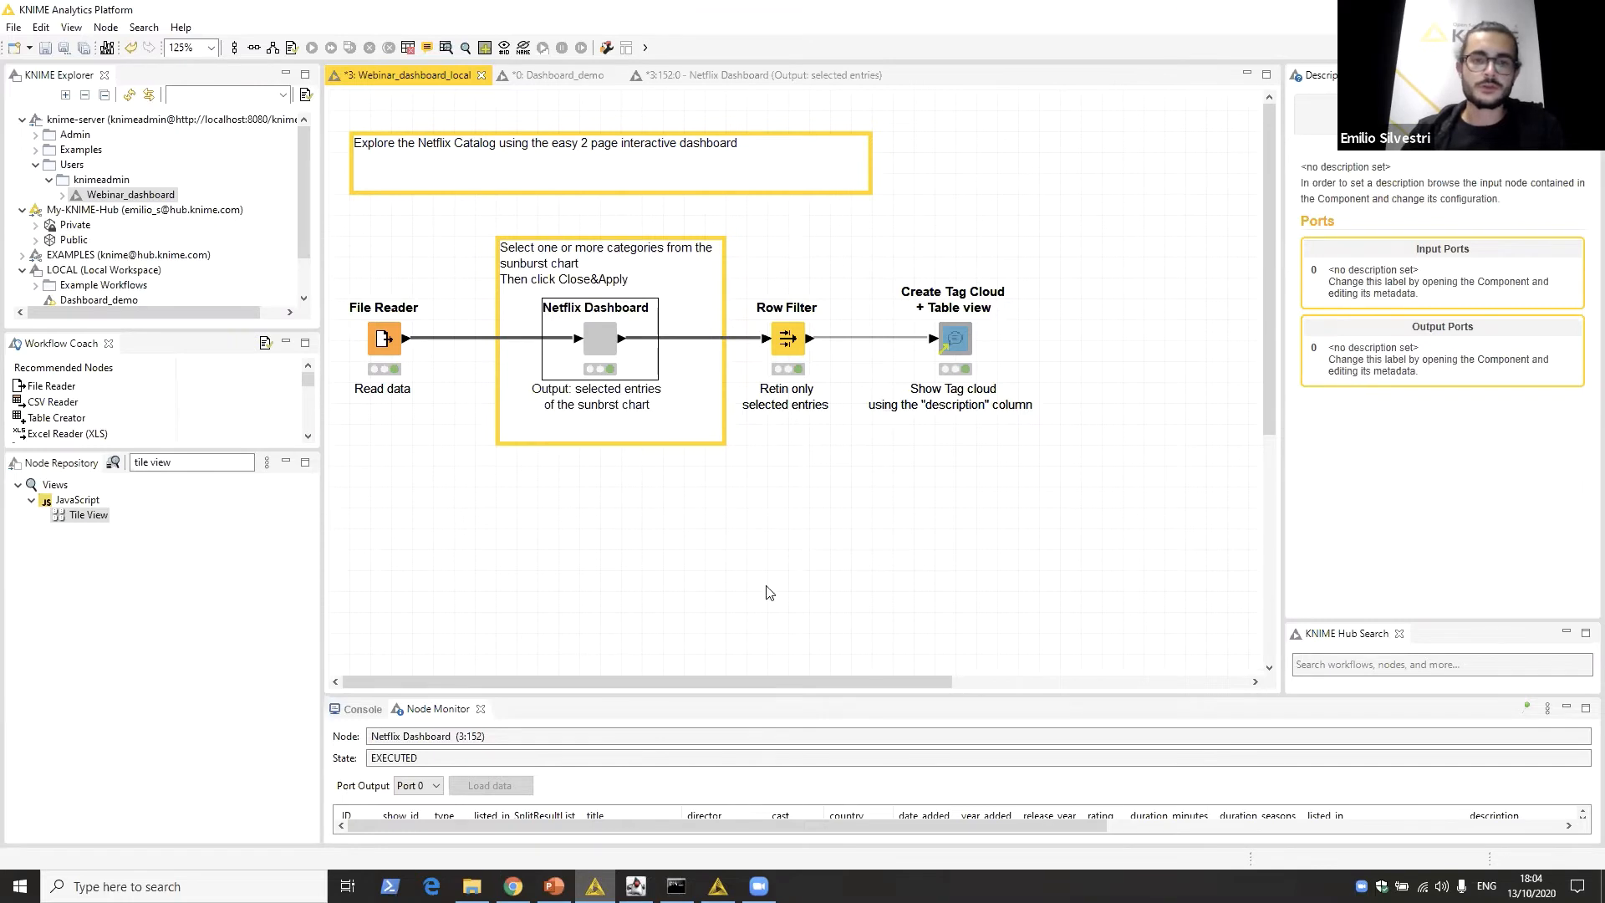
{"action": "left_click", "coordinate": [762, 582]}
Step: Share the Netflix Dashboard component to the Public space of My-KNIME-Hub without input data, linking the local instance with an absolute link
{"action": "left_click", "coordinate": [604, 337]}
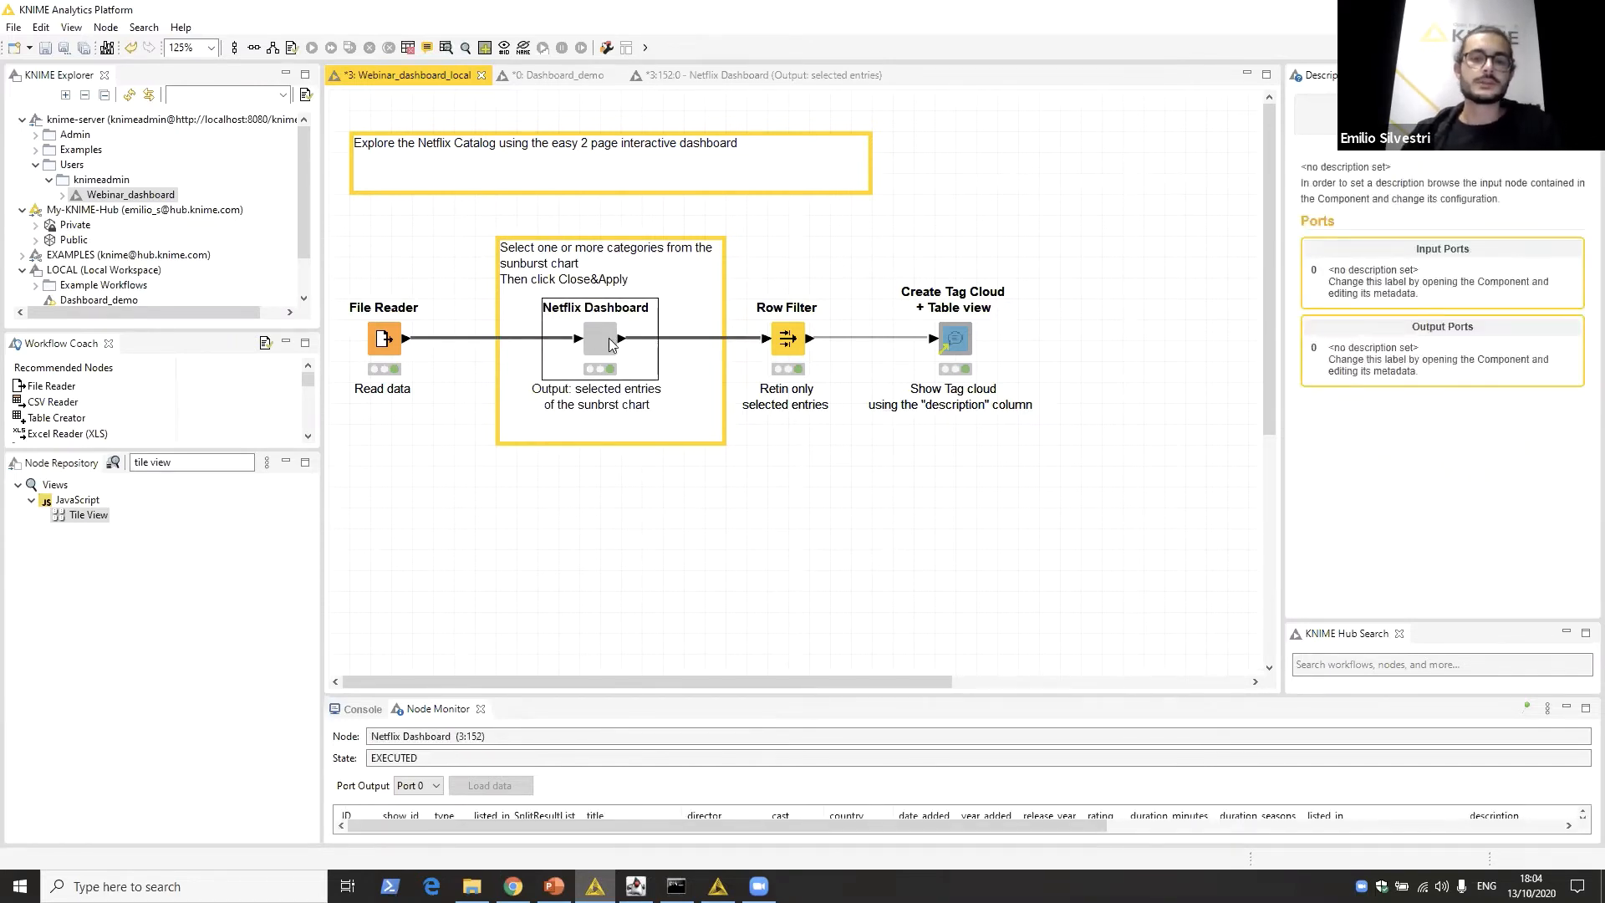
{"action": "right_click", "coordinate": [605, 344]}
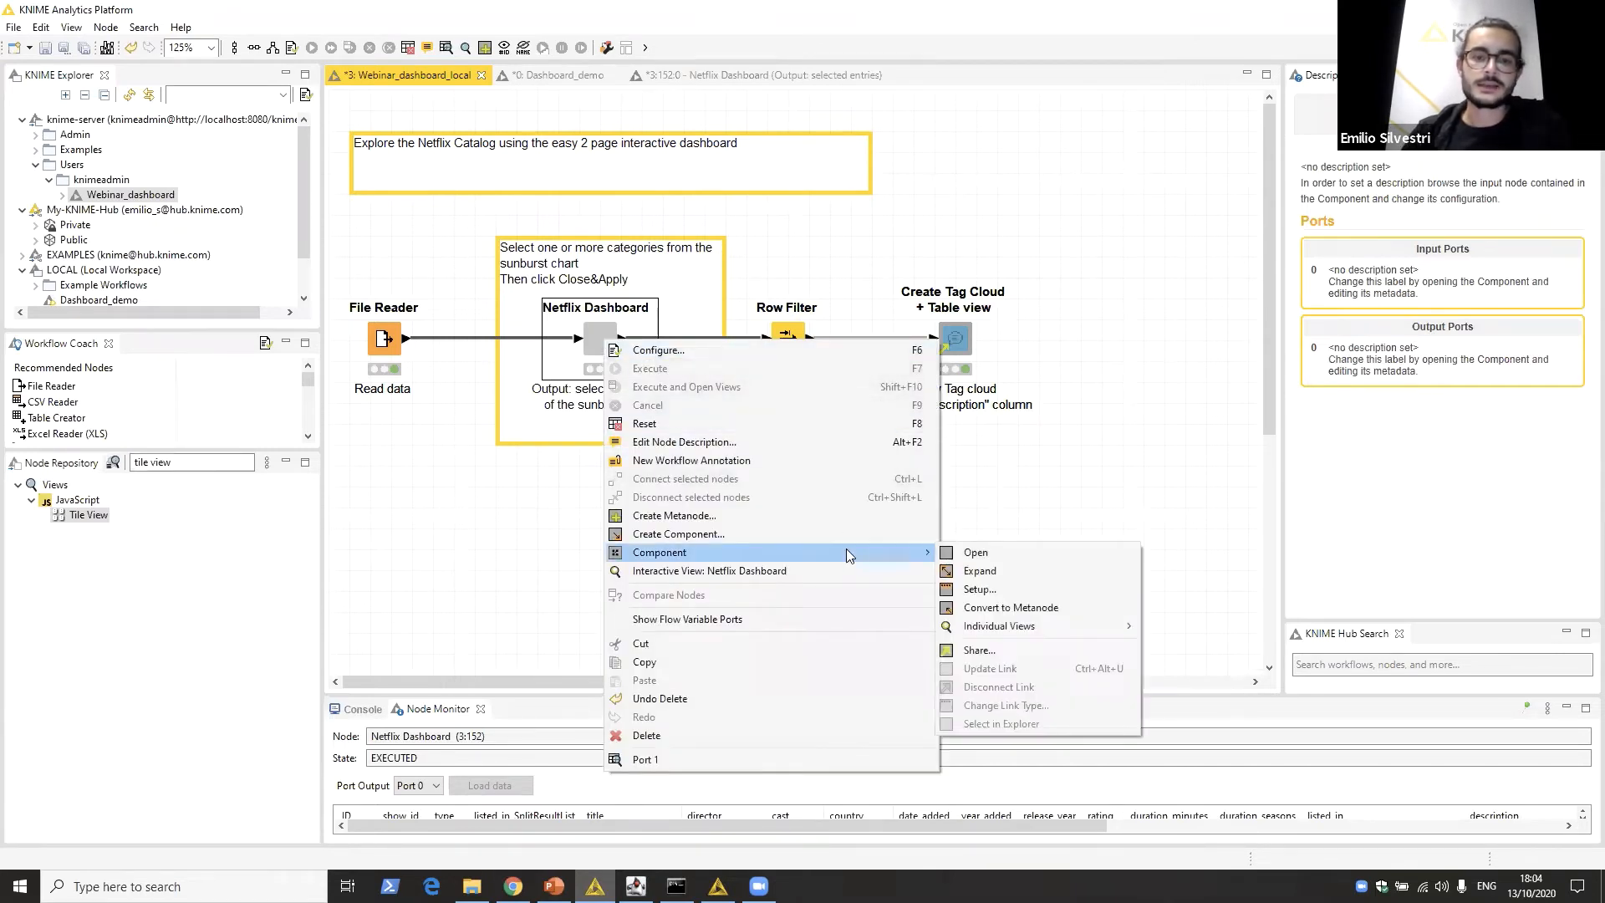
{"action": "mouse_move", "coordinate": [839, 554]}
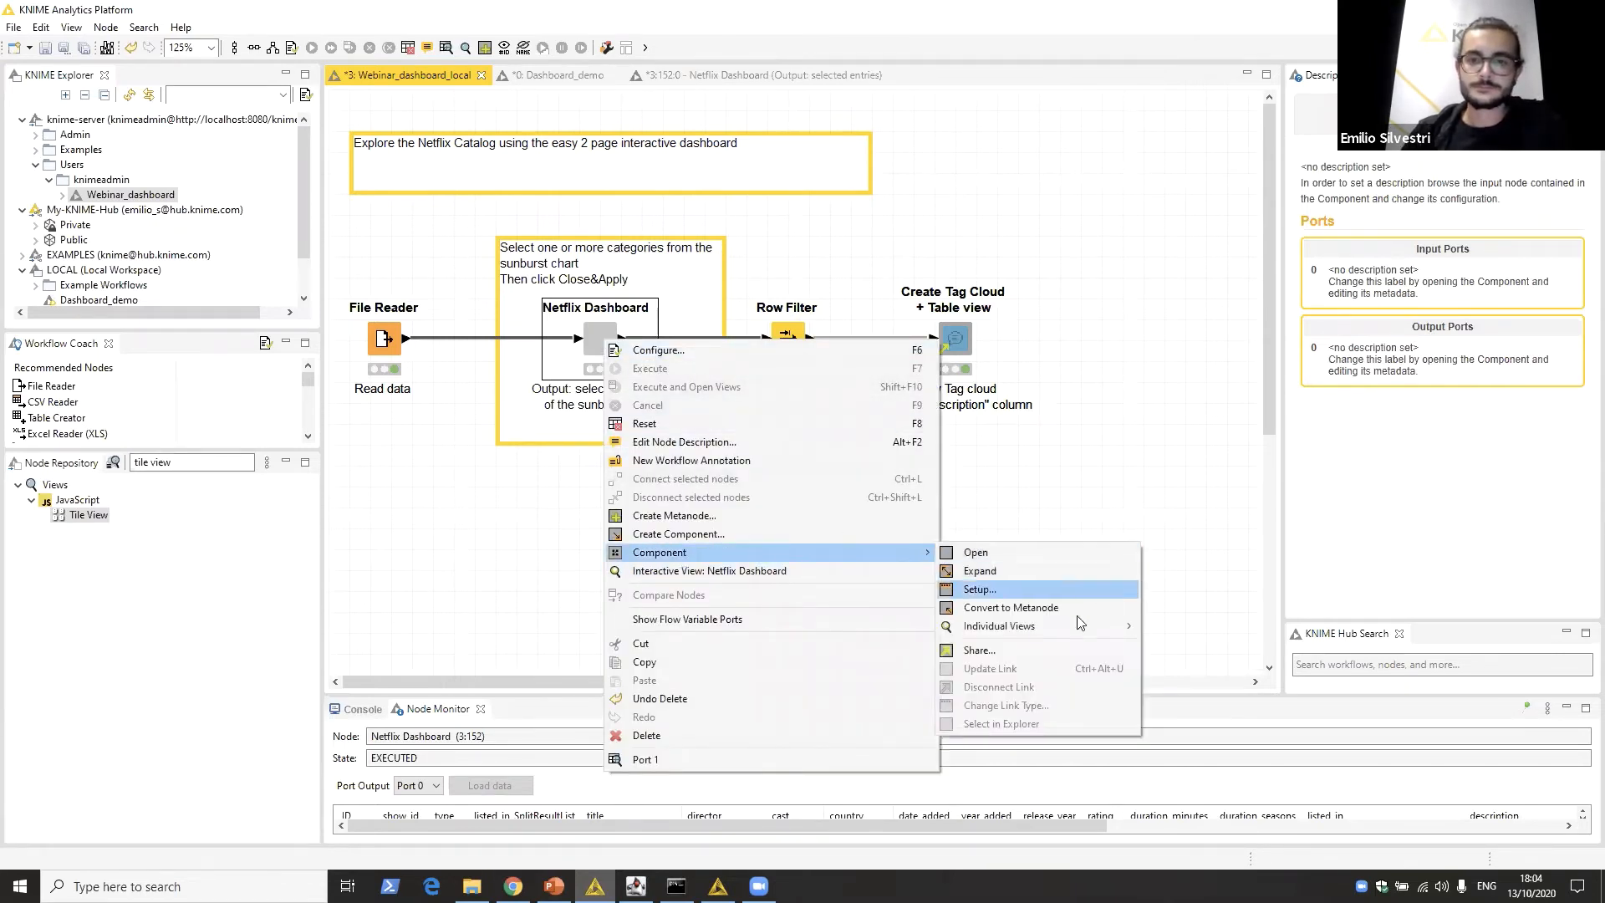
{"action": "left_click", "coordinate": [1075, 648]}
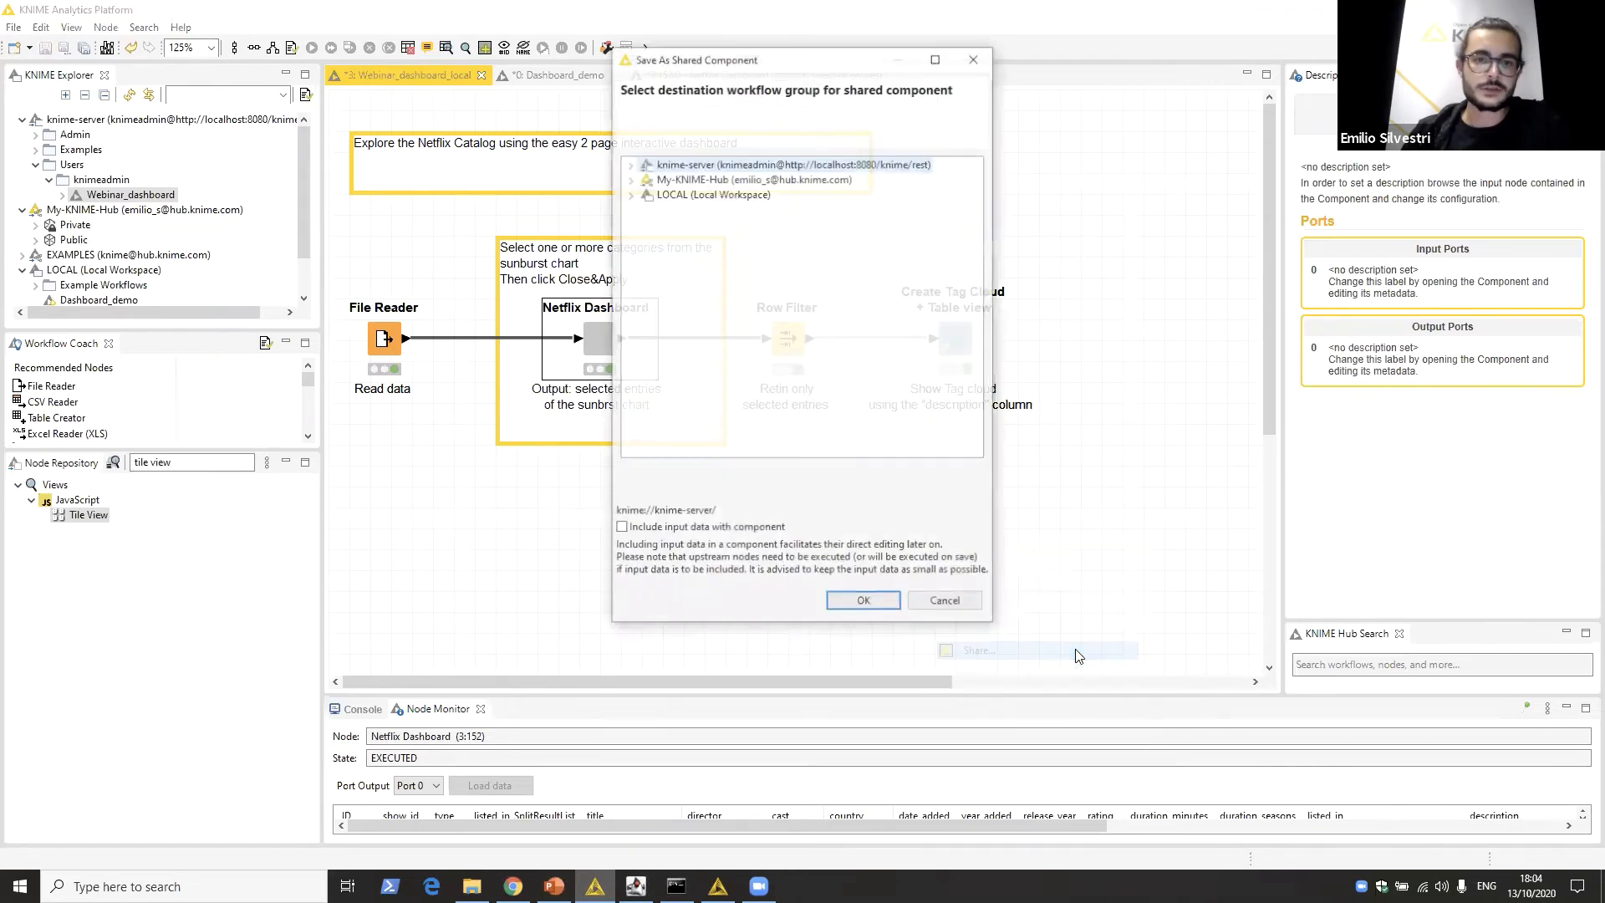
{"action": "left_click", "coordinate": [716, 181]}
{"action": "left_click", "coordinate": [631, 180]}
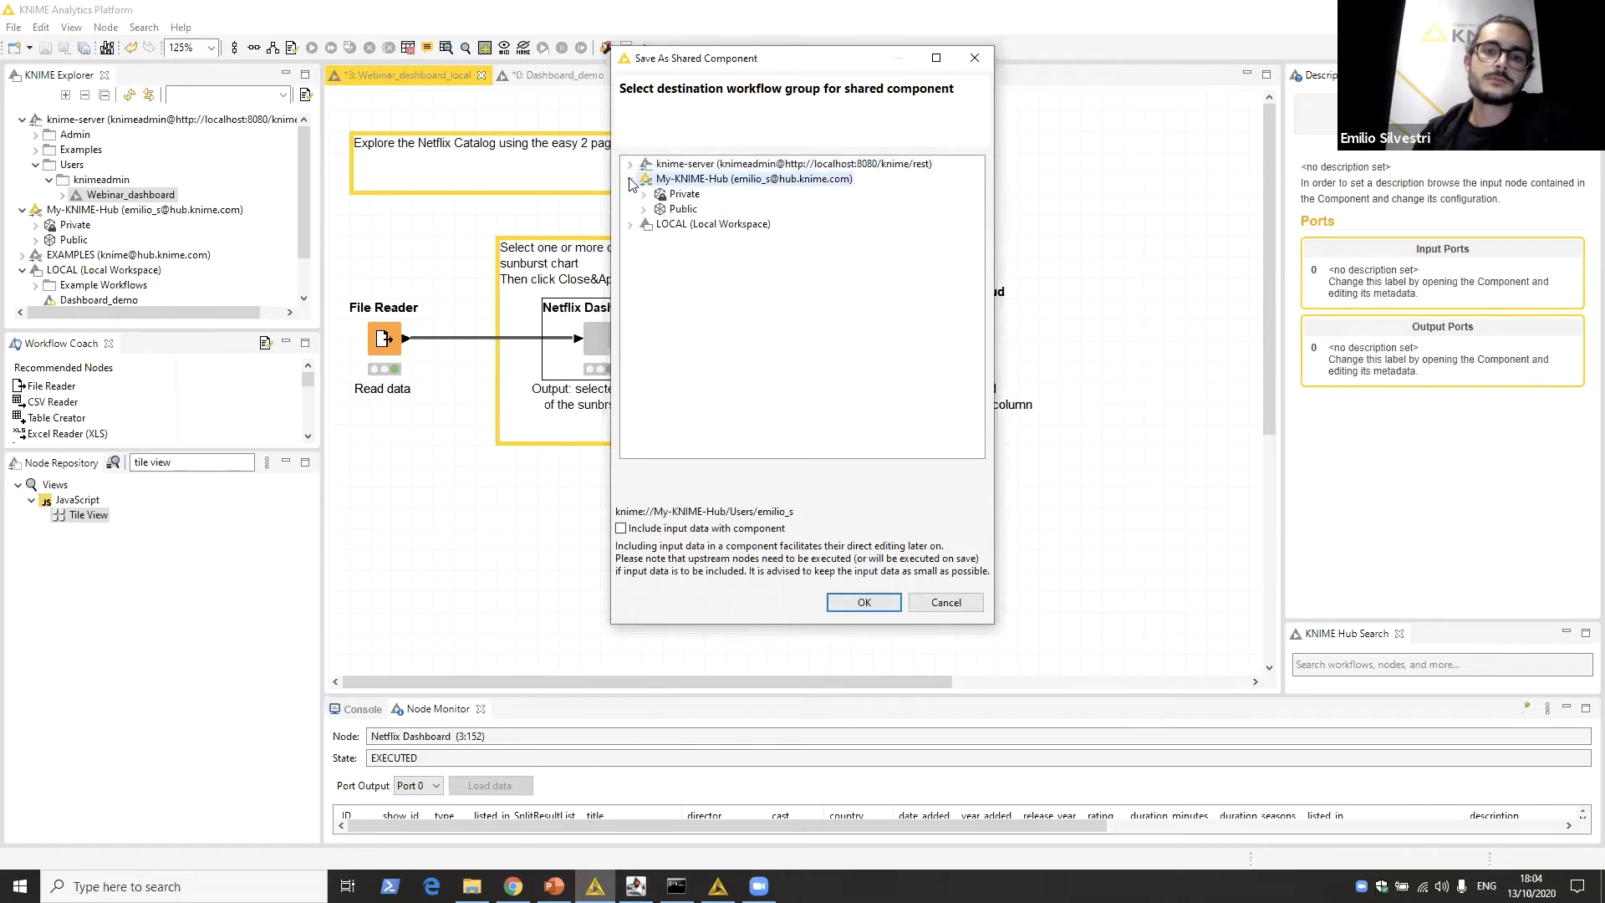
{"action": "left_click", "coordinate": [682, 209]}
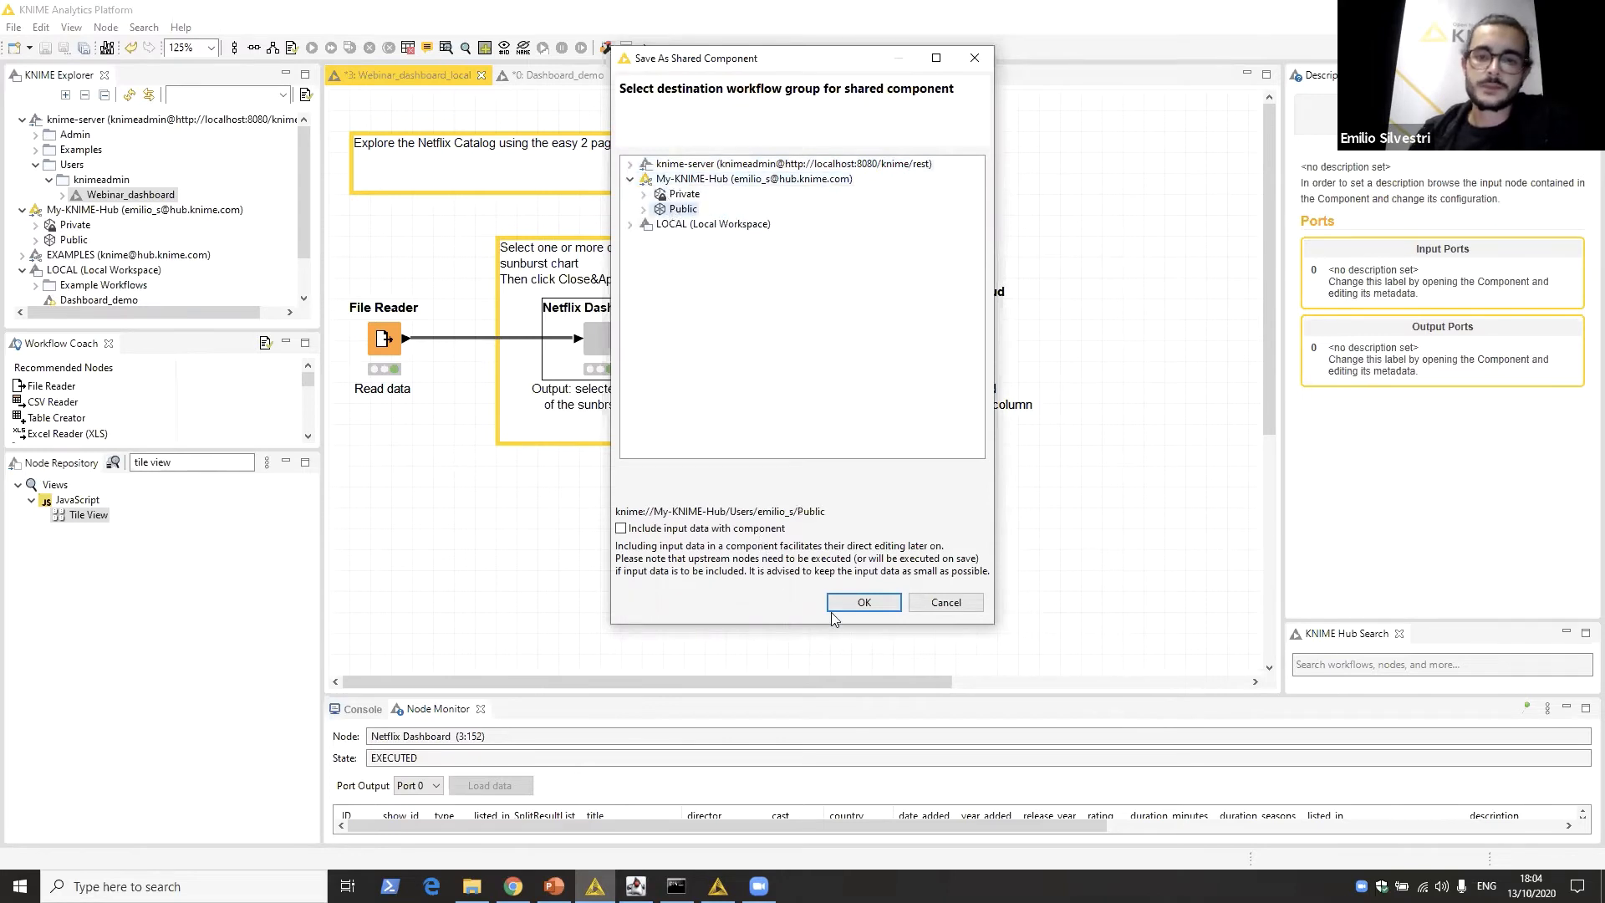
{"action": "left_click", "coordinate": [861, 602]}
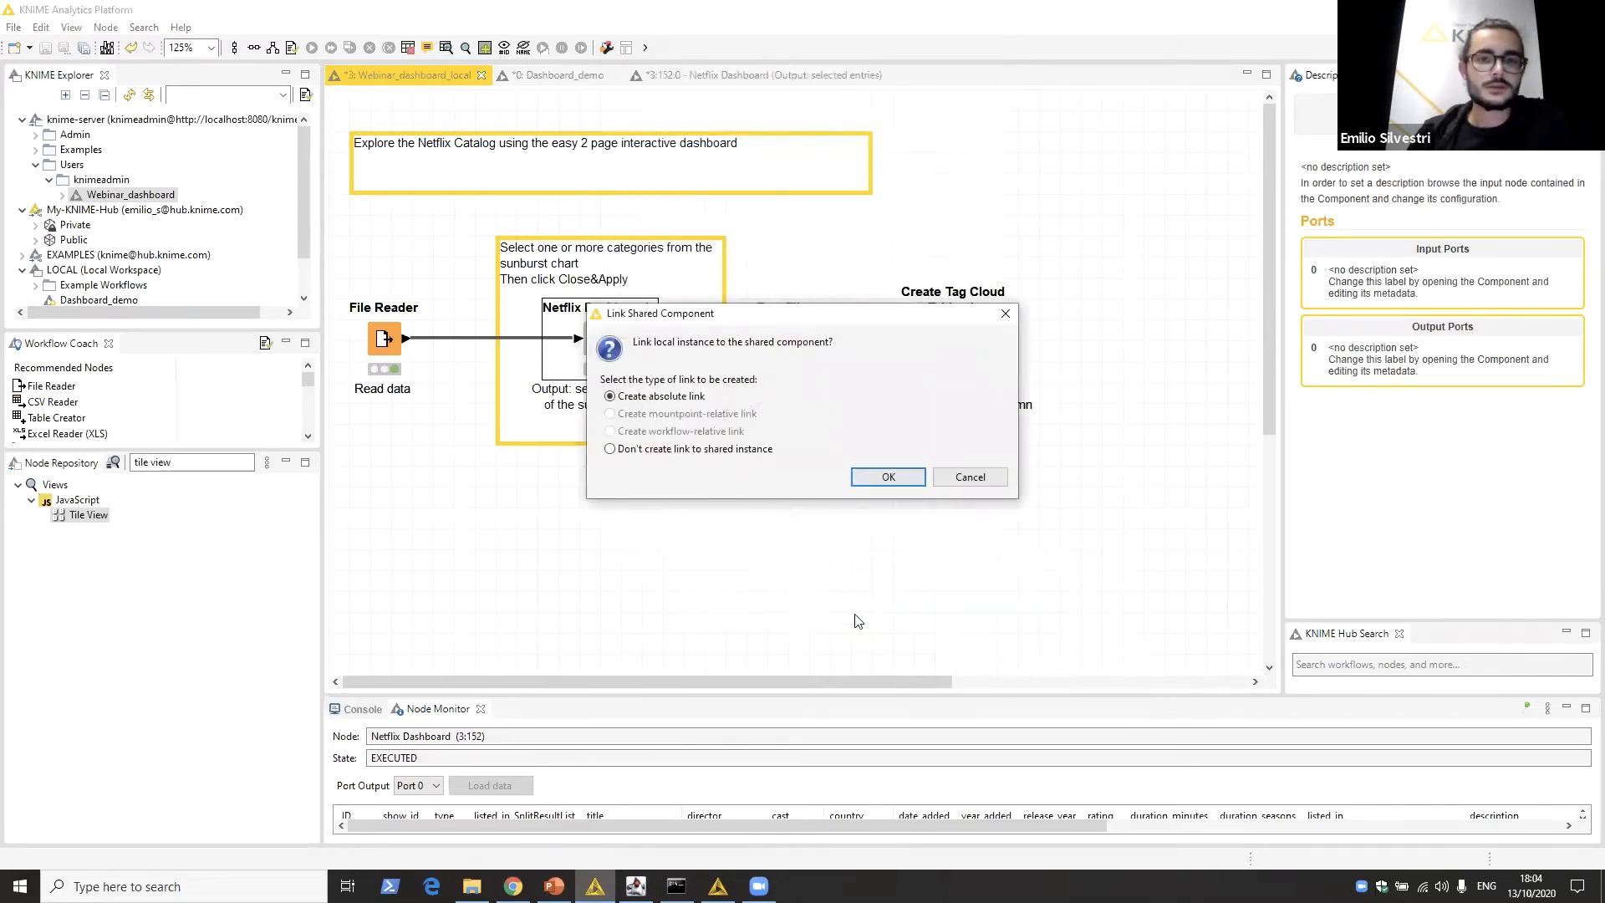
{"action": "left_click", "coordinate": [890, 473]}
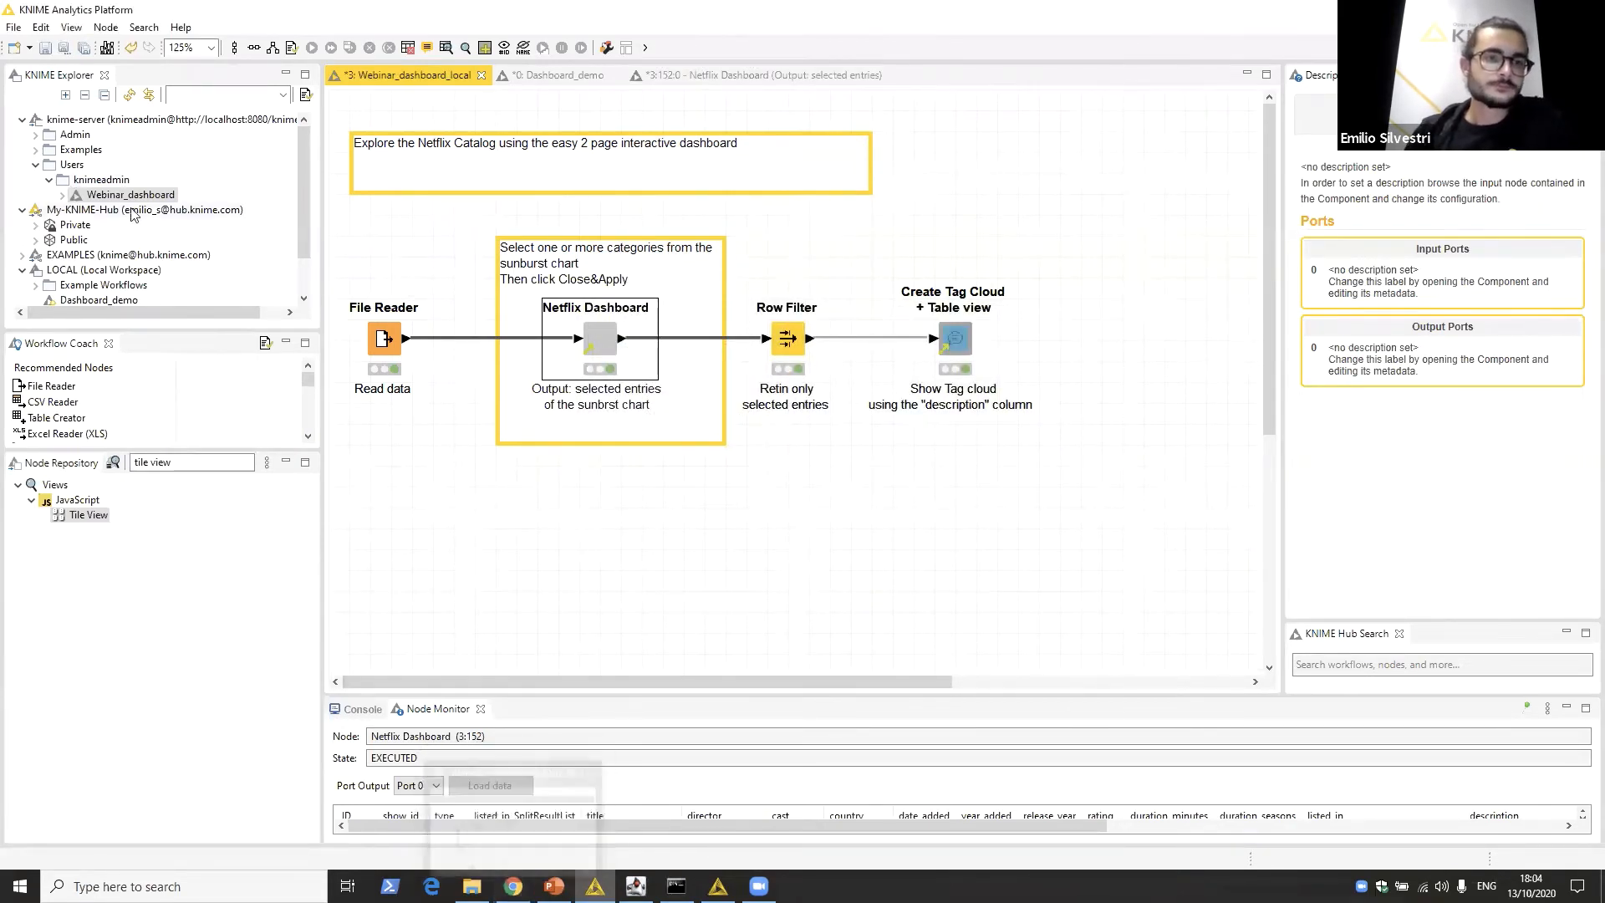
Step: Find the shared Netflix Dashboard component in the Public space of My-KNIME-Hub and open its KNIME Hub page
{"action": "left_click", "coordinate": [37, 241]}
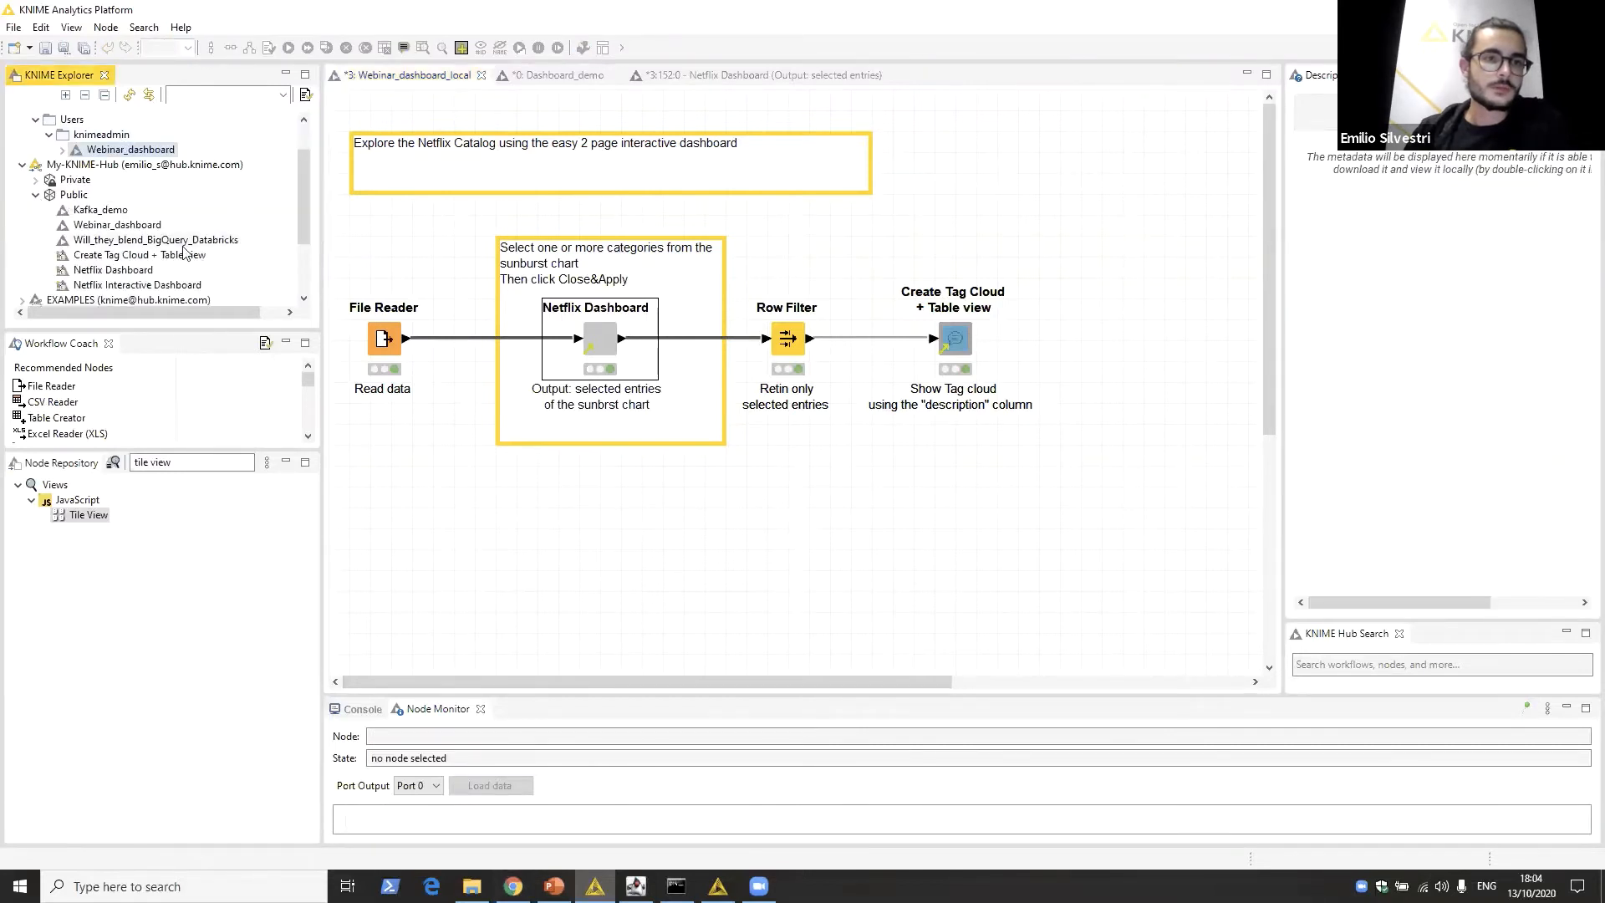
{"action": "left_click", "coordinate": [117, 273]}
{"action": "right_click", "coordinate": [117, 272]}
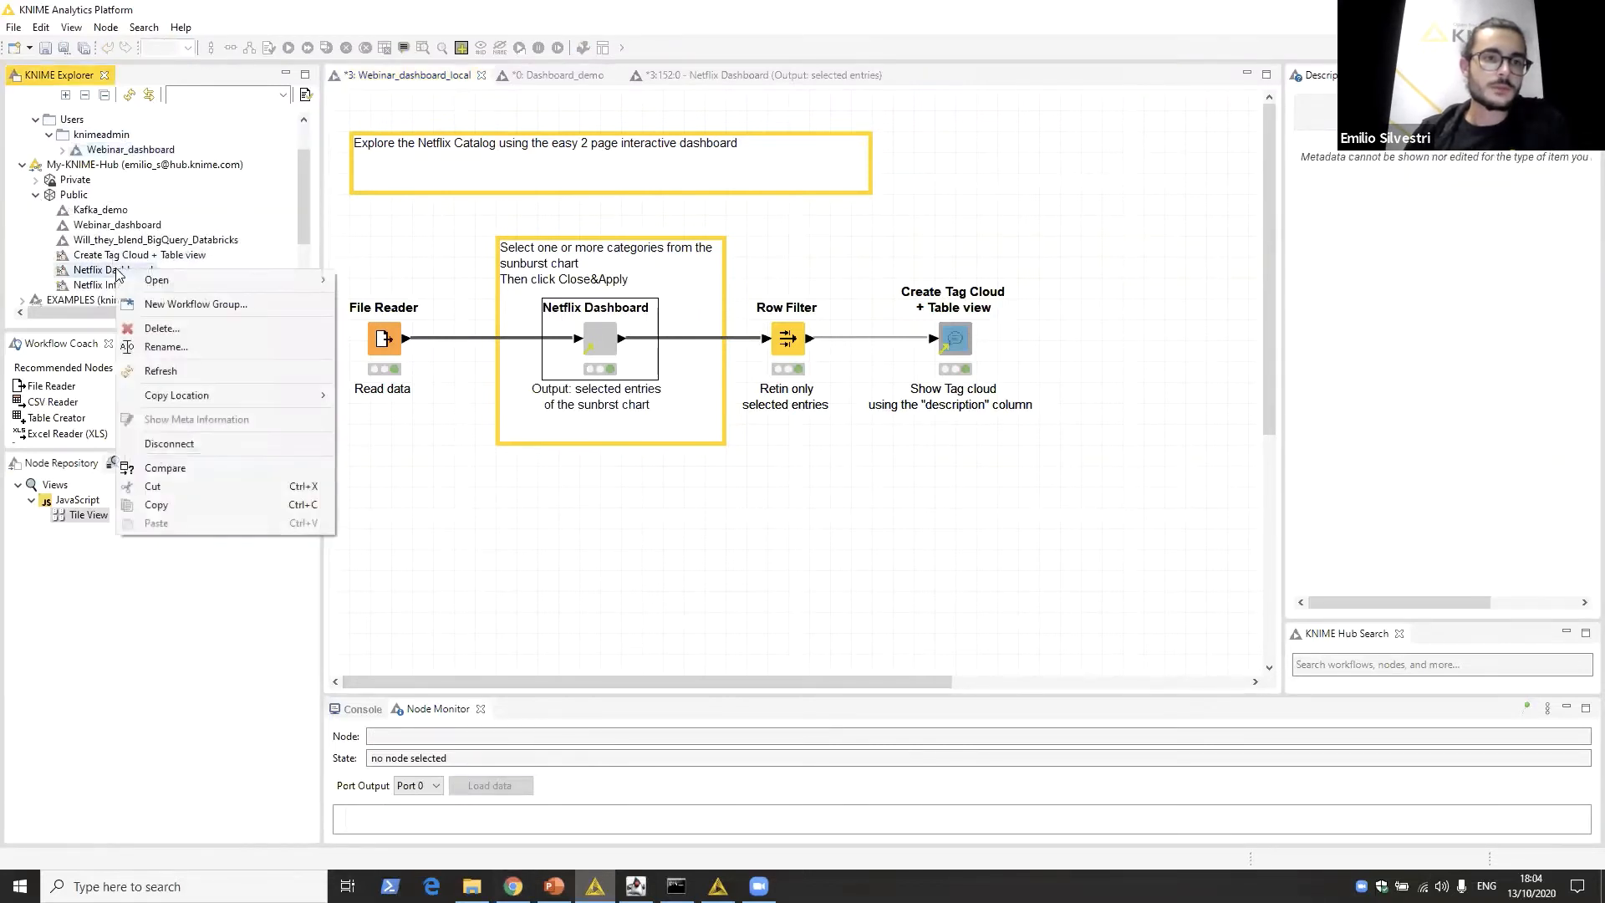
{"action": "mouse_move", "coordinate": [245, 287]}
{"action": "left_click", "coordinate": [392, 298]}
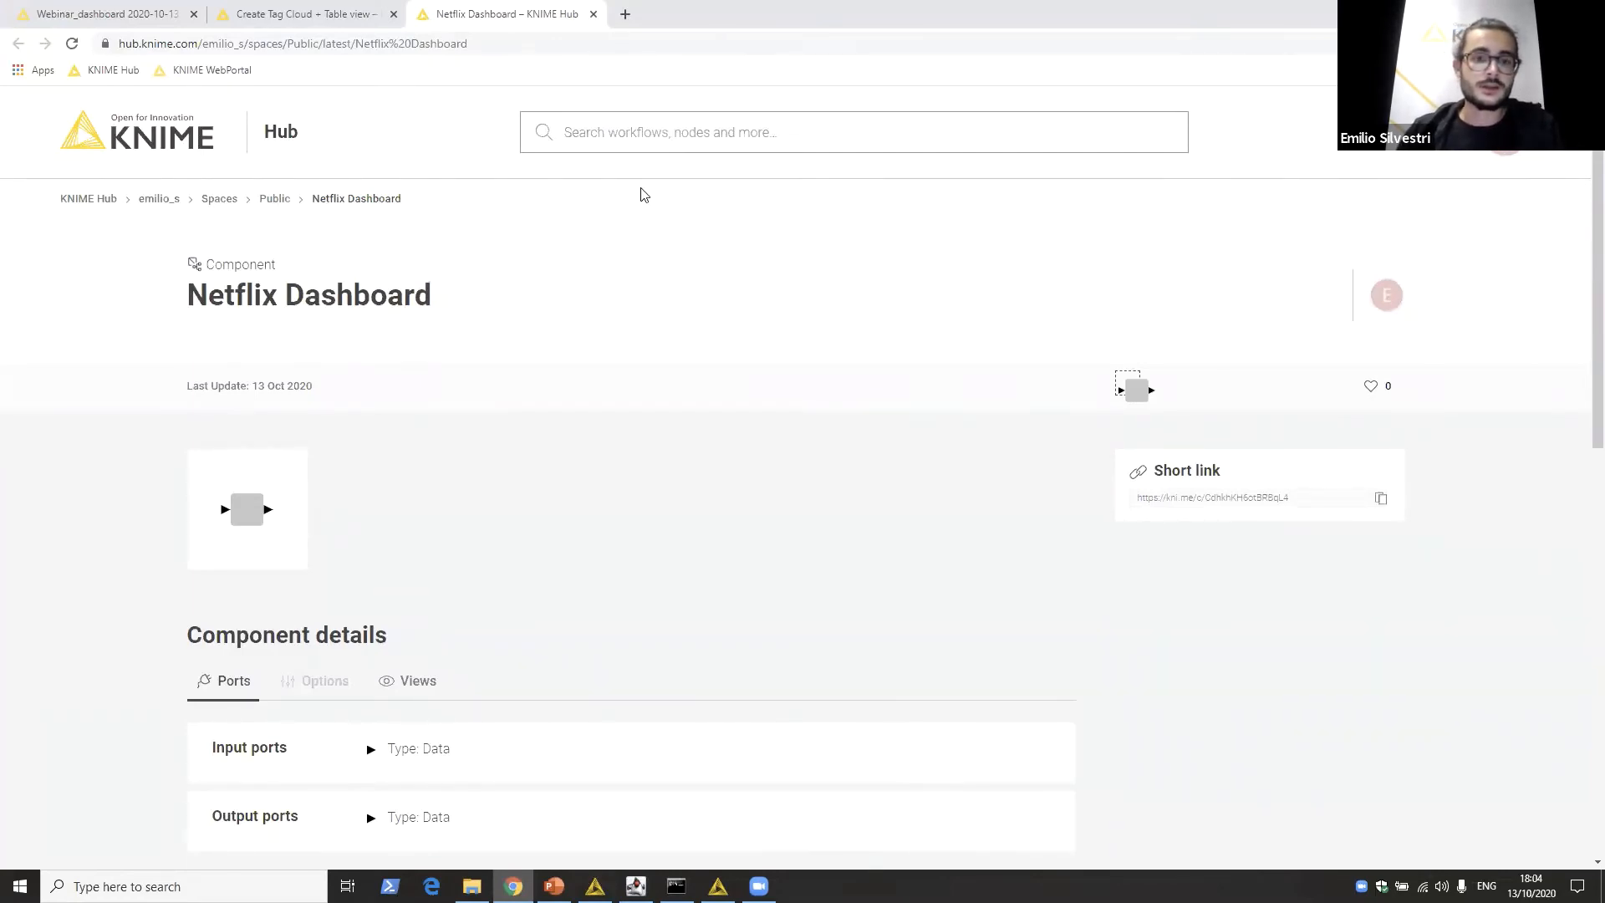
Step: Place a second instance of the shared Netflix Dashboard component below the Row Filter in Webinar_dashboard_local, and delete it again
{"action": "left_click", "coordinate": [650, 137]}
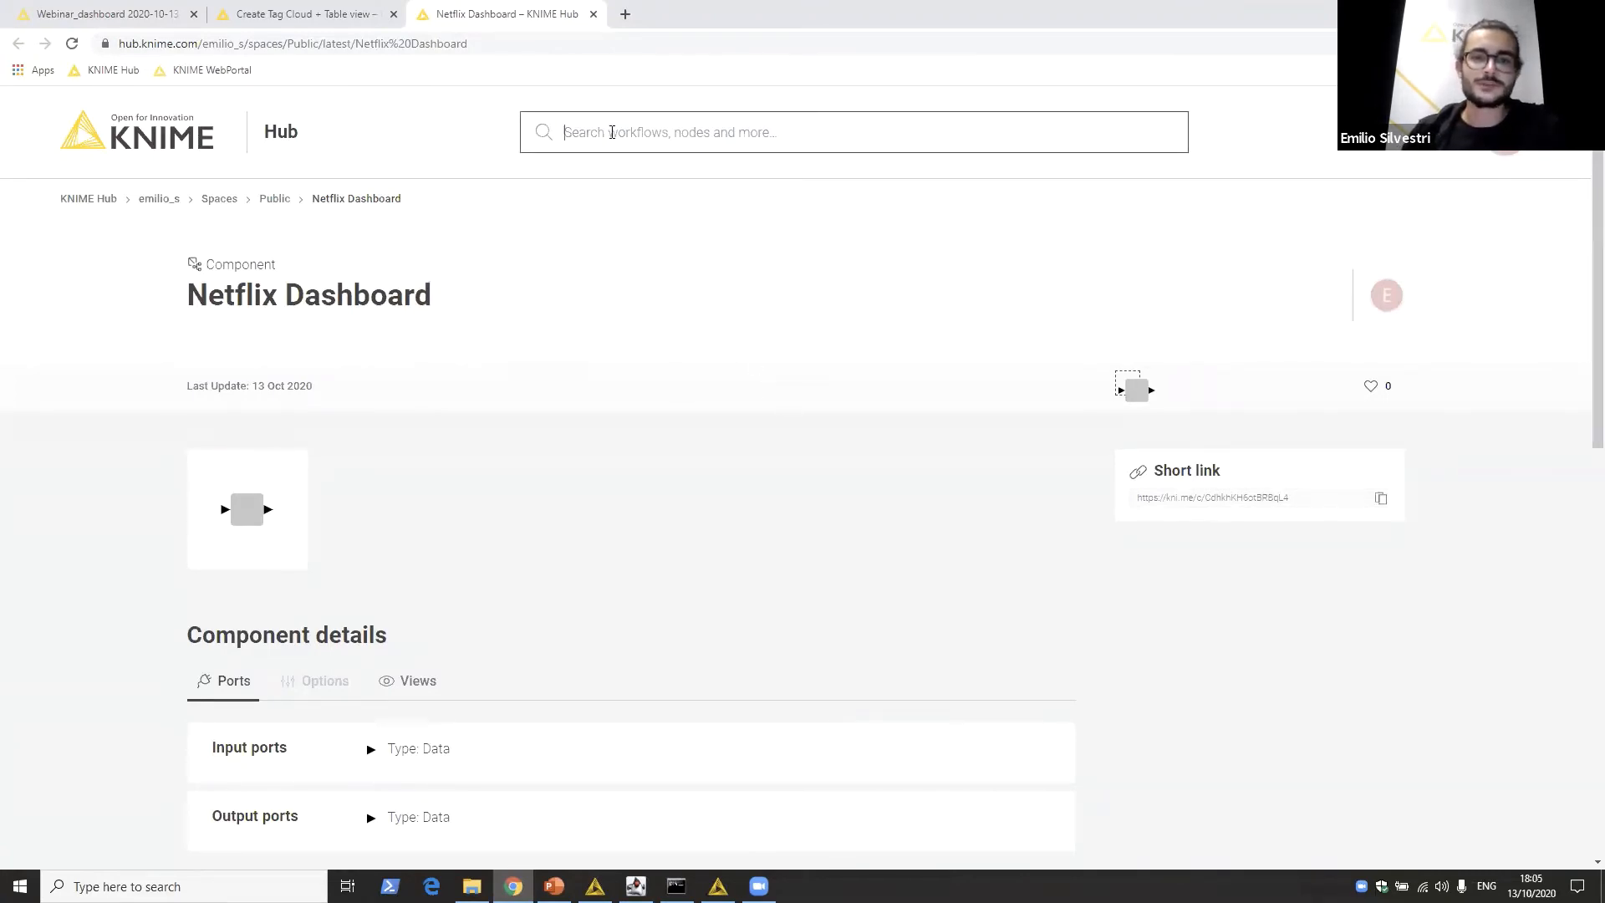
{"action": "double_click", "coordinate": [1183, 18]}
{"action": "left_click_drag", "start_coordinate": [549, 407], "coordinate": [926, 474]}
{"action": "left_click", "coordinate": [1050, 499]}
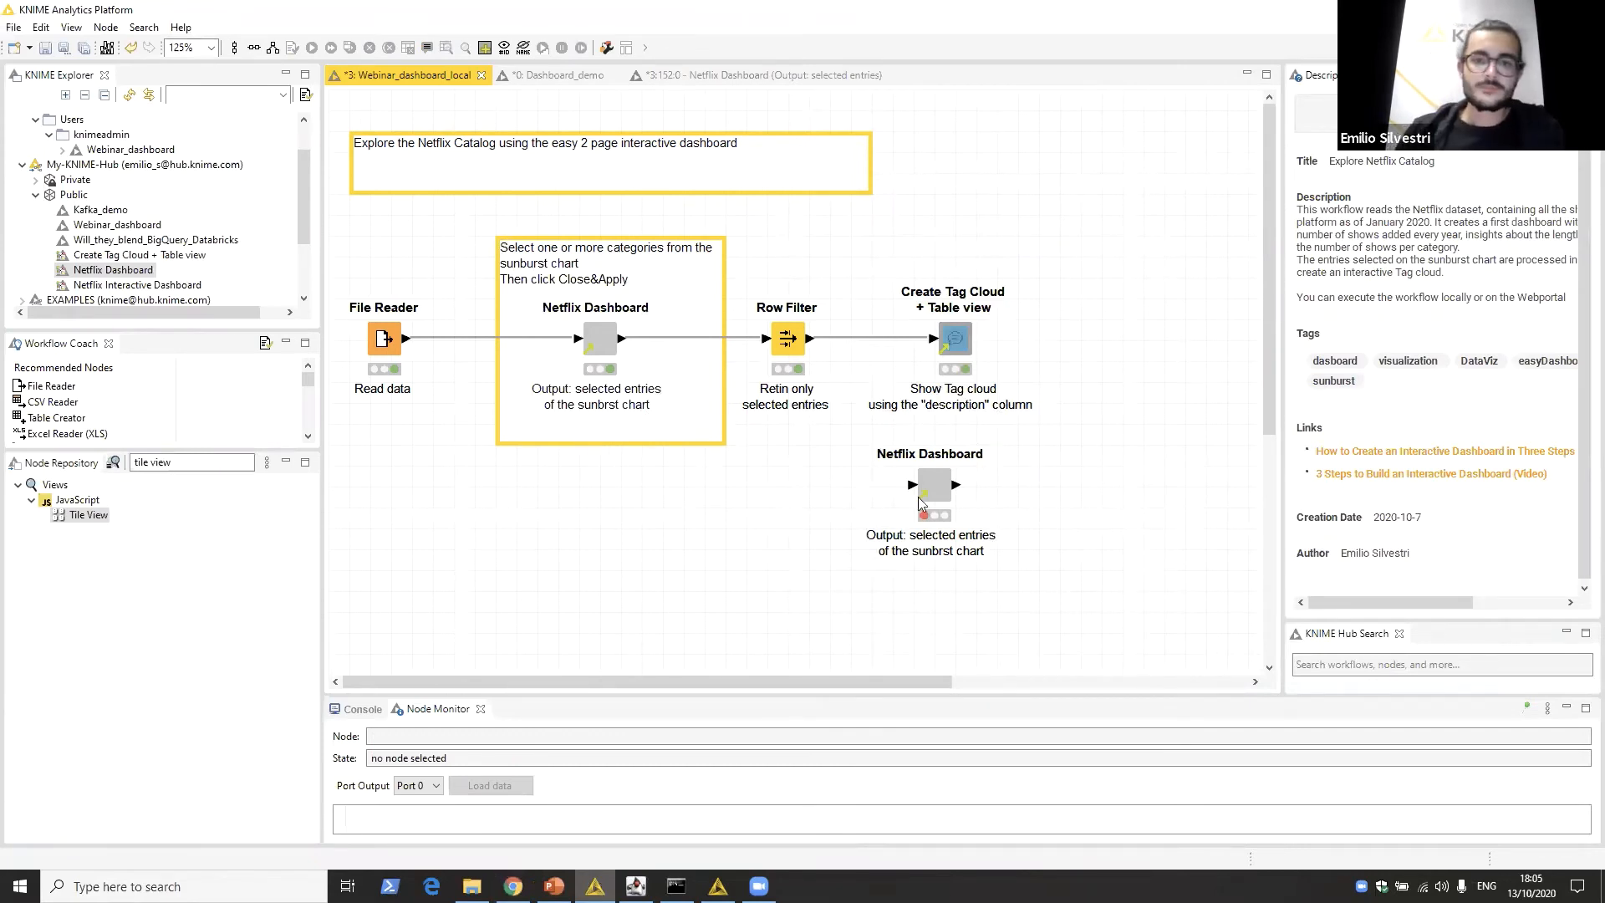
{"action": "left_click_drag", "start_coordinate": [934, 503], "coordinate": [769, 525]}
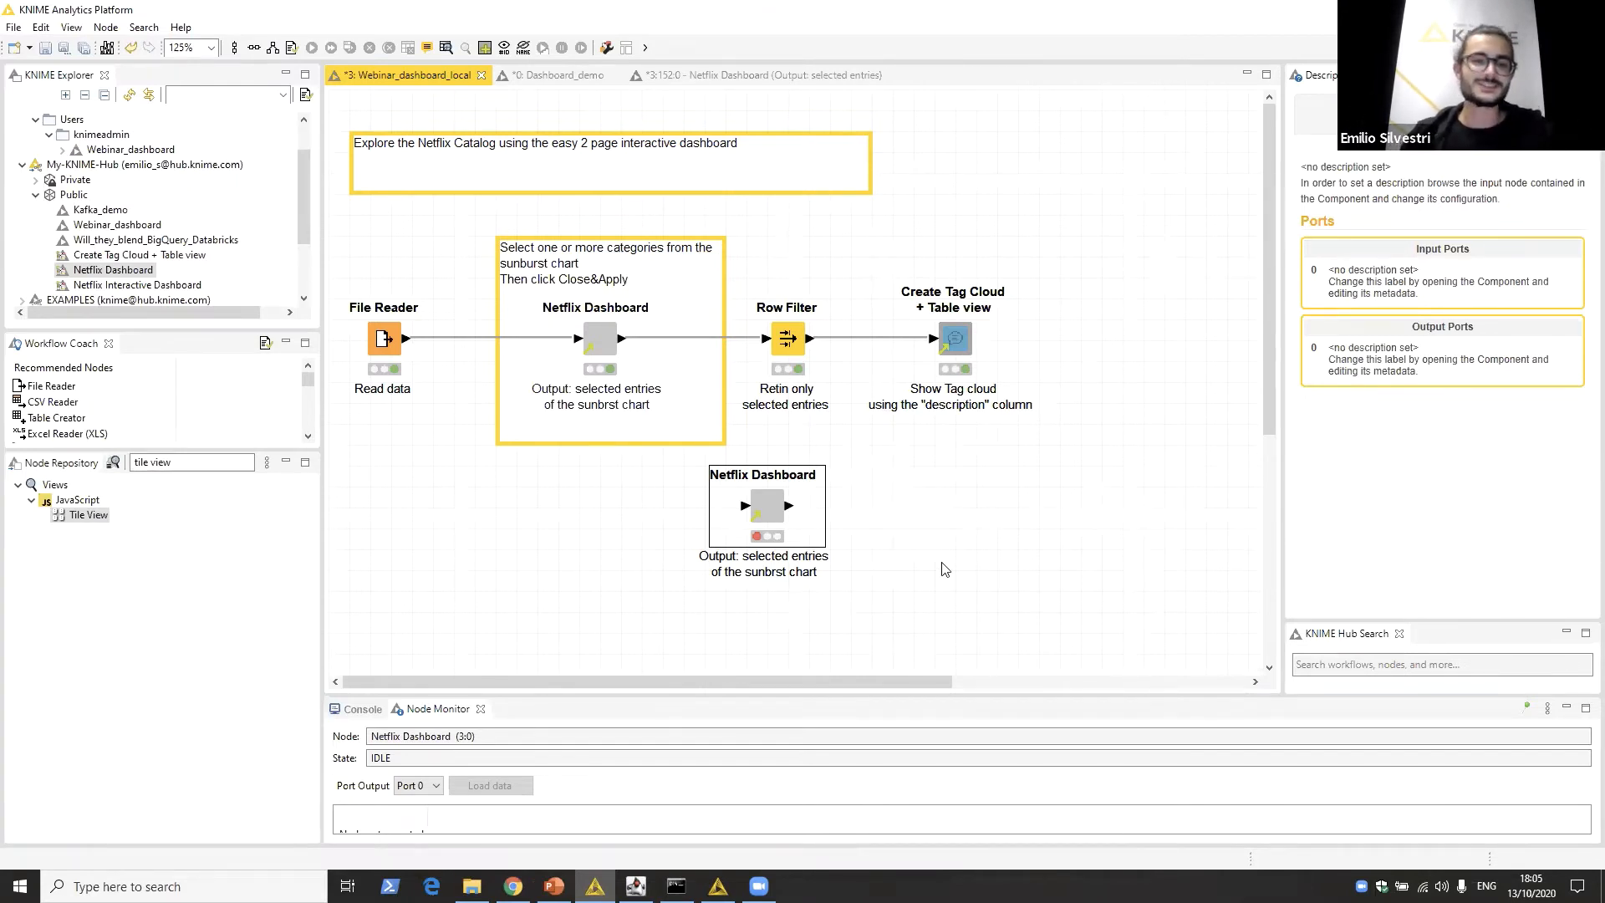
{"action": "left_click", "coordinate": [923, 614]}
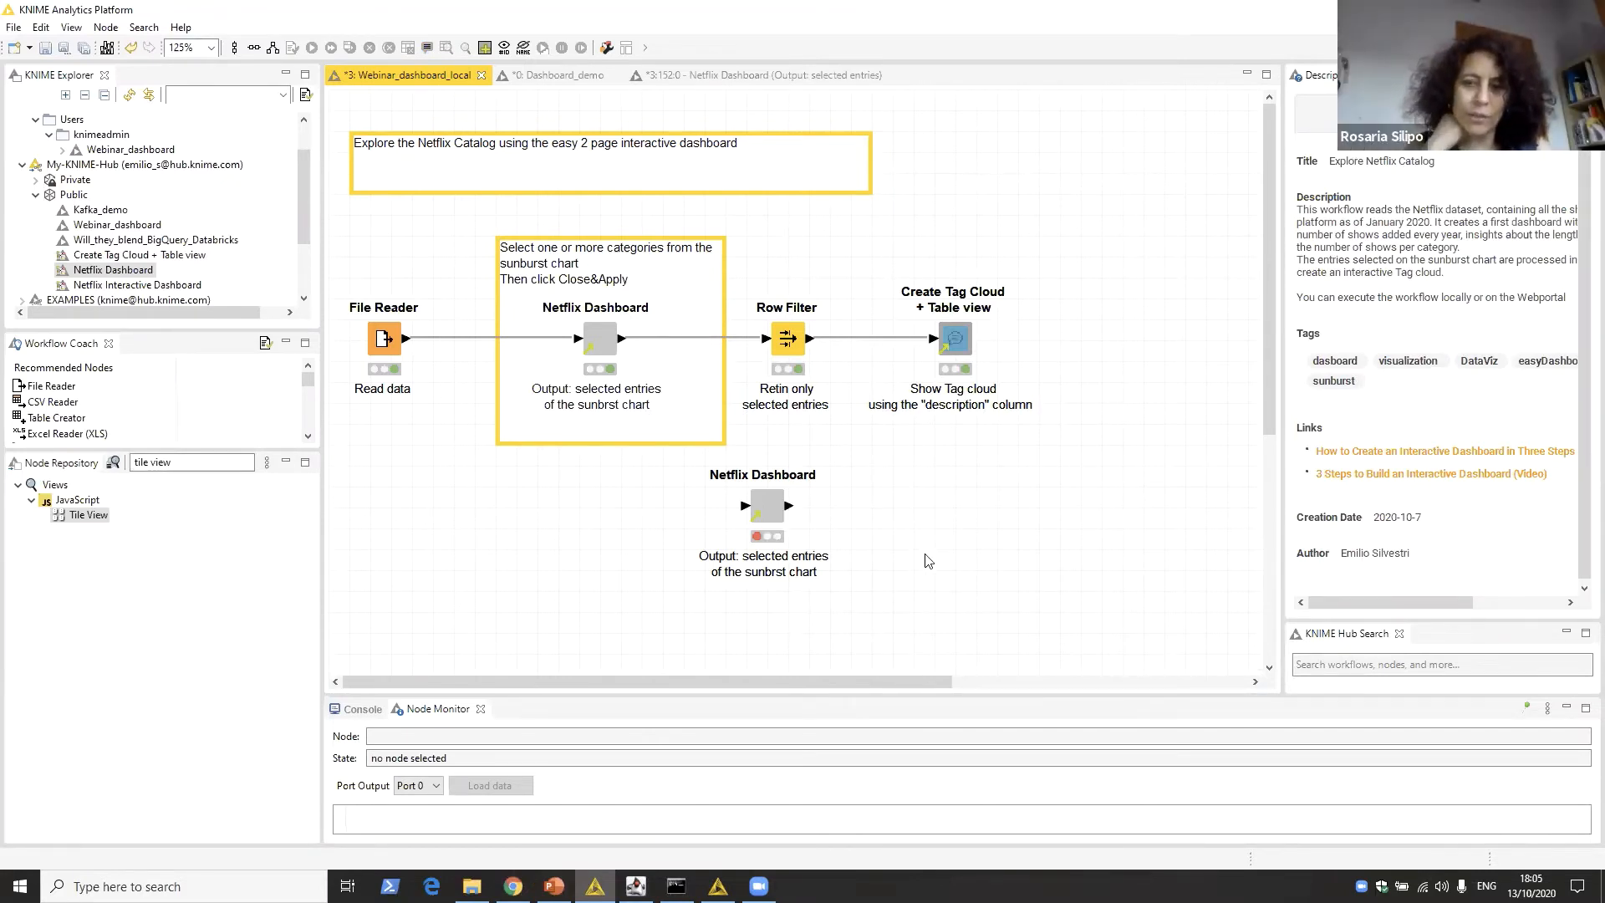
{"action": "left_click", "coordinate": [776, 512]}
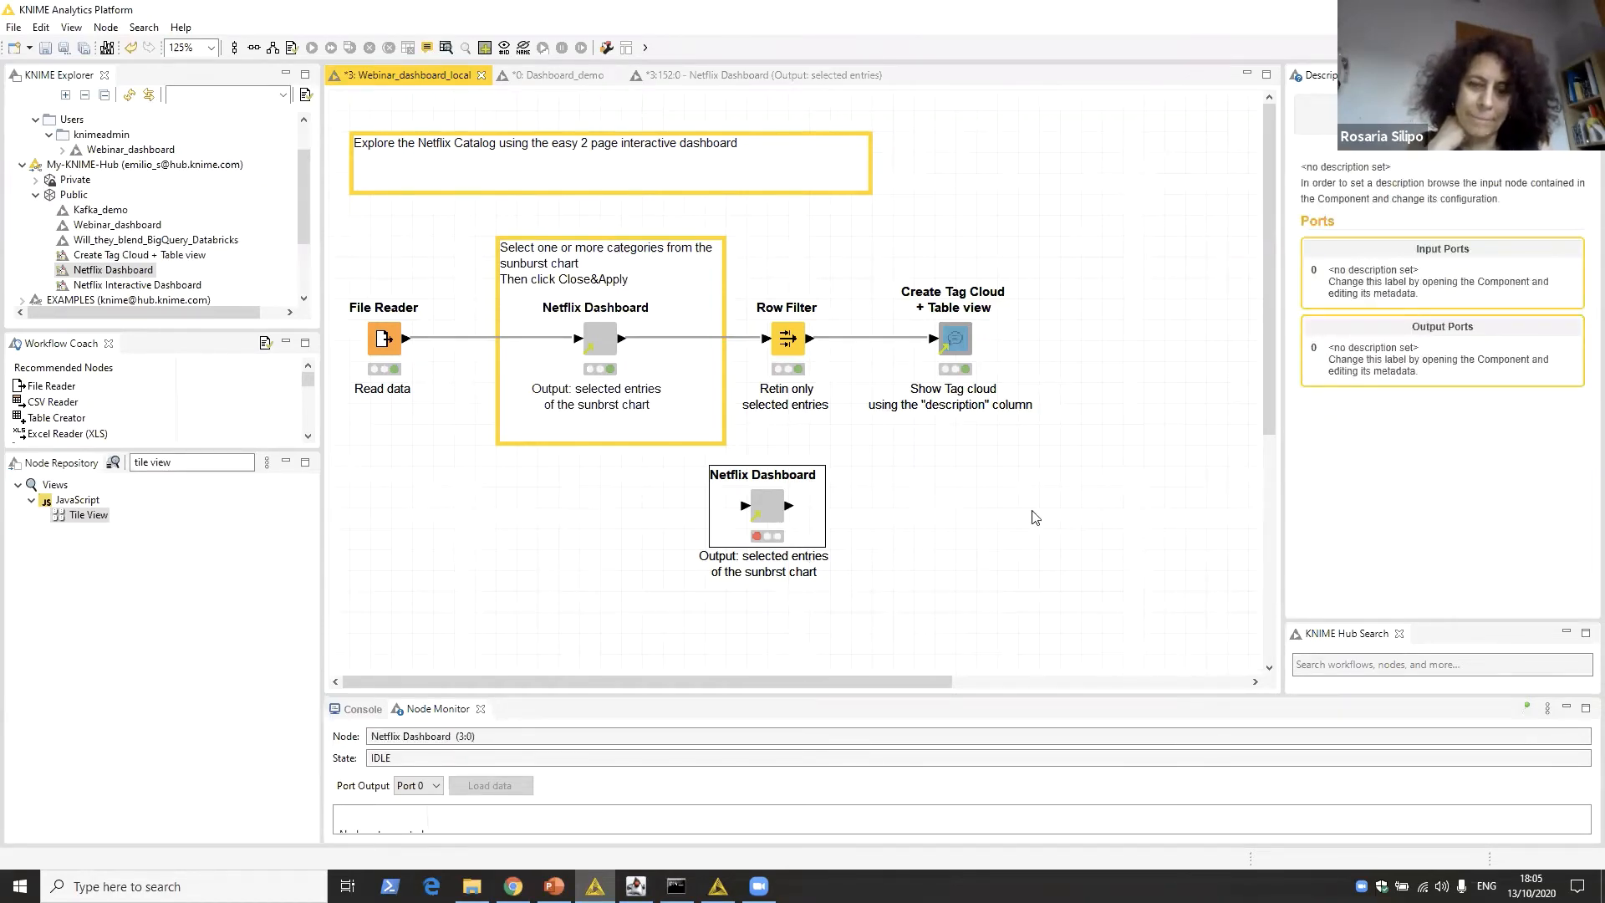
{"action": "key", "text": "Delete"}
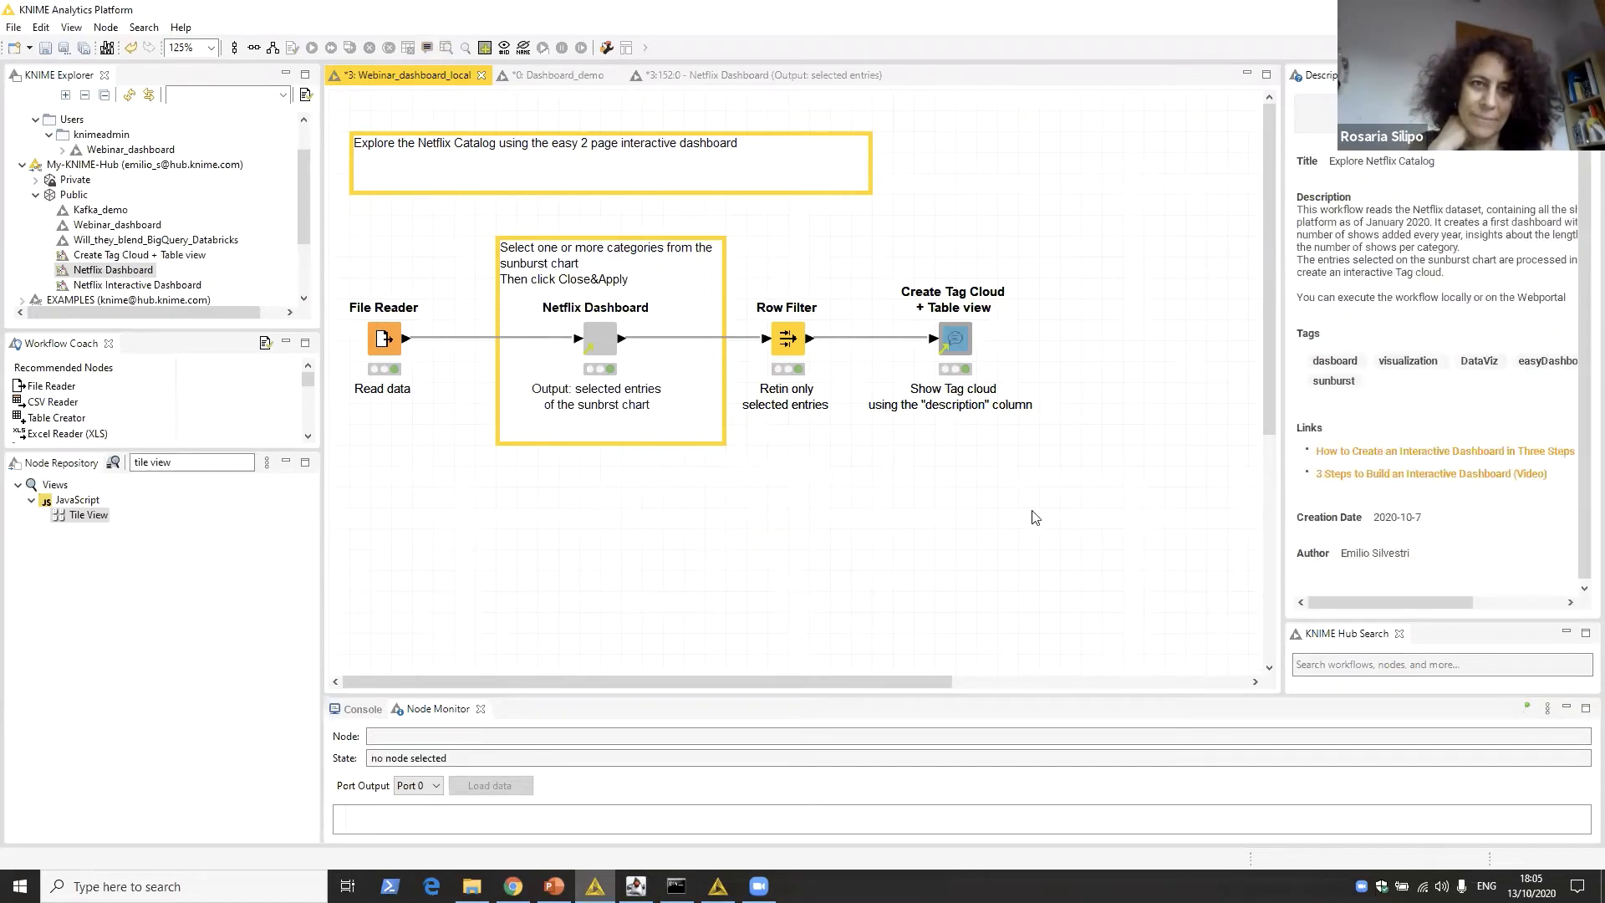
Step: Disconnect the workflow's Netflix Dashboard component from its shared link so its contents can be edited
{"action": "left_click", "coordinate": [602, 346]}
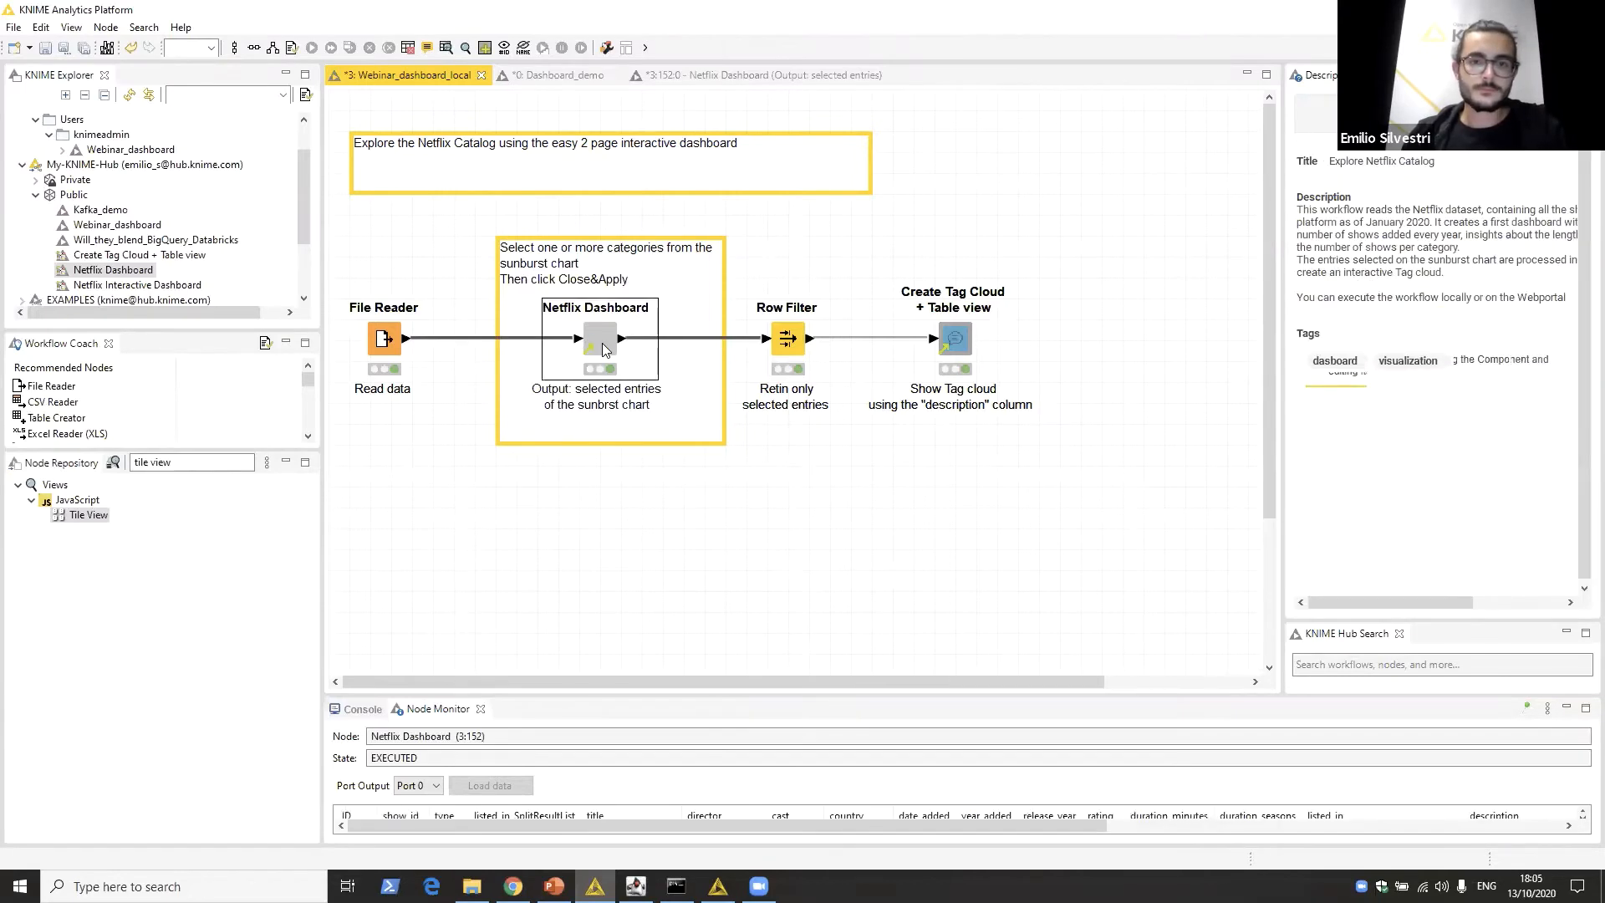
{"action": "double_click", "coordinate": [602, 343], "text": "ctrl"}
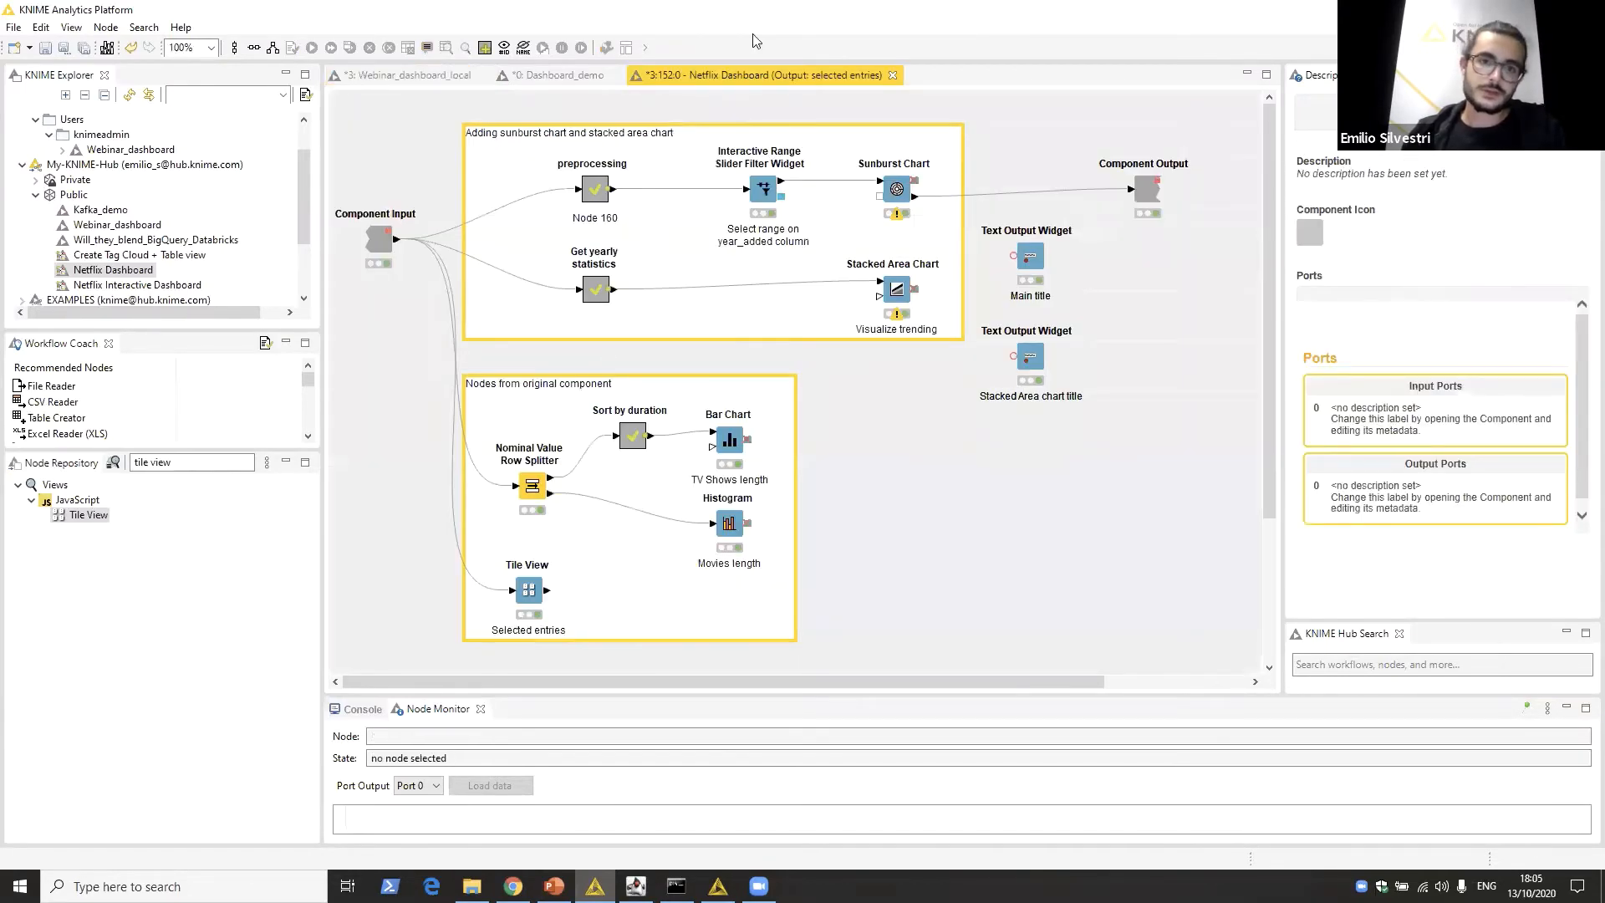
{"action": "key", "text": "ctrl+w"}
{"action": "right_click", "coordinate": [607, 329]}
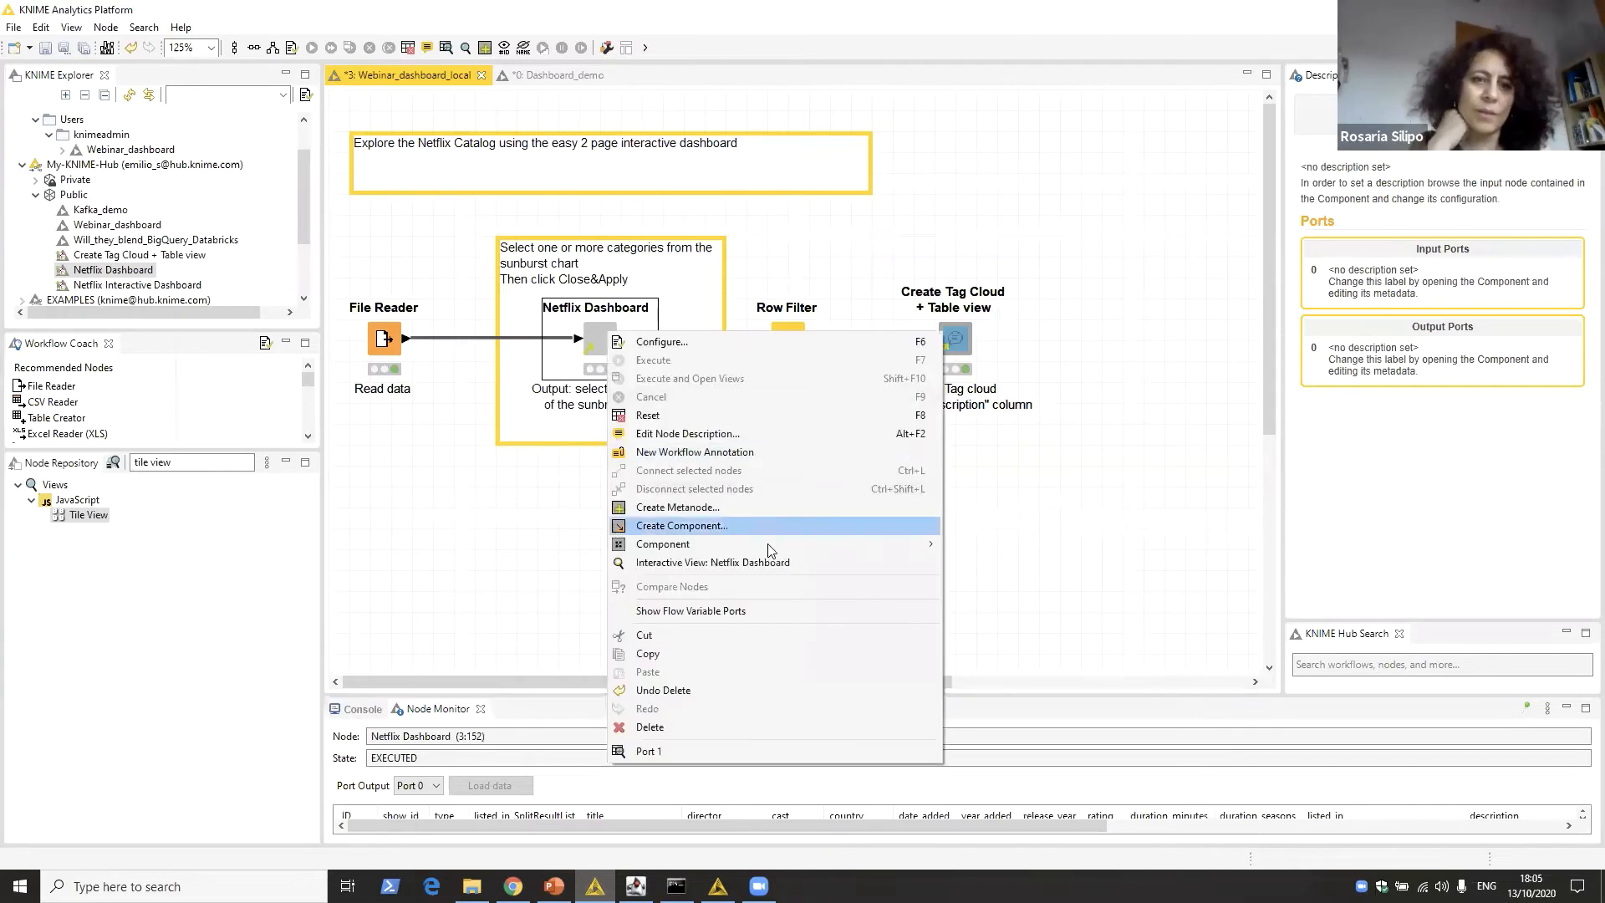
{"action": "mouse_move", "coordinate": [928, 544]}
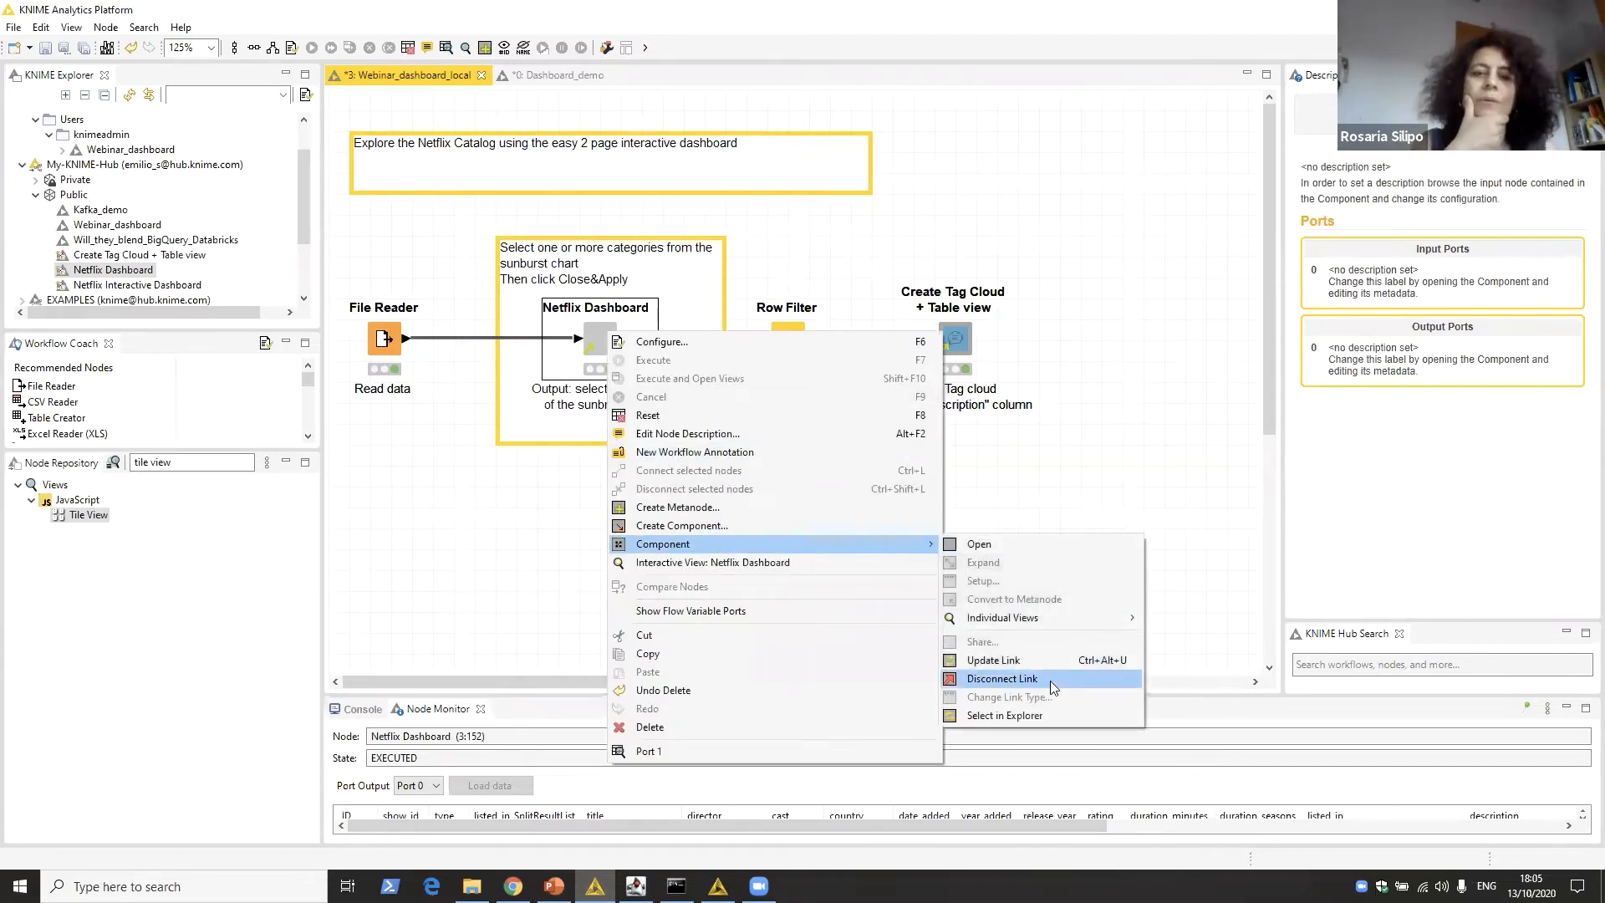
{"action": "left_click", "coordinate": [1003, 679]}
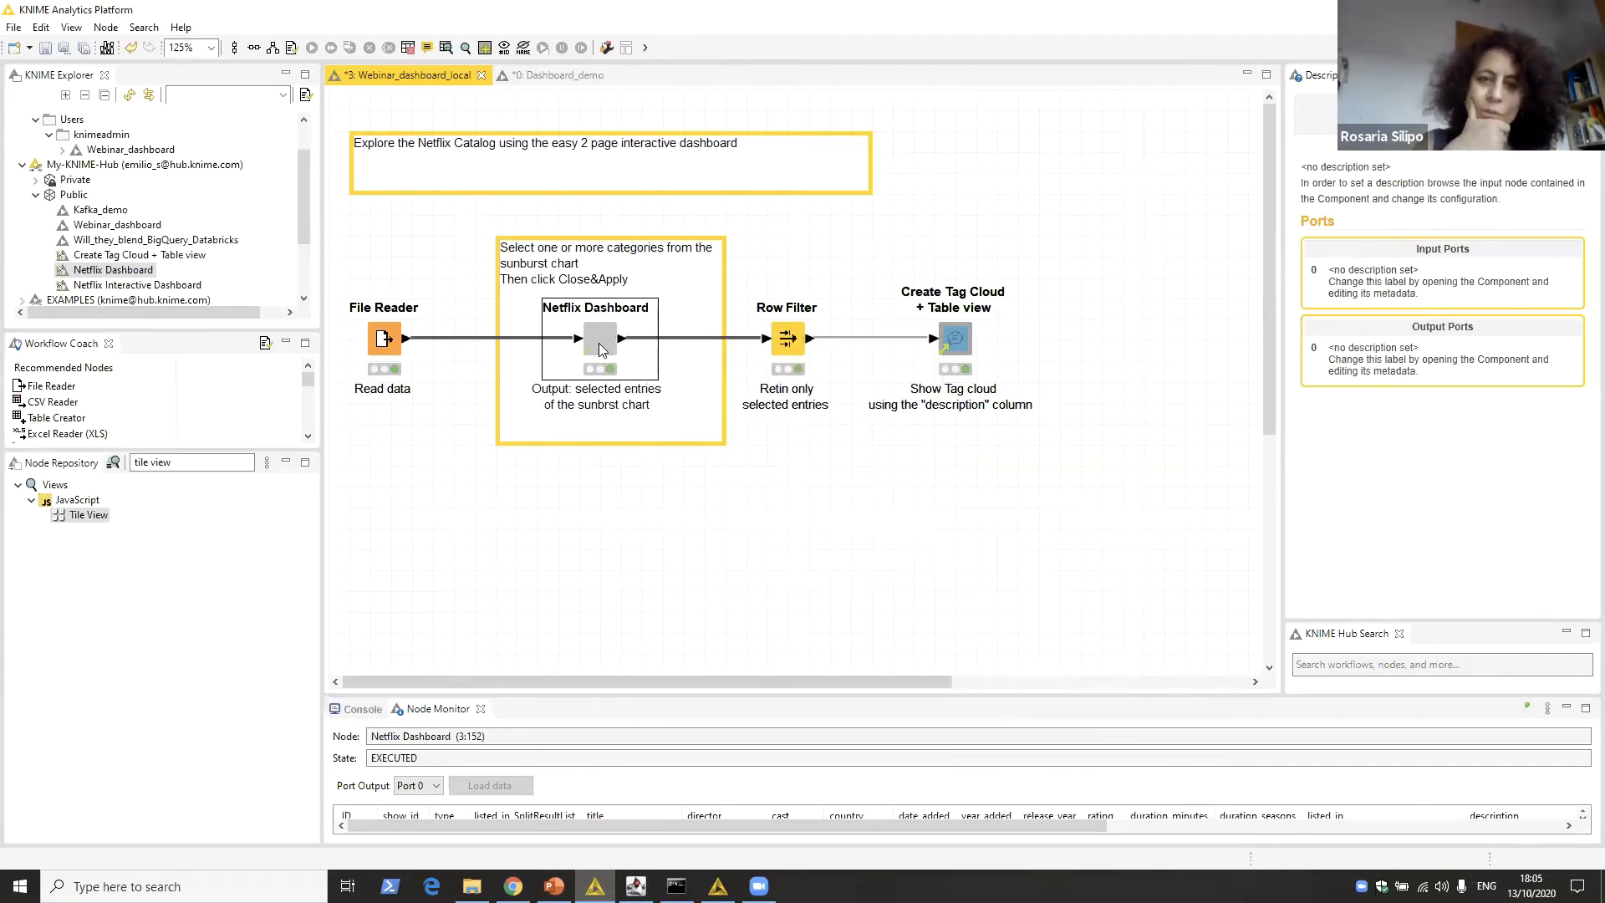
Step: Add a Line Plot (Plotly) node inside the Netflix Dashboard component below the Stacked Area Chart and connect Get yearly statistics to it
{"action": "double_click", "coordinate": [602, 350], "text": "ctrl"}
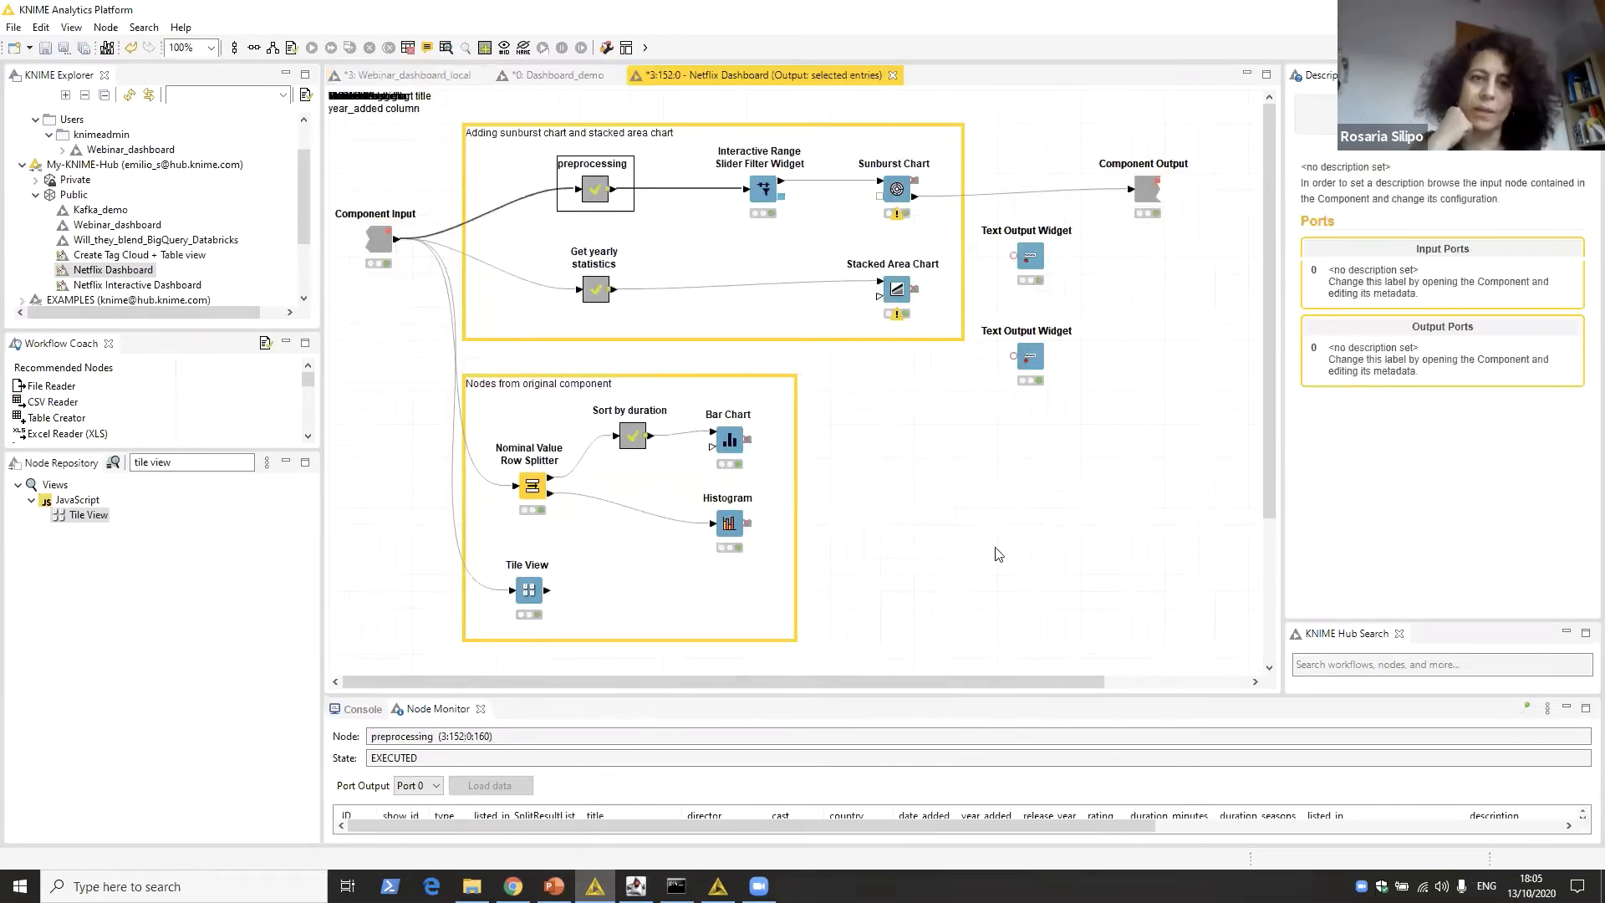
{"action": "left_click", "coordinate": [997, 554]}
{"action": "left_click_drag", "start_coordinate": [177, 463], "coordinate": [111, 454]}
{"action": "key", "text": "BackSpace"}
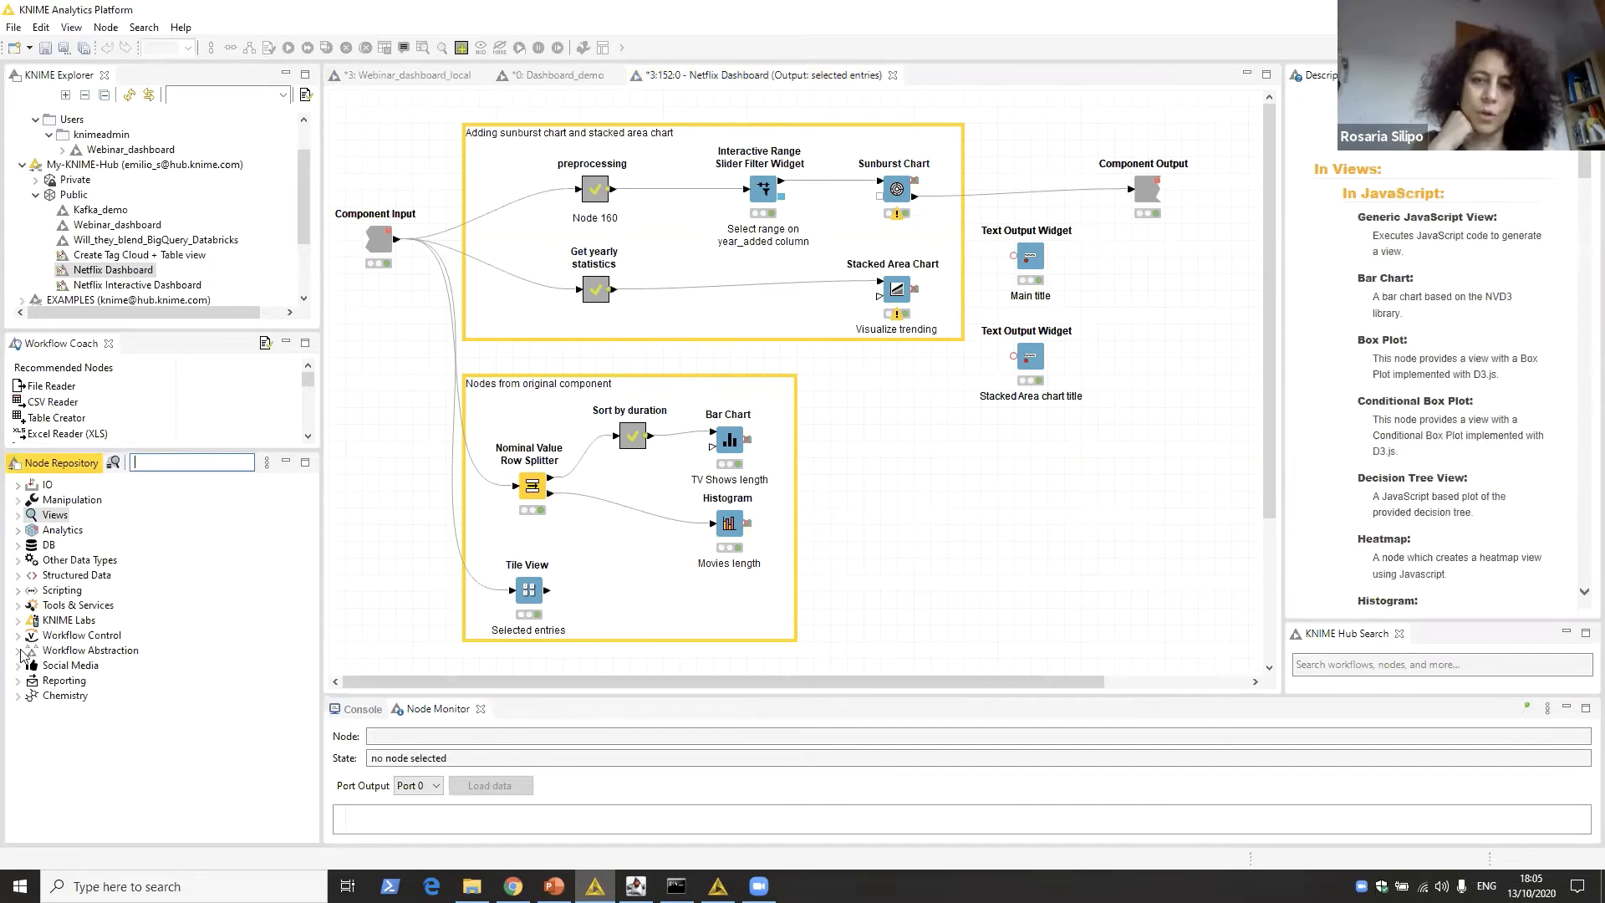
{"action": "left_click", "coordinate": [19, 620]}
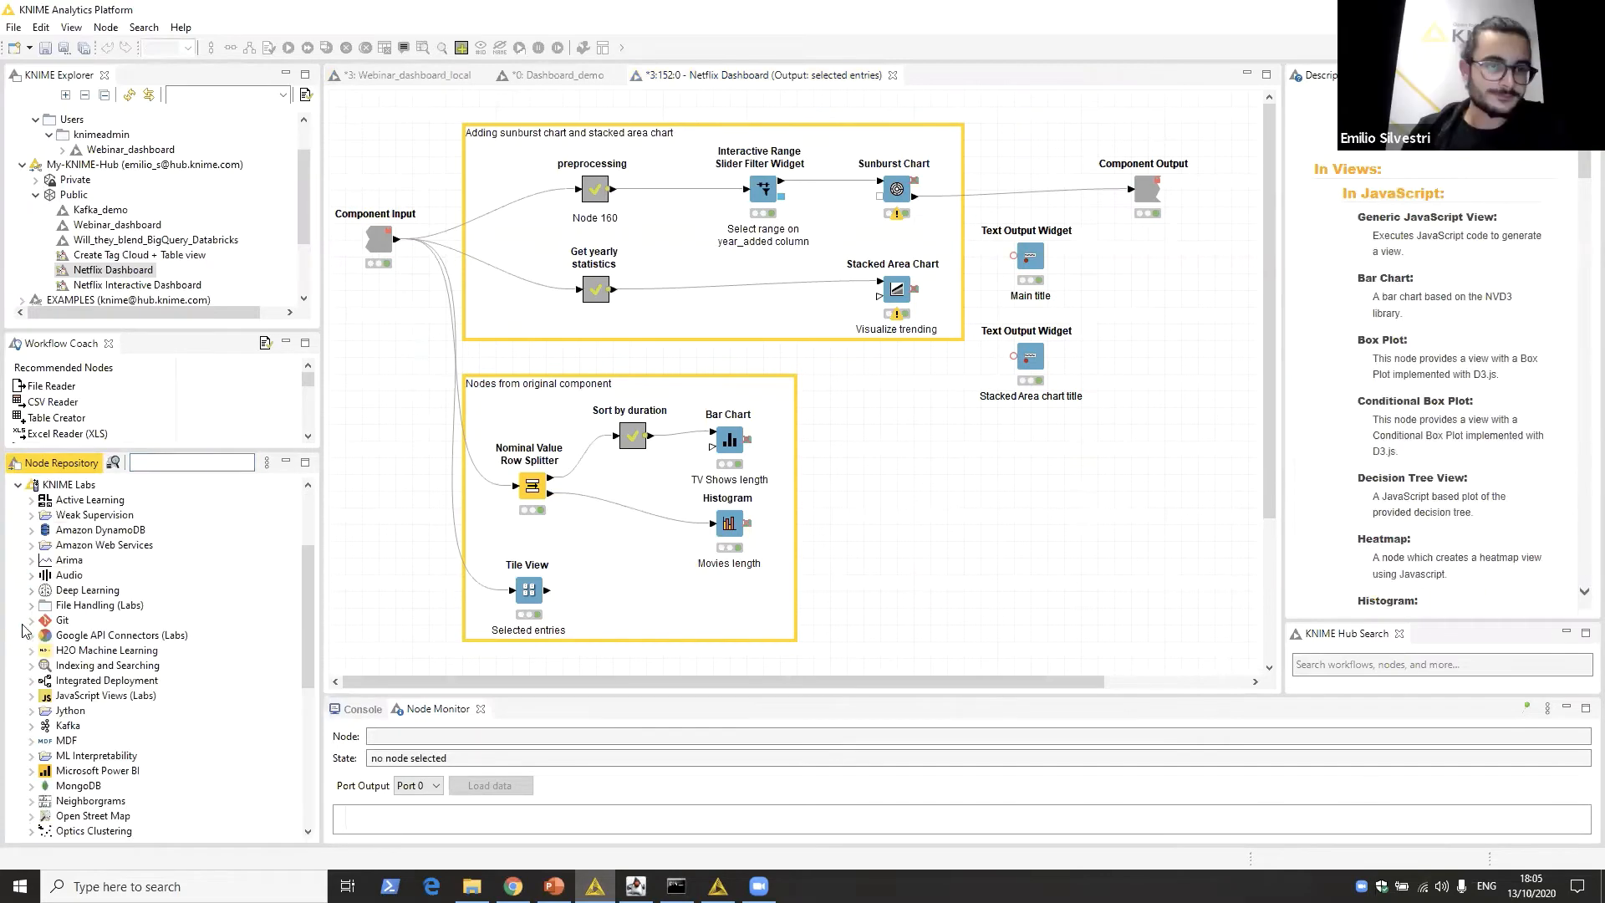
{"action": "left_click", "coordinate": [31, 696]}
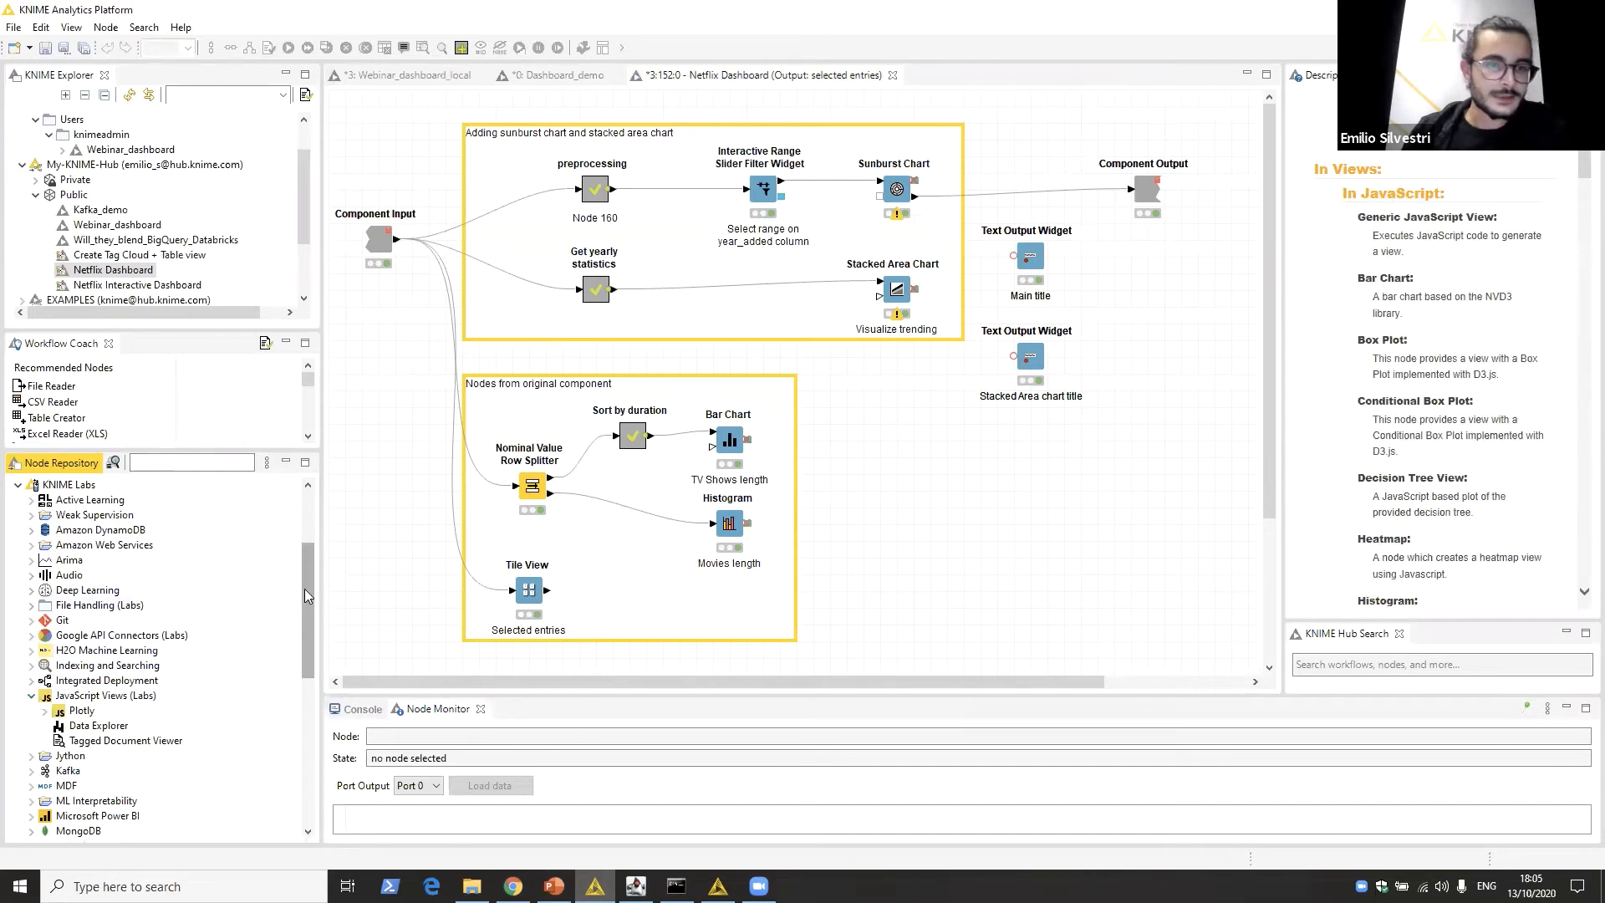
{"action": "scroll", "coordinate": [303, 618], "scroll_direction": "down", "scroll_amount": 1}
{"action": "scroll", "coordinate": [301, 645], "scroll_direction": "down", "scroll_amount": 3}
{"action": "left_click", "coordinate": [45, 530]}
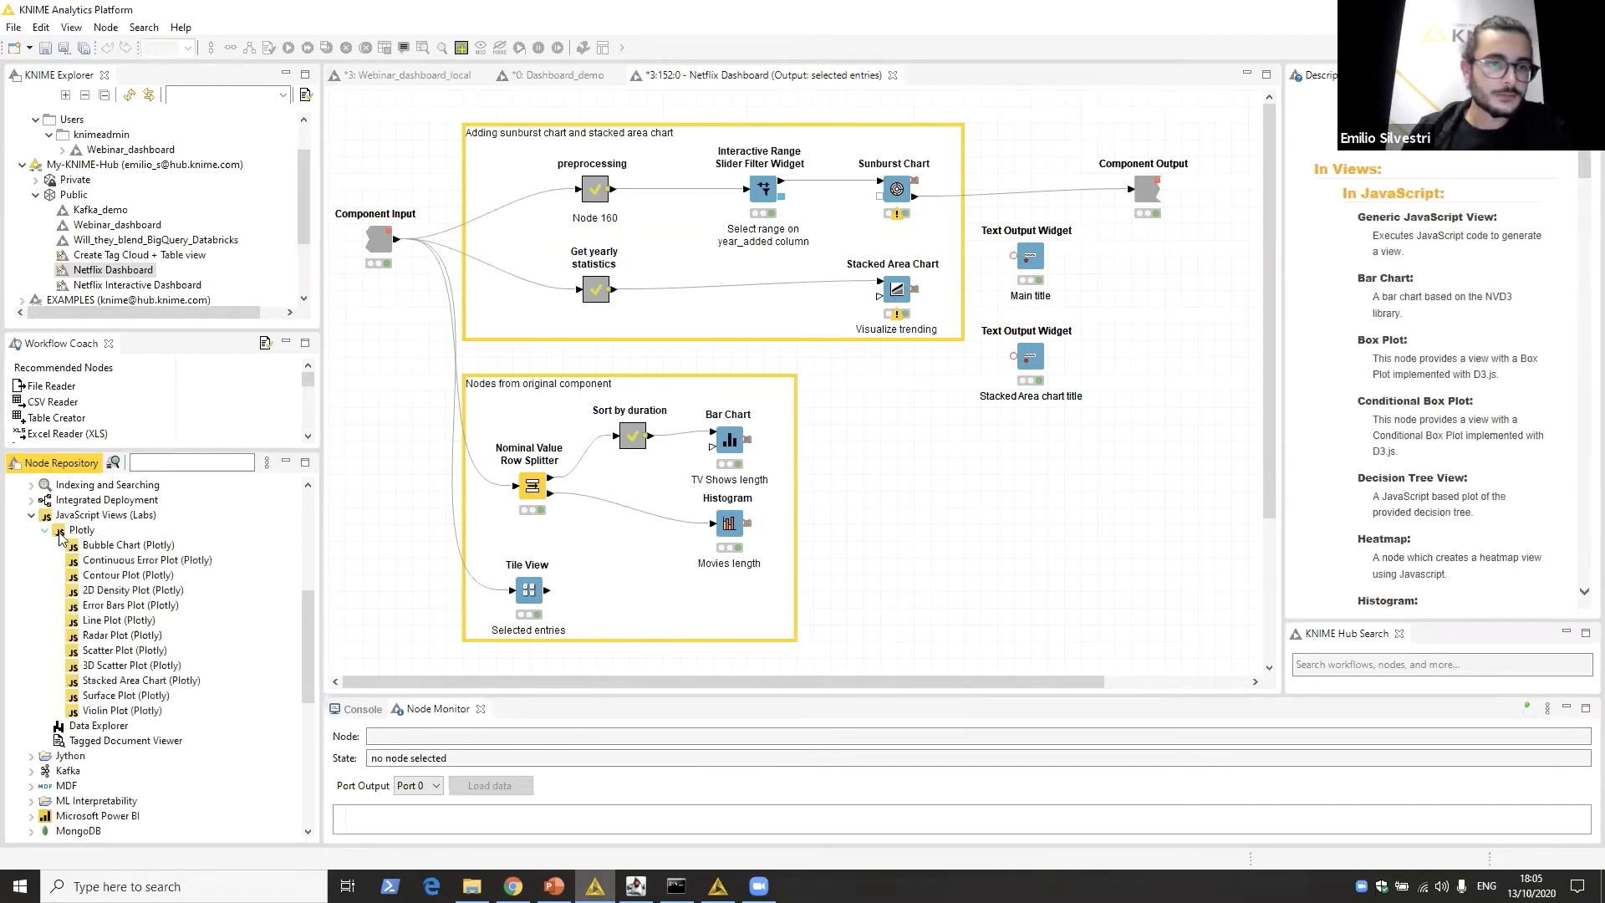
{"action": "left_click_drag", "start_coordinate": [117, 620], "coordinate": [897, 390]}
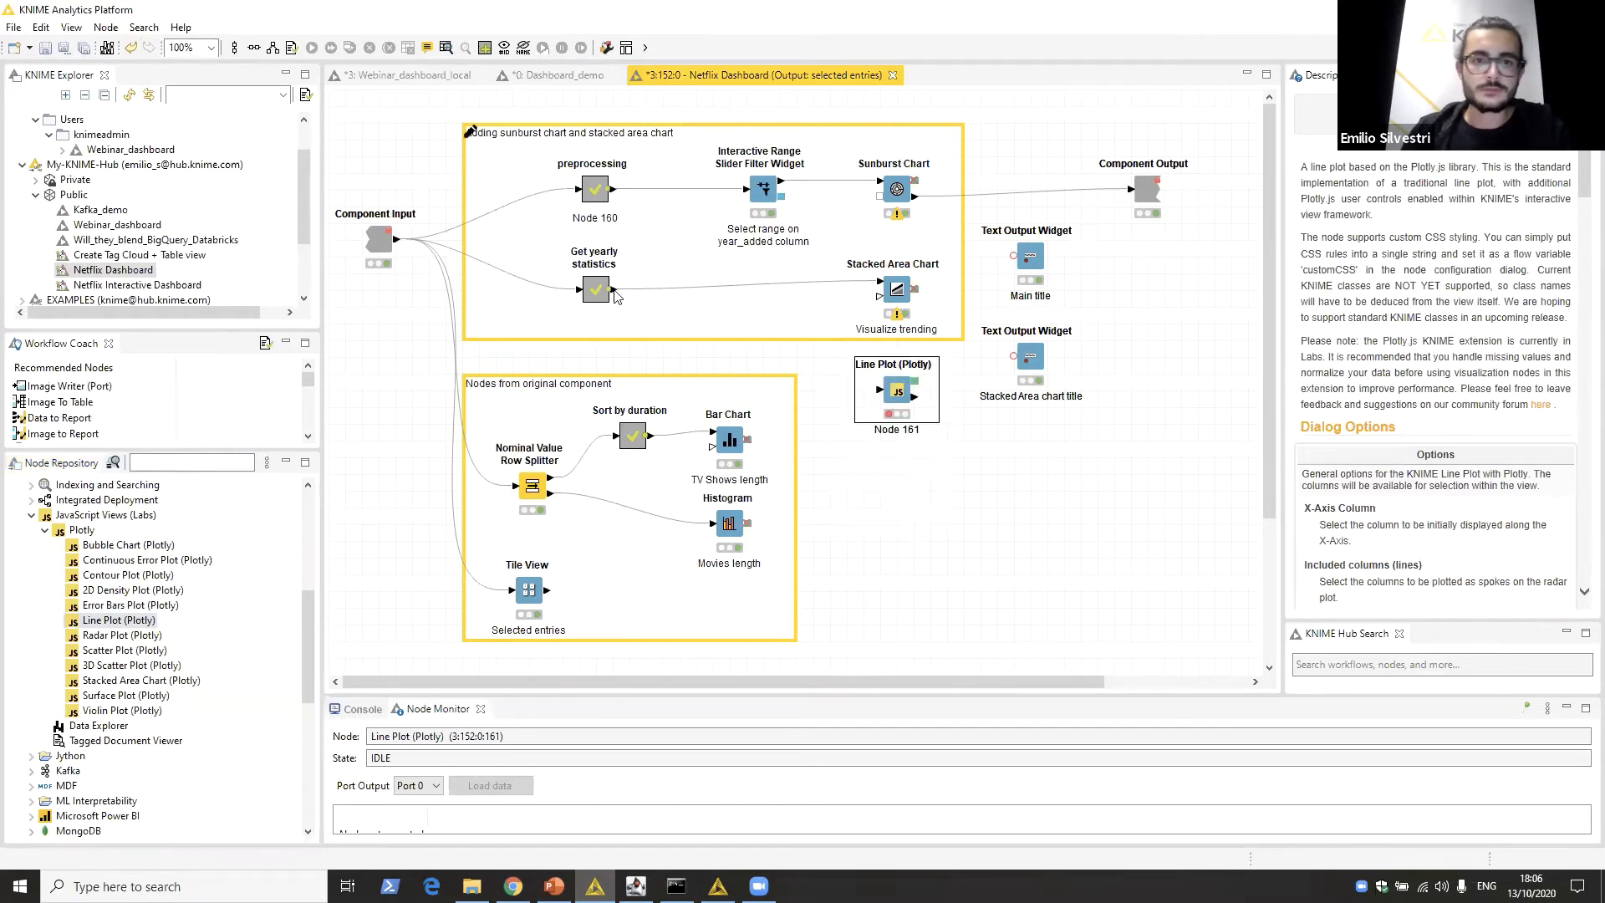
{"action": "left_click_drag", "start_coordinate": [616, 290], "coordinate": [895, 396]}
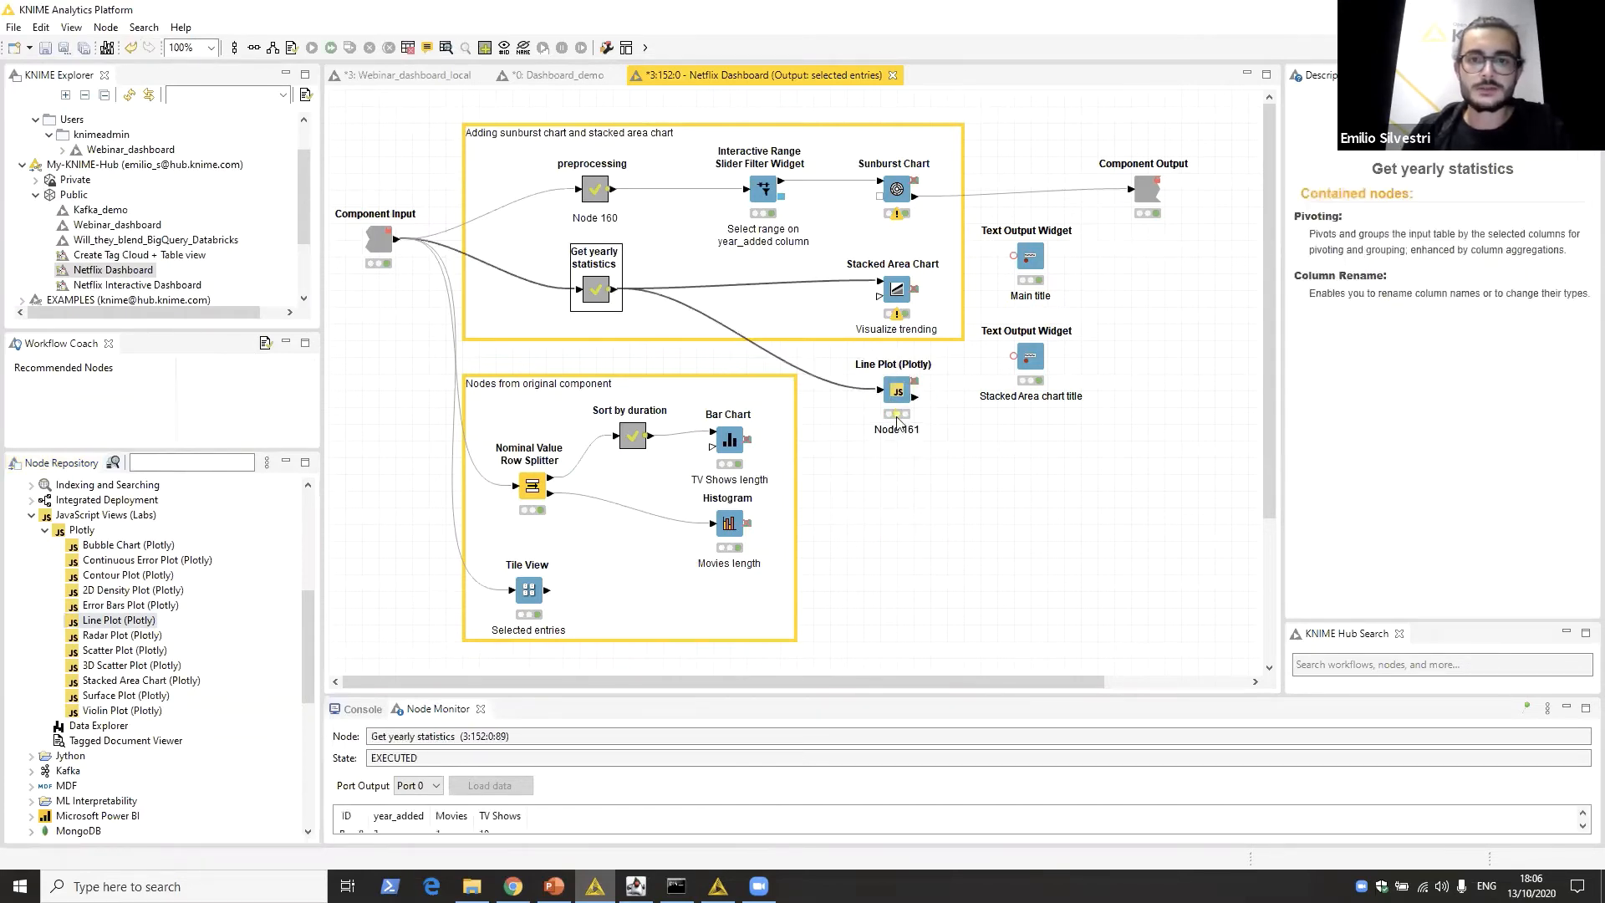
Step: Set the Line Plot's X-axis column to year_added and exclude year_added from the plotted columns, leaving Movies and TV Shows
{"action": "left_click", "coordinate": [896, 396]}
{"action": "right_click", "coordinate": [897, 398]}
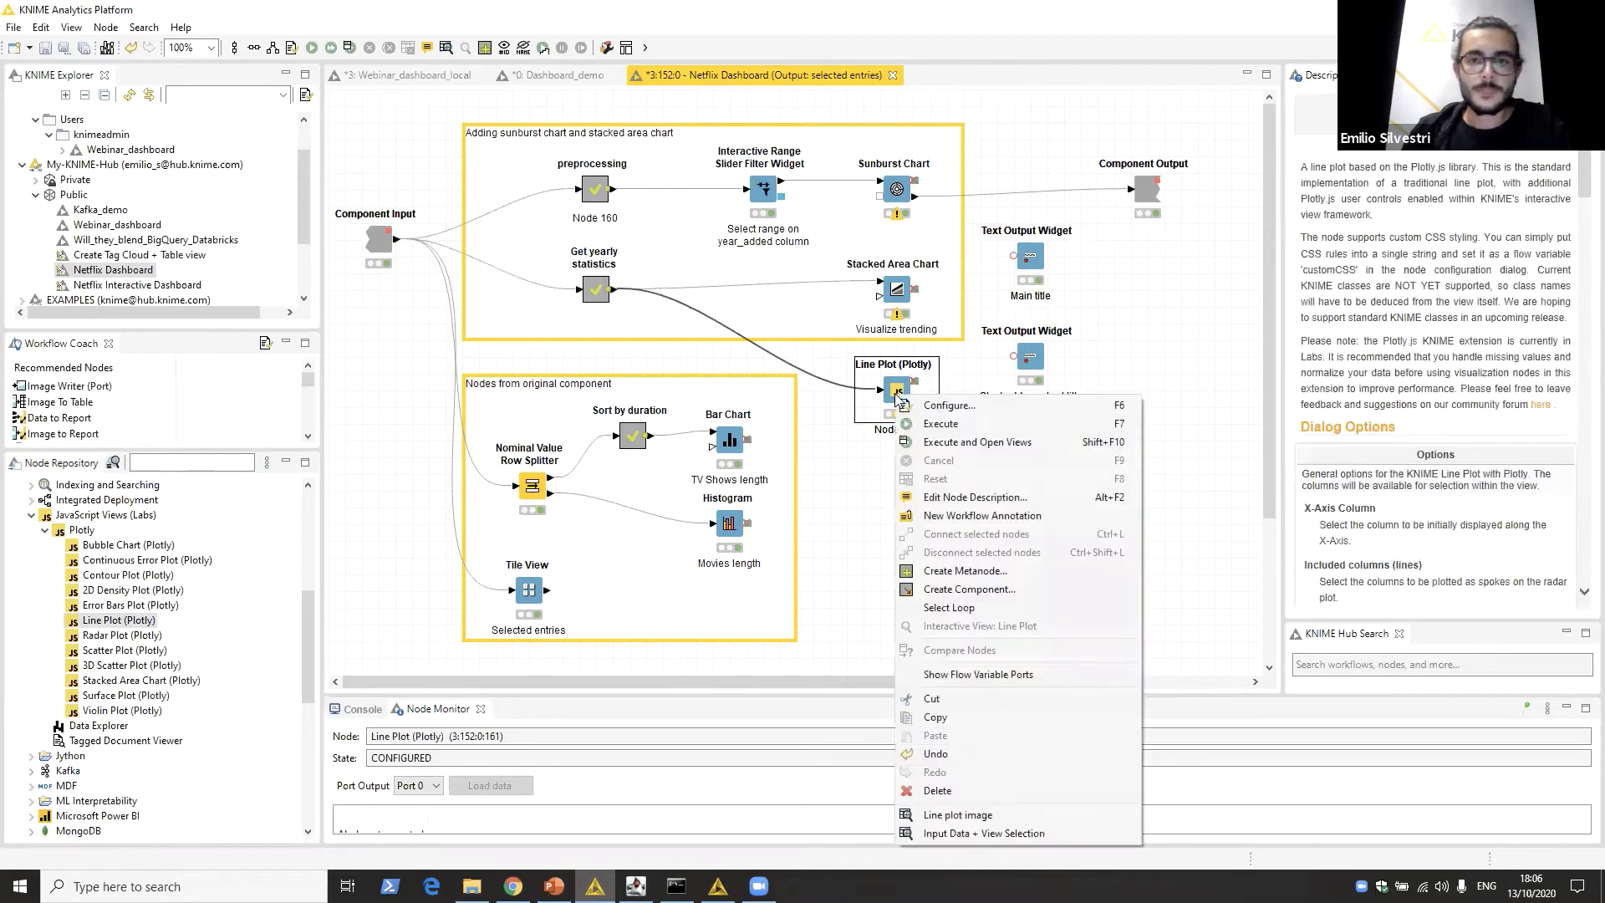
{"action": "left_click", "coordinate": [1065, 408]}
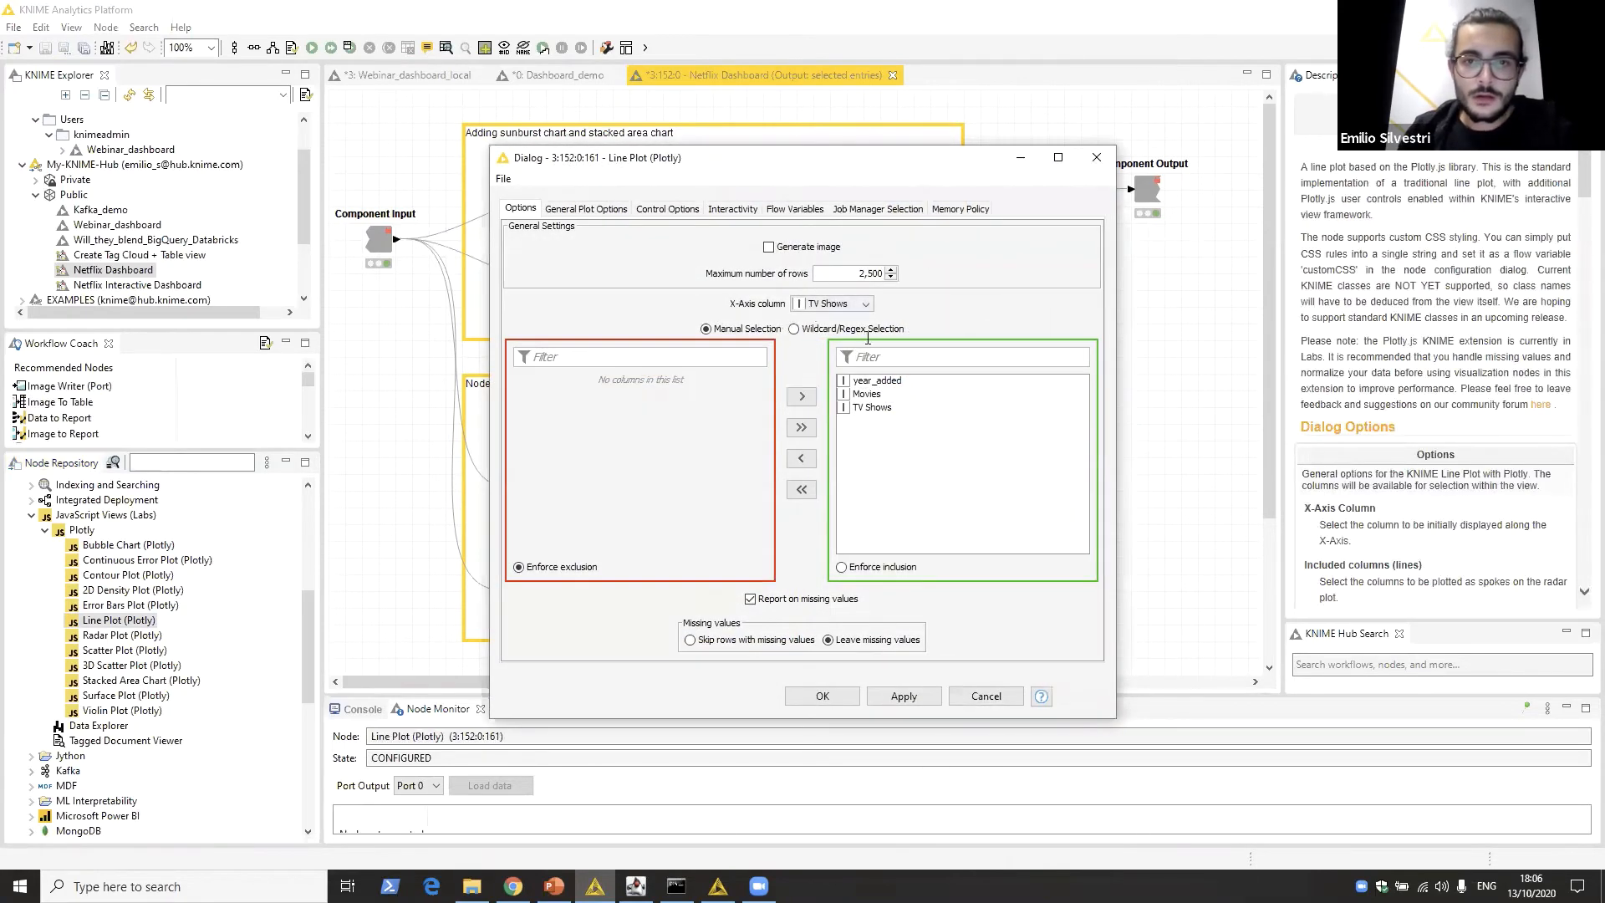
{"action": "left_click", "coordinate": [865, 305]}
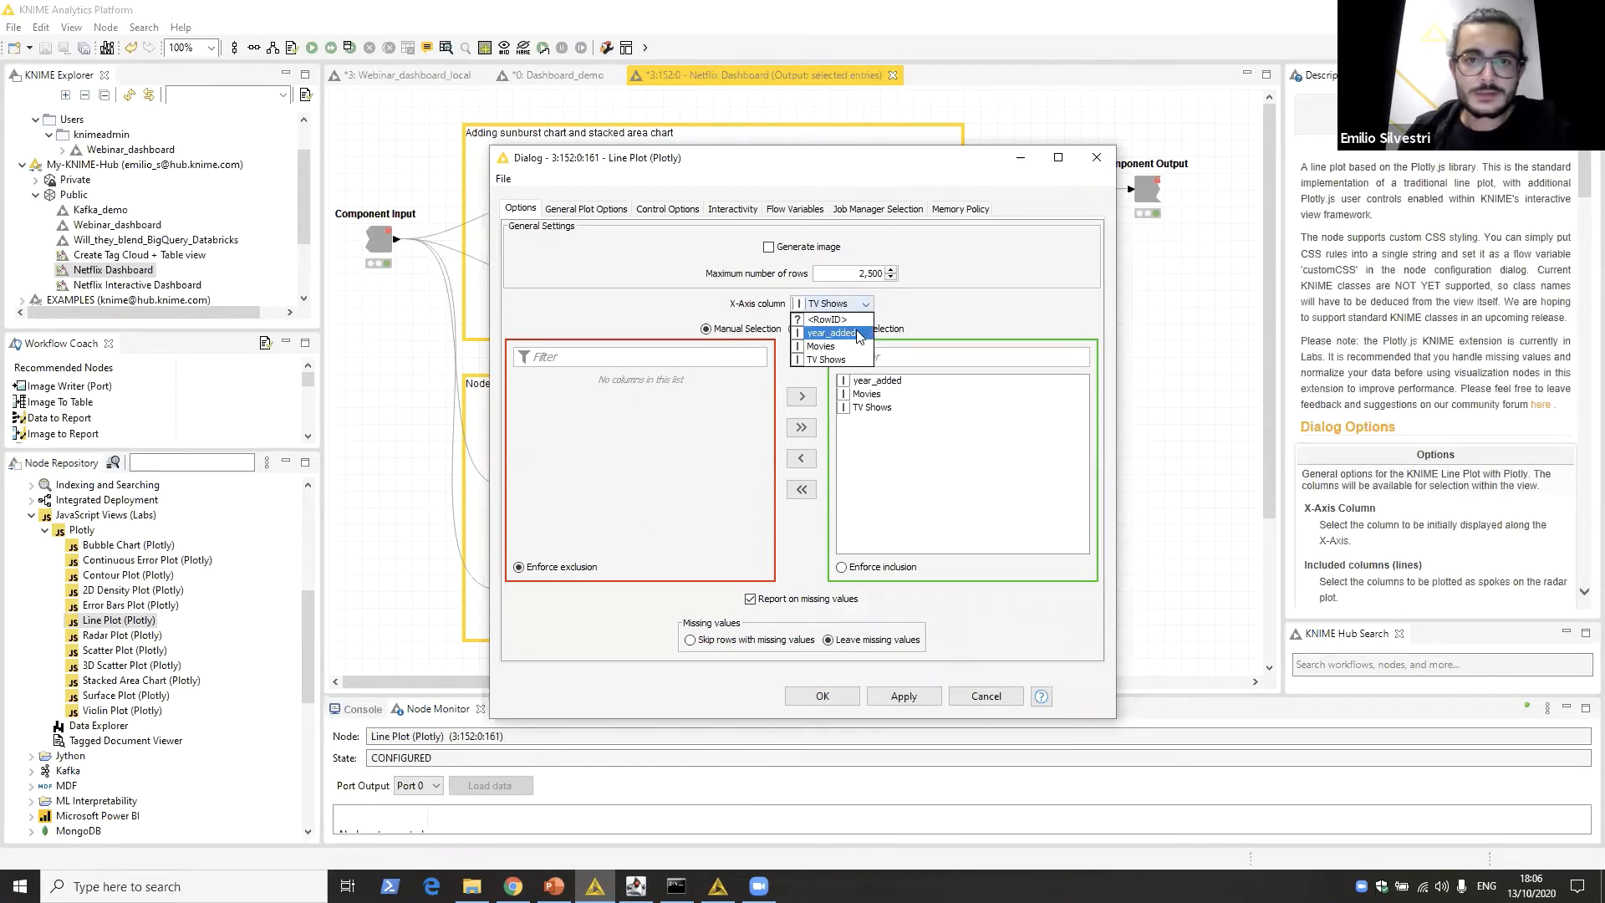
{"action": "left_click", "coordinate": [858, 322]}
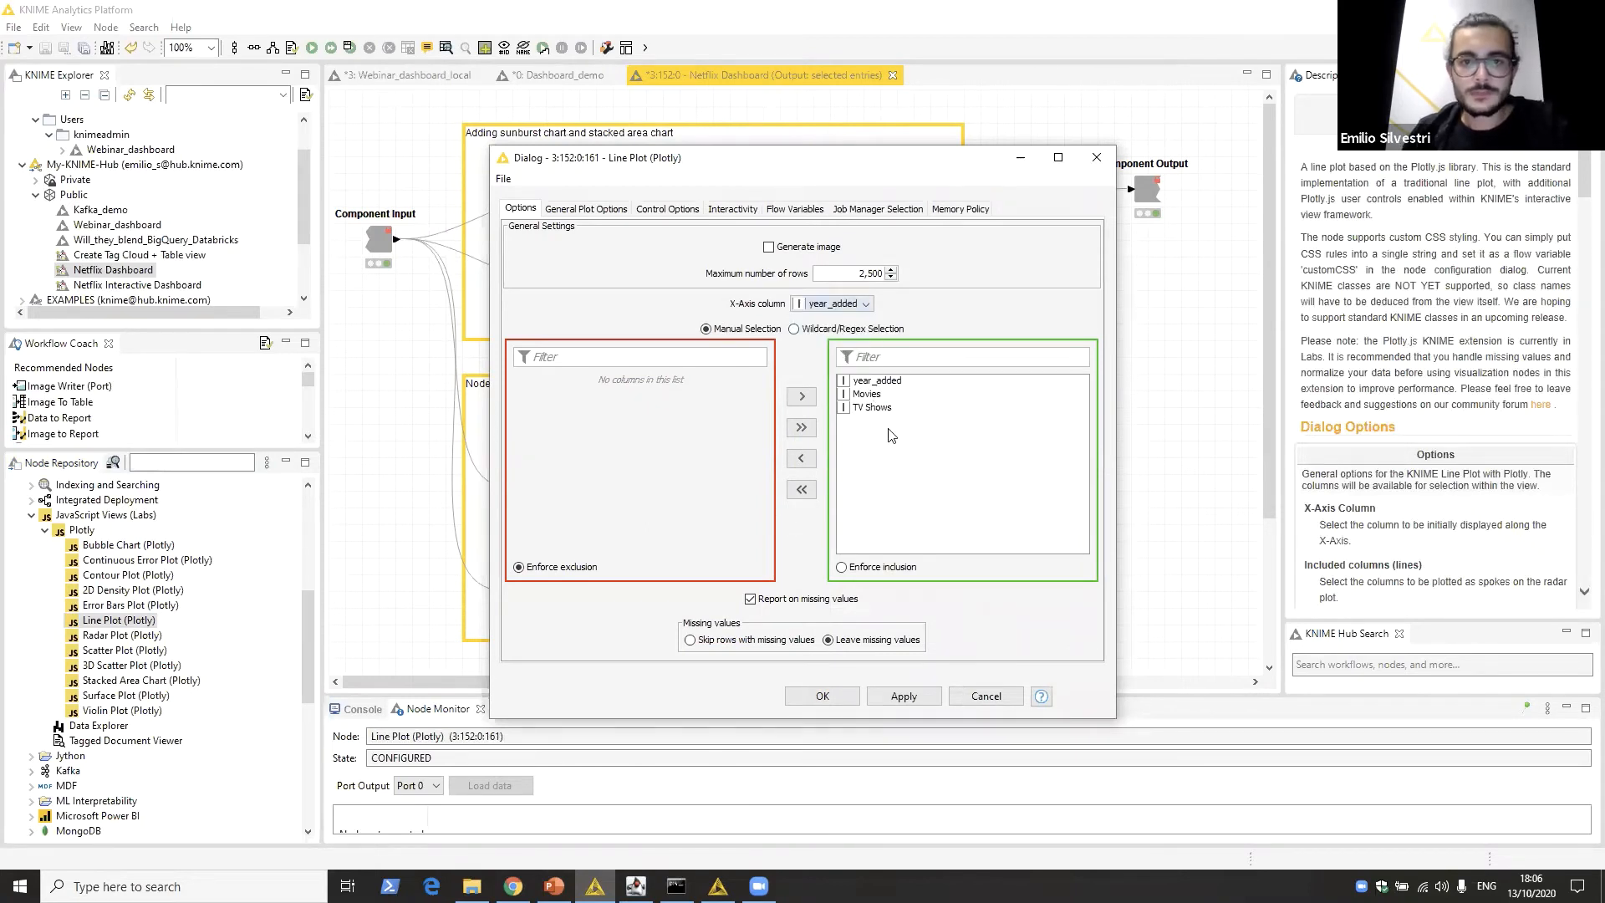
{"action": "double_click", "coordinate": [897, 384]}
Step: Title the line plot "Yearly statistics", label its X-axis "Year" and Y-axis "Number of shows", and apply the configuration
{"action": "left_click", "coordinate": [579, 209]}
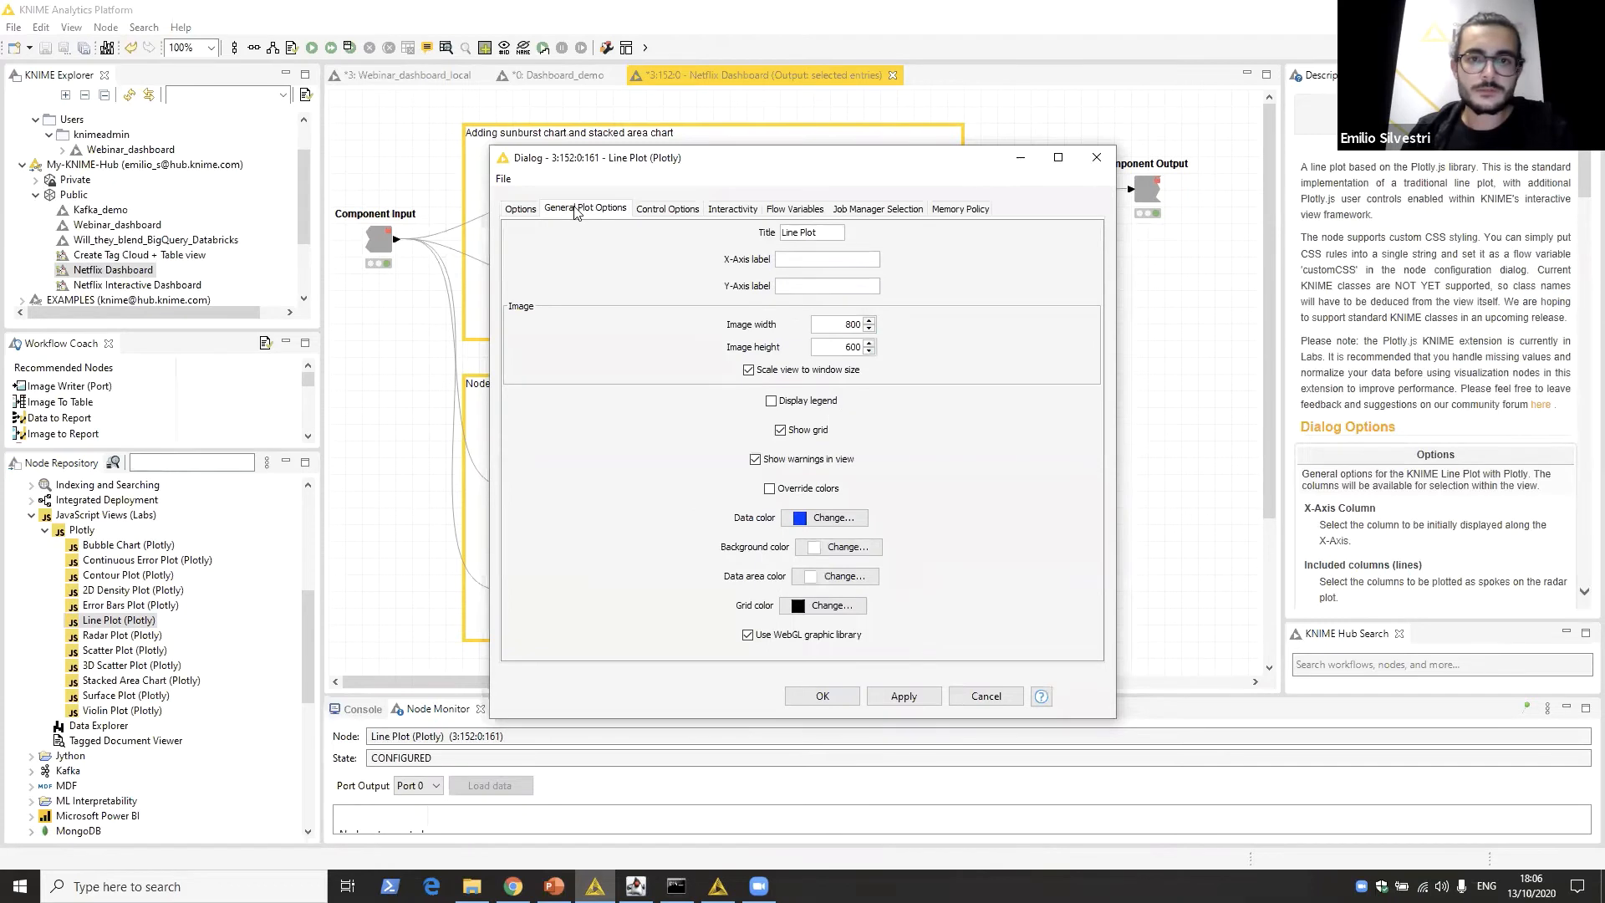
{"action": "left_click_drag", "start_coordinate": [827, 236], "coordinate": [641, 235]}
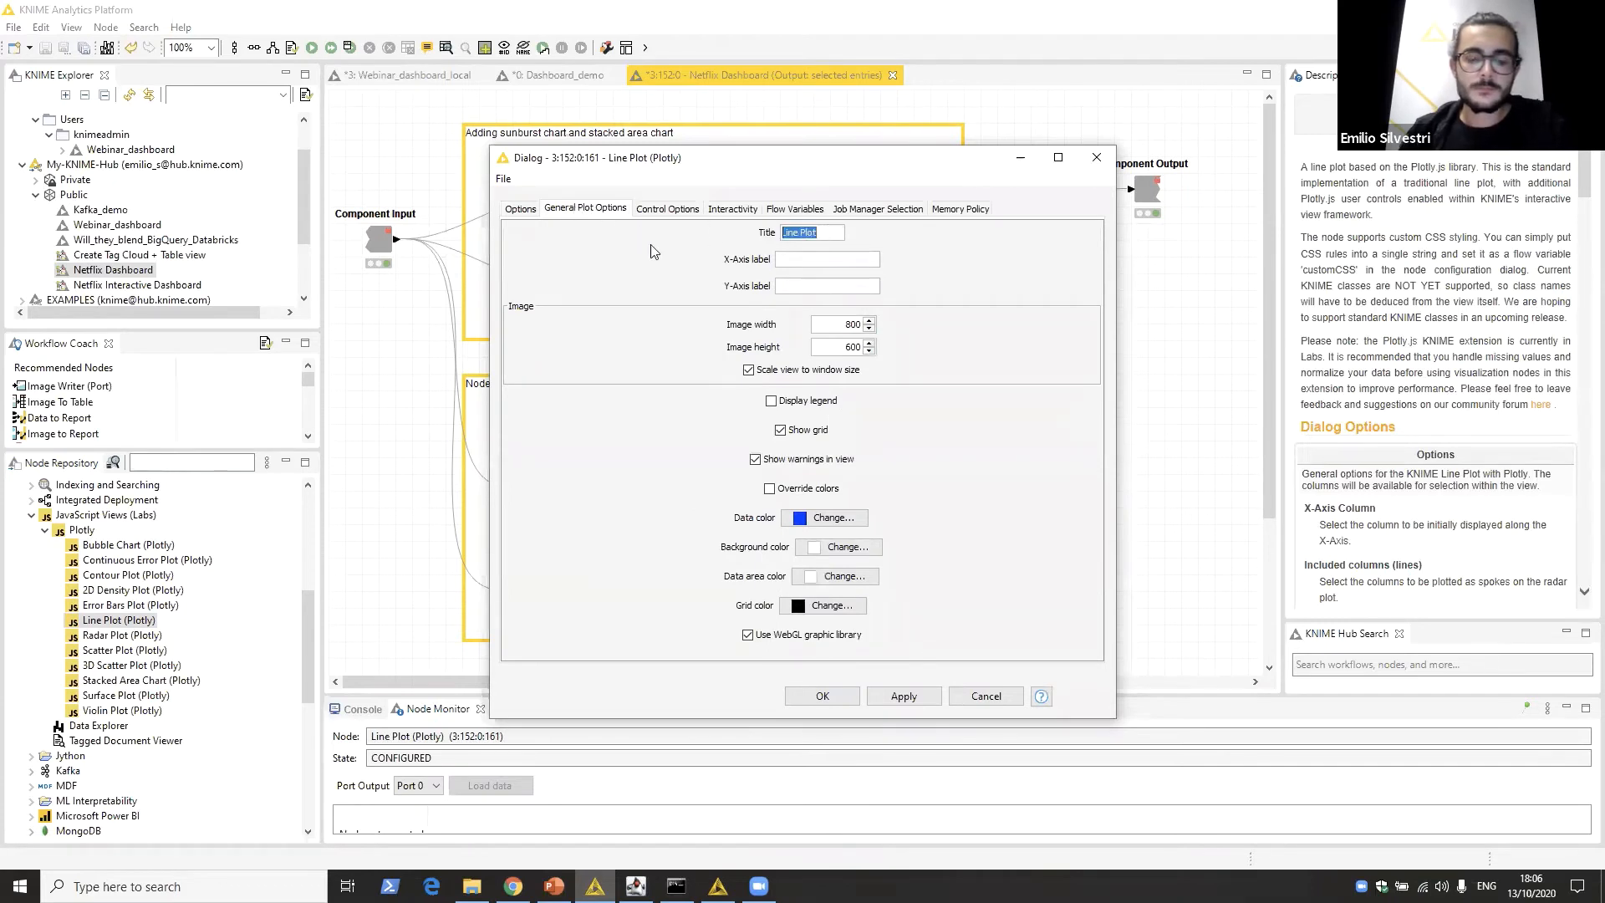
{"action": "type", "text": "Year"}
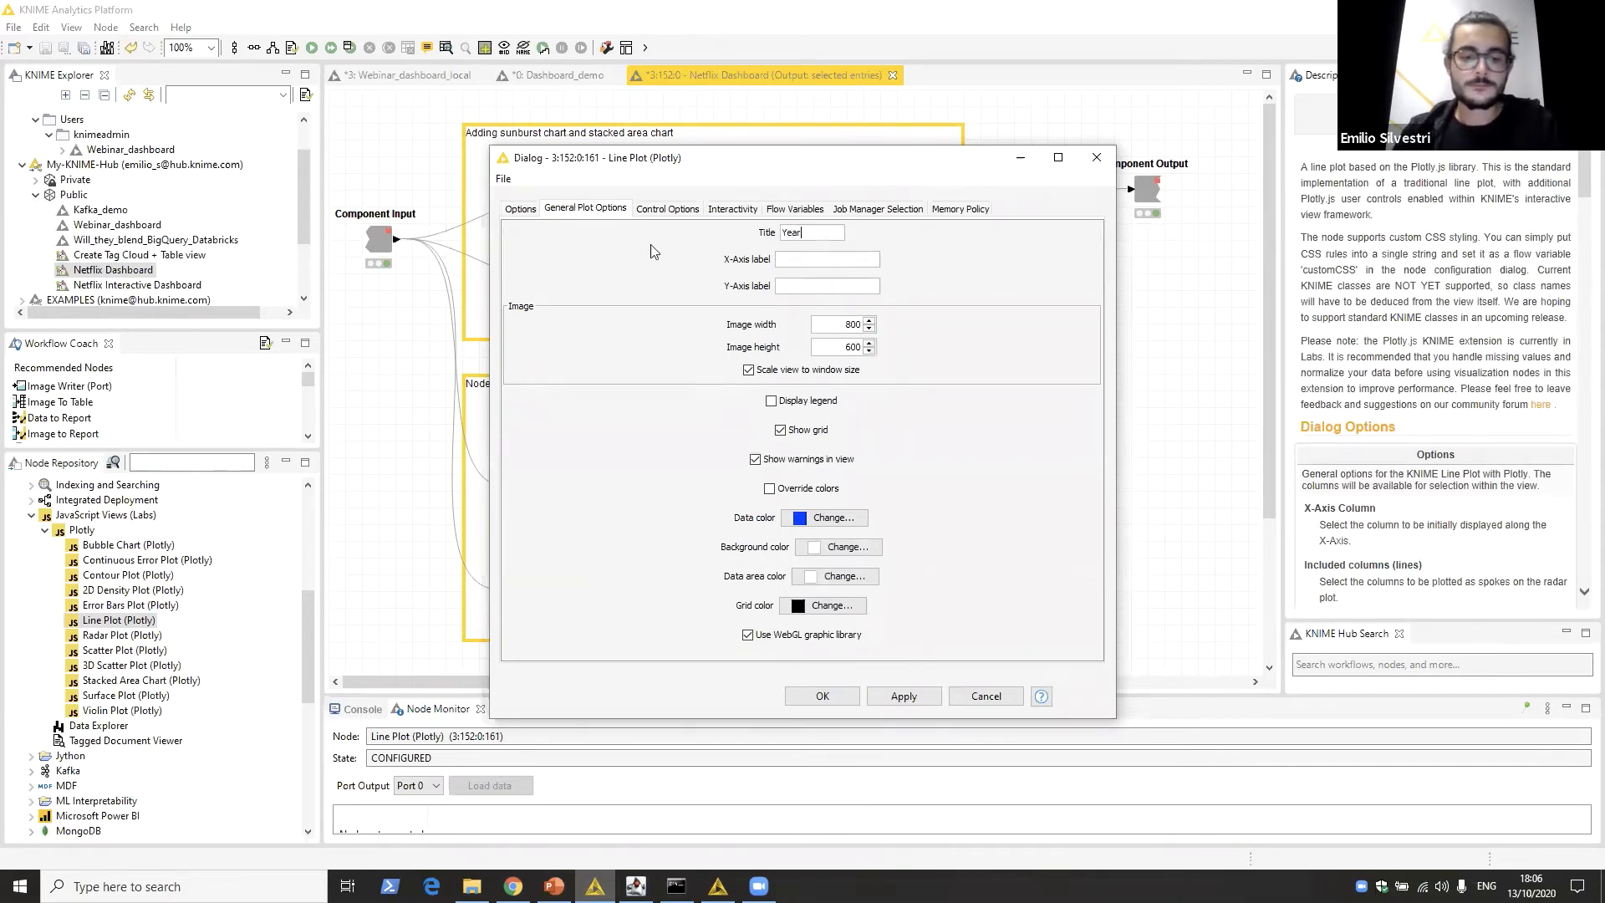
{"action": "type", "text": "ly statistics"}
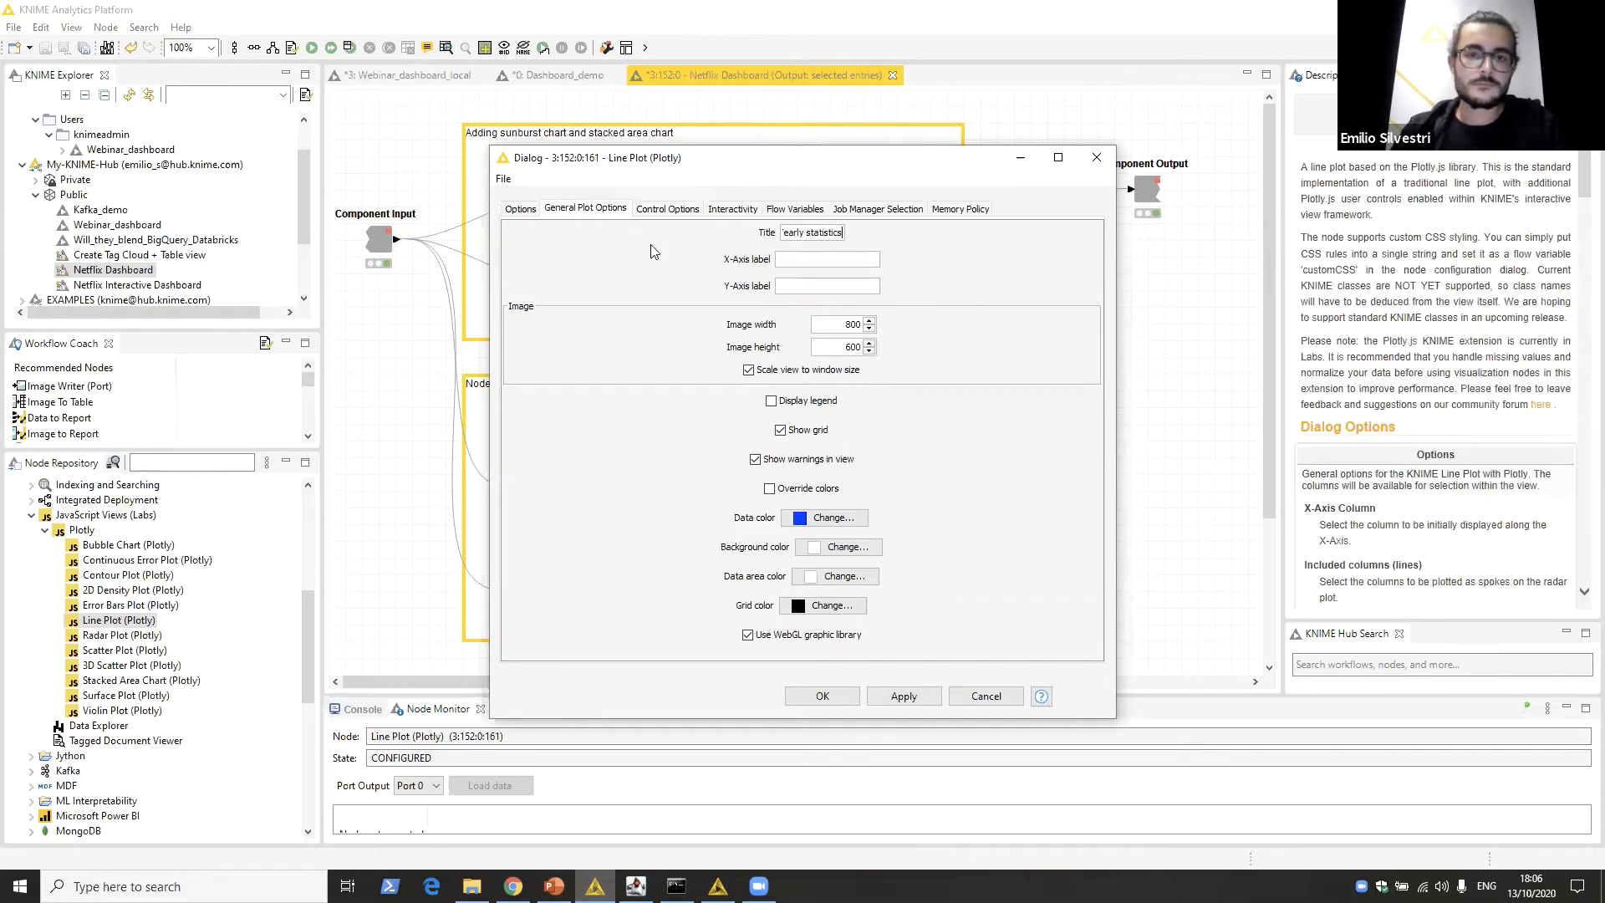
{"action": "left_click", "coordinate": [524, 210]}
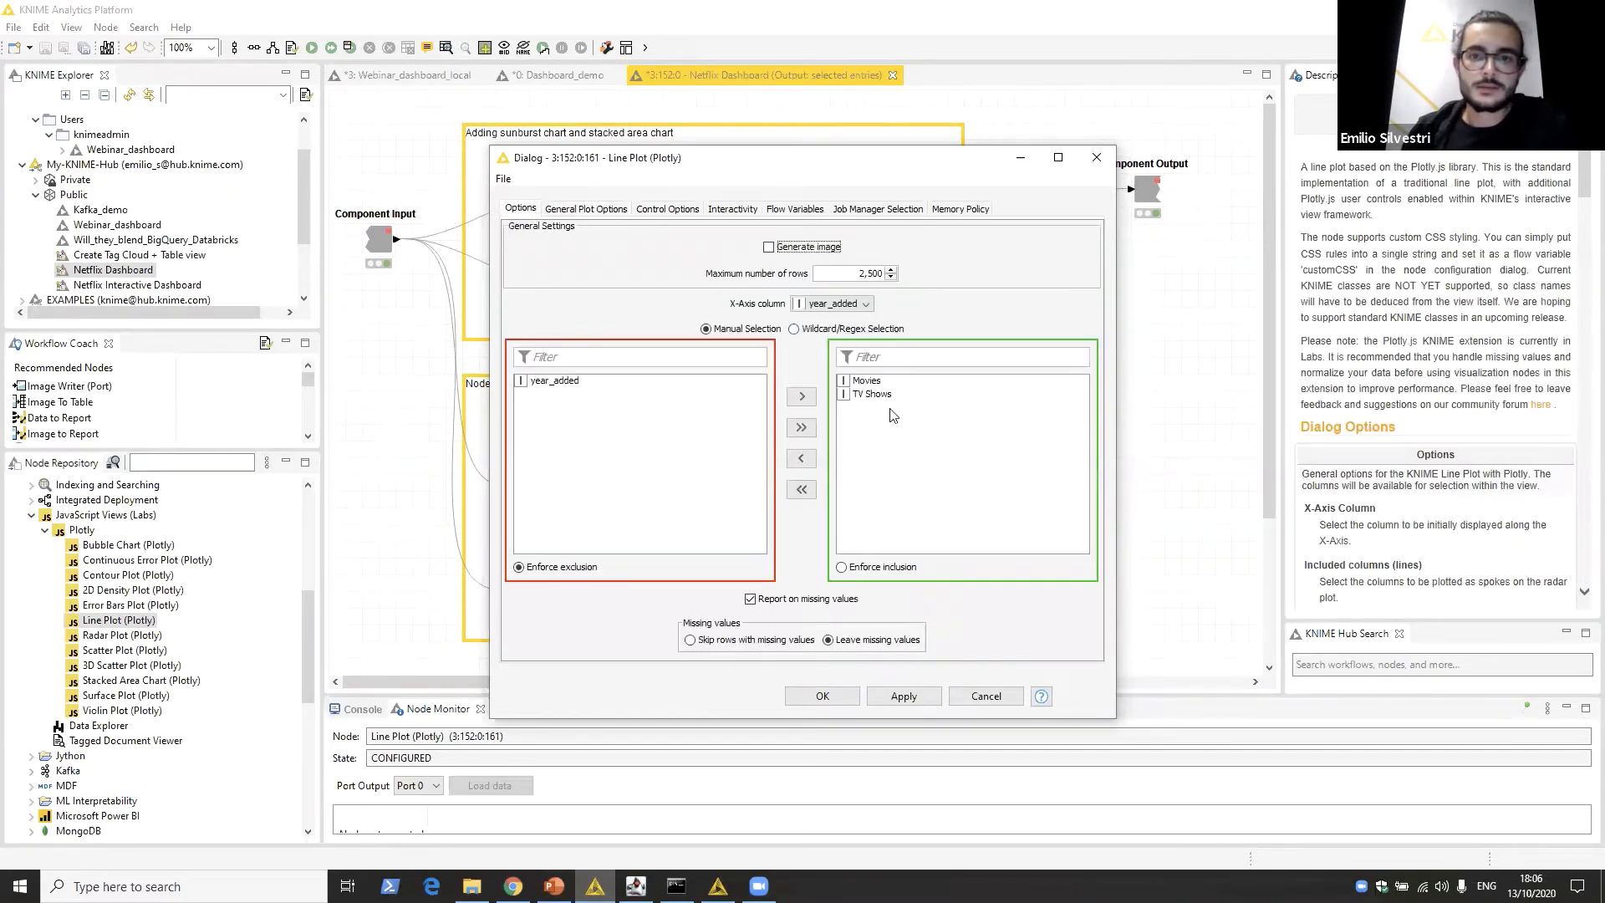
{"action": "left_click", "coordinate": [587, 209]}
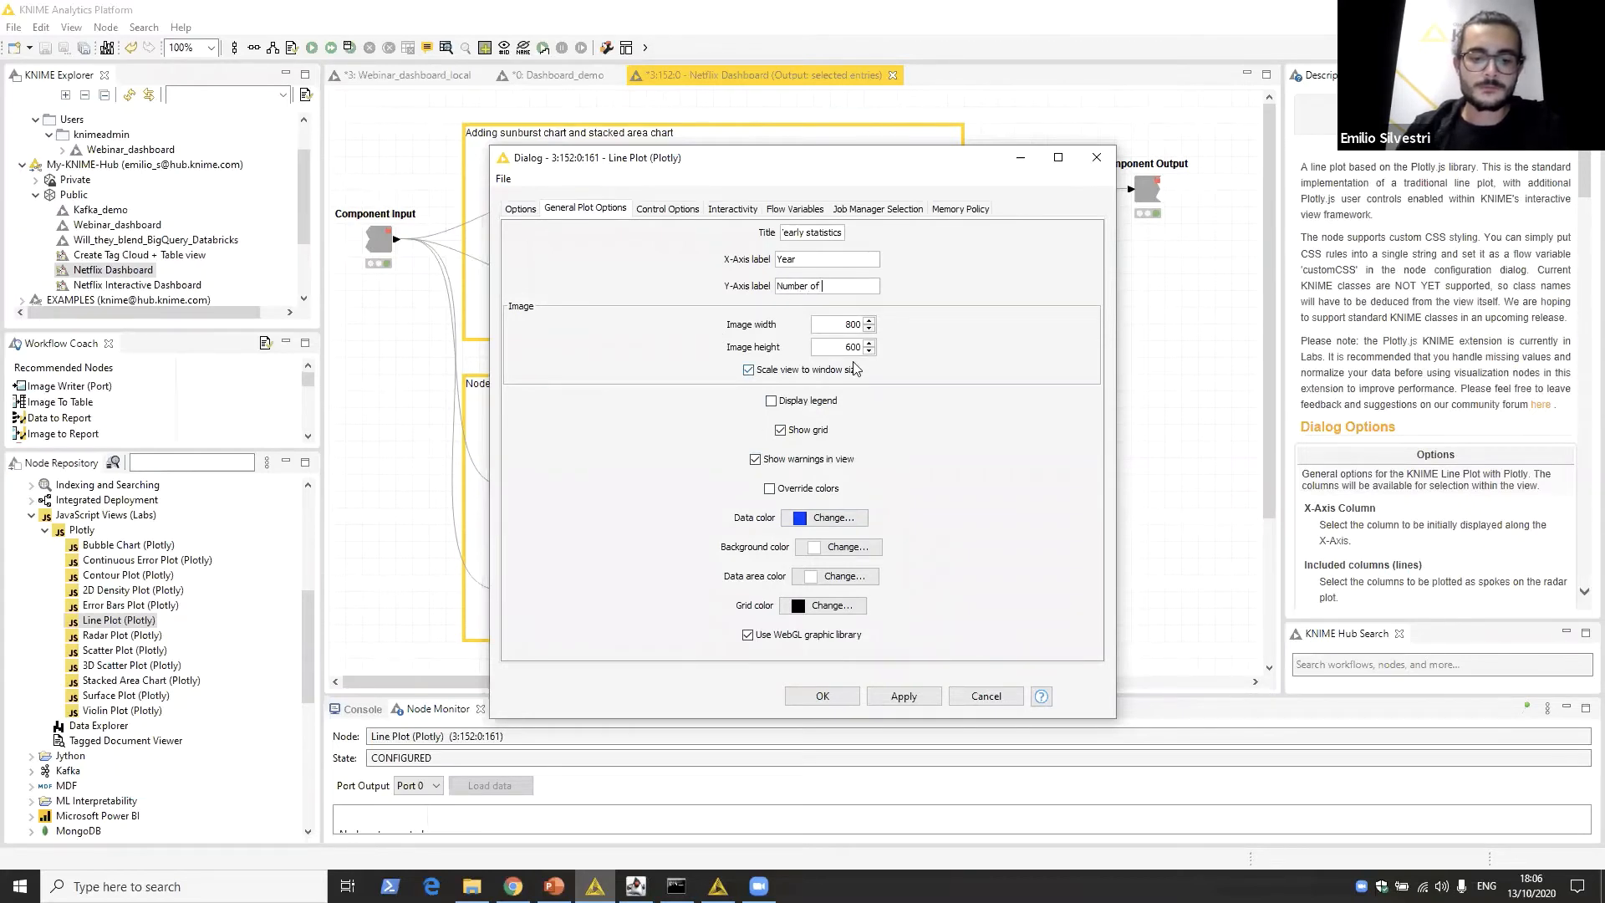
{"action": "left_click", "coordinate": [822, 696]}
Step: Execute the Line Plot (Plotly) node, examine its Yearly statistics view and close the view
{"action": "right_click", "coordinate": [893, 389]}
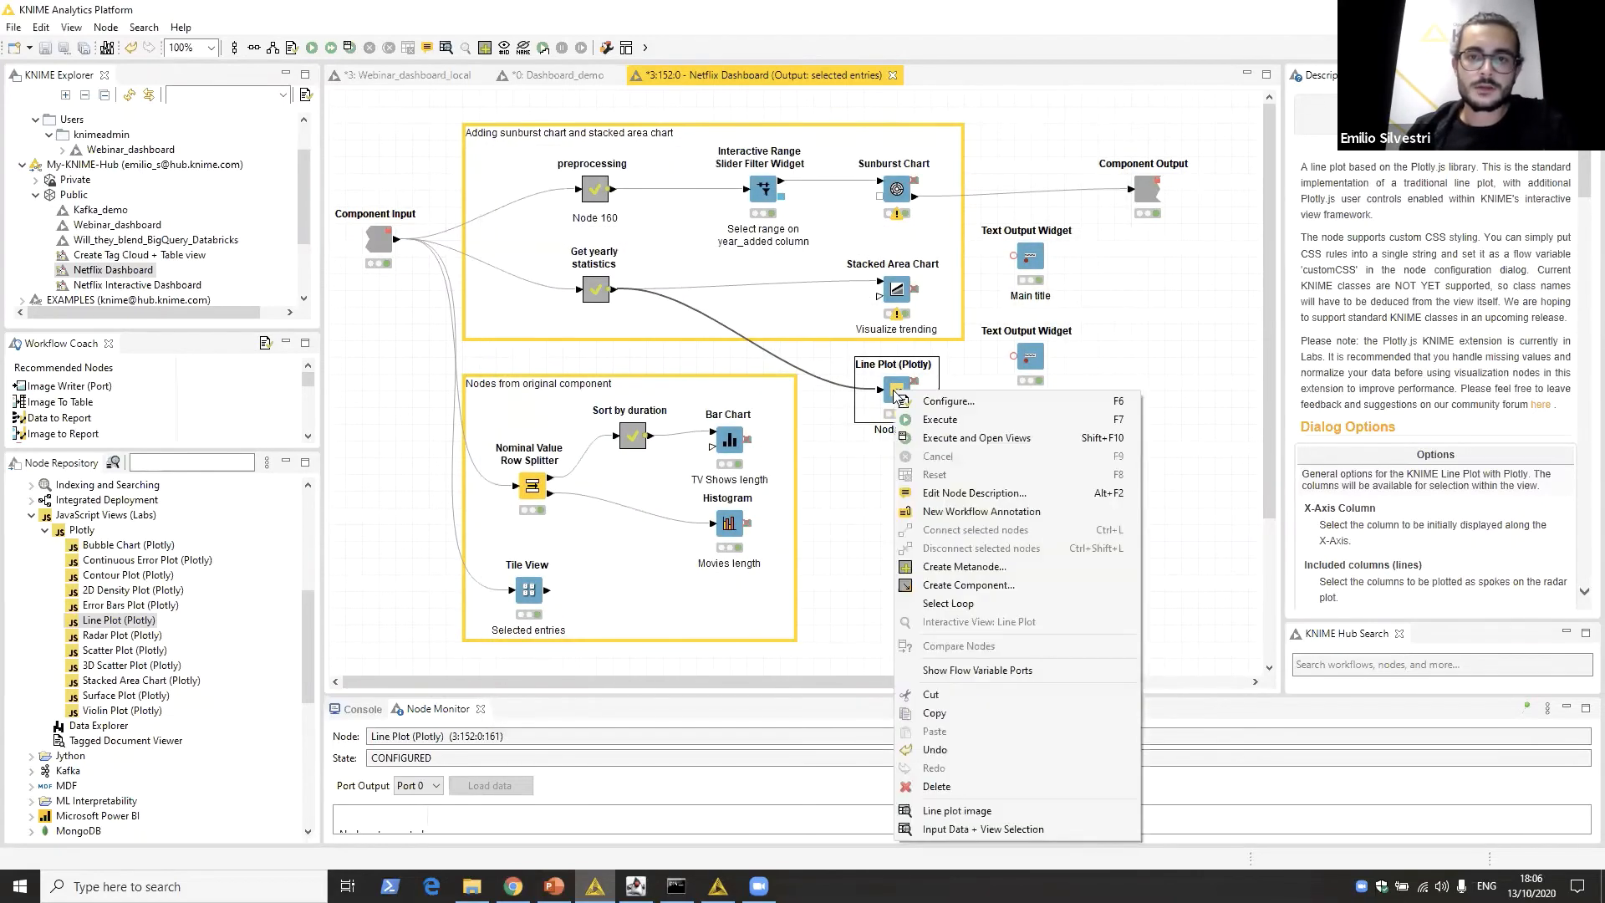
{"action": "left_click", "coordinate": [1053, 439]}
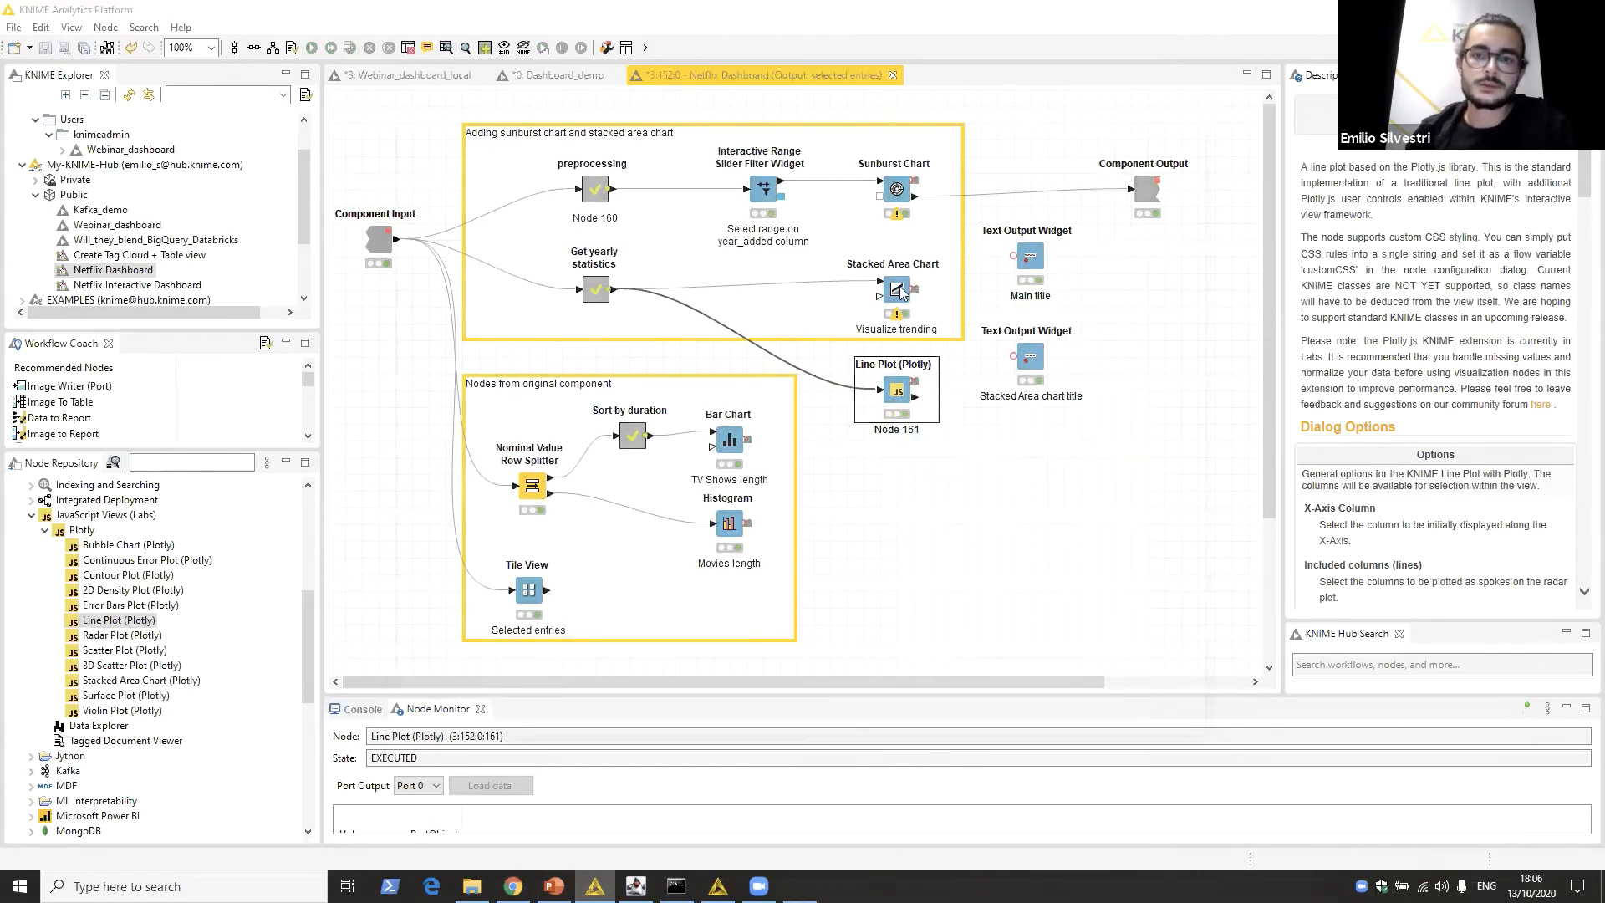
{"action": "left_click_drag", "start_coordinate": [826, 134], "coordinate": [821, 102]}
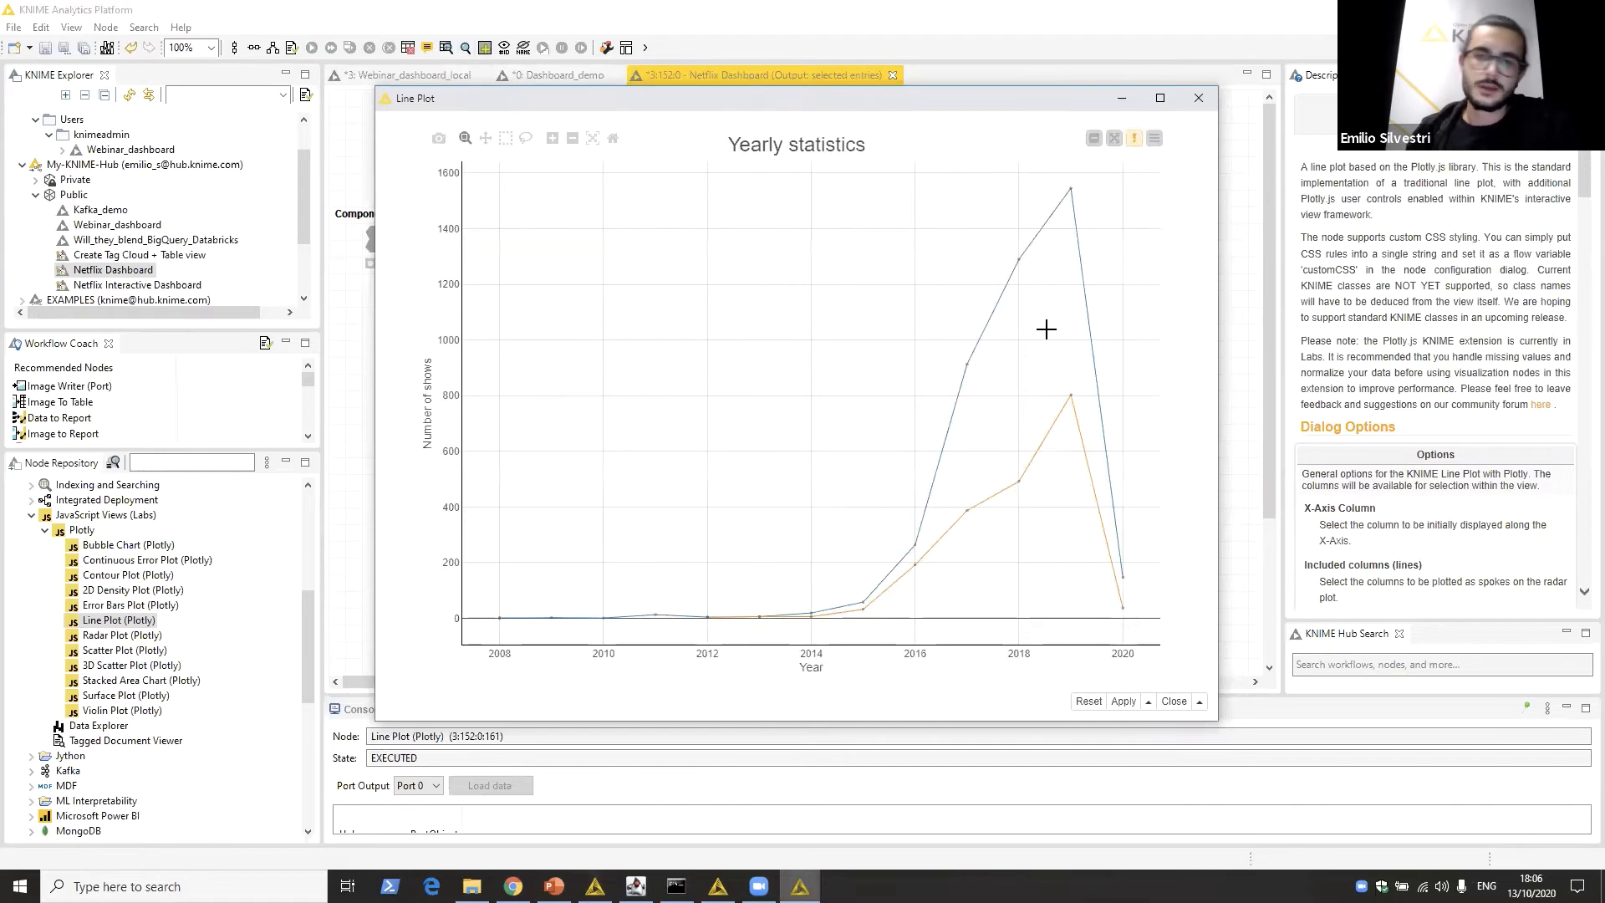
{"action": "left_click", "coordinate": [1197, 98]}
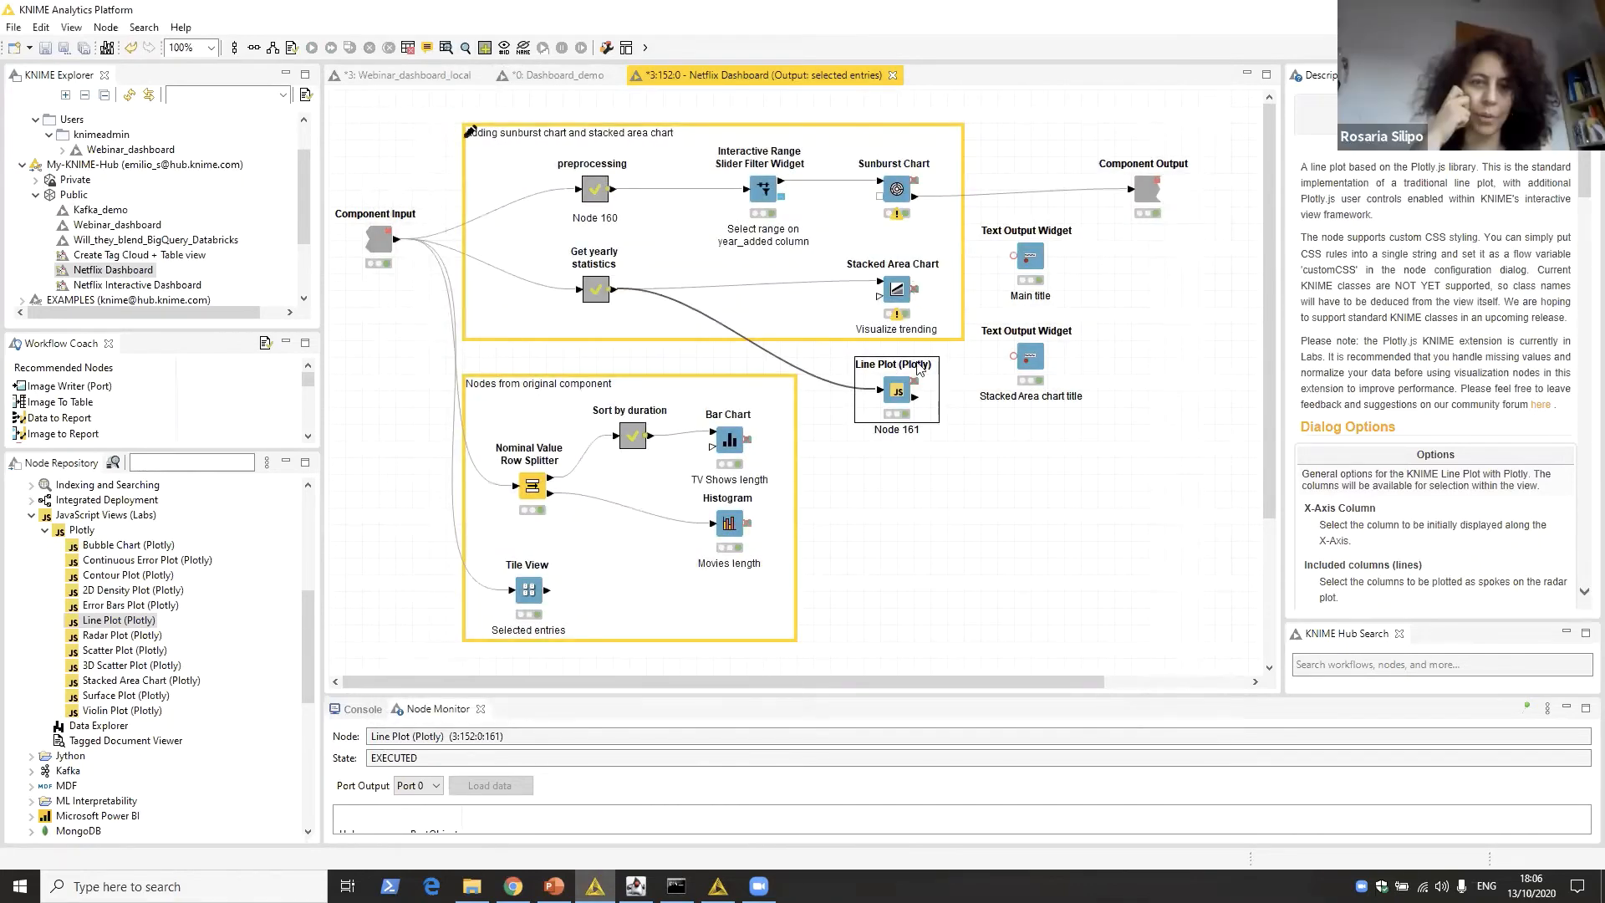
Step: Add a new single-column row at the end of the Netflix Dashboard component's layout and place the Line Plot (Plotly) view in it
{"action": "left_click", "coordinate": [951, 519]}
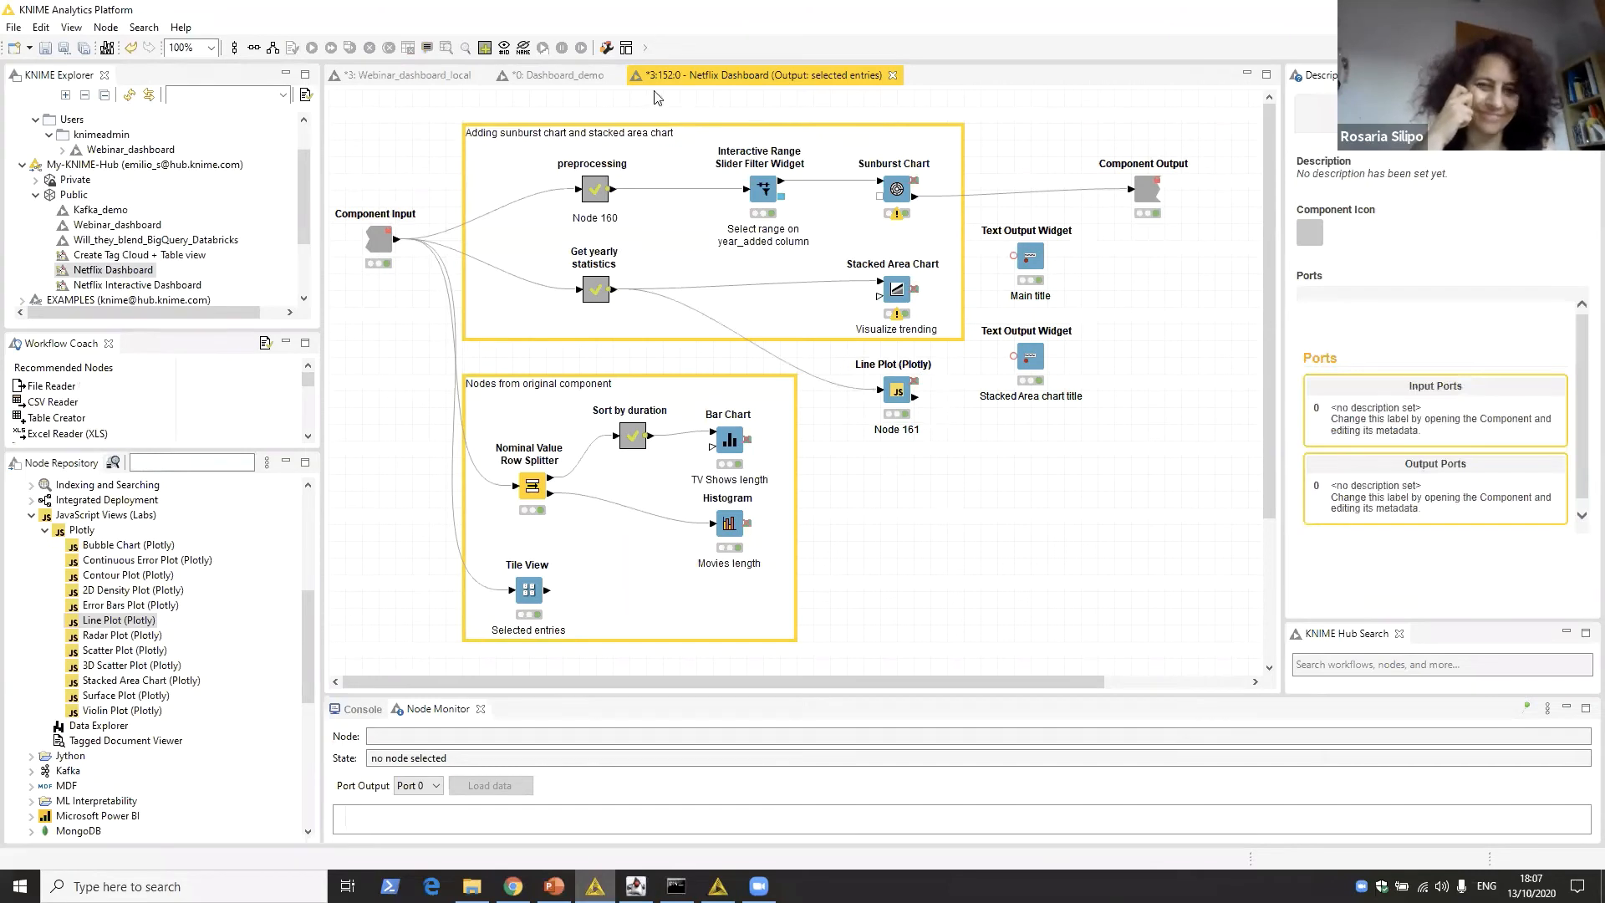
{"action": "left_click", "coordinate": [626, 49]}
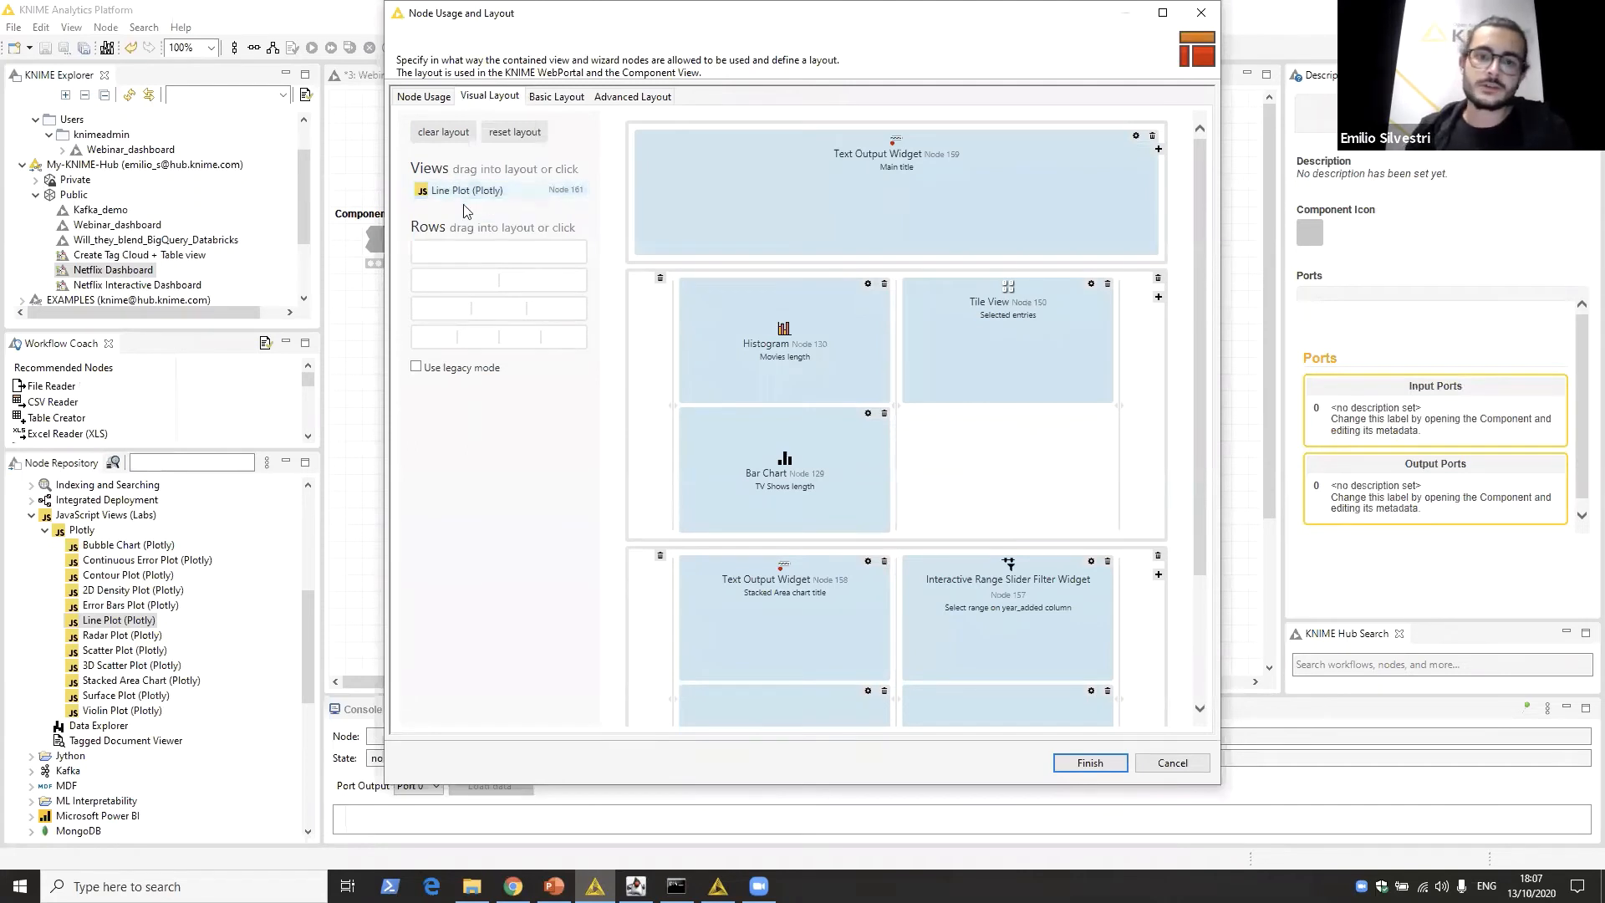
{"action": "scroll", "coordinate": [1187, 334], "scroll_direction": "down", "scroll_amount": 3}
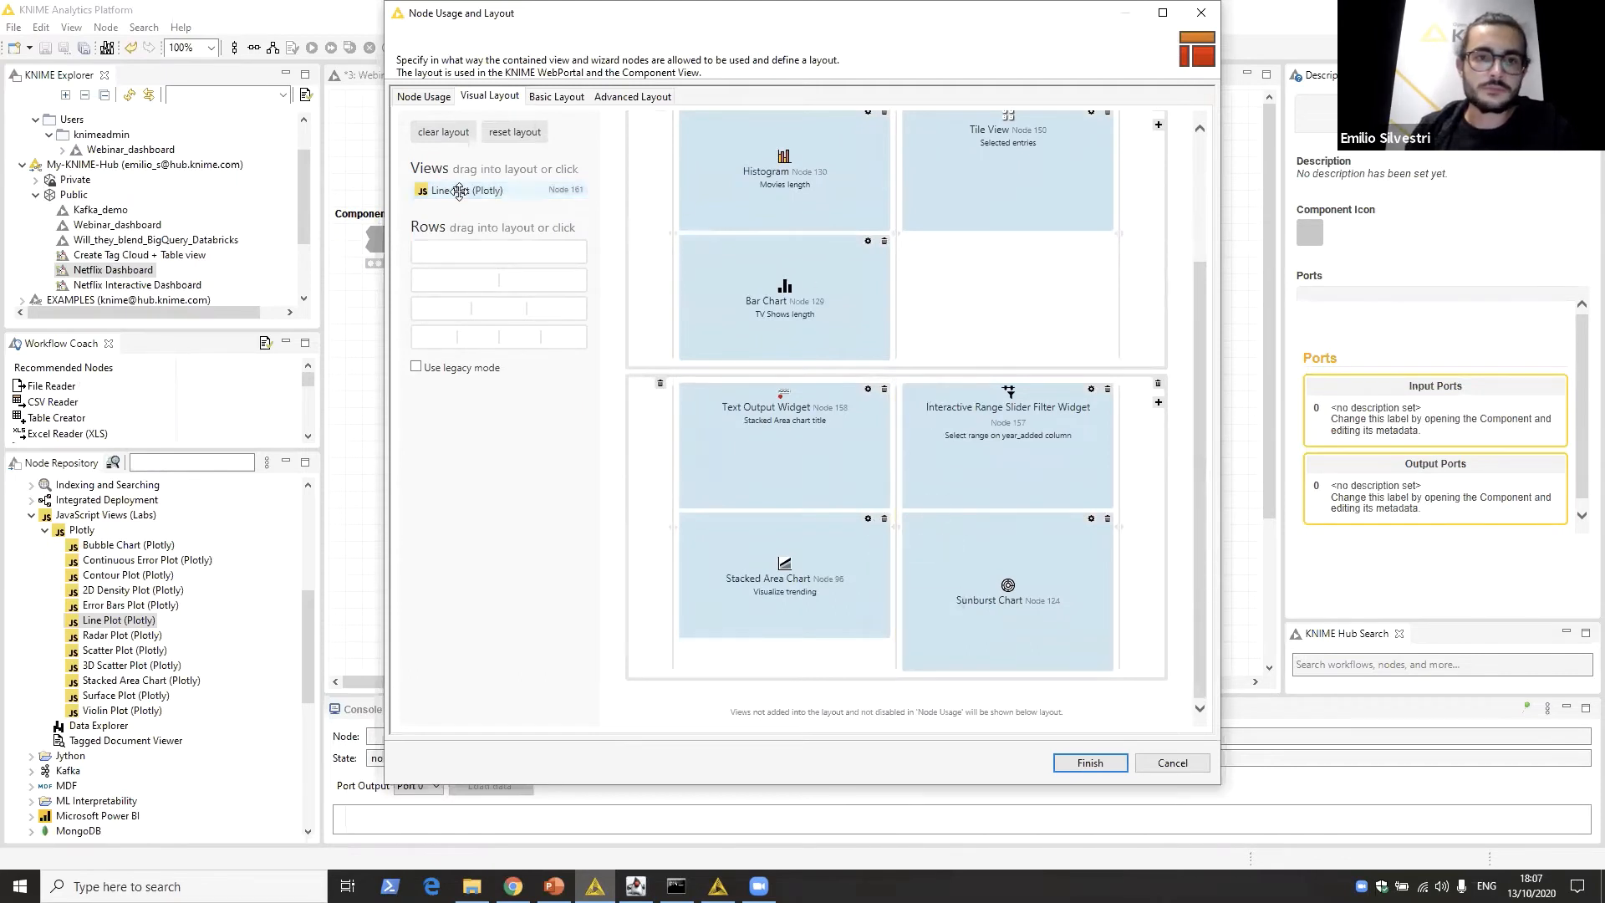
{"action": "left_click", "coordinate": [496, 257]}
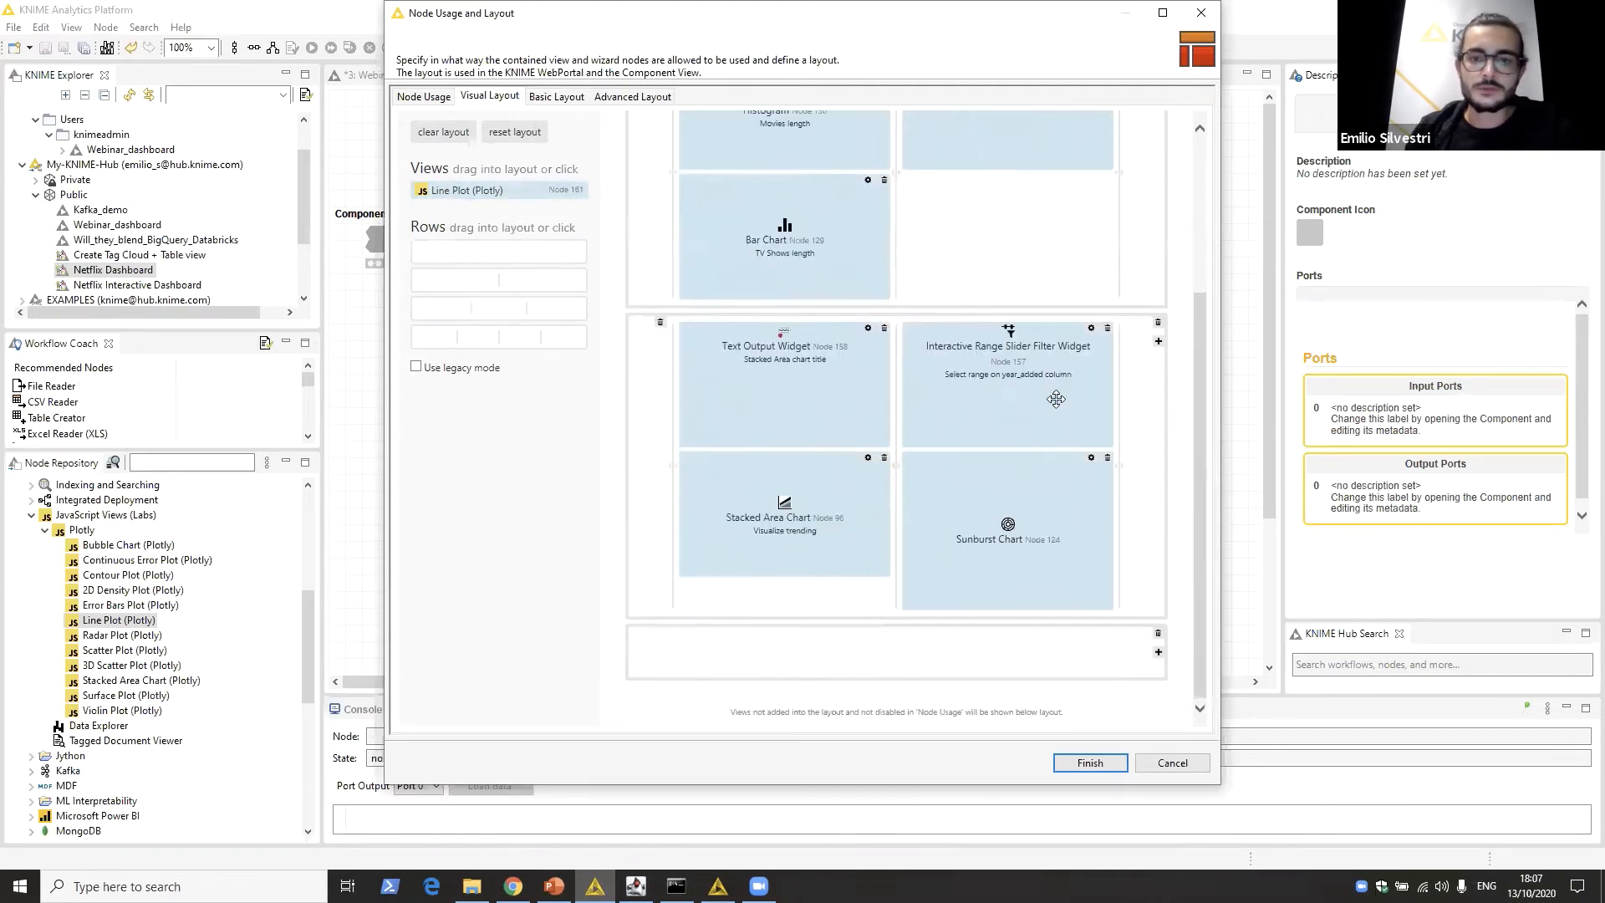
{"action": "left_click_drag", "start_coordinate": [487, 188], "coordinate": [877, 656]}
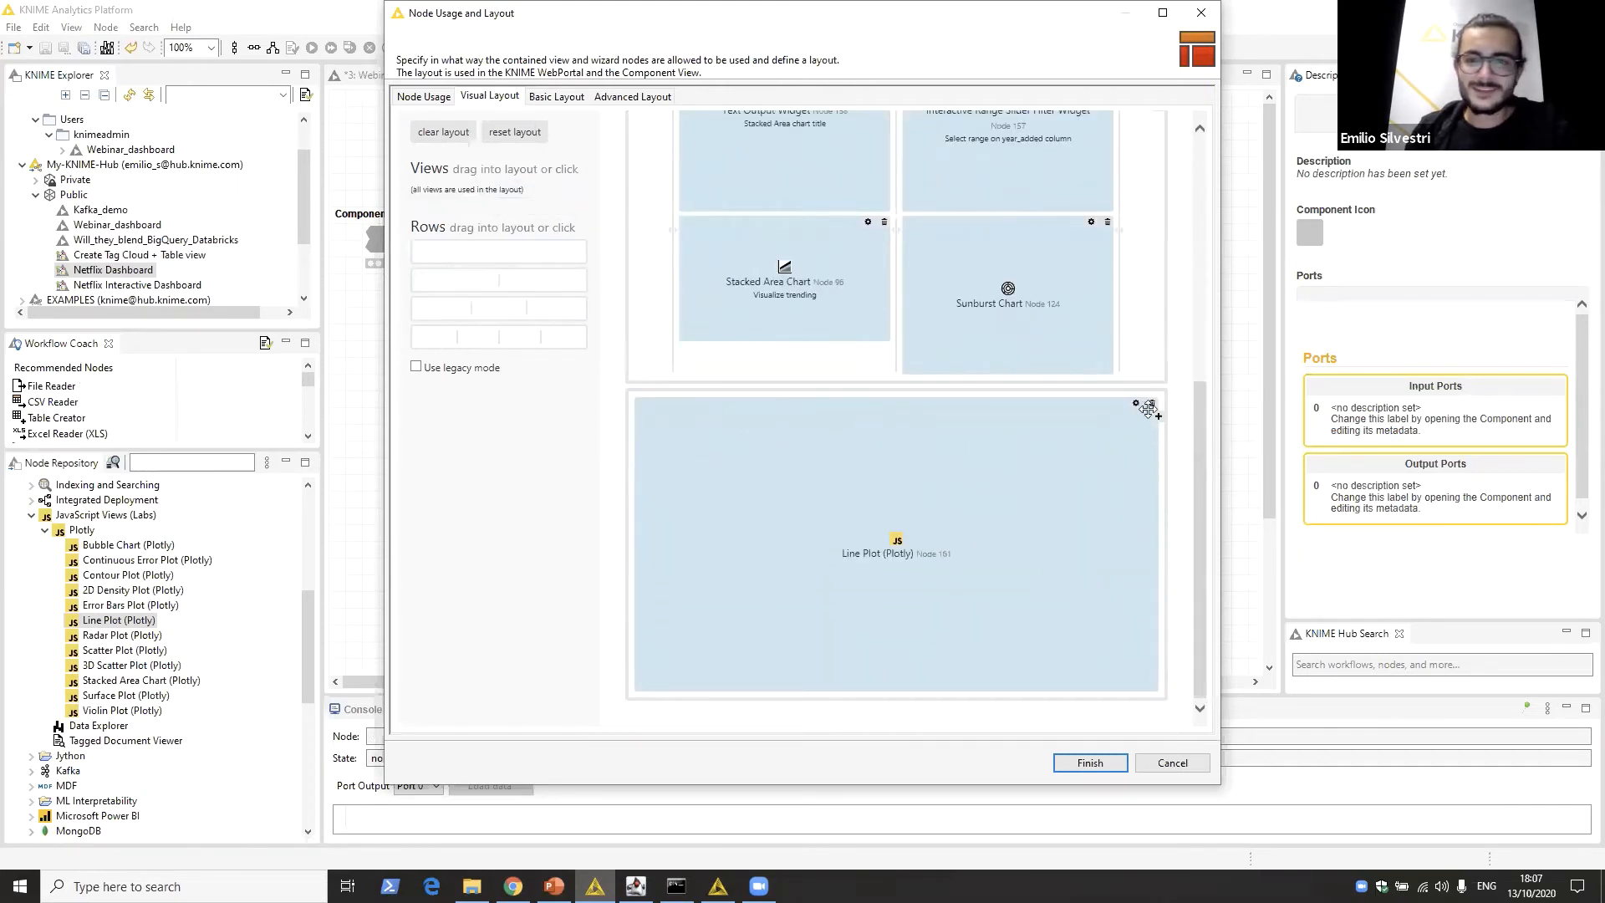
Step: Split the line plot's row into three columns, shrink the outer two to narrow side margins around the plot, and save the layout
{"action": "left_click", "coordinate": [1158, 415]}
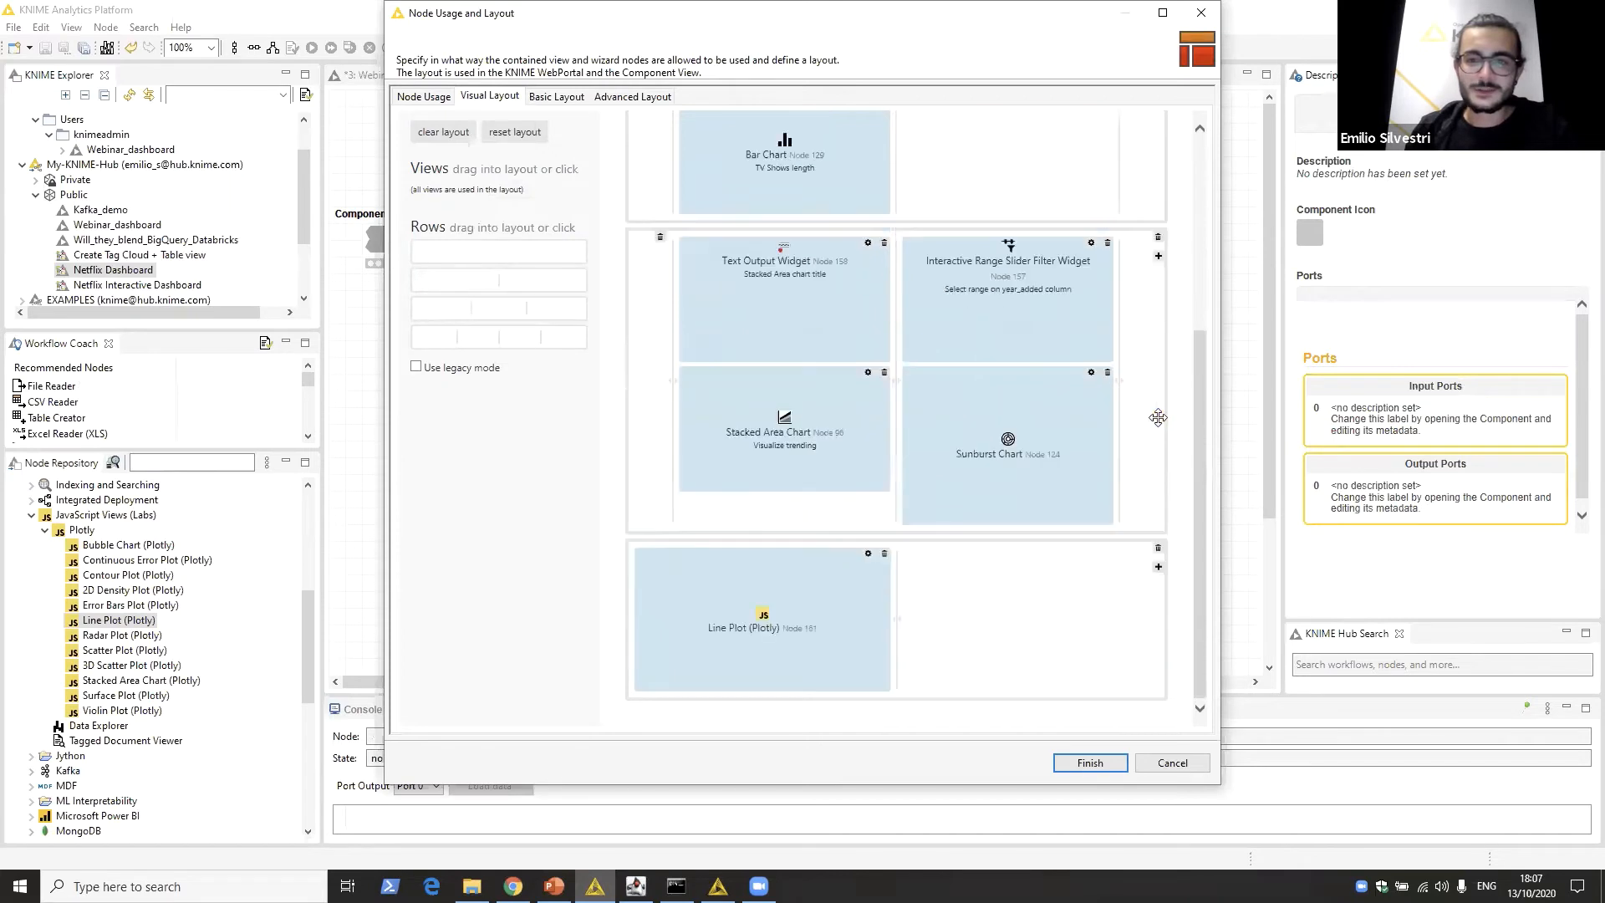
{"action": "left_click", "coordinate": [1157, 567]}
{"action": "left_click_drag", "start_coordinate": [816, 630], "coordinate": [687, 622]}
{"action": "left_click_drag", "start_coordinate": [977, 651], "coordinate": [1120, 644]}
{"action": "left_click", "coordinate": [1089, 762]}
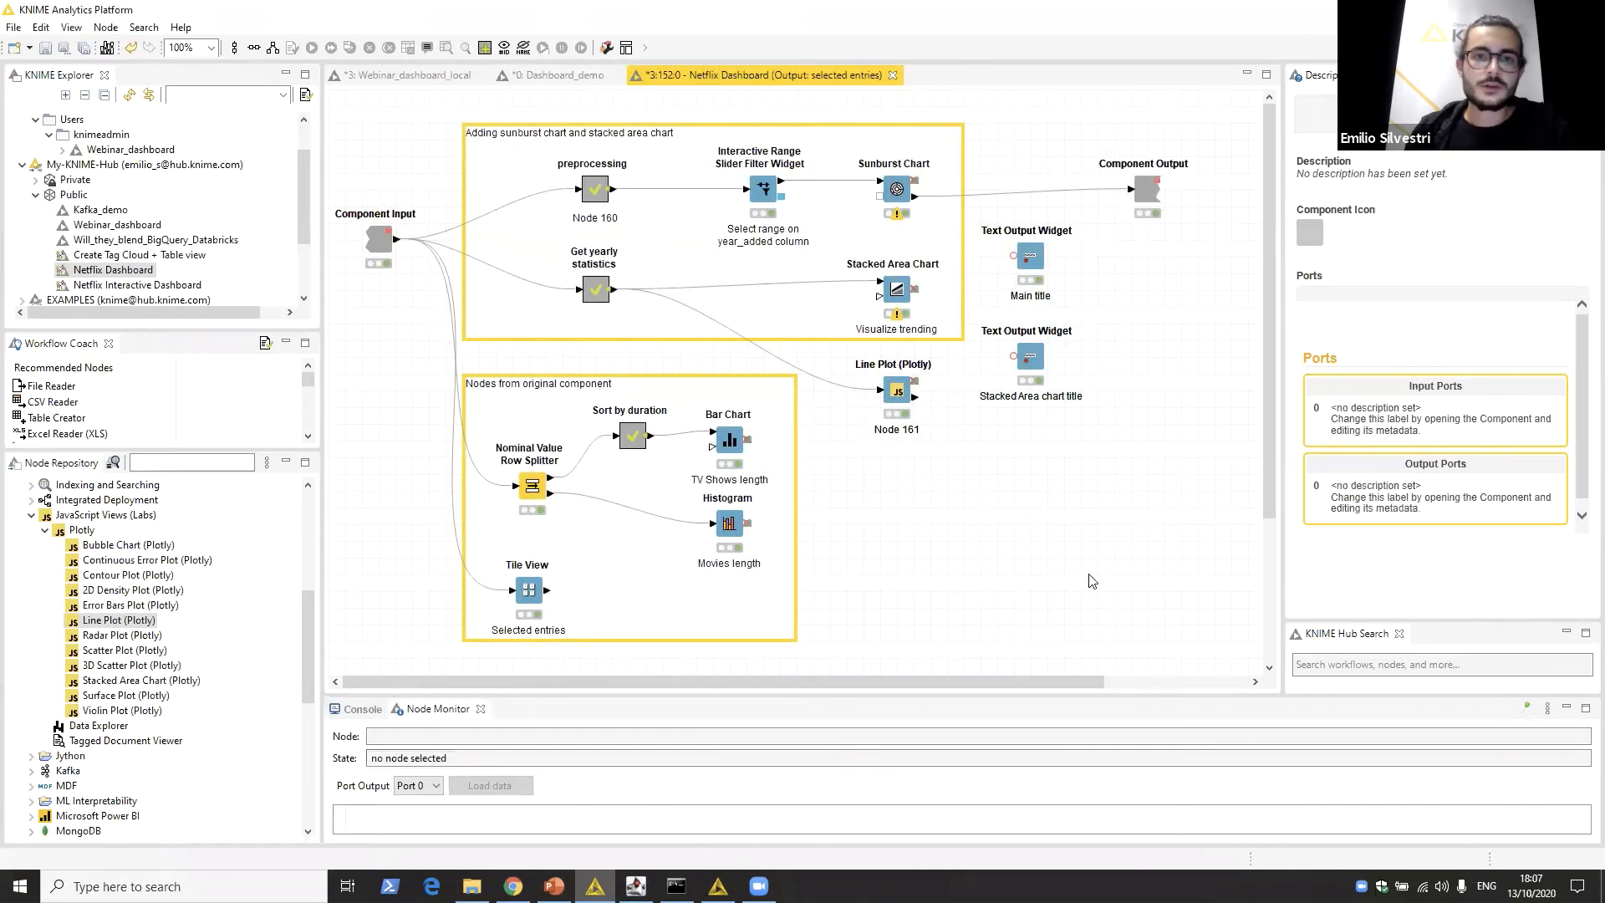
Step: Close the component editor, examine the Yearly statistics plot in the Netflix Dashboard's interactive view by zooming to about 2016–2018, and close the view
{"action": "middle_click", "coordinate": [713, 84]}
{"action": "right_click", "coordinate": [606, 338]}
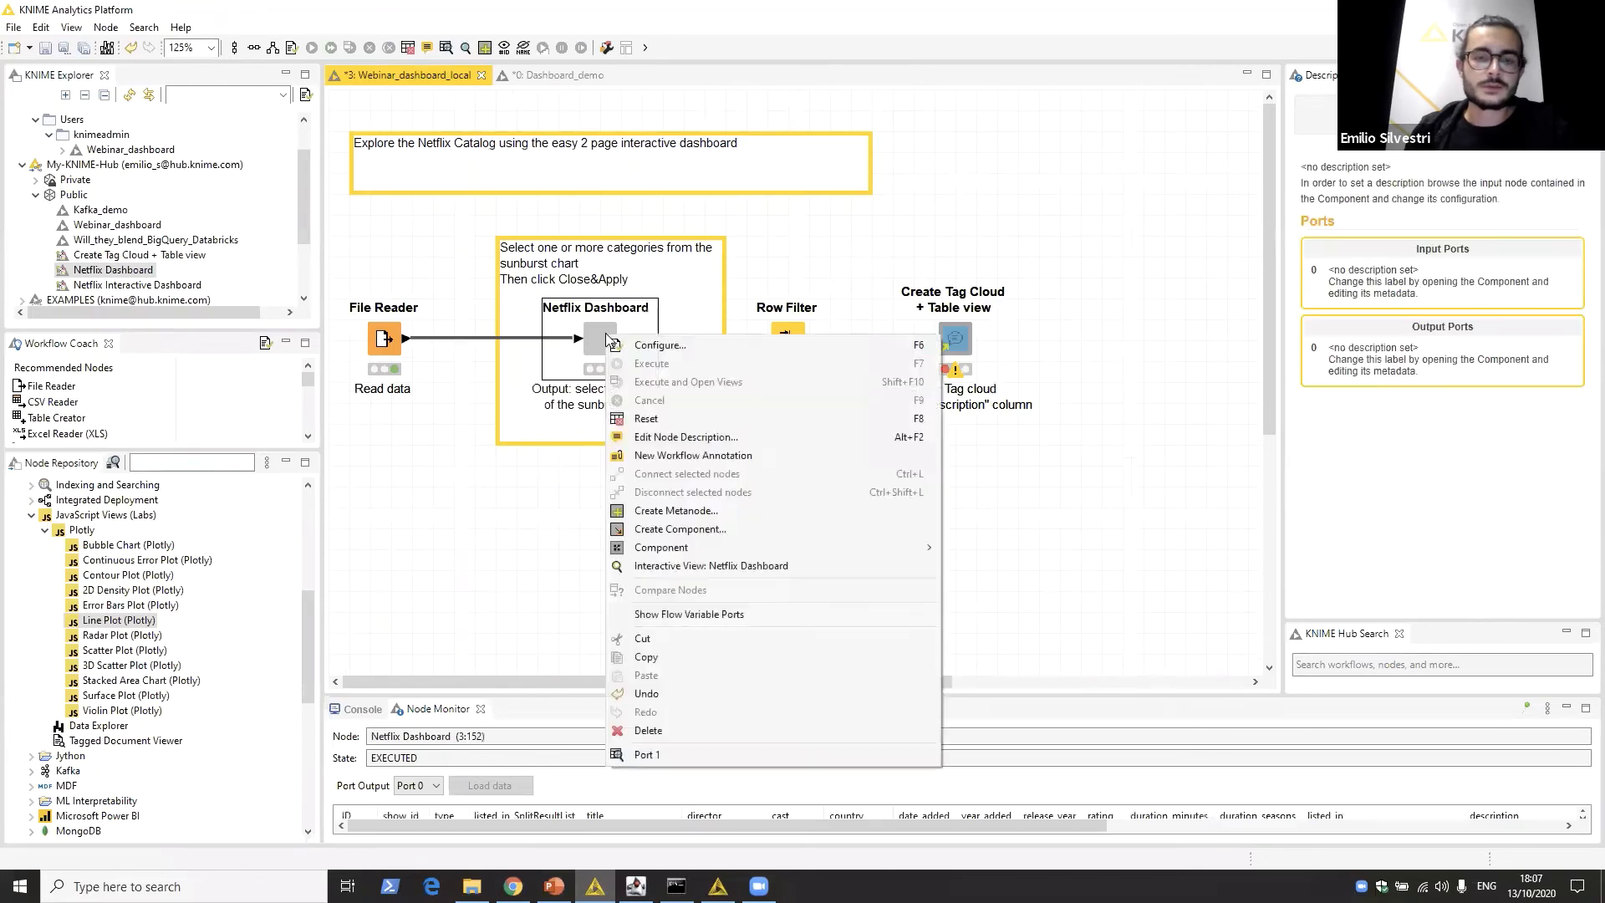
{"action": "left_click", "coordinate": [800, 566]}
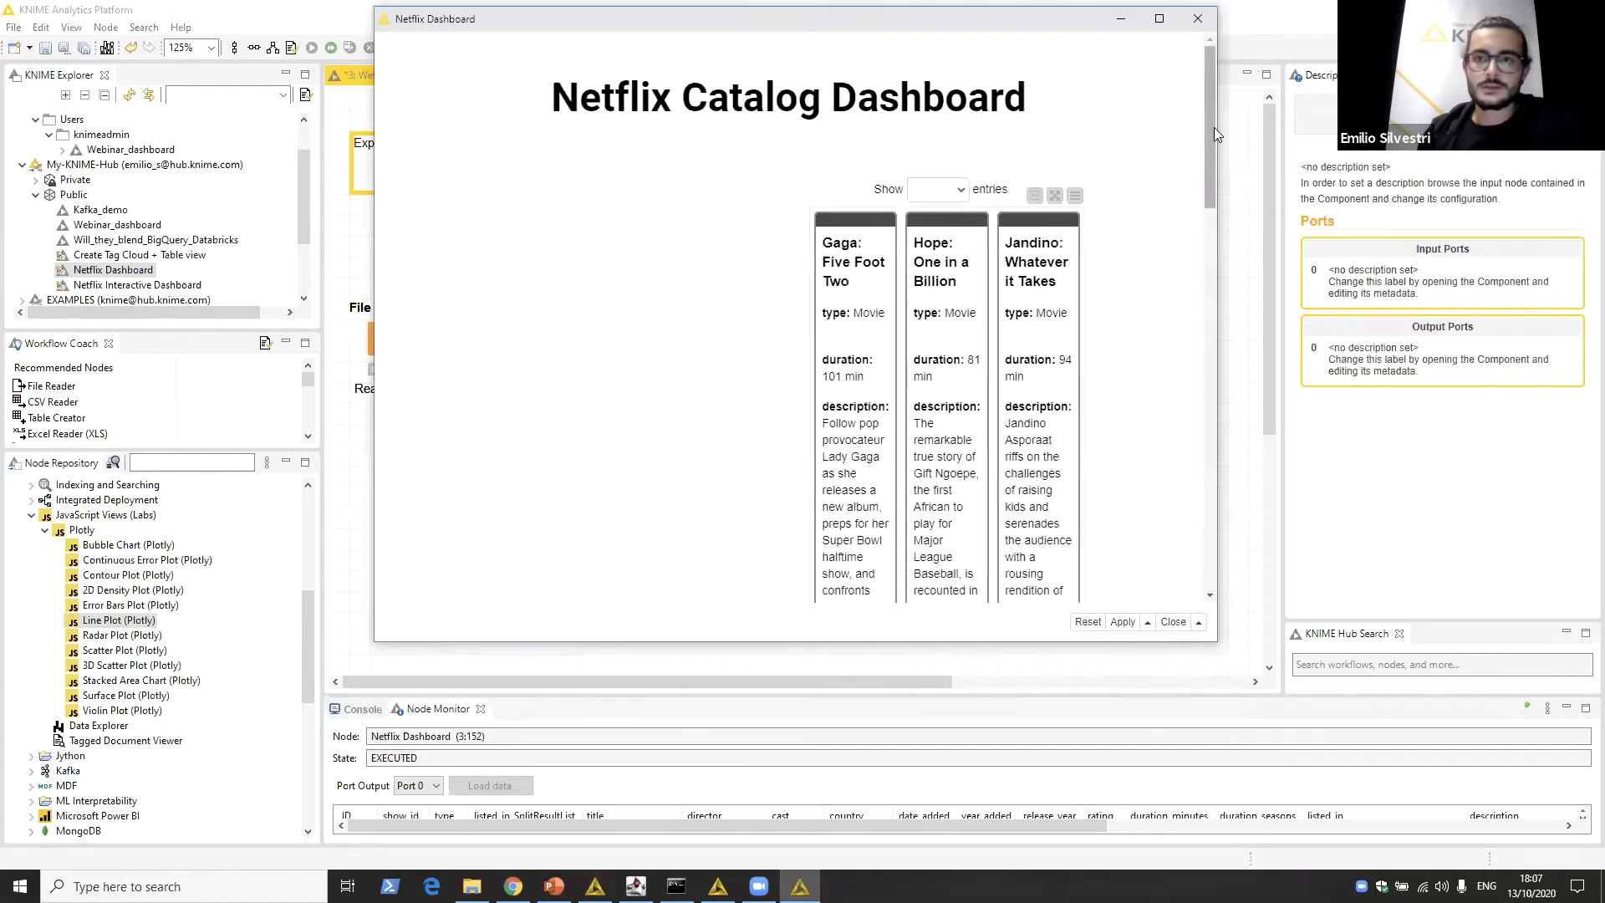
{"action": "left_click_drag", "start_coordinate": [1210, 114], "coordinate": [1158, 443]}
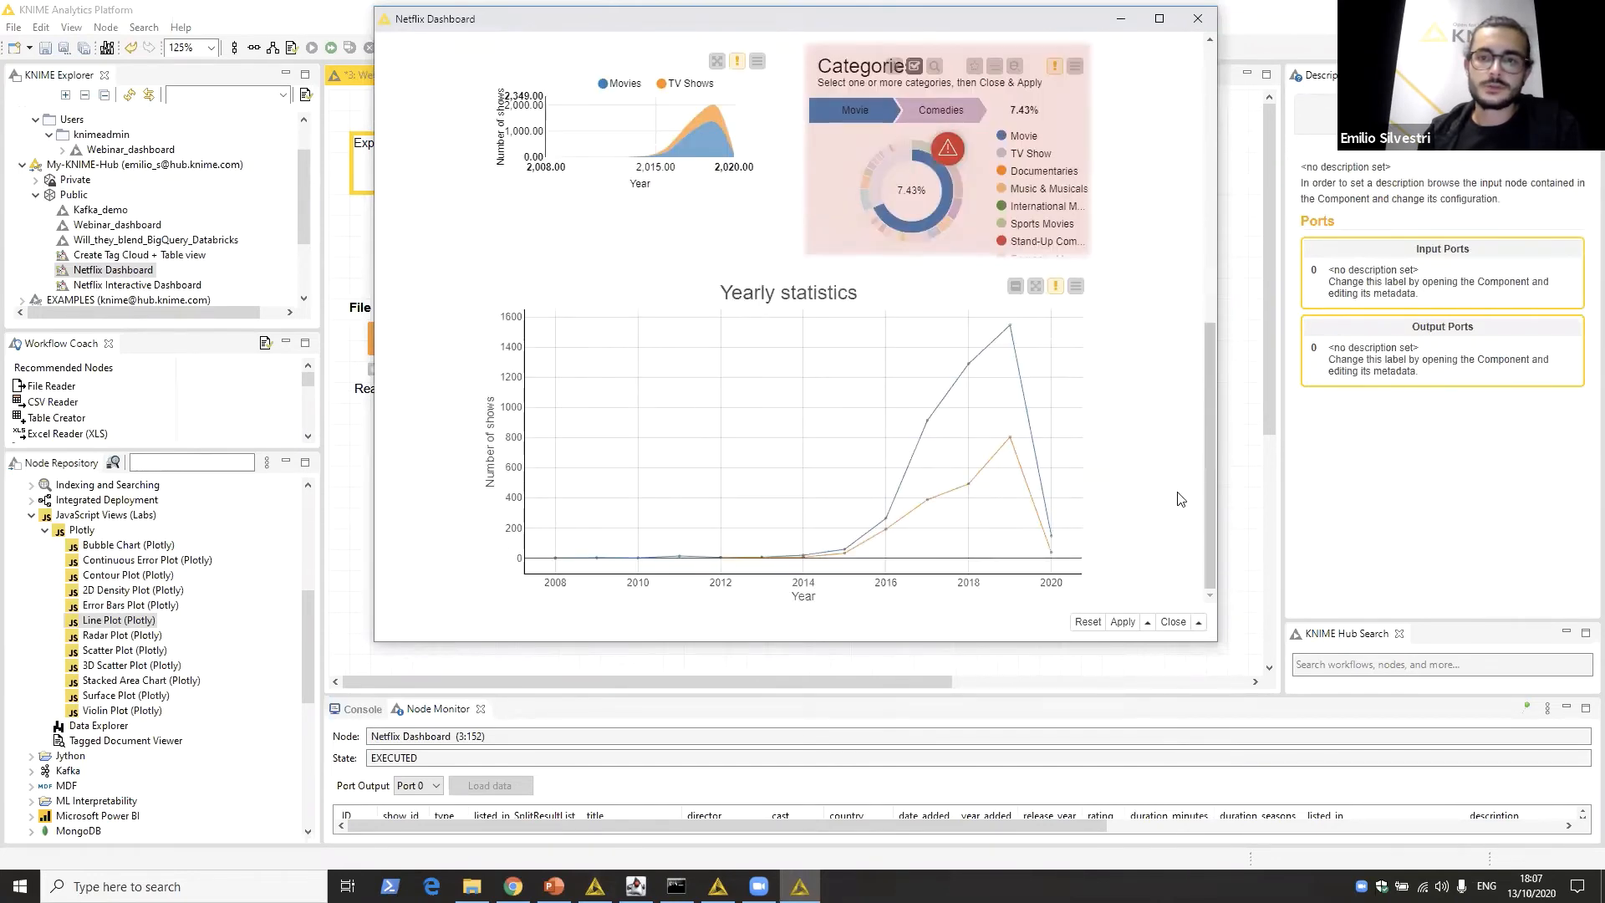
{"action": "left_click_drag", "start_coordinate": [882, 491], "coordinate": [987, 487]}
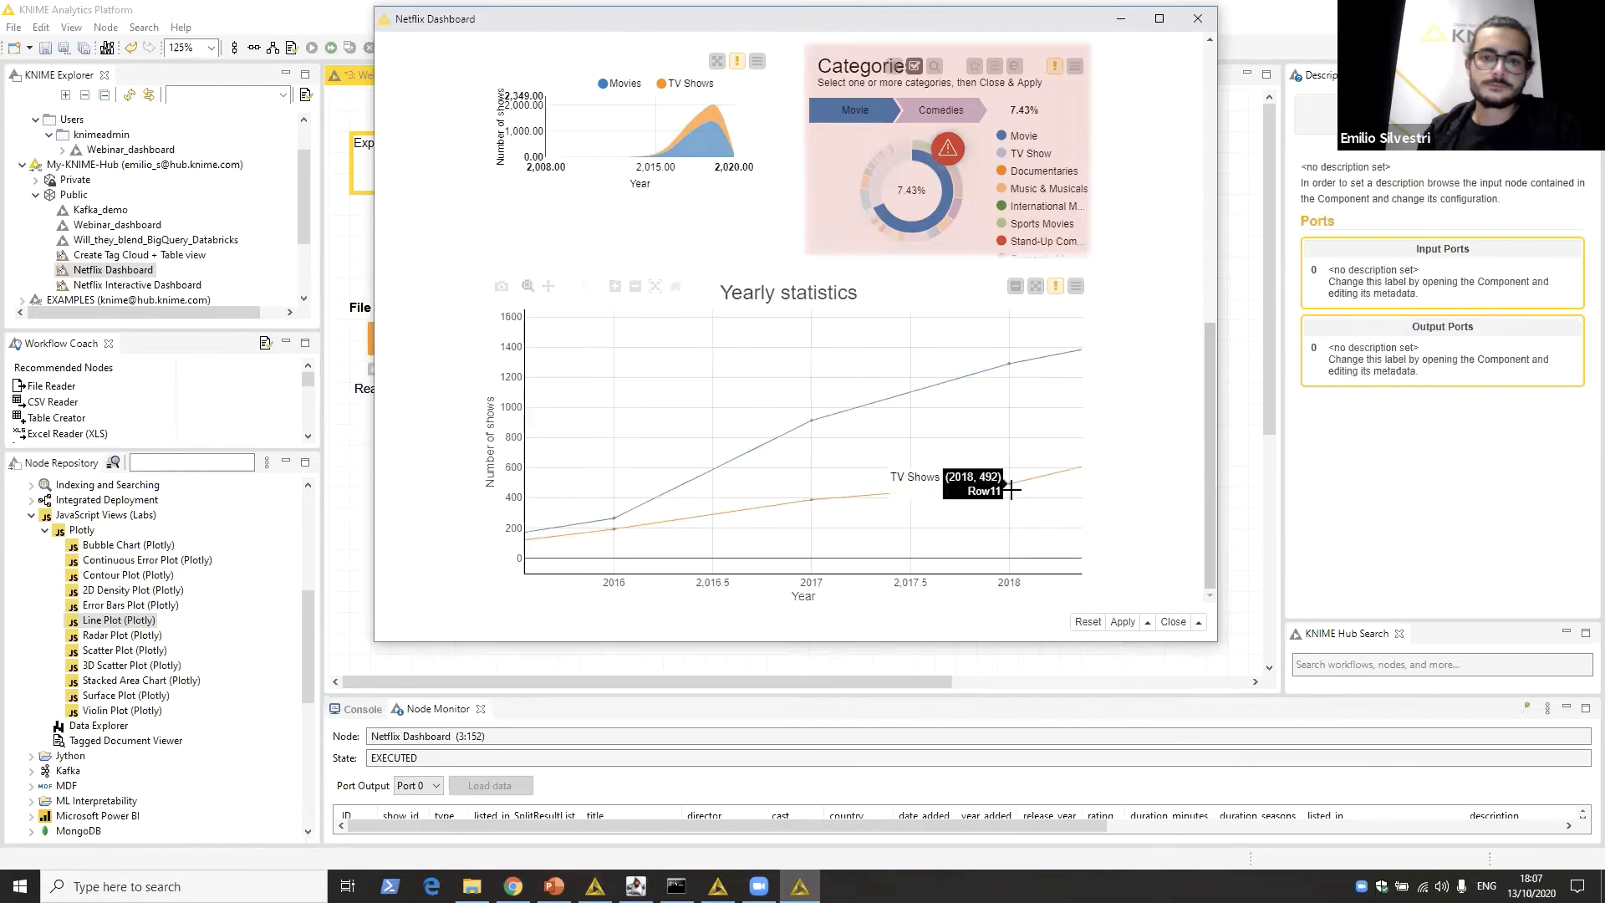
{"action": "left_click", "coordinate": [1198, 20]}
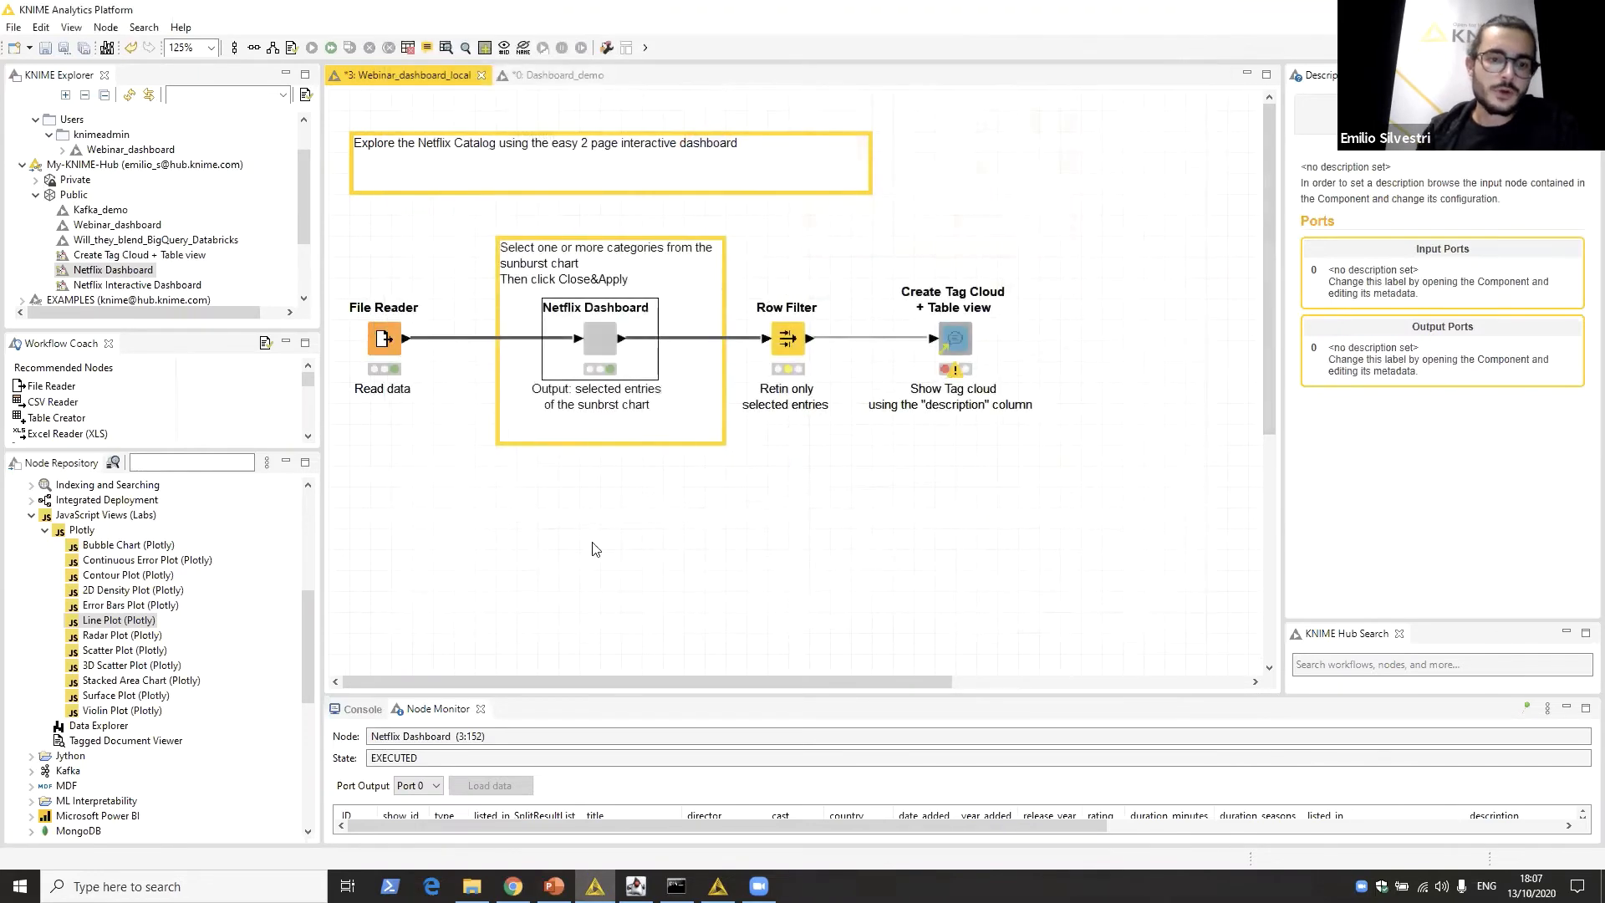
Step: Reset the Netflix Dashboard component and execute it again with its interactive view opened
{"action": "left_click", "coordinate": [596, 548]}
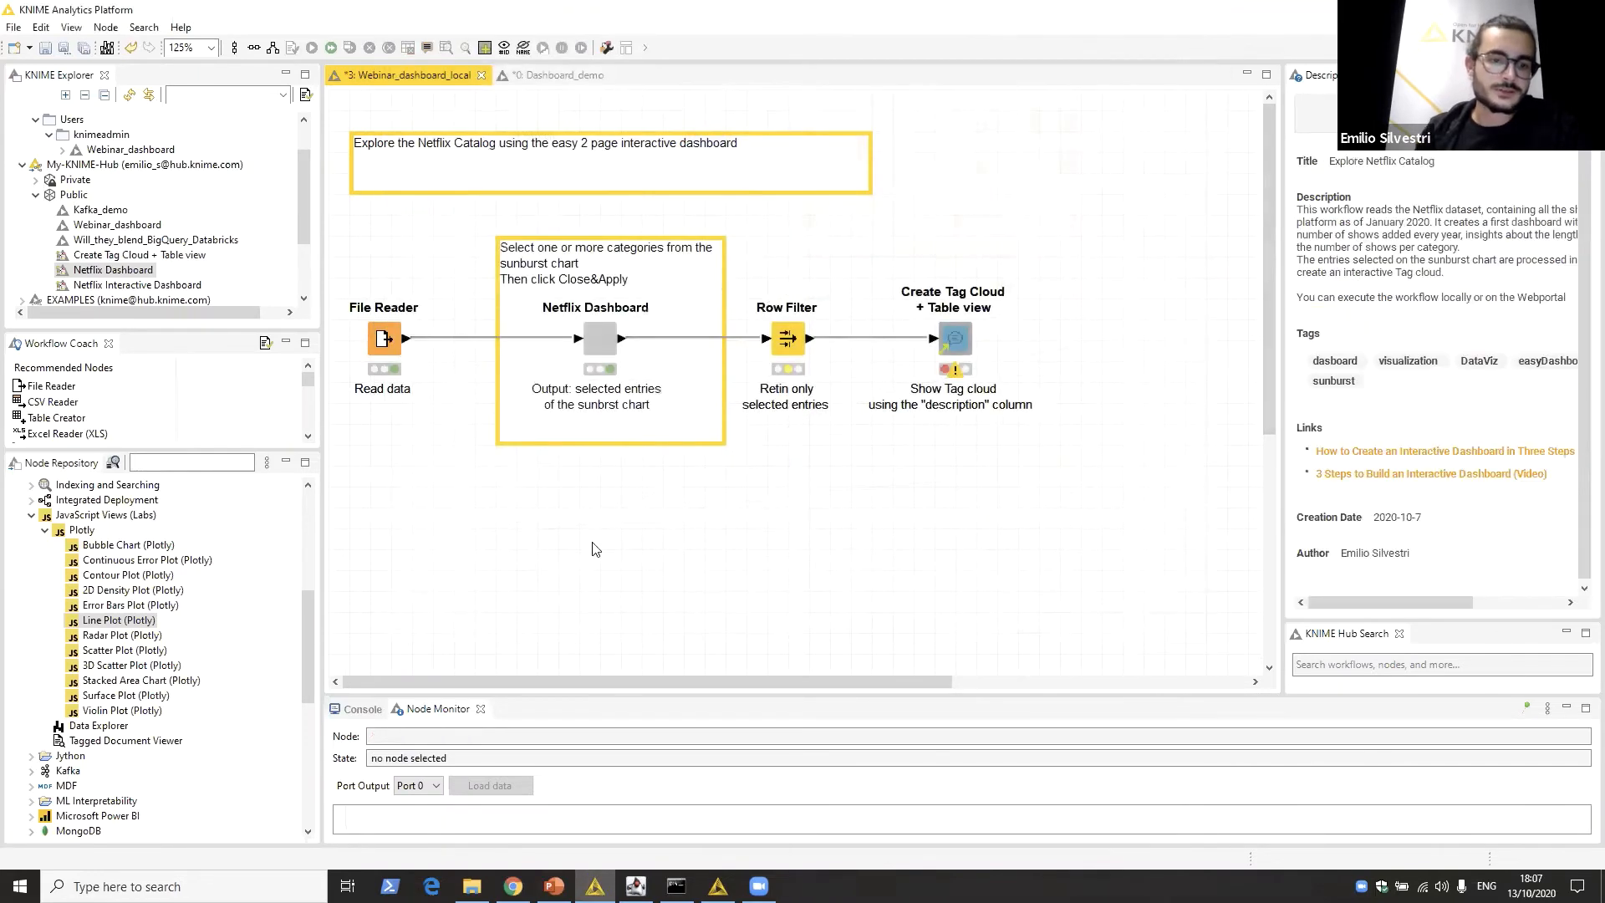
{"action": "right_click", "coordinate": [595, 337]}
{"action": "key", "text": "Escape"}
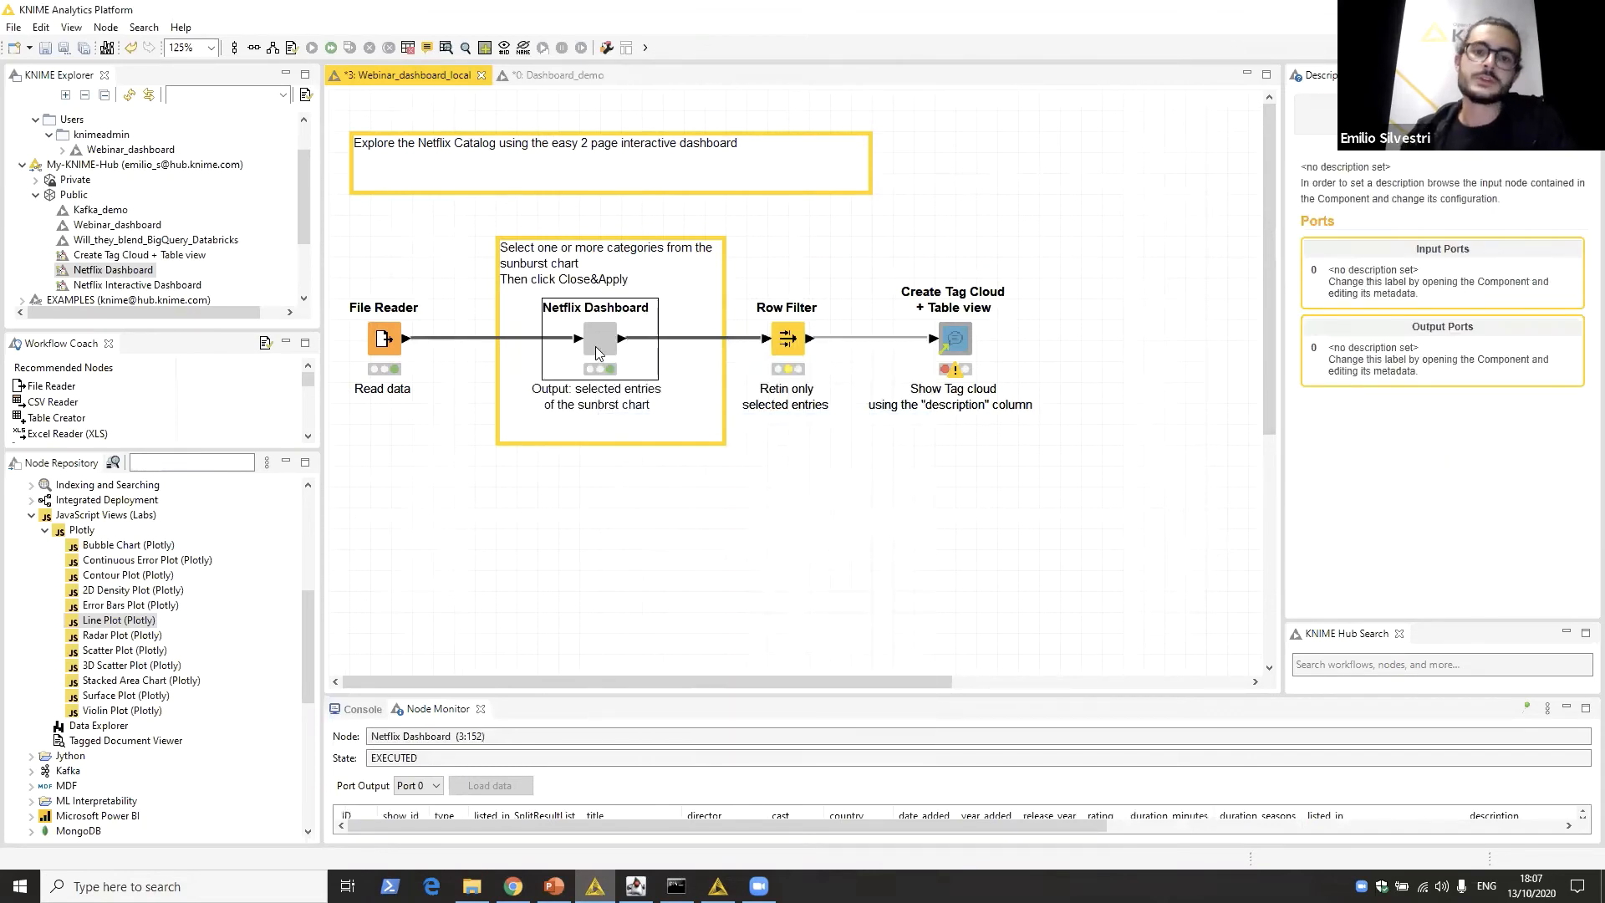
{"action": "right_click", "coordinate": [598, 351]}
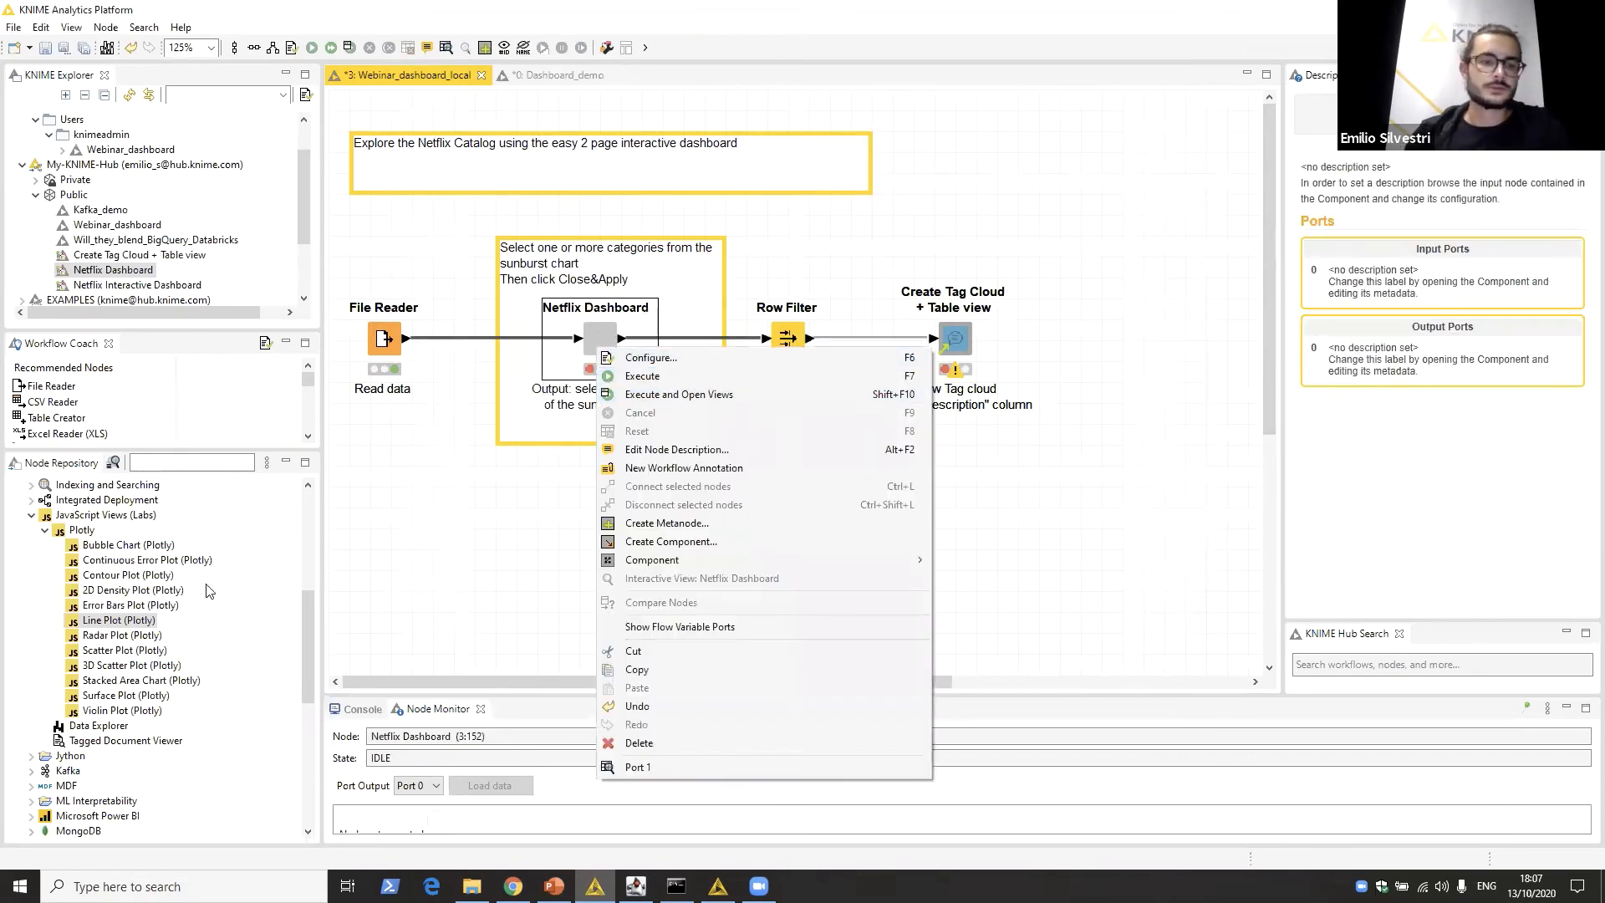
{"action": "left_click", "coordinate": [761, 372]}
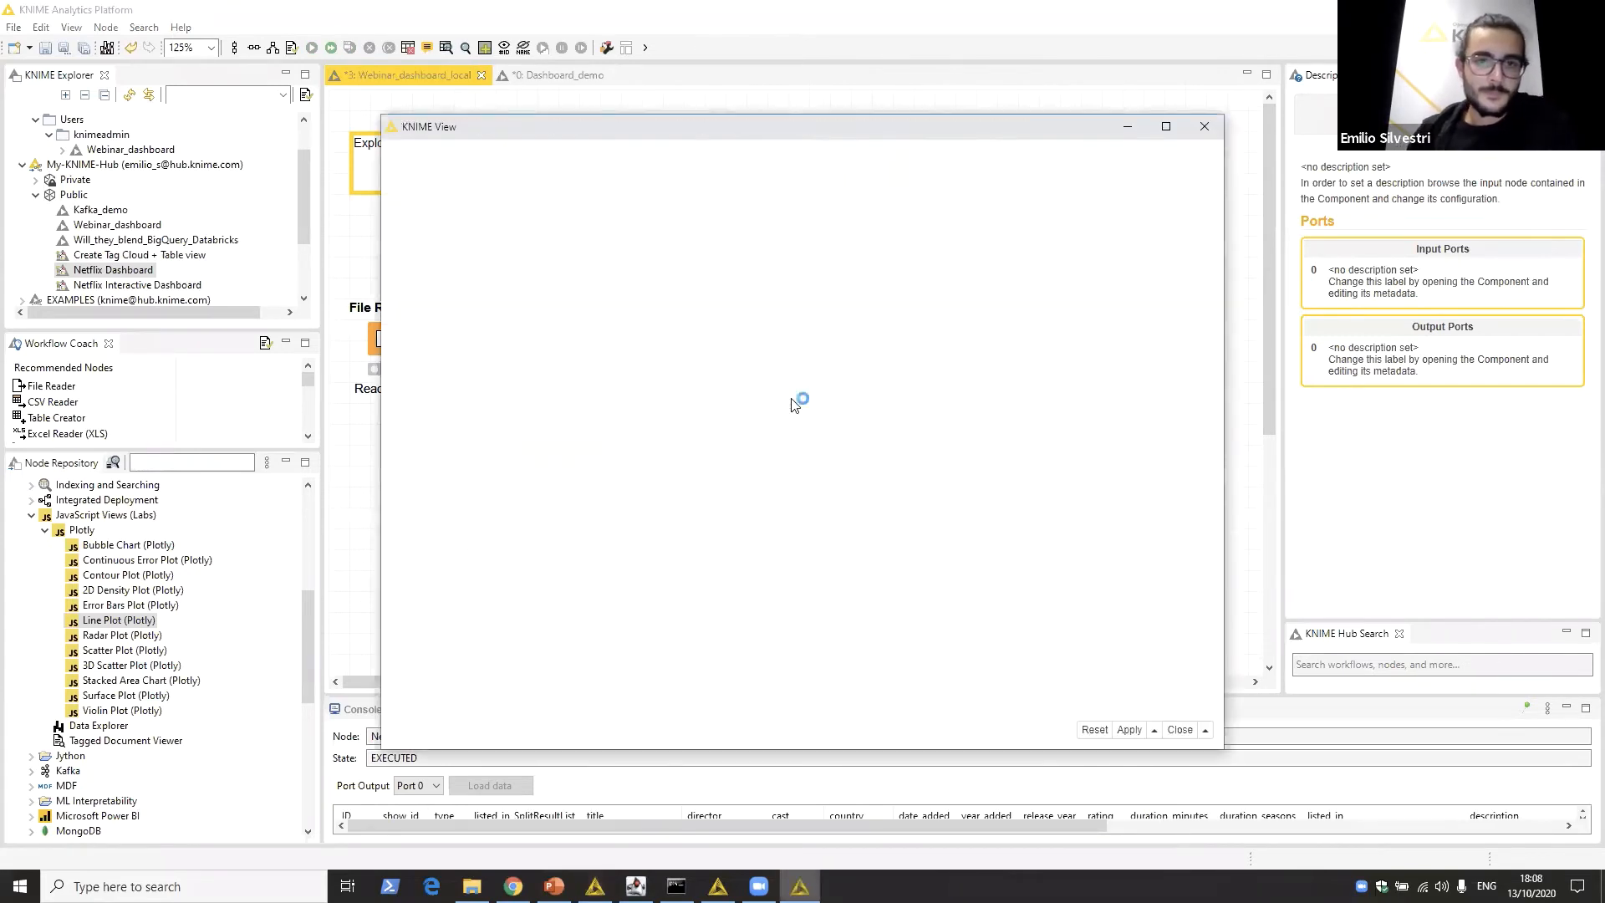
Step: Look through the re-executed dashboard from the histograms to the Yearly statistics plot and close the view
{"action": "left_click_drag", "start_coordinate": [764, 123], "coordinate": [702, 65]}
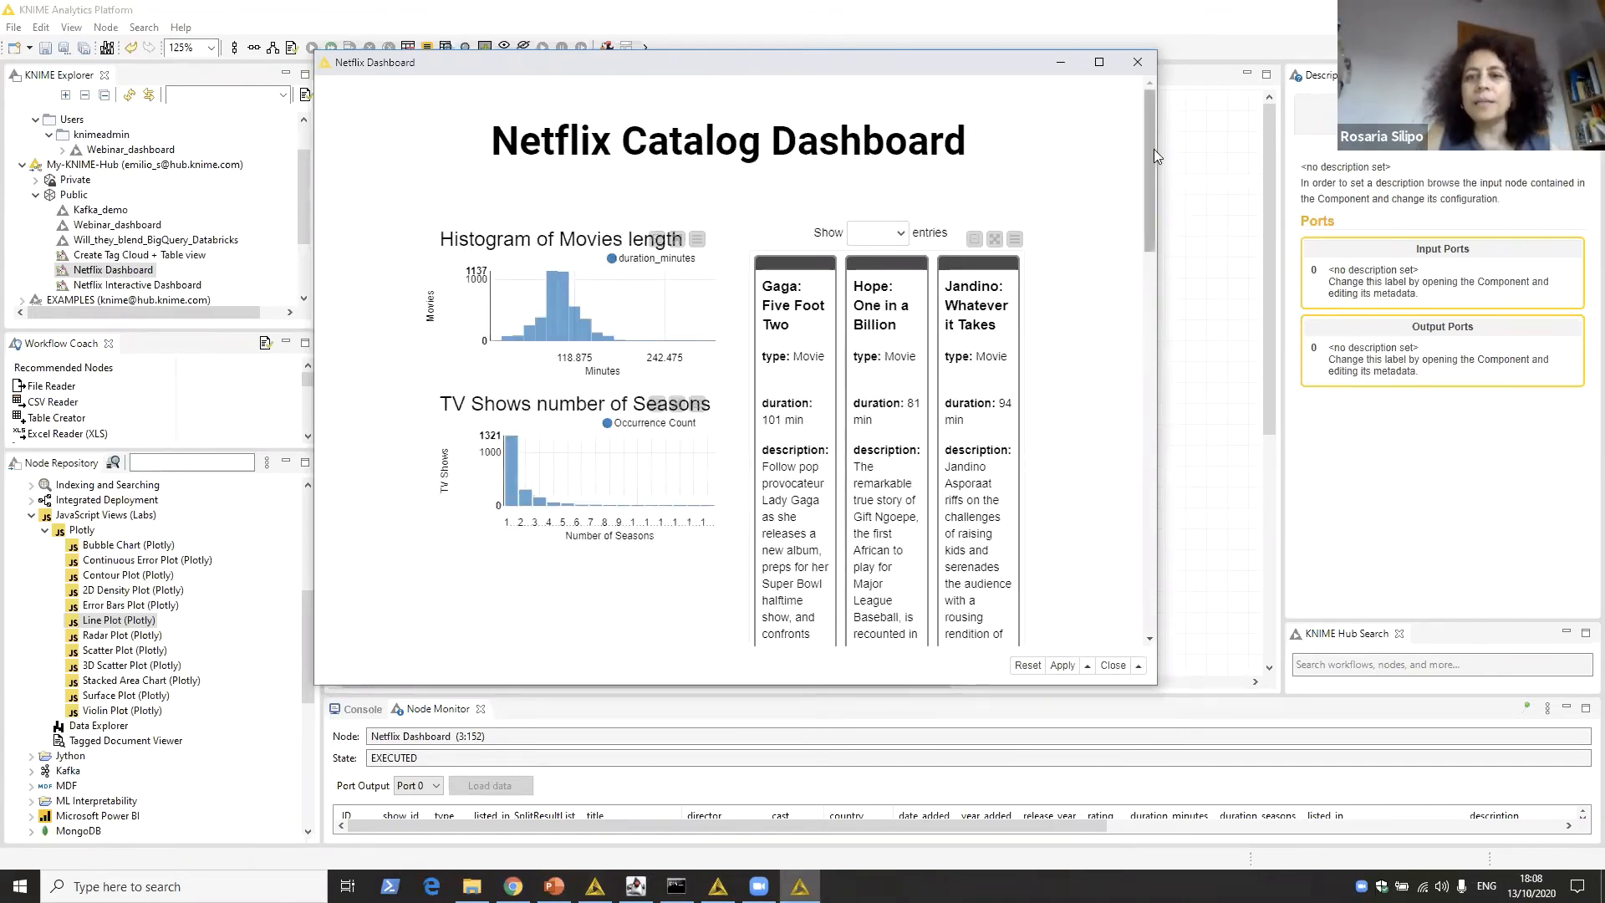
{"action": "left_click_drag", "start_coordinate": [1148, 152], "coordinate": [1156, 358]}
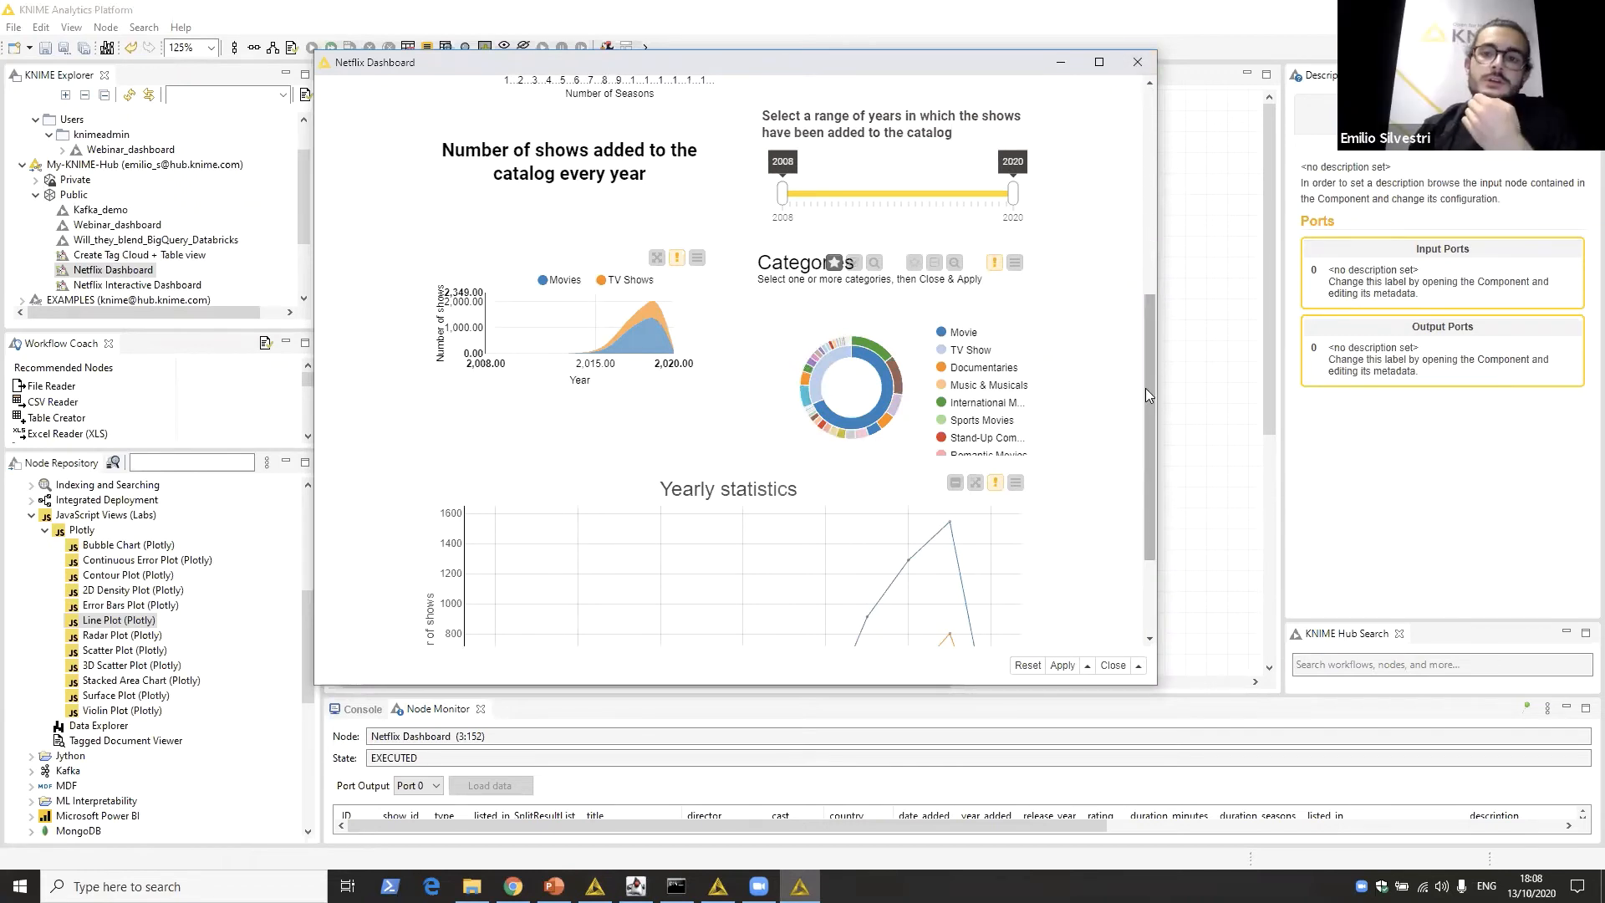
{"action": "left_click_drag", "start_coordinate": [1145, 387], "coordinate": [1159, 334]}
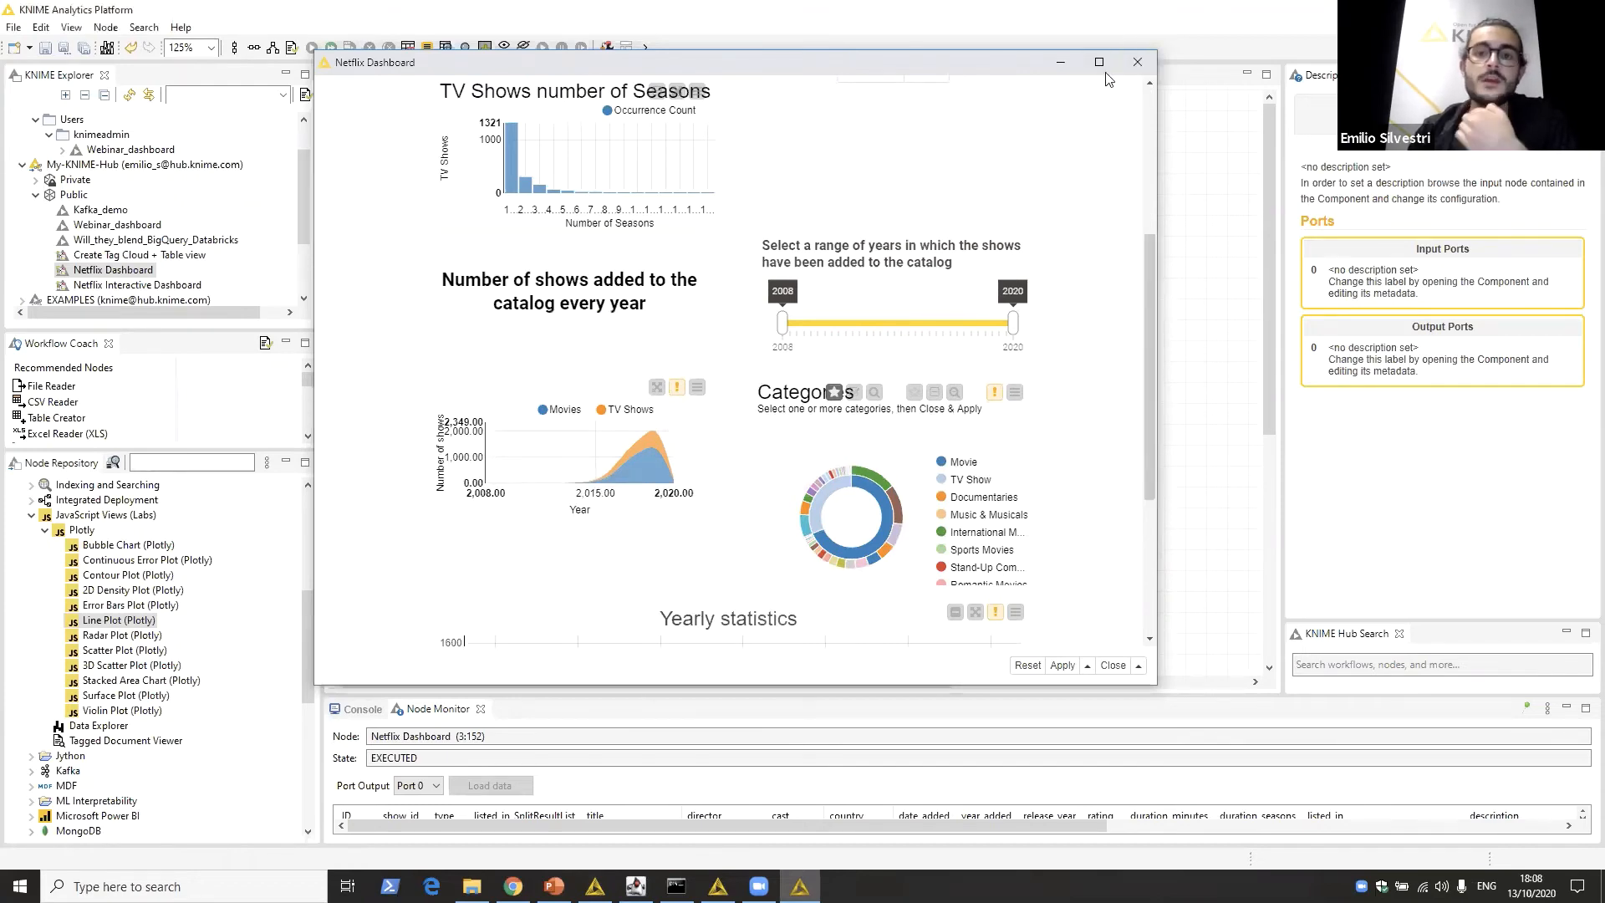
{"action": "left_click", "coordinate": [1137, 62]}
Step: Open the Create Tag Cloud + Table view component, examine its text-processing nodes, and return to the main workflow
{"action": "left_click", "coordinate": [953, 332]}
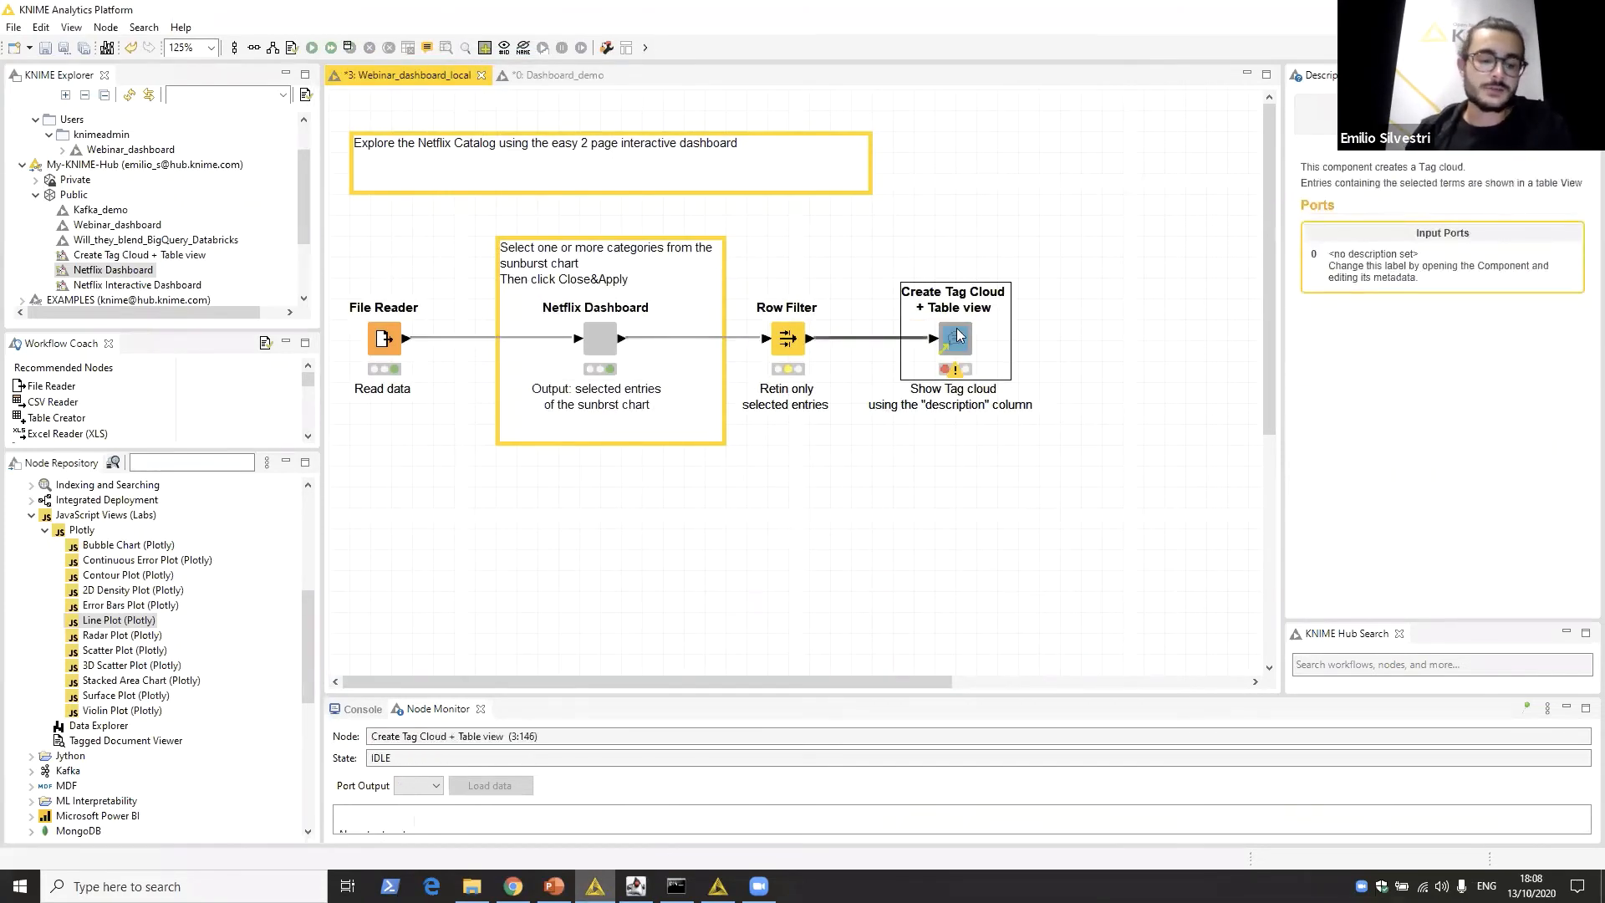
{"action": "right_click", "coordinate": [956, 332]}
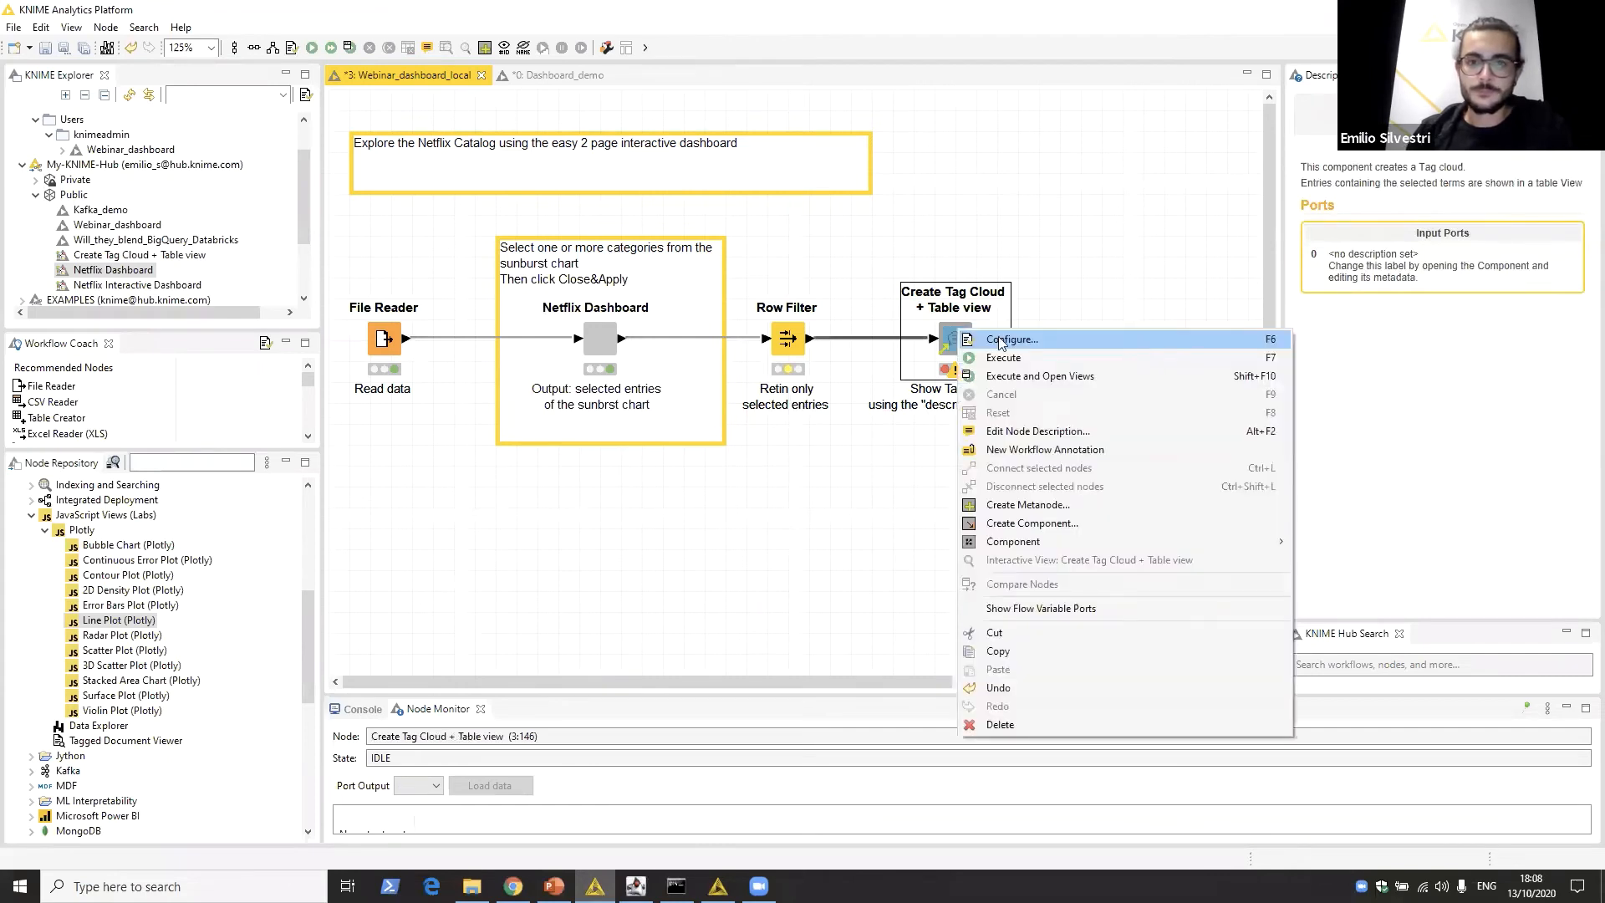
{"action": "mouse_move", "coordinate": [1150, 548]}
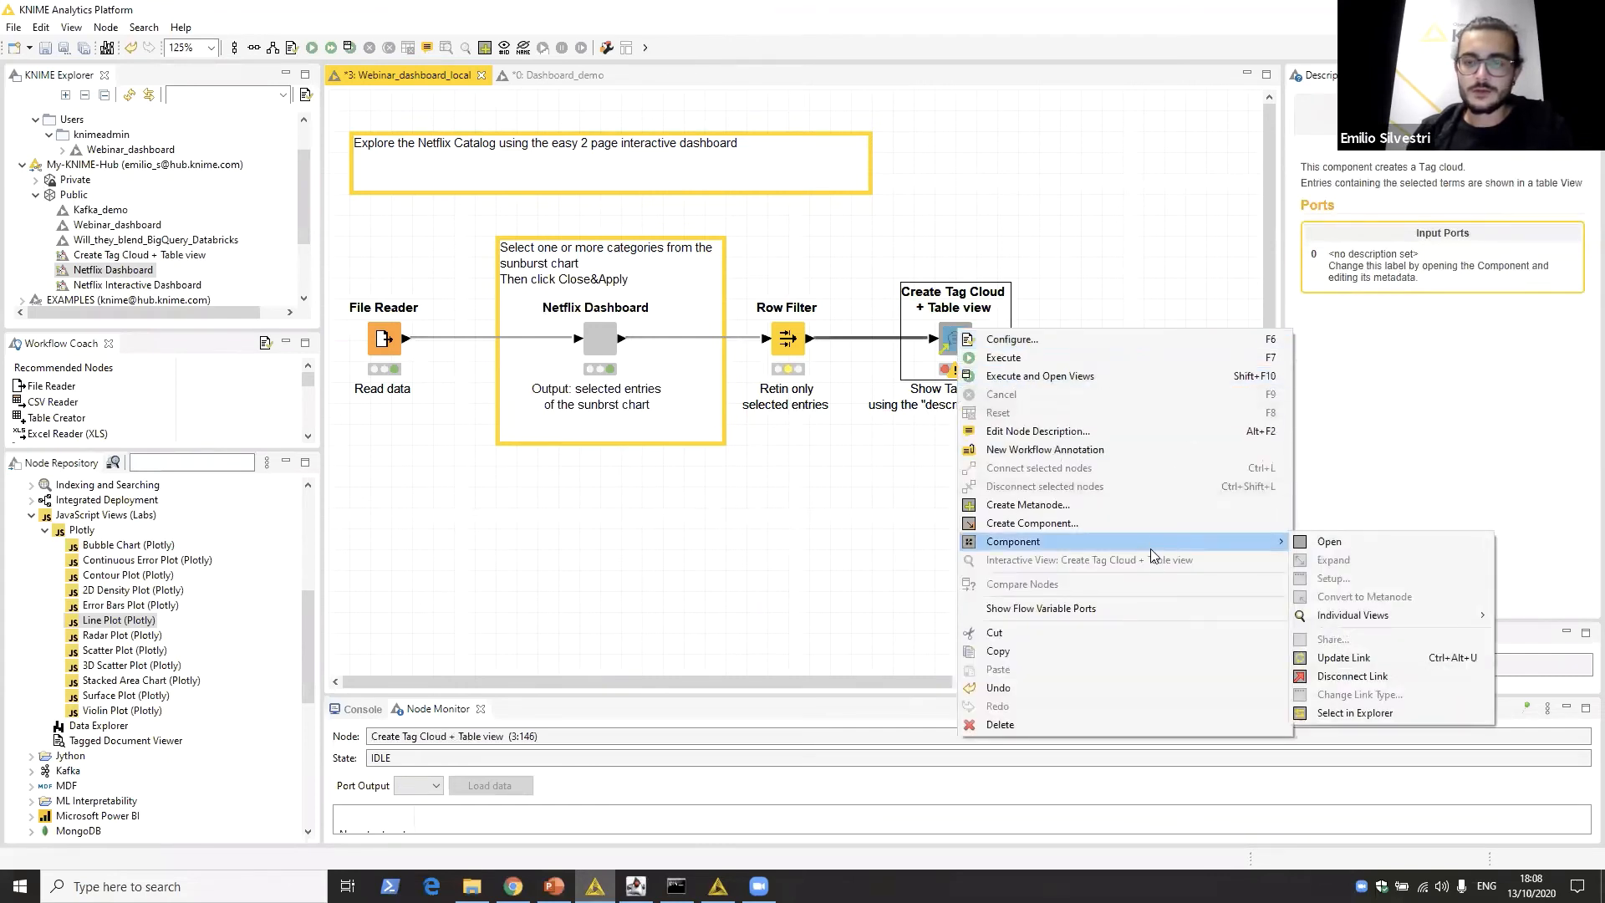
{"action": "left_click", "coordinate": [1405, 550]}
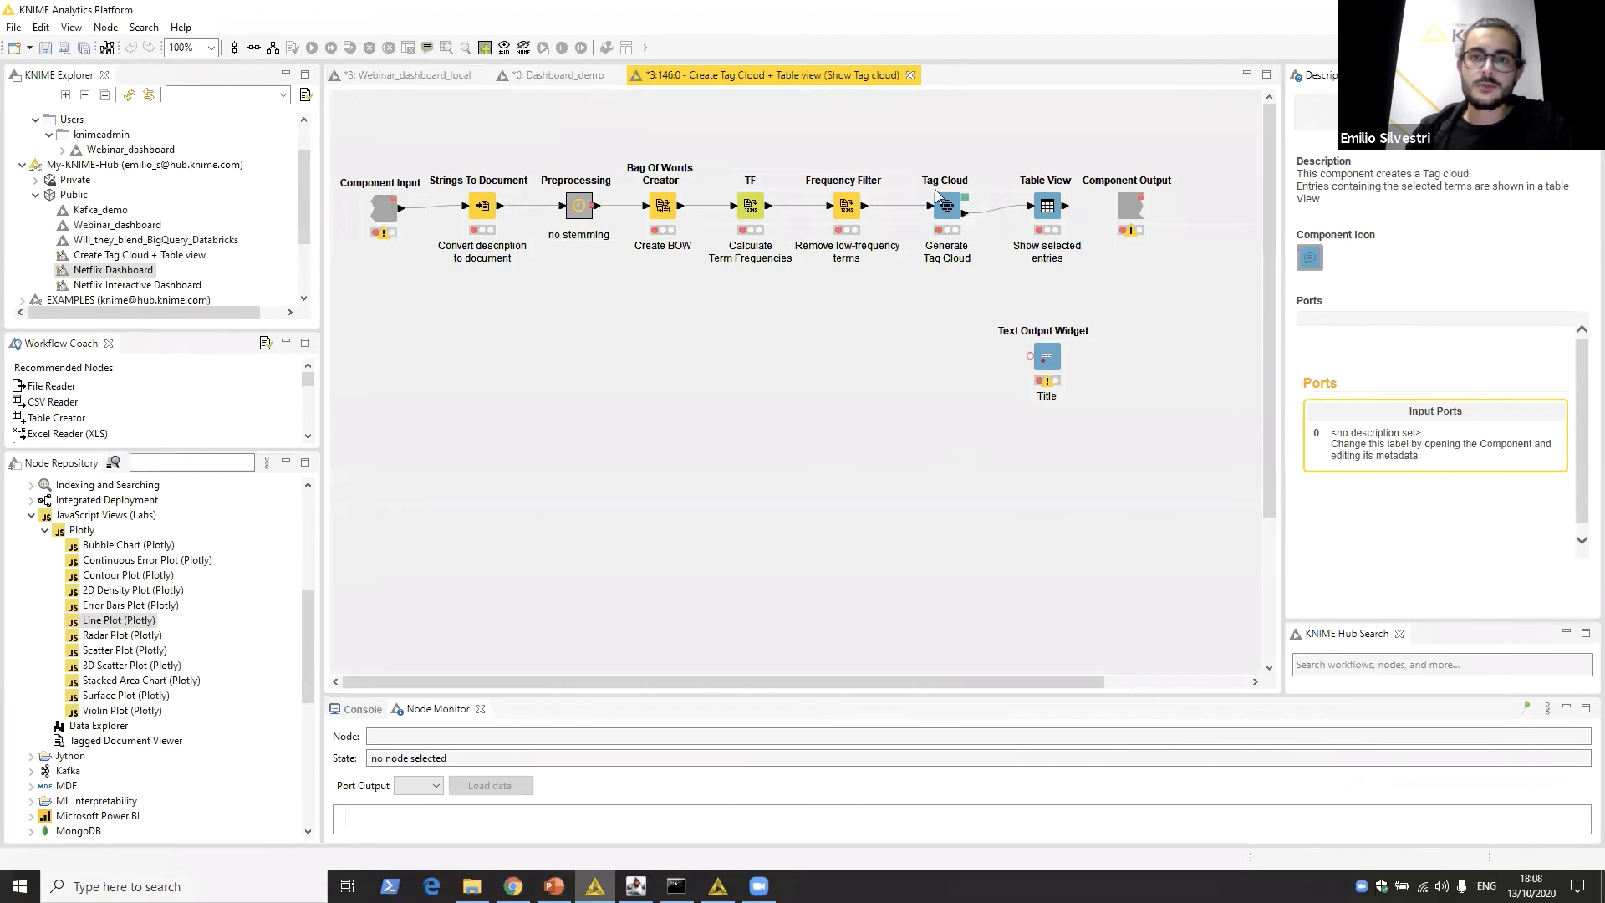
{"action": "left_click_drag", "start_coordinate": [484, 154], "coordinate": [826, 350]}
{"action": "left_click", "coordinate": [826, 357]}
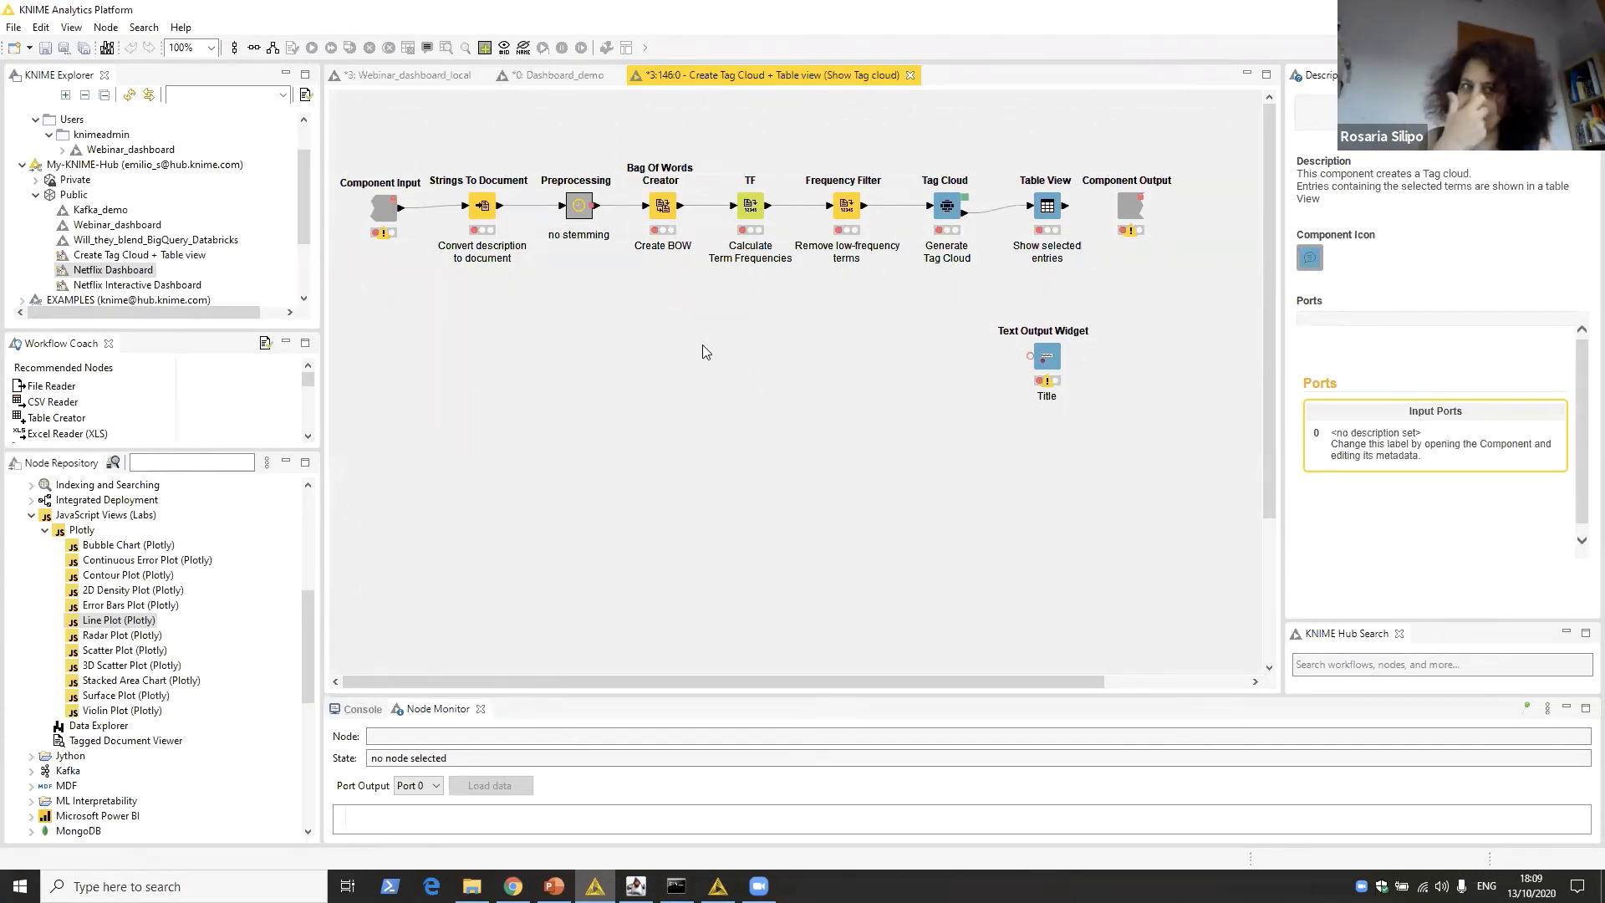
{"action": "middle_click", "coordinate": [747, 71]}
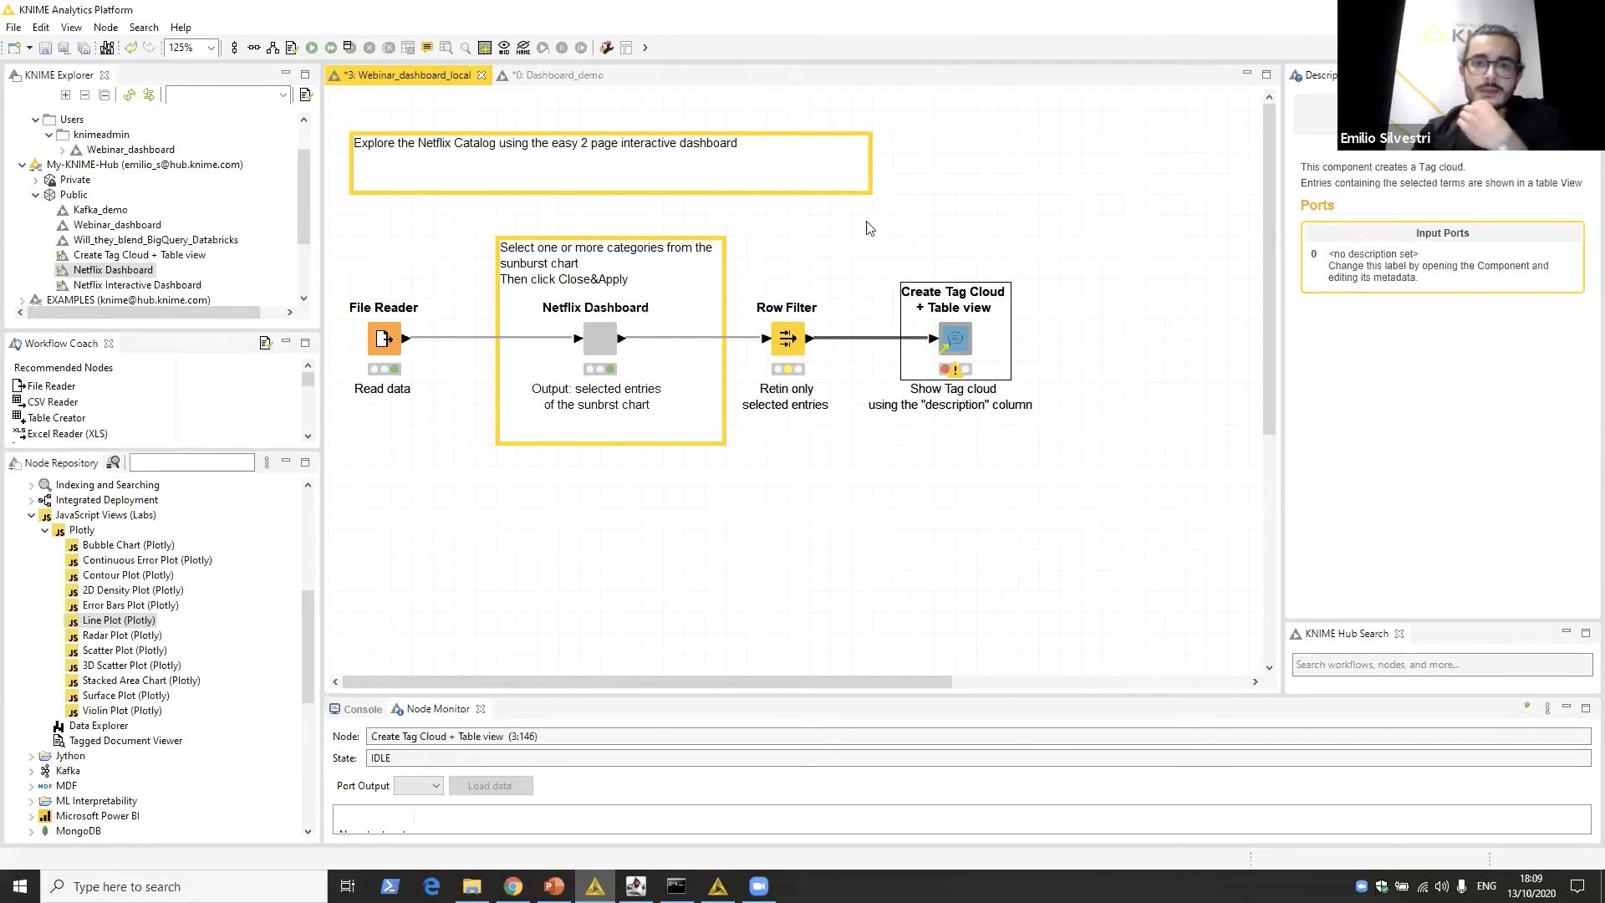
{"action": "left_click", "coordinate": [1105, 218]}
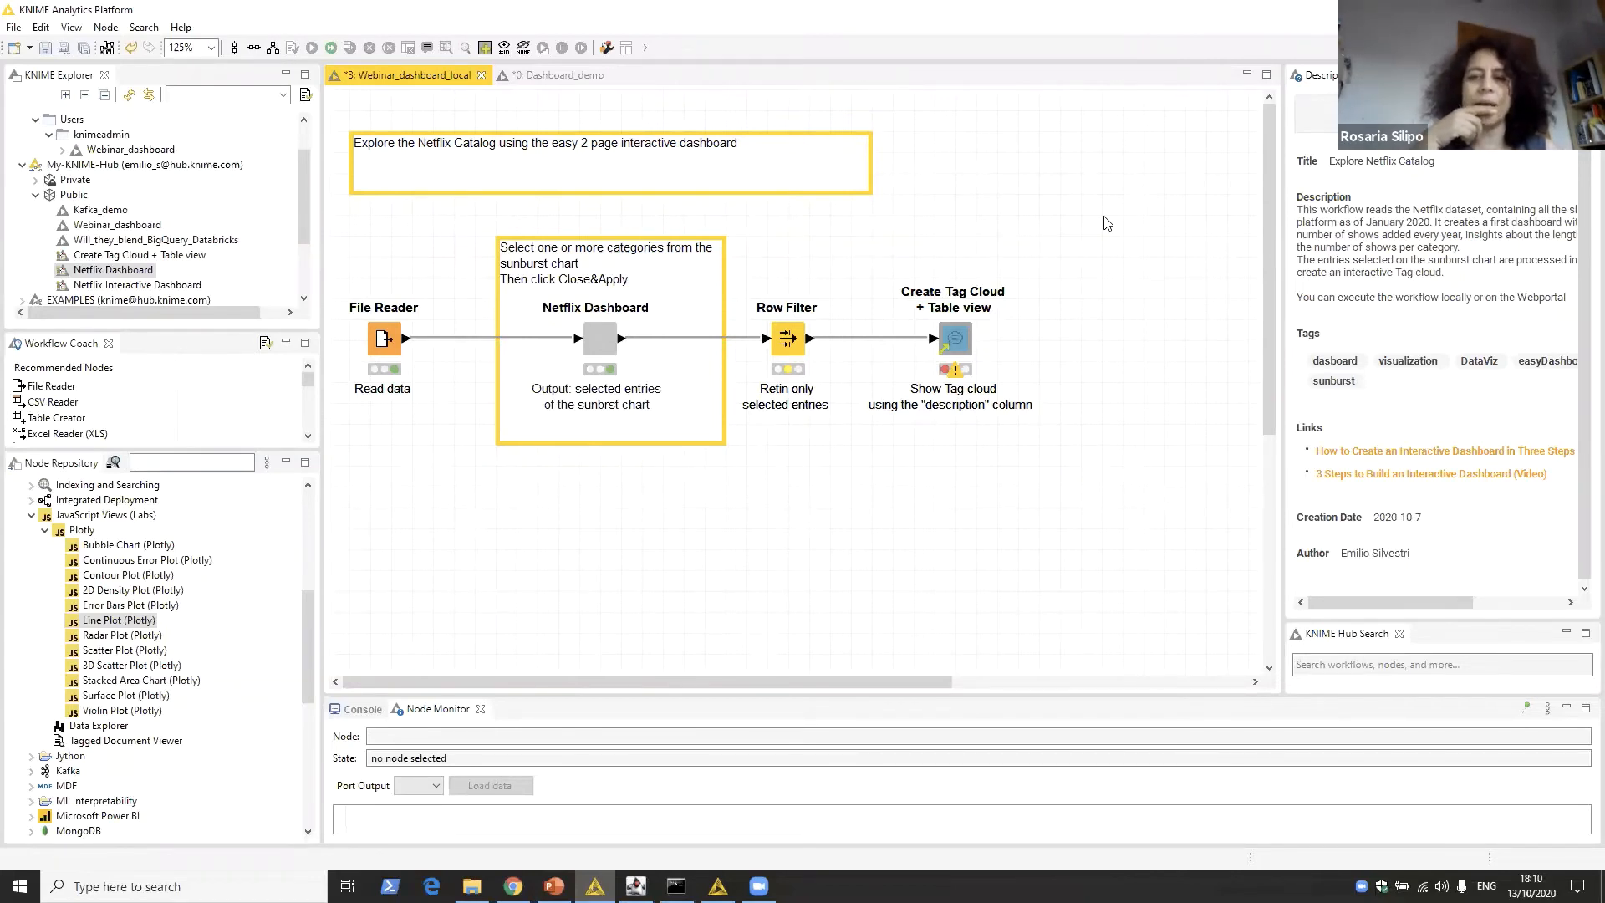
Step: Search the node repository for "scri" and add a Java Snippet node below the Netflix Dashboard component
{"action": "left_click", "coordinate": [189, 461]}
{"action": "key", "text": "Escape"}
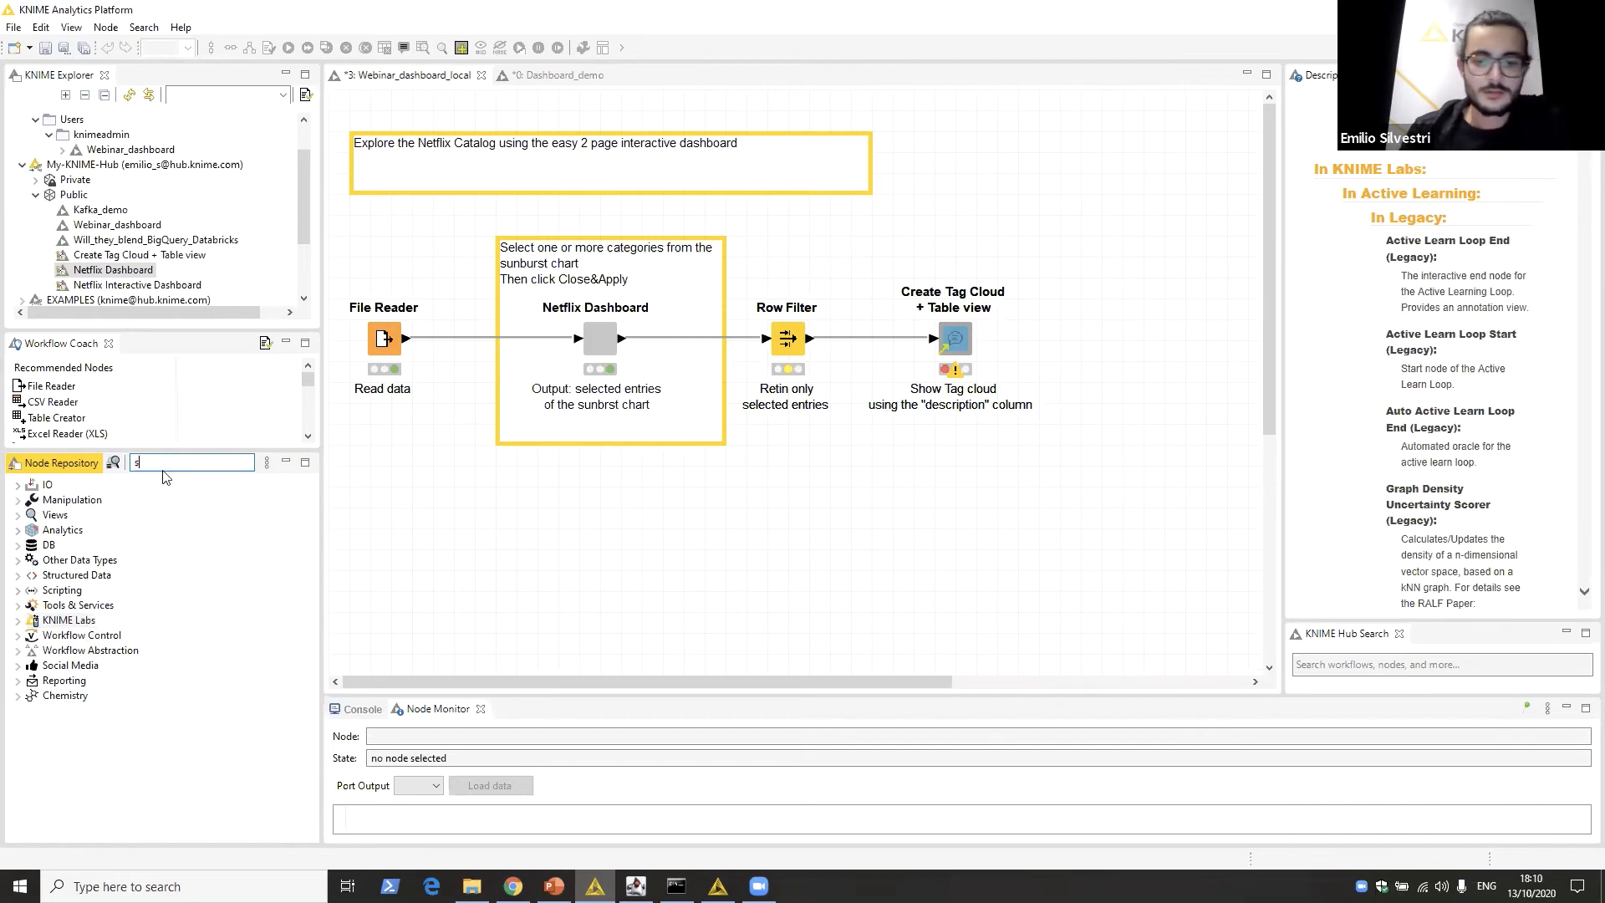
{"action": "type", "text": "cri"}
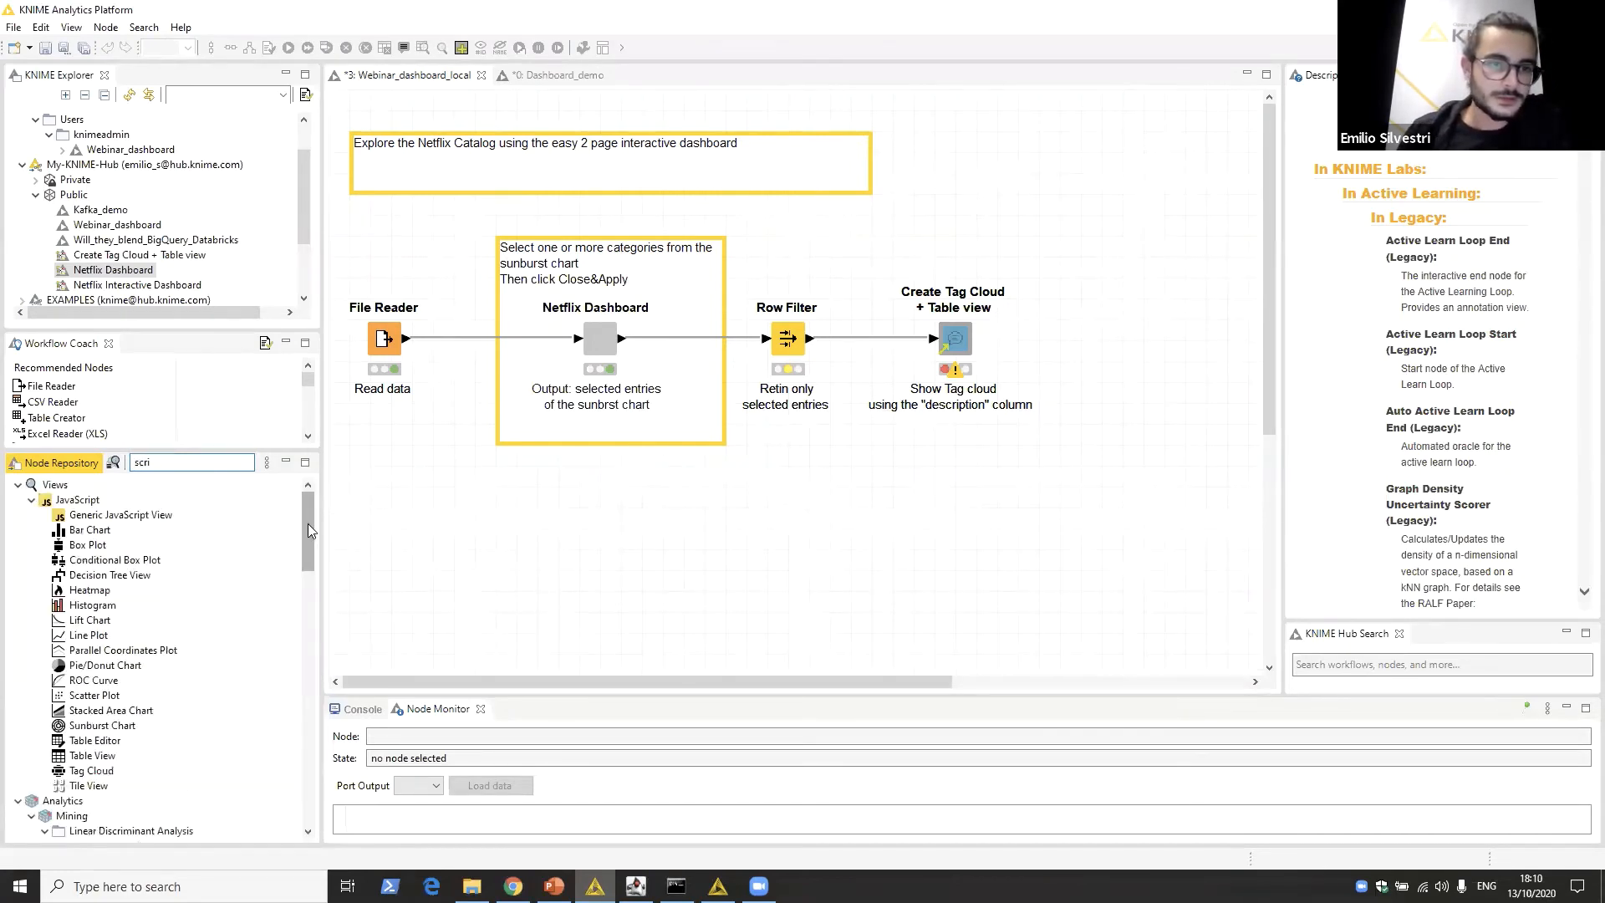
{"action": "left_click_drag", "start_coordinate": [307, 524], "coordinate": [299, 634]}
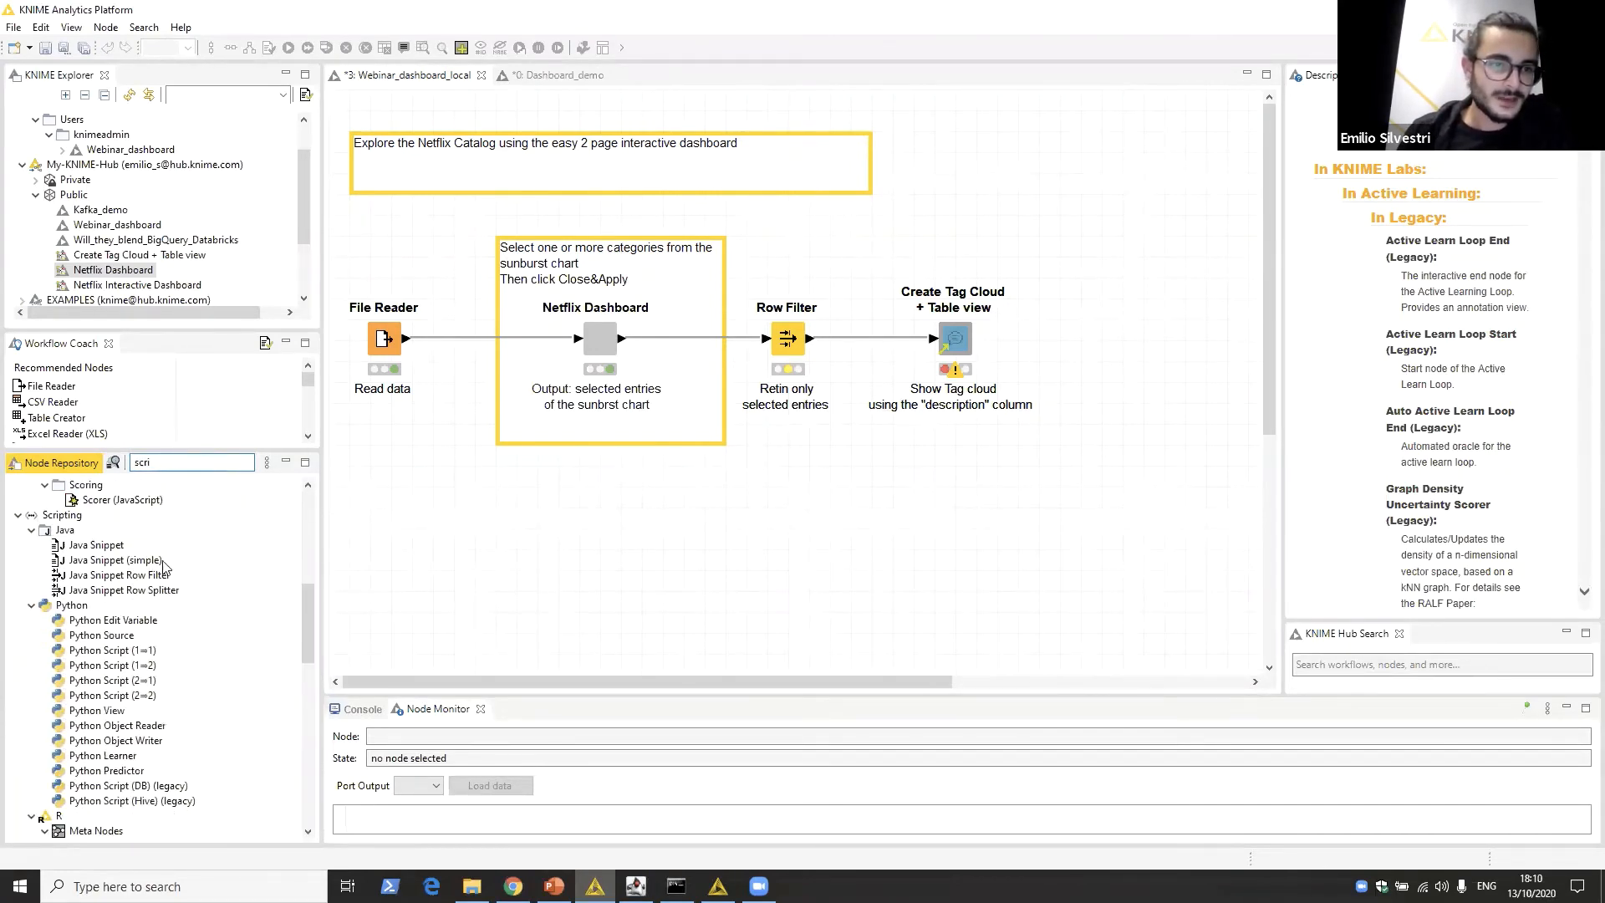
{"action": "left_click_drag", "start_coordinate": [95, 547], "coordinate": [606, 530]}
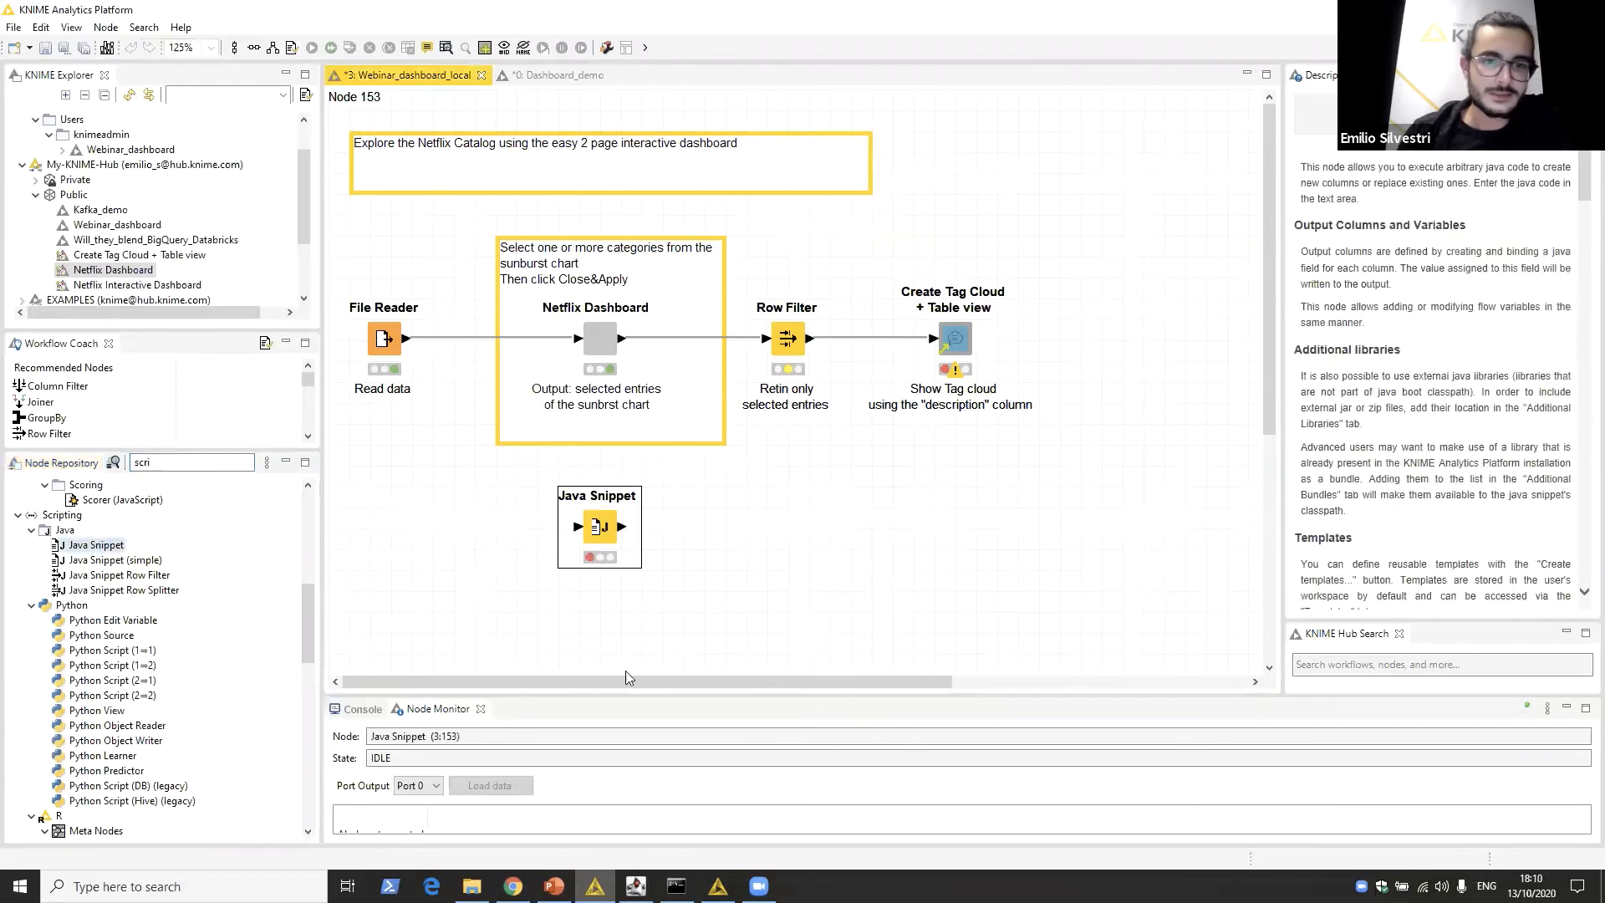
Step: Add Python Source and Python Script (1⇒1) nodes to the right of the Java Snippet
{"action": "left_click_drag", "start_coordinate": [126, 636], "coordinate": [700, 514]}
{"action": "left_click_drag", "start_coordinate": [306, 597], "coordinate": [309, 622]}
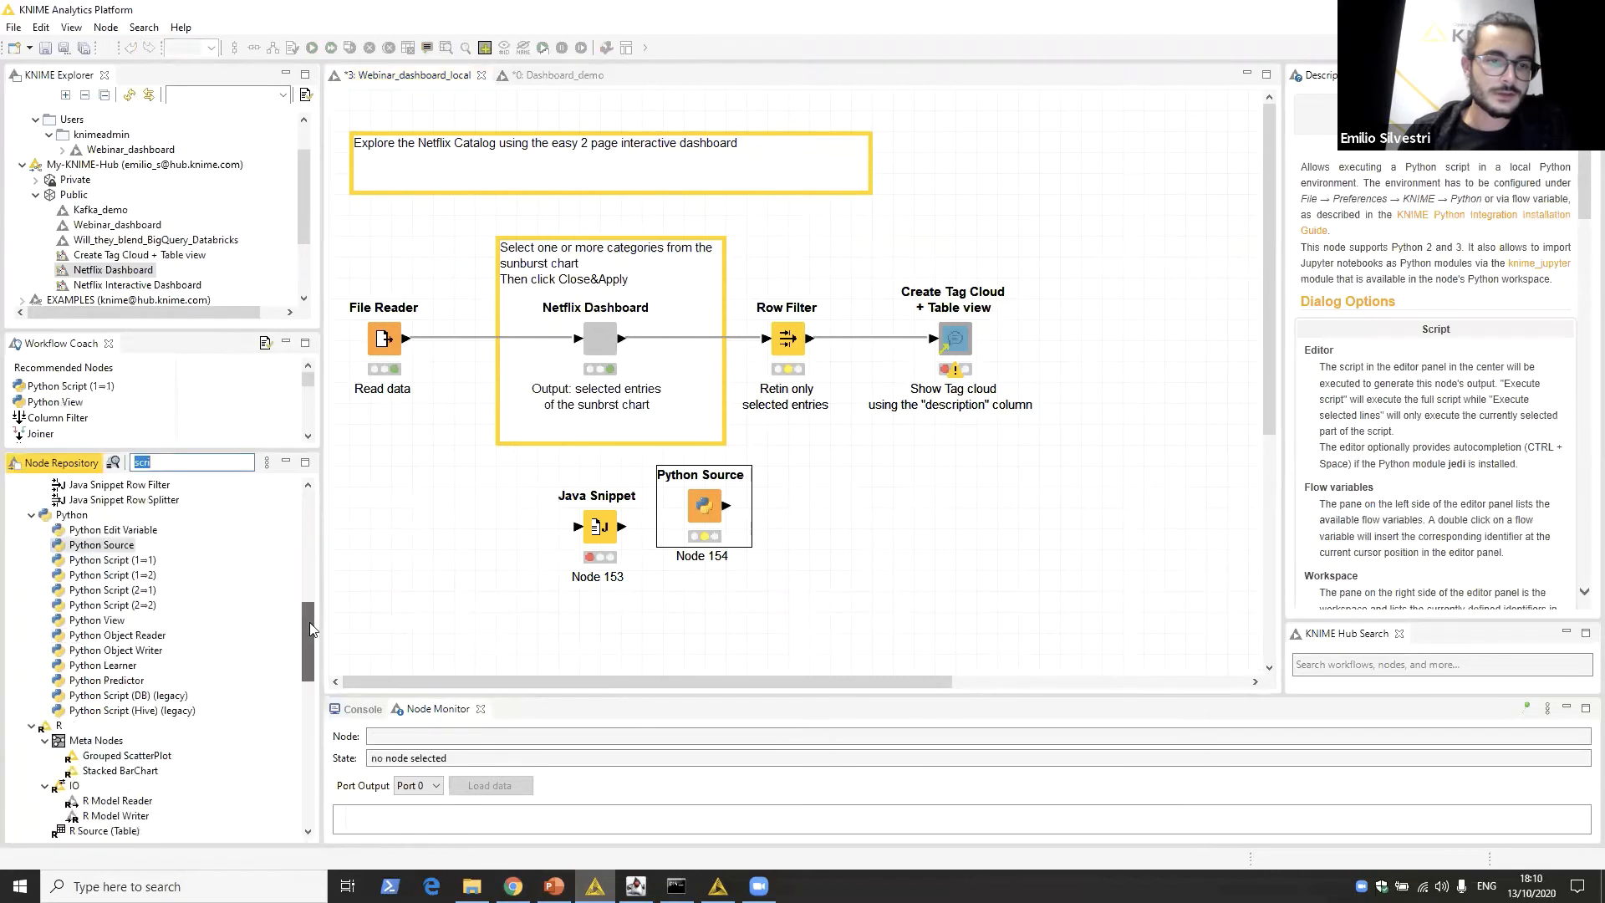
{"action": "left_click_drag", "start_coordinate": [112, 559], "coordinate": [808, 514]}
Step: Add an R Snippet node left of the Java Snippet and a Generic JavaScript View node right of the Python nodes
{"action": "left_click_drag", "start_coordinate": [307, 627], "coordinate": [301, 675]}
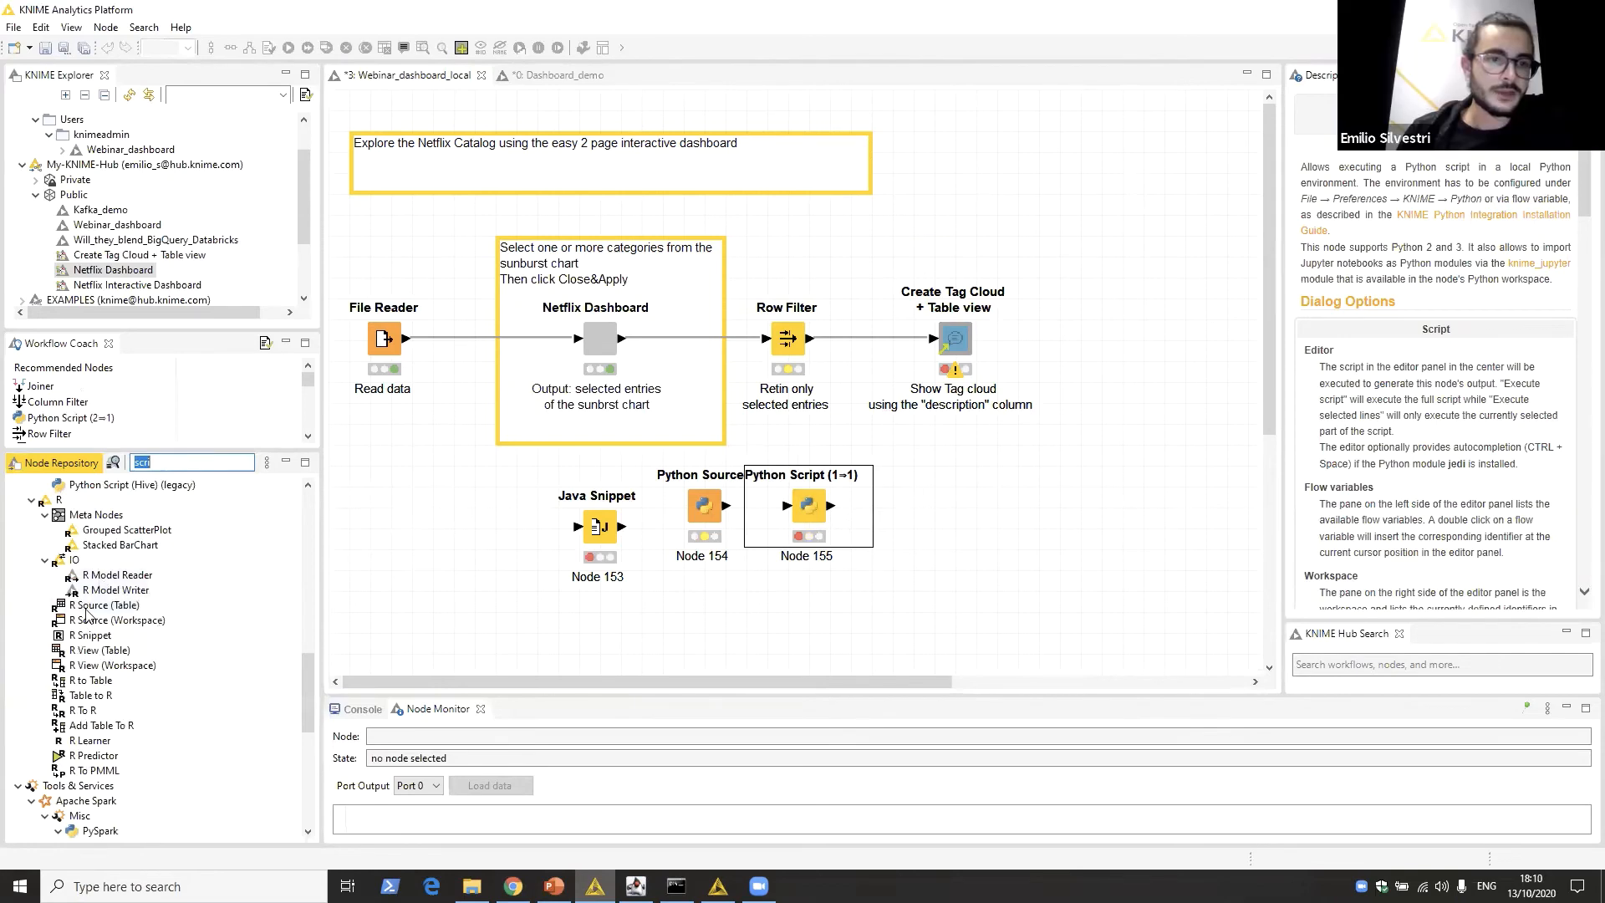
{"action": "left_click_drag", "start_coordinate": [92, 637], "coordinate": [495, 550]}
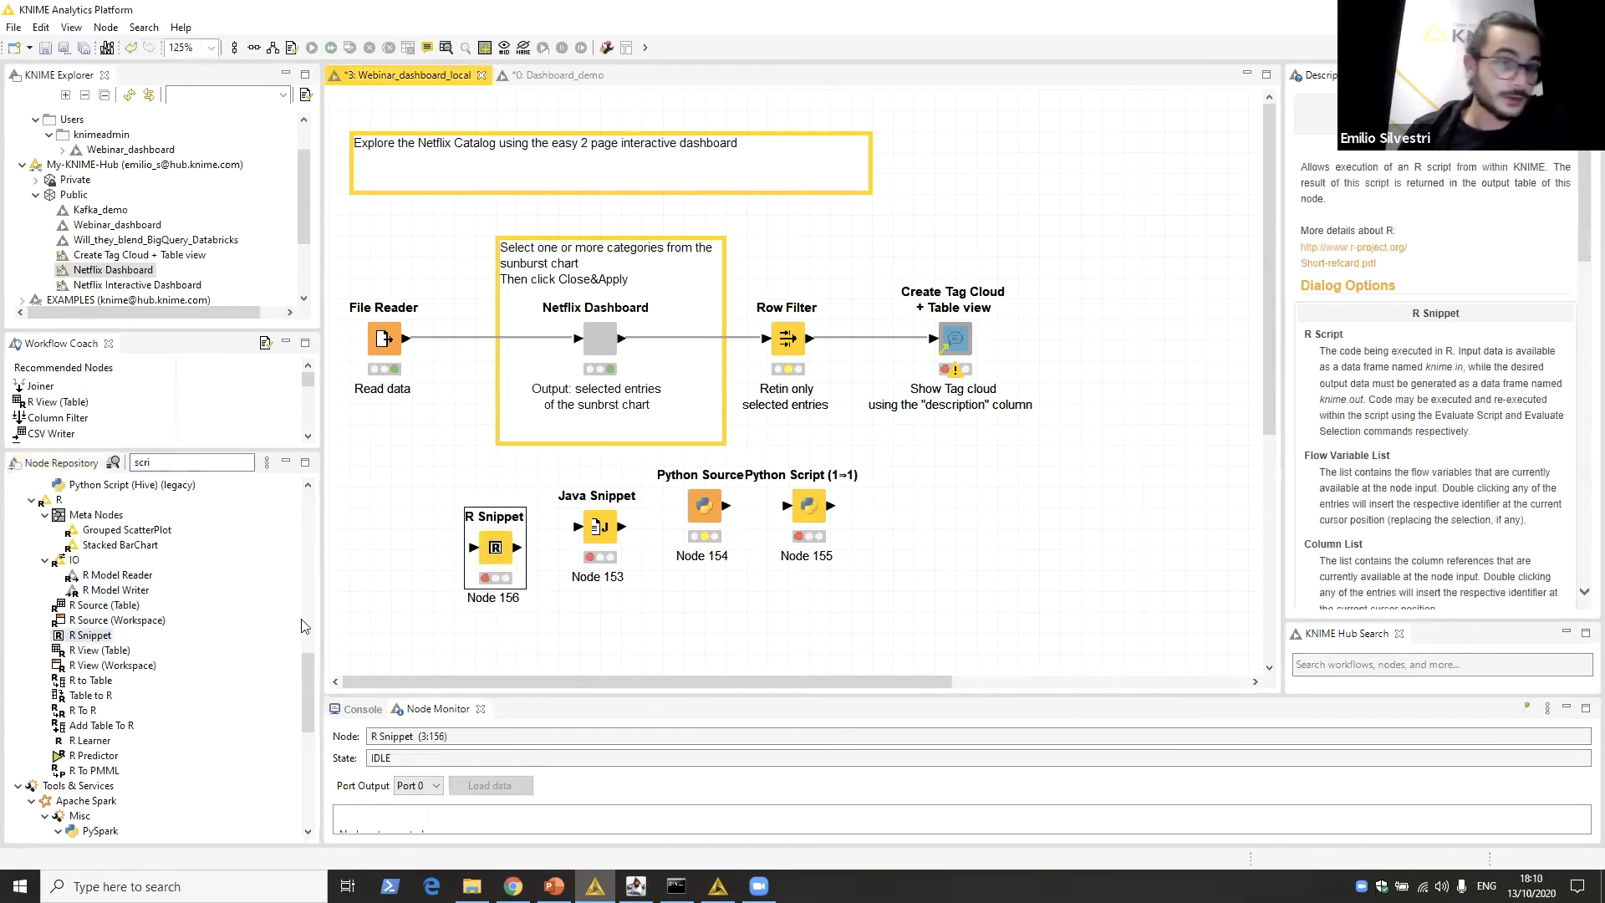
{"action": "left_click_drag", "start_coordinate": [305, 675], "coordinate": [311, 496]}
{"action": "left_click", "coordinate": [142, 515]}
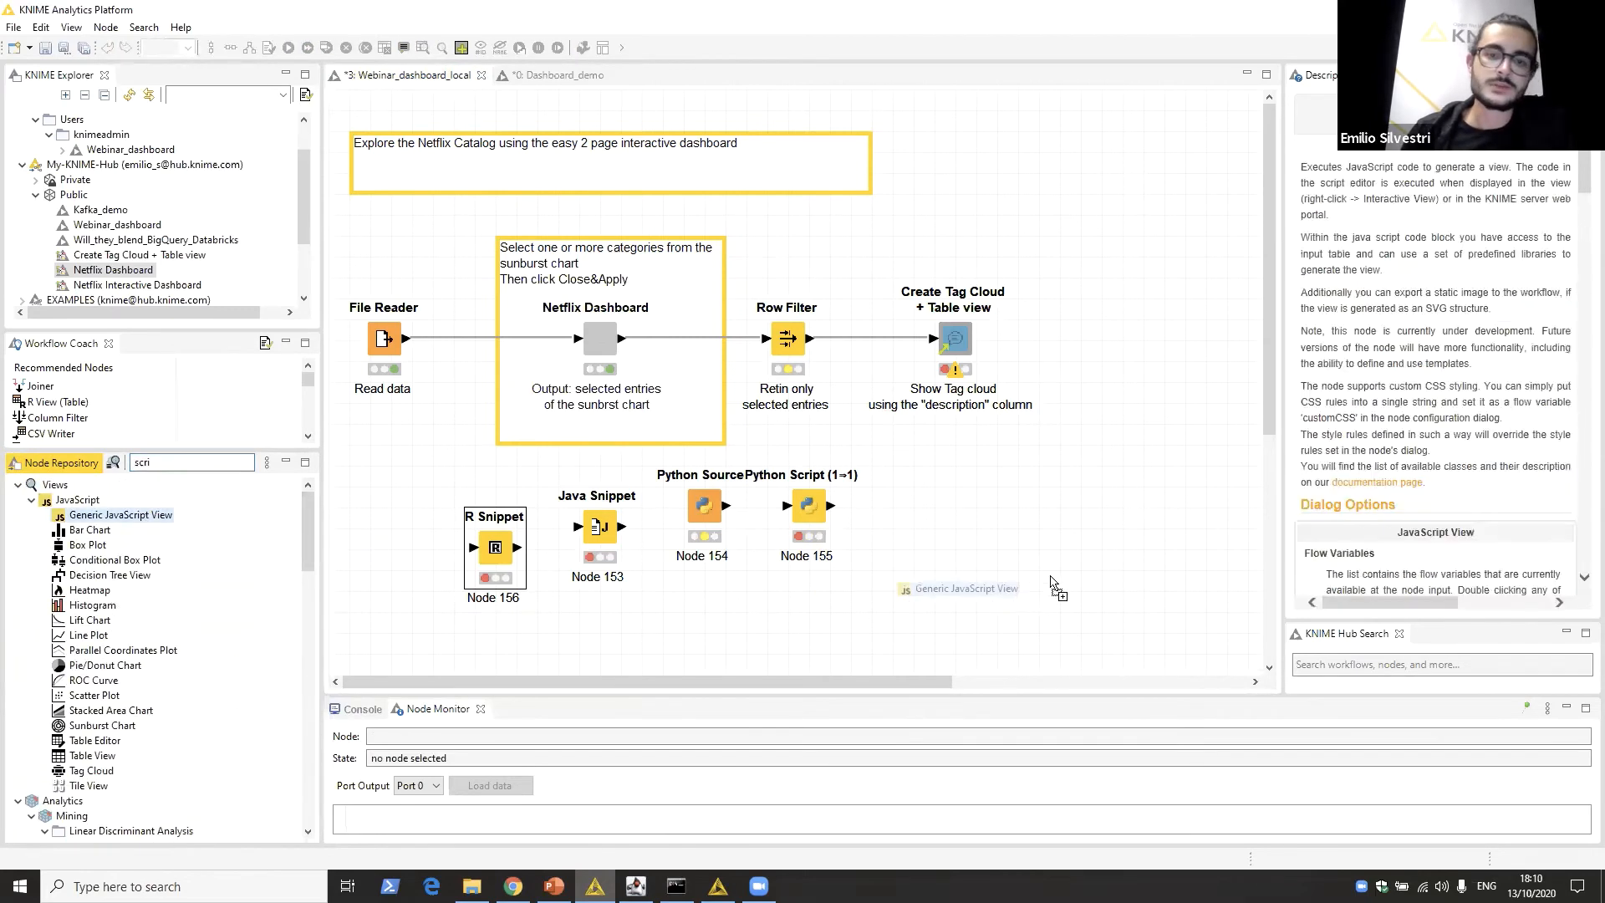
{"action": "left_click_drag", "start_coordinate": [1083, 541], "coordinate": [1083, 542]}
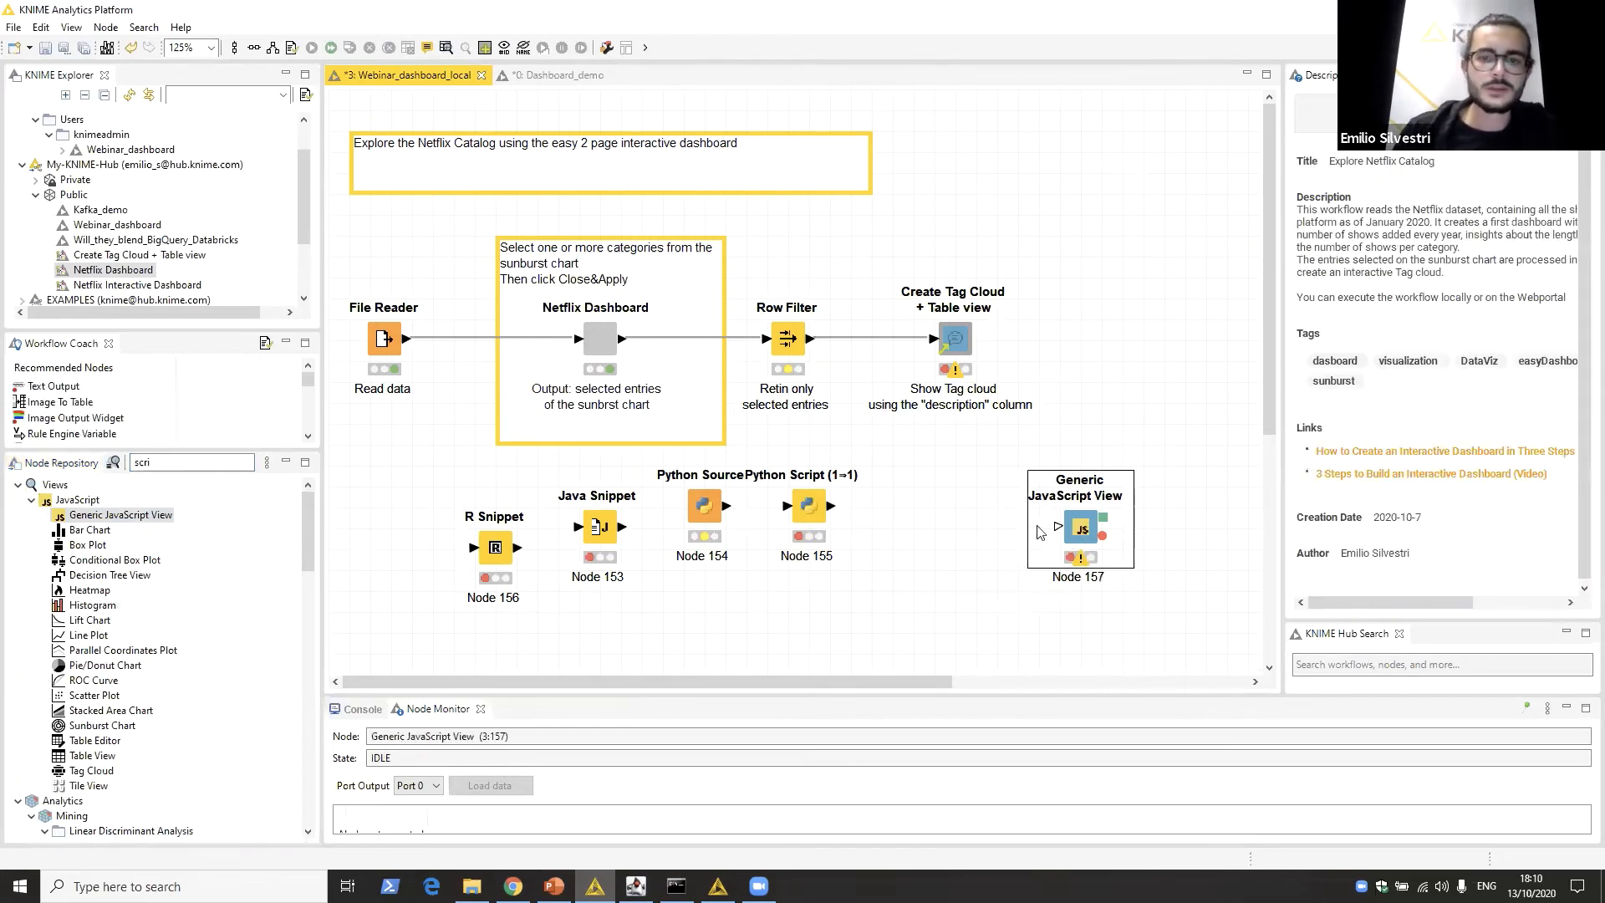
Step: Line up the Generic JavaScript View, R Snippet and Python Source nodes in the row of scripting nodes below the workflow
{"action": "left_click_drag", "start_coordinate": [1086, 543], "coordinate": [941, 523]}
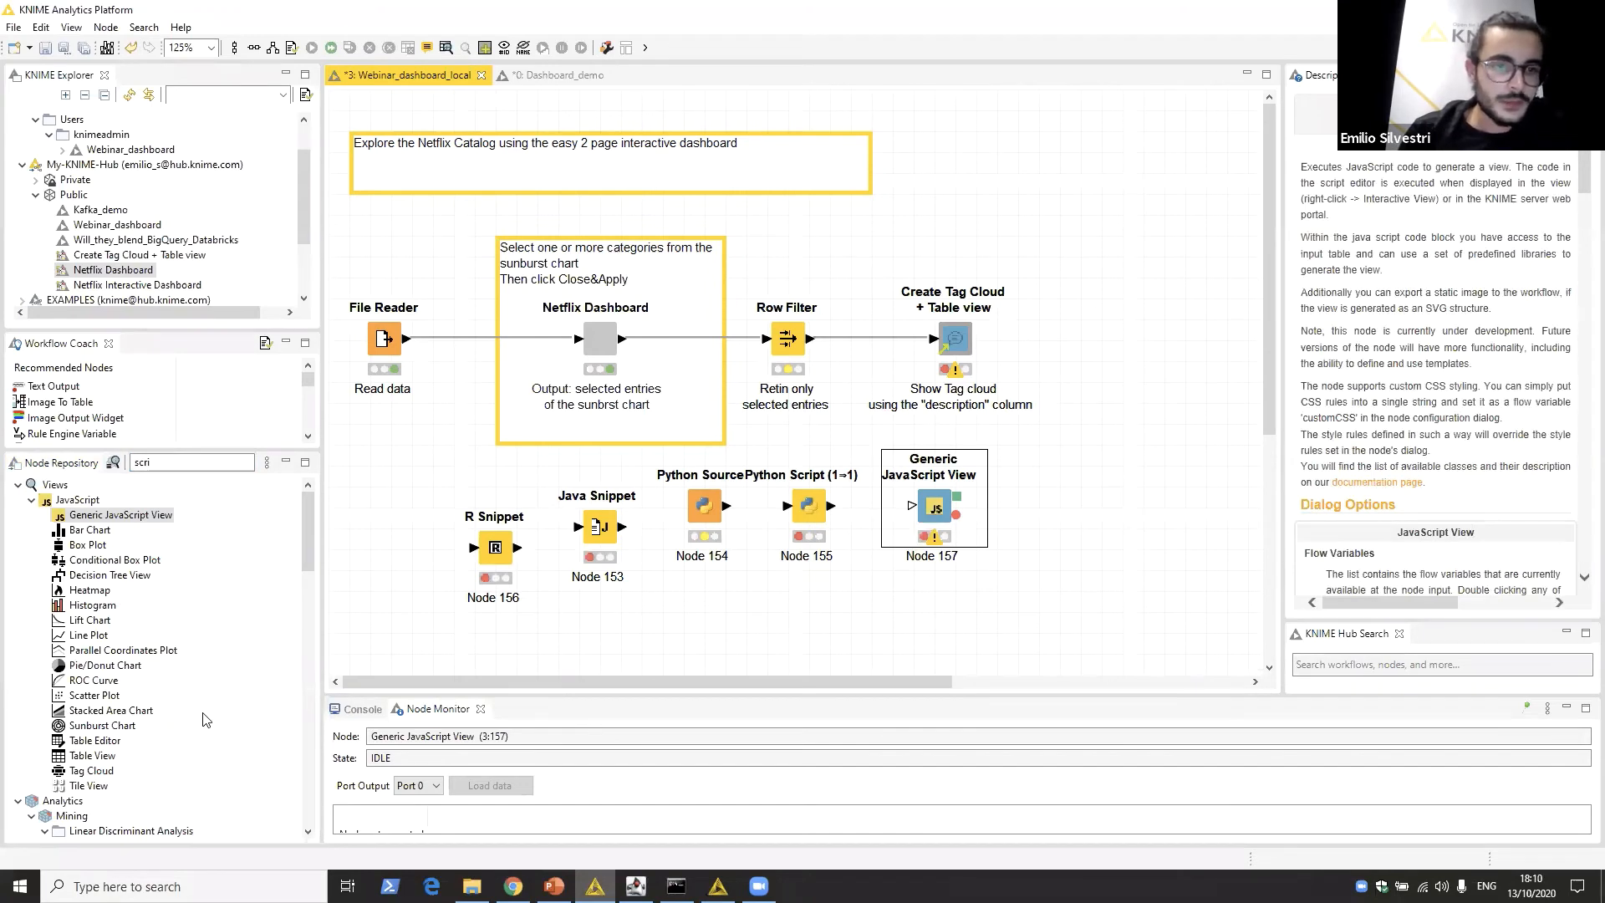
{"action": "left_click_drag", "start_coordinate": [307, 532], "coordinate": [310, 813]}
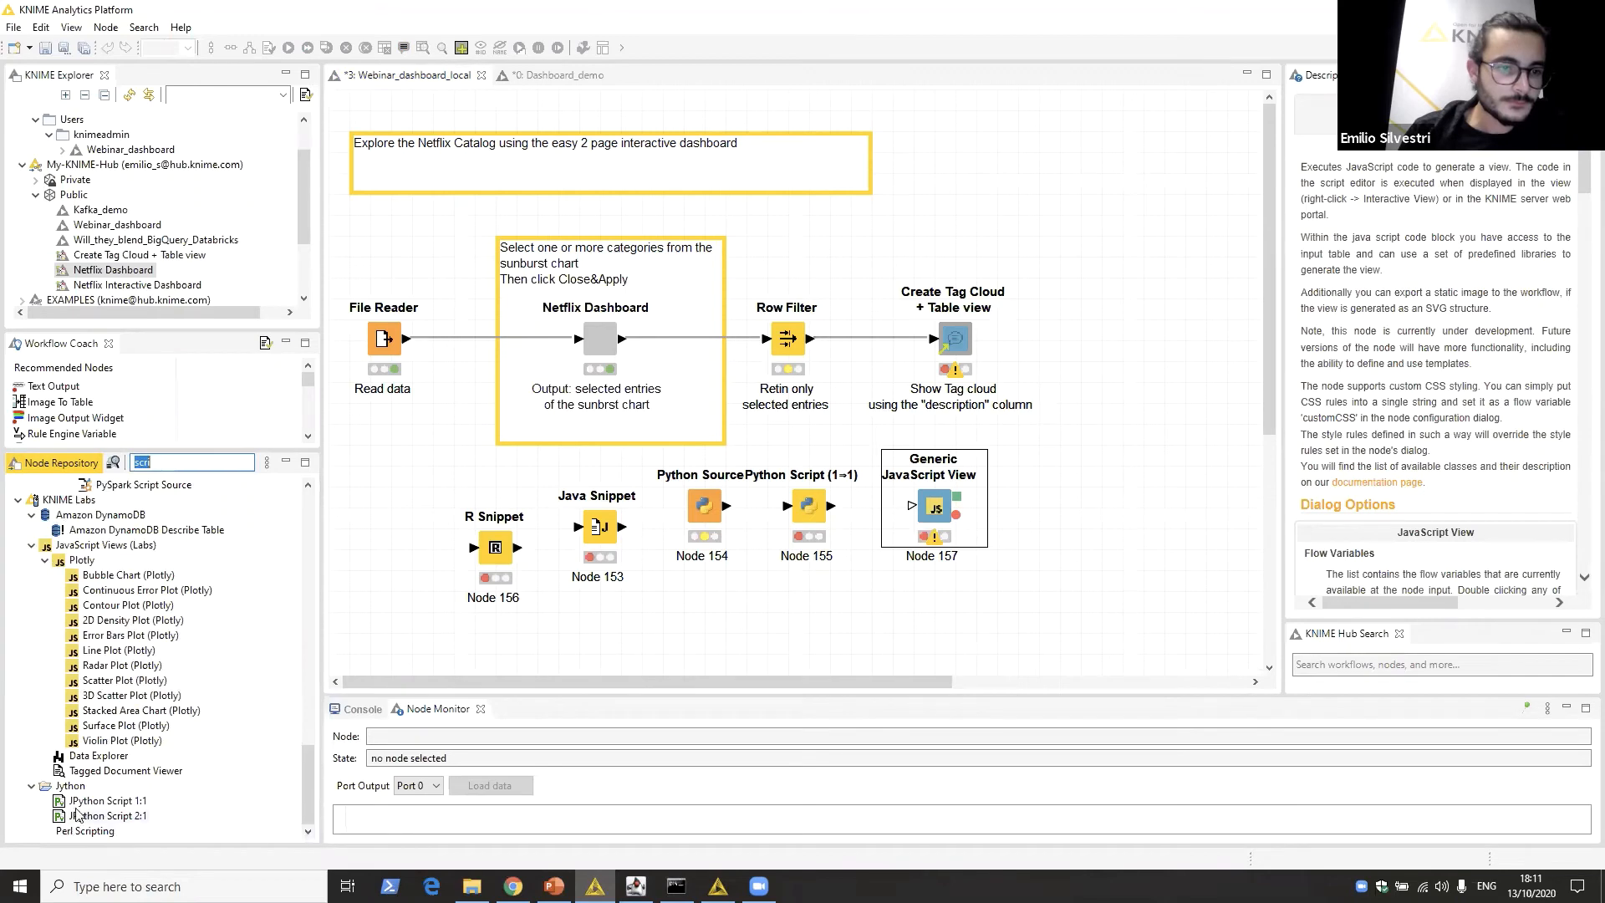
{"action": "left_click_drag", "start_coordinate": [309, 772], "coordinate": [310, 598]}
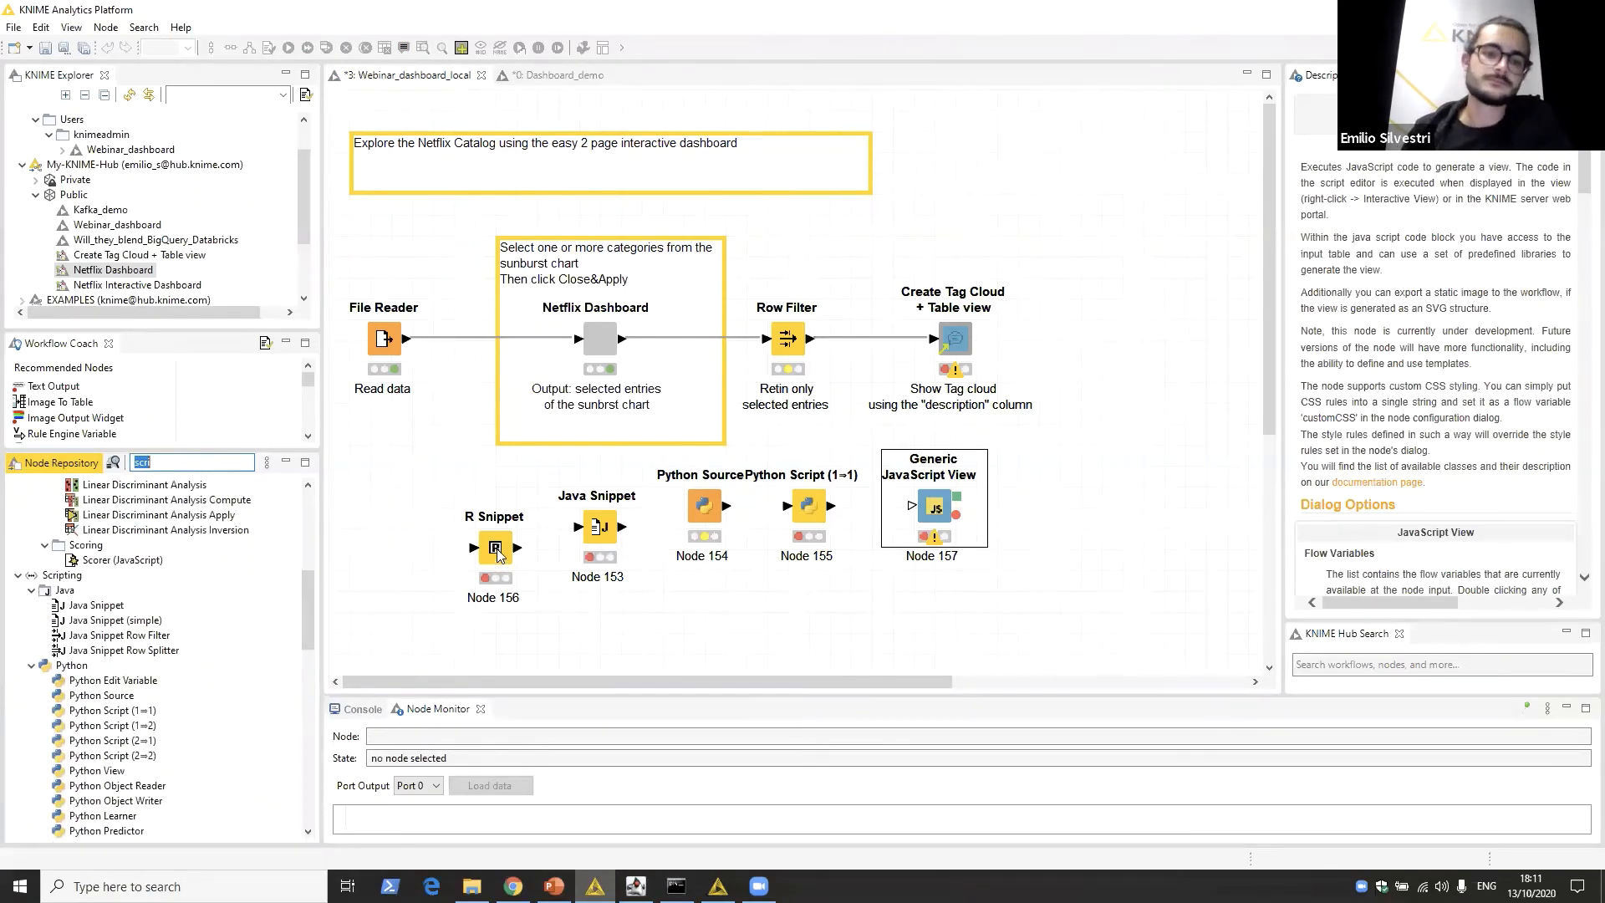
{"action": "left_click_drag", "start_coordinate": [497, 553], "coordinate": [496, 533]}
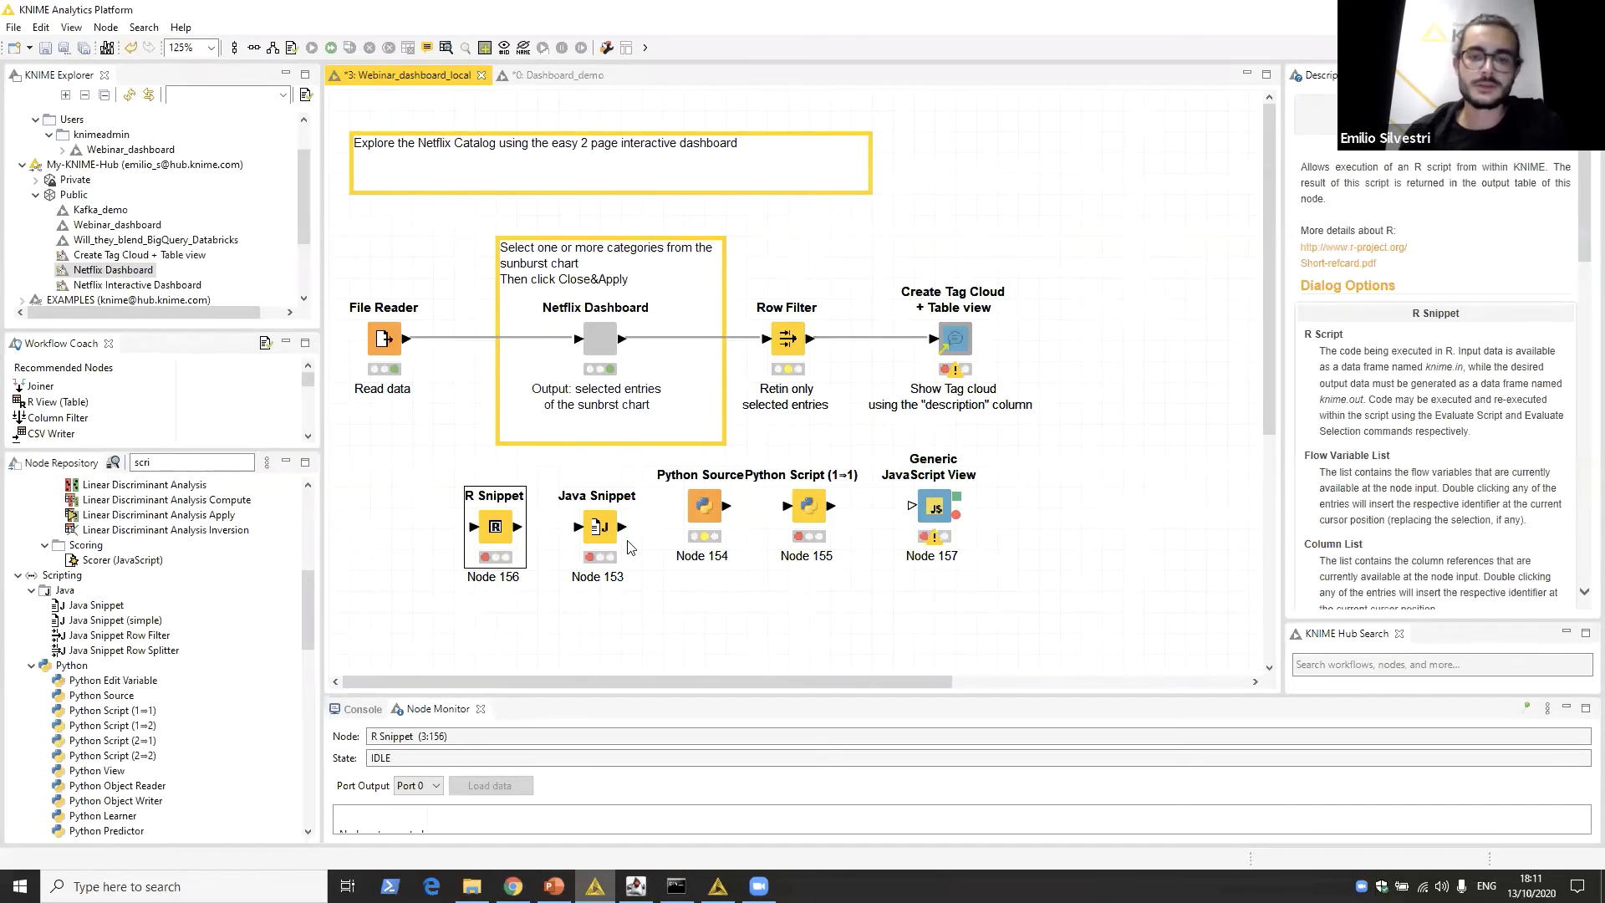
{"action": "left_click", "coordinate": [706, 523]}
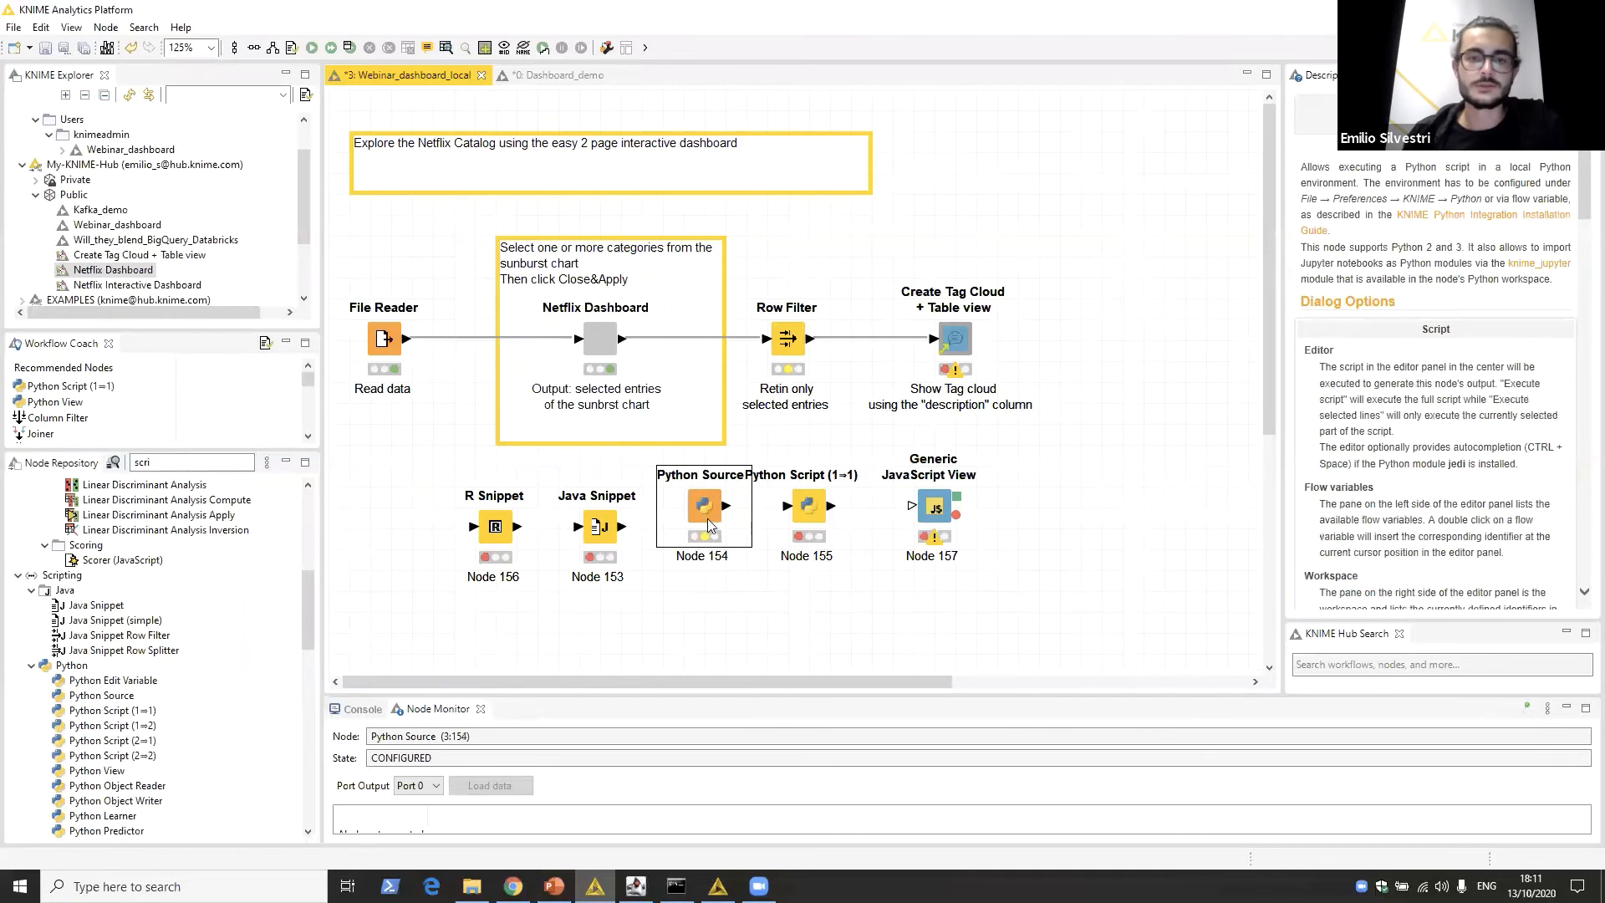
{"action": "left_click_drag", "start_coordinate": [707, 524], "coordinate": [708, 545]}
{"action": "left_click", "coordinate": [786, 608]}
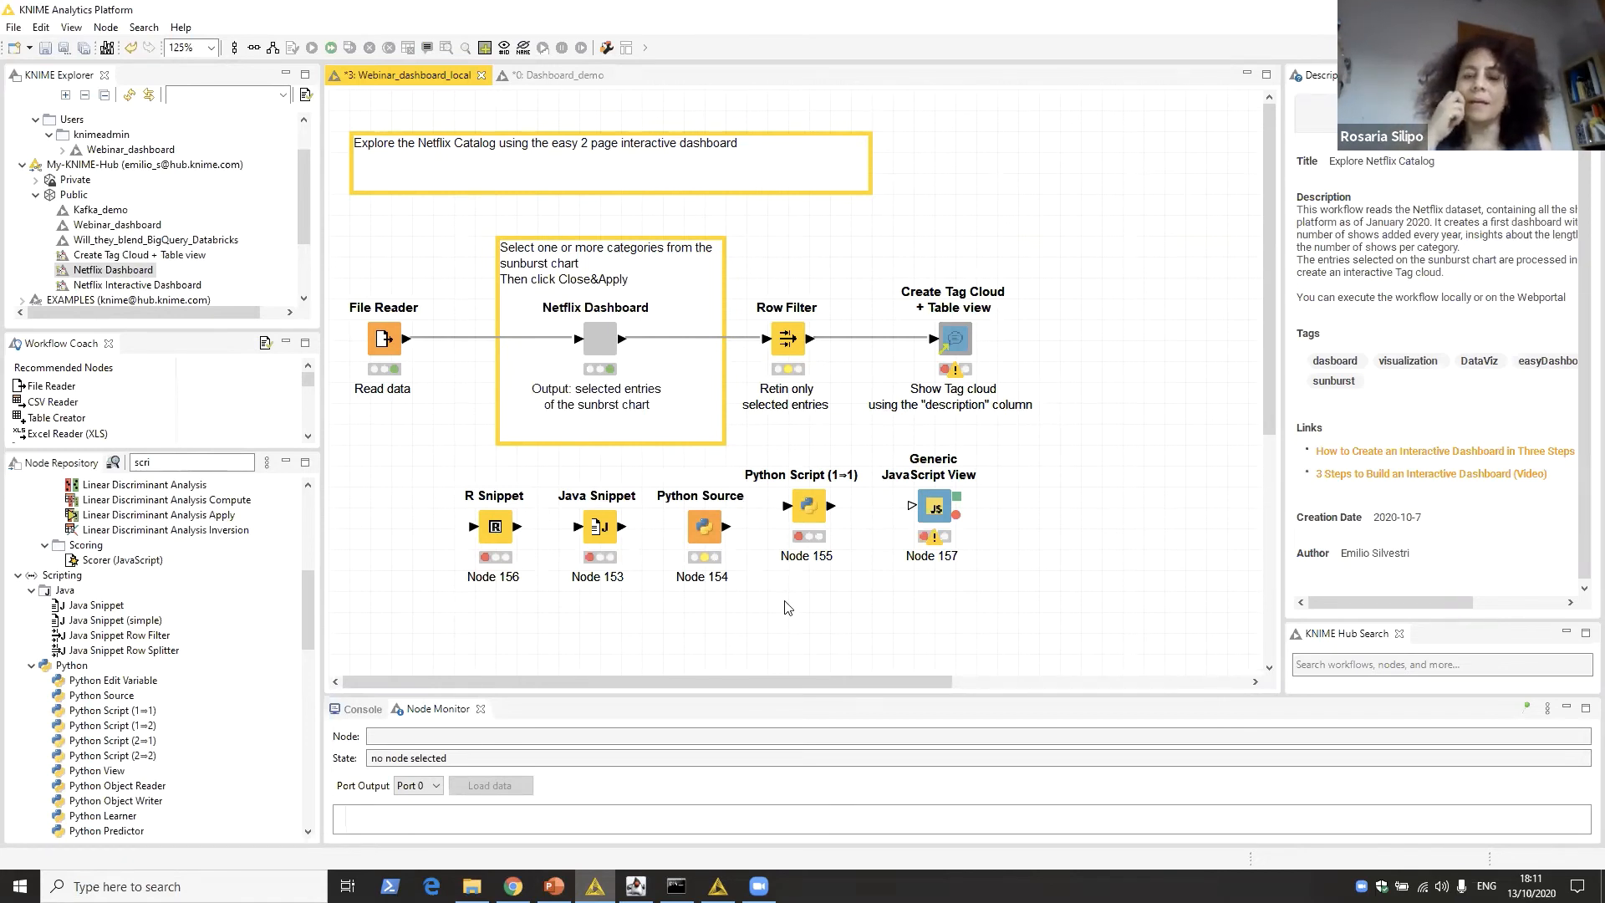
Step: Switch to the KNIME Hub in Chrome, search for "choropleth map", and move the browser window so the results are fully visible
{"action": "left_click_drag", "start_coordinate": [302, 224], "coordinate": [306, 201]}
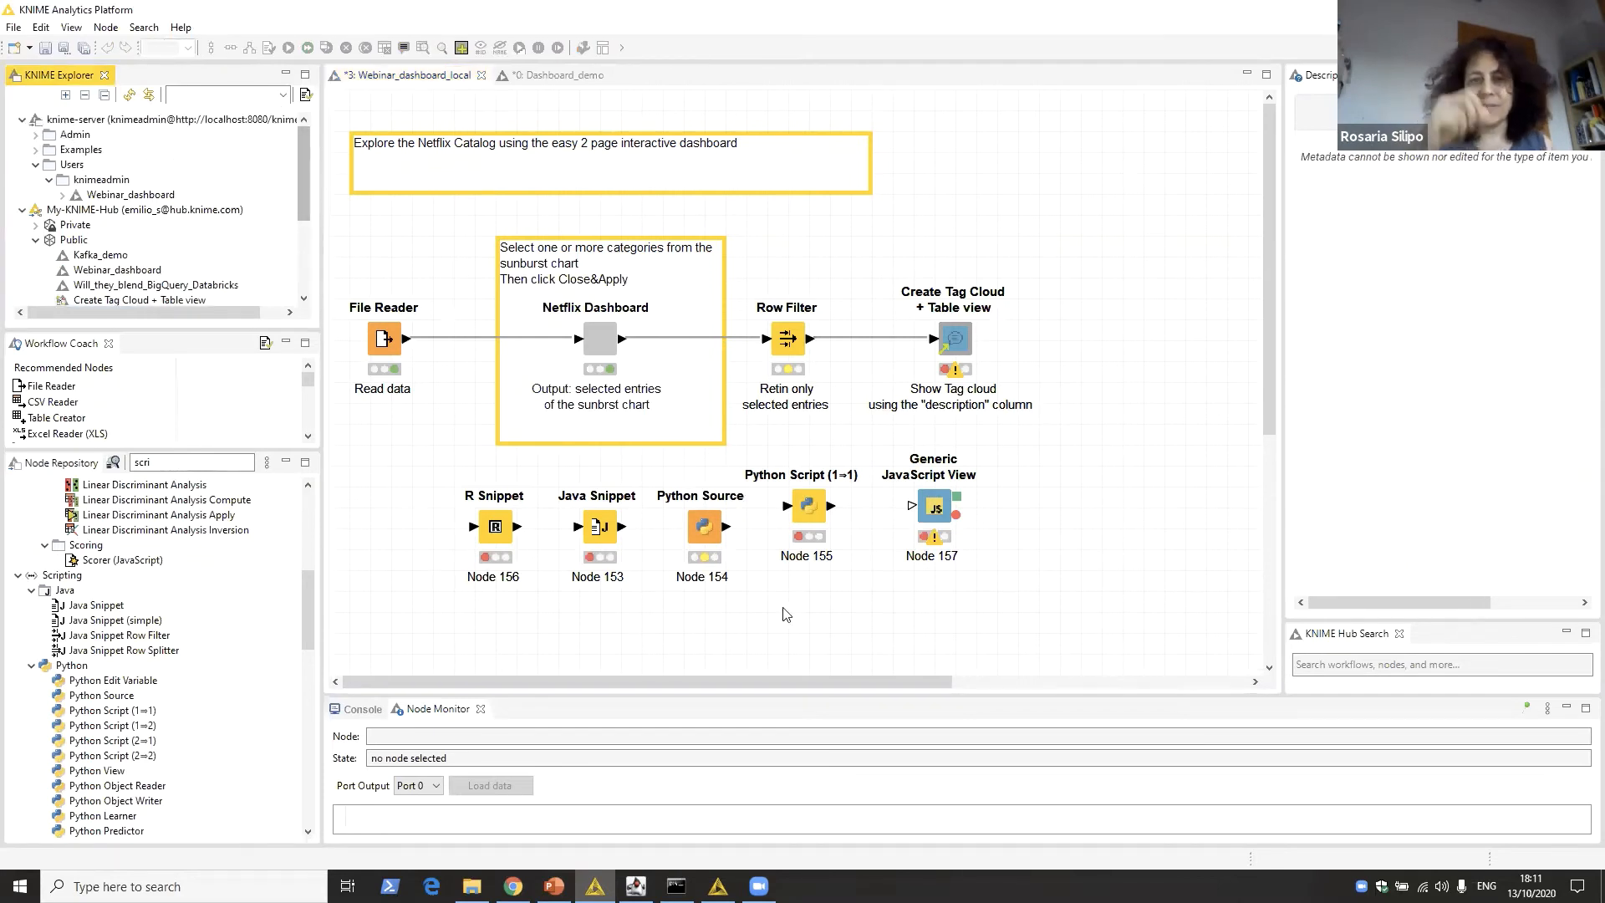
{"action": "left_click", "coordinate": [513, 885]}
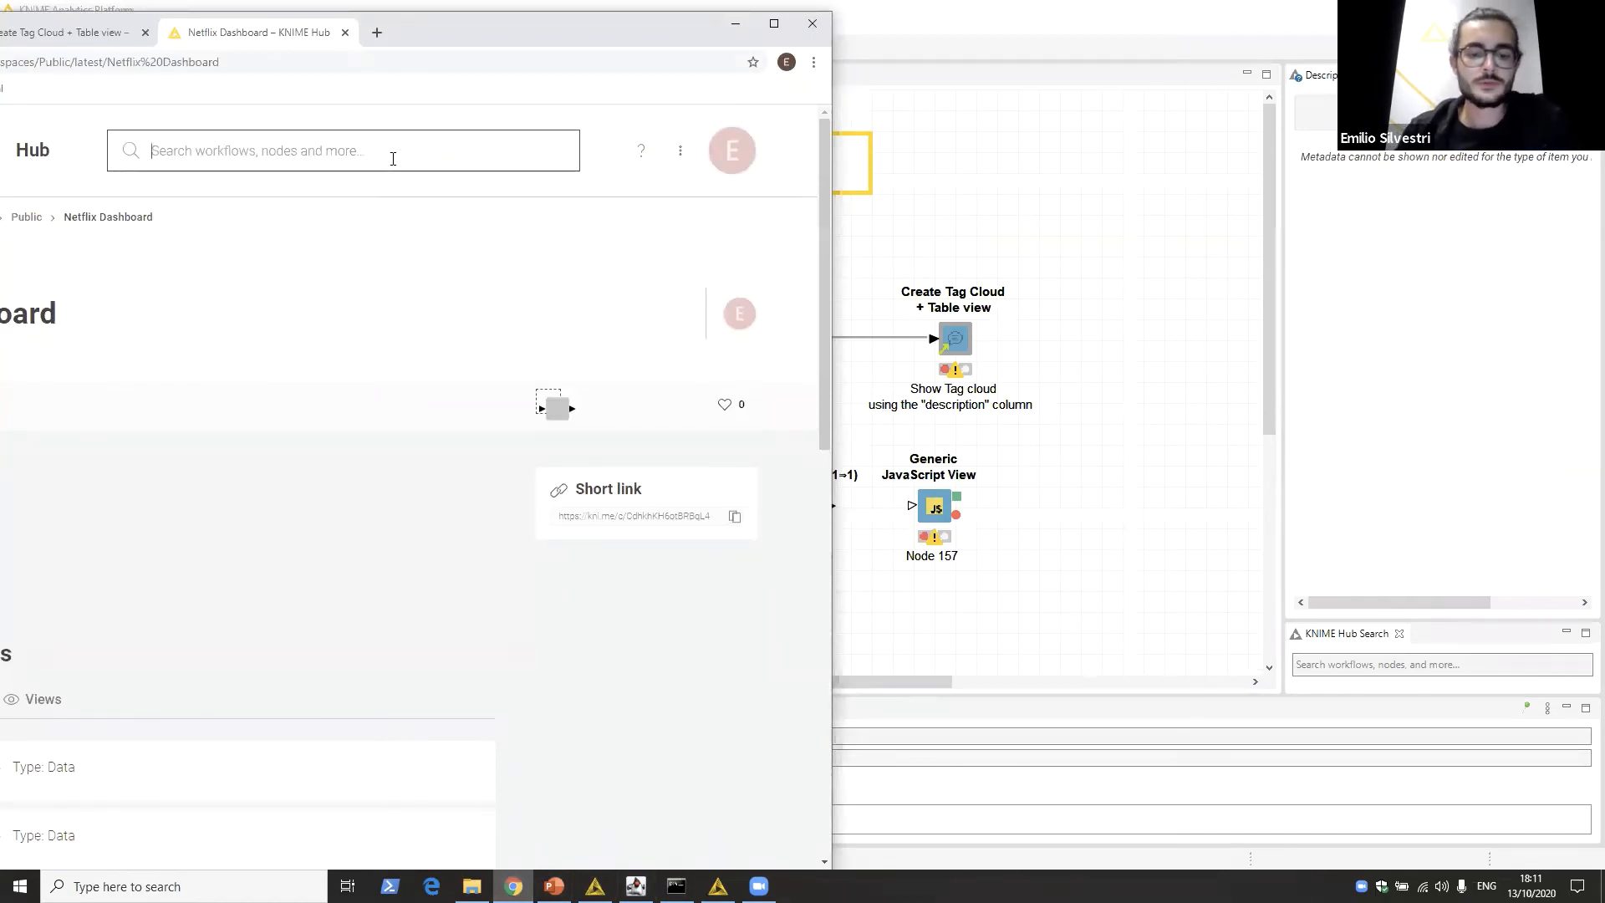
{"action": "type", "text": "chord"}
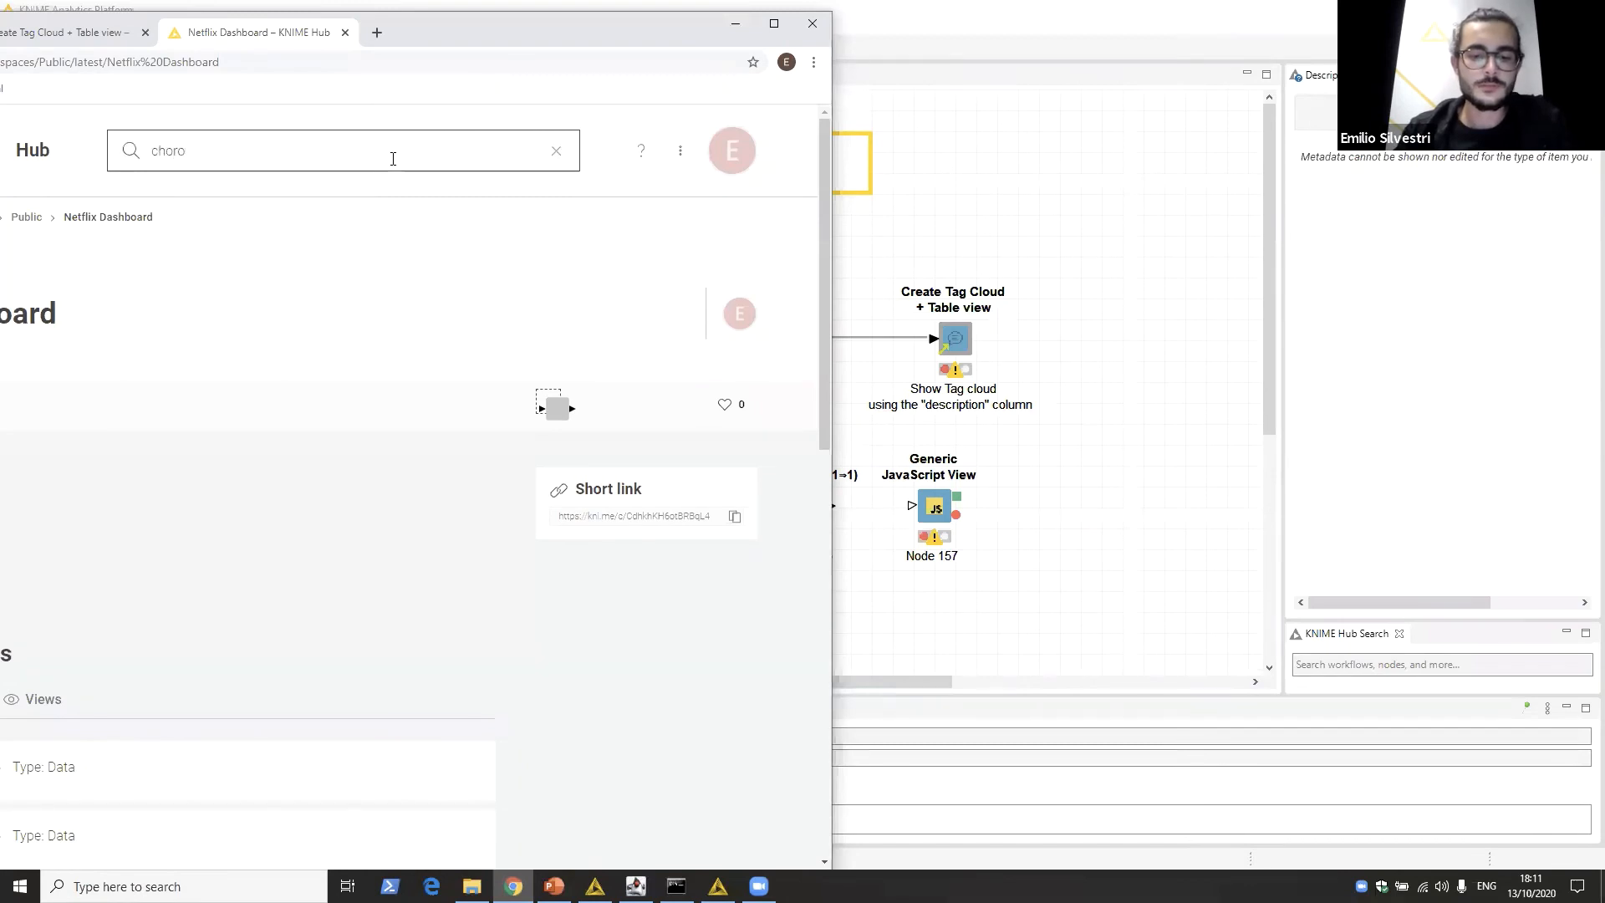
{"action": "type", "text": "pleth ma"}
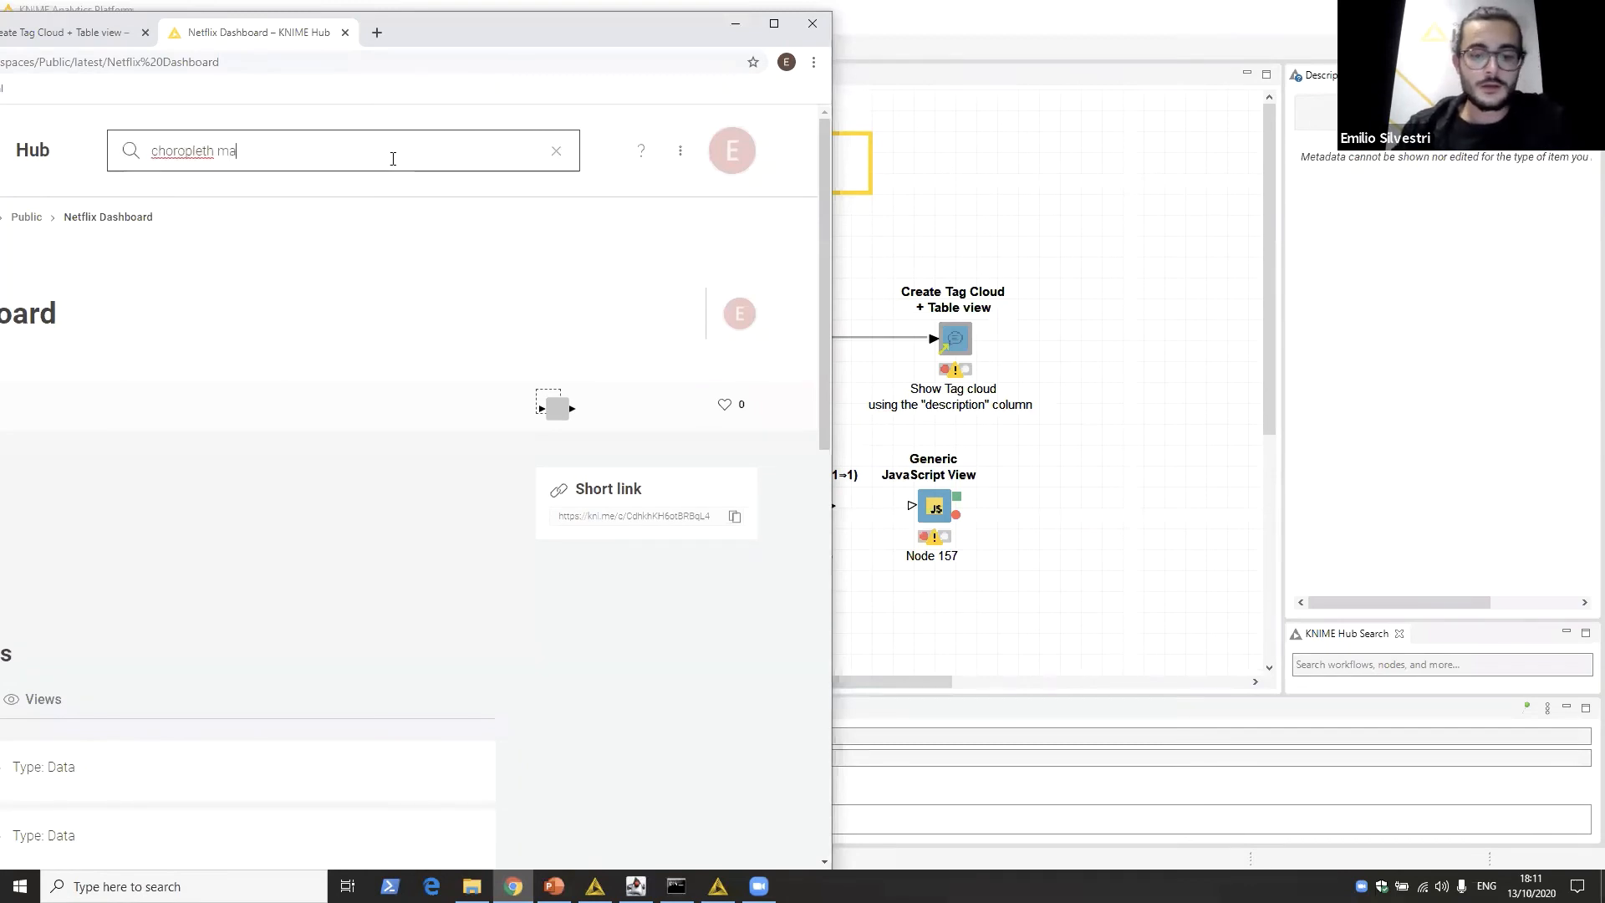
{"action": "type", "text": "rp"}
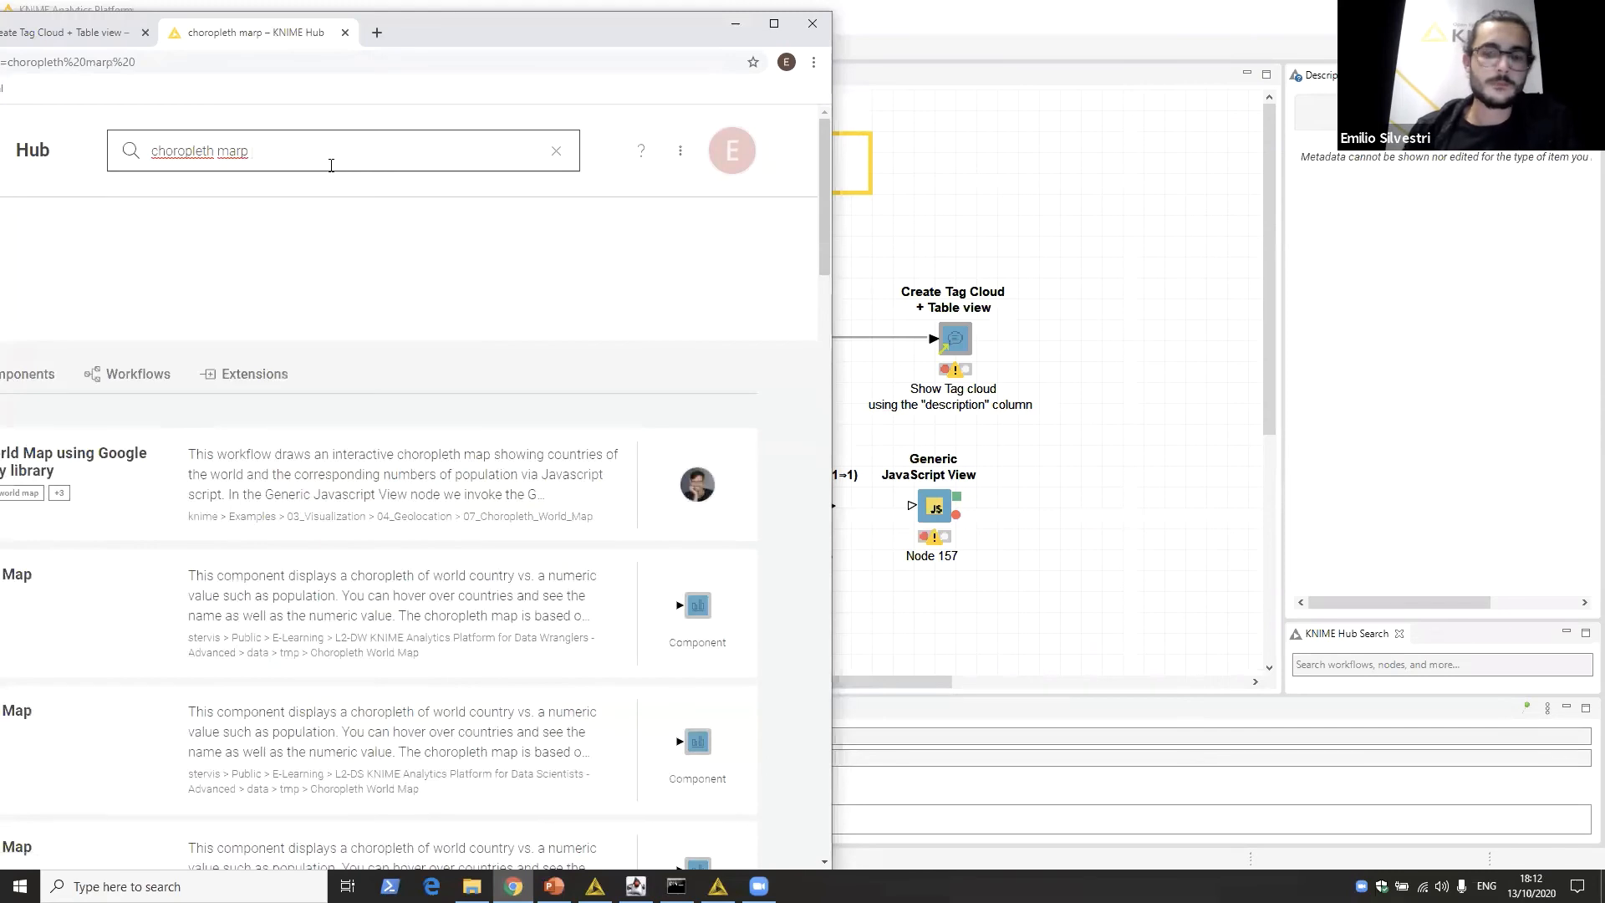
{"action": "key", "text": "BackSpace"}
{"action": "key", "text": "BackSpace"}
{"action": "key", "text": "BackSpace"}
{"action": "type", "text": "p"}
{"action": "key", "text": "Return"}
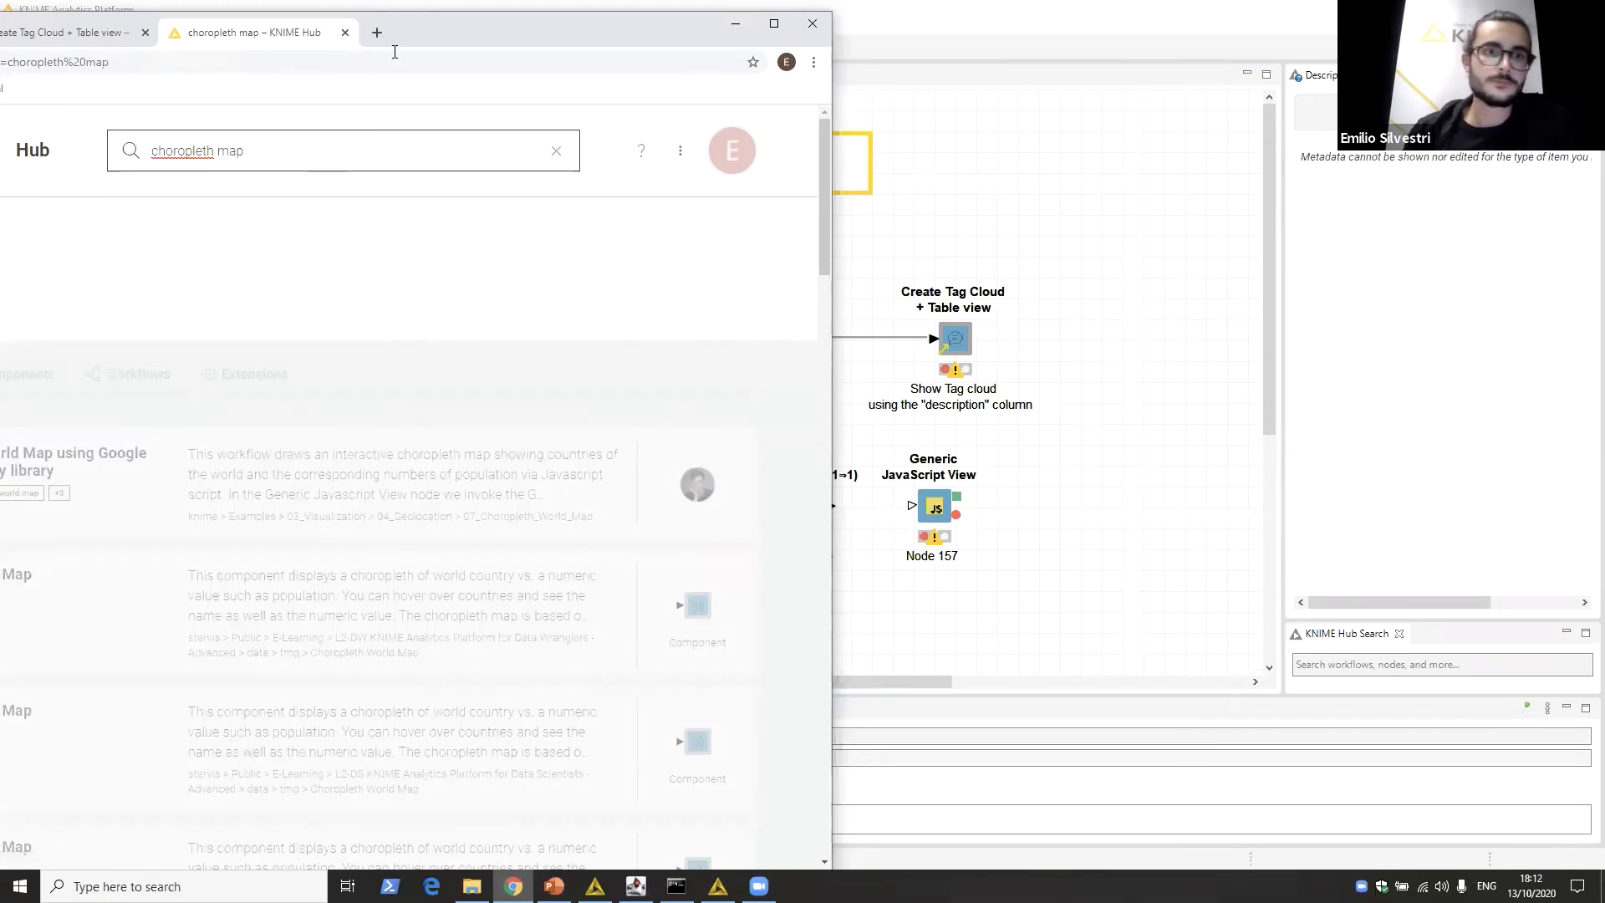
{"action": "left_click_drag", "start_coordinate": [449, 40], "coordinate": [788, 63]}
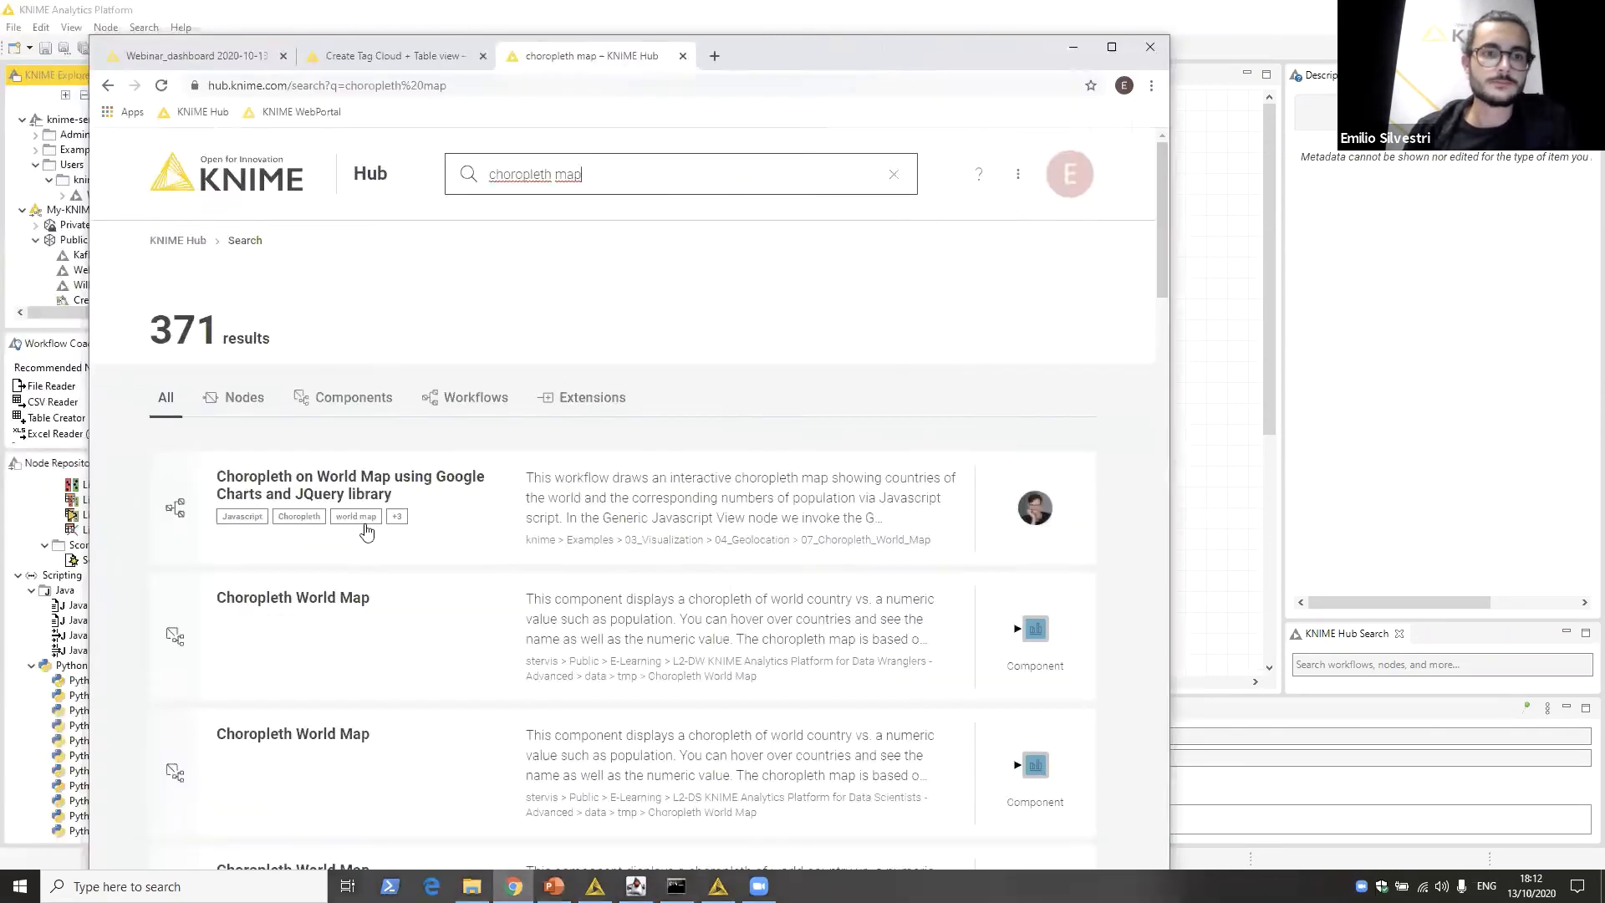
Step: Restrict the Hub results to components and open the Choropleth World Map from knime > Examples > 00_Components > Visualizations
{"action": "left_click", "coordinate": [357, 401]}
{"action": "scroll", "coordinate": [601, 523], "scroll_direction": "down", "scroll_amount": 3}
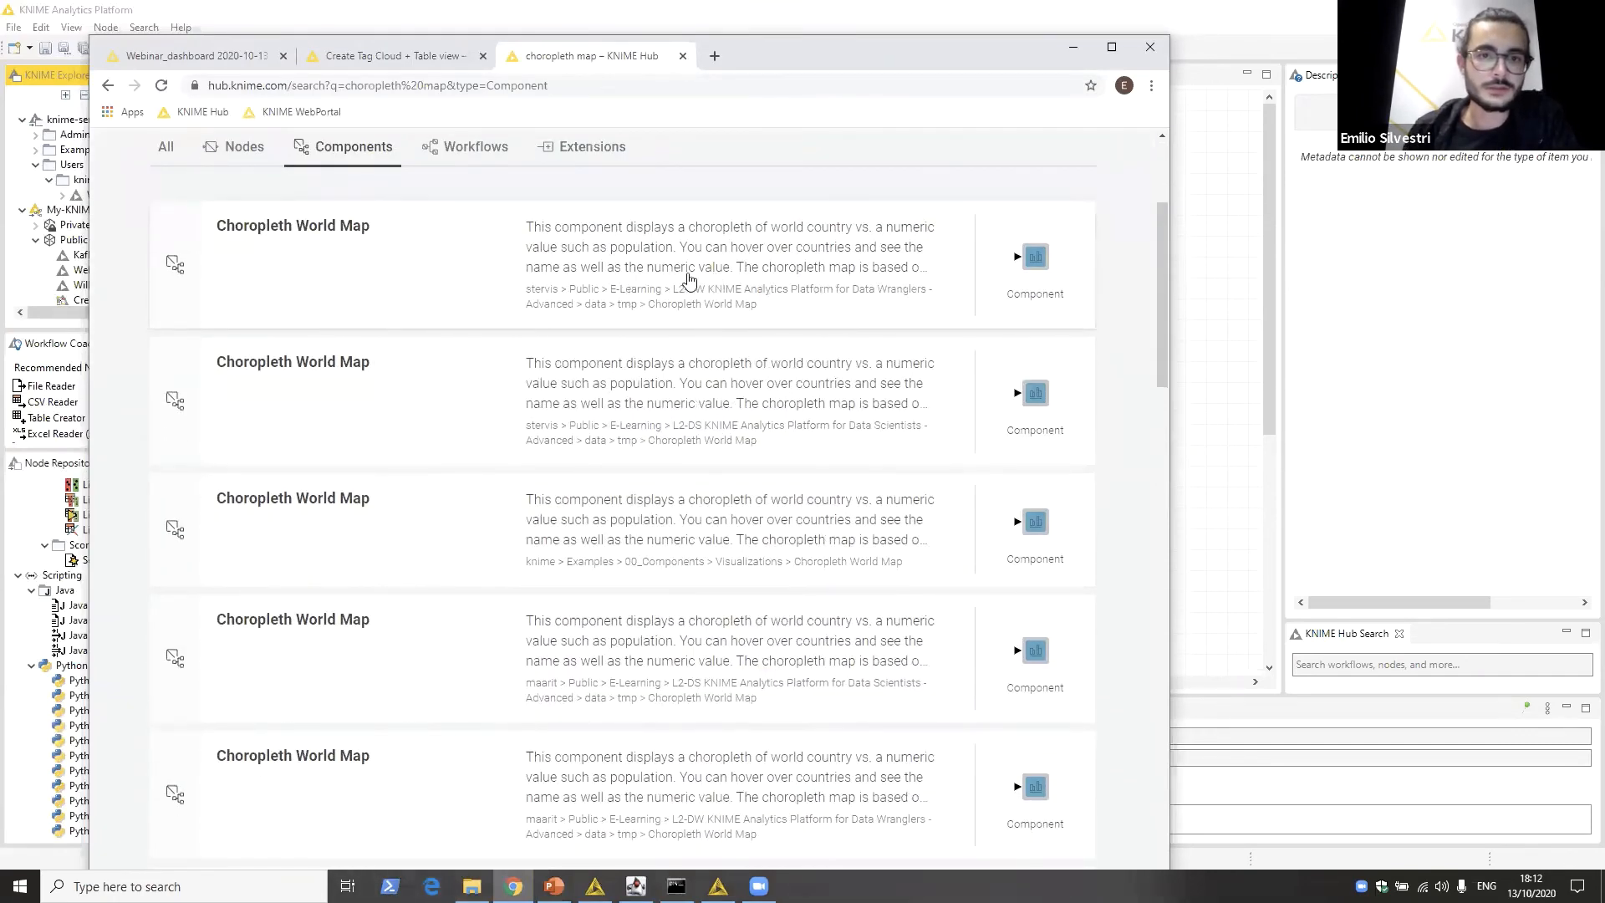
{"action": "scroll", "coordinate": [616, 380], "scroll_direction": "down", "scroll_amount": 2}
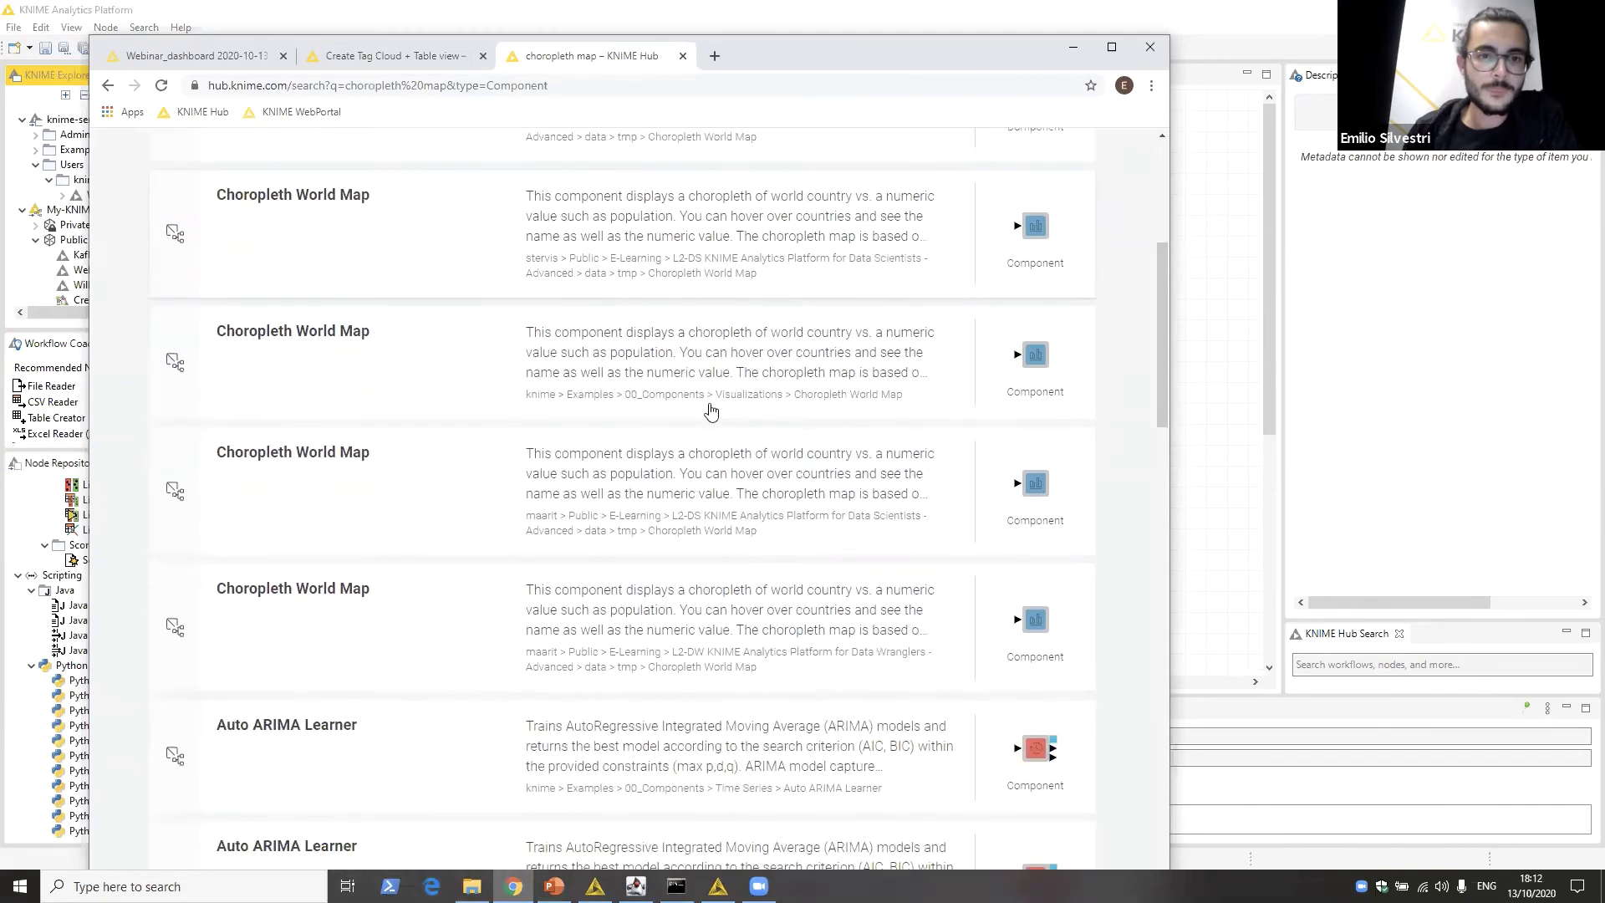
{"action": "left_click", "coordinate": [671, 366]}
Step: Add the Choropleth World Map component from its Hub page to the workflow canvas, above the Create Tag Cloud + Table view component
{"action": "left_click_drag", "start_coordinate": [945, 57], "coordinate": [800, 80]}
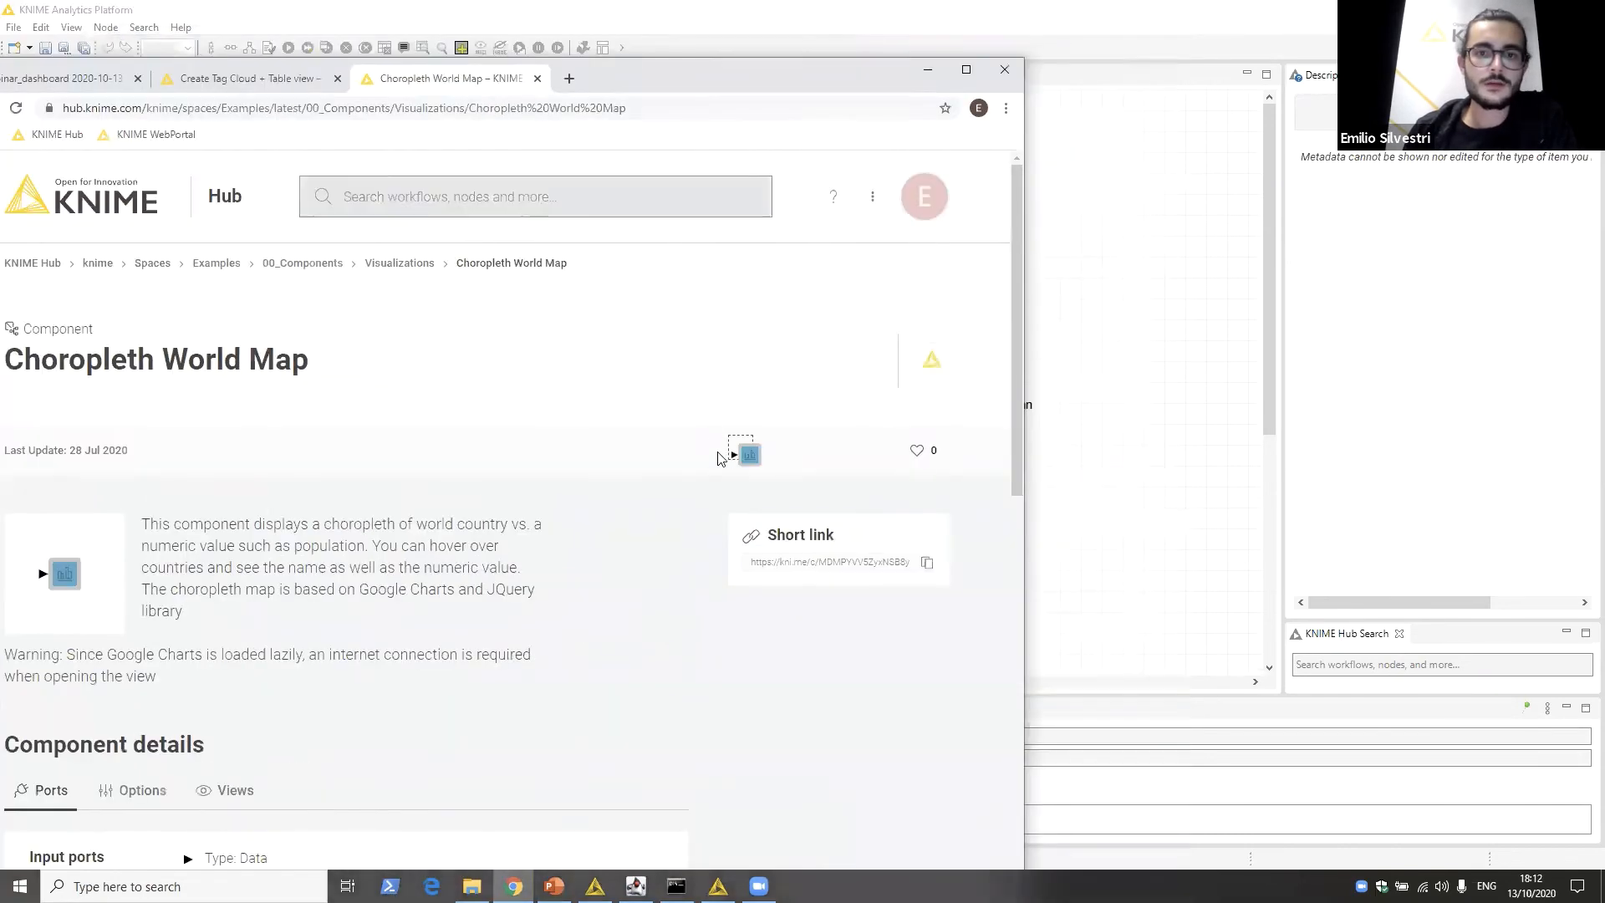
{"action": "left_click_drag", "start_coordinate": [717, 458], "coordinate": [1080, 266]}
{"action": "left_click_drag", "start_coordinate": [1141, 445], "coordinate": [1078, 250]}
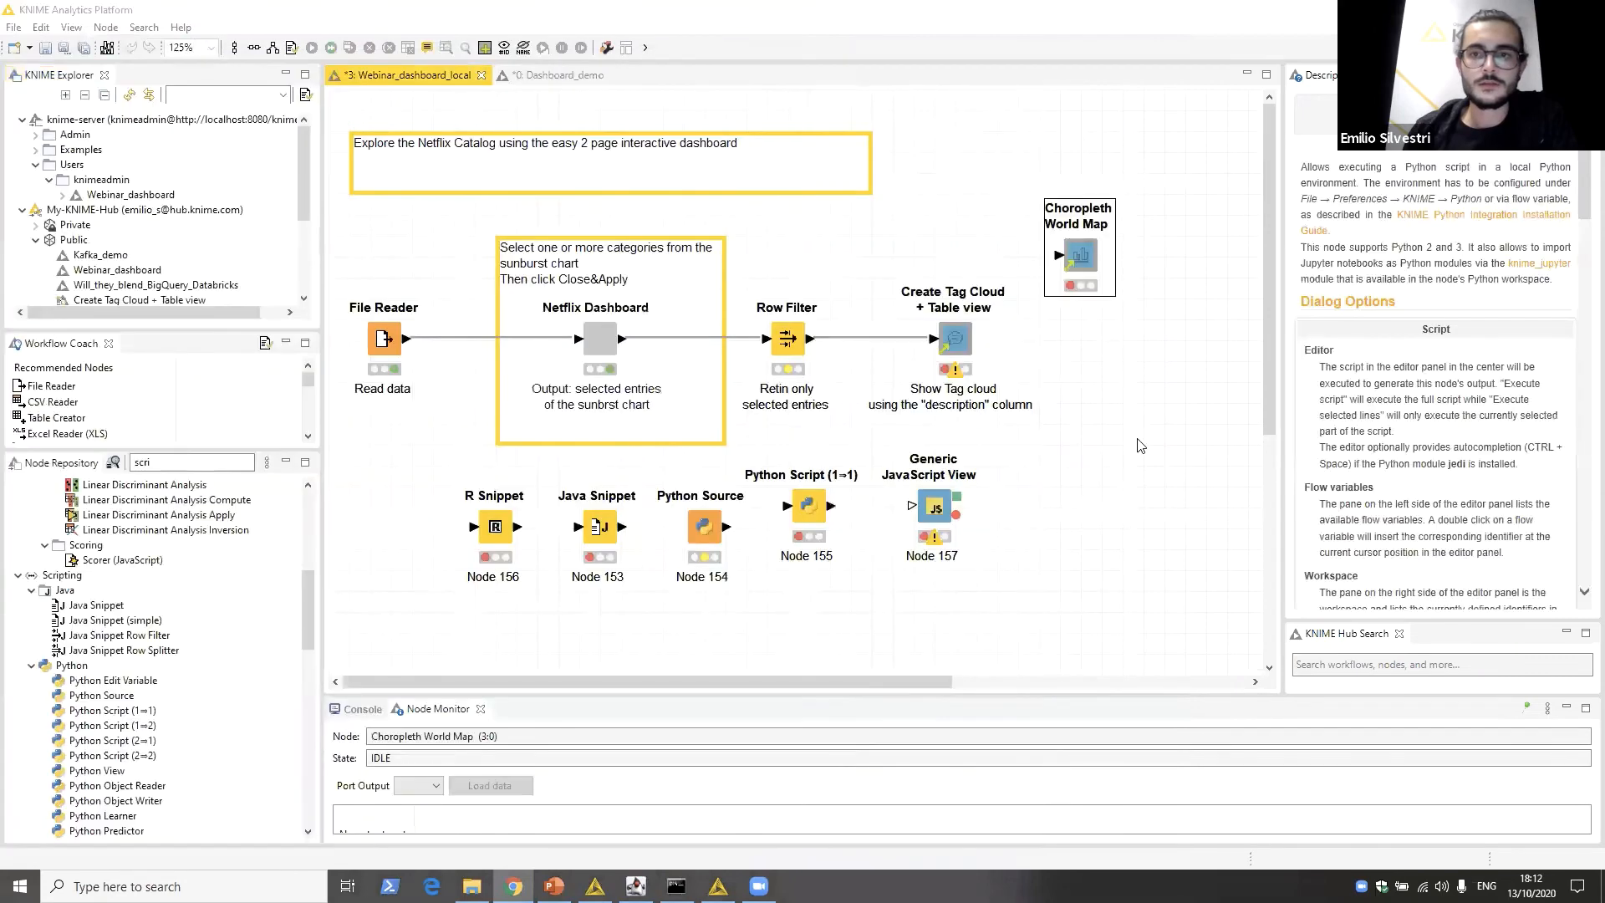
Step: Open the inside of the Choropleth World Map component and find its Generic JavaScript View node at the end of the flow
{"action": "right_click", "coordinate": [1082, 249]}
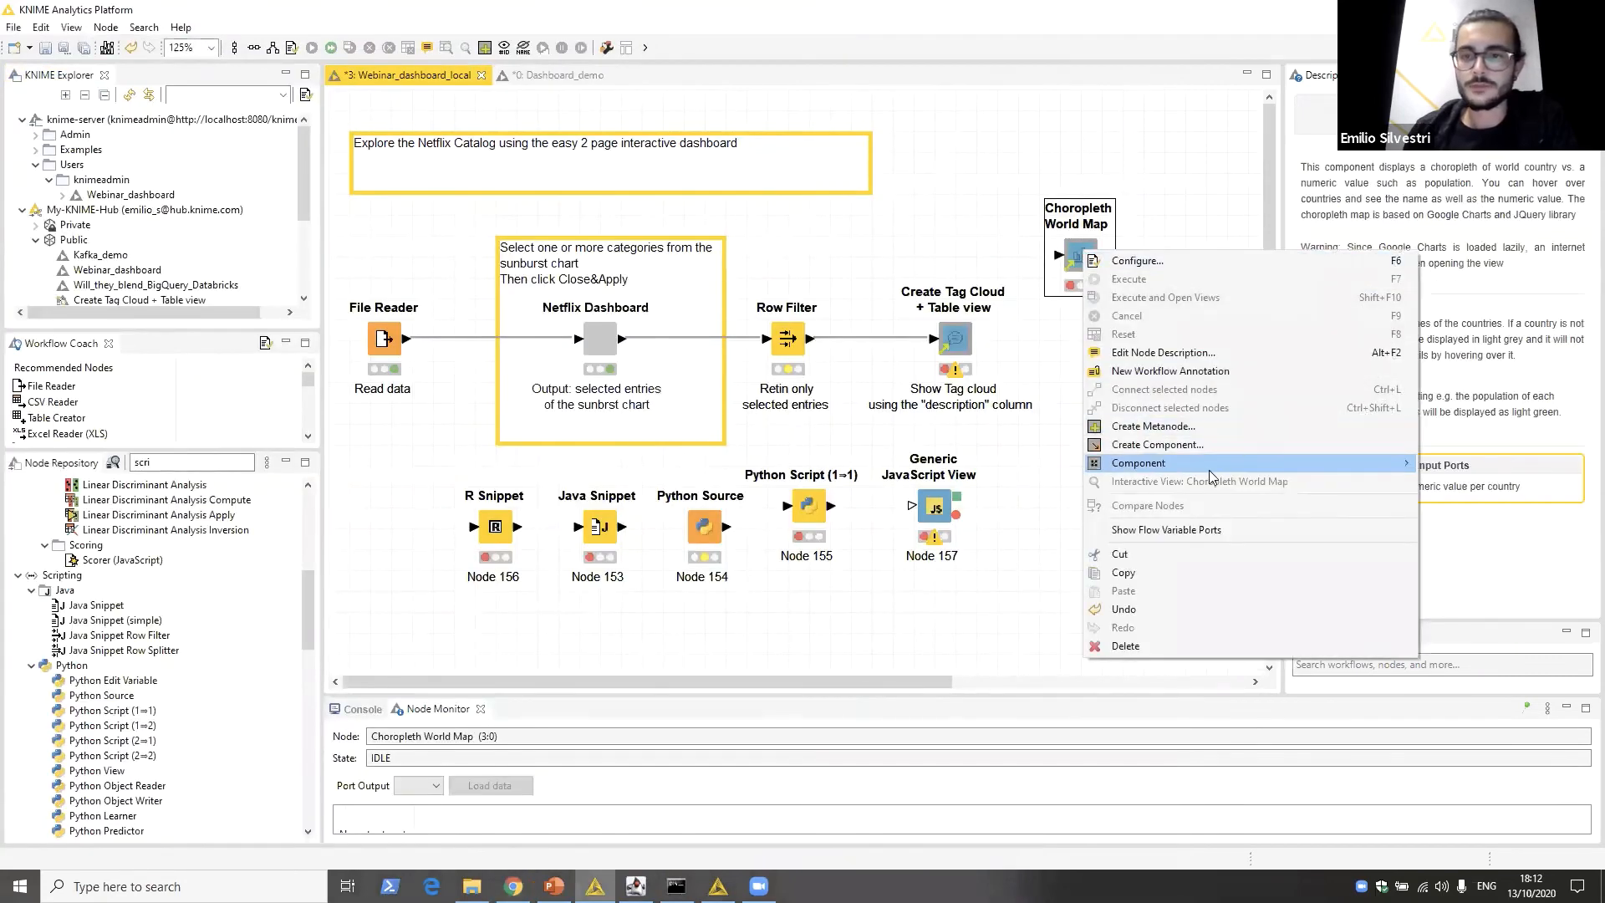
{"action": "mouse_move", "coordinate": [1208, 469]}
{"action": "left_click", "coordinate": [1028, 469]}
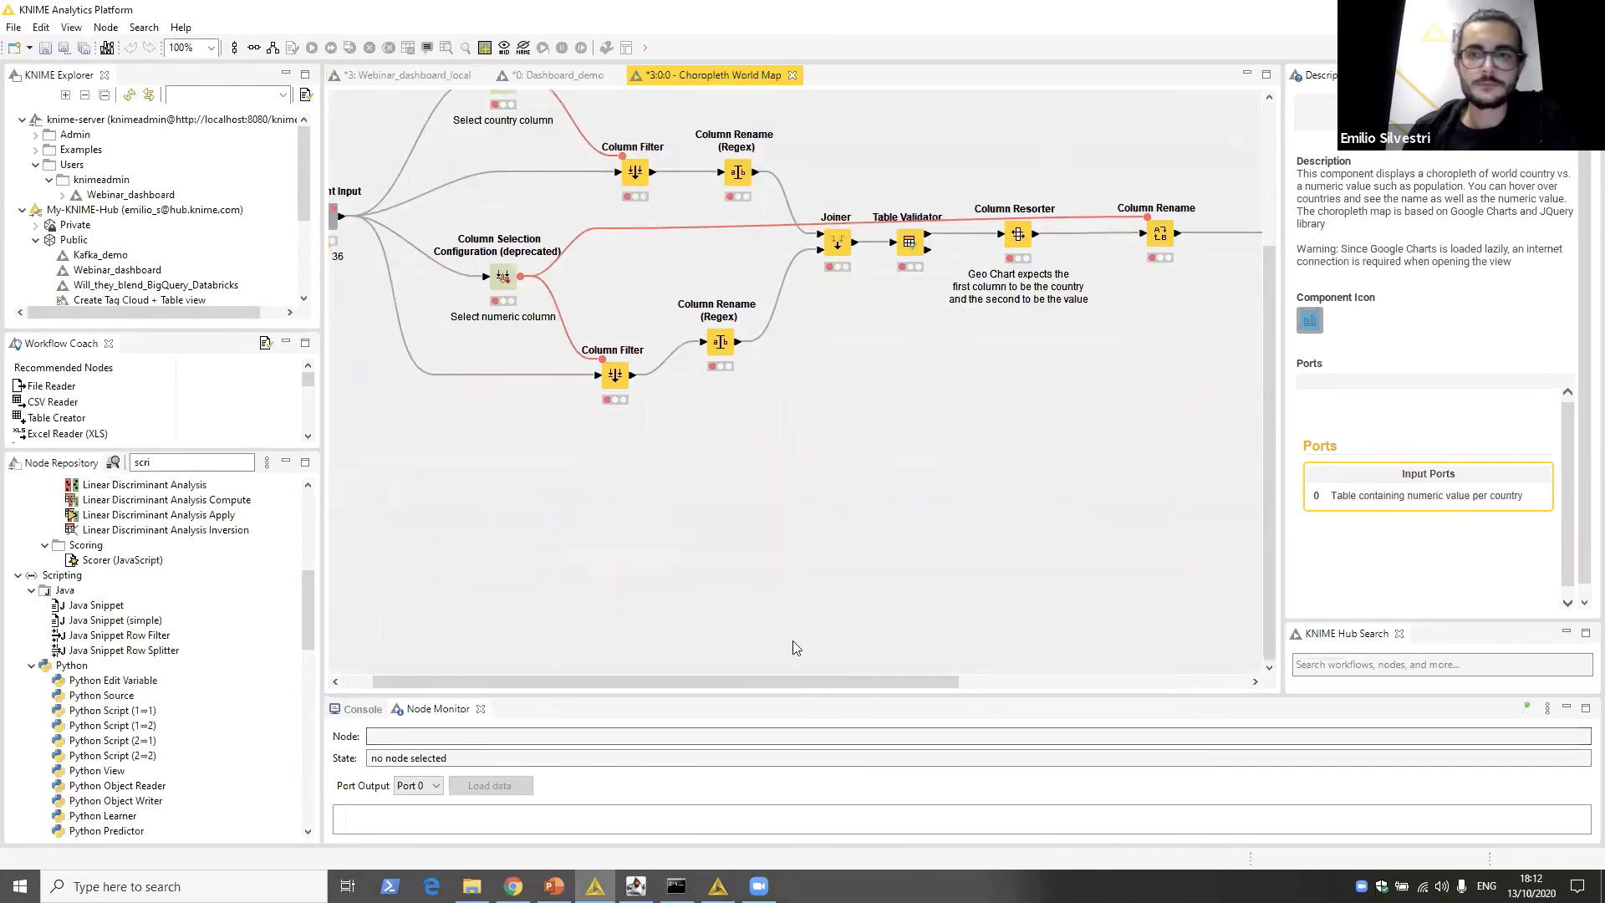
{"action": "scroll", "coordinate": [795, 647], "scroll_direction": "right", "scroll_amount": 5}
{"action": "left_click", "coordinate": [878, 247]}
{"action": "scroll", "coordinate": [869, 442], "scroll_direction": "up", "scroll_amount": 1}
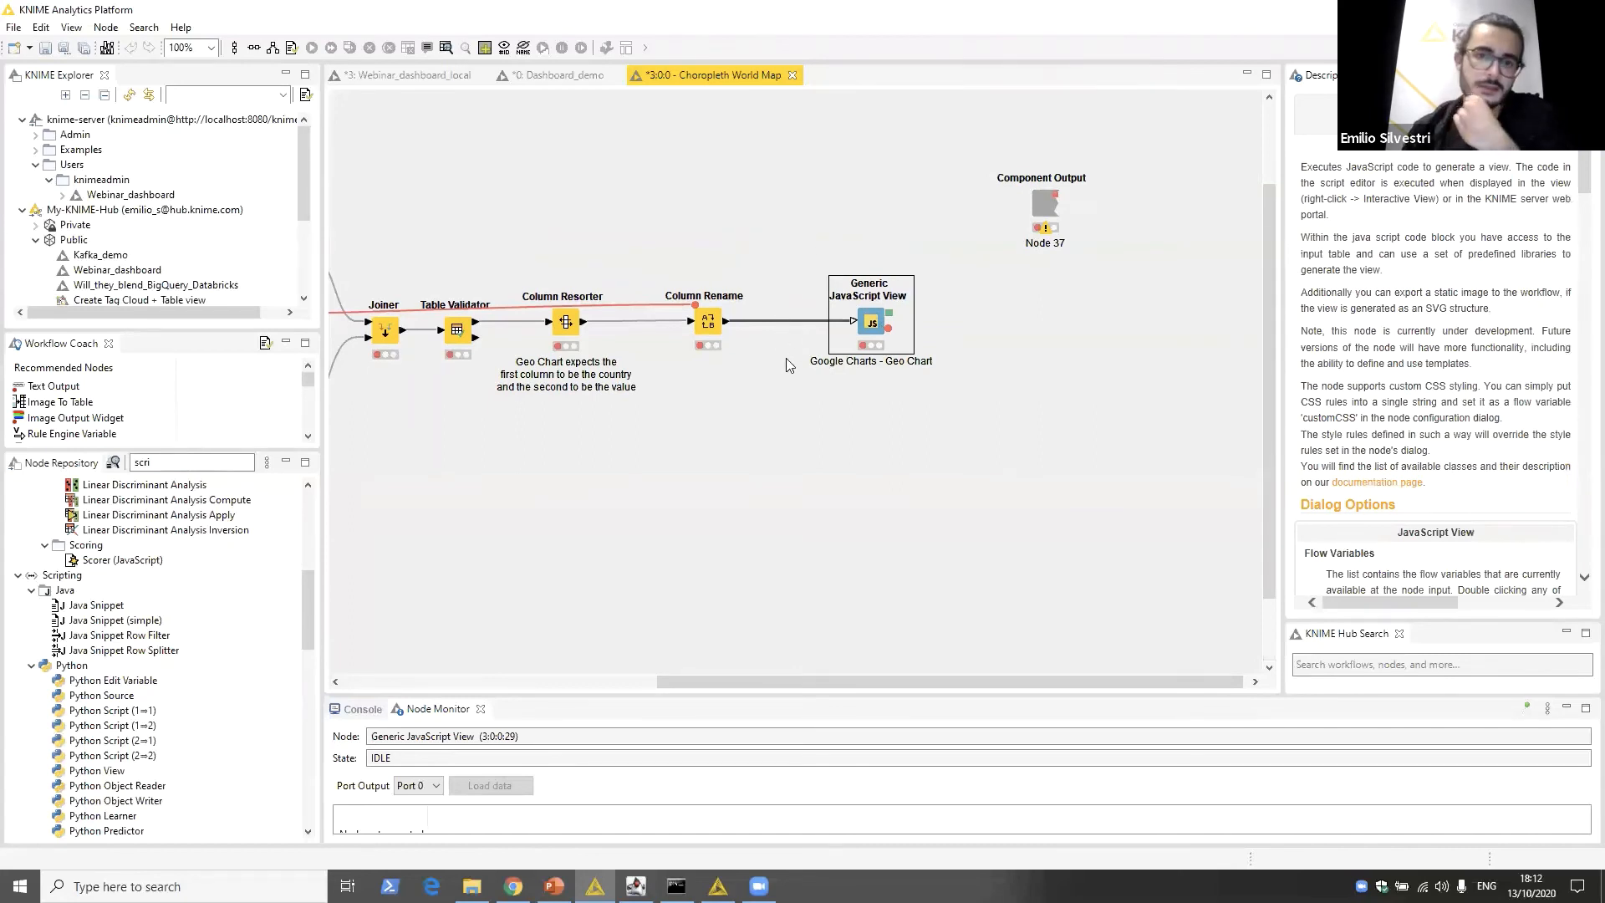
Step: Examine the Google Charts code in the Generic JavaScript View configuration, close it without changes, and return to the main workflow
{"action": "right_click", "coordinate": [870, 326]}
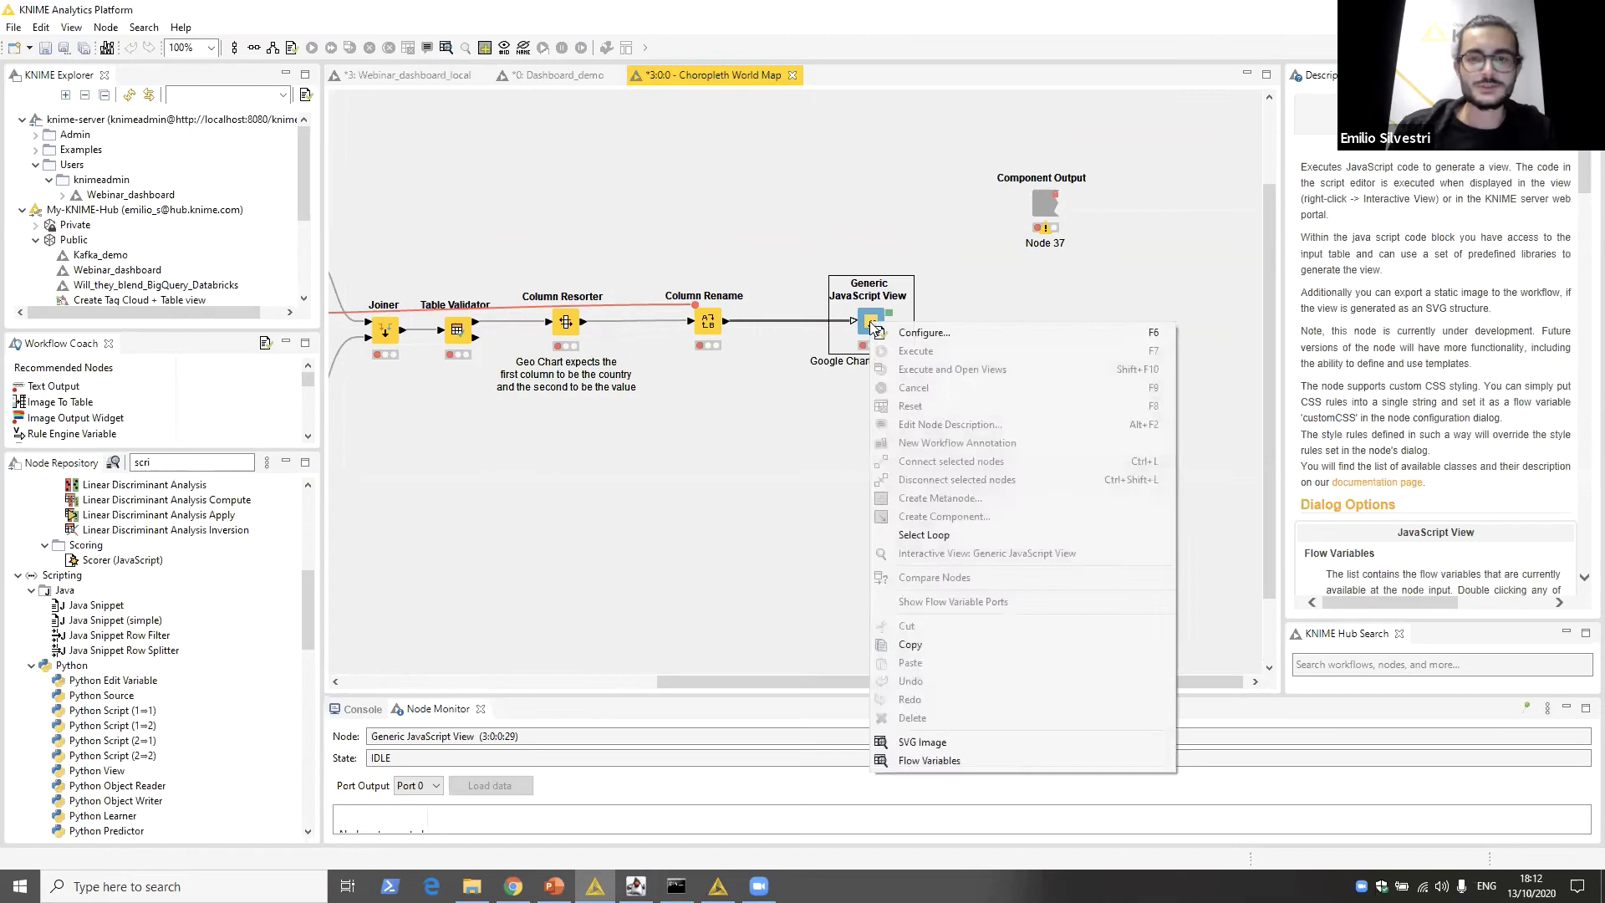
{"action": "left_click", "coordinate": [968, 334]}
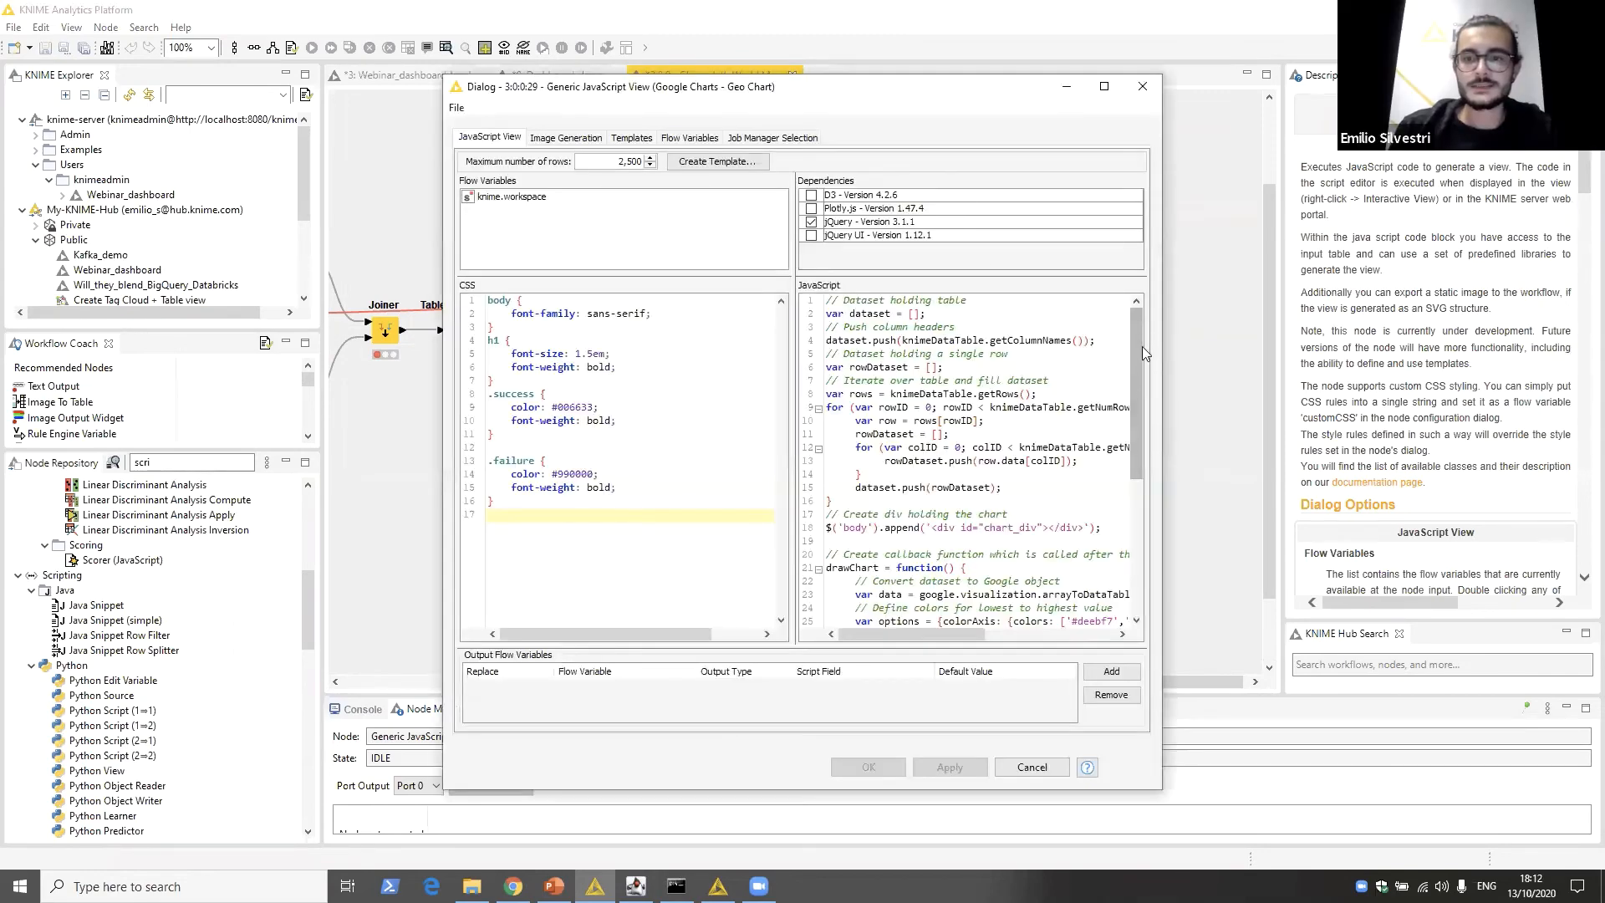
{"action": "mouse_move", "coordinate": [1140, 351]}
{"action": "left_mouse_down"}
{"action": "mouse_move", "coordinate": [1138, 502]}
{"action": "mouse_move", "coordinate": [1137, 347]}
{"action": "left_mouse_up"}
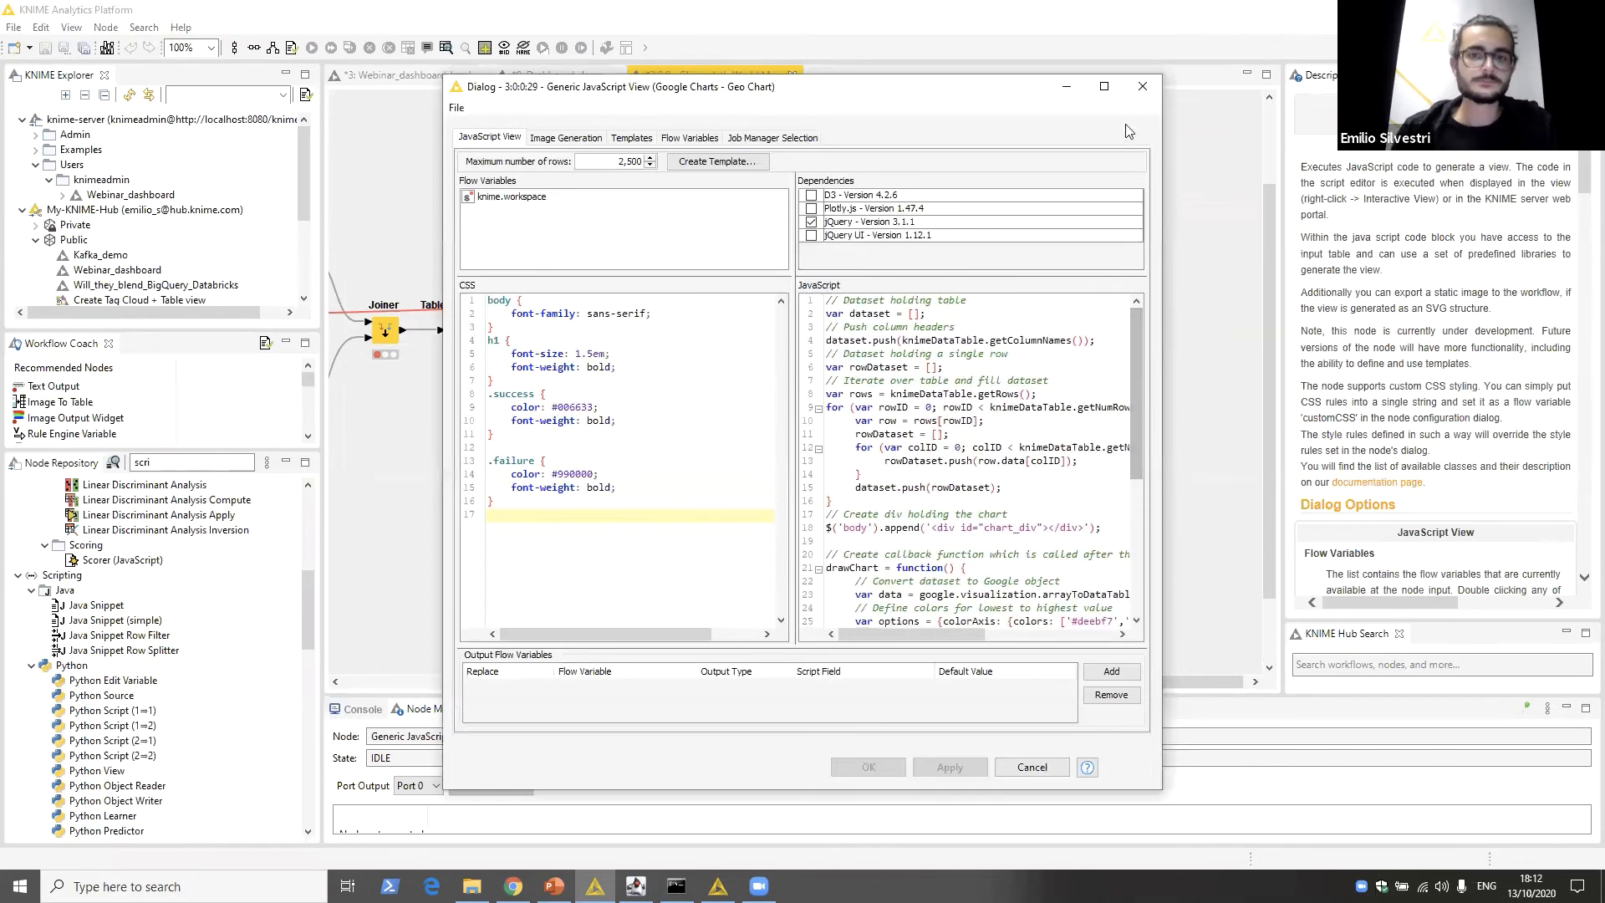
{"action": "left_click", "coordinate": [1142, 89]}
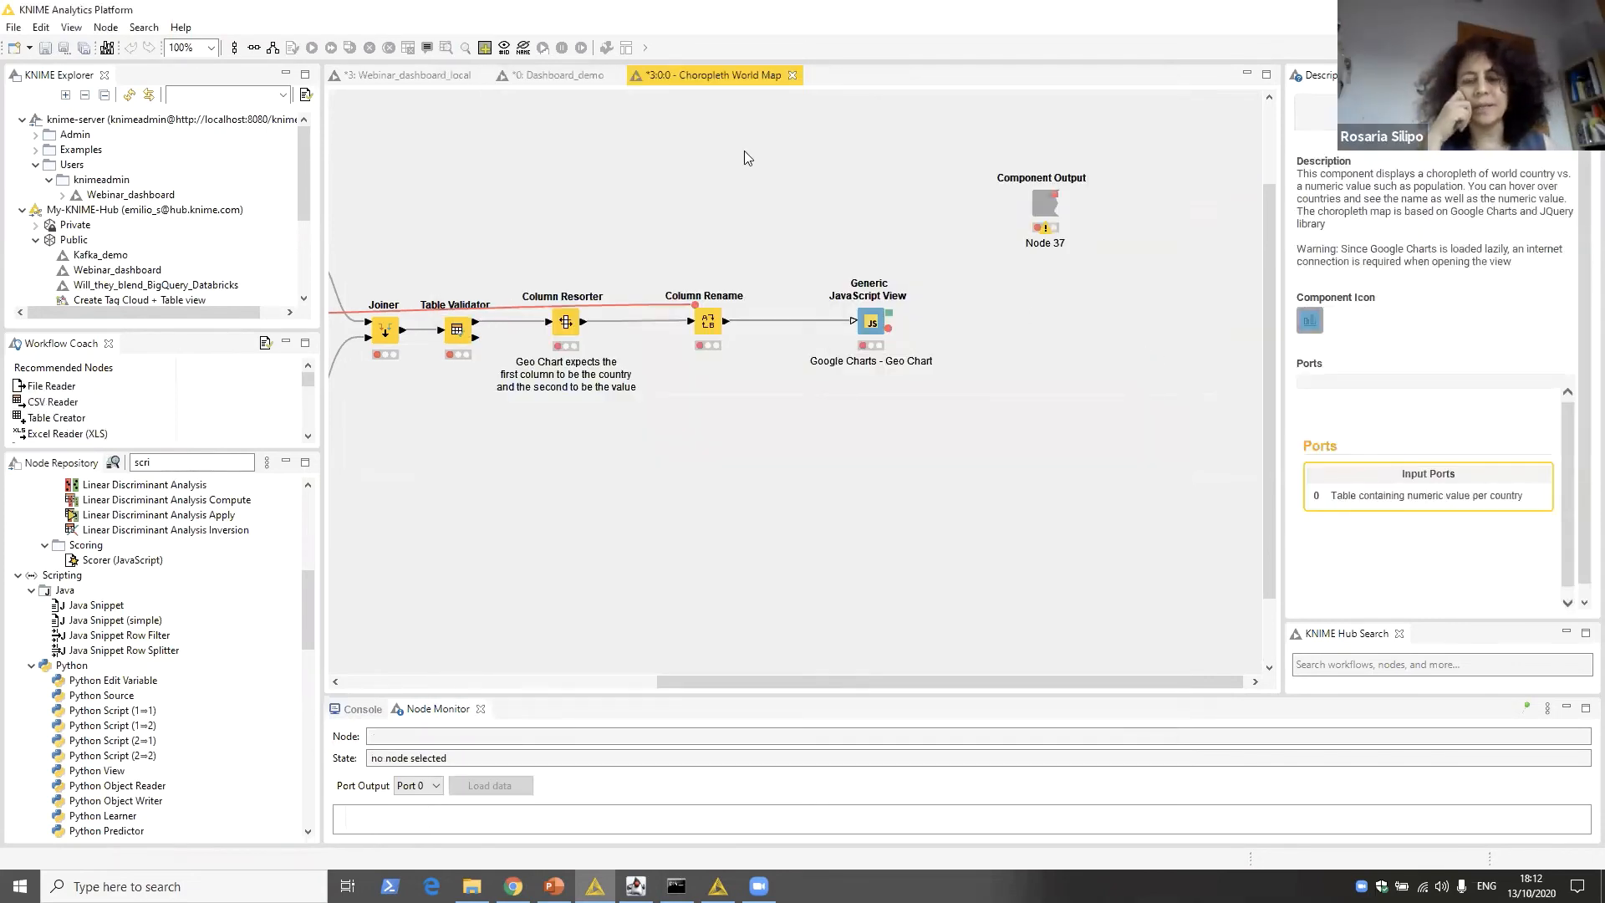
{"action": "left_click_drag", "start_coordinate": [909, 682], "coordinate": [578, 671]}
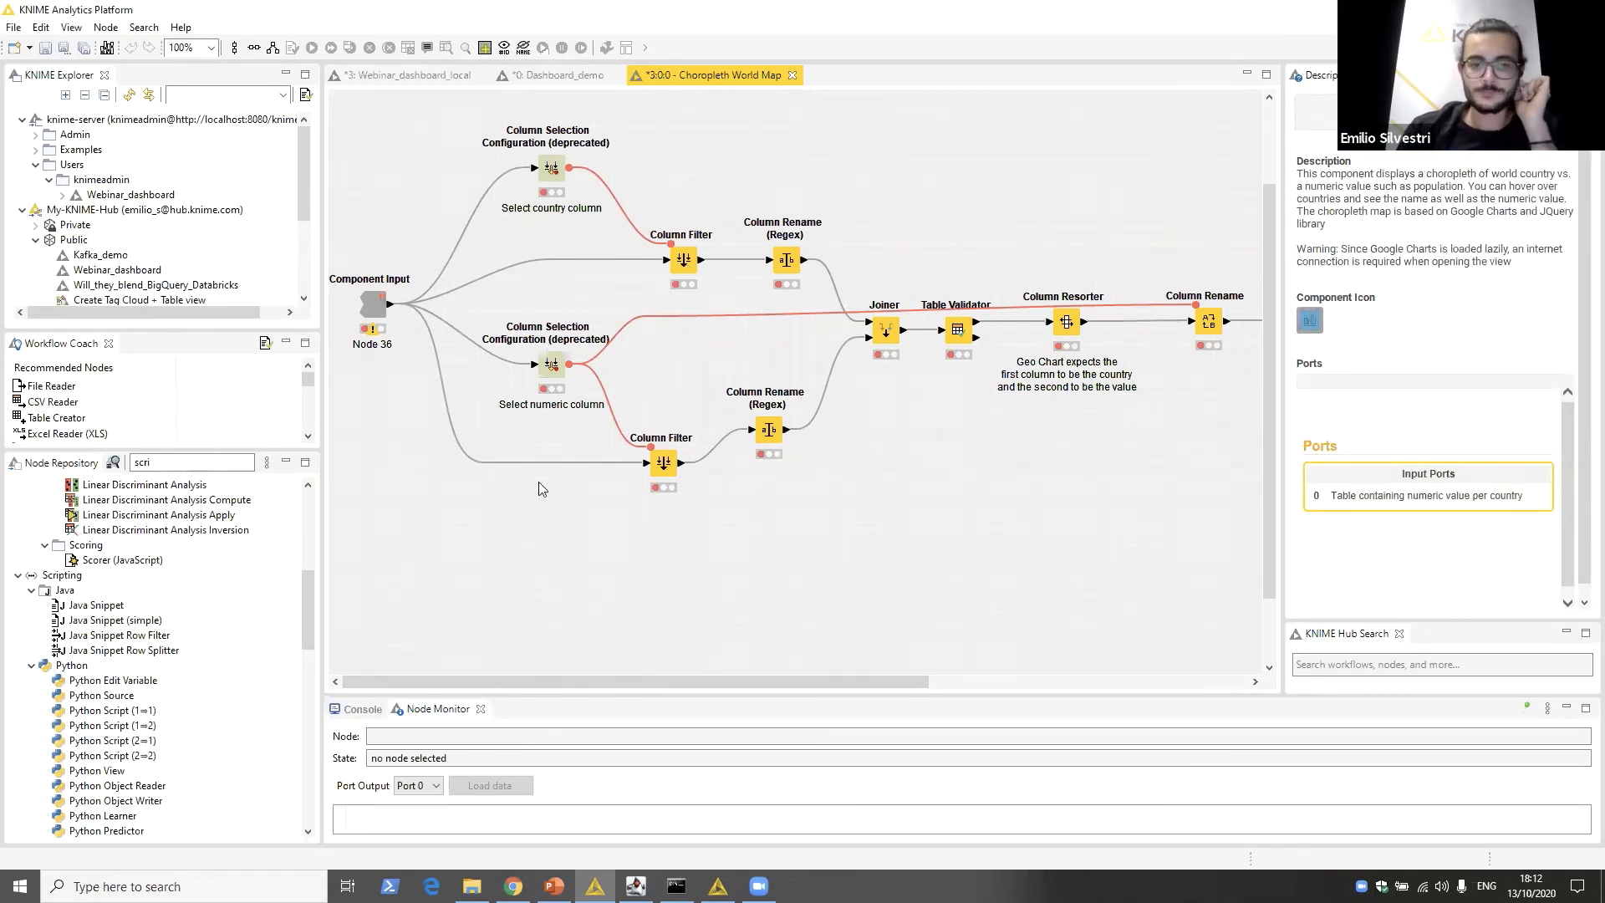
{"action": "middle_click", "coordinate": [706, 81]}
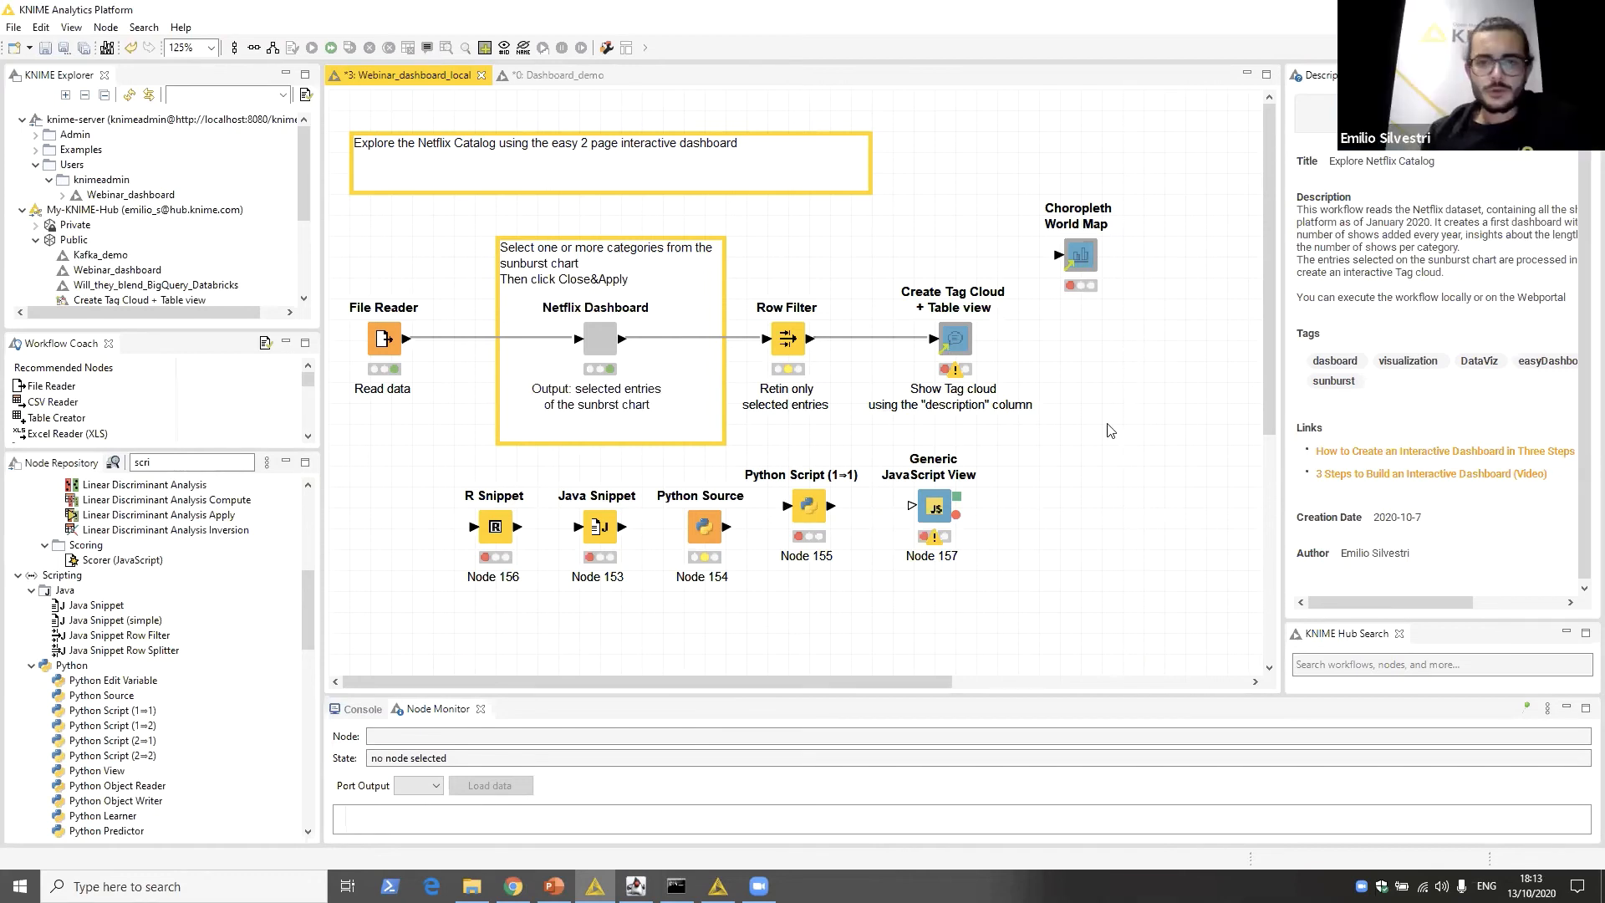
Step: Clear the node repository search so that all node categories are listed again
{"action": "left_click", "coordinate": [969, 344]}
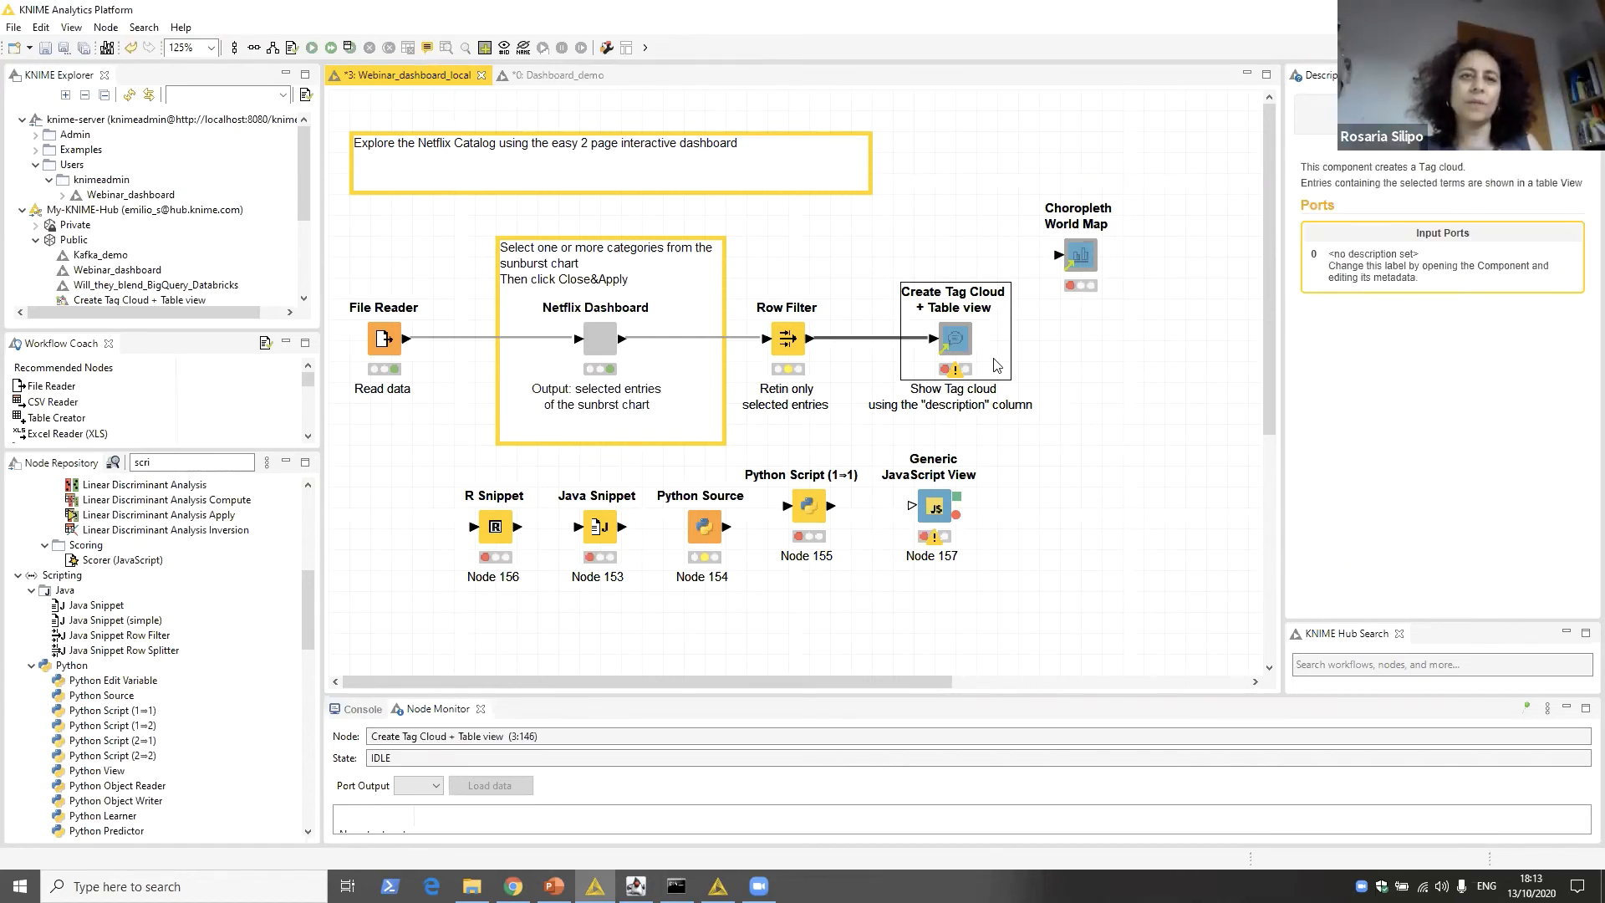
{"action": "left_click_drag", "start_coordinate": [308, 619], "coordinate": [309, 468]}
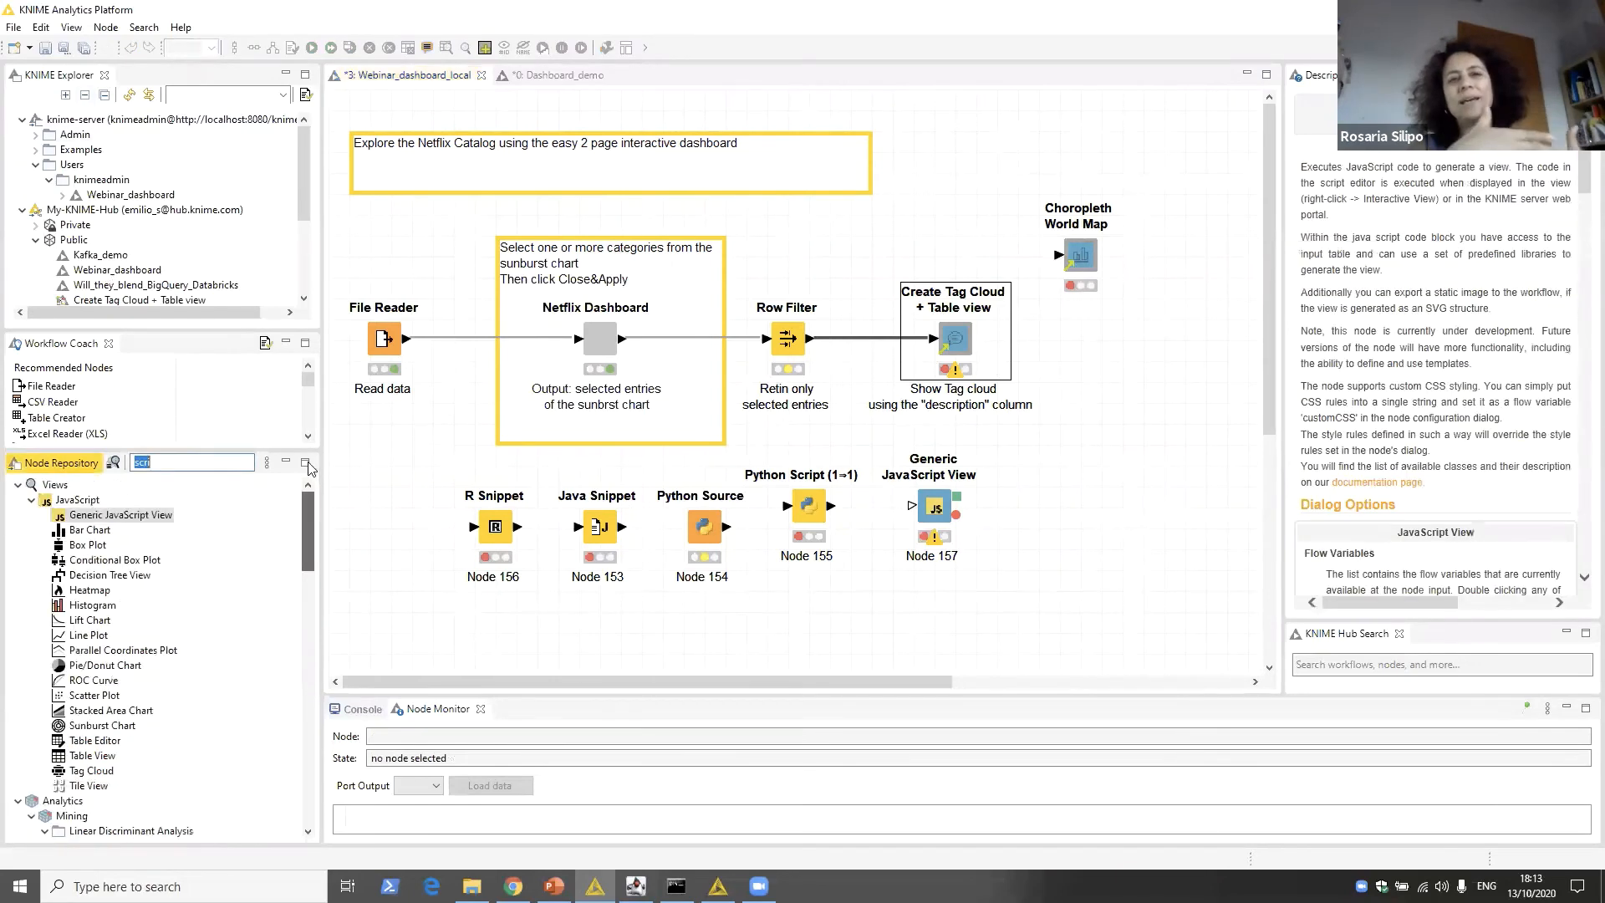
{"action": "key", "text": "BackSpace"}
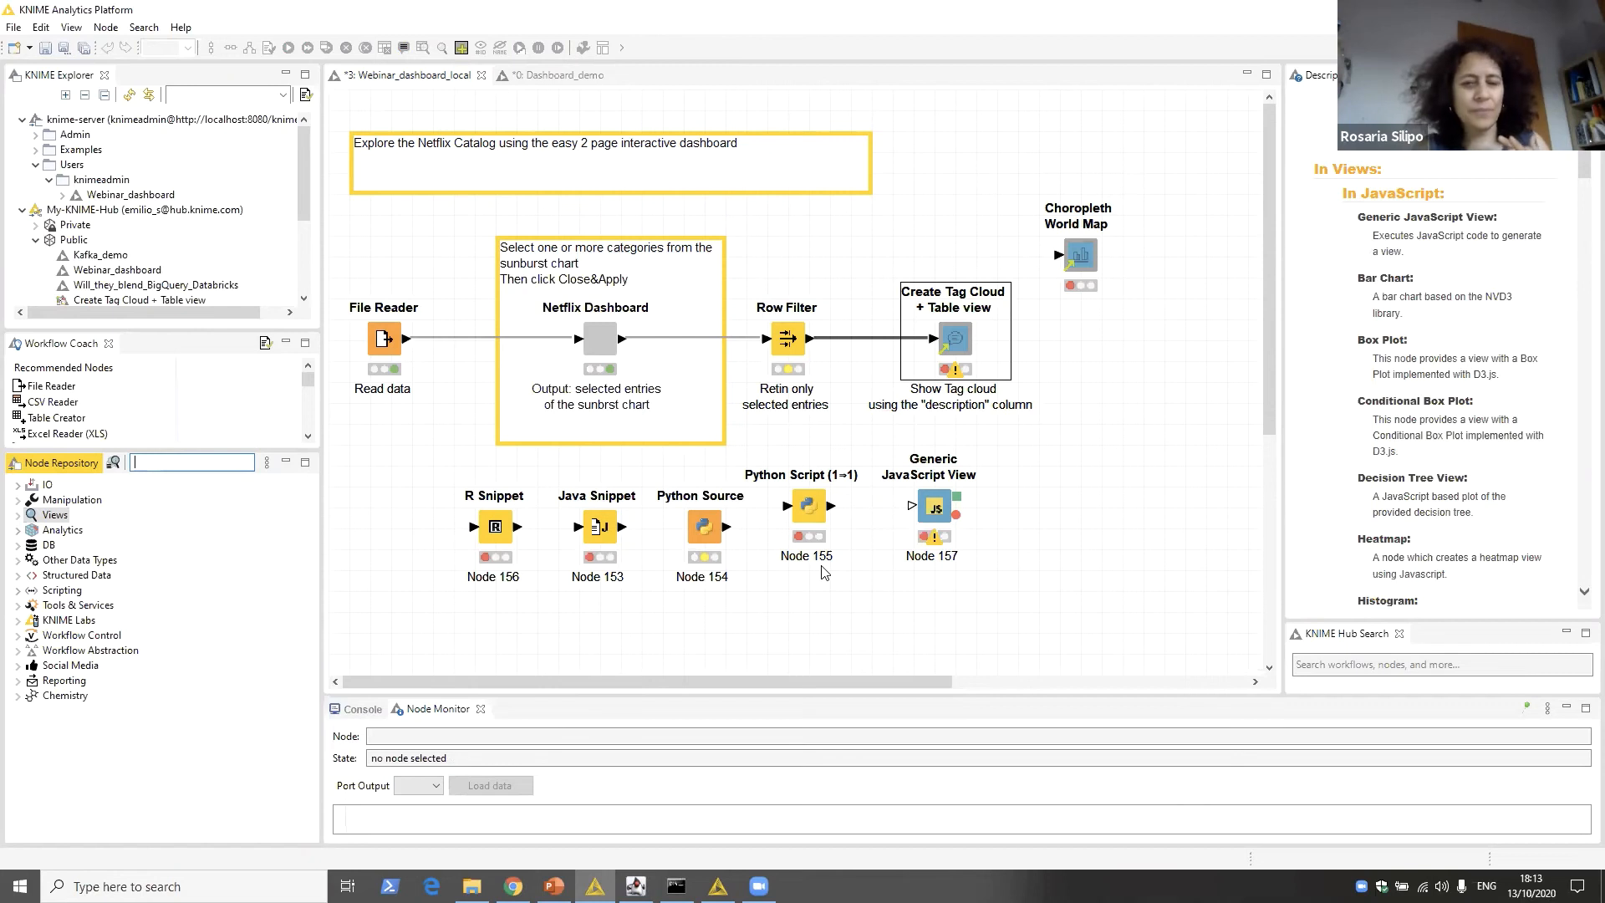
Step: Delete the five scripting nodes below the workflow and the Choropleth World Map component
{"action": "left_click_drag", "start_coordinate": [942, 516], "coordinate": [989, 513]}
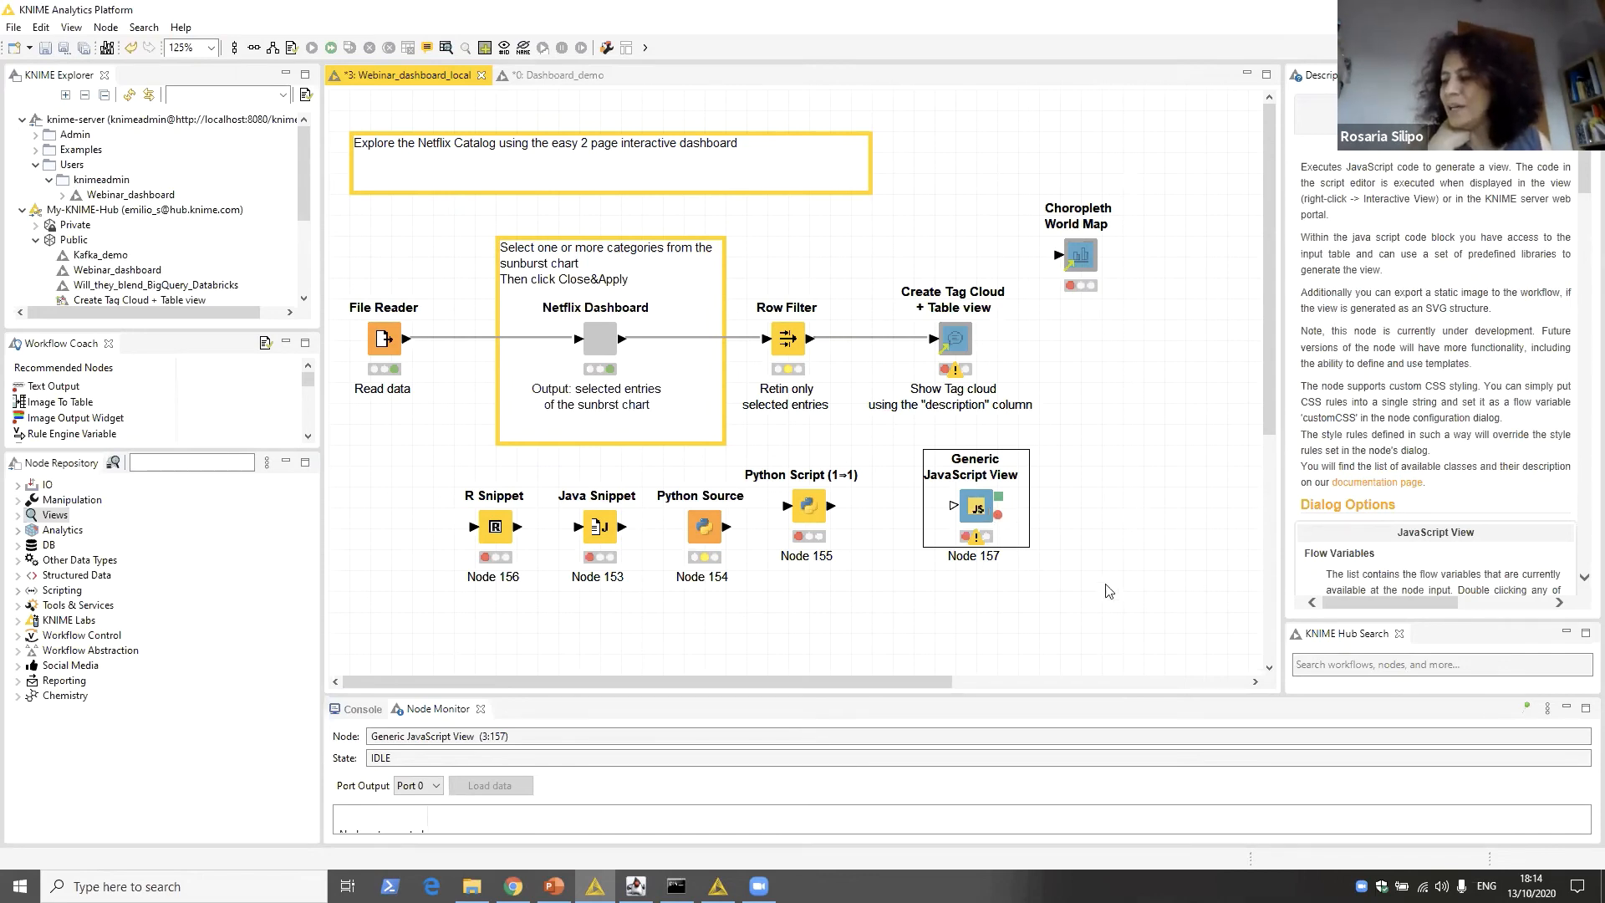
{"action": "left_click_drag", "start_coordinate": [1106, 641], "coordinate": [454, 509]}
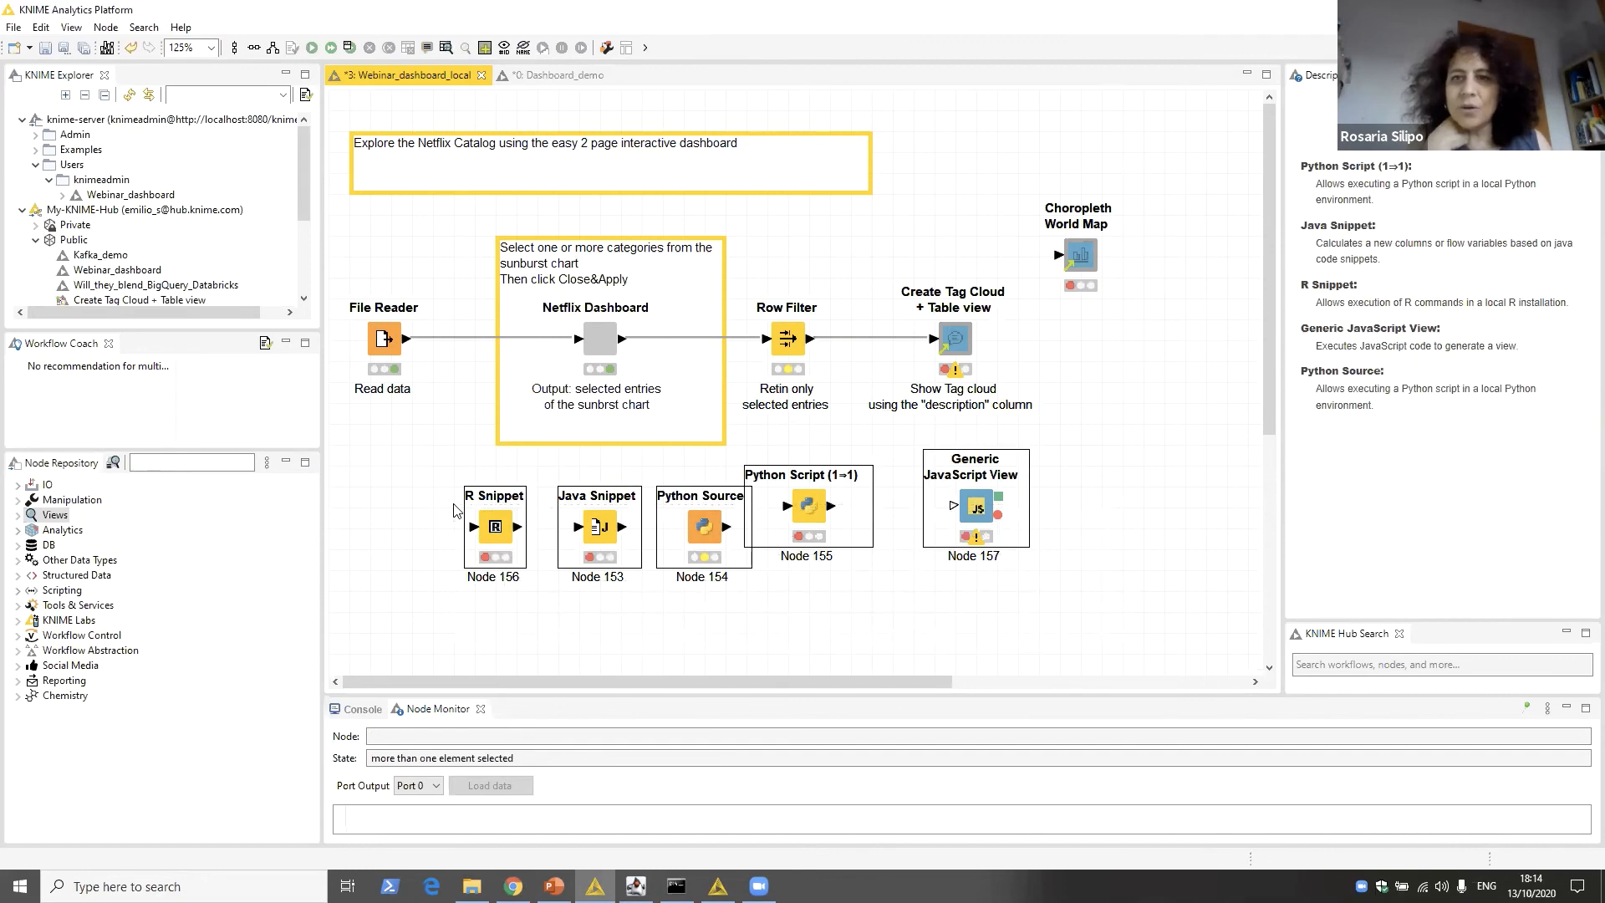
{"action": "key", "text": "Delete"}
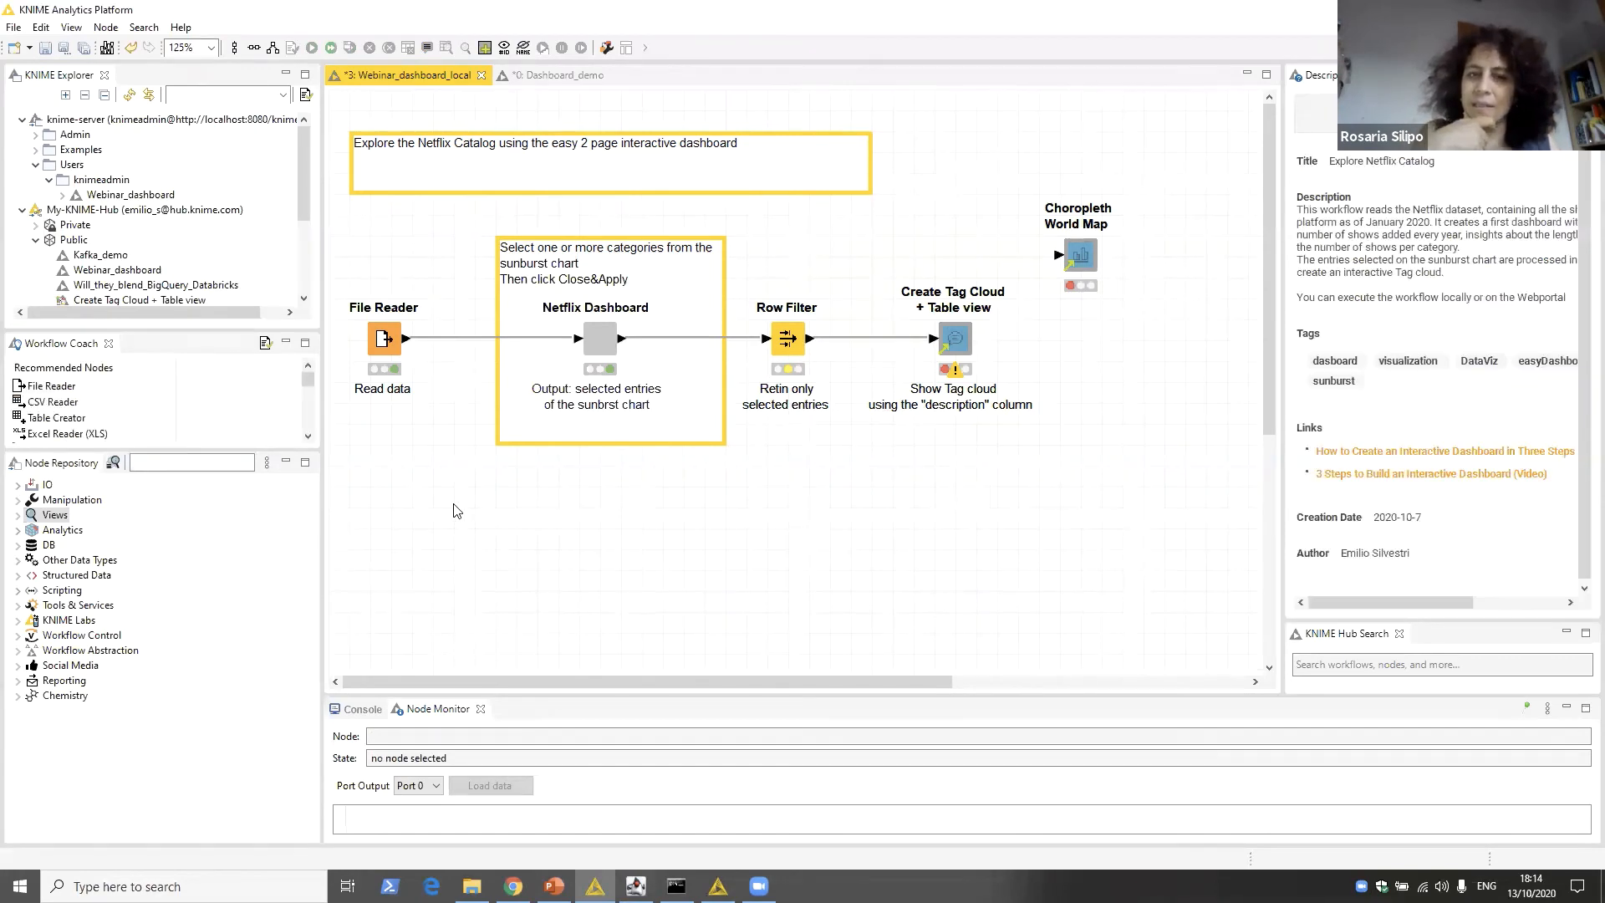
{"action": "left_click", "coordinate": [1078, 254]}
{"action": "key", "text": "Delete"}
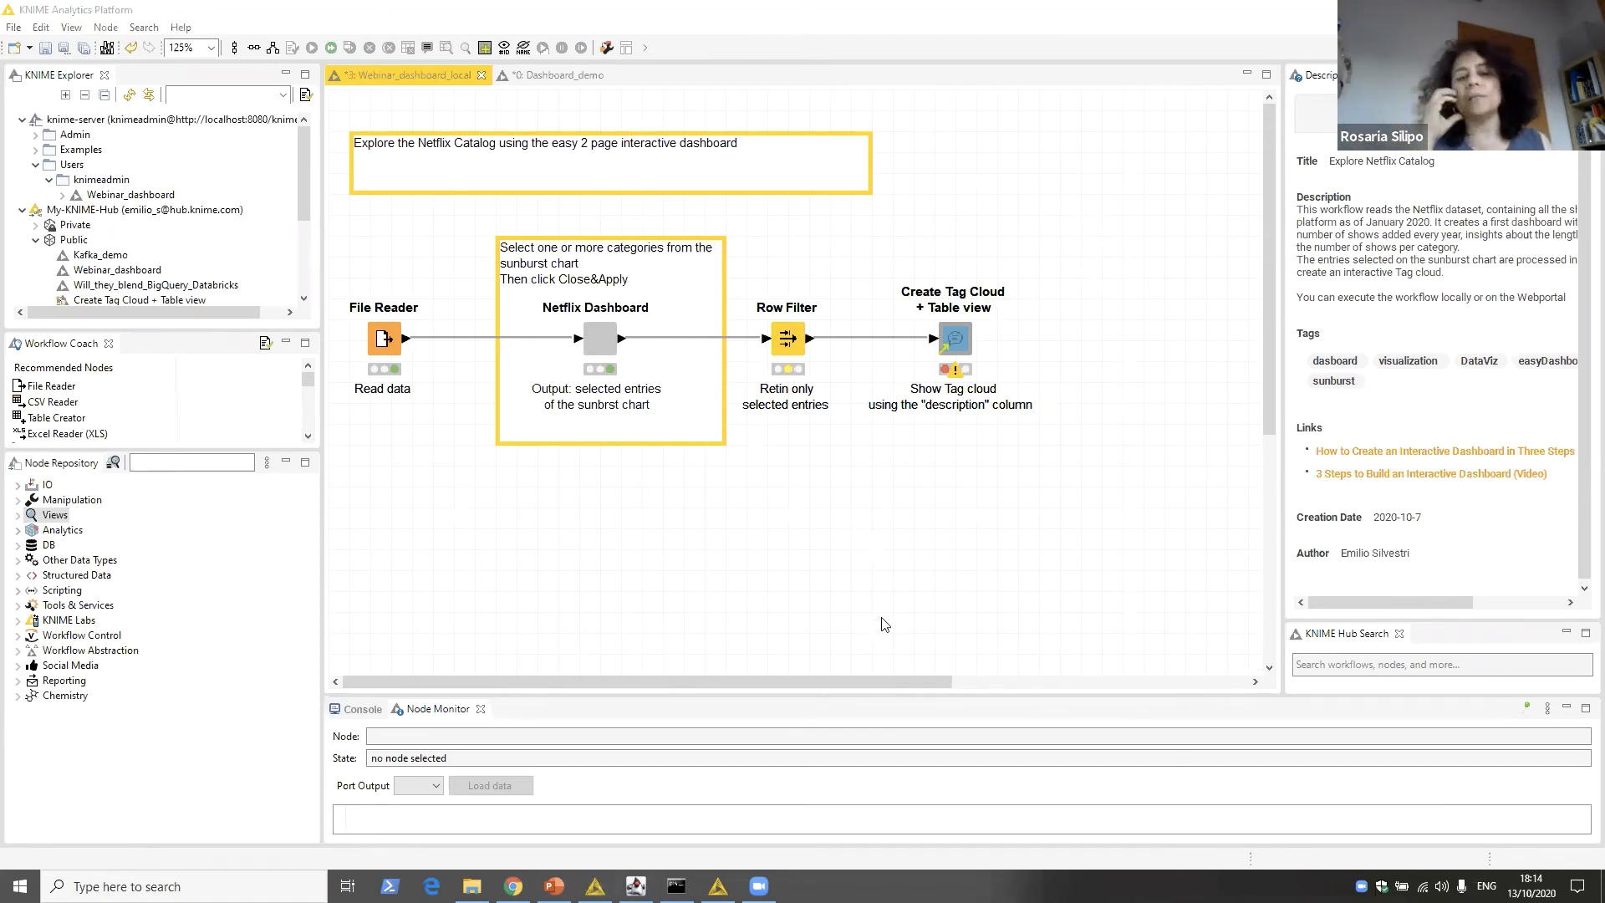
{"action": "left_click", "coordinate": [823, 587]}
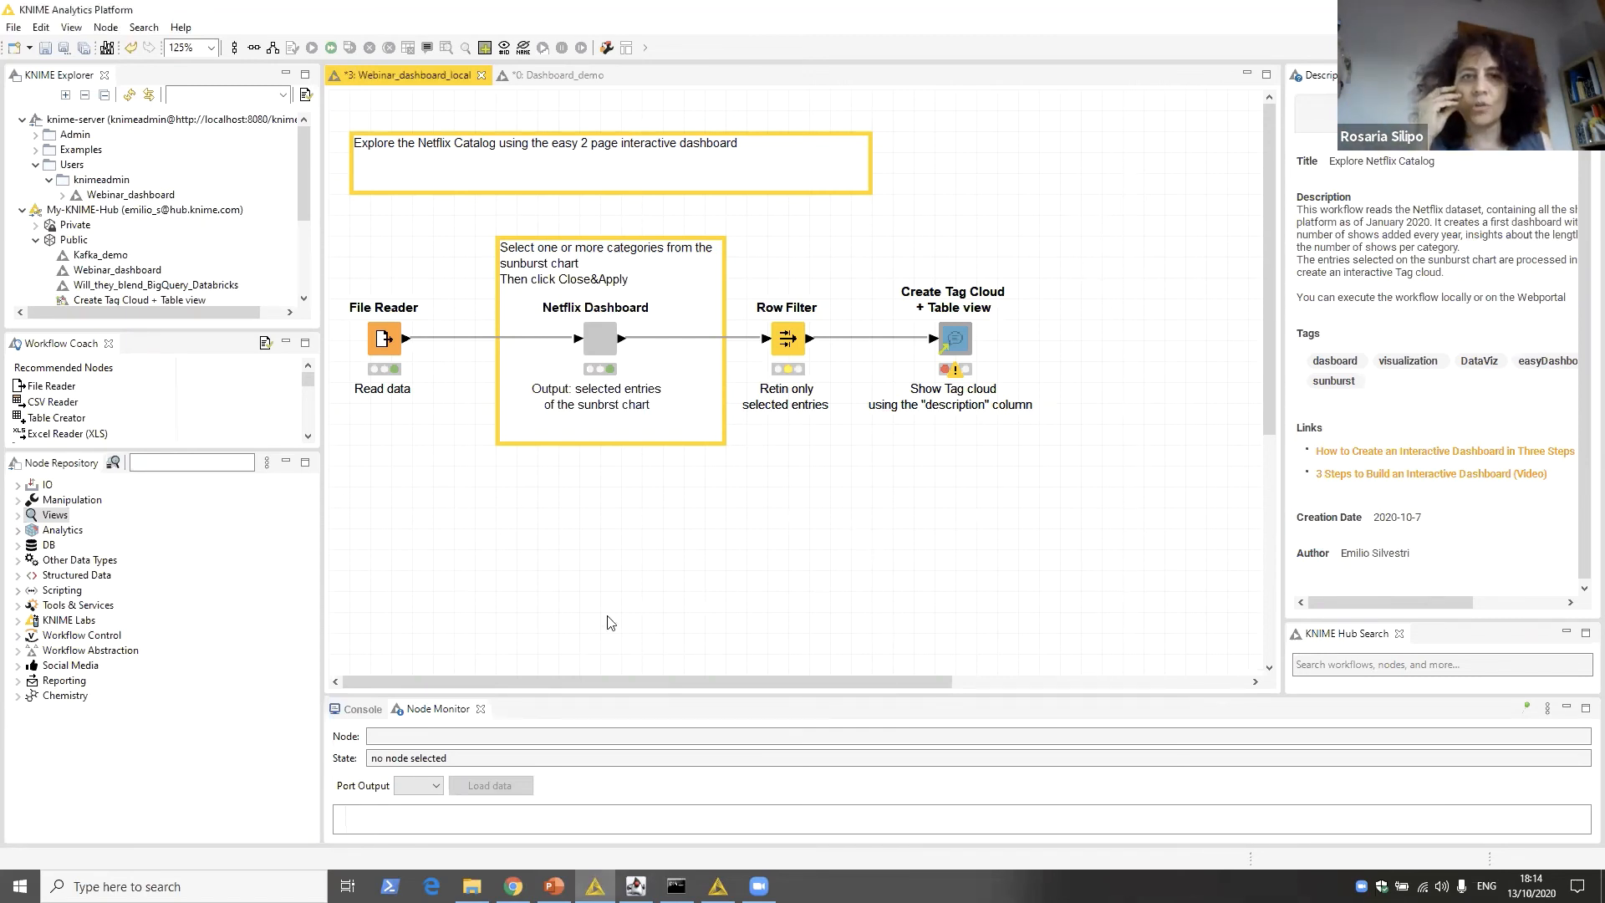
Step: Switch to the PowerPoint webinar deck, start the slide show from slide 5, and advance to slide 6 on creating charts
{"action": "left_click", "coordinate": [554, 886]}
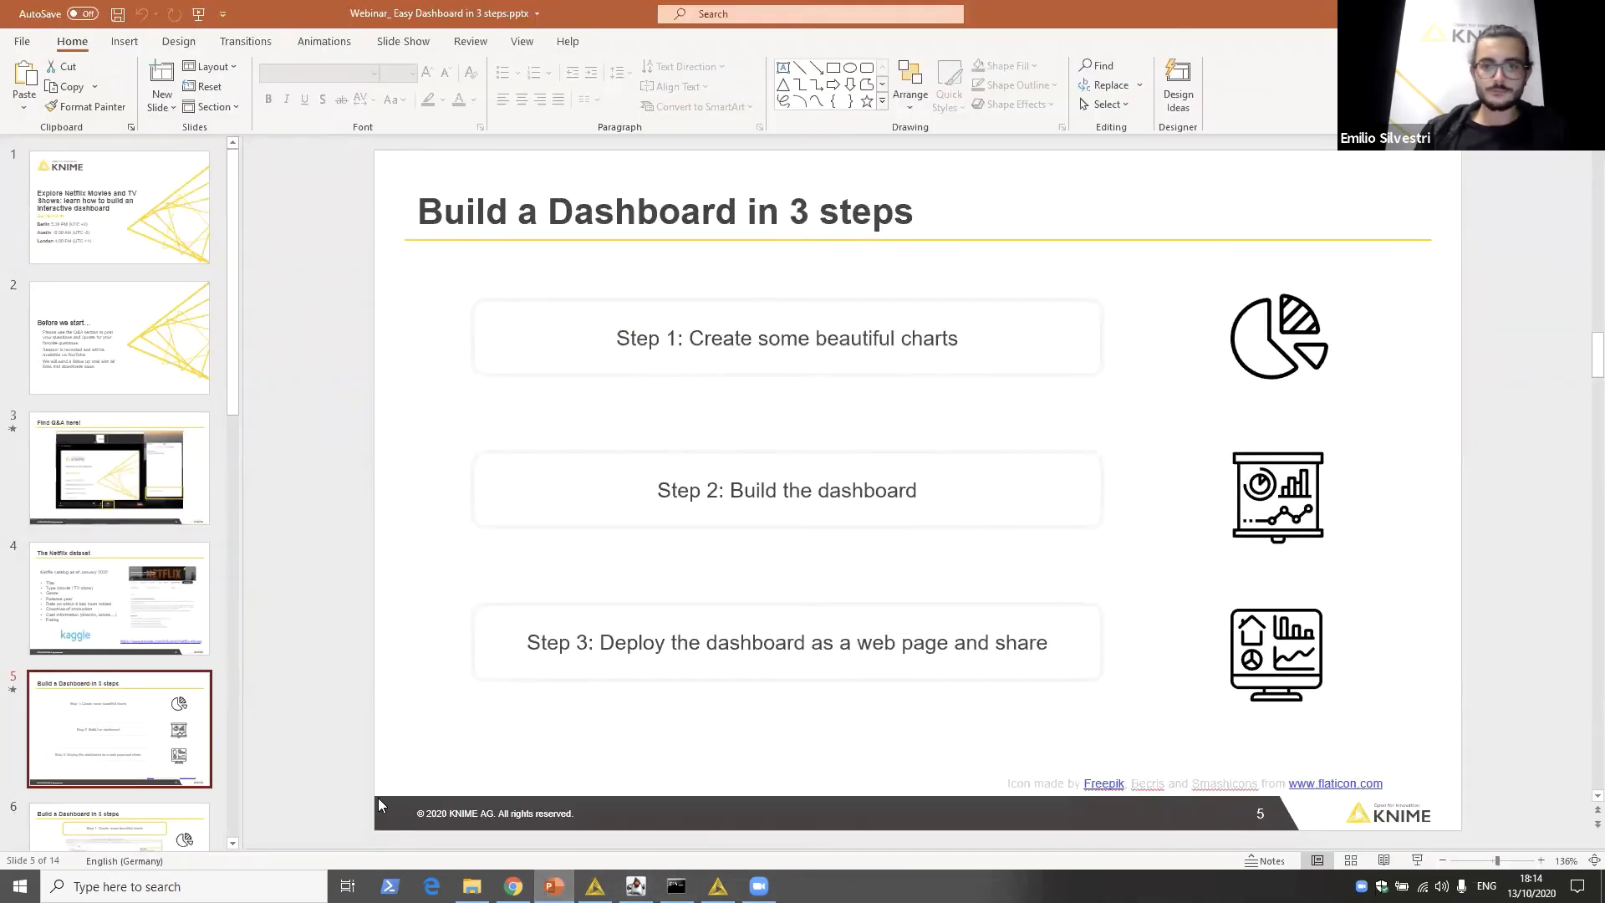
{"action": "left_click", "coordinate": [1417, 860]}
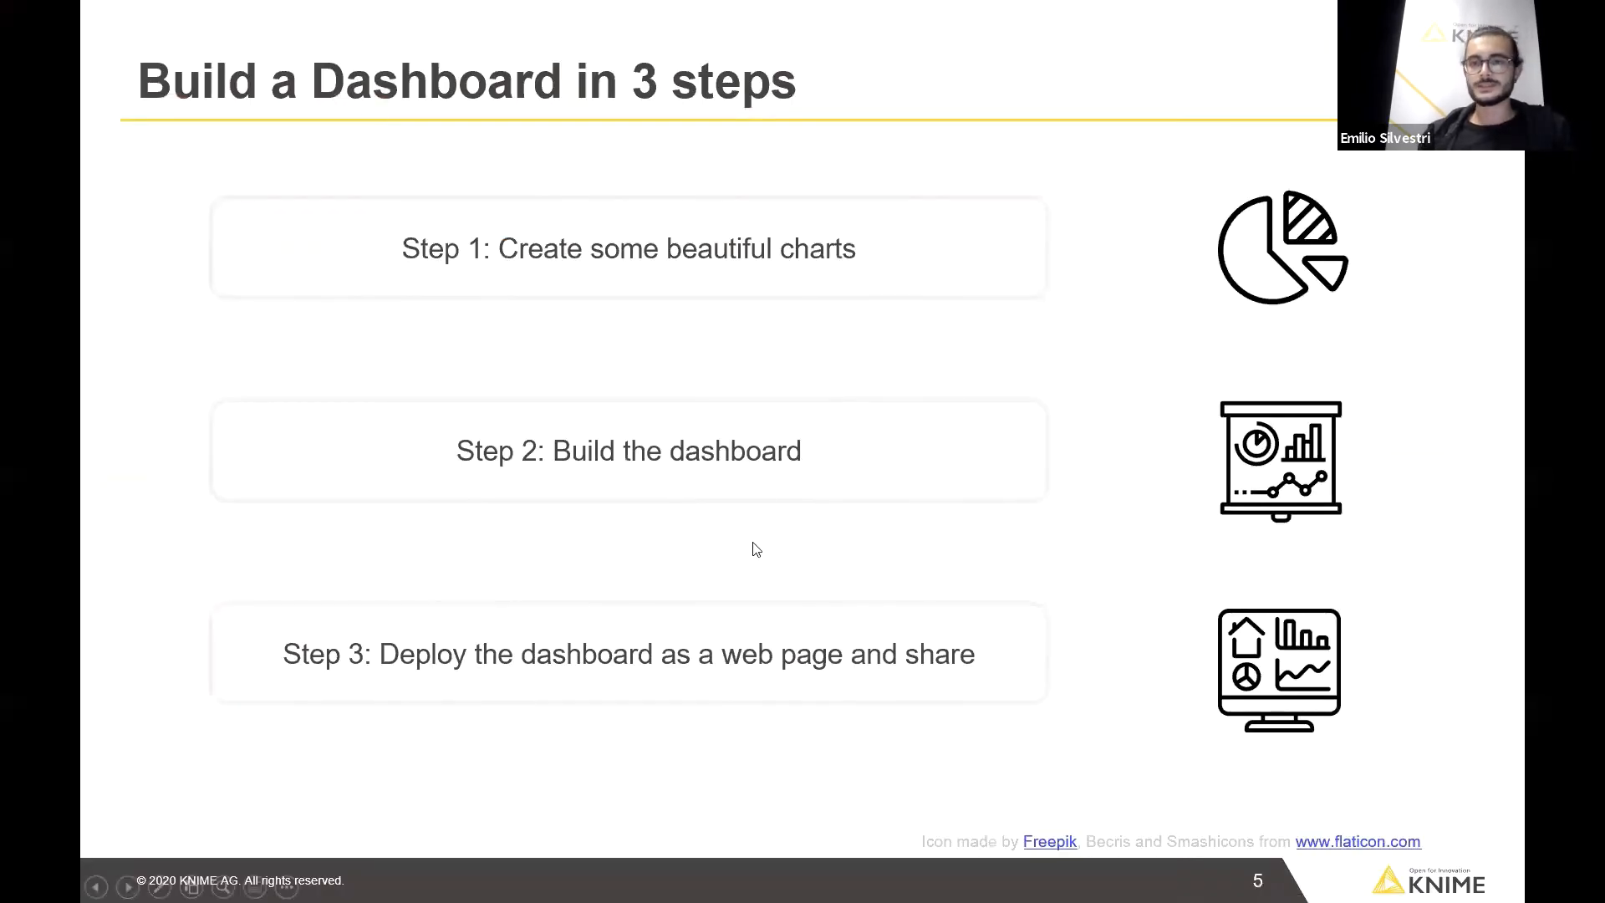
{"action": "left_click", "coordinate": [762, 502]}
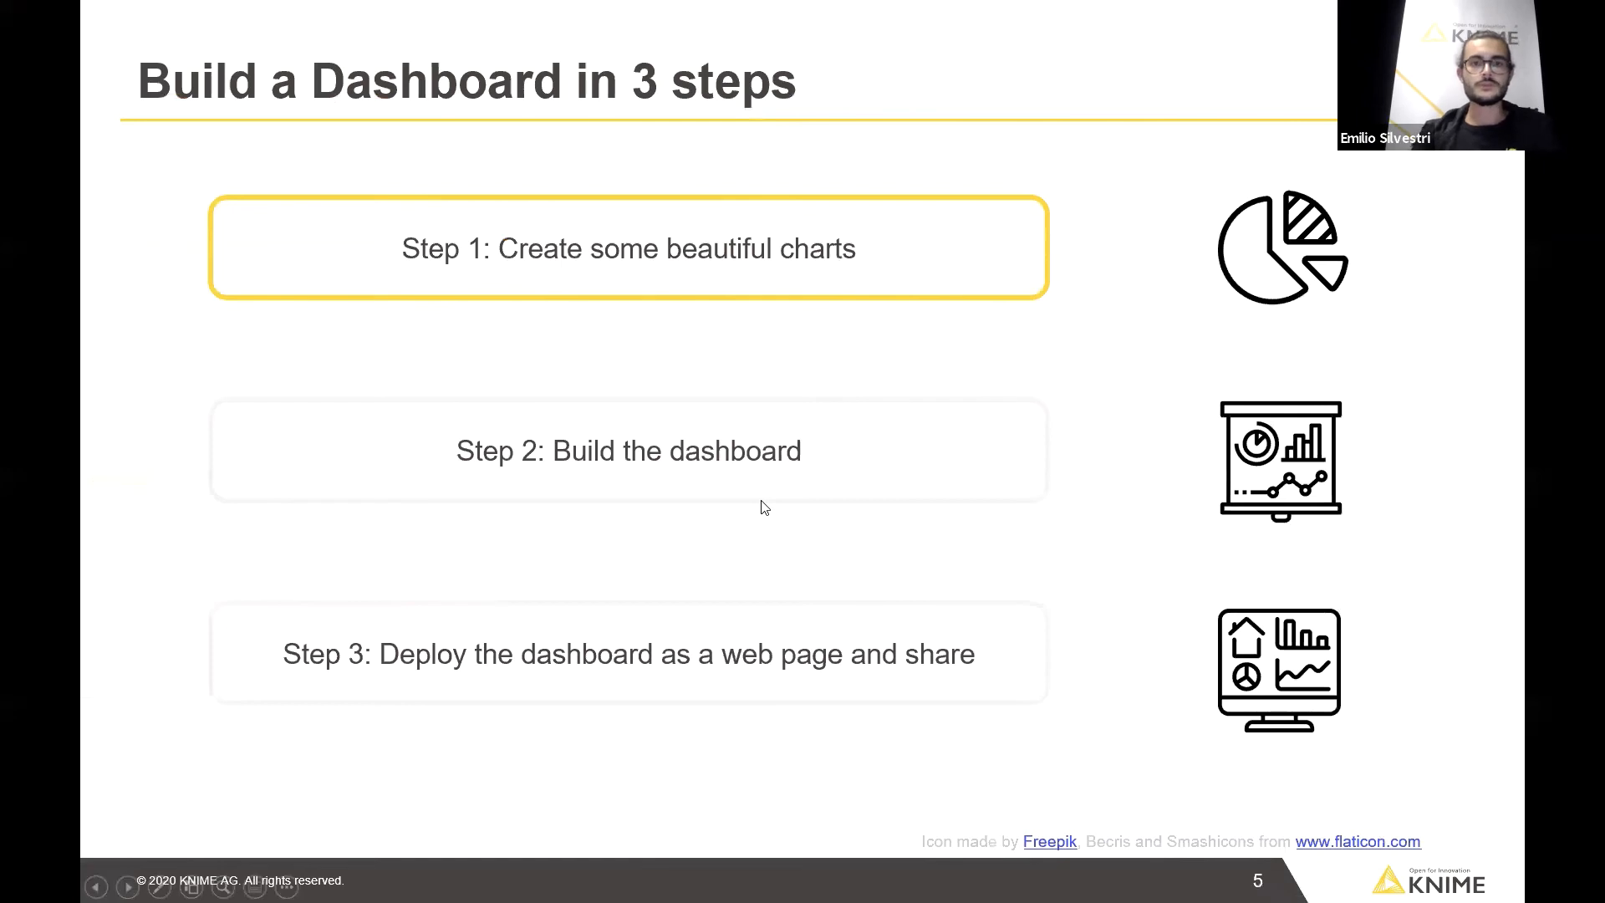
{"action": "left_click", "coordinate": [761, 501]}
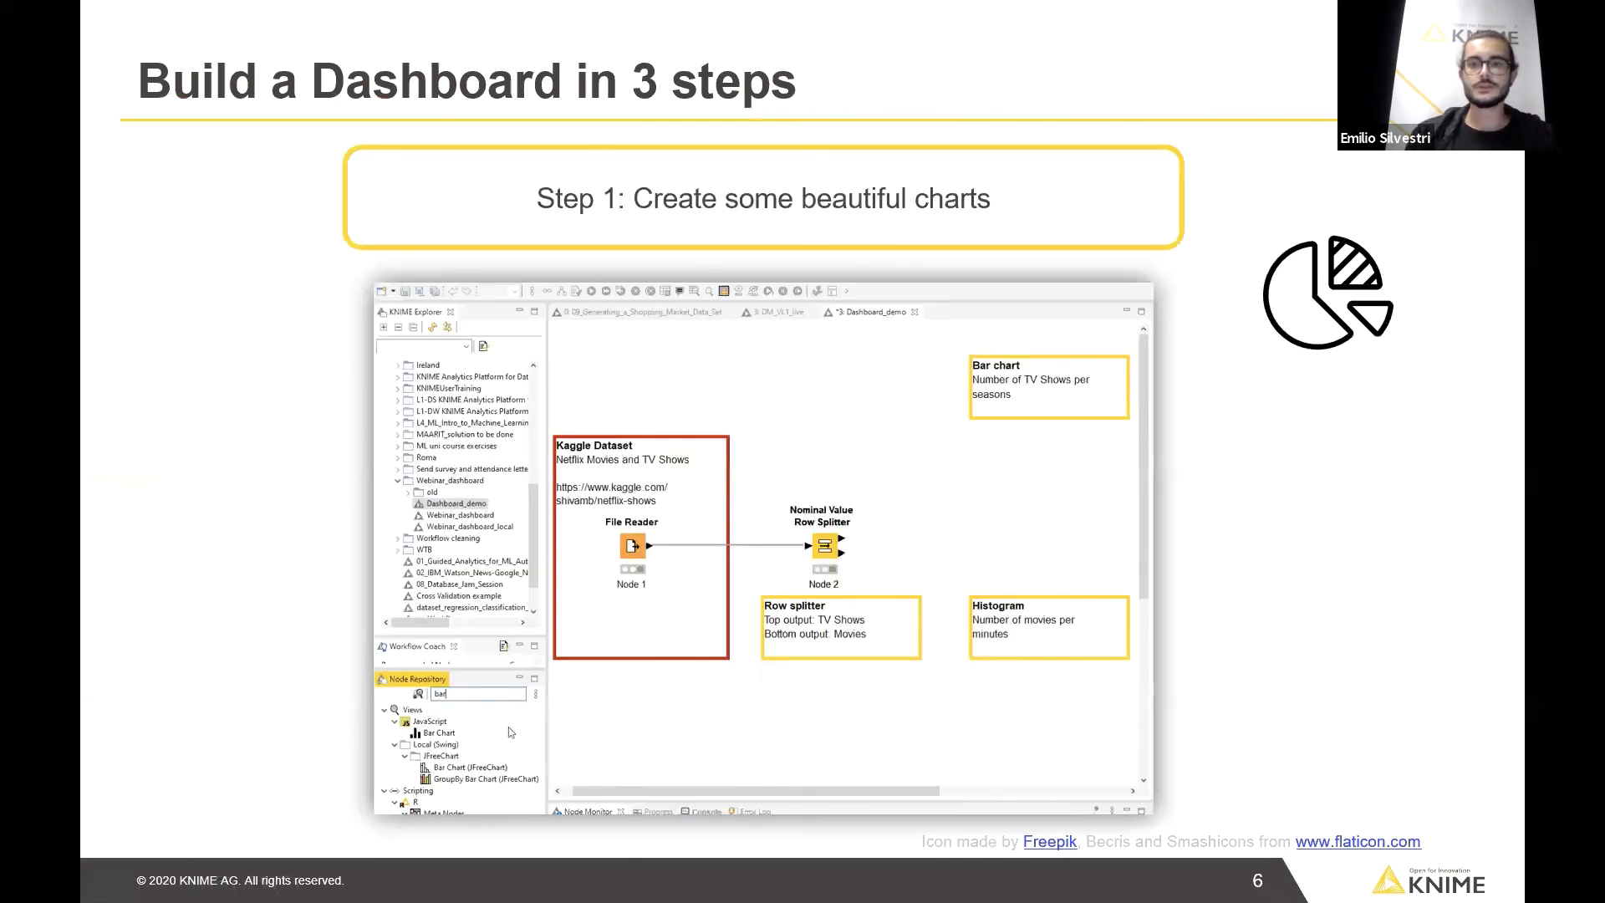